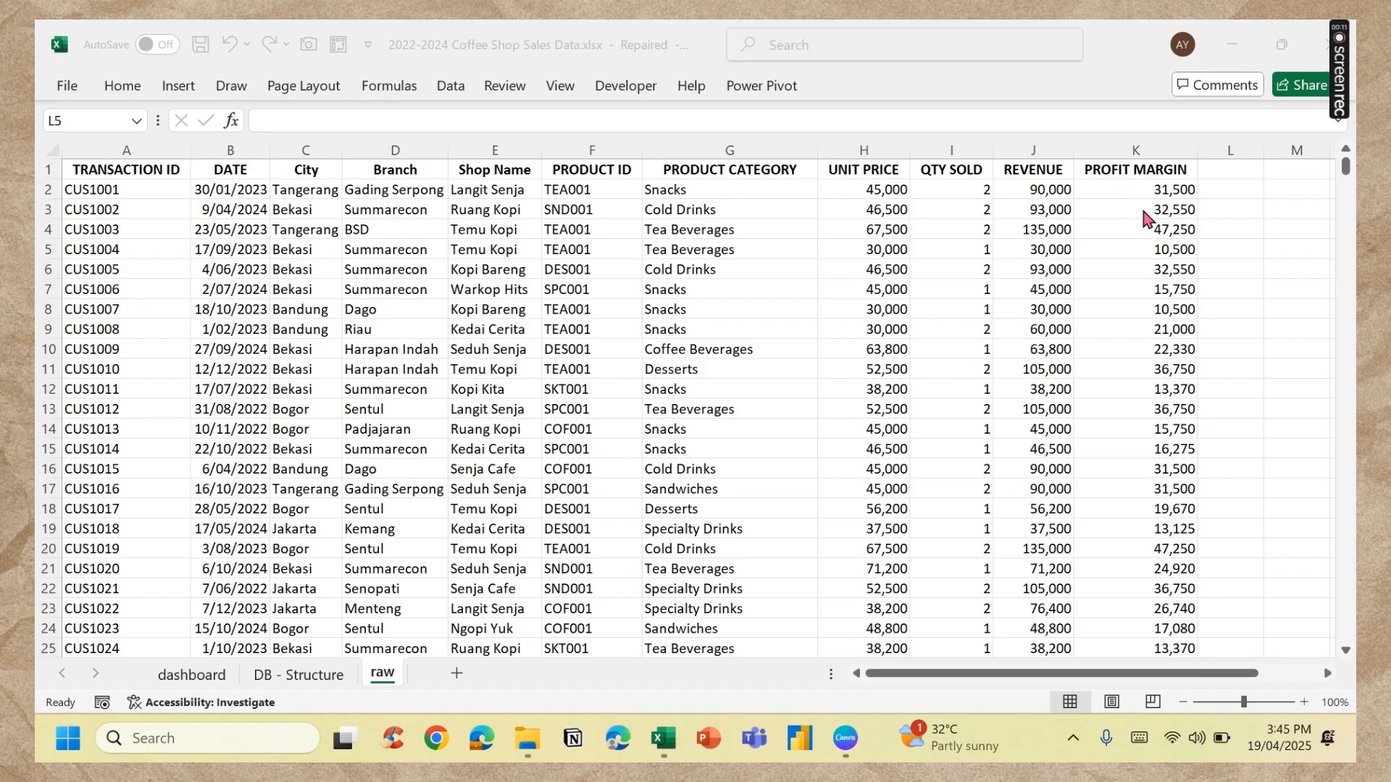
Step: Convert the coffee shop sales data range A1:K9972 into a table with headers
left_click(787, 359)
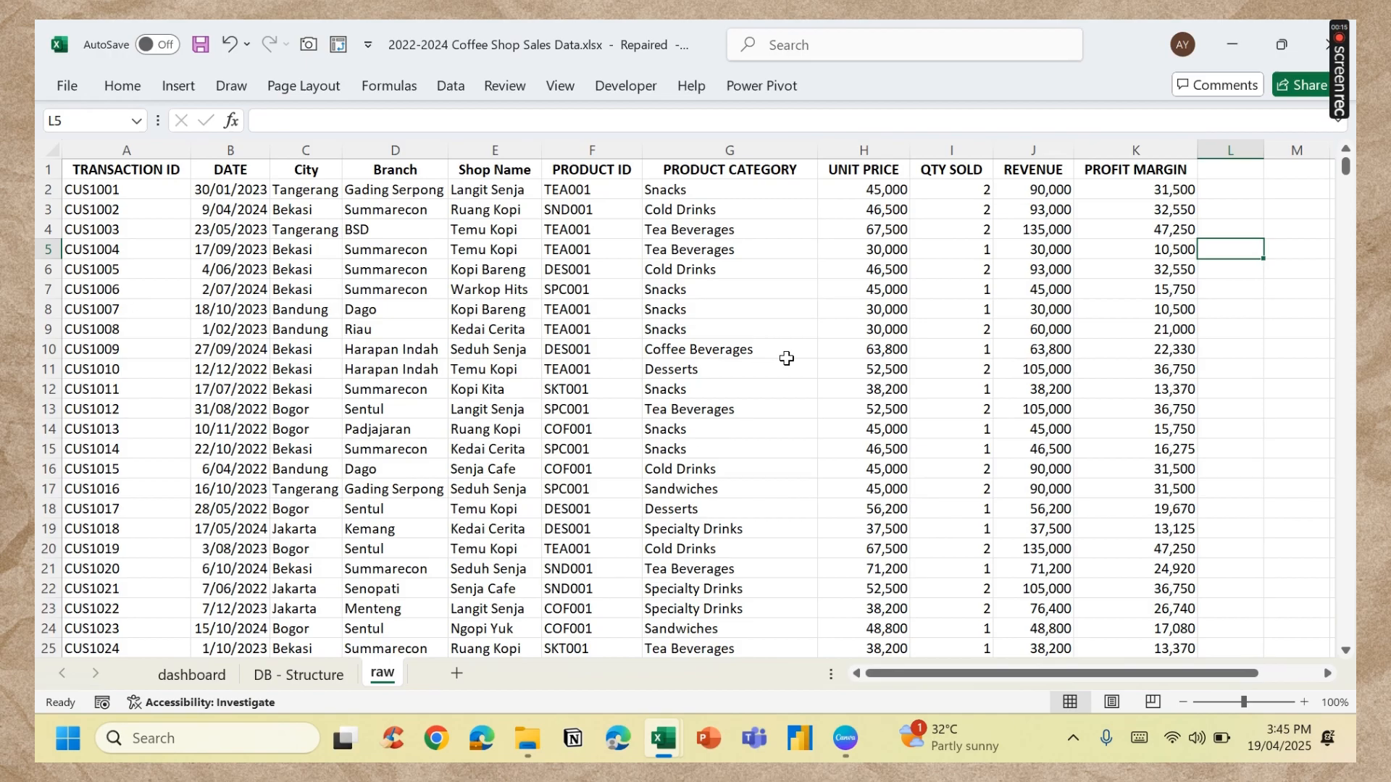
left_click(656, 324)
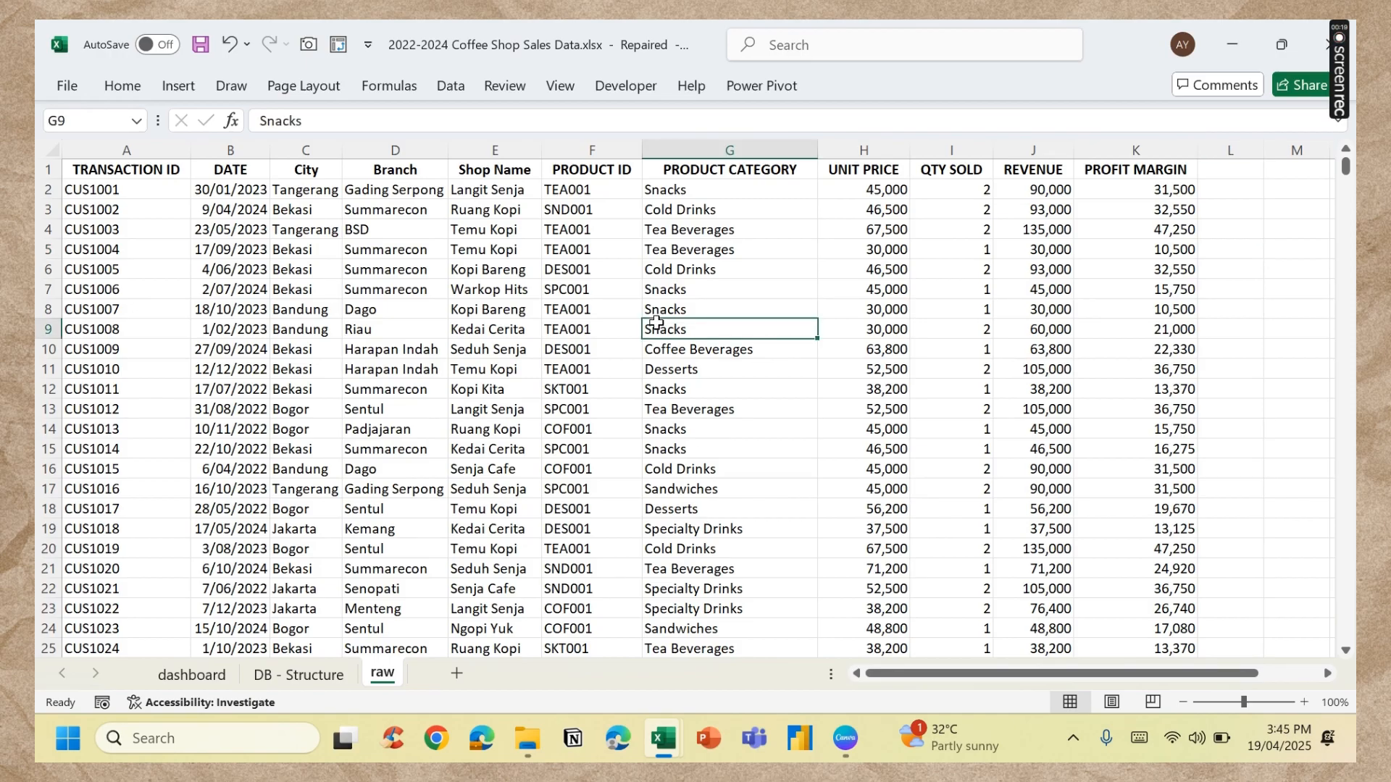
left_click(467, 348)
key("ctrl+t")
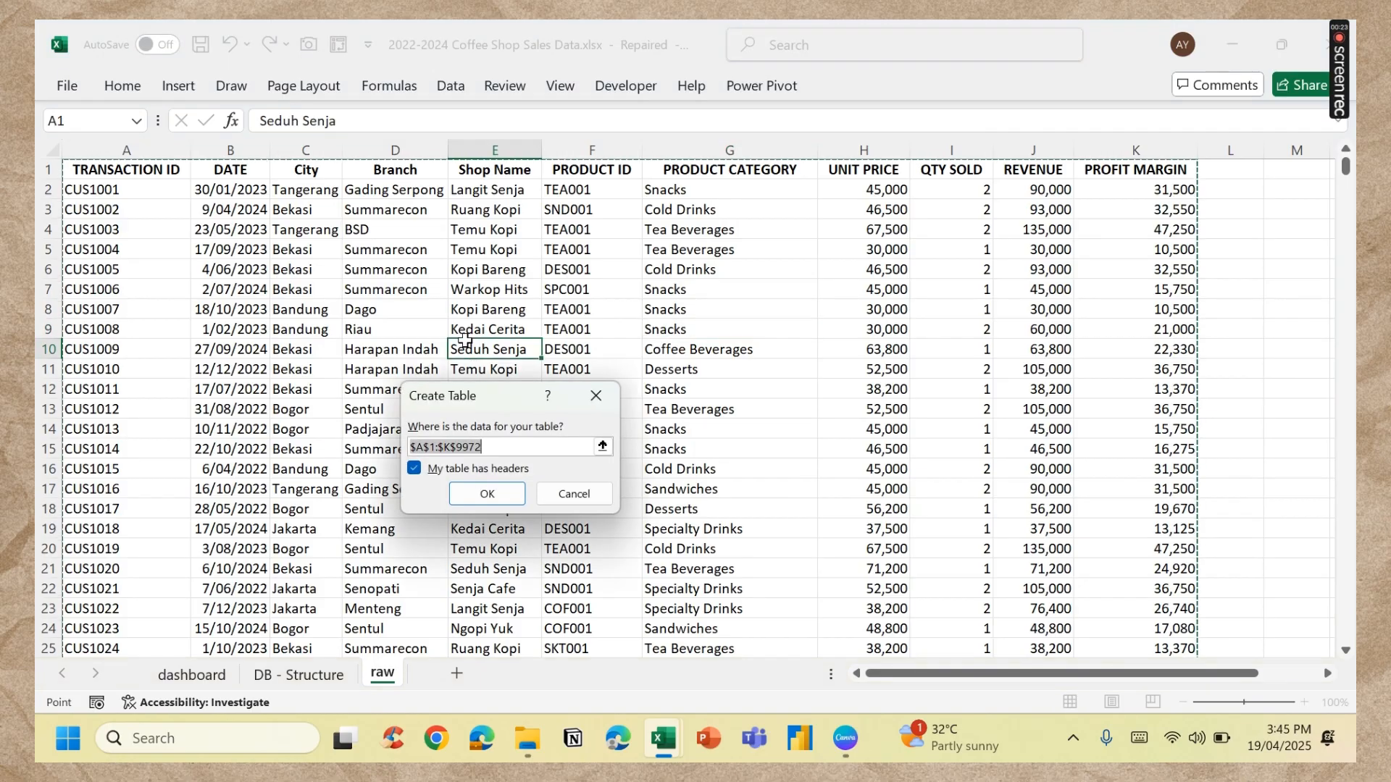
key("Return")
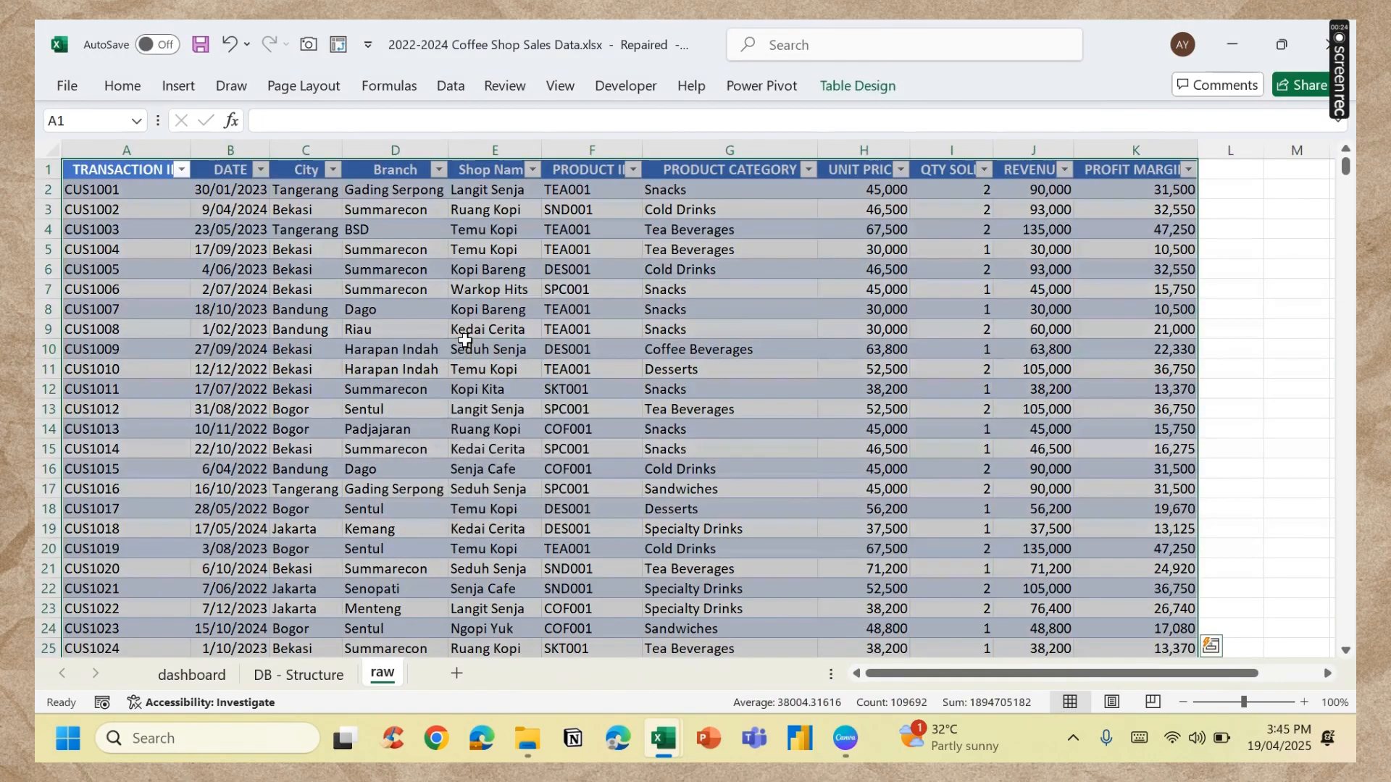
Step: Replace the table's blue banded style with a plain one that has no fill colours
left_click(871, 86)
left_click(1276, 145)
left_click(873, 169)
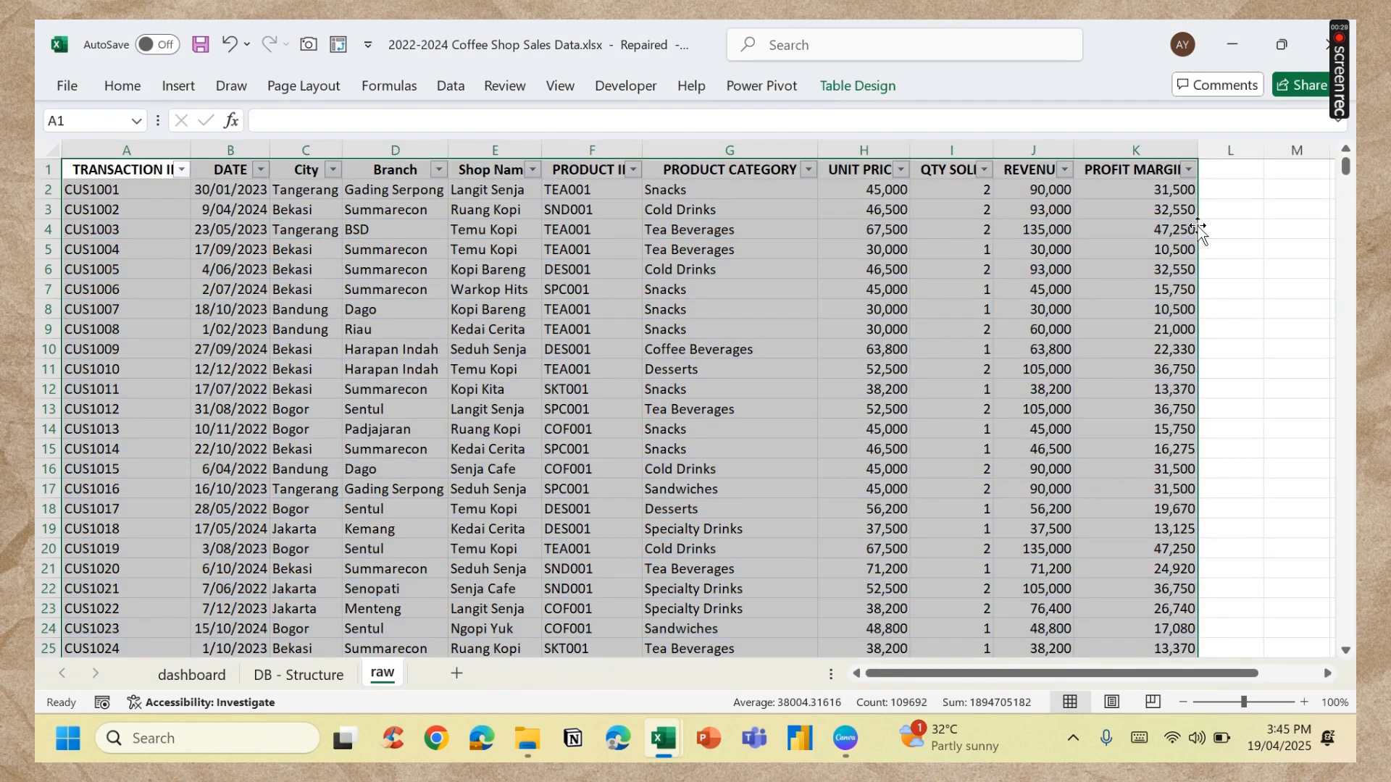
left_click(1208, 205)
left_click(1211, 174)
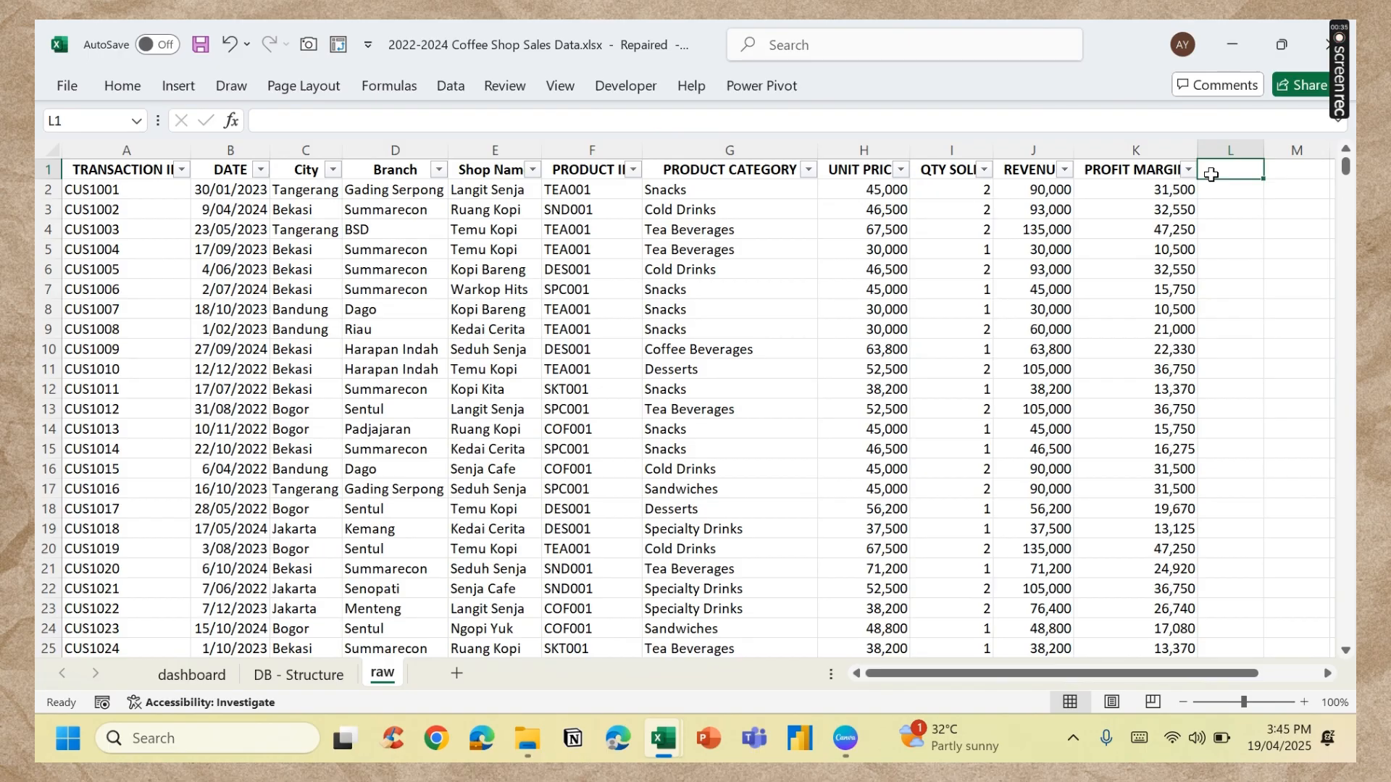
type("Year")
key("Return")
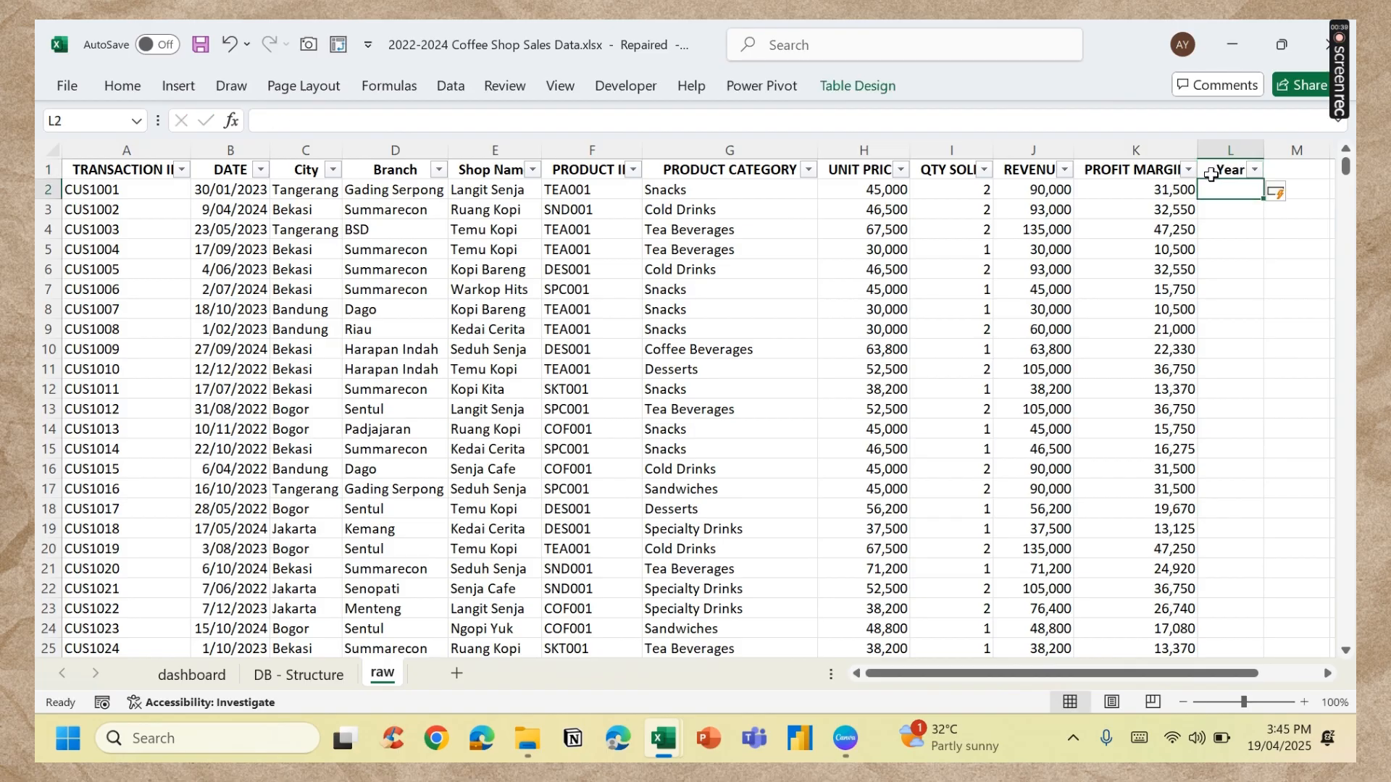
type("=year")
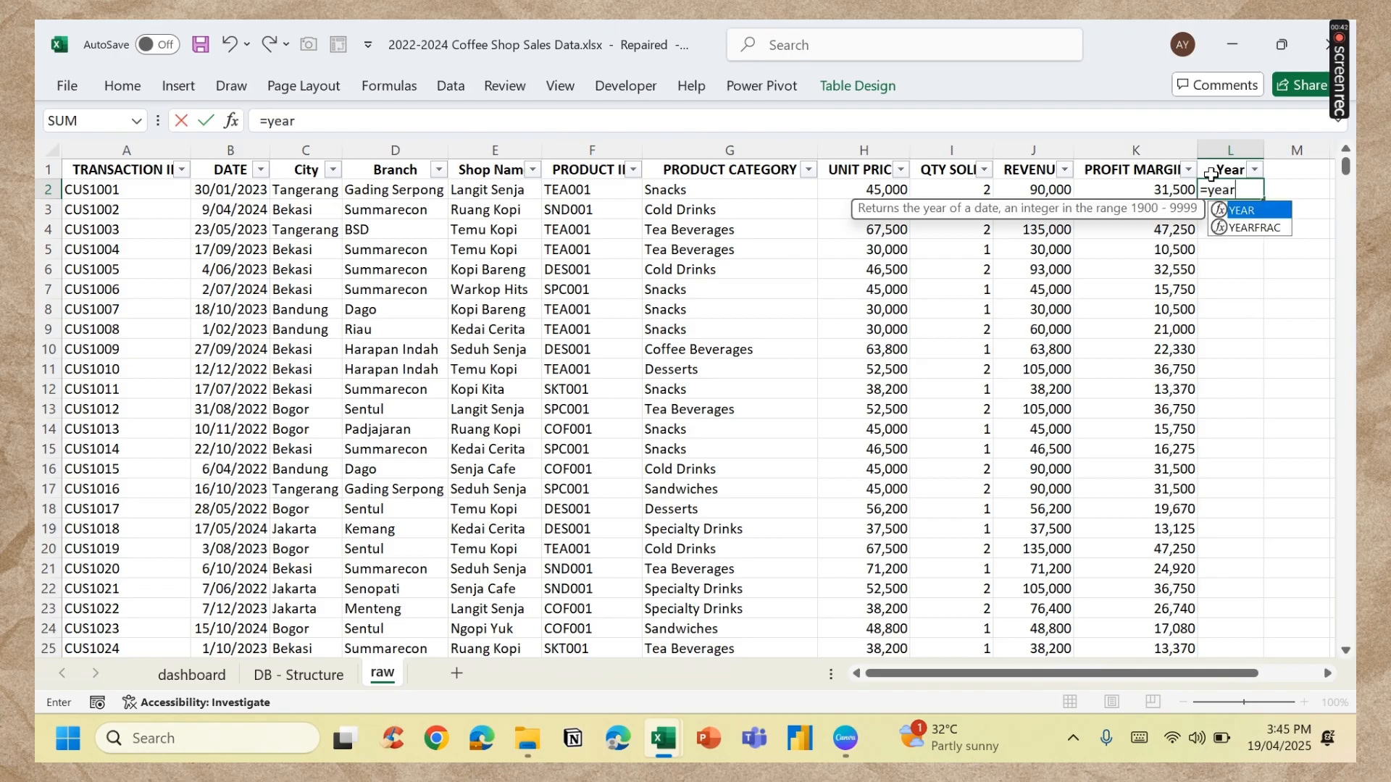
key("Tab")
left_click(239, 192)
key("Return")
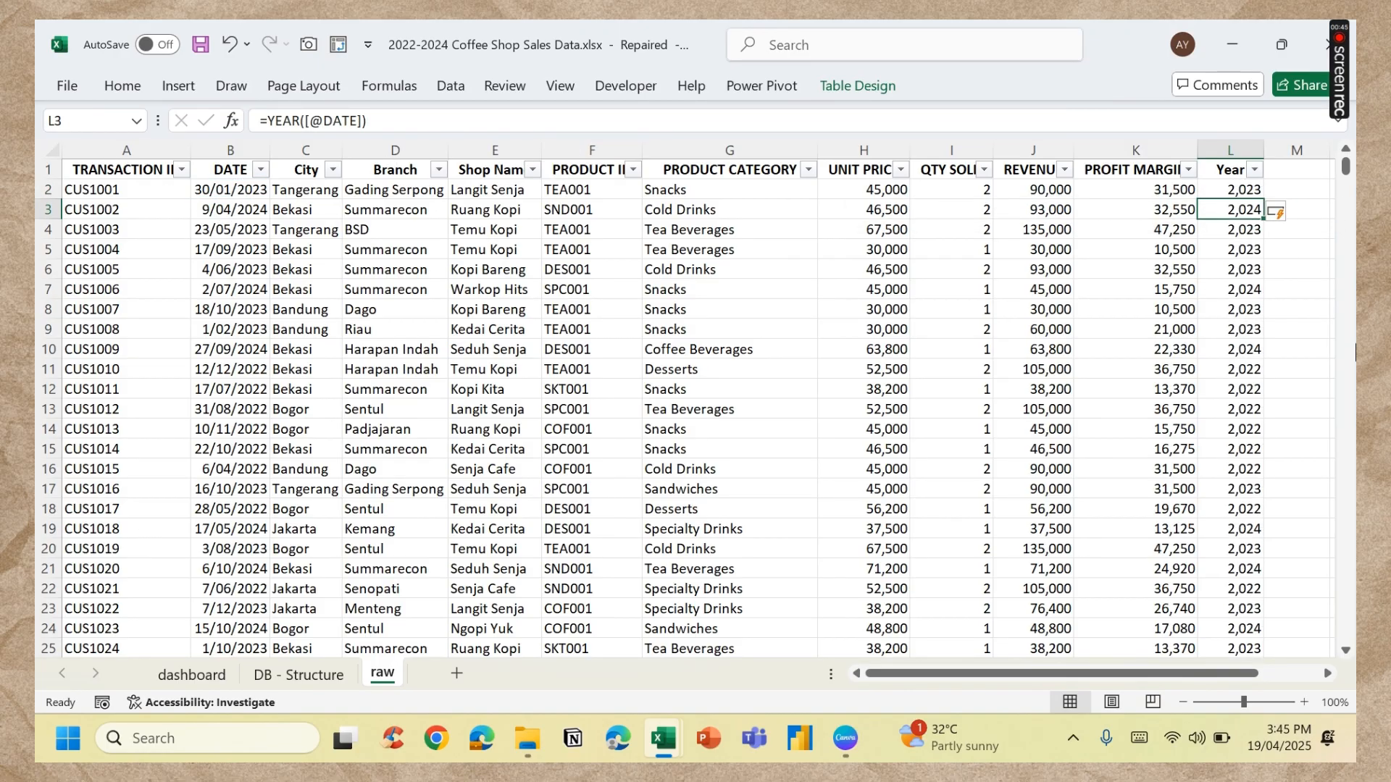
Step: Format all values in the Year column as numbers with 0 decimal places and no thousands separator
key("ctrl+Home")
key("ctrl+a")
left_click(1253, 194)
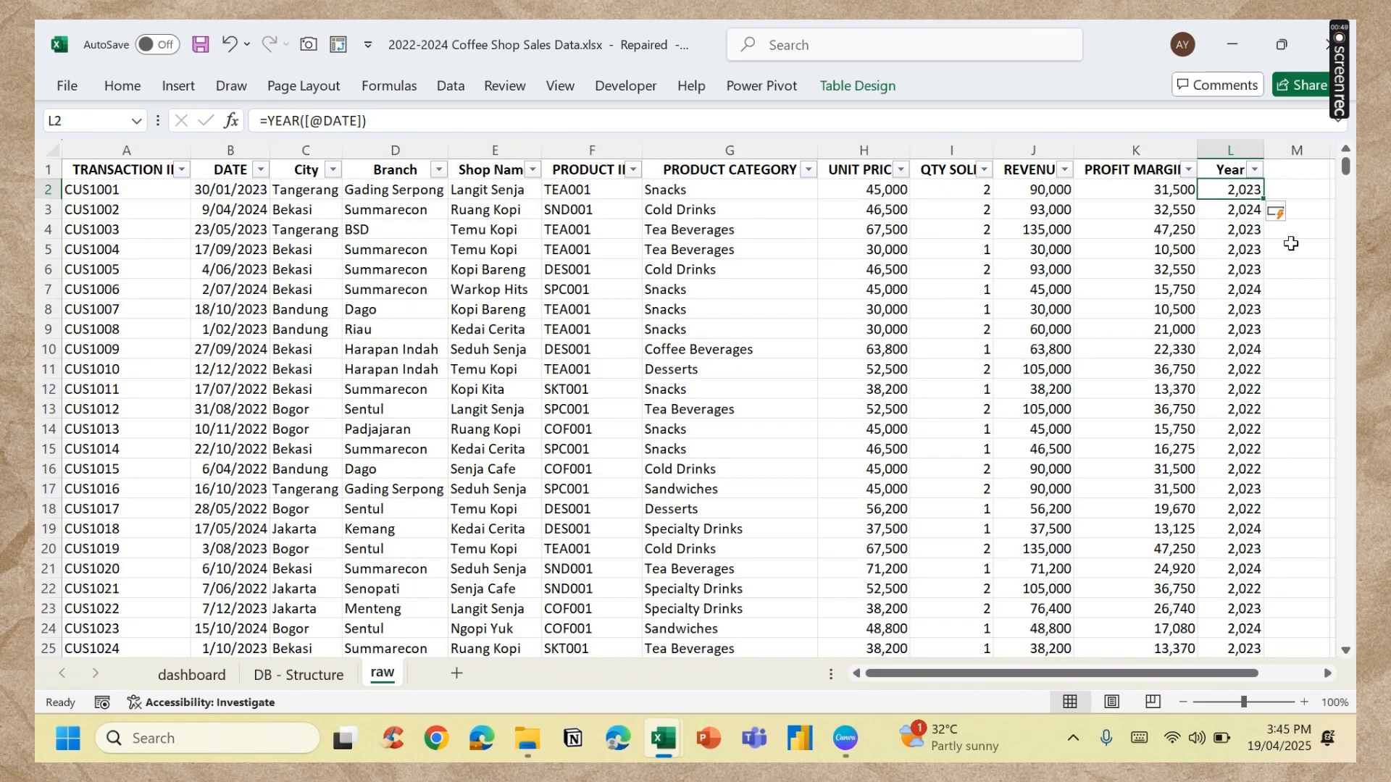
key("ctrl+shift+Down")
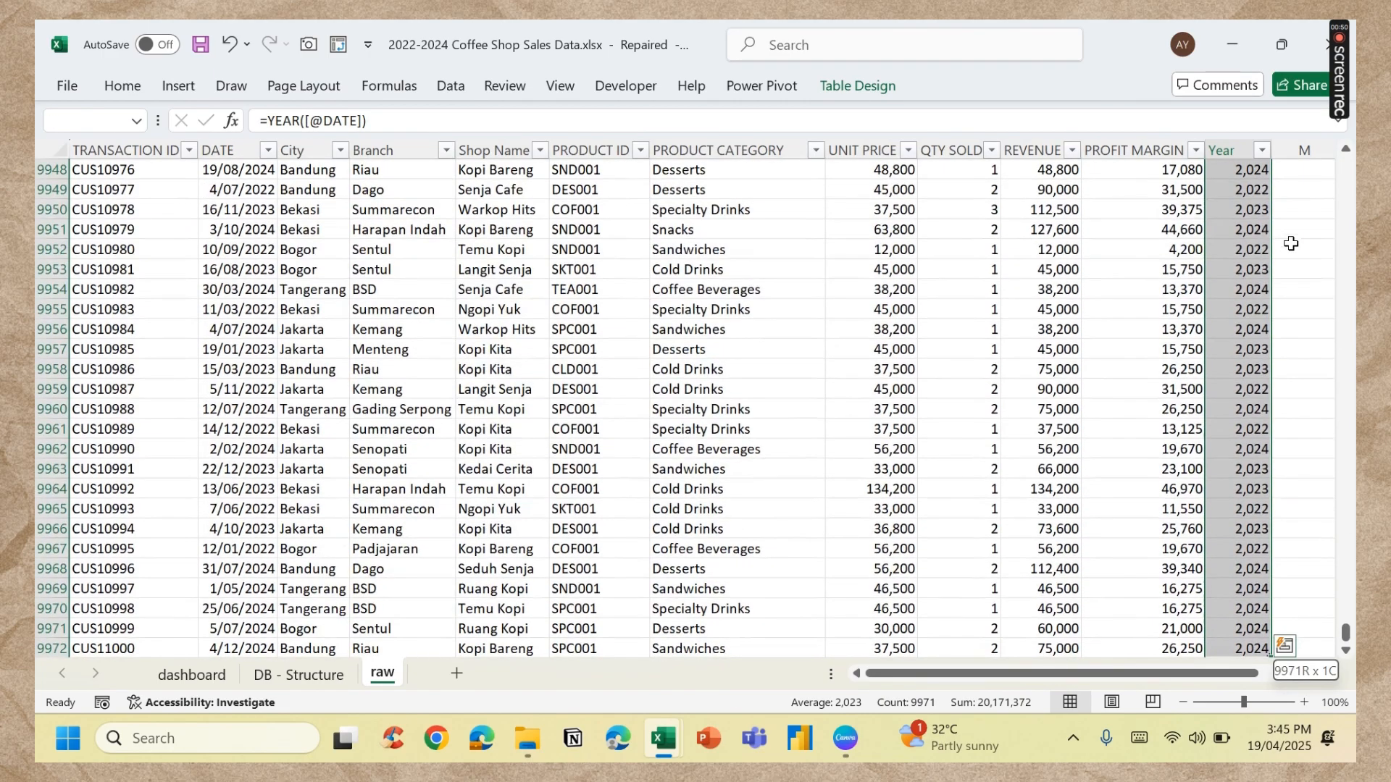
left_click(125, 88)
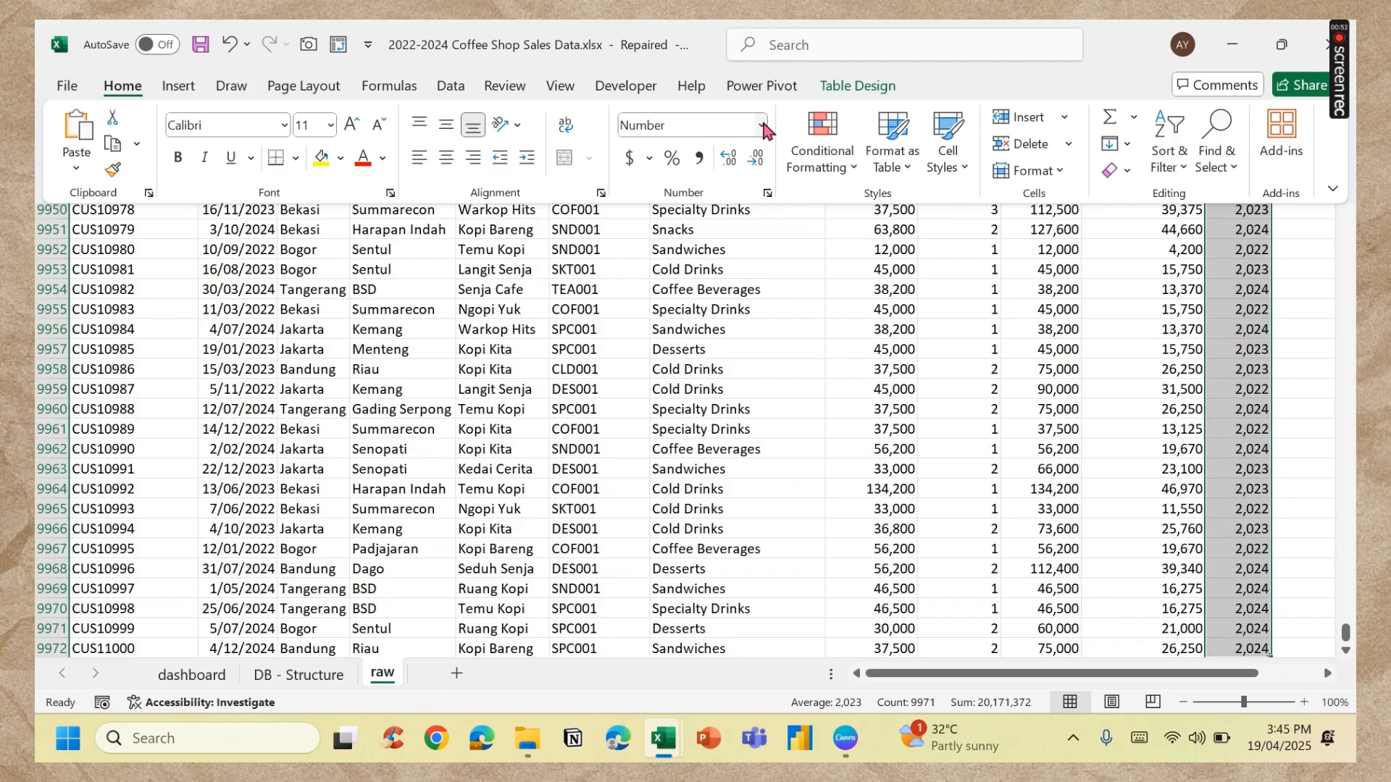
scroll(1205, 392, "up", 5)
key("ctrl+1")
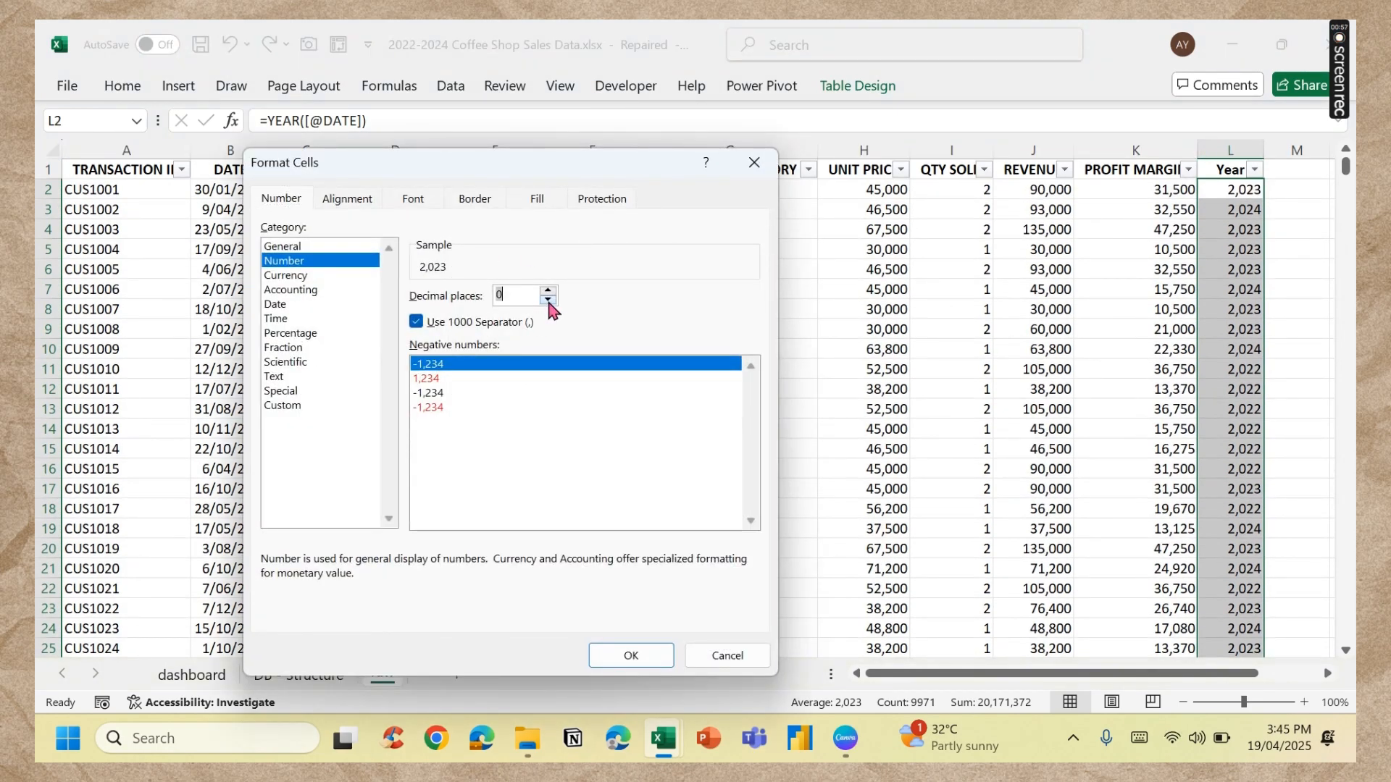
left_click(509, 326)
left_click(652, 659)
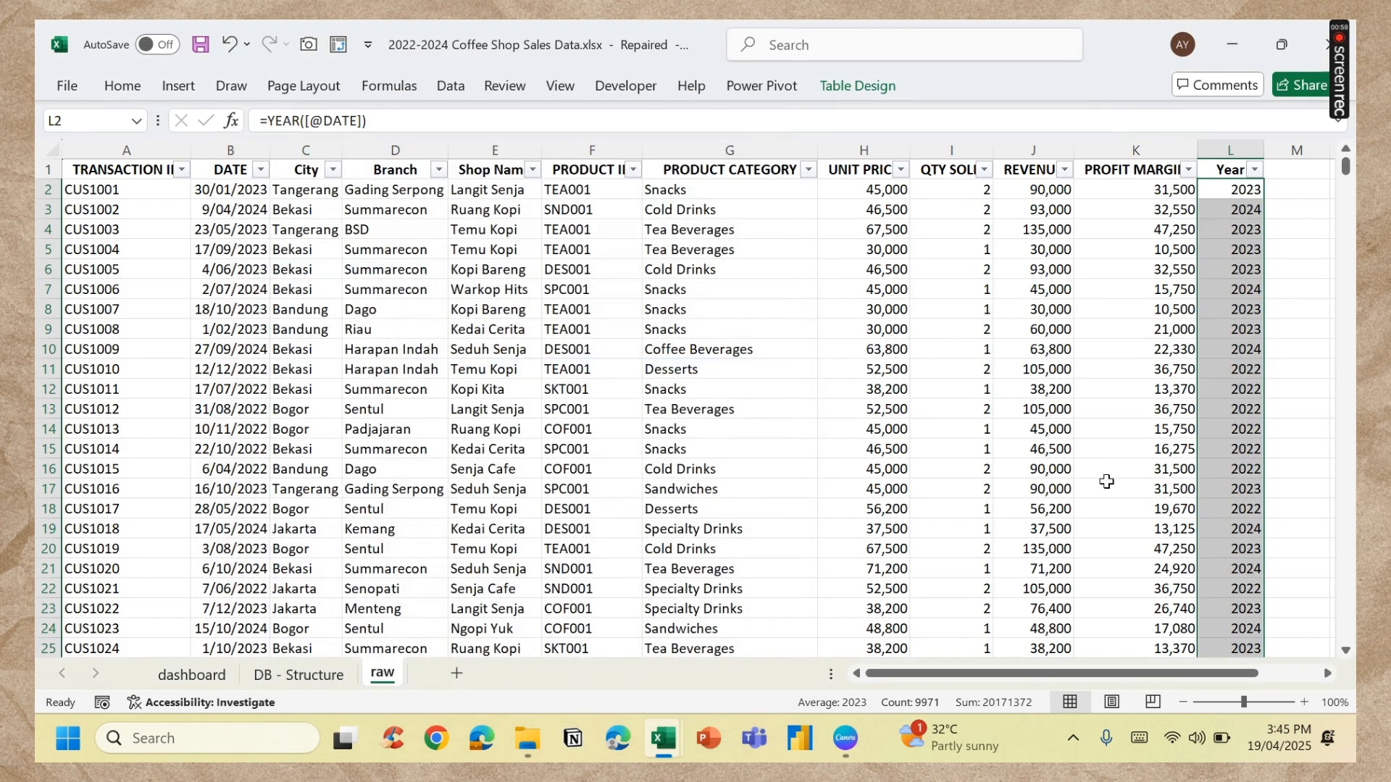
left_click(1137, 369)
left_click(1303, 171)
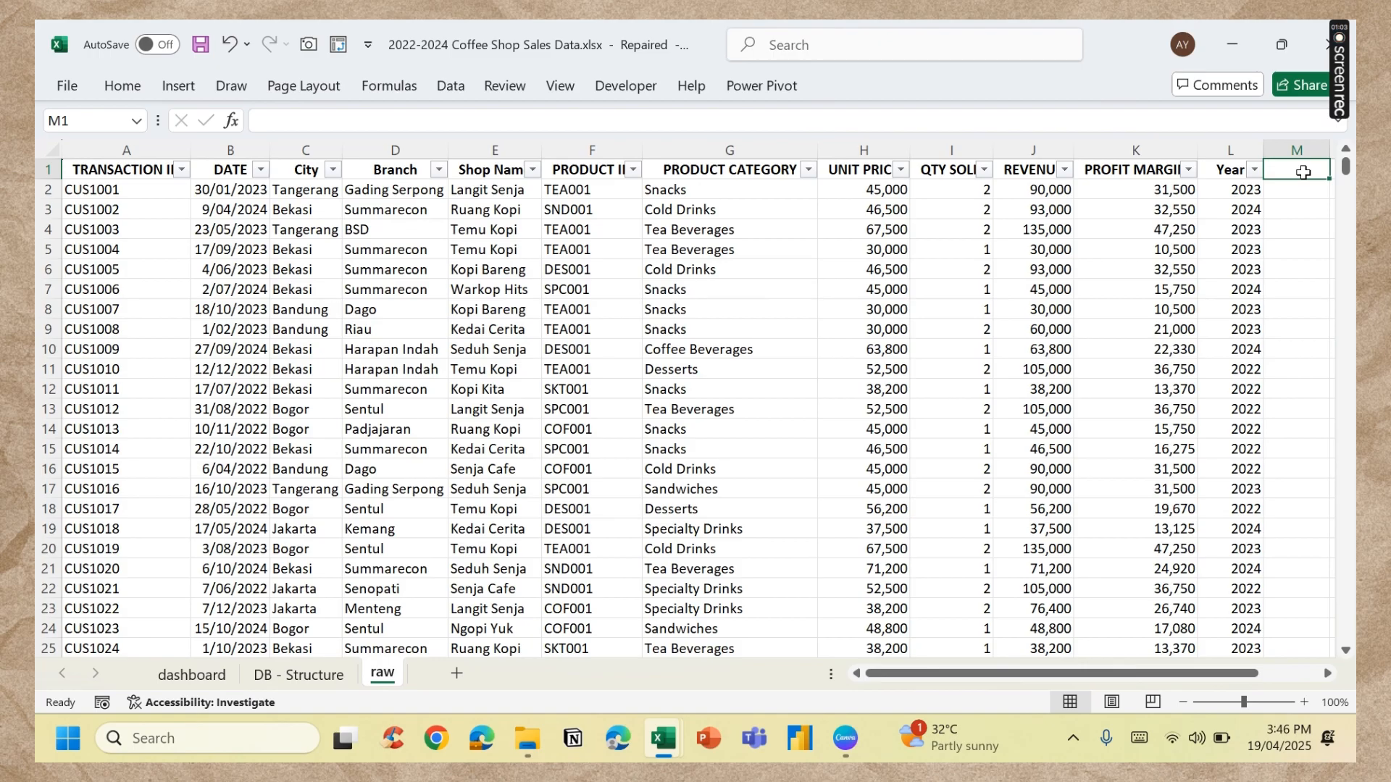
type("Month")
key("Return")
type("=")
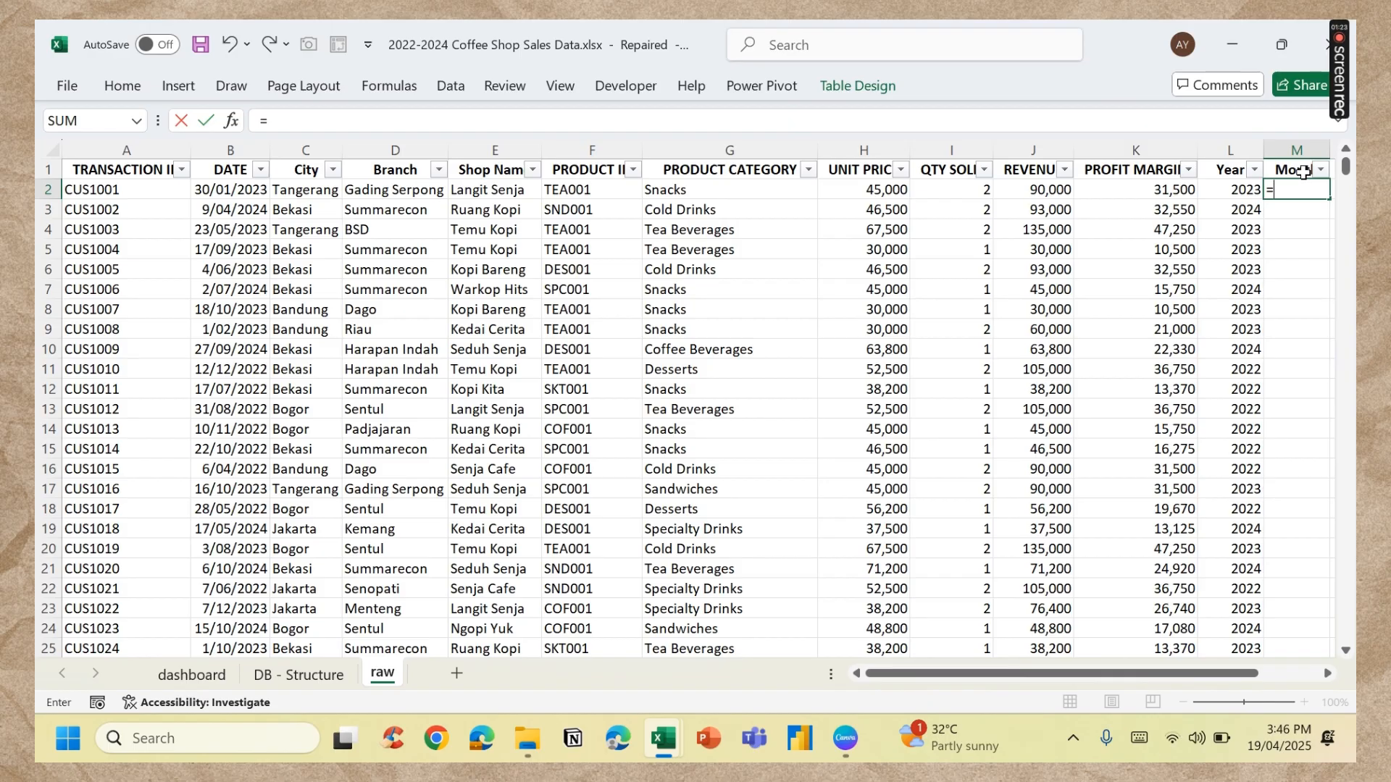
type("Text")
key("Tab")
left_click(259, 193)
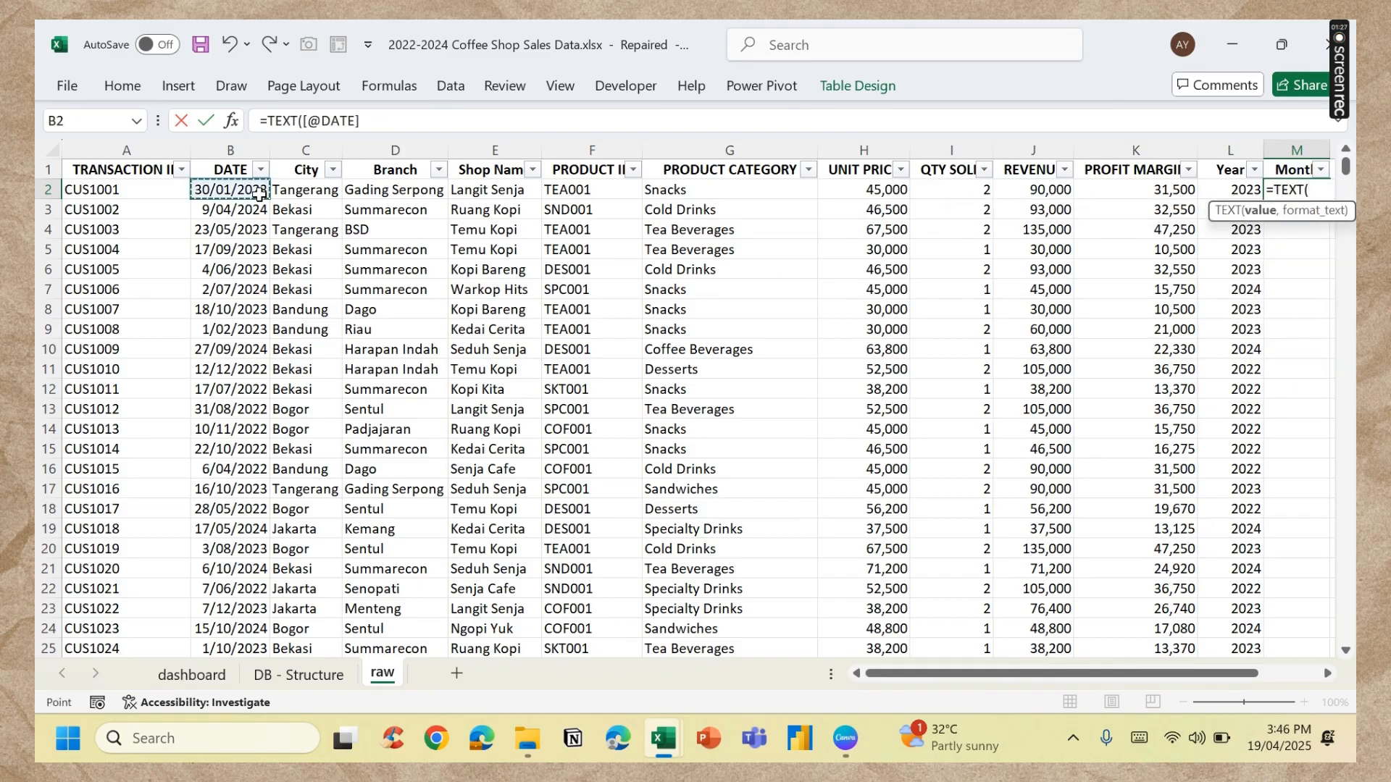
type(",\"")
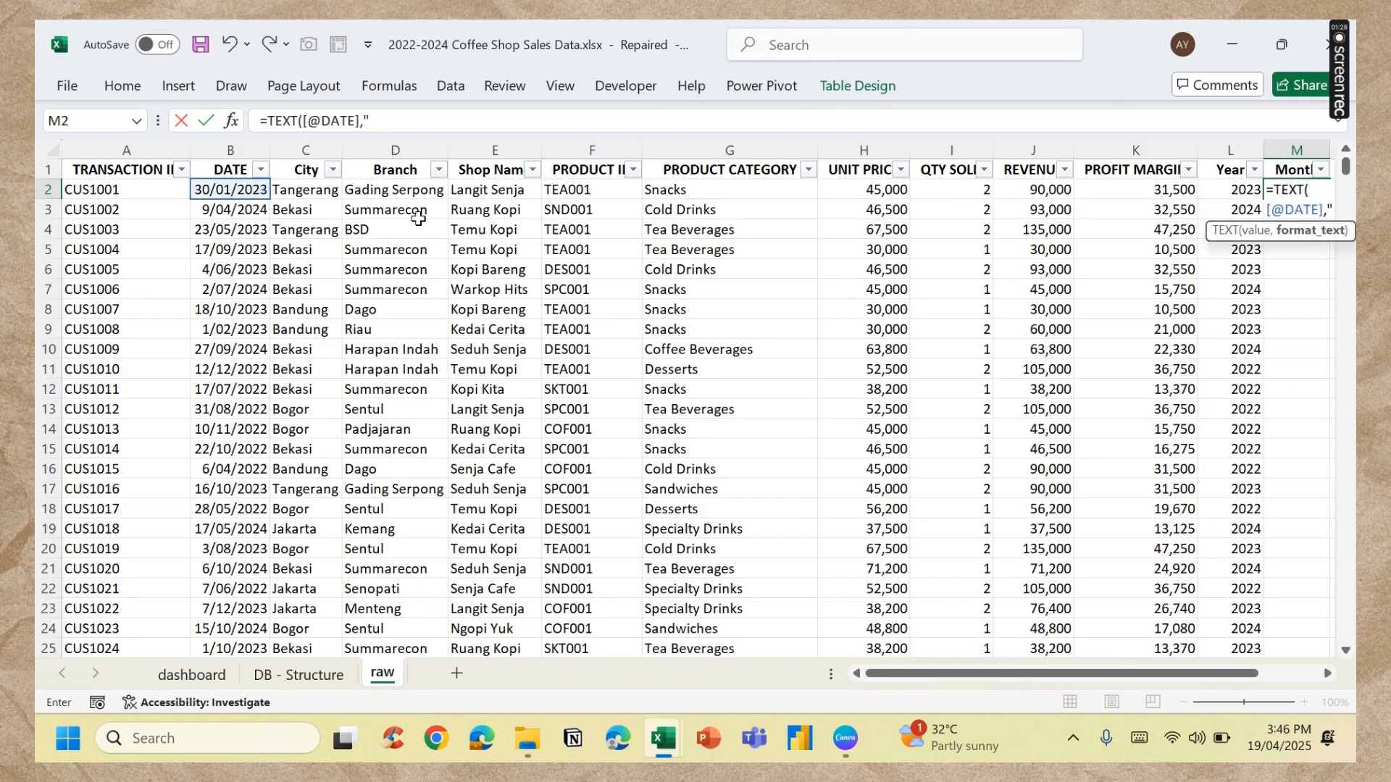
type("mmm\"")
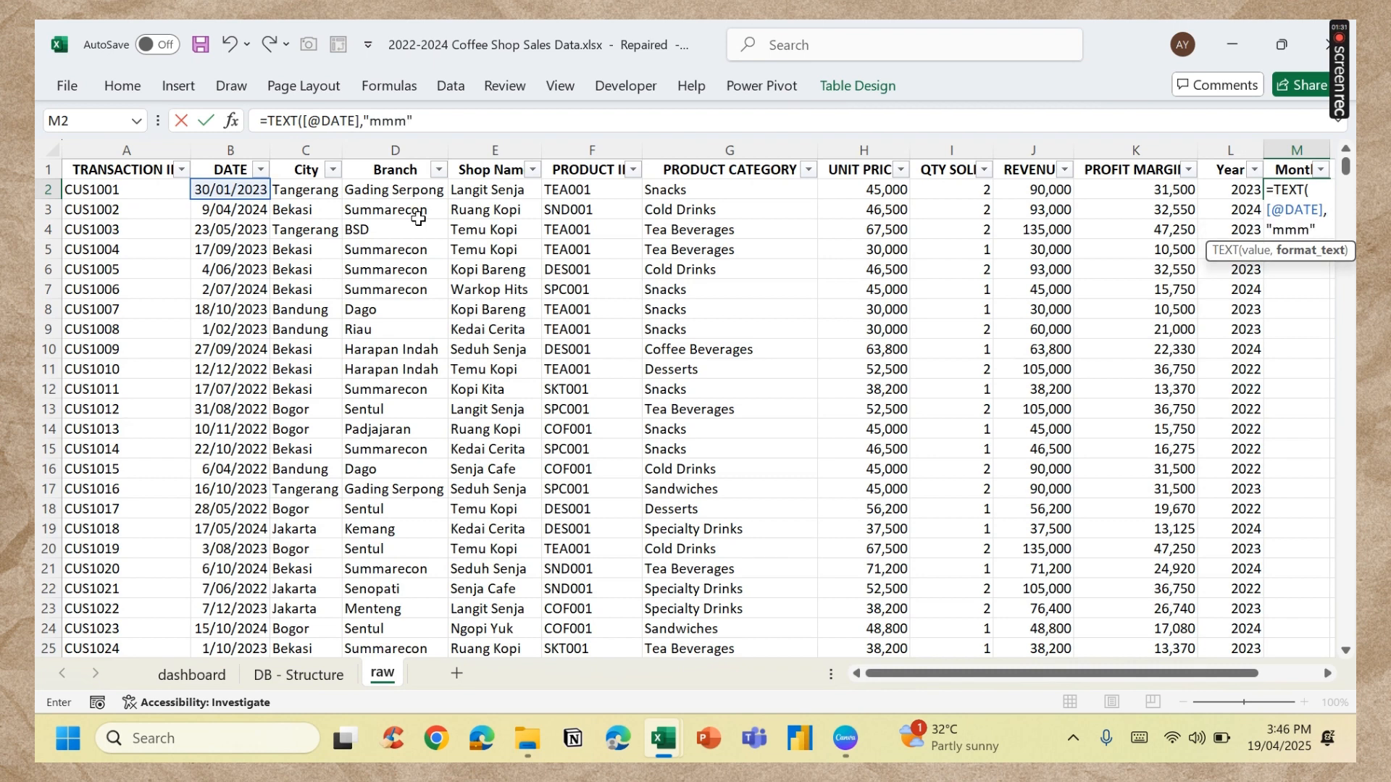
type(")")
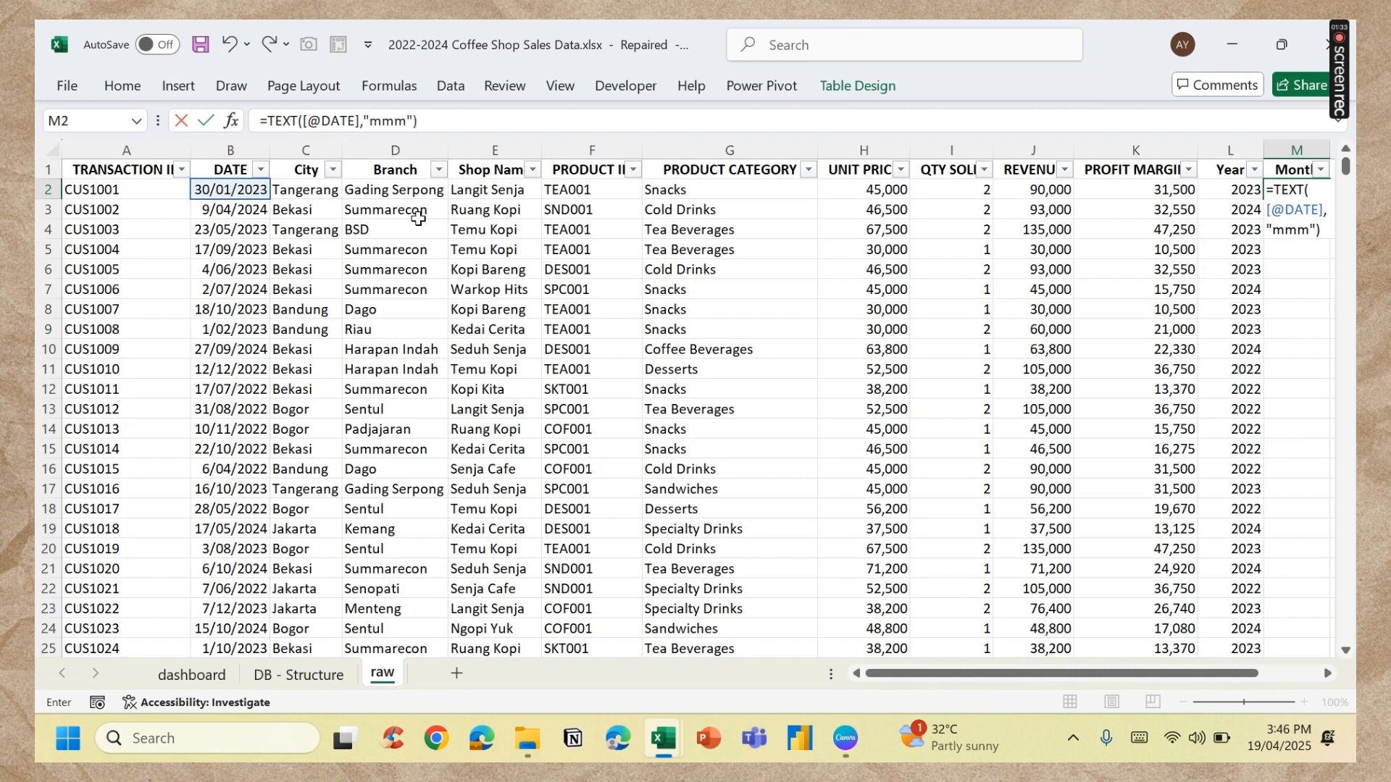
key("Return")
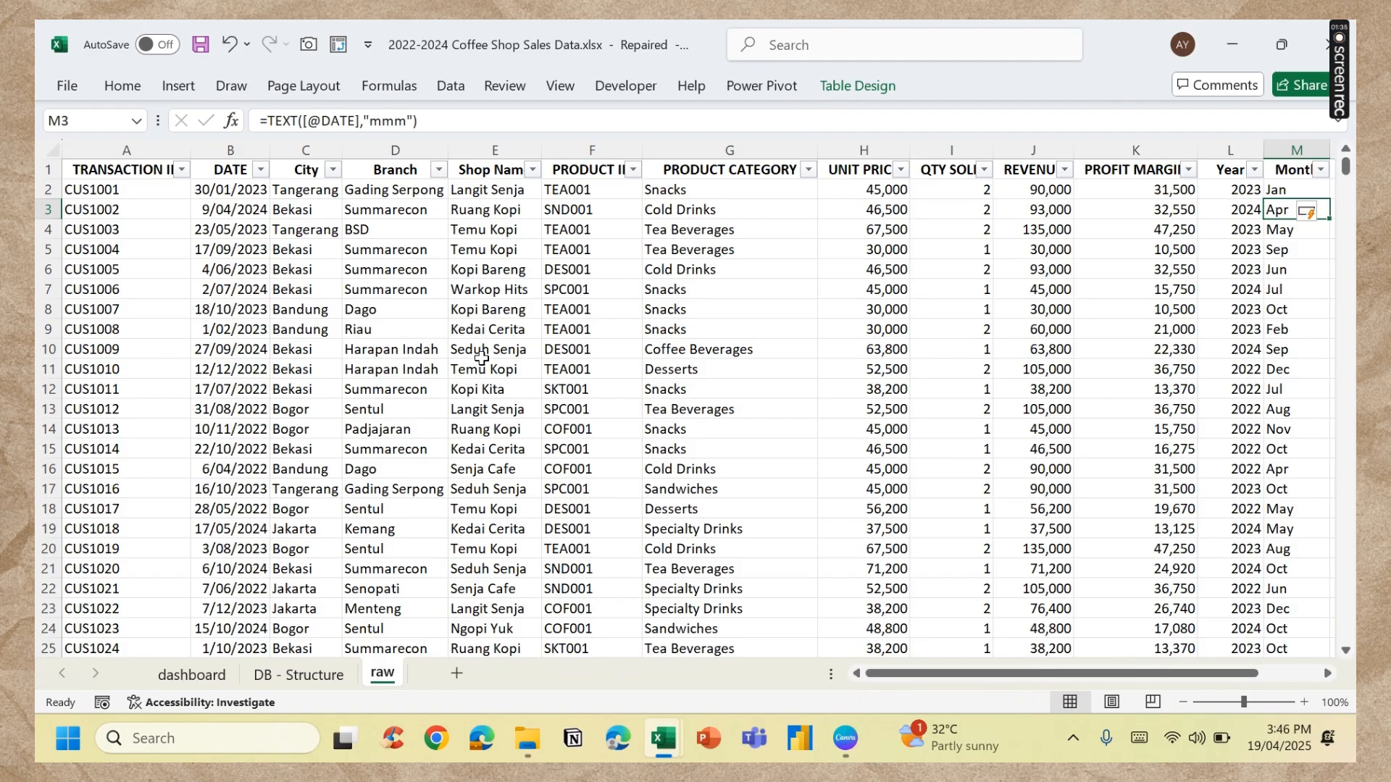
key("Right")
left_click(1245, 168)
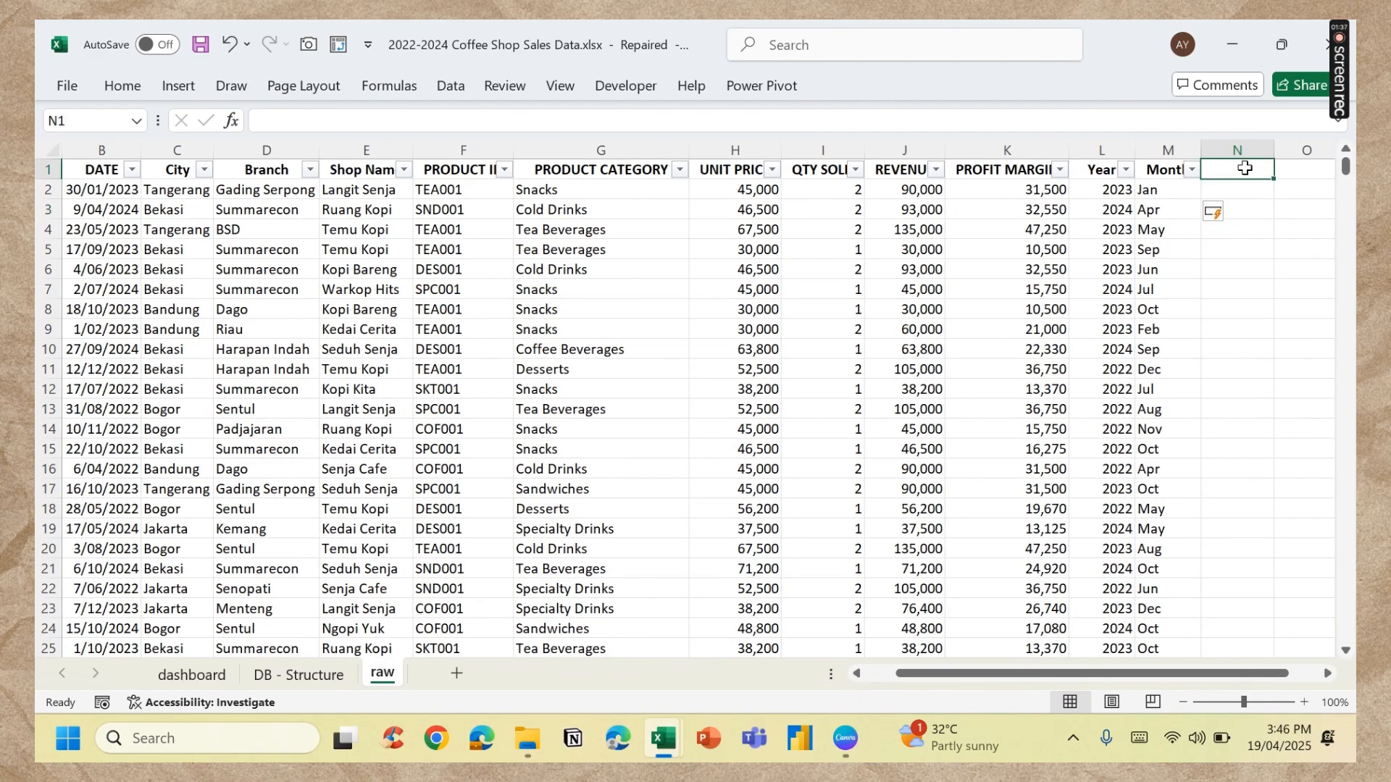
type("Days")
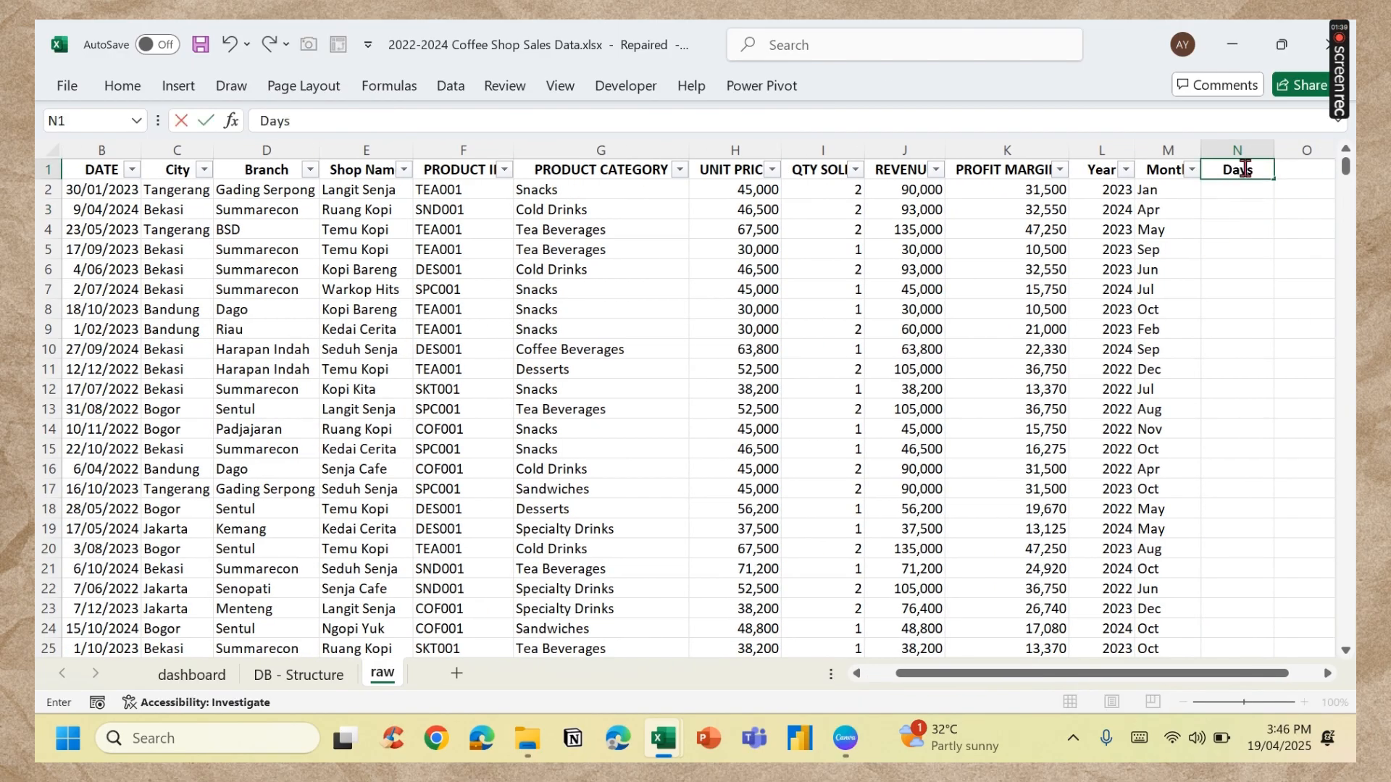
key("Return")
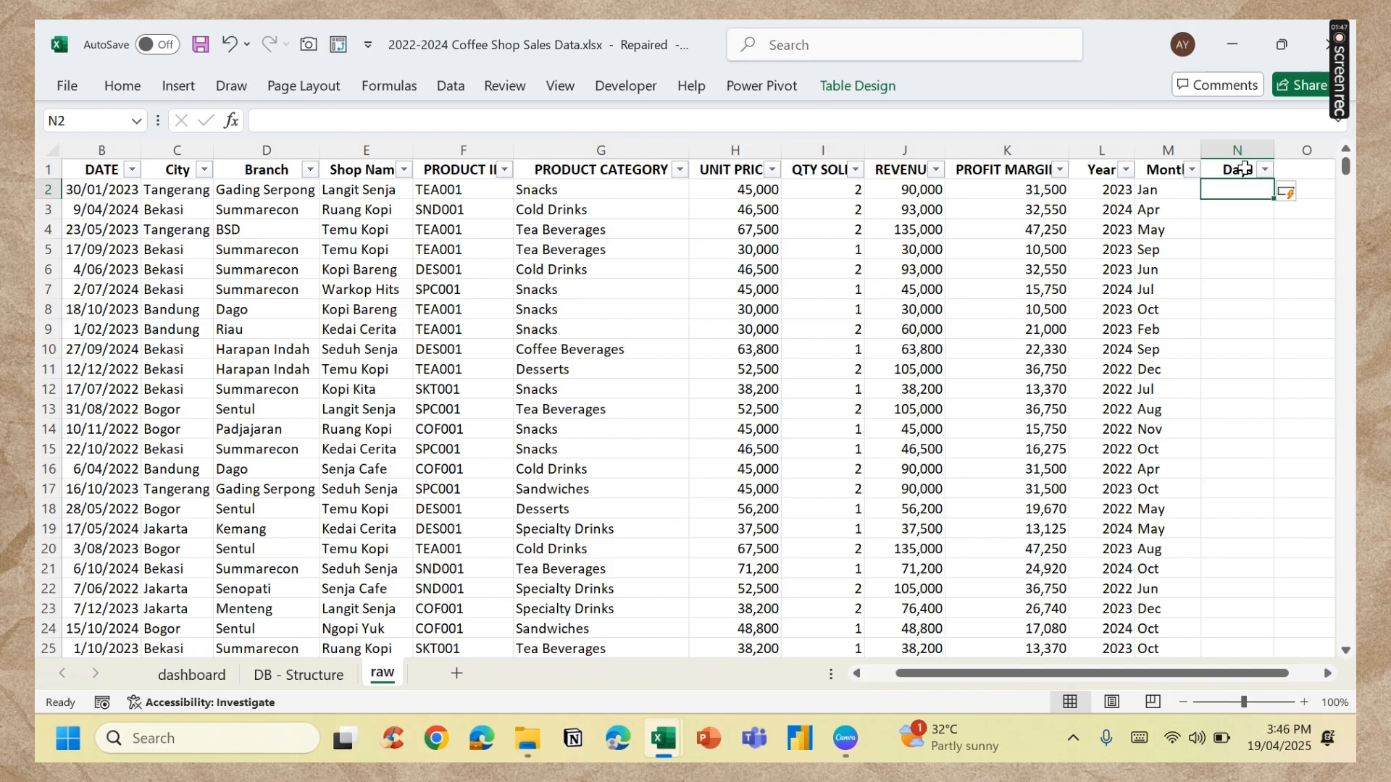
type("=text")
key("Tab")
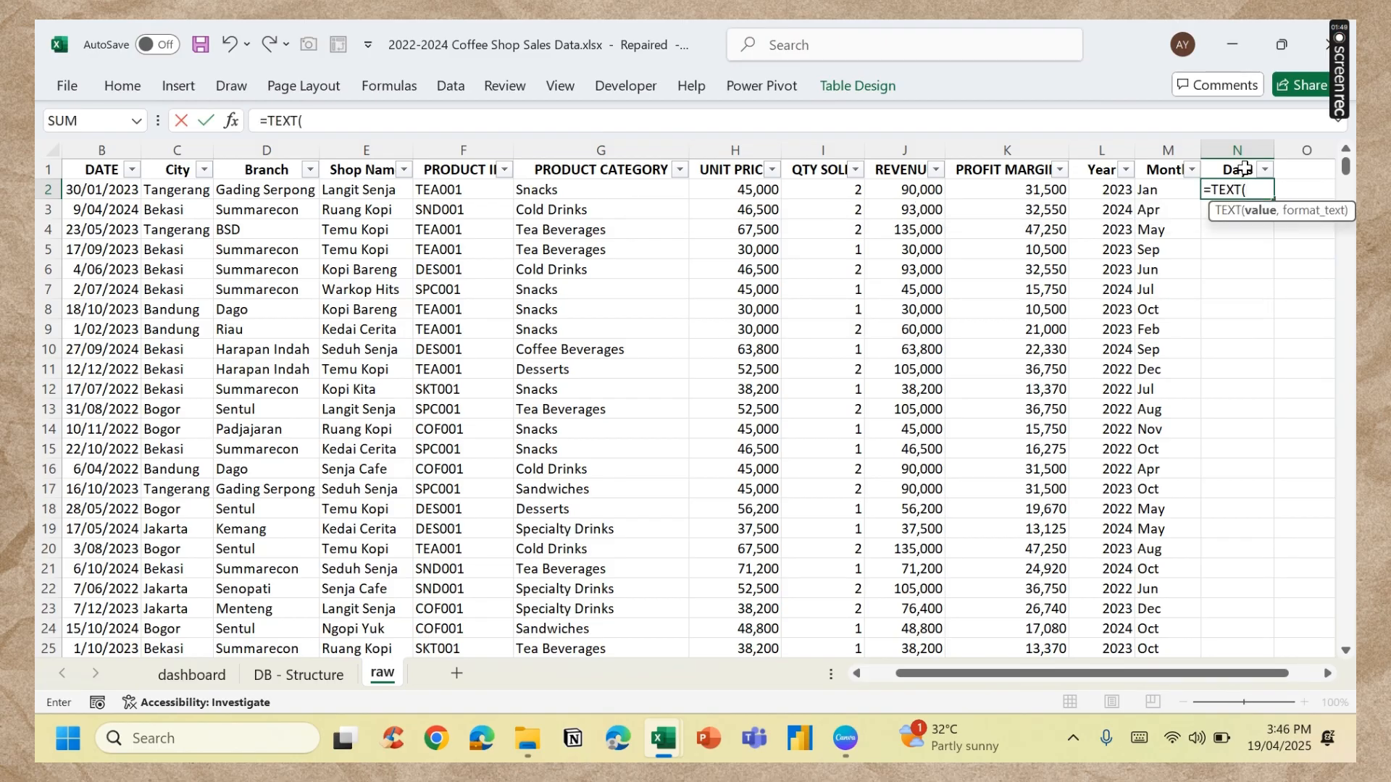
left_click(86, 190)
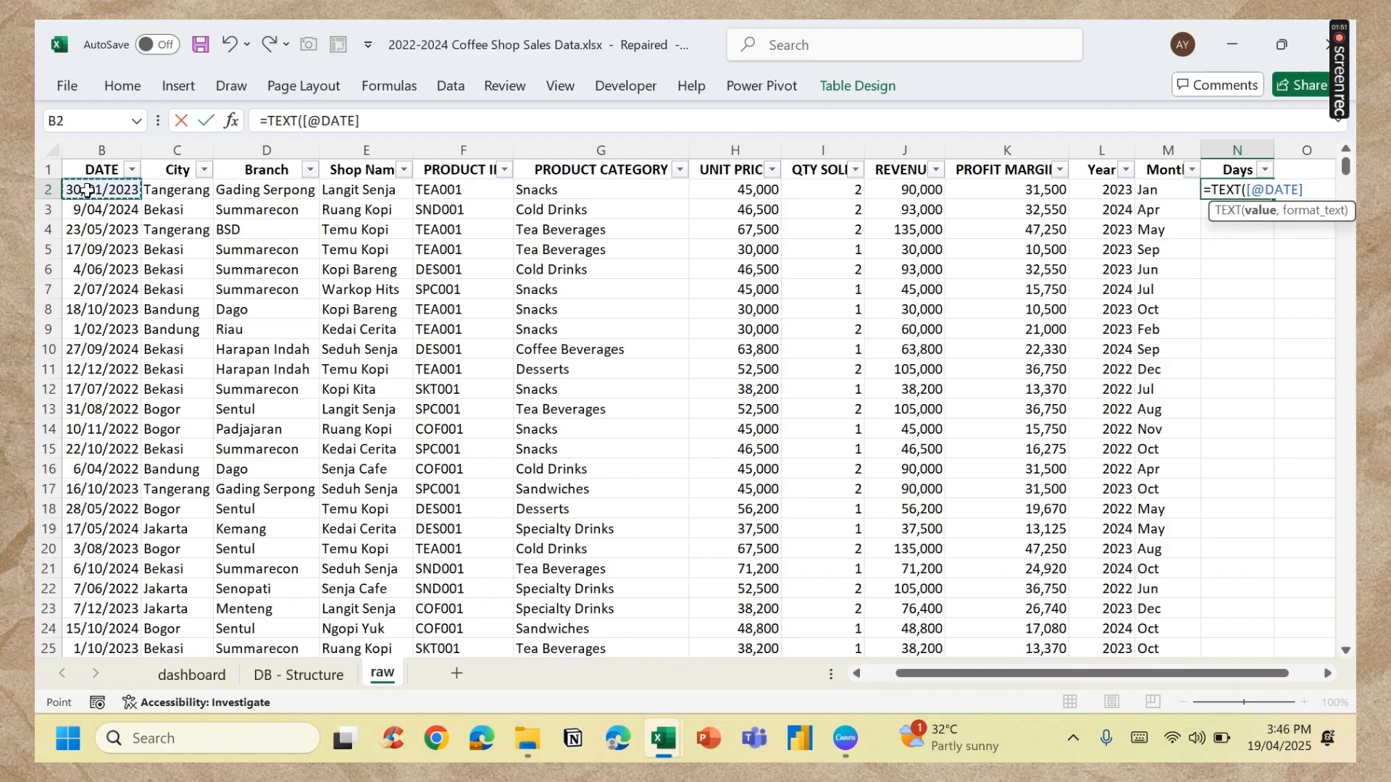
type(",\"ddd\")")
key("Return")
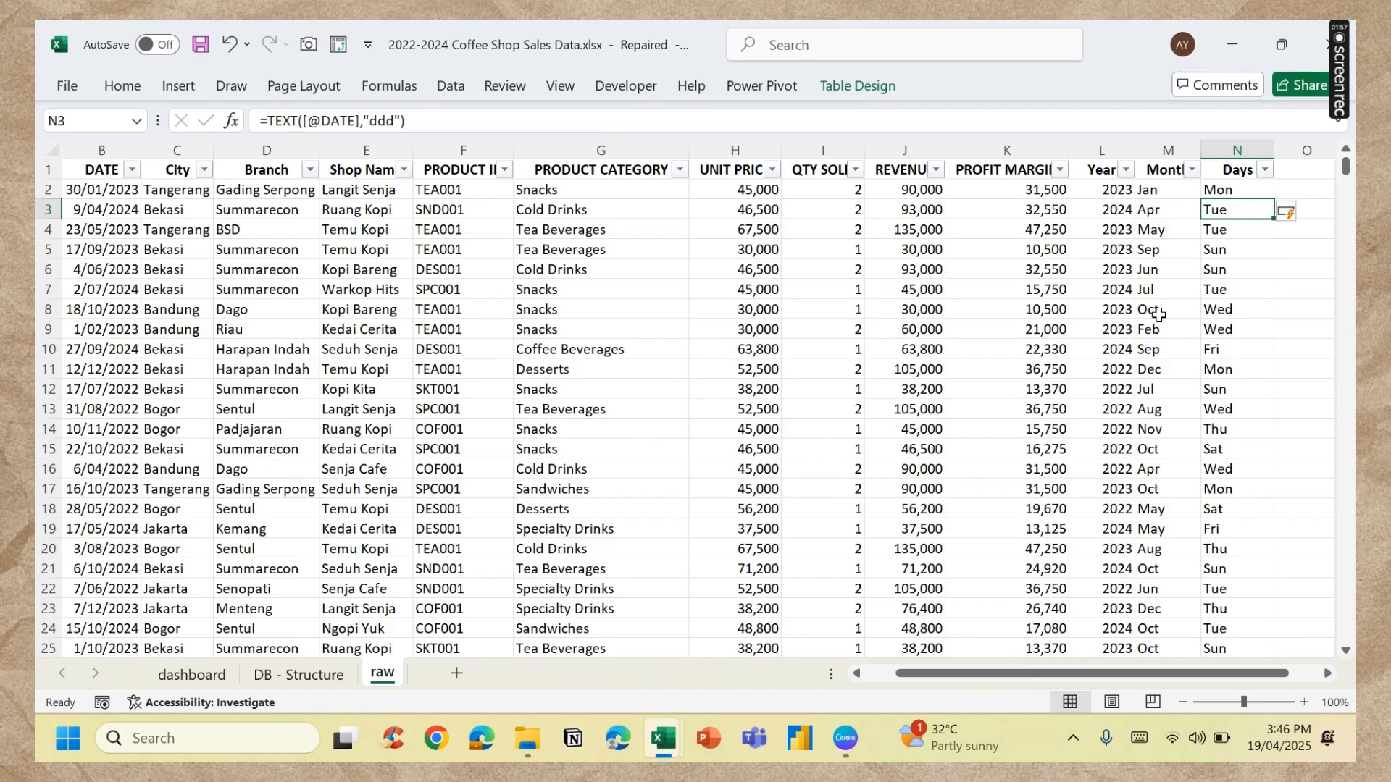
Step: Add a new table column headed Days Name in column O
left_click(1188, 291)
left_click(1310, 174)
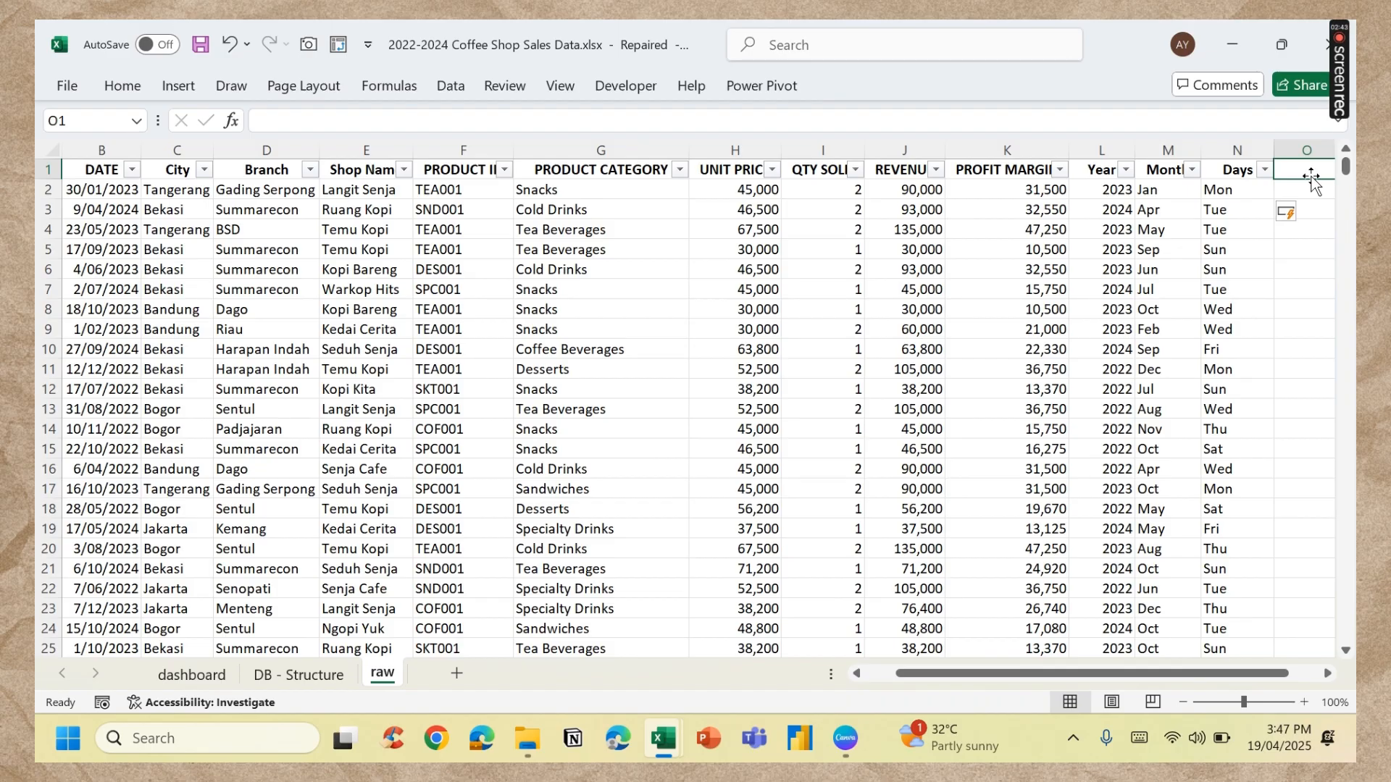
type("Days ")
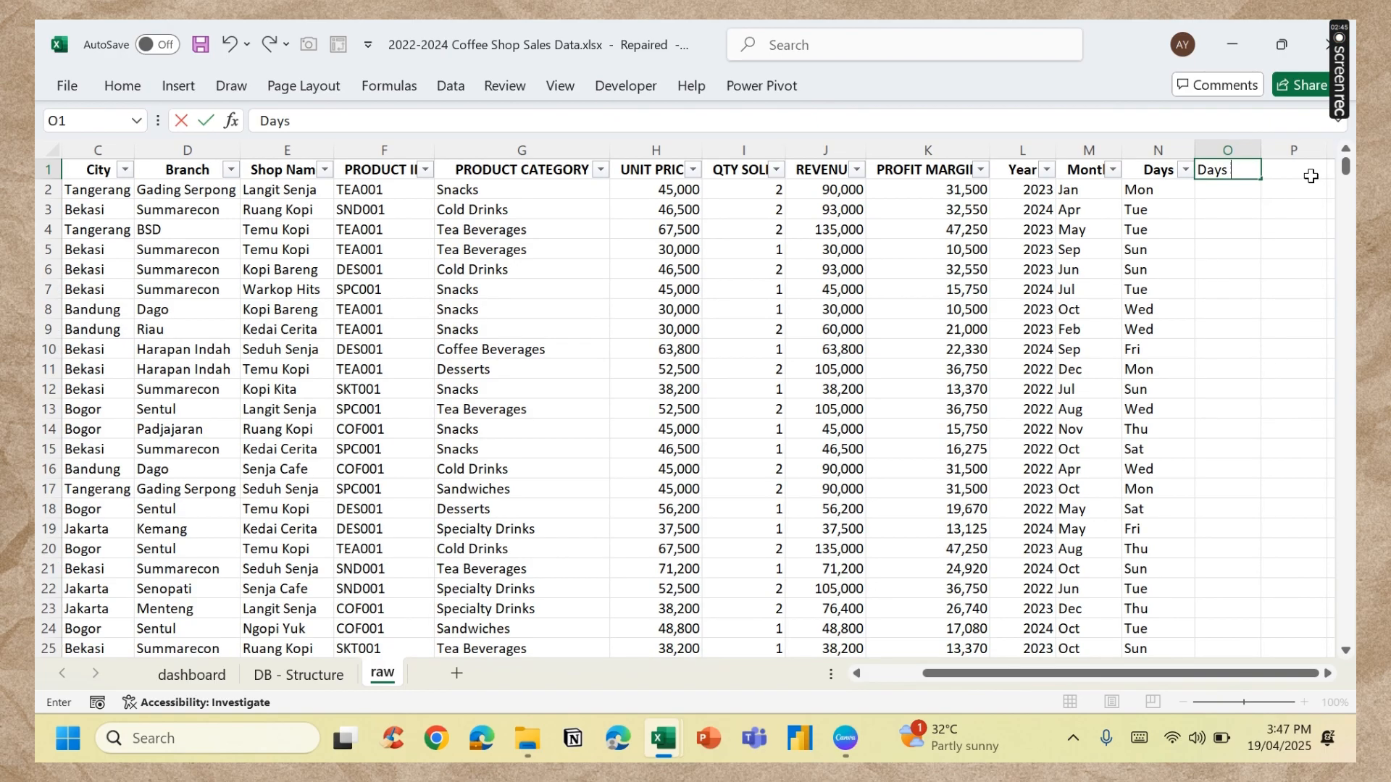
type("Name")
key("Return")
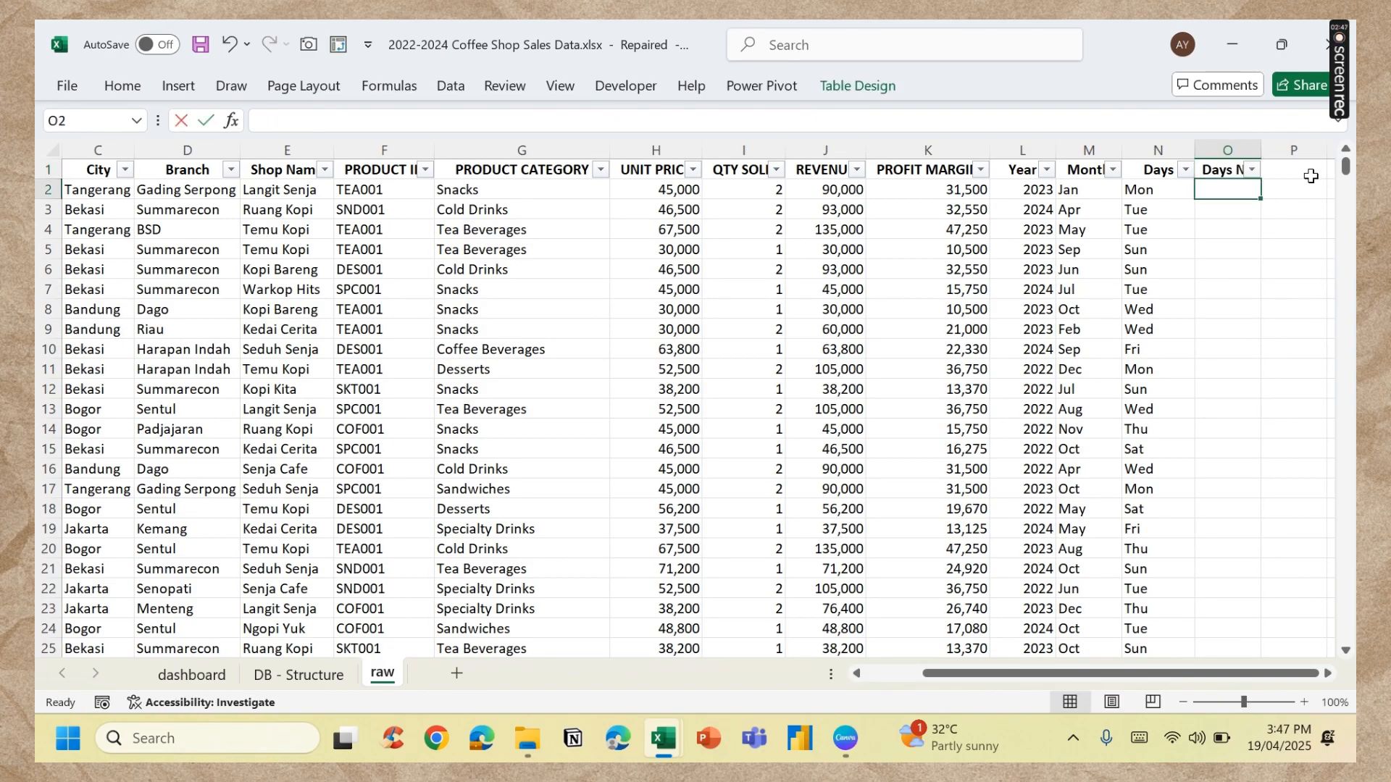
type("=days")
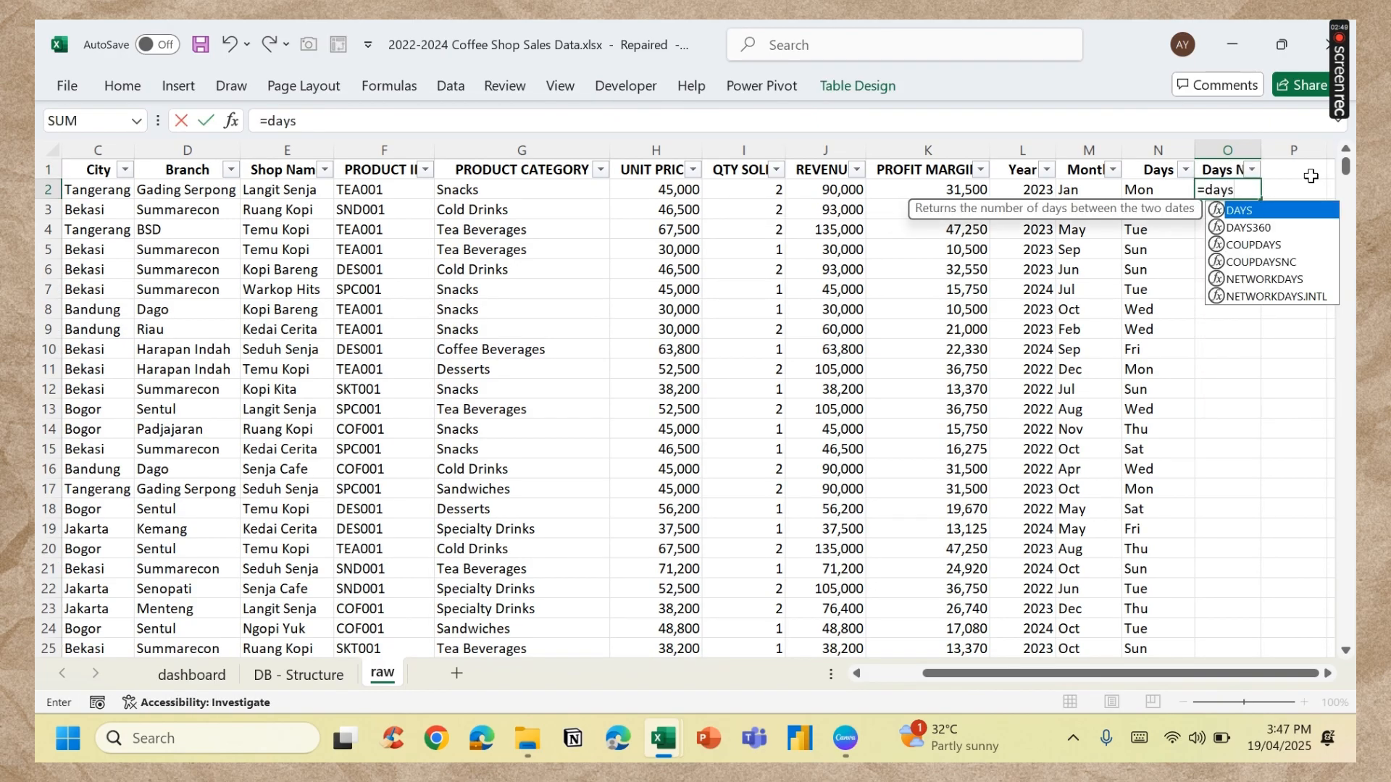
key("BackSpace")
key("Tab")
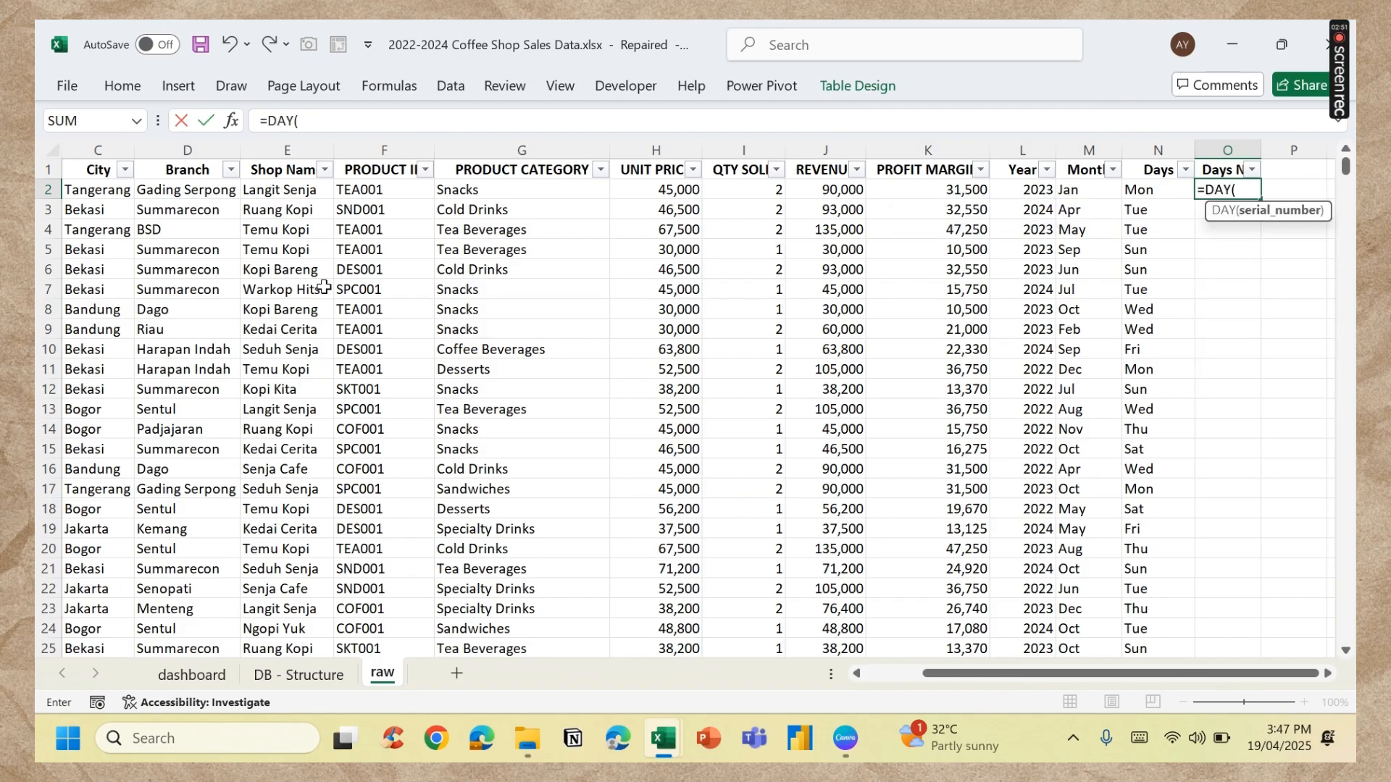
left_click(289, 206)
key("Up")
key("Left")
key("Left")
key("Left")
key("Left")
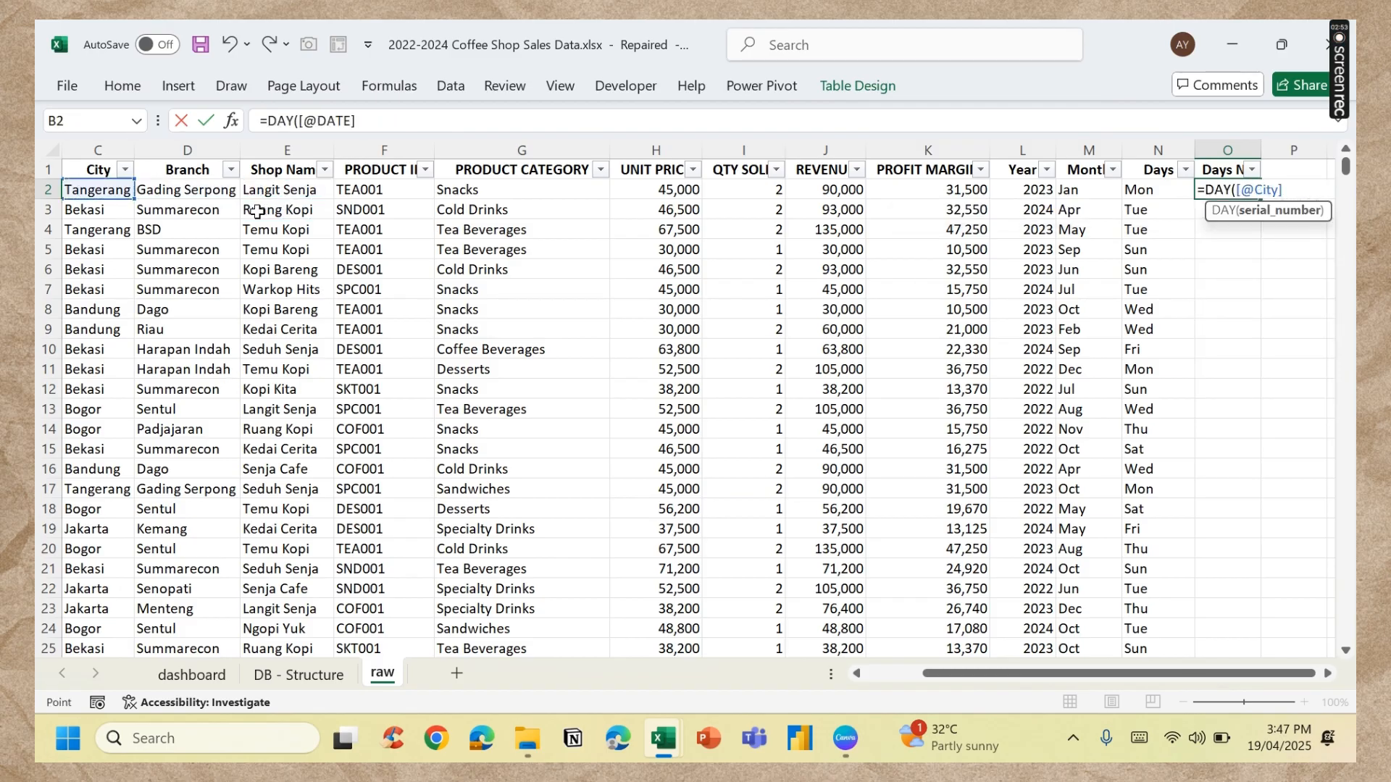
key("Right")
key("Return")
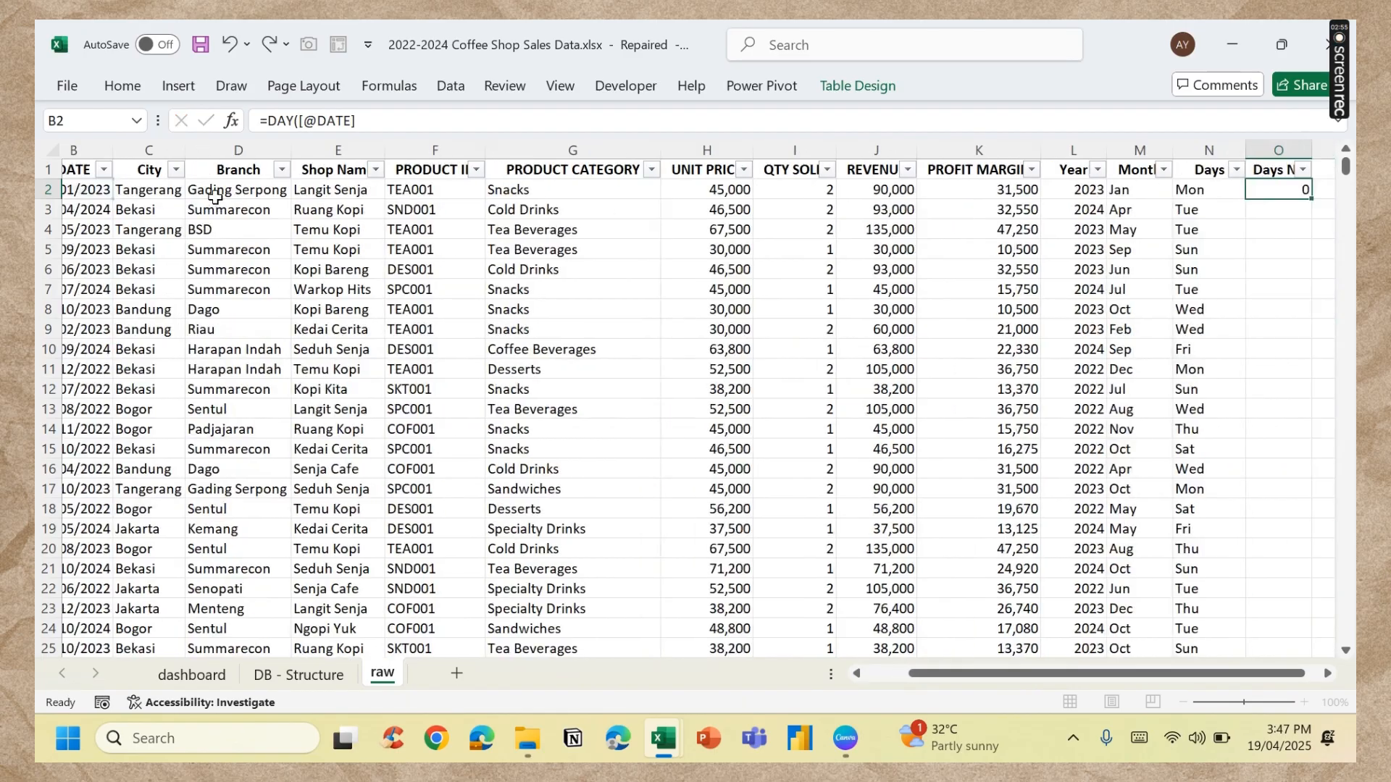
left_click(1241, 452)
left_click(799, 468)
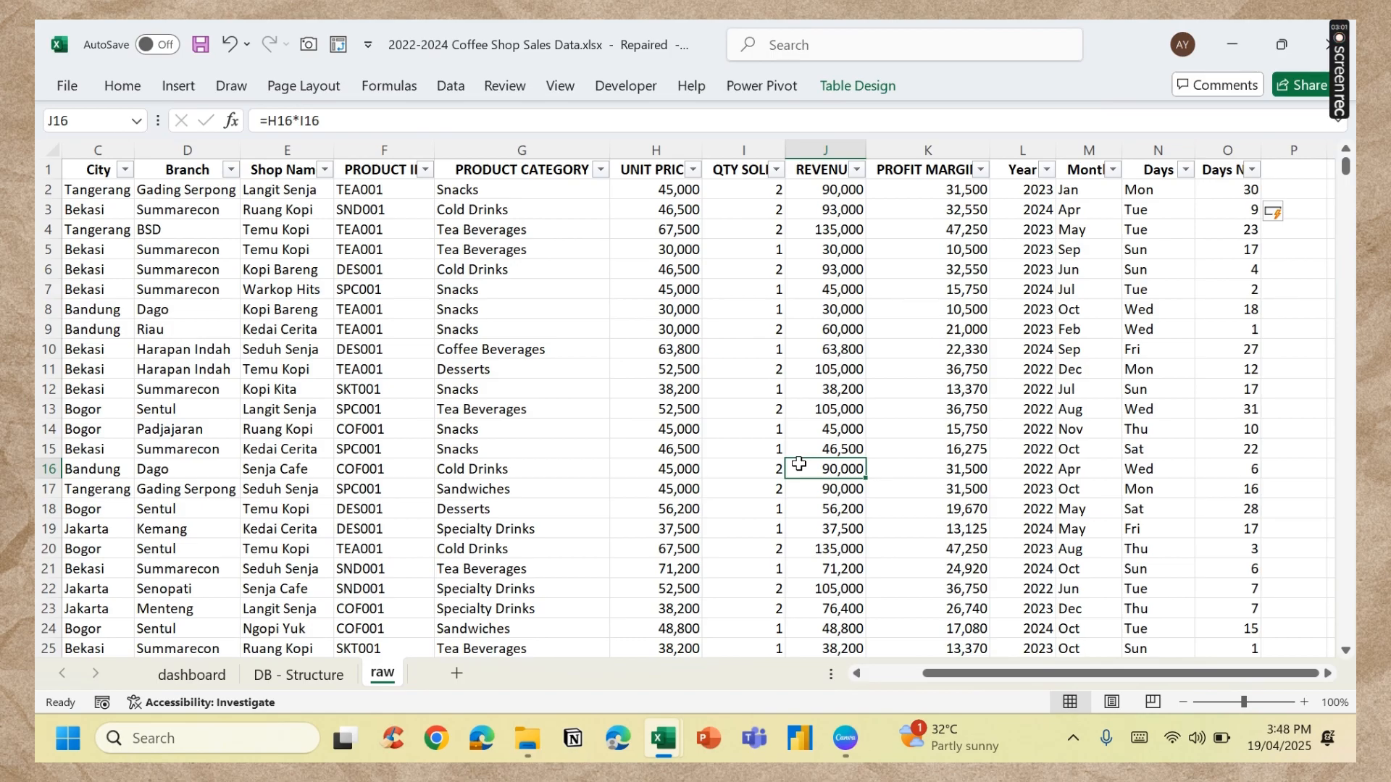
Step: Insert a PivotTable based on the raw sales table, placed on a new worksheet
left_click(384, 387)
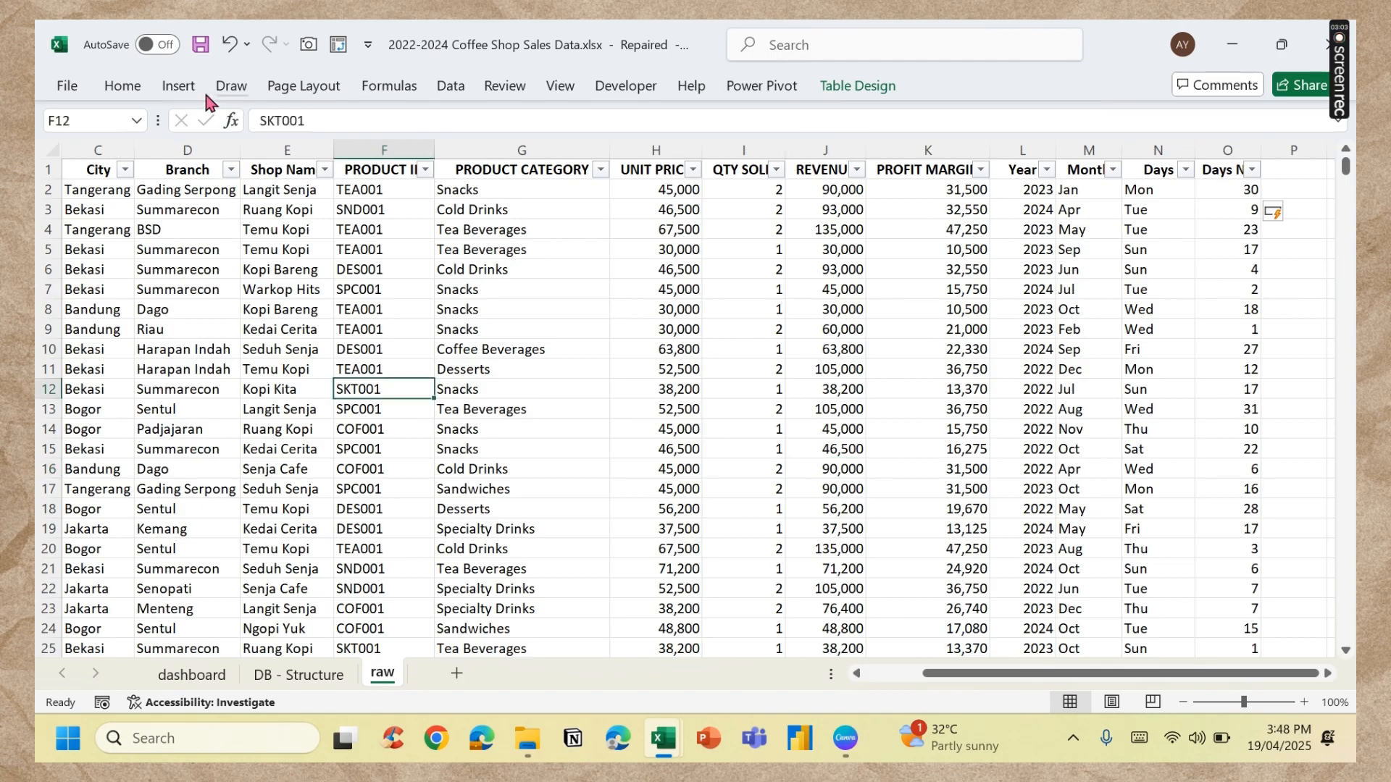
left_click(181, 88)
left_click(77, 115)
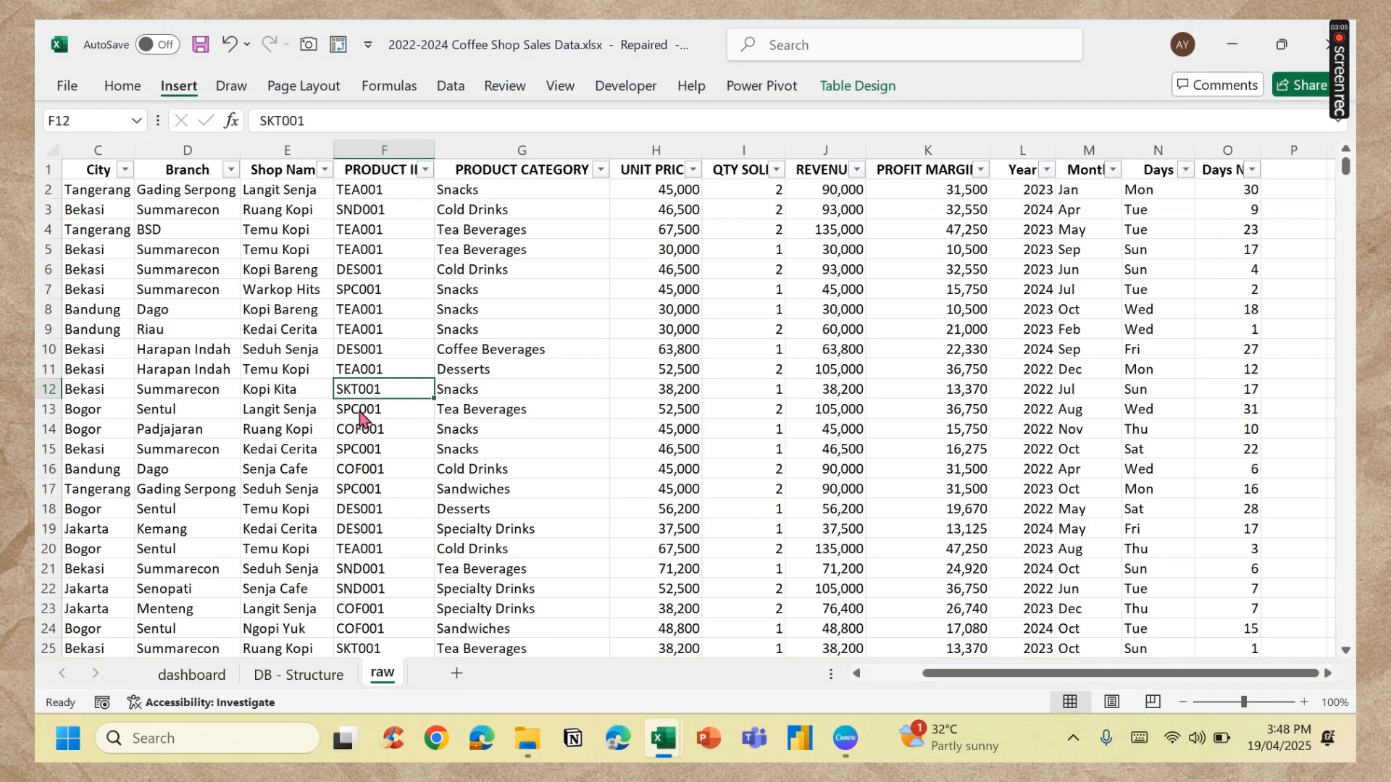
left_click(583, 561)
Step: Rename the new PivotTable worksheet as pivot
right_click(400, 675)
left_click(443, 443)
type("pivot")
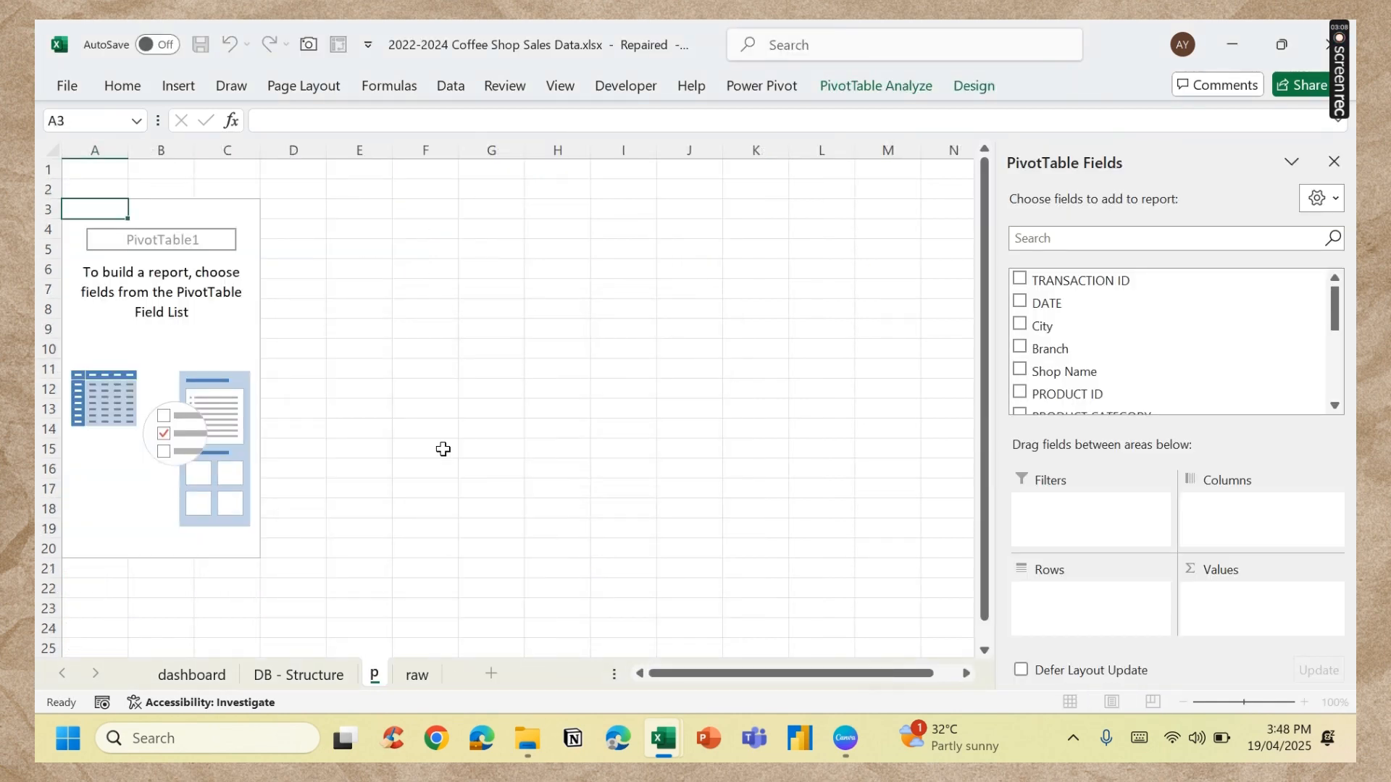
key("Return")
Step: Hide the gridlines on the pivot sheet
left_click(534, 286)
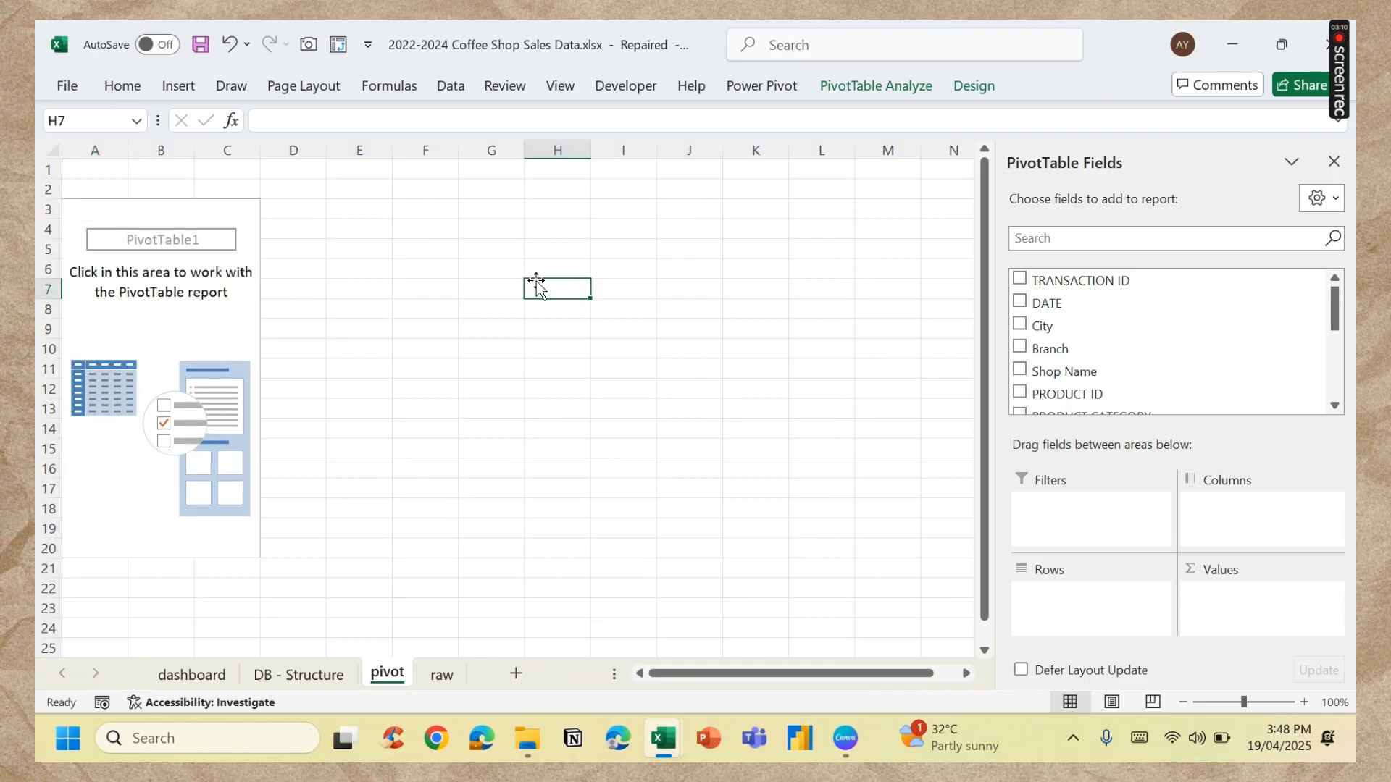
left_click(559, 91)
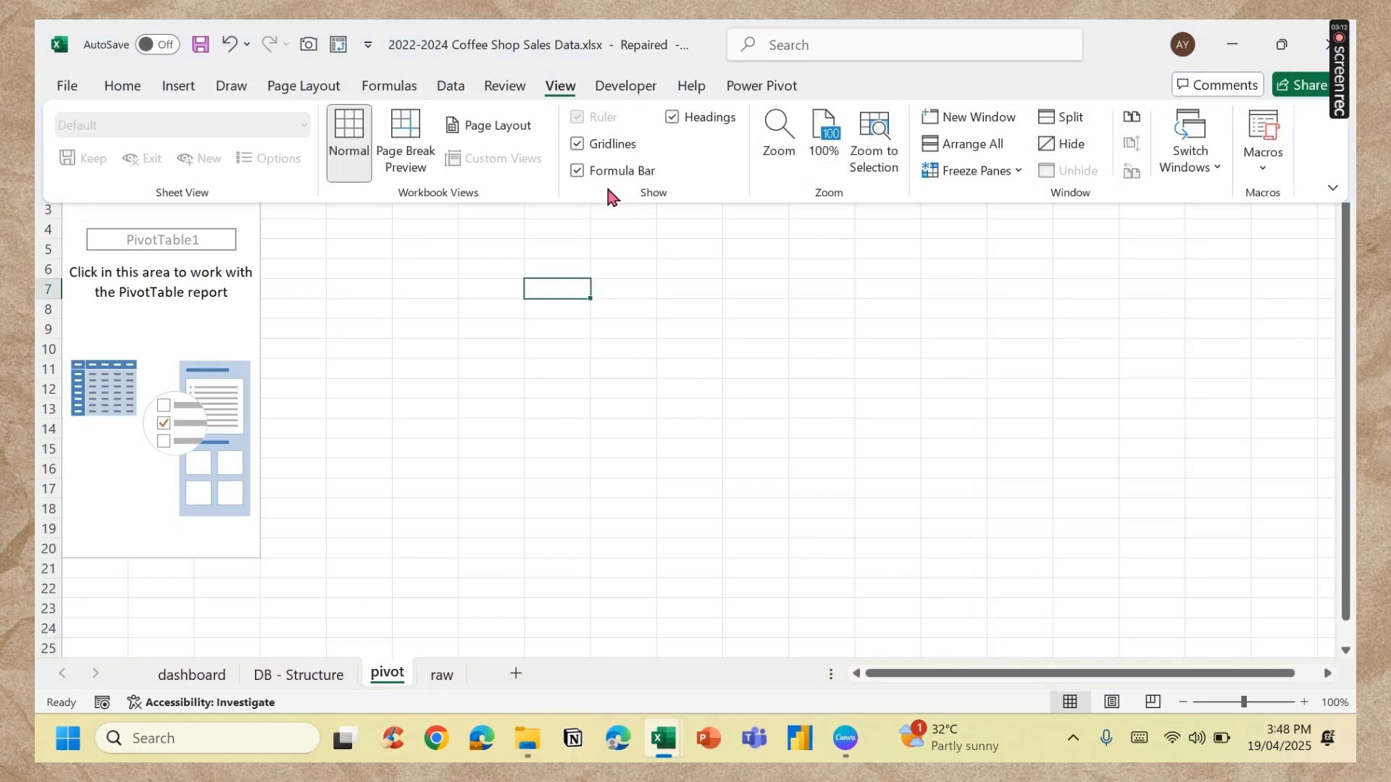
left_click(468, 474)
left_click_drag(415, 302, 407, 294)
Step: Delete the two empty rows above the PivotTable and select the empty PivotTable
left_click(48, 188)
right_click(48, 188)
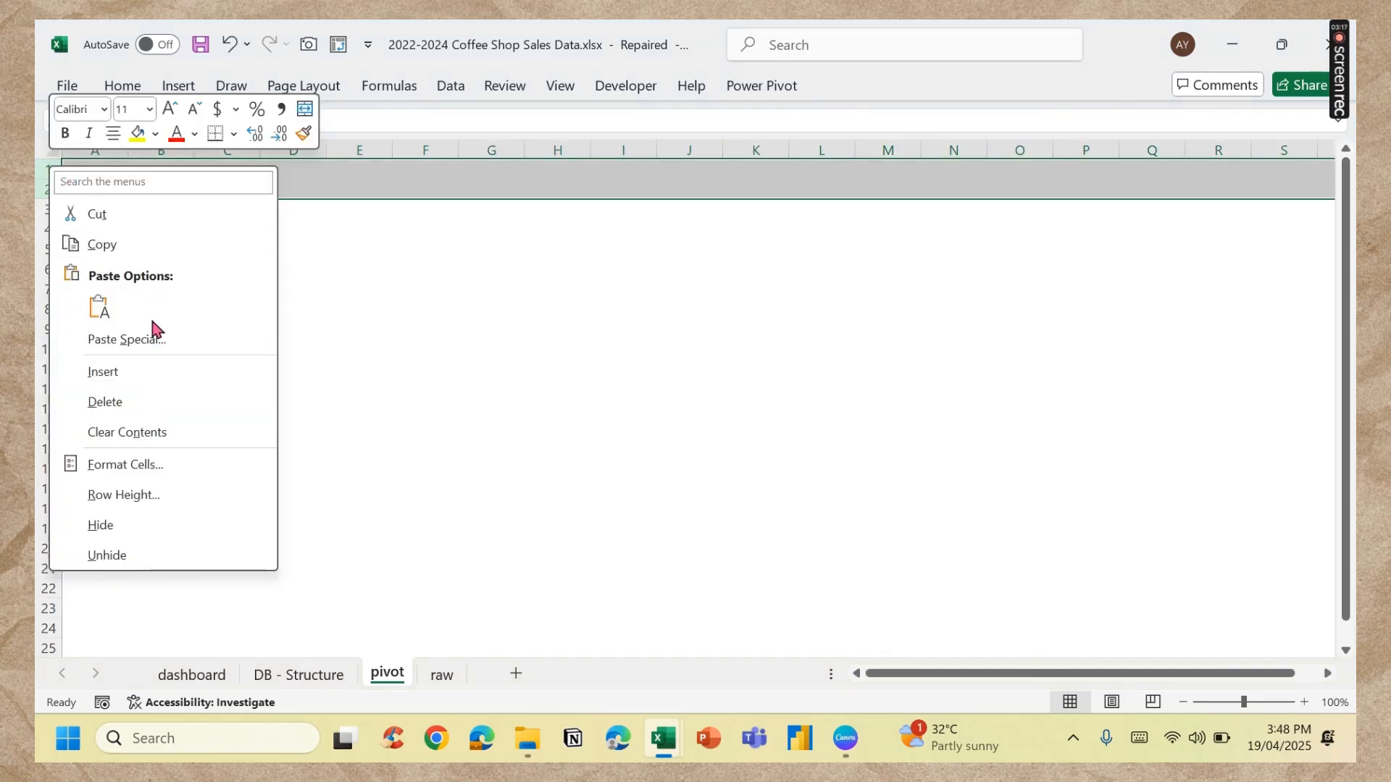
left_click(152, 402)
left_click(506, 335)
left_click(245, 272)
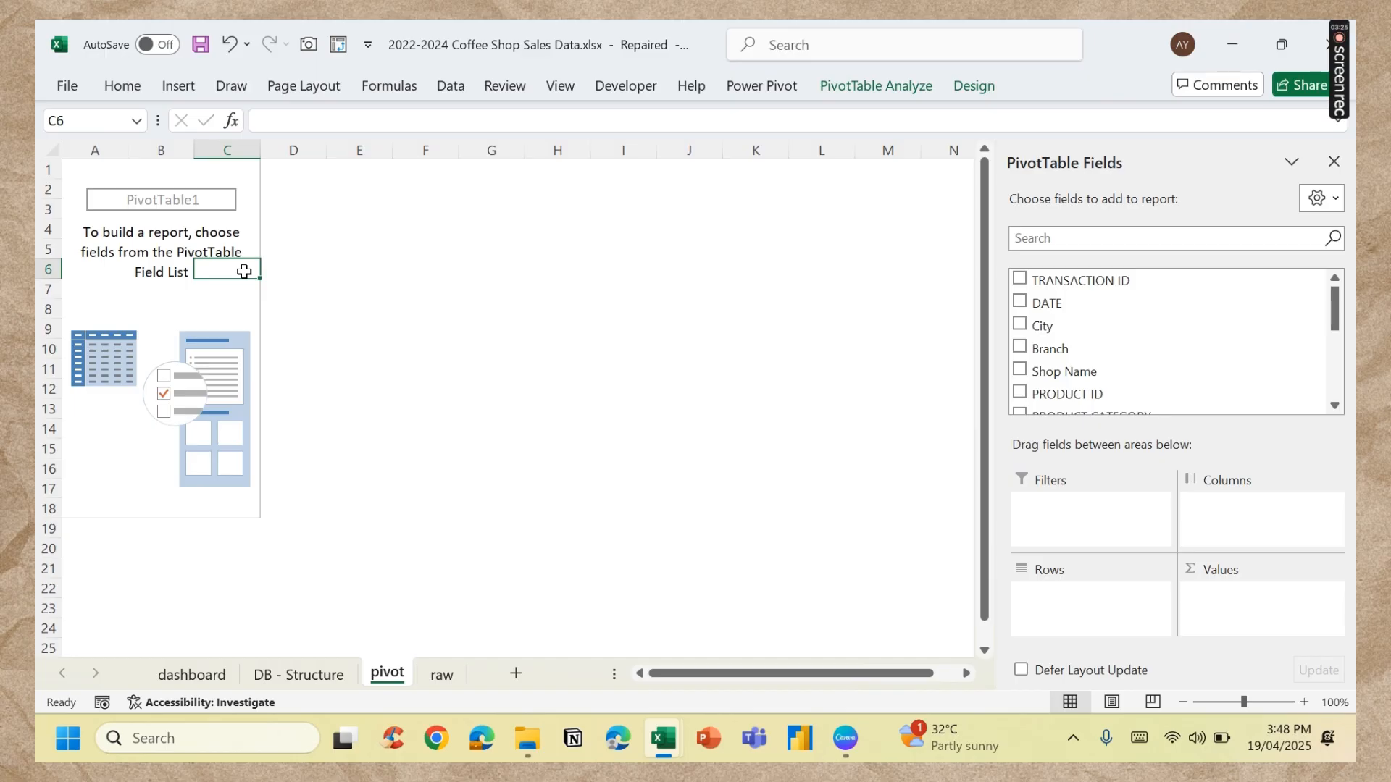
Step: Examine the planned dashboard blocks and their height and width labels on the DB - Structure sheet
left_click(303, 677)
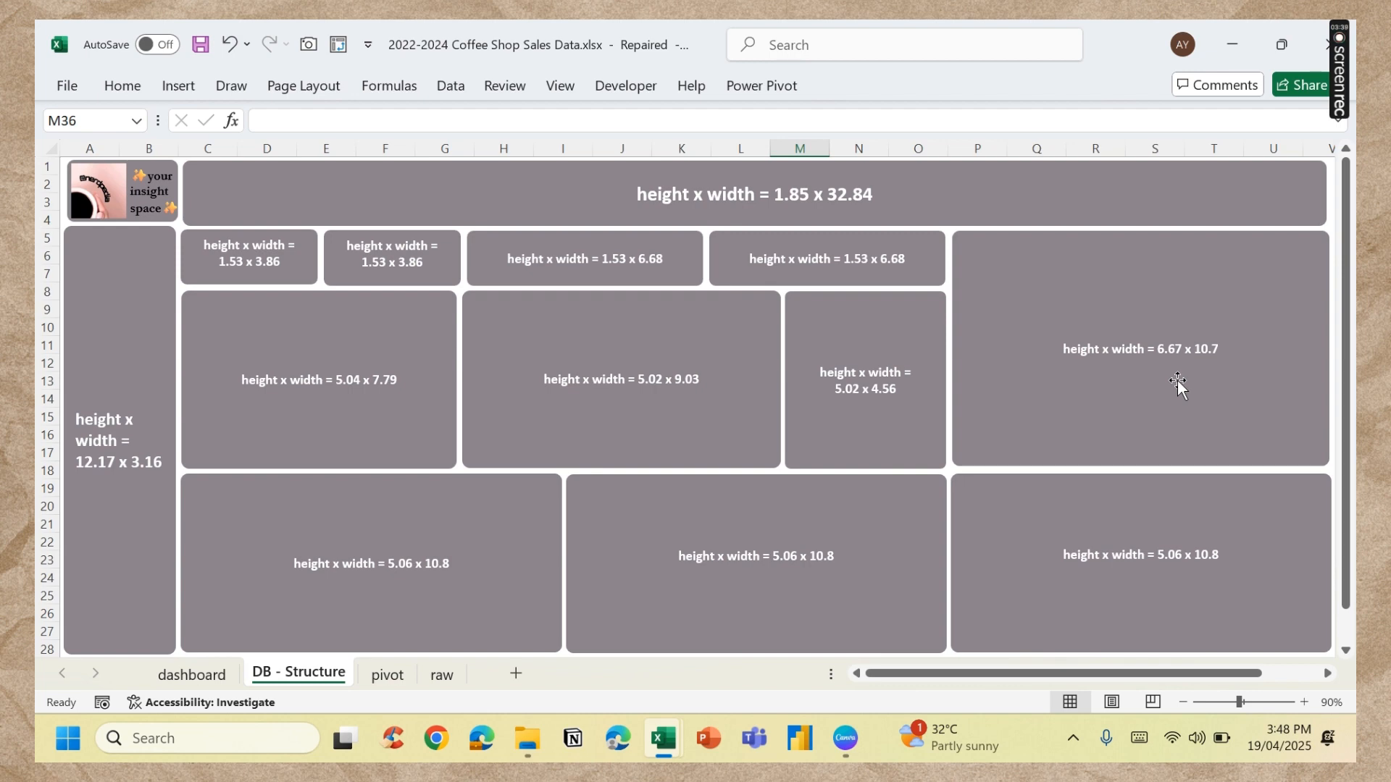
left_click(1070, 214)
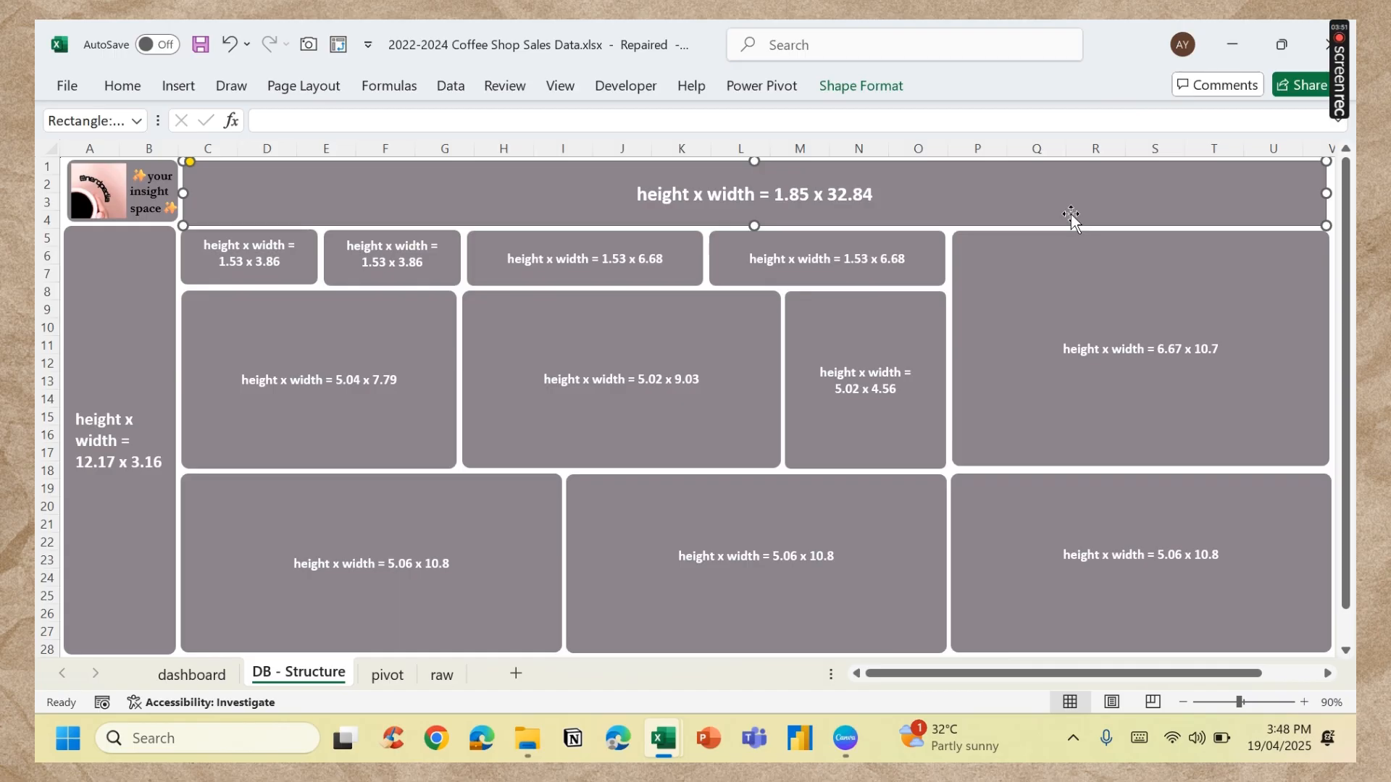
left_click(774, 387)
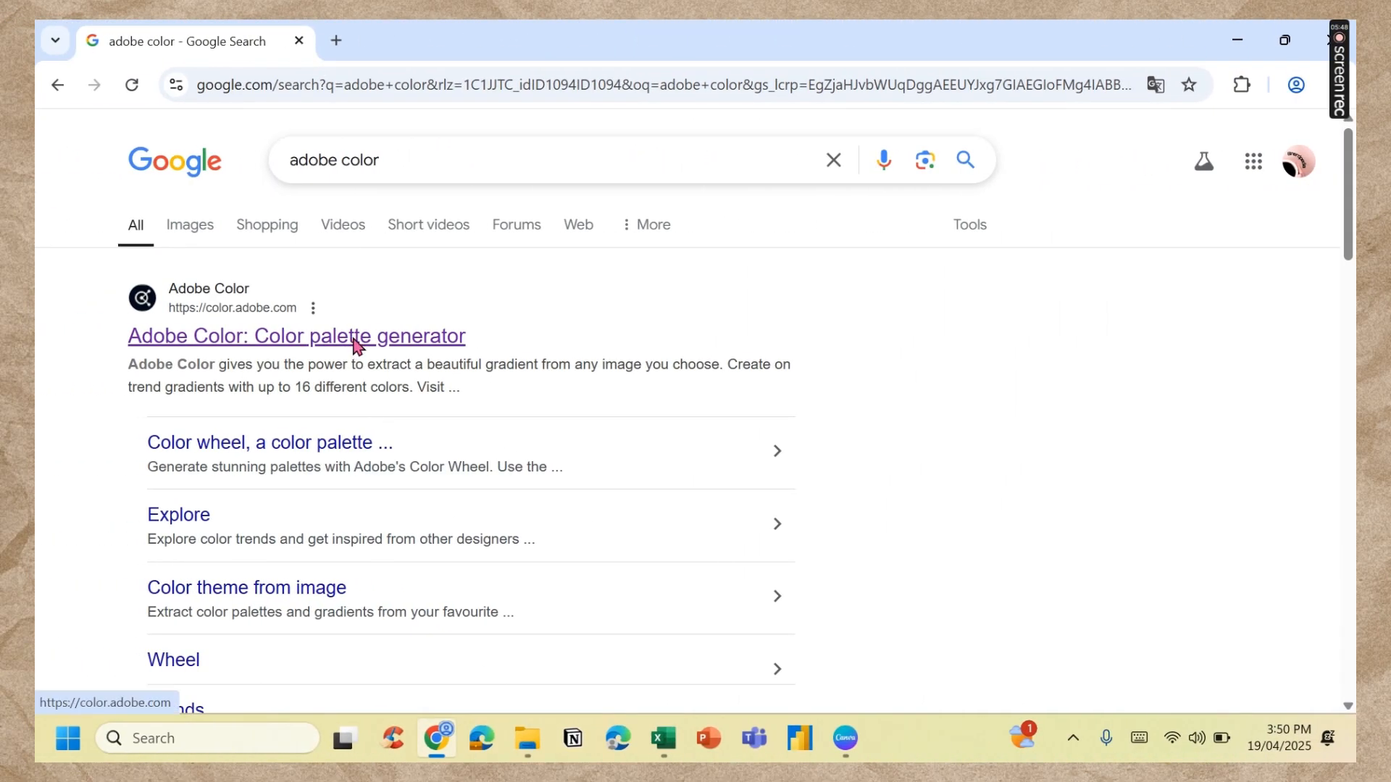
Step: Open Adobe Color from the Google results in a new browser tab and browse the palettes in its Explore section
right_click(355, 344)
left_click(481, 368)
left_click(452, 53)
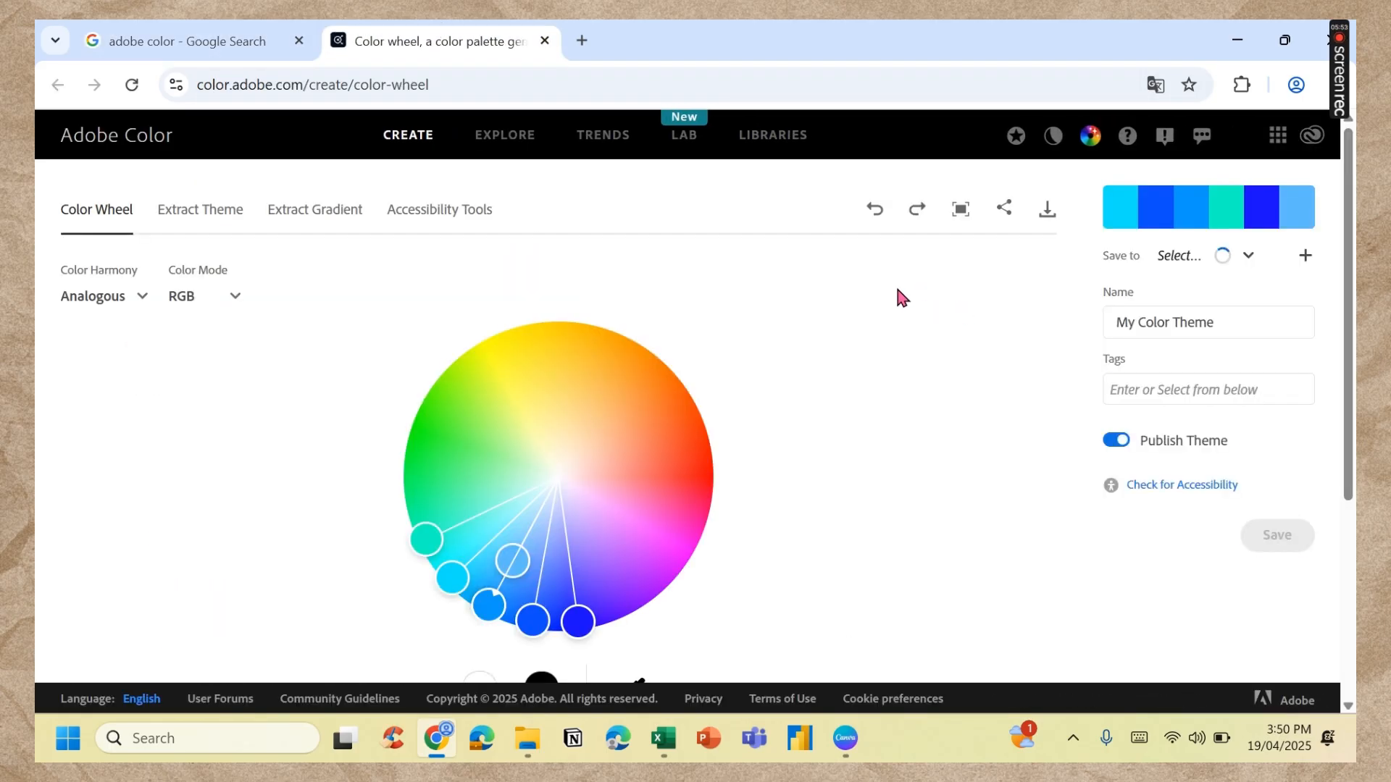
left_click(515, 144)
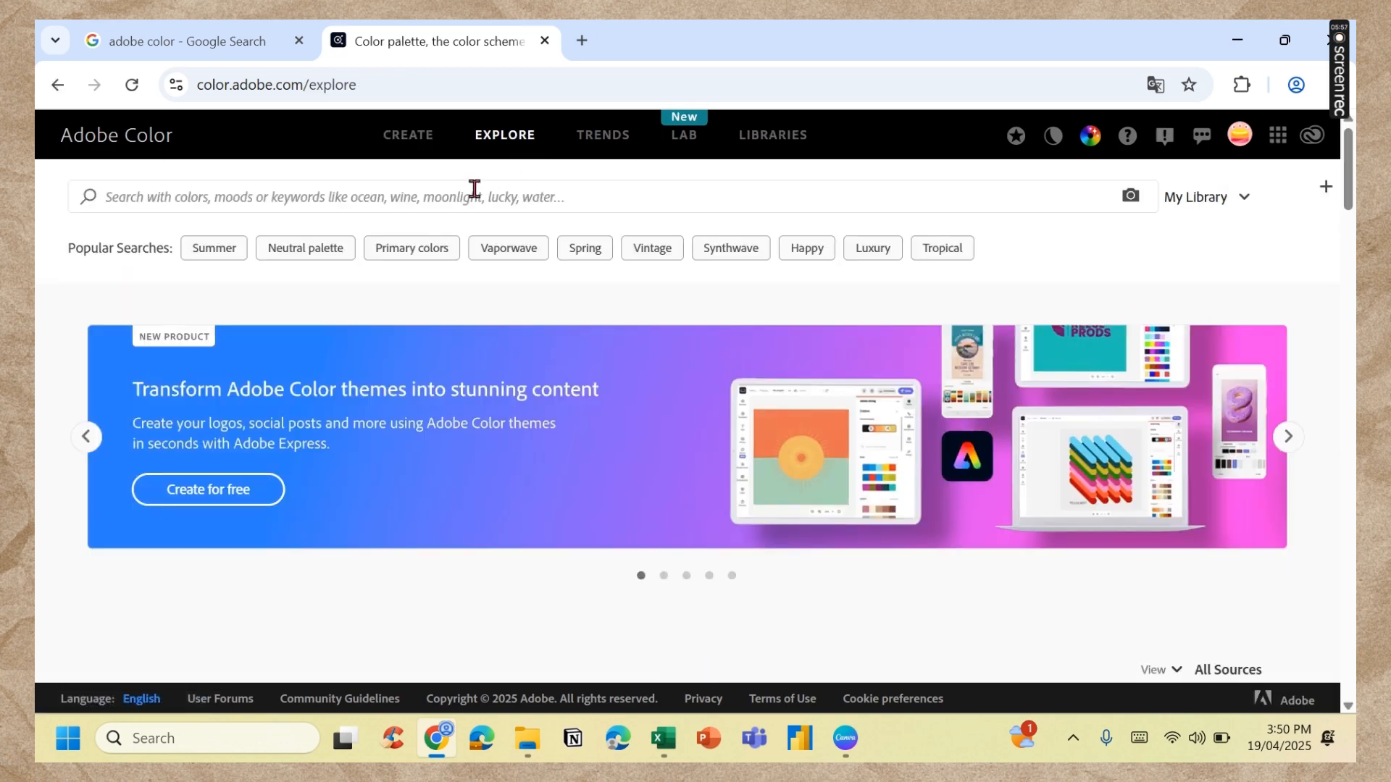
scroll(980, 459, "down", 5)
scroll(1018, 481, "down", 5)
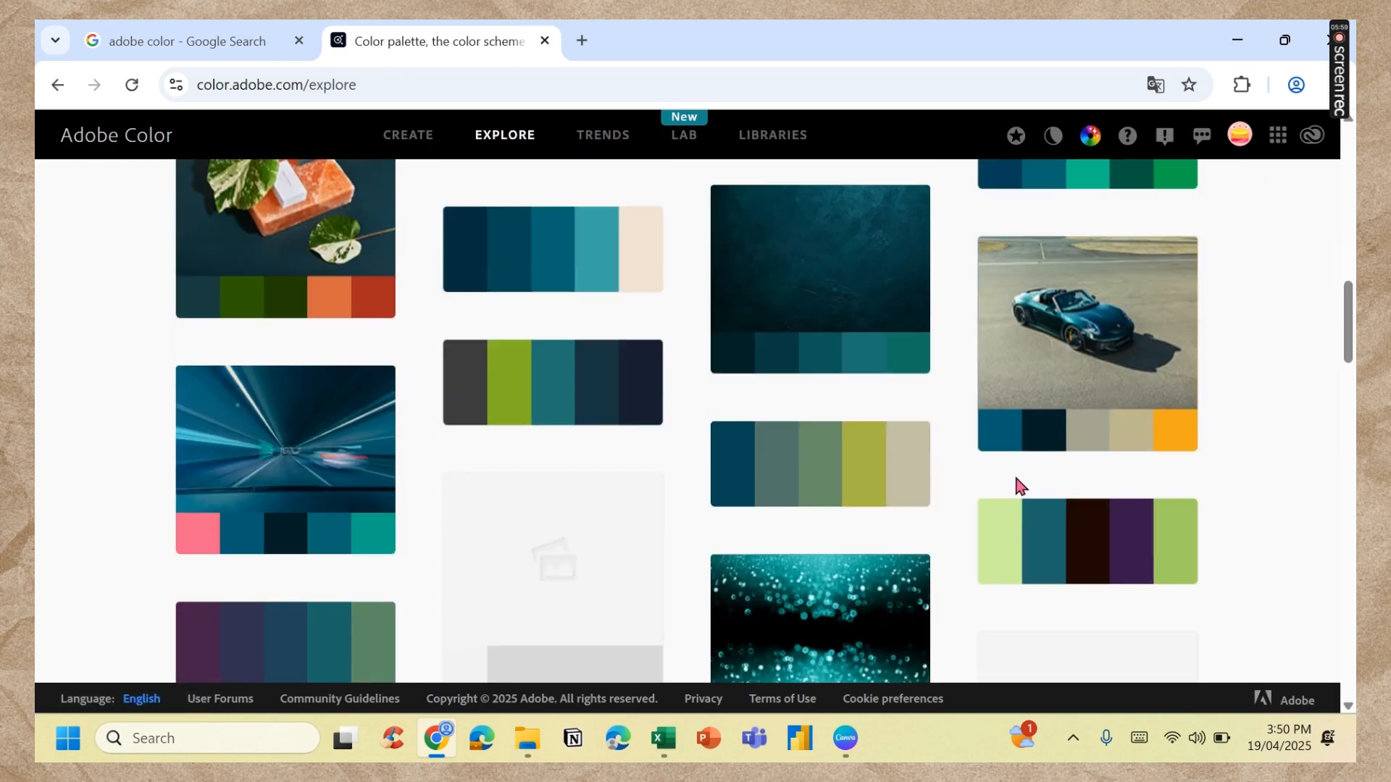
scroll(1024, 468, "up", 10)
Step: Search Adobe Color for "aesthetic" and browse the matching palettes
left_click(204, 192)
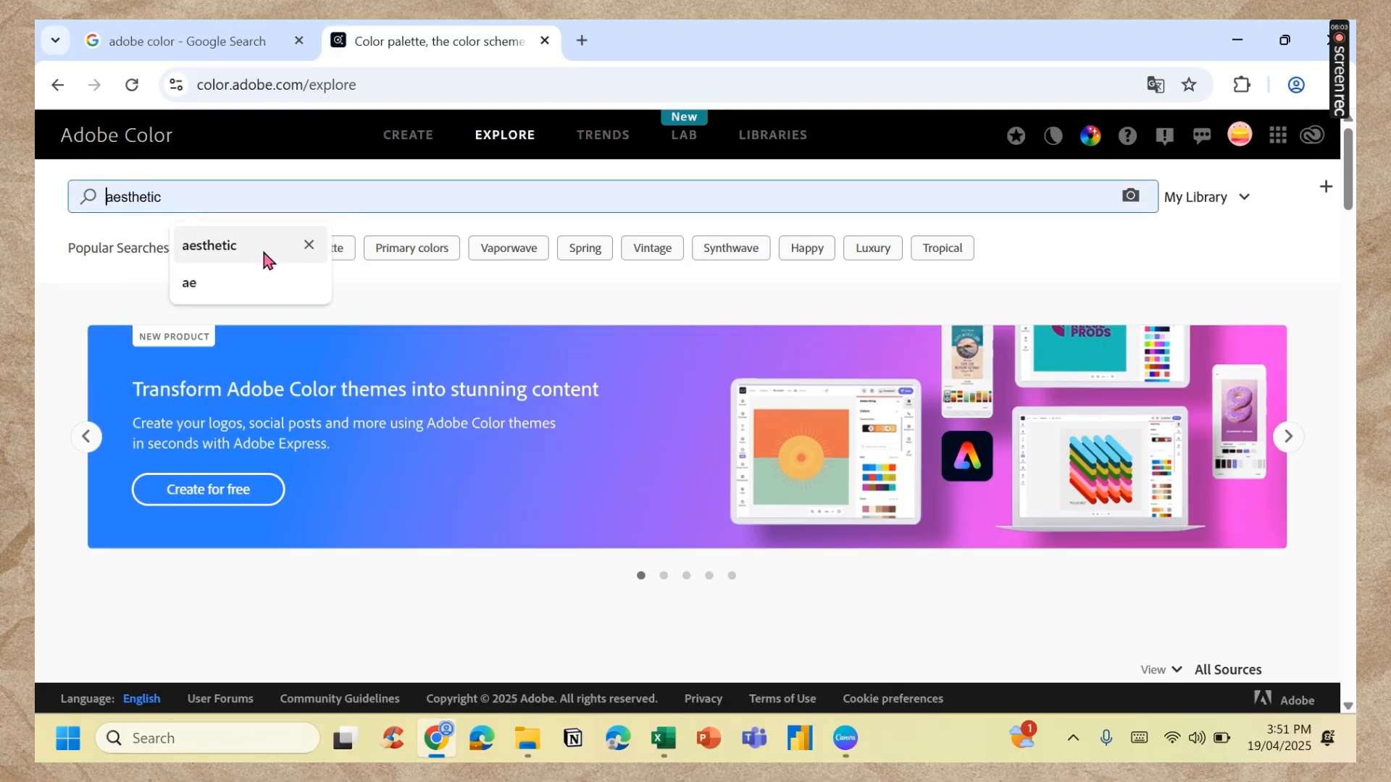
left_click(272, 255)
scroll(905, 427, "down", 5)
scroll(947, 448, "down", 2)
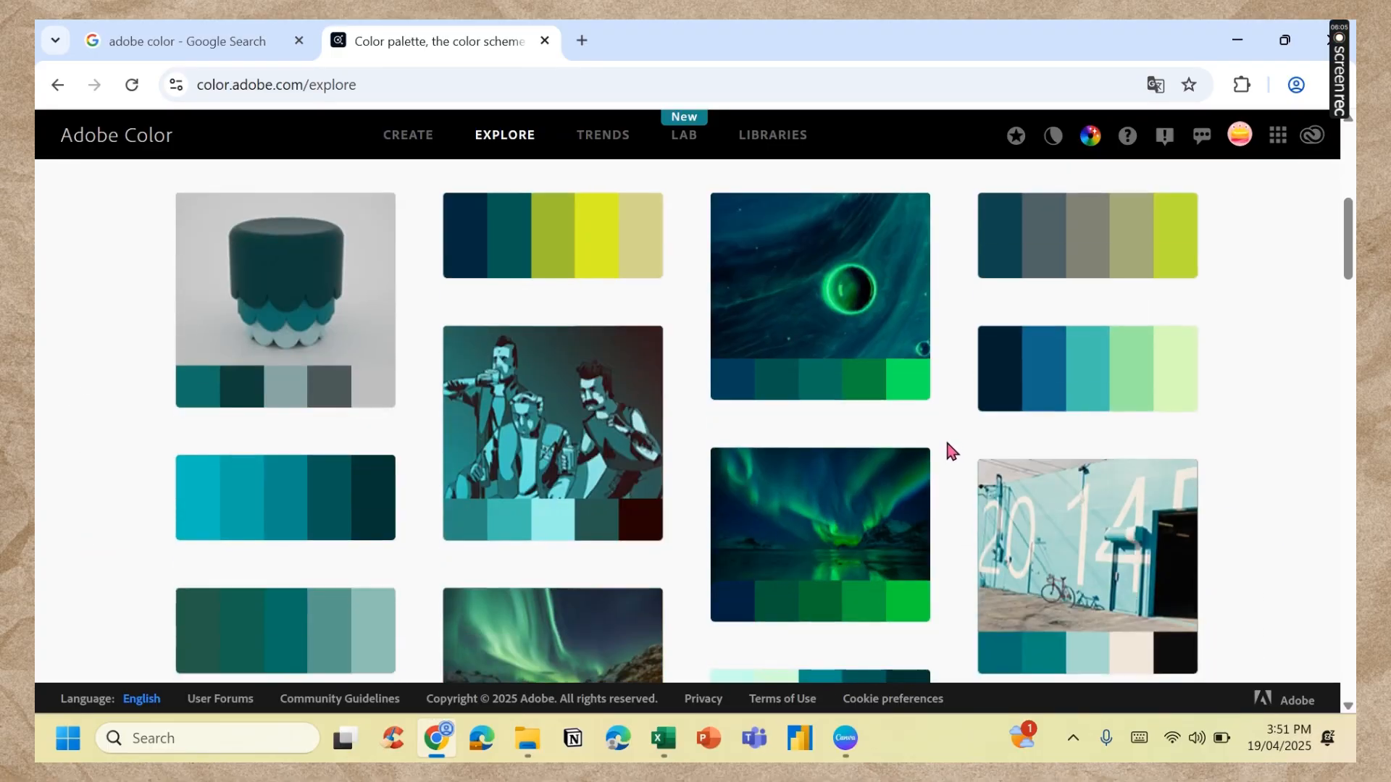
scroll(949, 449, "up", 4)
scroll(949, 436, "up", 3)
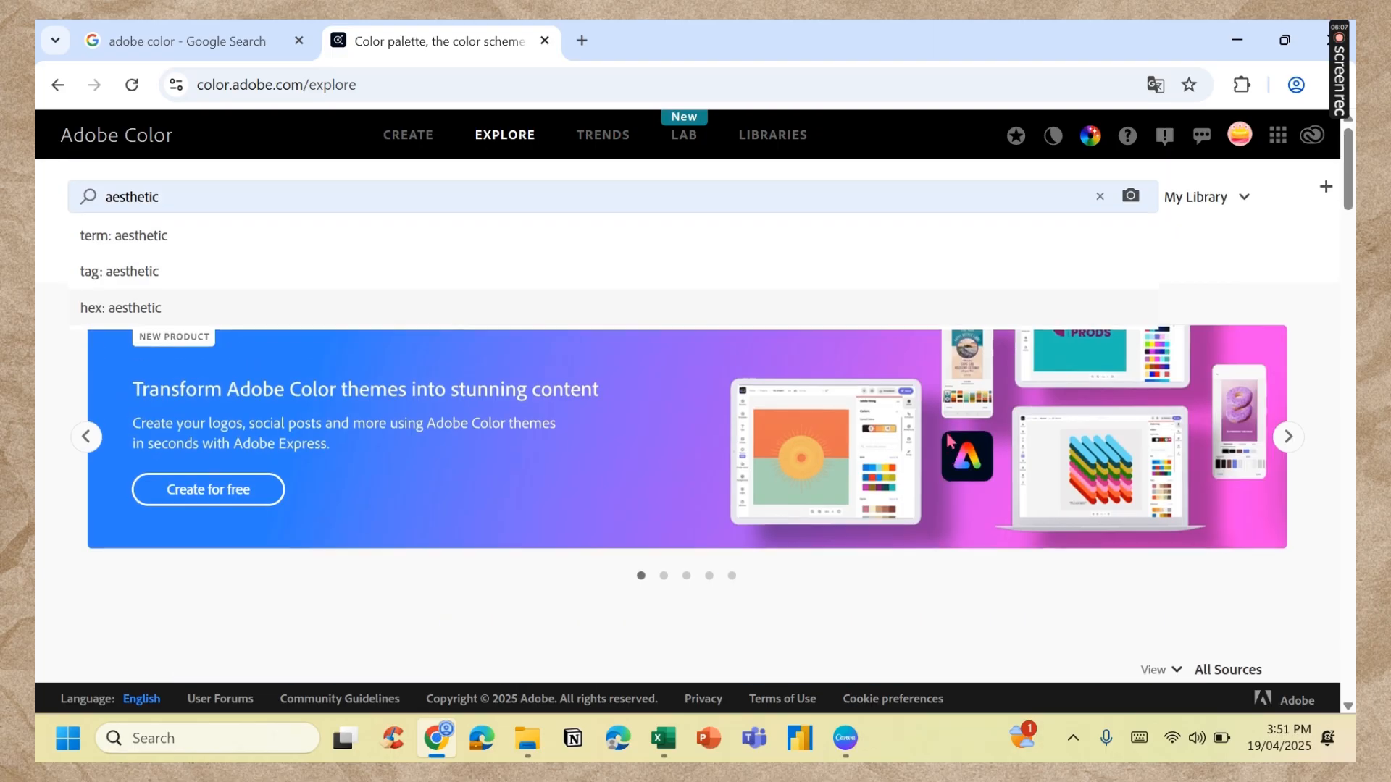
key("Return")
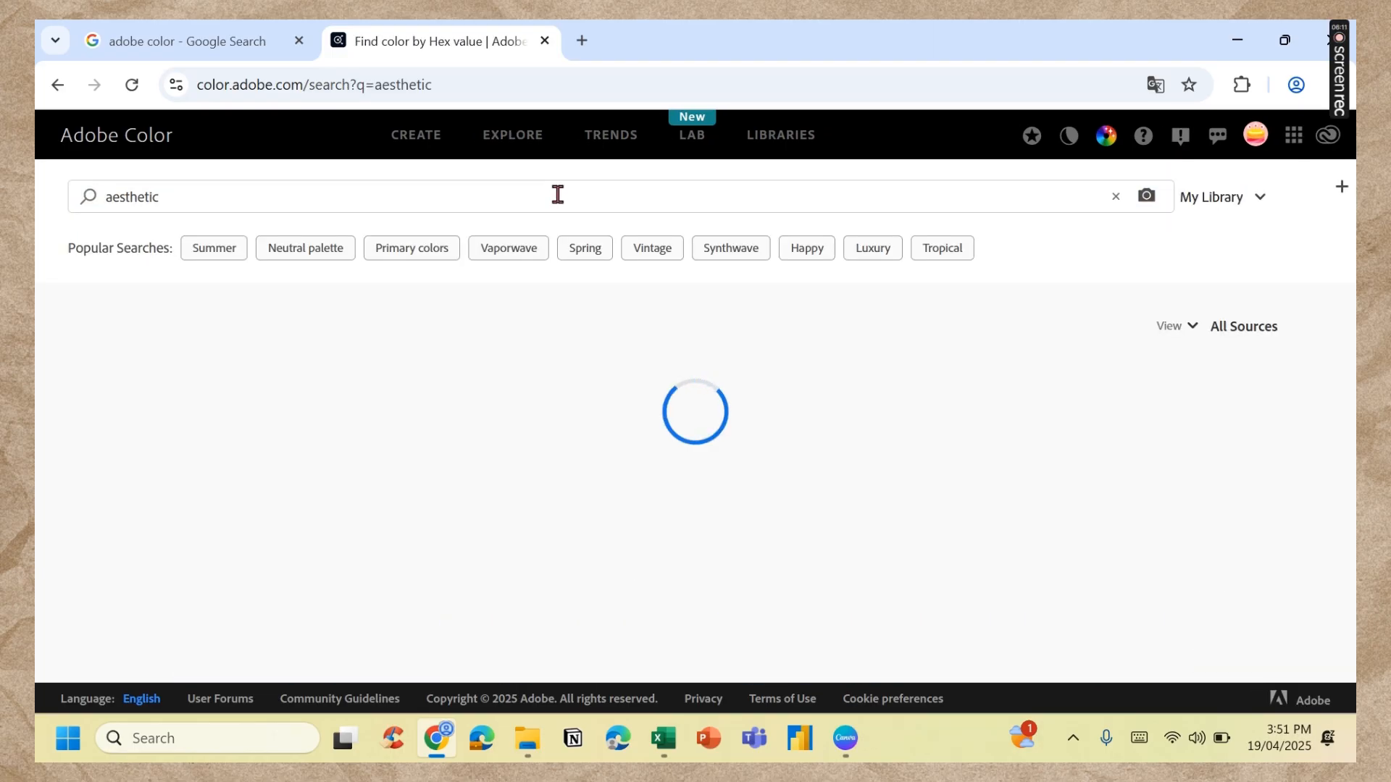
scroll(960, 507, "down", 10)
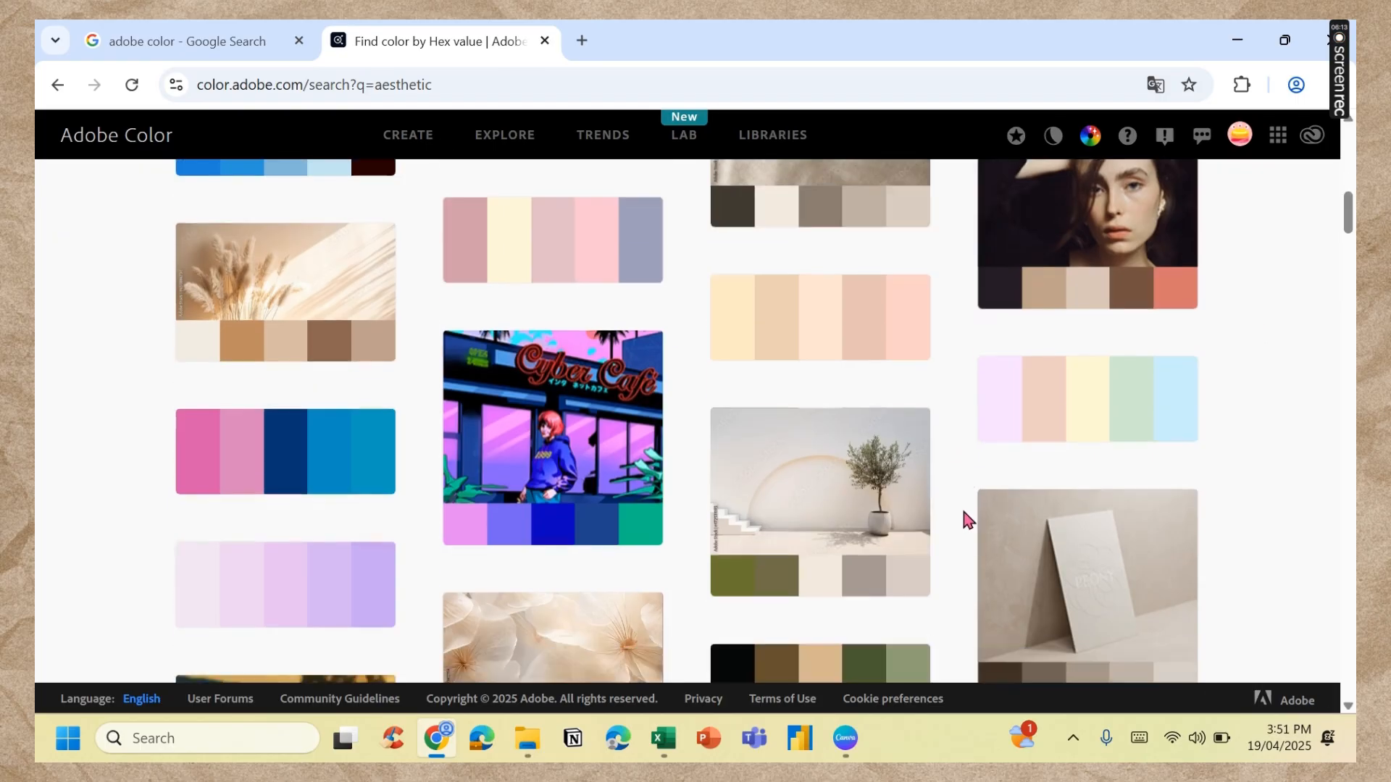
scroll(797, 536, "down", 9)
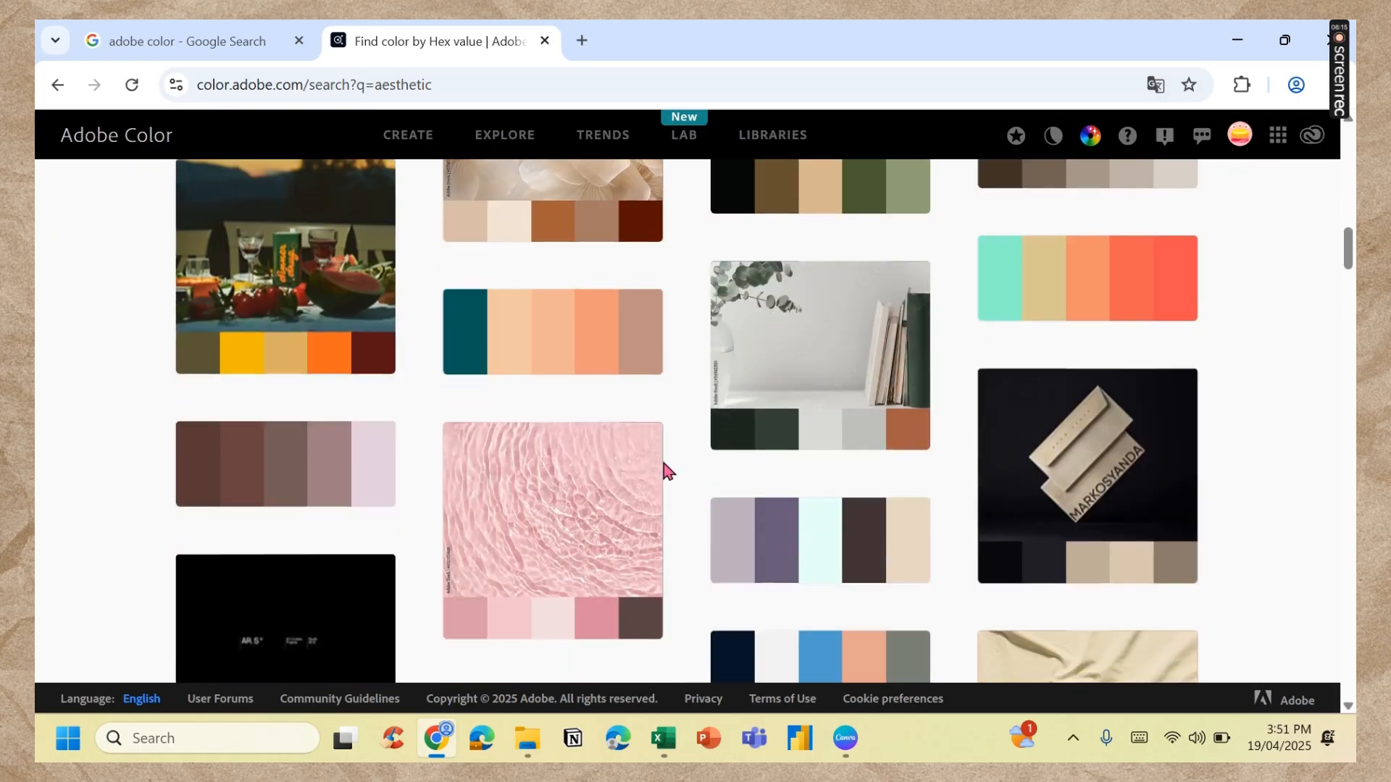
scroll(753, 511, "down", 3)
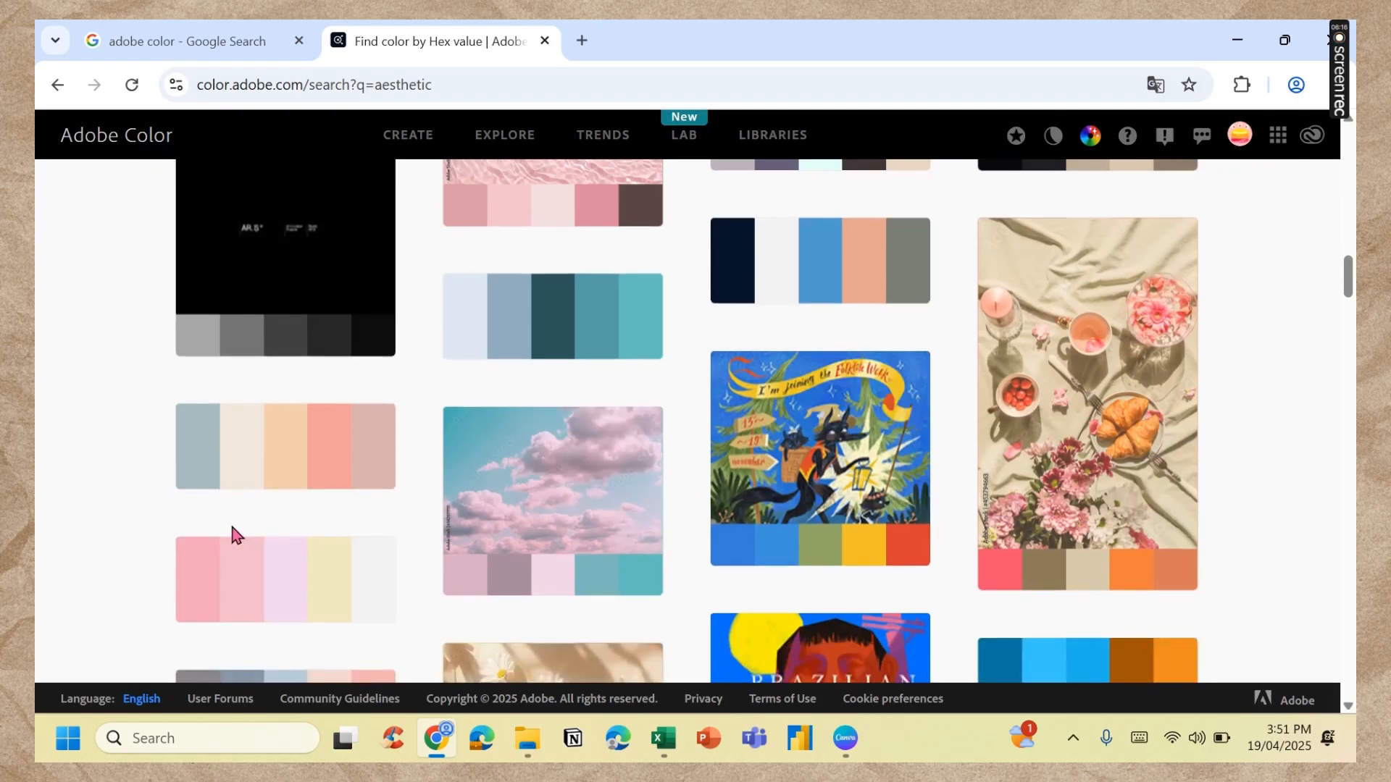
Step: Switch to the project folder, open adobe color 3.jpeg enlarged, and look through the saved palette images that follow it
left_click(529, 744)
left_click(468, 266)
key("shift+Down")
key("shift+Down")
key("shift+Down")
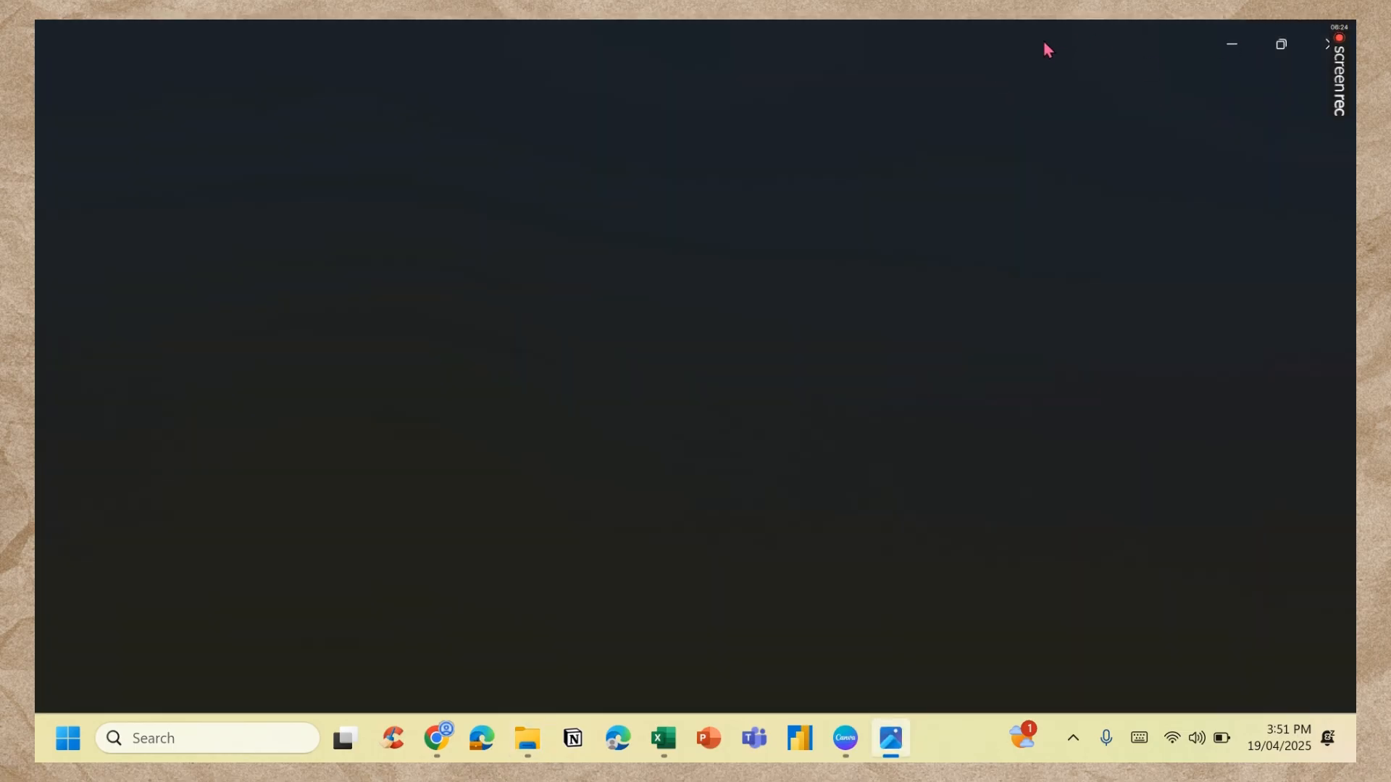
double_click(1043, 46)
left_click(1064, 164)
left_click(466, 270)
double_click(466, 275)
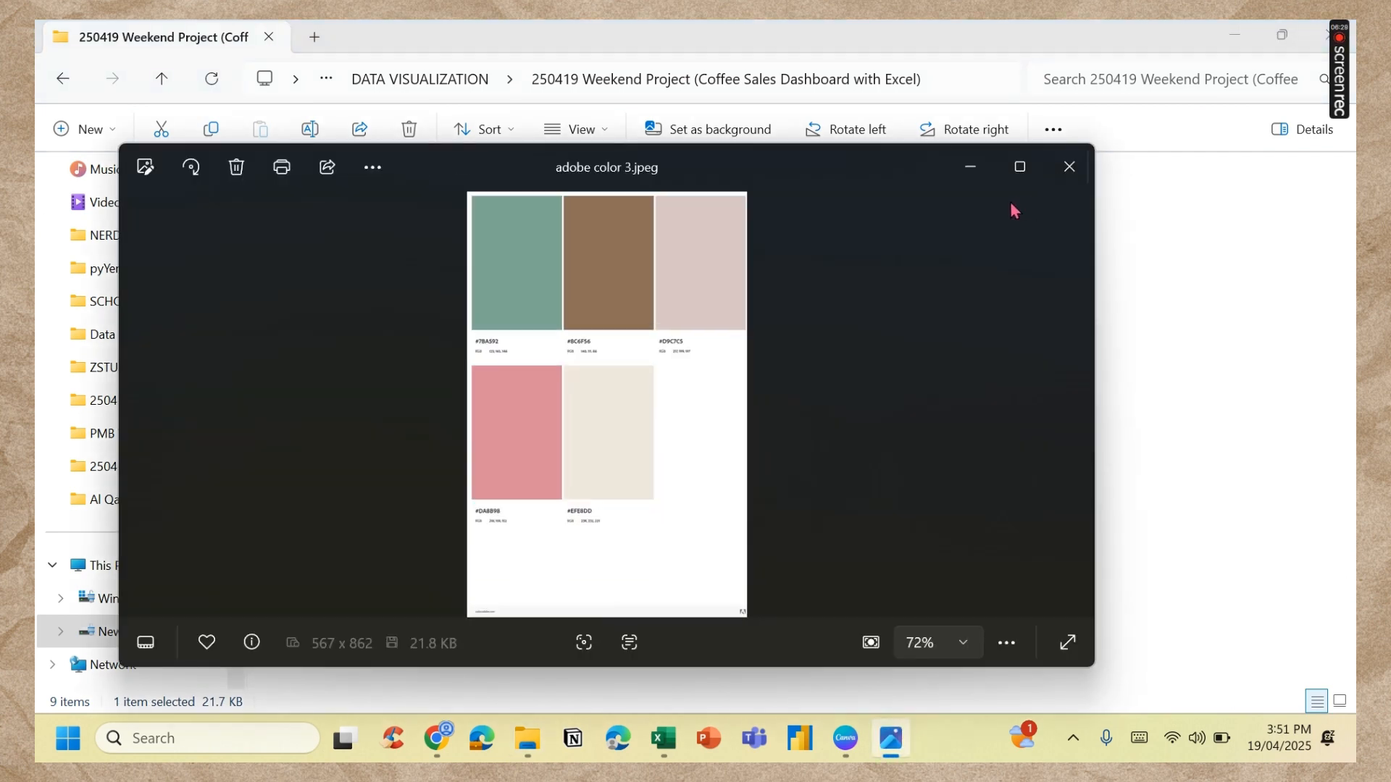
left_click(1020, 166)
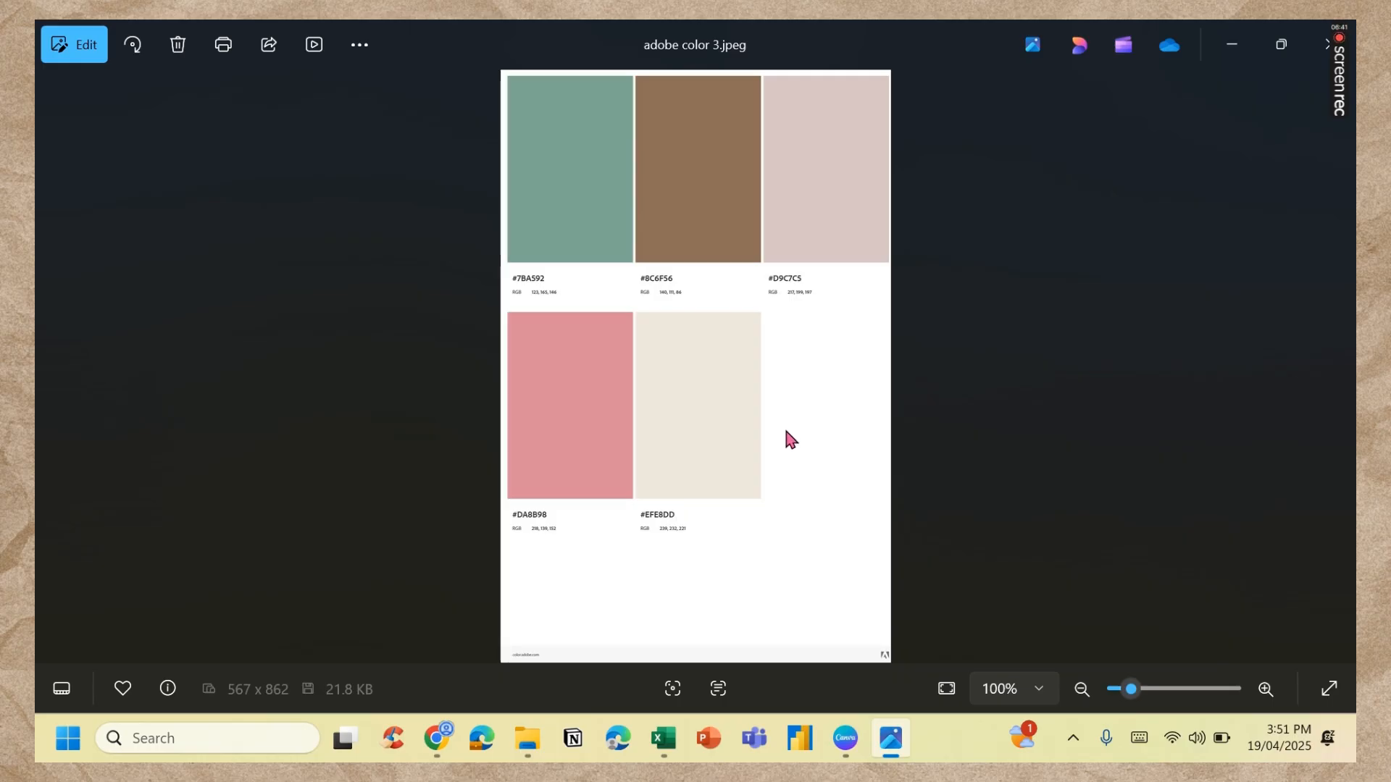
key("Right")
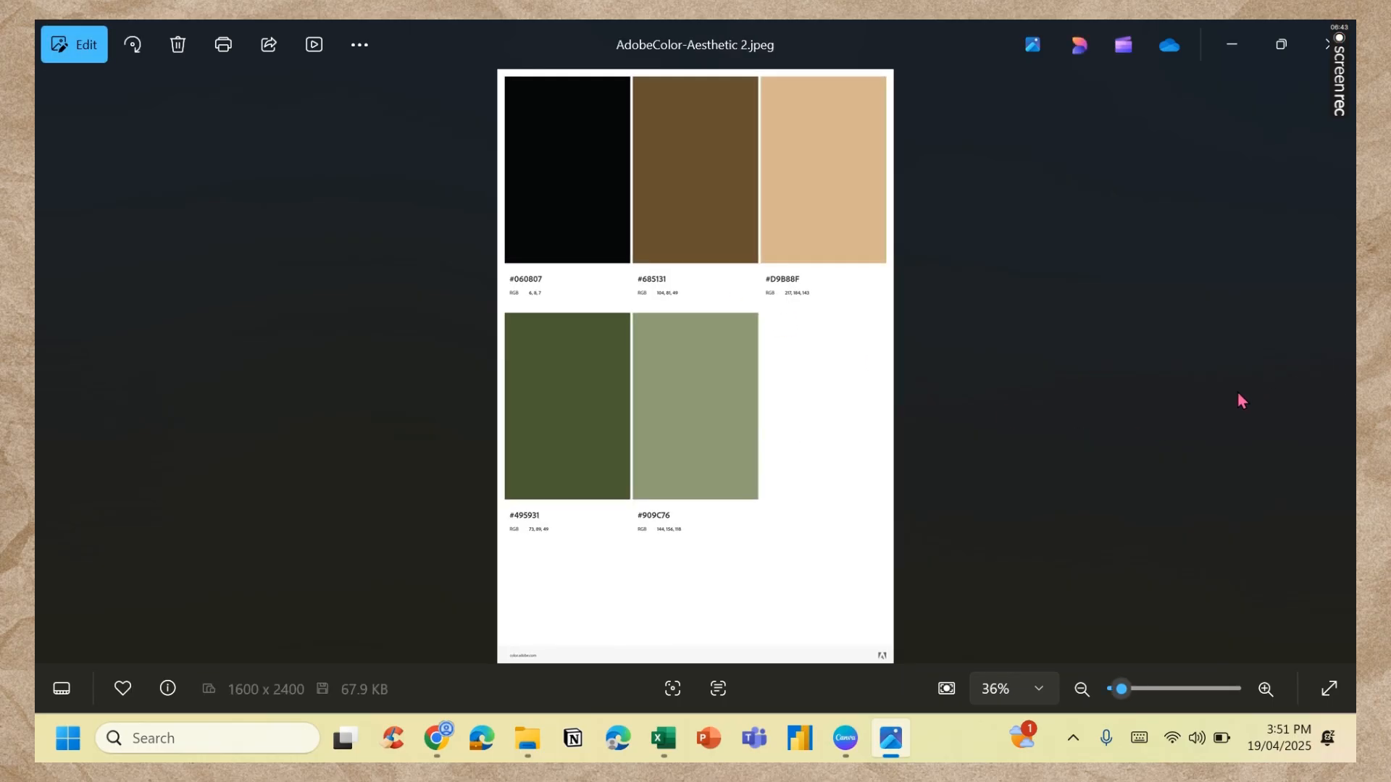
key("Right")
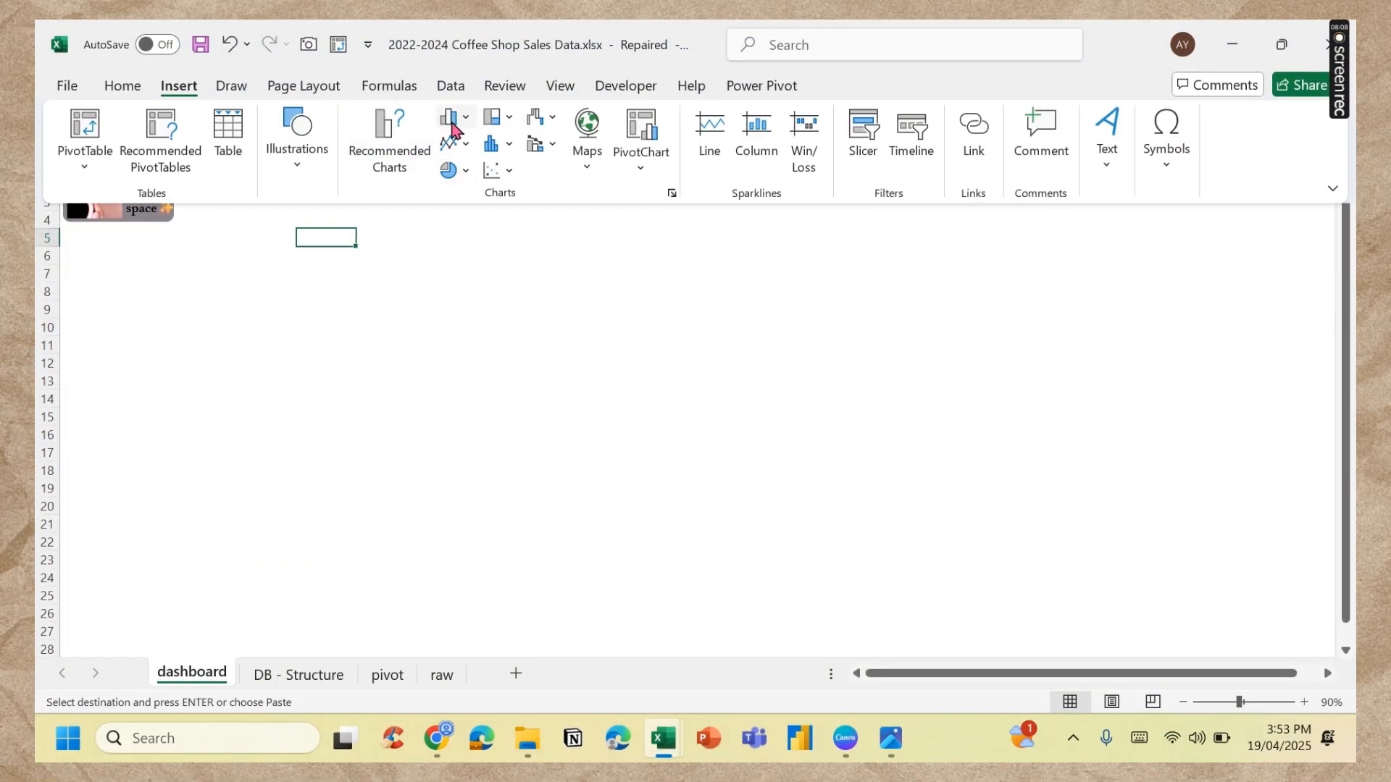
Step: Draw a rounded rectangle beside the logo on the dashboard sheet in Excel
left_click(453, 119)
left_click(297, 145)
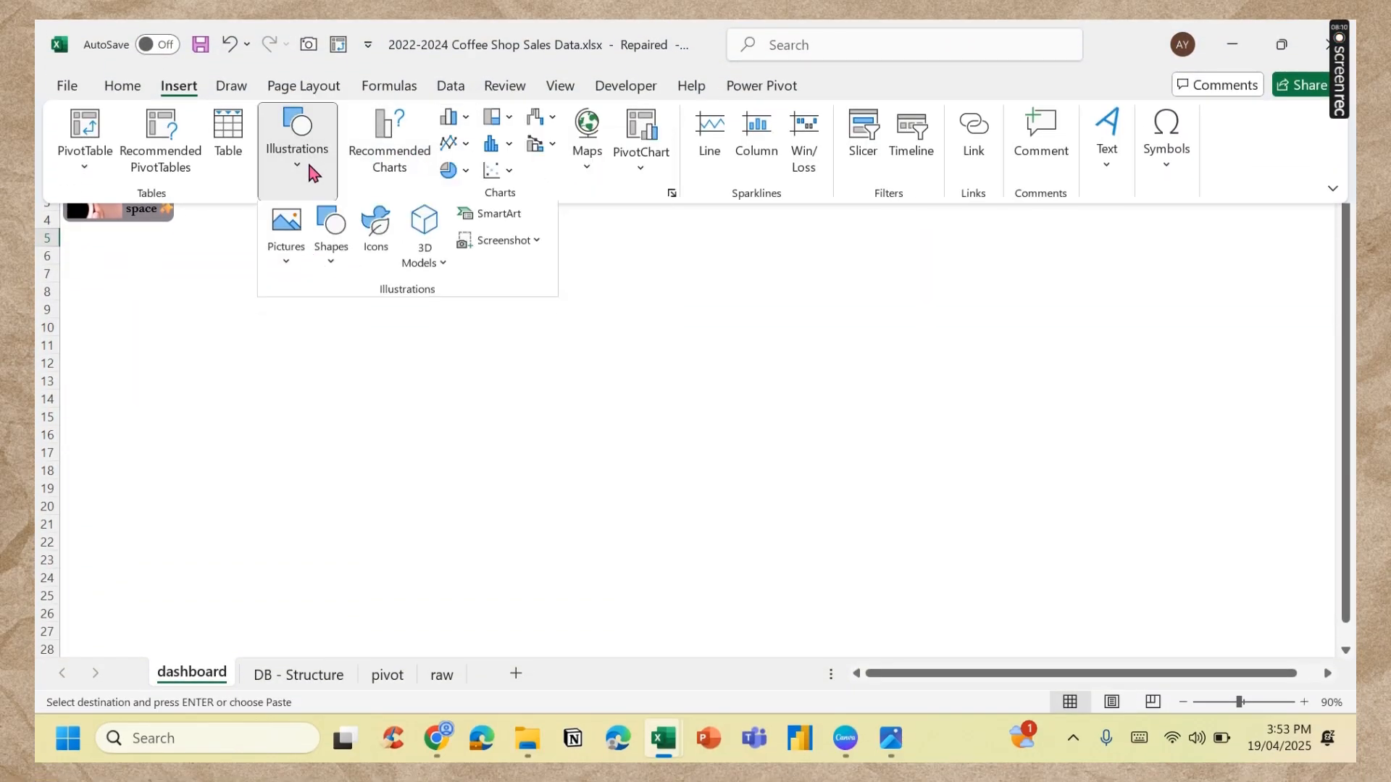
left_click(337, 268)
left_click(448, 324)
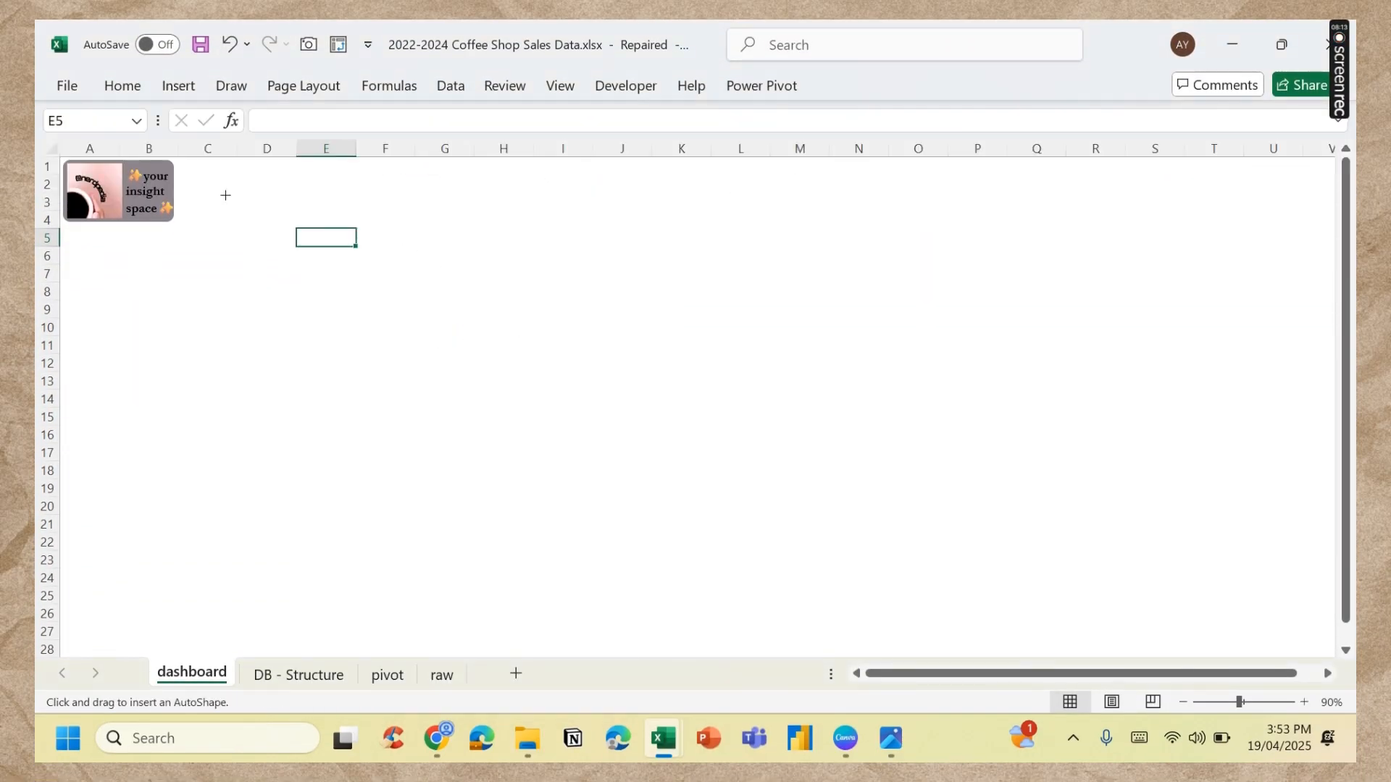
mouse_move(213, 184)
left_mouse_down()
mouse_move(304, 270)
mouse_move(257, 251)
left_mouse_up()
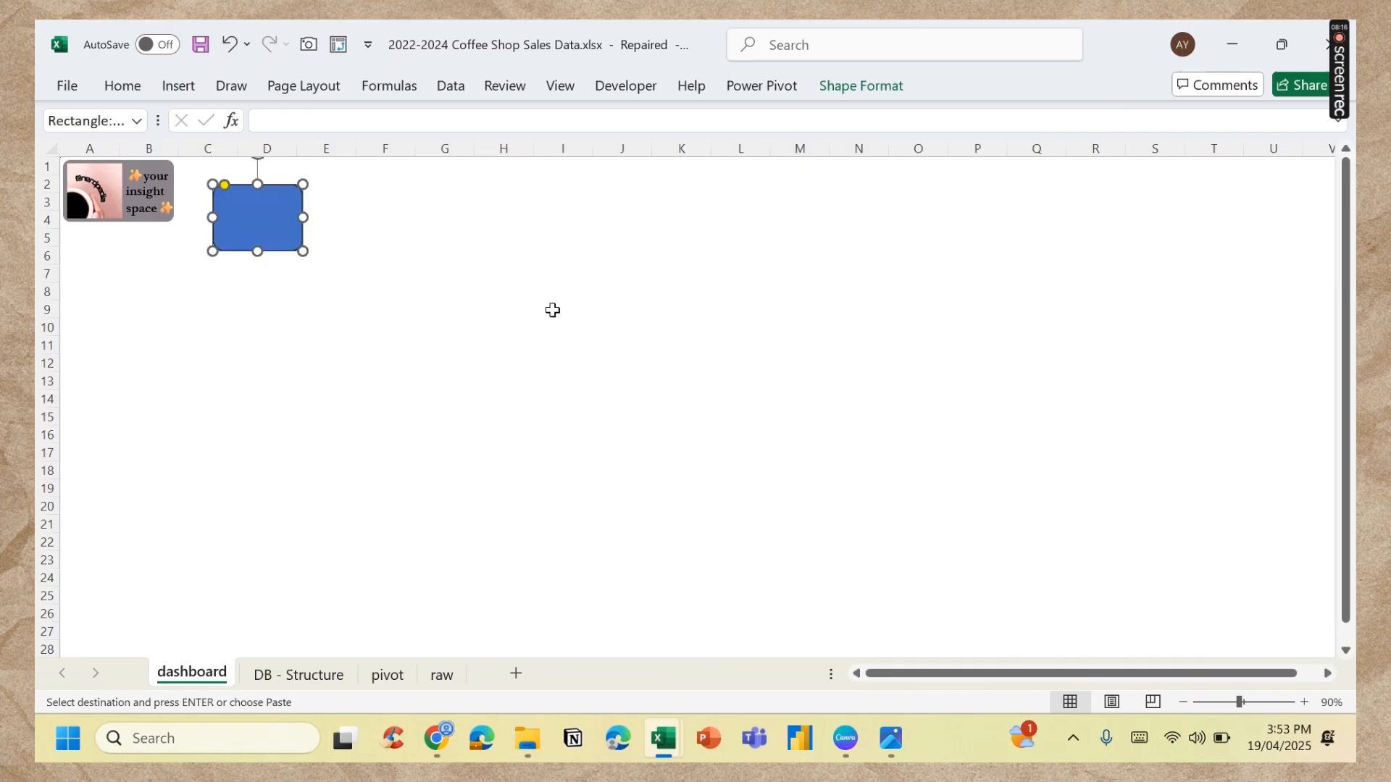
Step: Check the header block's height and width on the DB - Structure sheet and return to the dashboard sheet
left_click(137, 89)
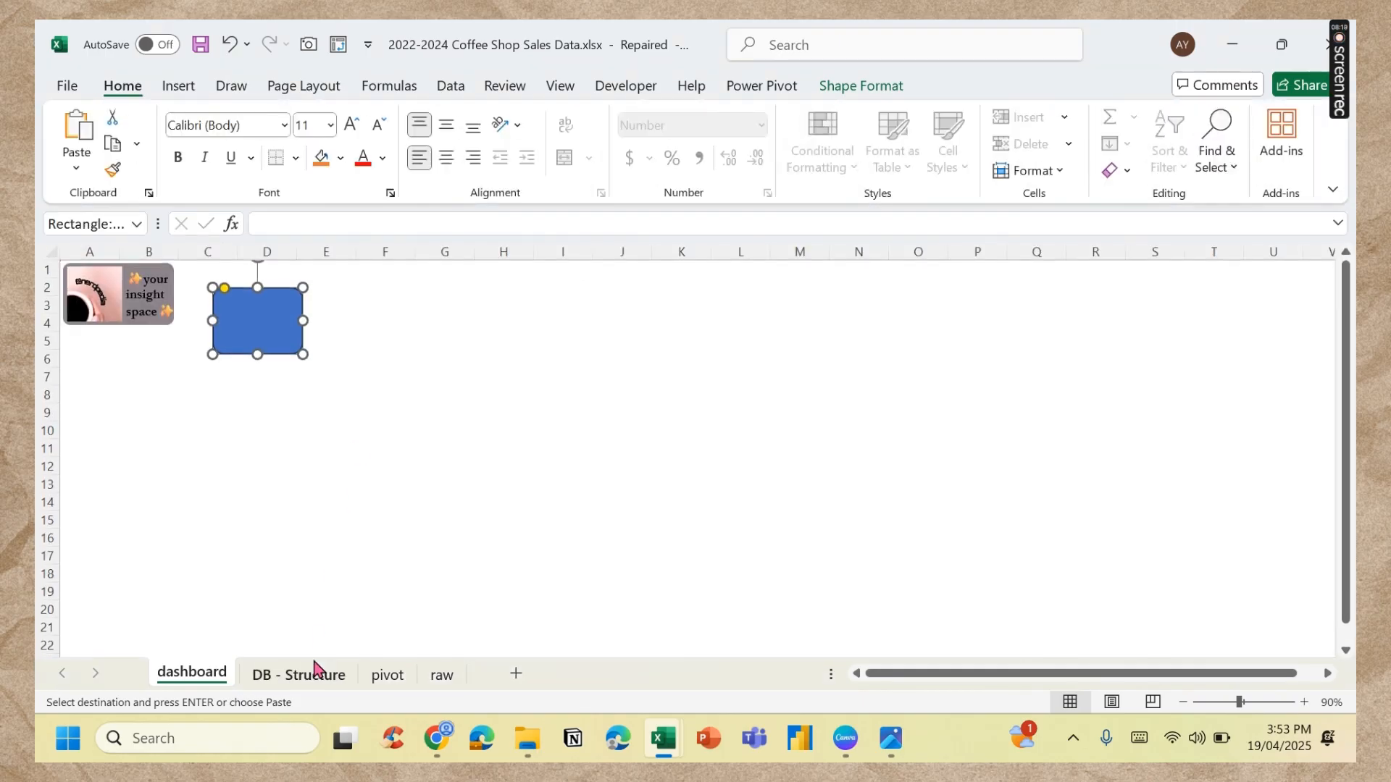
left_click(314, 670)
left_click(769, 322)
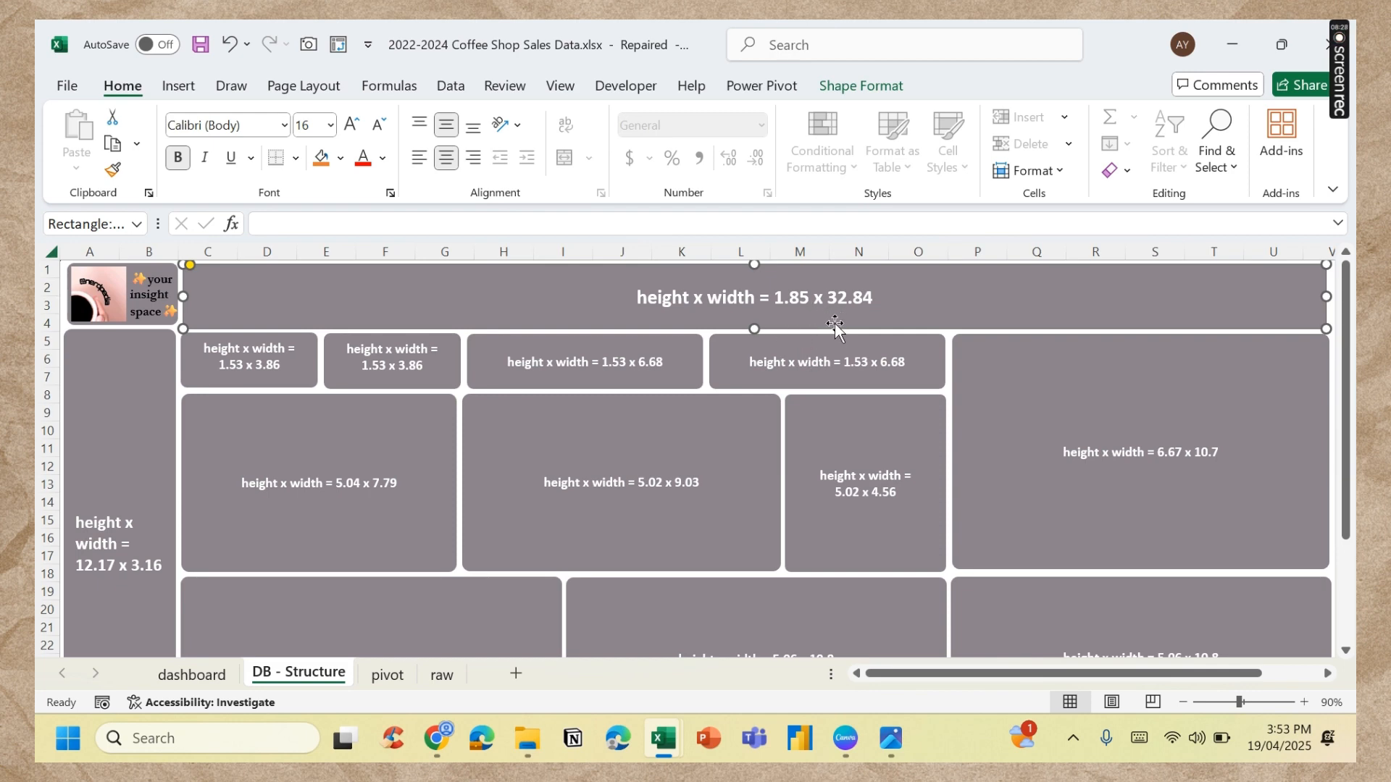
left_click(192, 675)
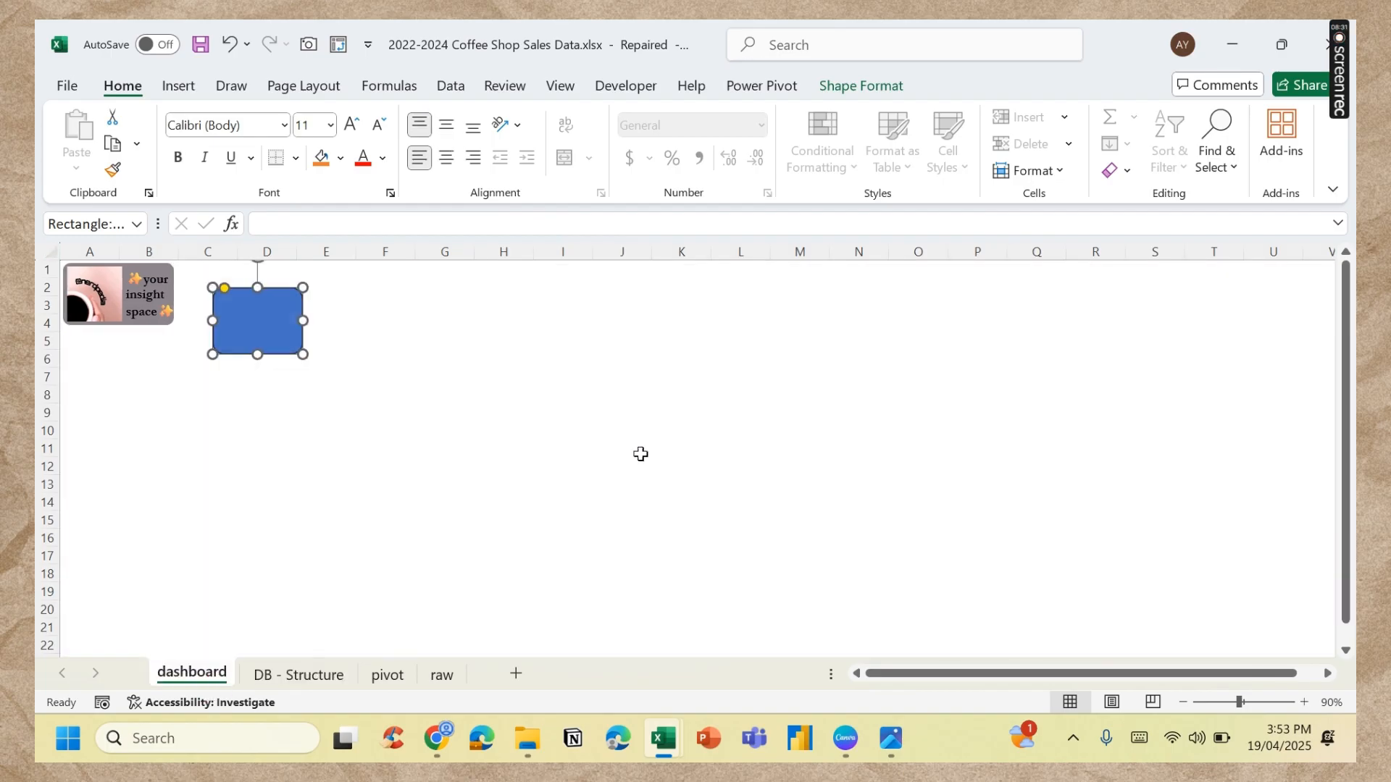
Step: Set the rounded rectangle's height to 1.85 cm and width to 32.84 cm, and place it as the header beside the logo
left_click(890, 92)
left_click(1253, 127)
type("1.85")
key("Tab")
type("3")
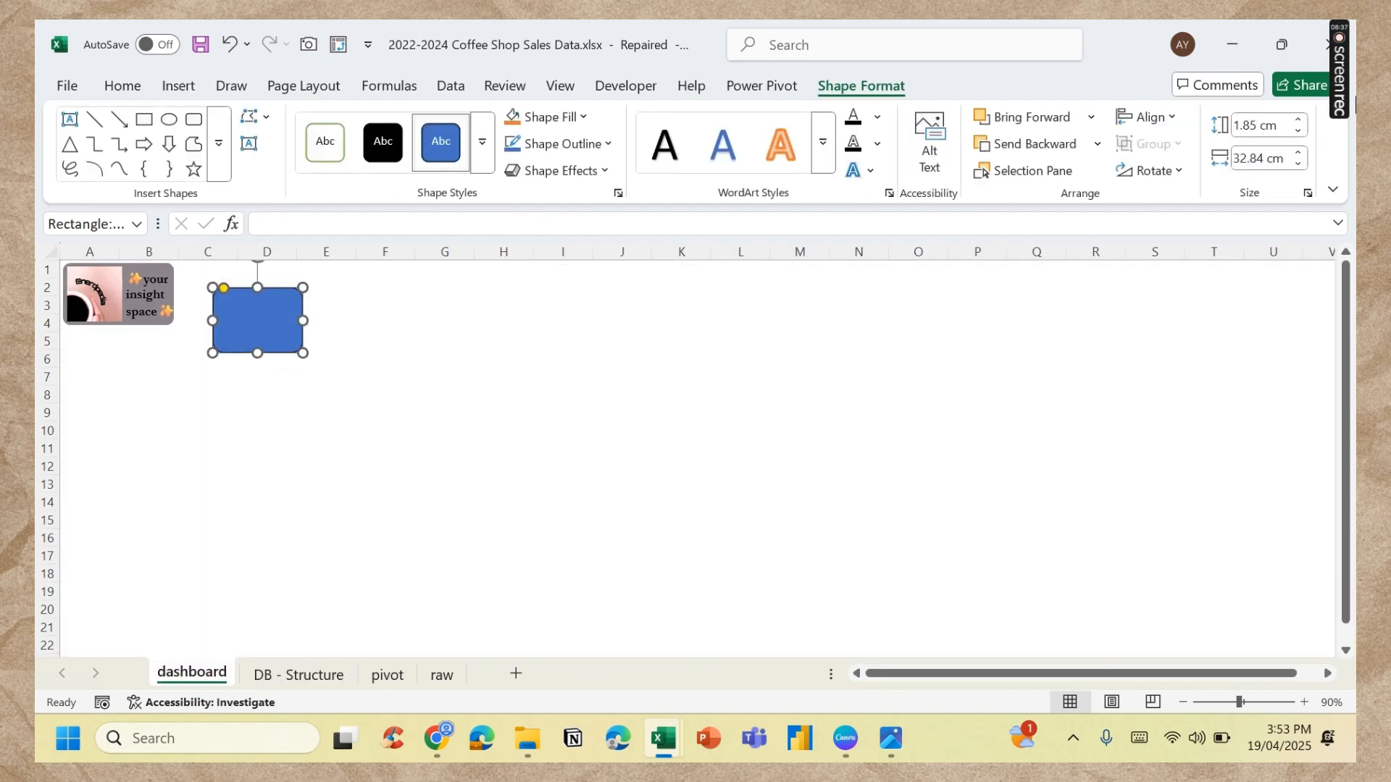
type("2.84")
key("Return")
left_click_drag(877, 317, 851, 300)
left_click(860, 450)
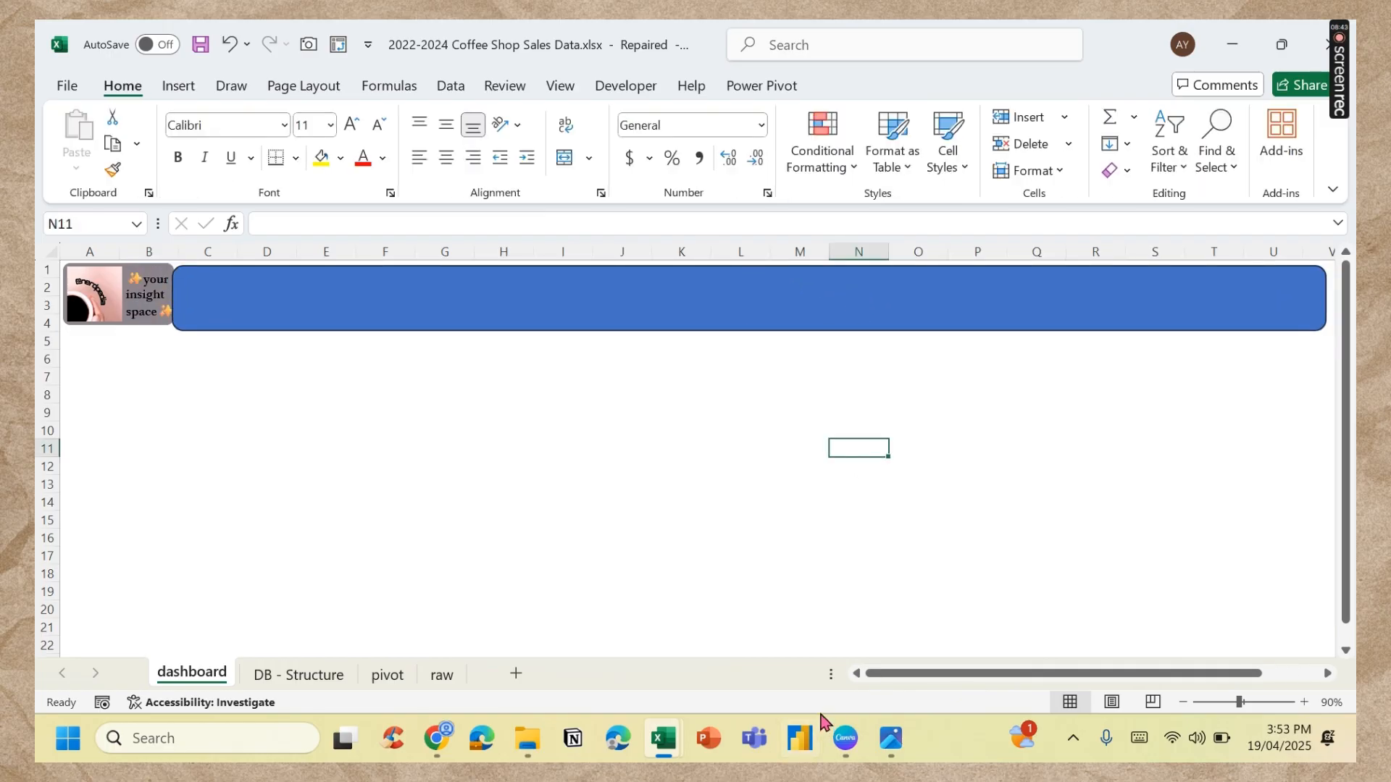
Step: Switch to the image viewer and look through the saved palettes up to AdobeColor-Aesthetic III.jpeg to find the header's colour code
left_click(889, 736)
key("Right")
key("Left")
key("Left")
key("Right")
key("Right")
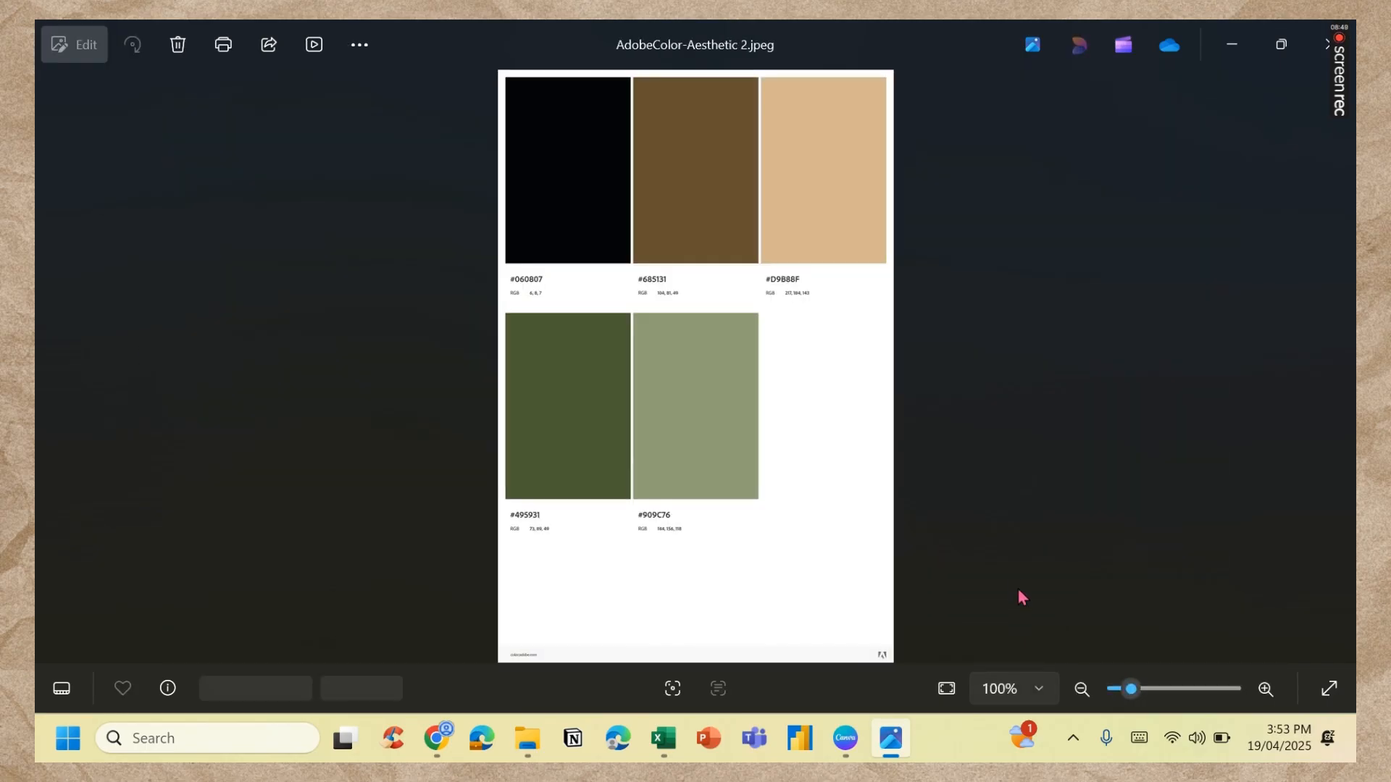
key("Right")
key("Right")
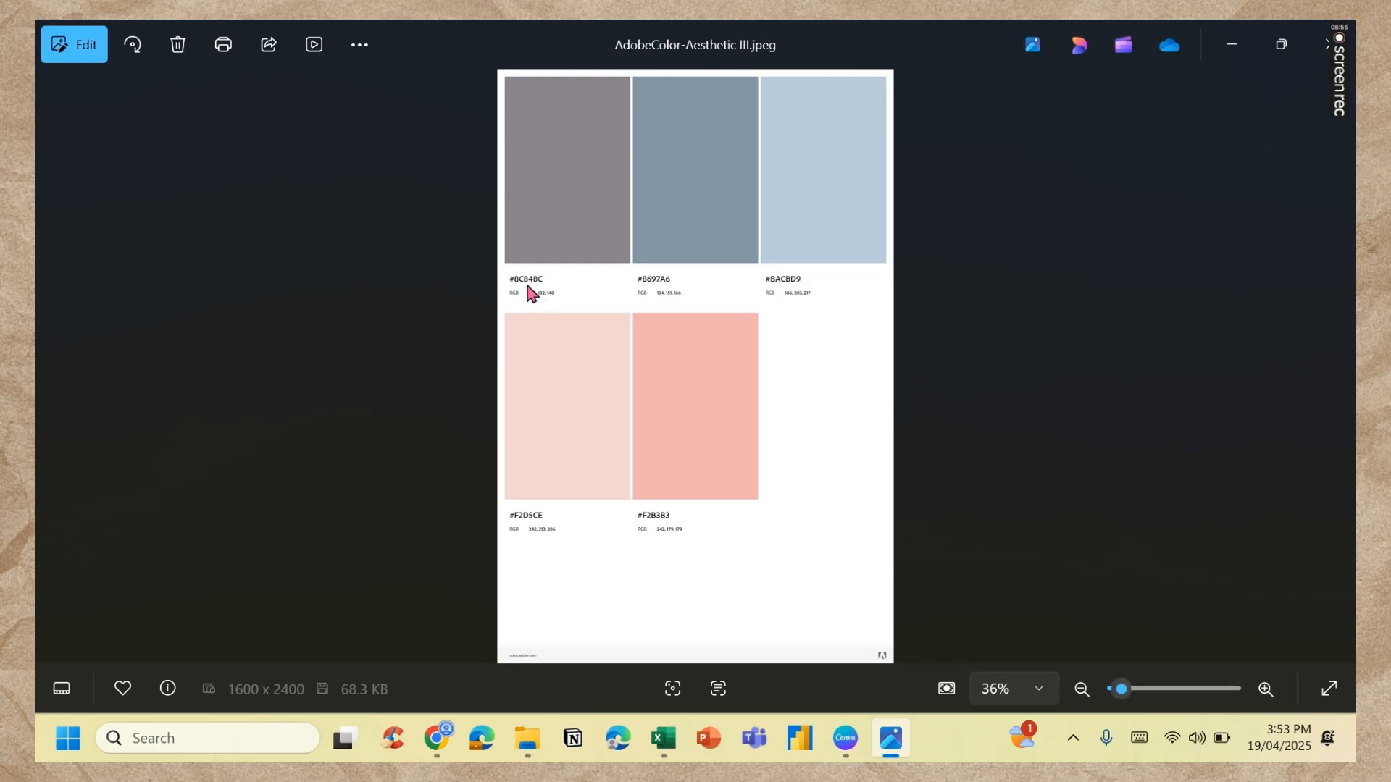
Step: Return to the Excel dashboard sheet and nudge the header rectangle slightly away from the logo
left_click(1232, 44)
left_click(770, 313)
key("Right")
key("Right")
key("Right")
key("Right")
key("Right")
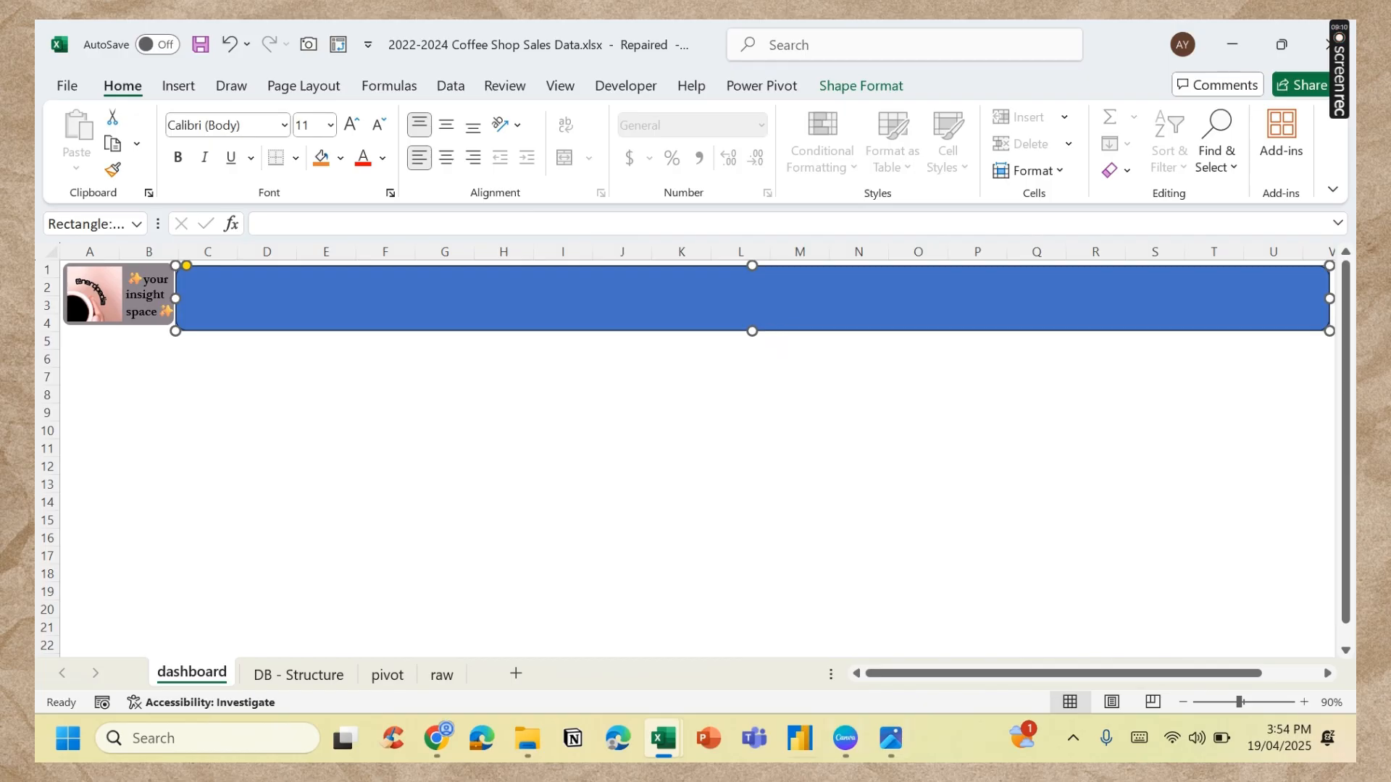
Step: Recheck the palette's first colour code in the image viewer and fill the header rectangle in Excel with the recently used grey
left_click(890, 739)
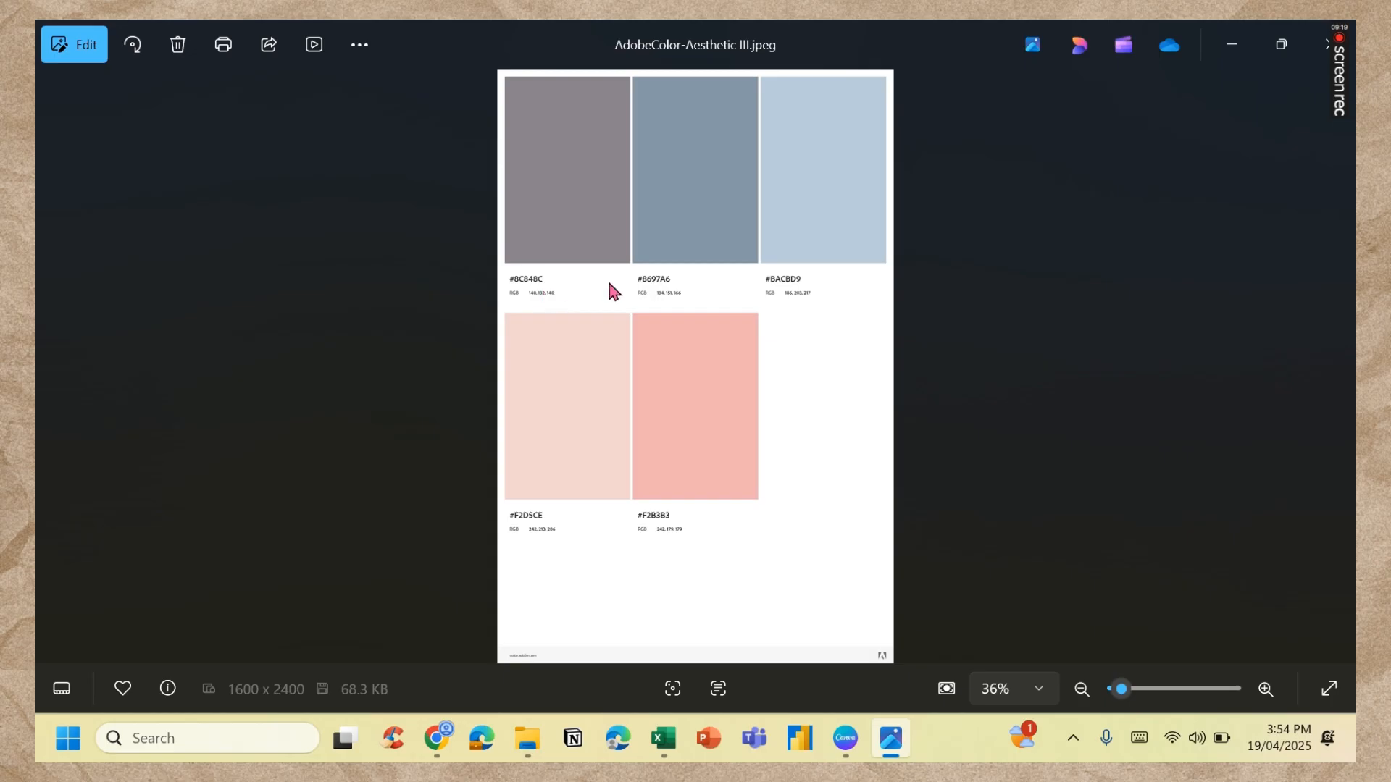
left_click(1232, 45)
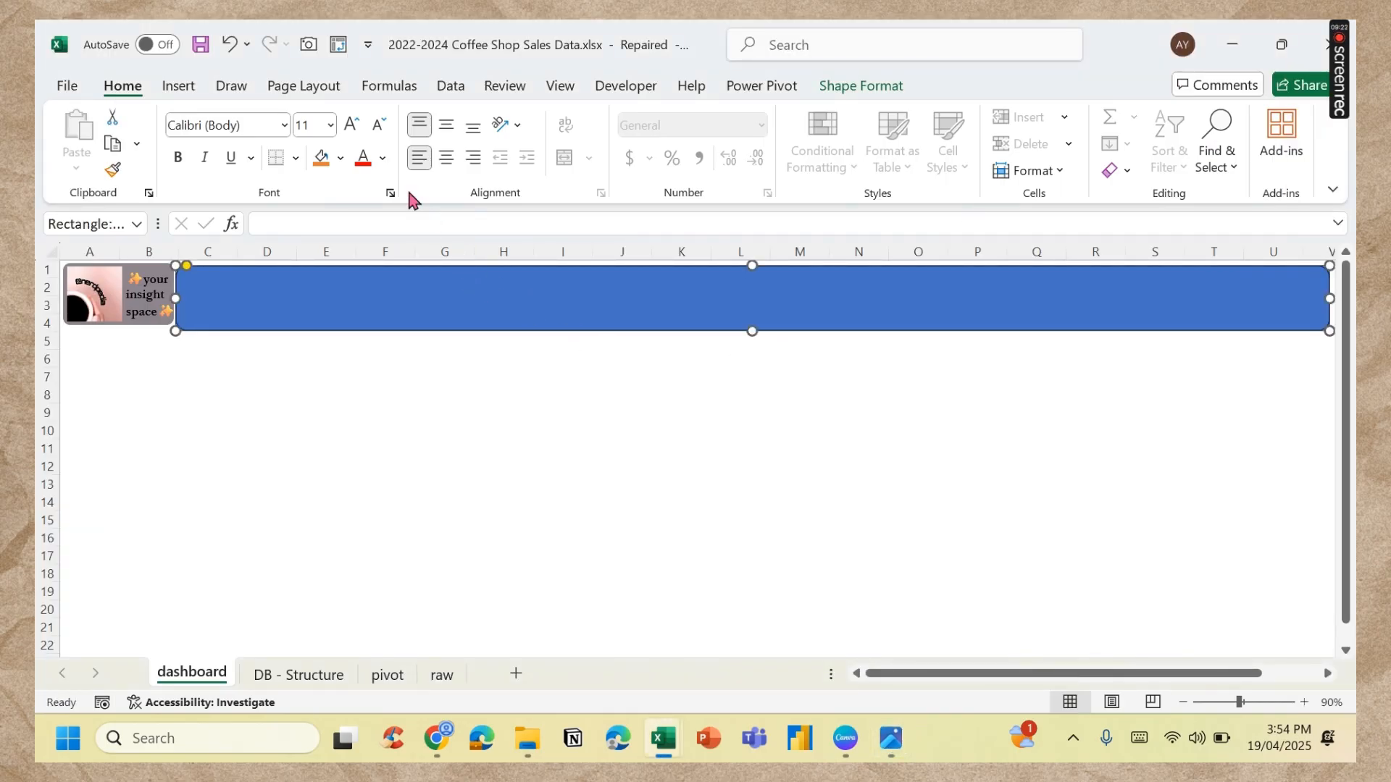
left_click(349, 161)
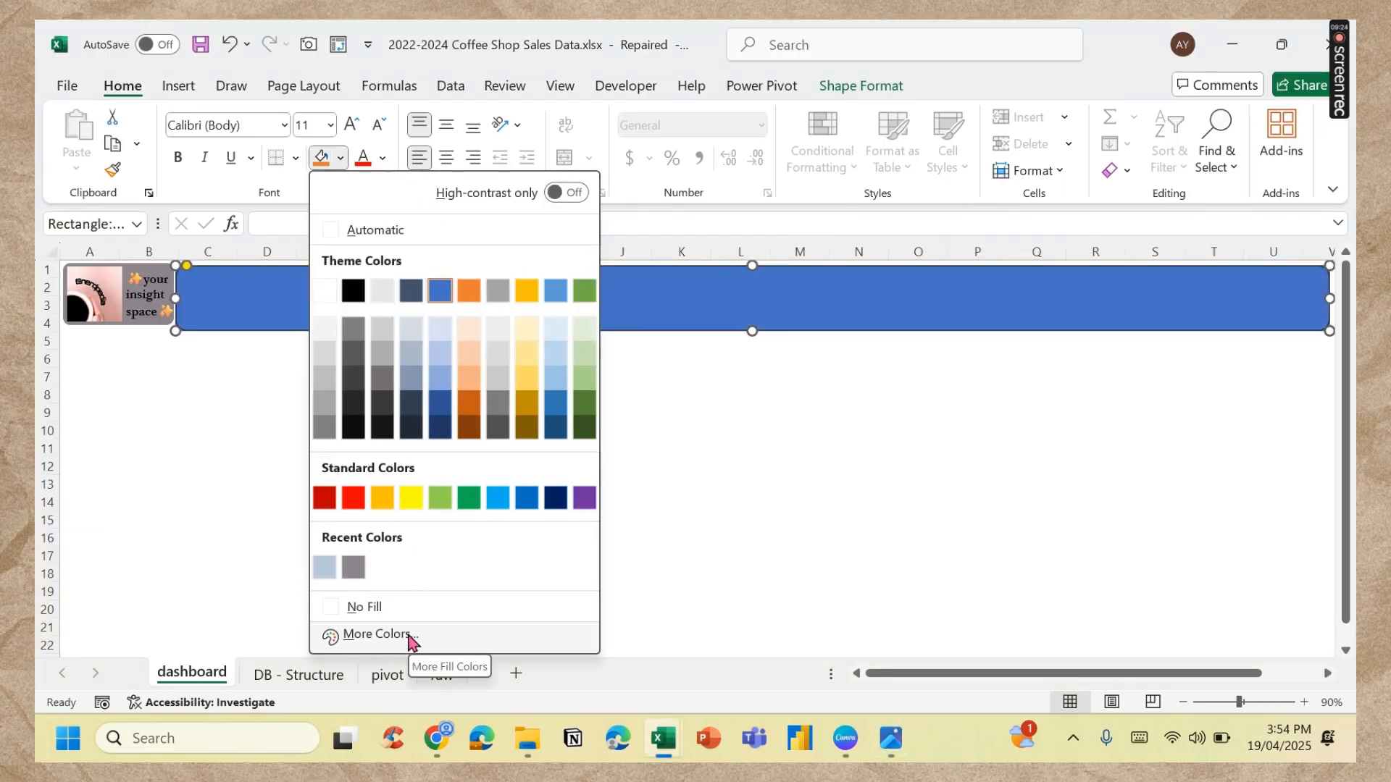
left_click(407, 631)
left_click(629, 310)
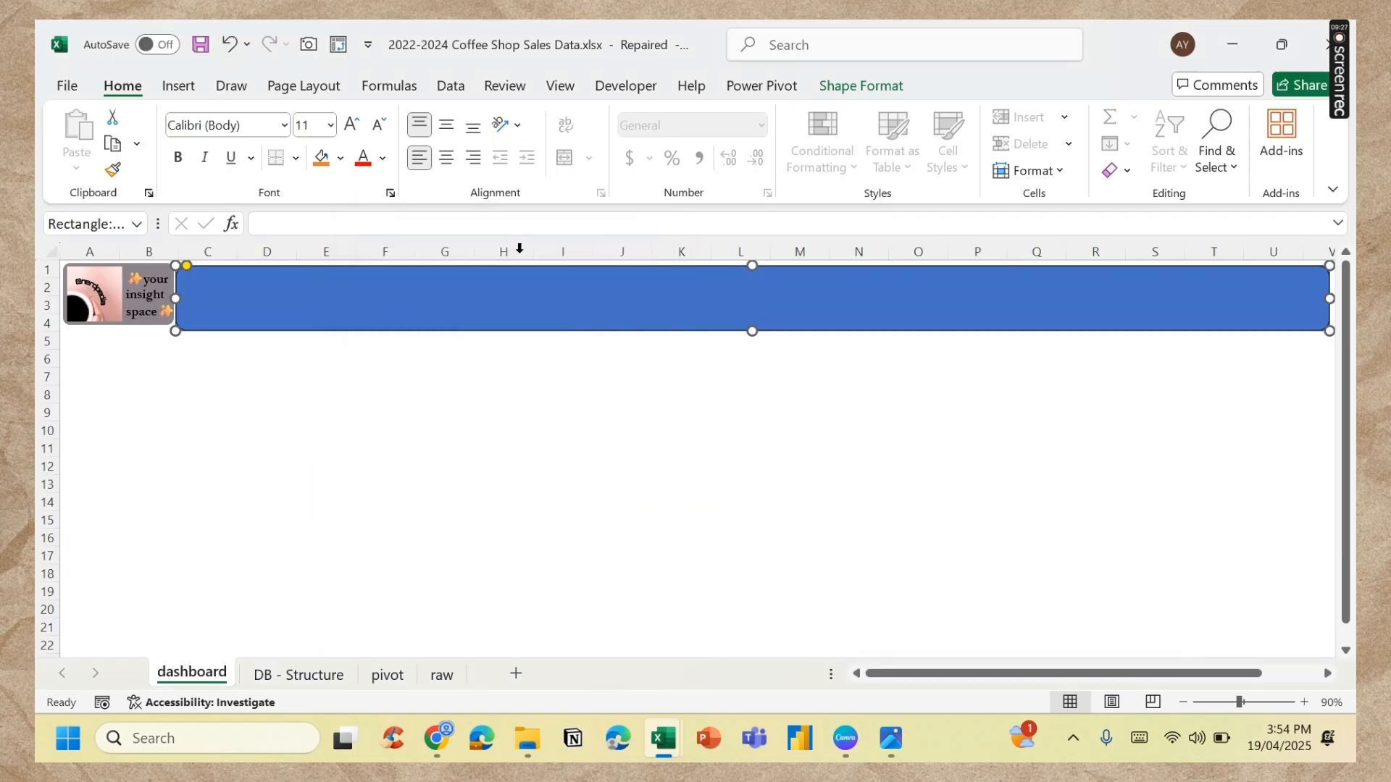
left_click(340, 158)
left_click(354, 567)
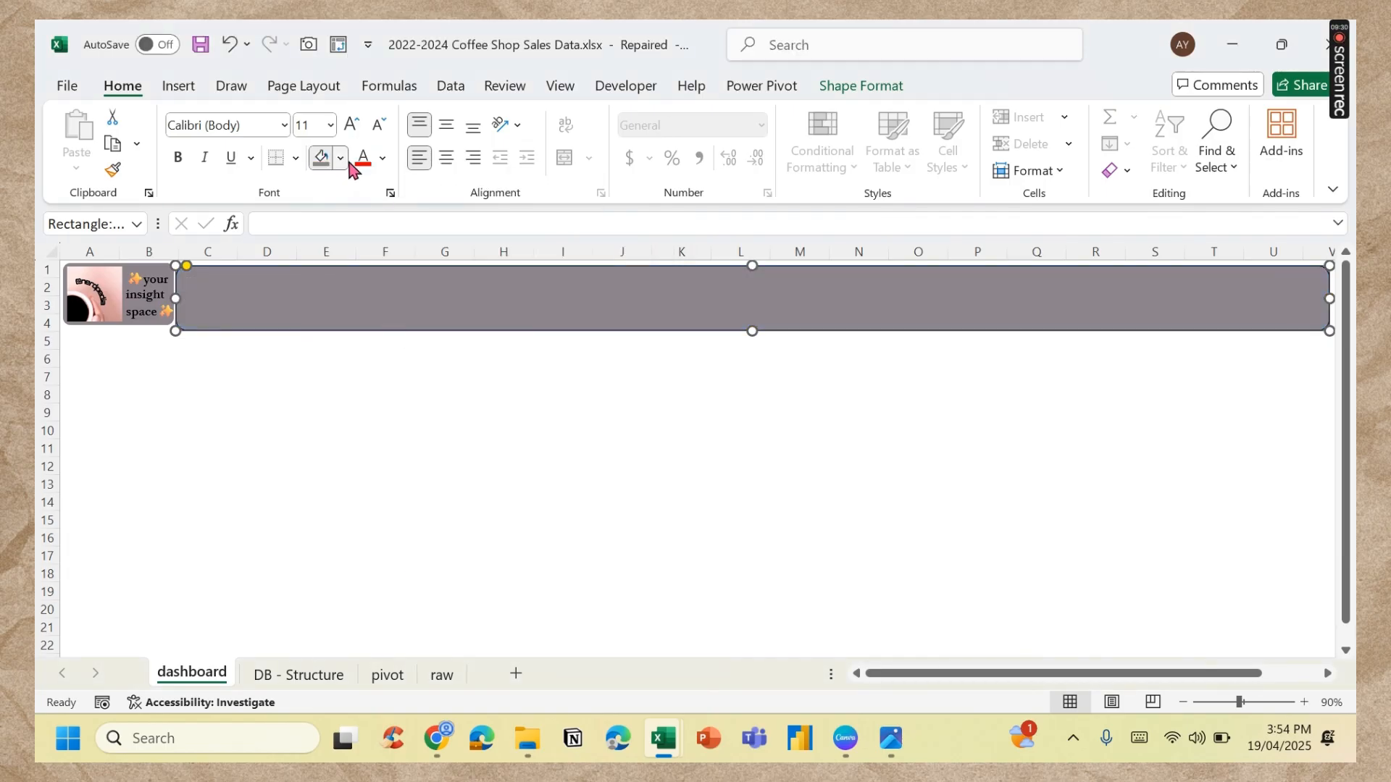
Step: Confirm the header rectangle's custom fill colour with hex code #8C848C
left_click(340, 158)
left_click(417, 635)
left_click(492, 526)
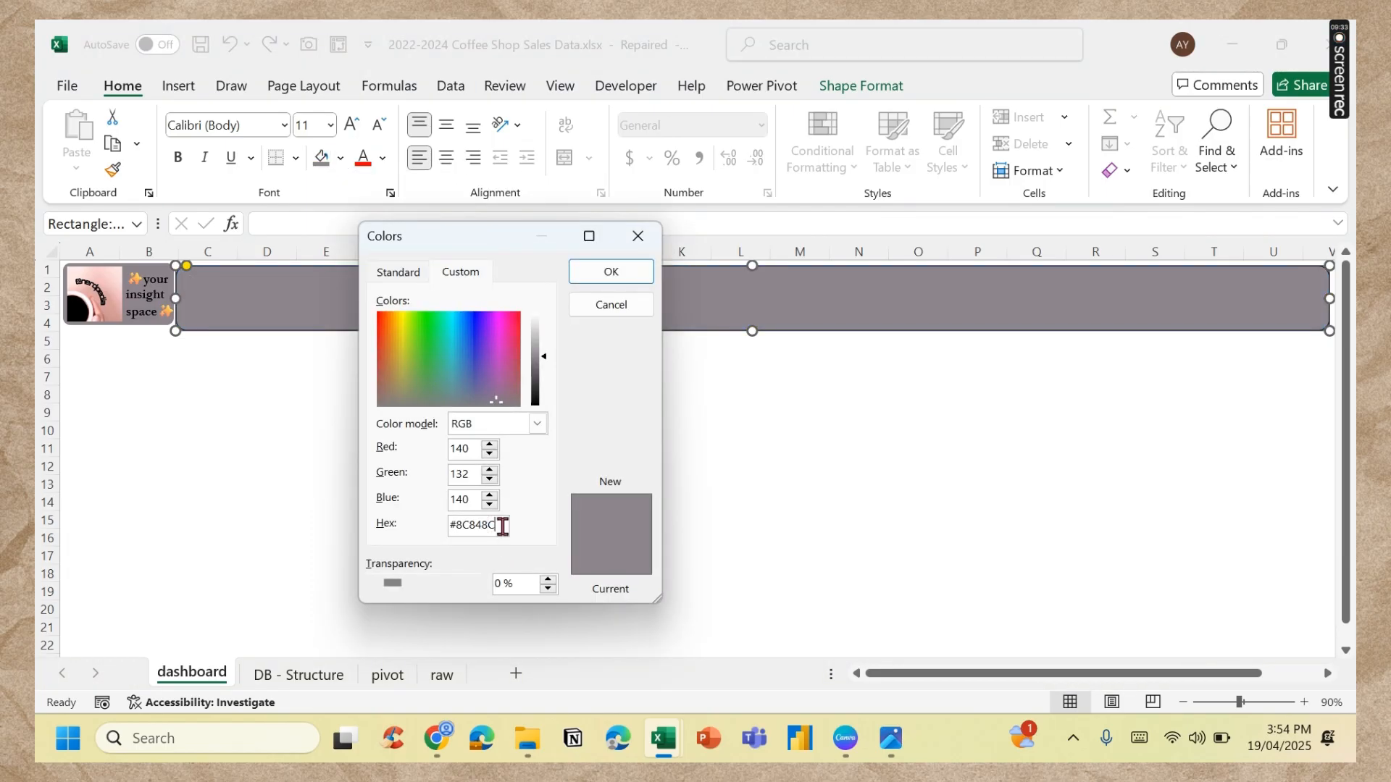
left_click_drag(502, 526, 448, 537)
type("#8")
key("ctrl+z")
type("#")
key("Return")
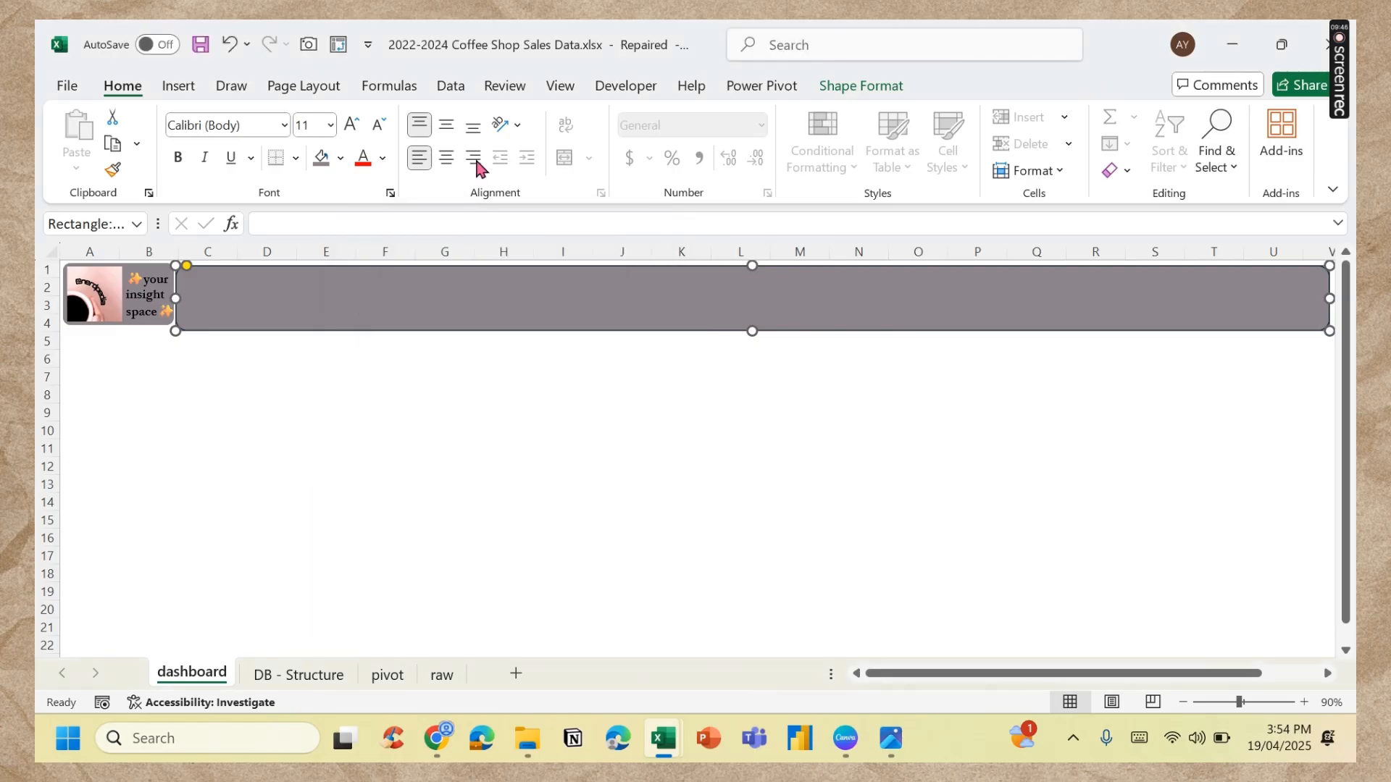
Step: Remove the header rectangle's outline and shift it slightly to leave a small gap beside the logo
left_click(860, 86)
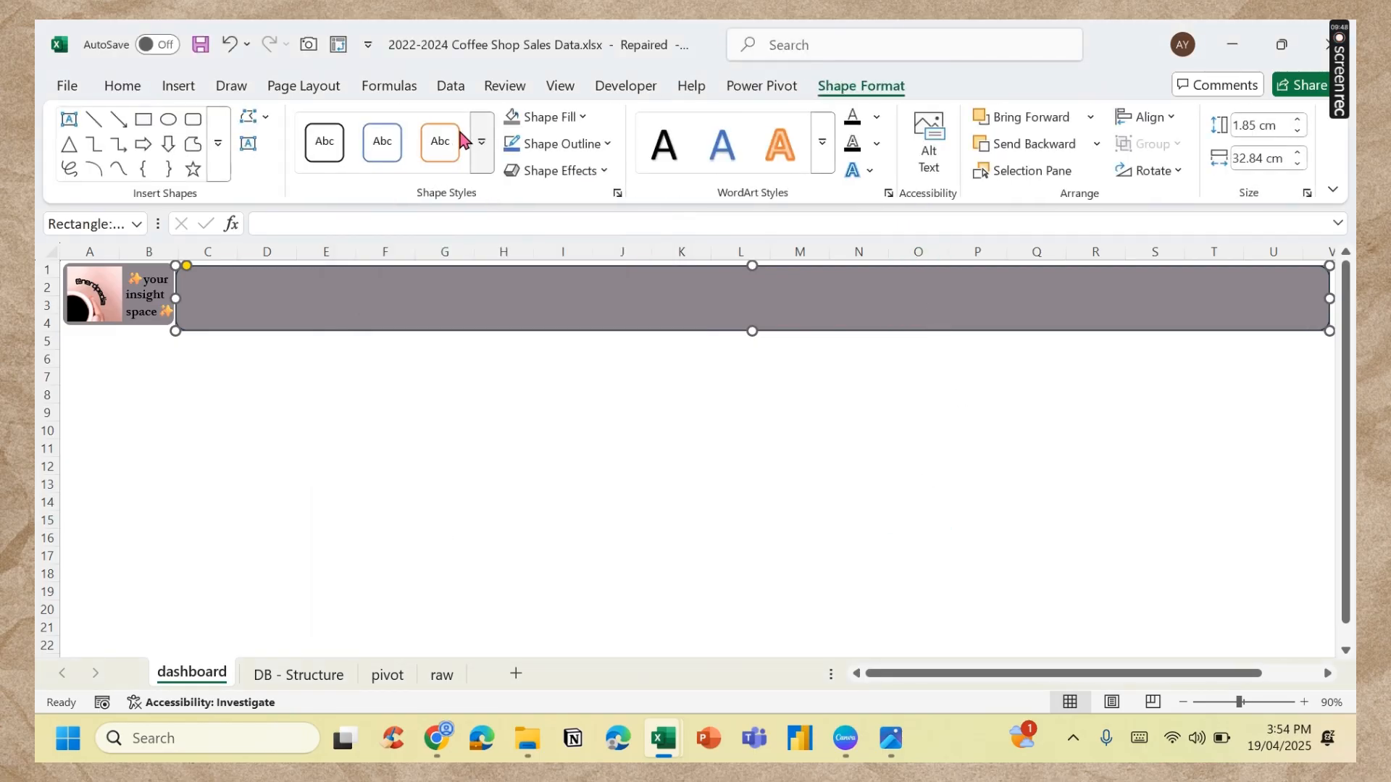
left_click(580, 144)
left_click(515, 549)
left_click(797, 500)
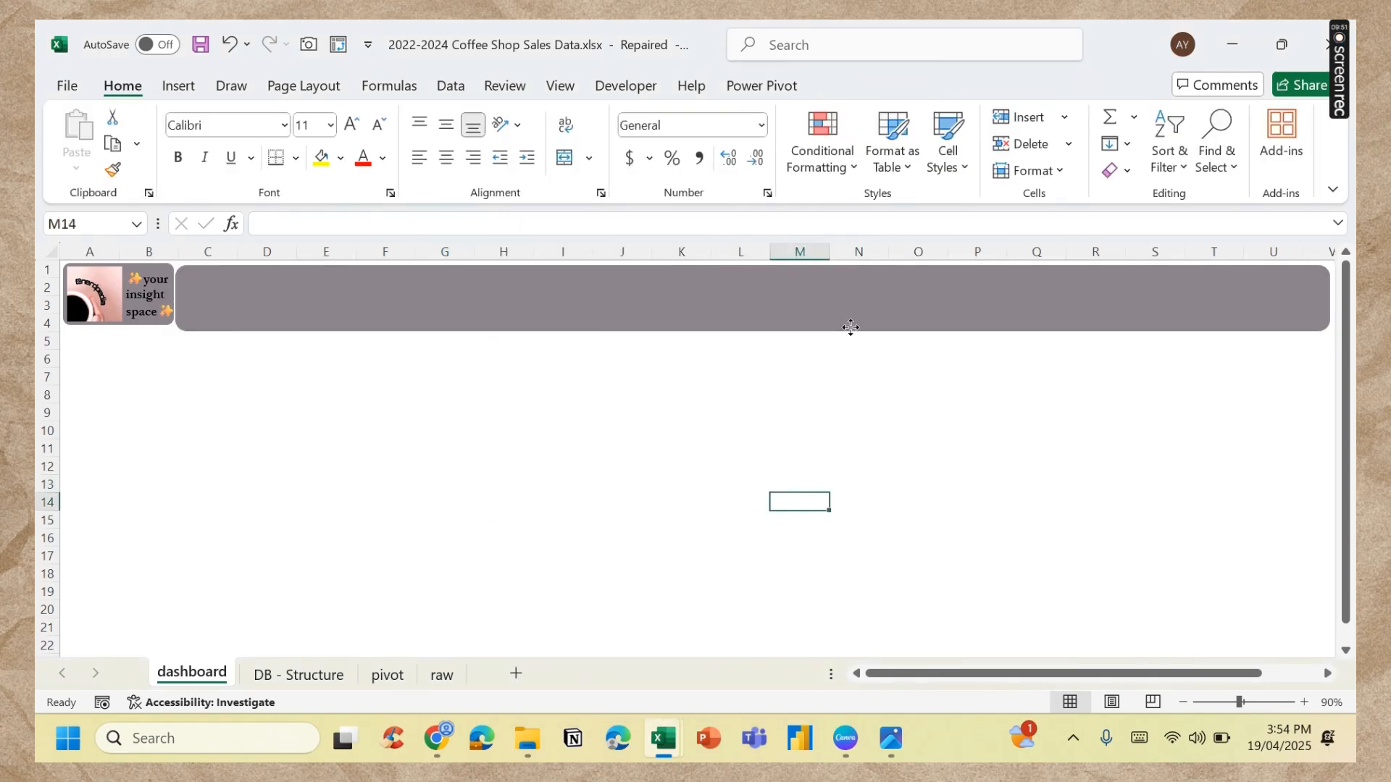
left_click(851, 322)
left_click_drag(850, 321, 854, 324)
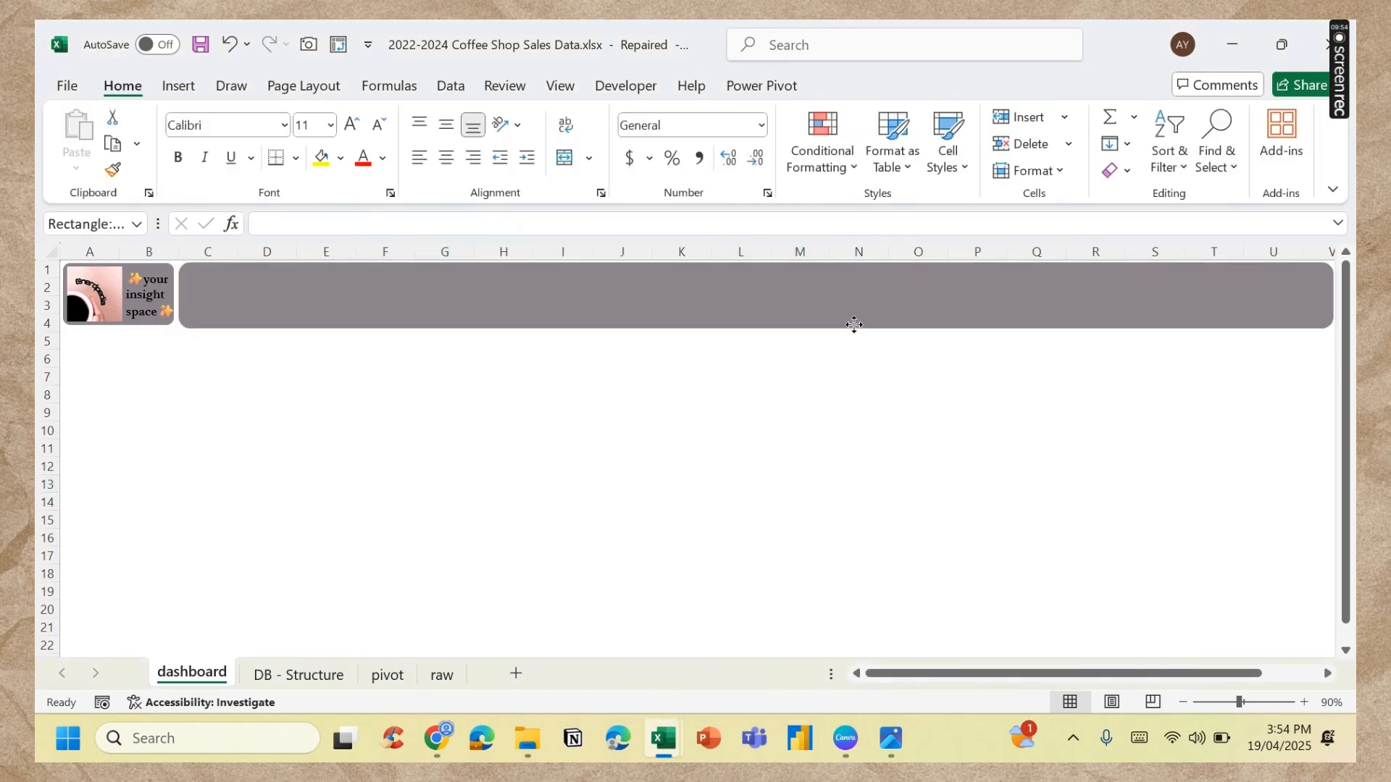
left_click(800, 412)
Step: Collapse the ribbon and examine the planned block layout and sizes on the DB - Structure sheet against the dashboard sheet
double_click(109, 93)
left_click(326, 540)
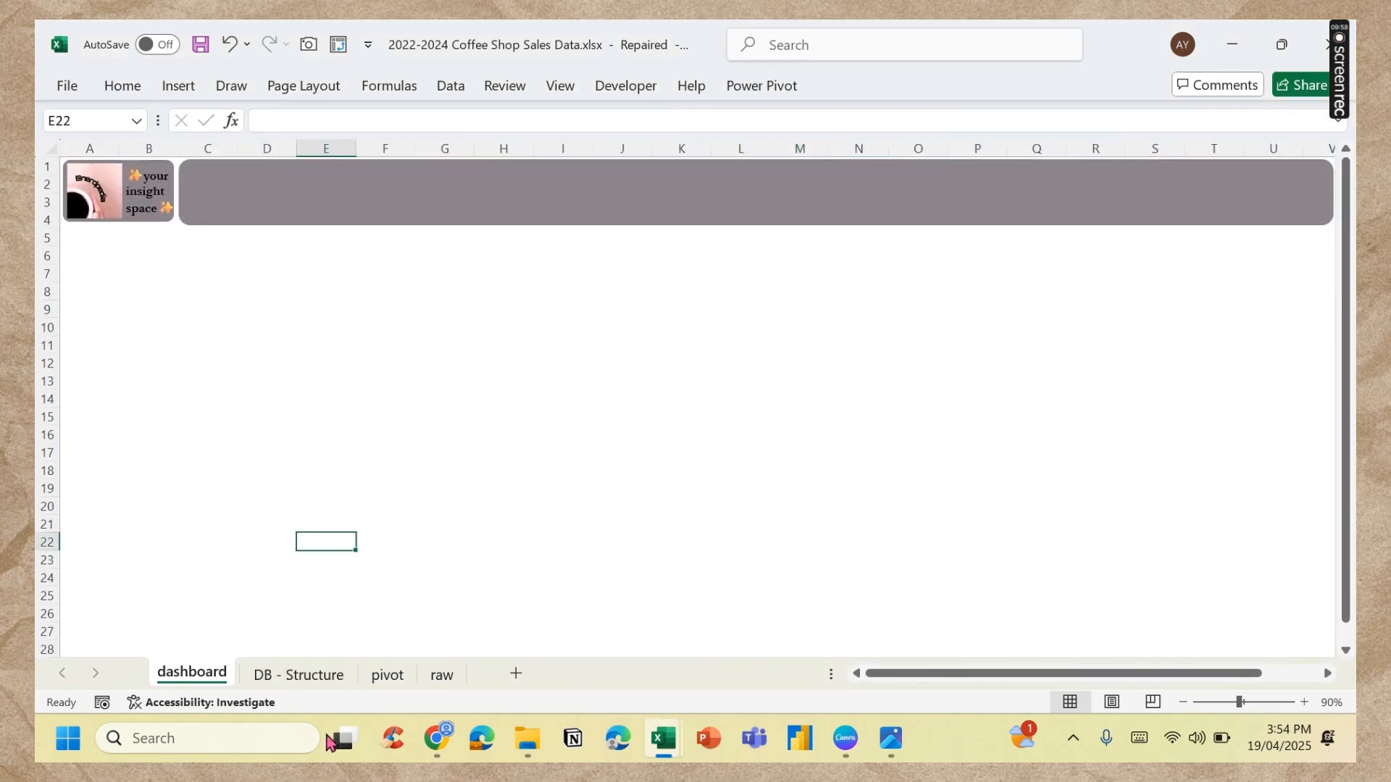
left_click(330, 672)
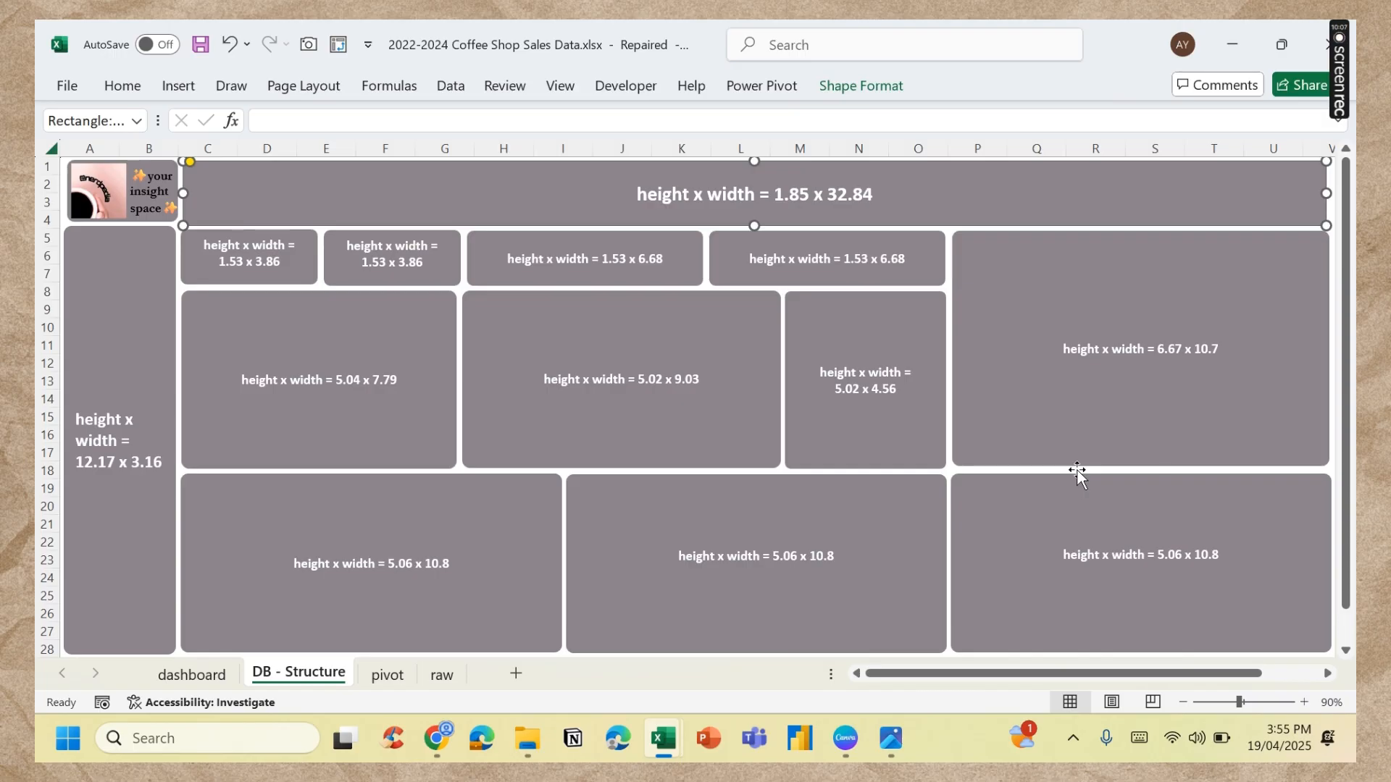
left_click(217, 677)
left_click(279, 675)
left_click(172, 676)
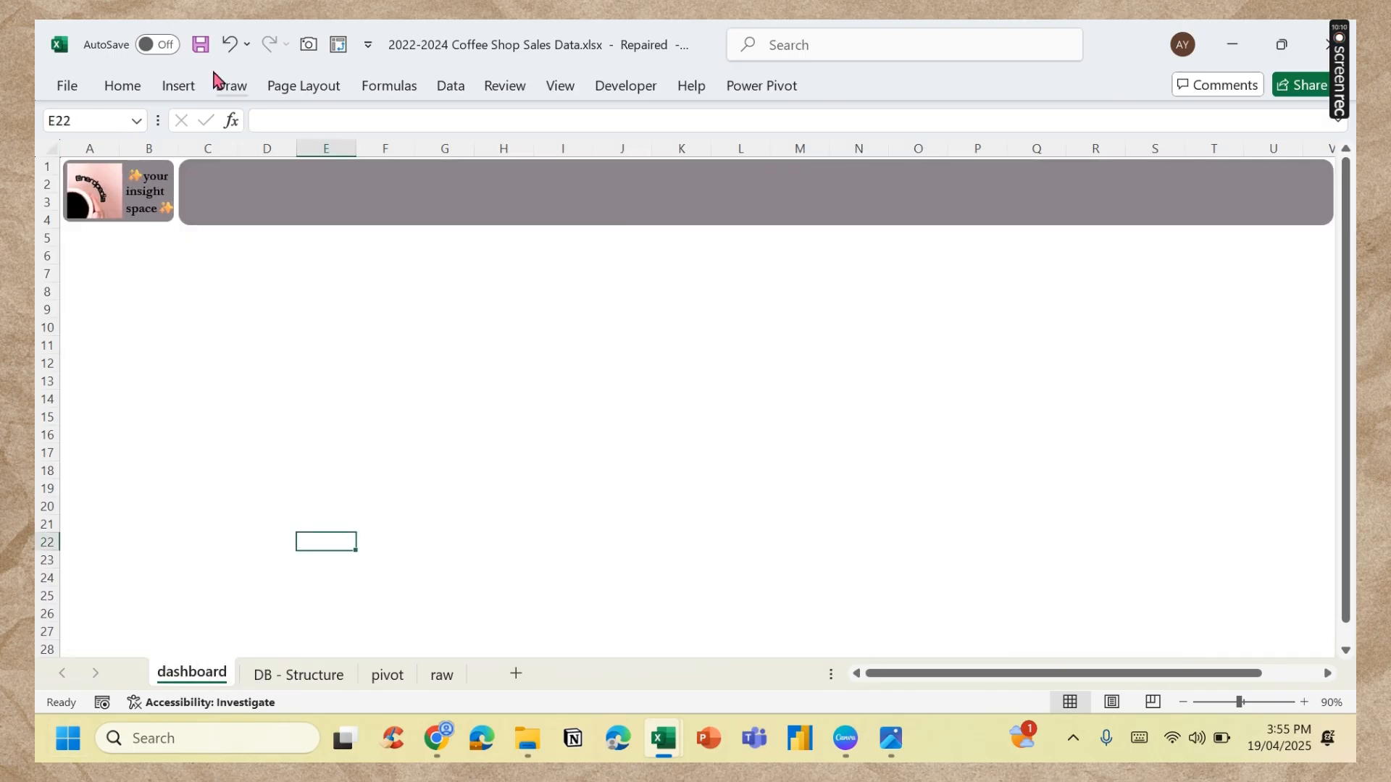
left_click(329, 677)
key("Escape")
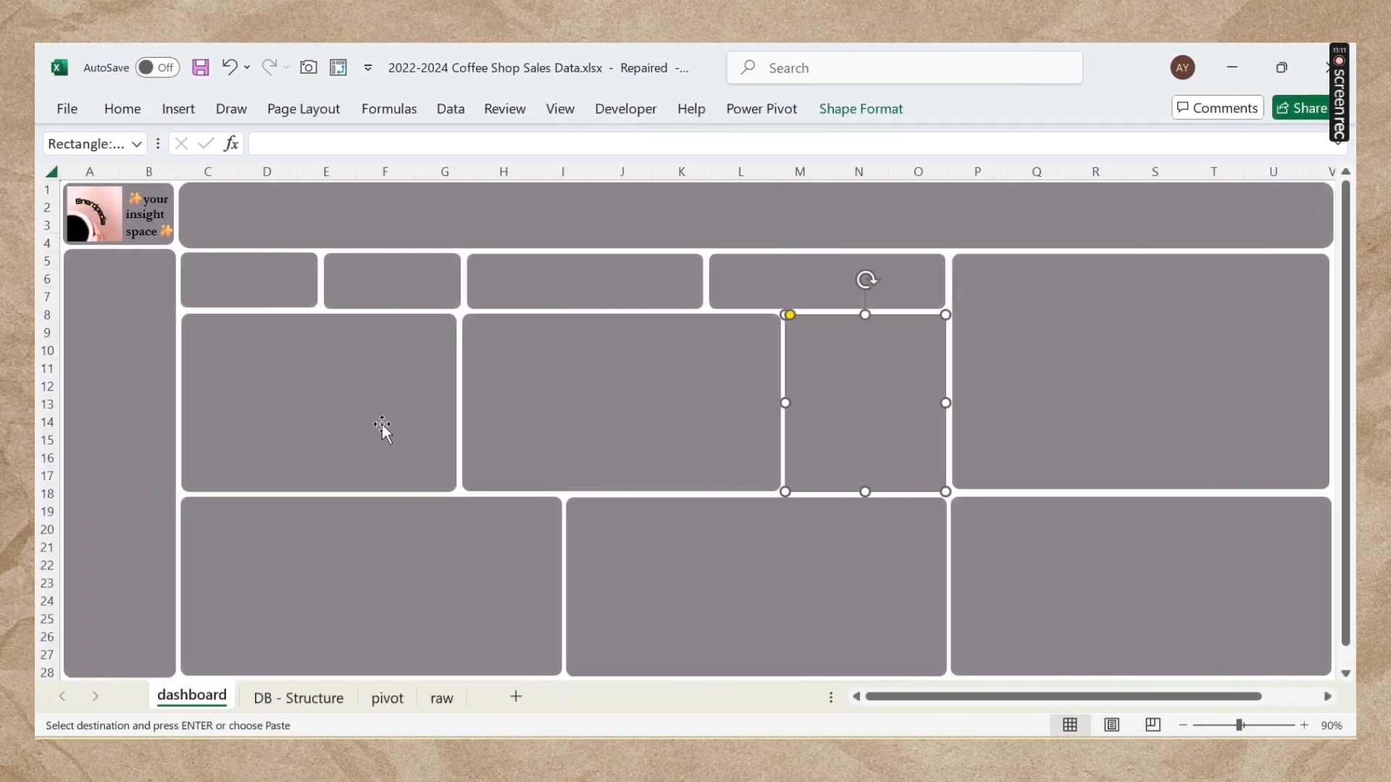
Step: Add the title text COFFEE SHOP SALES DASHBOARD inside the header rectangle
left_click(519, 218)
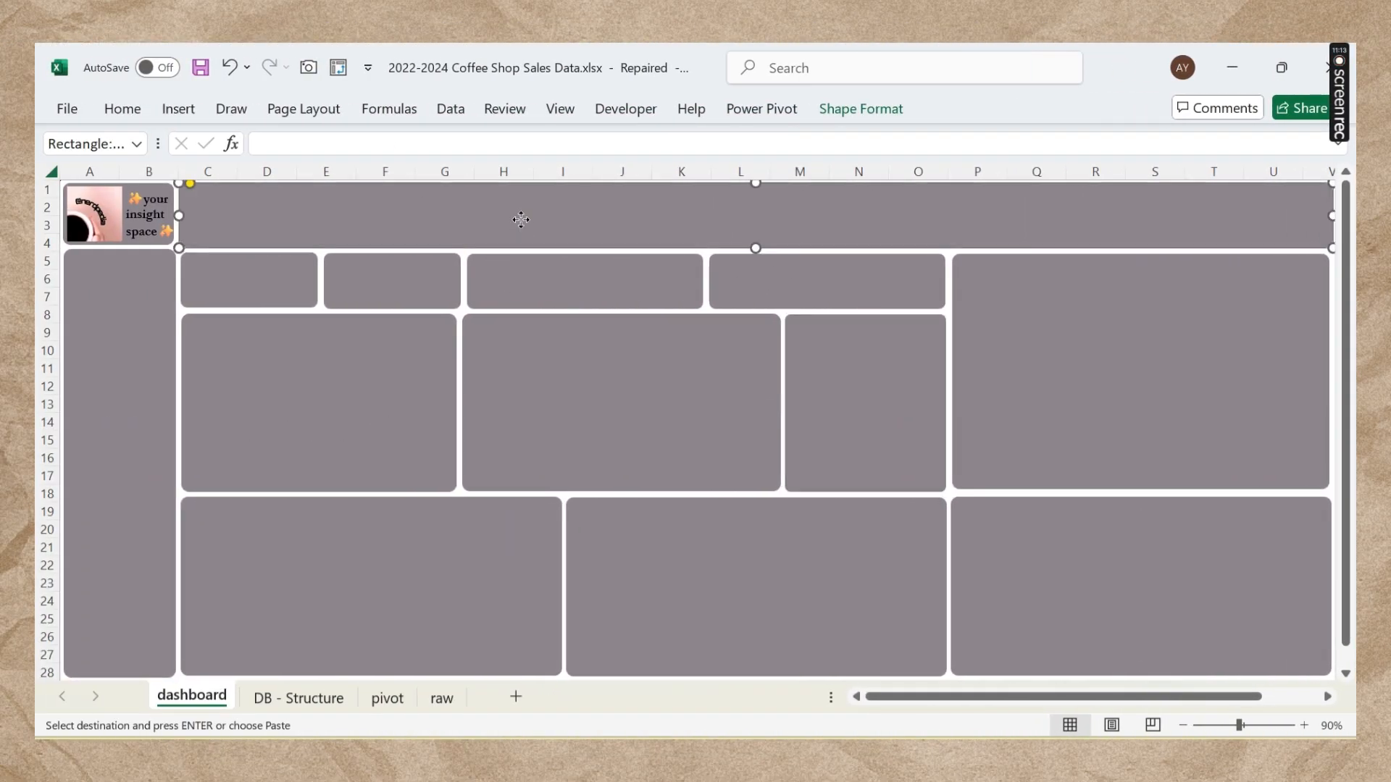
right_click(520, 220)
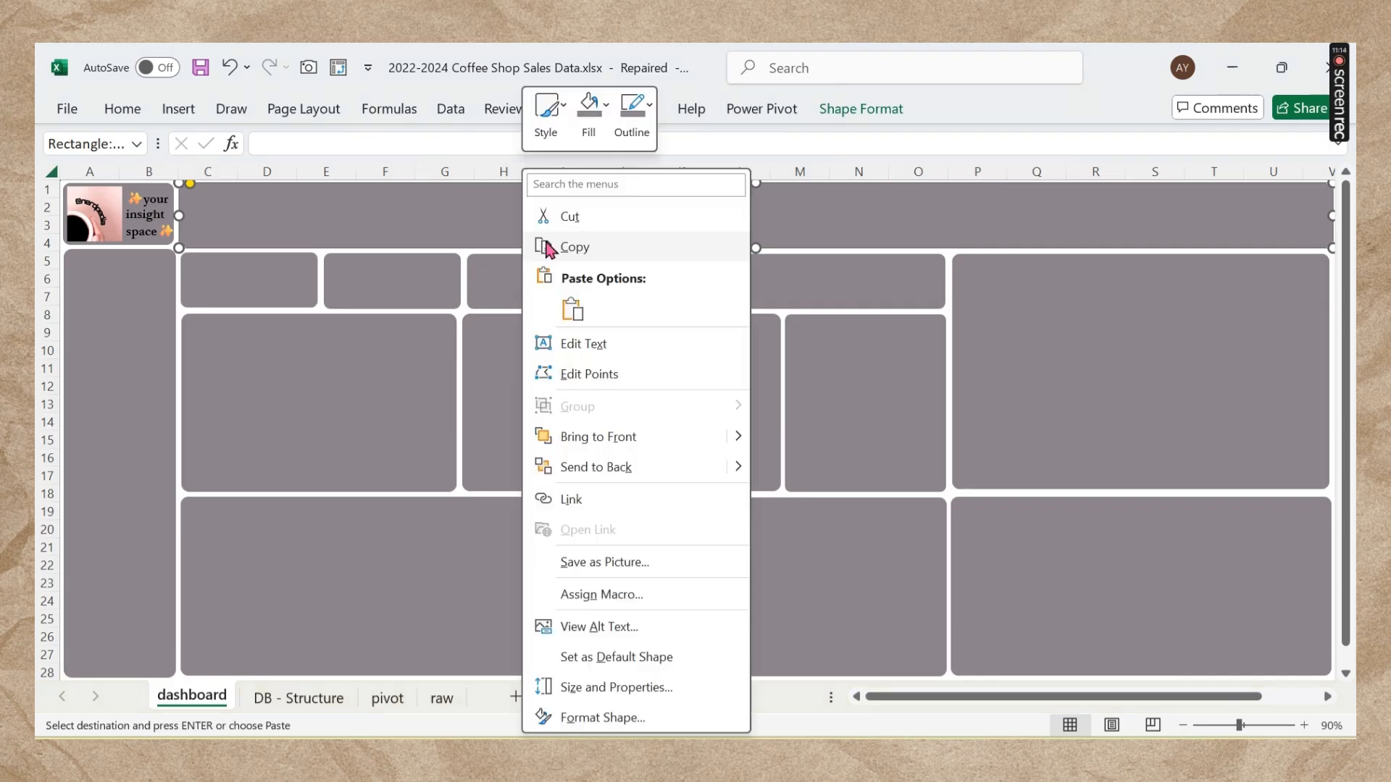
left_click(609, 350)
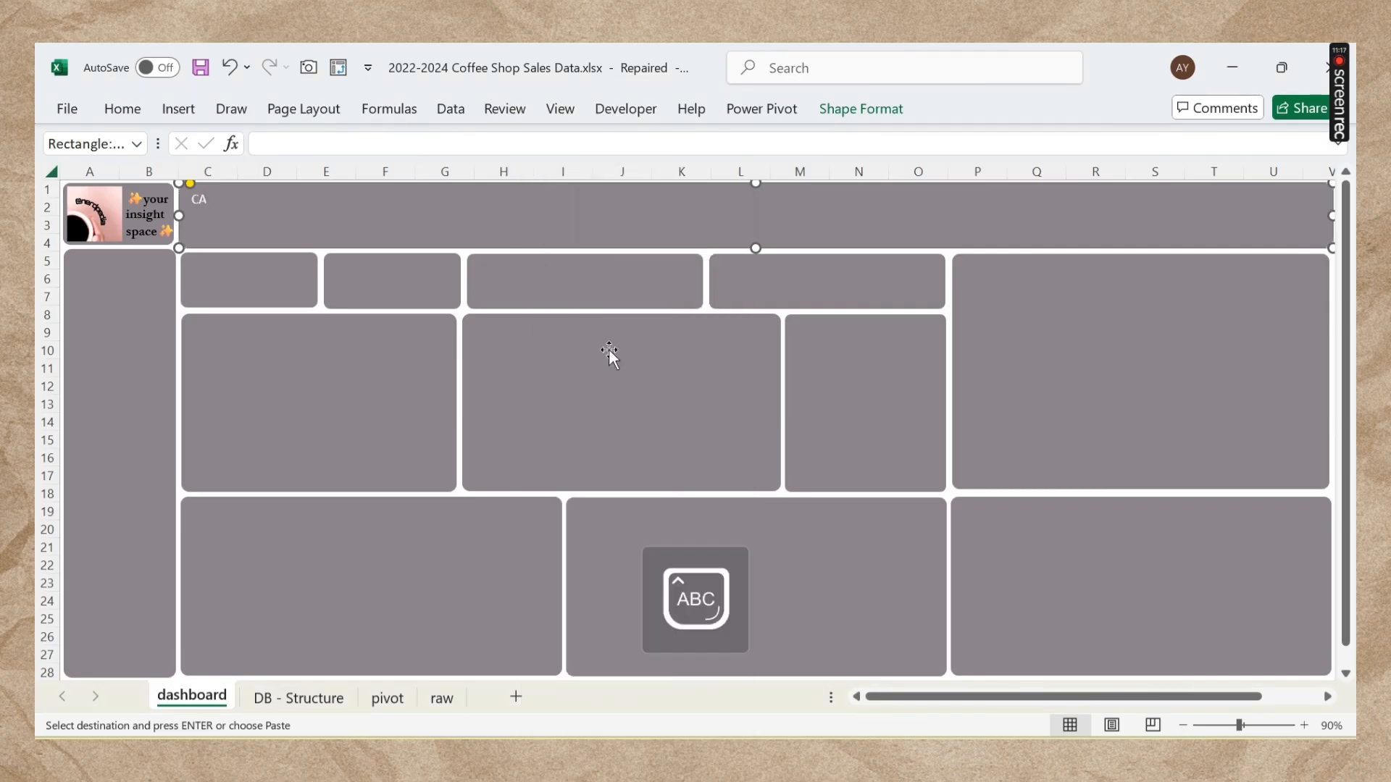
type("SHOP SALES DAS")
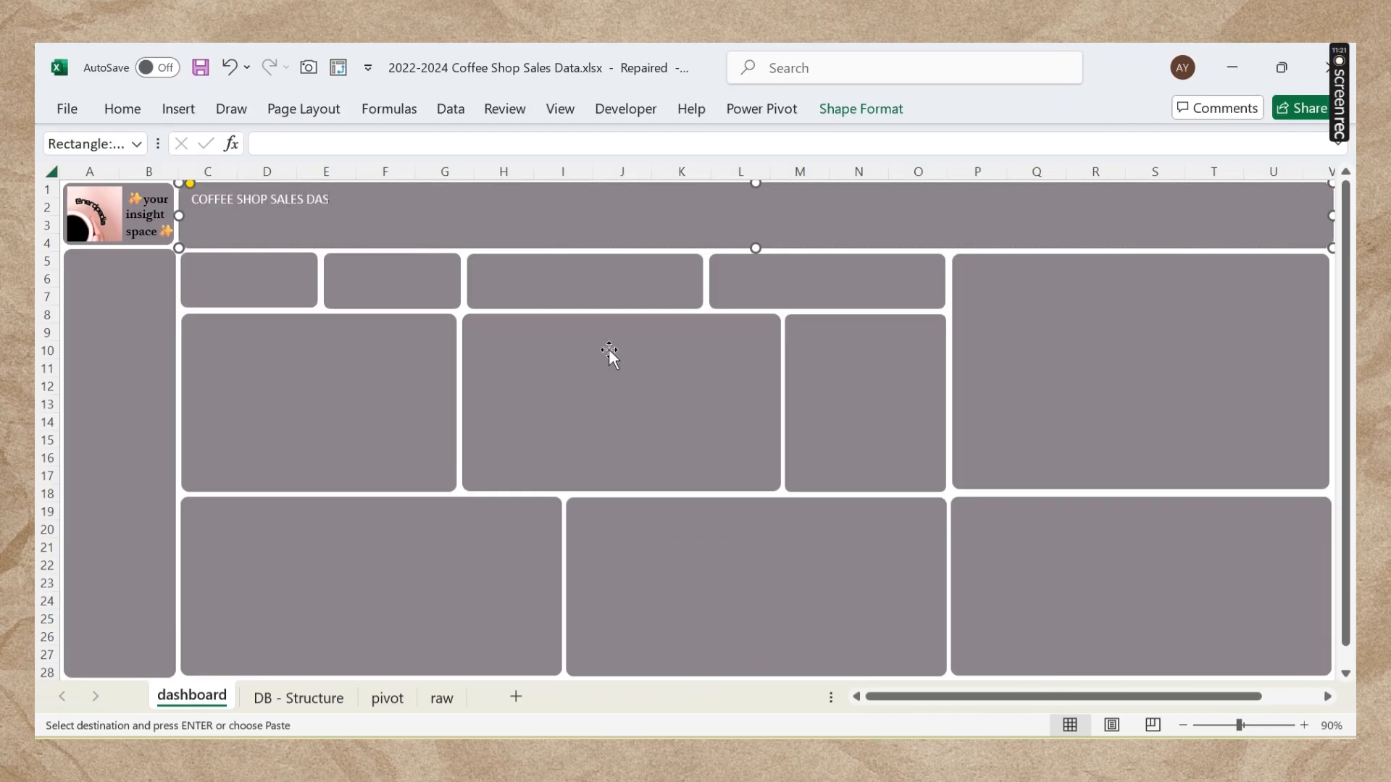
type("D")
Step: Format the header title in bold at font size 40
key("ctrl+a")
left_click(120, 110)
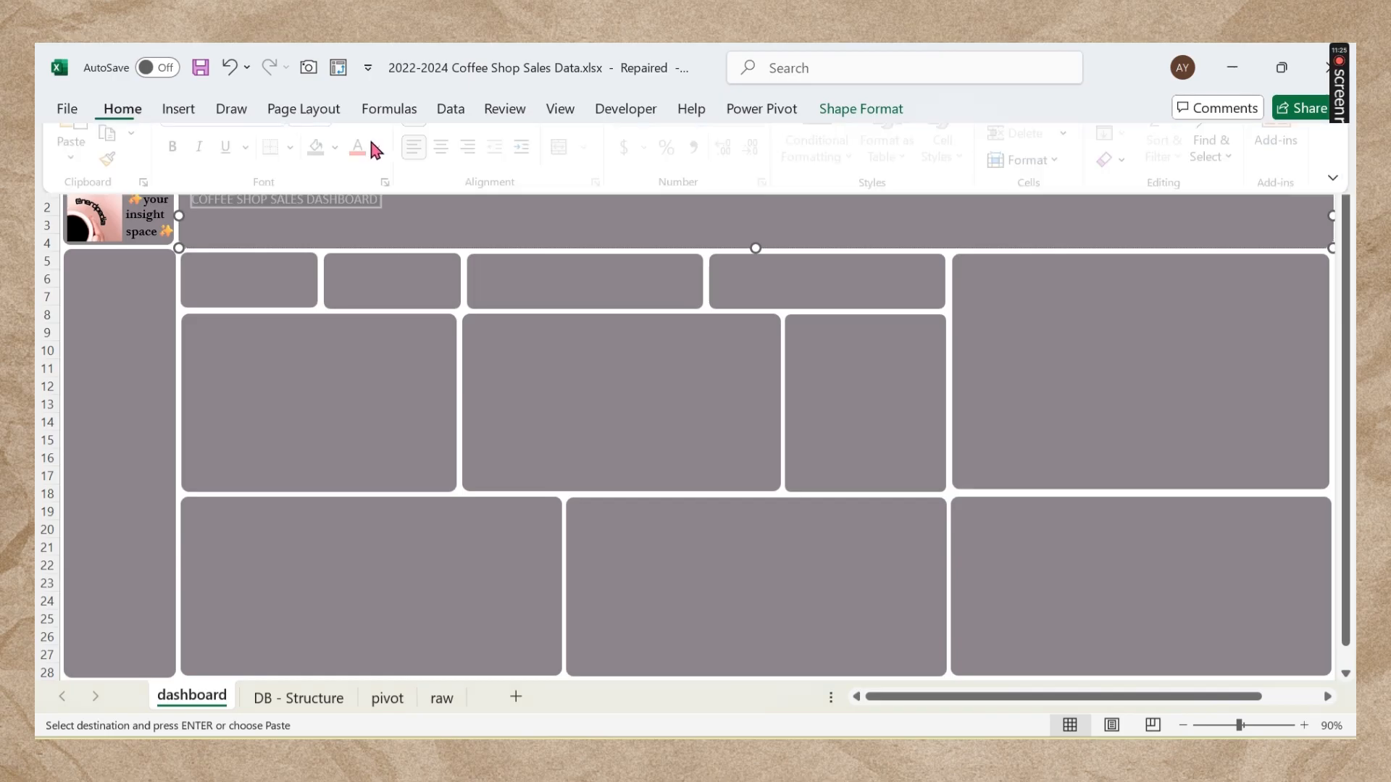
left_click(331, 148)
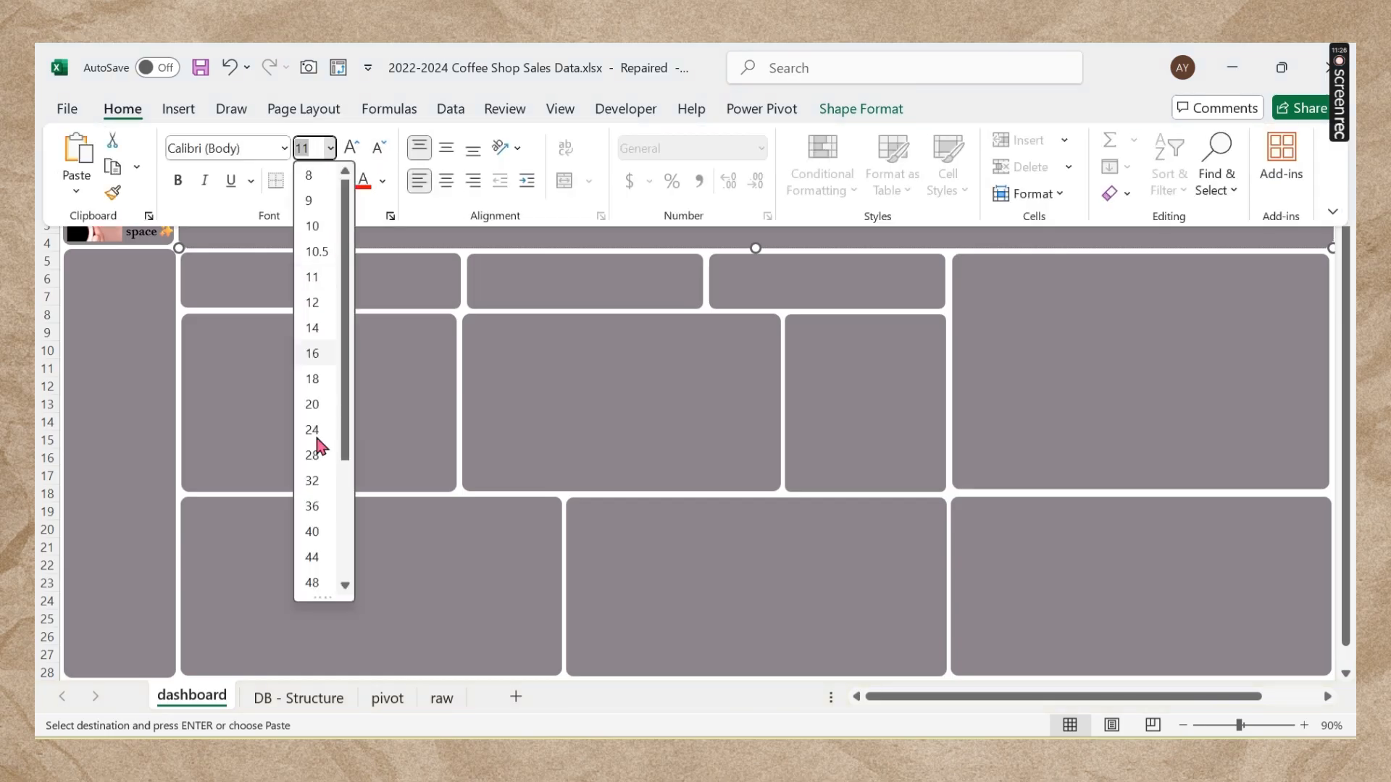
left_click(312, 531)
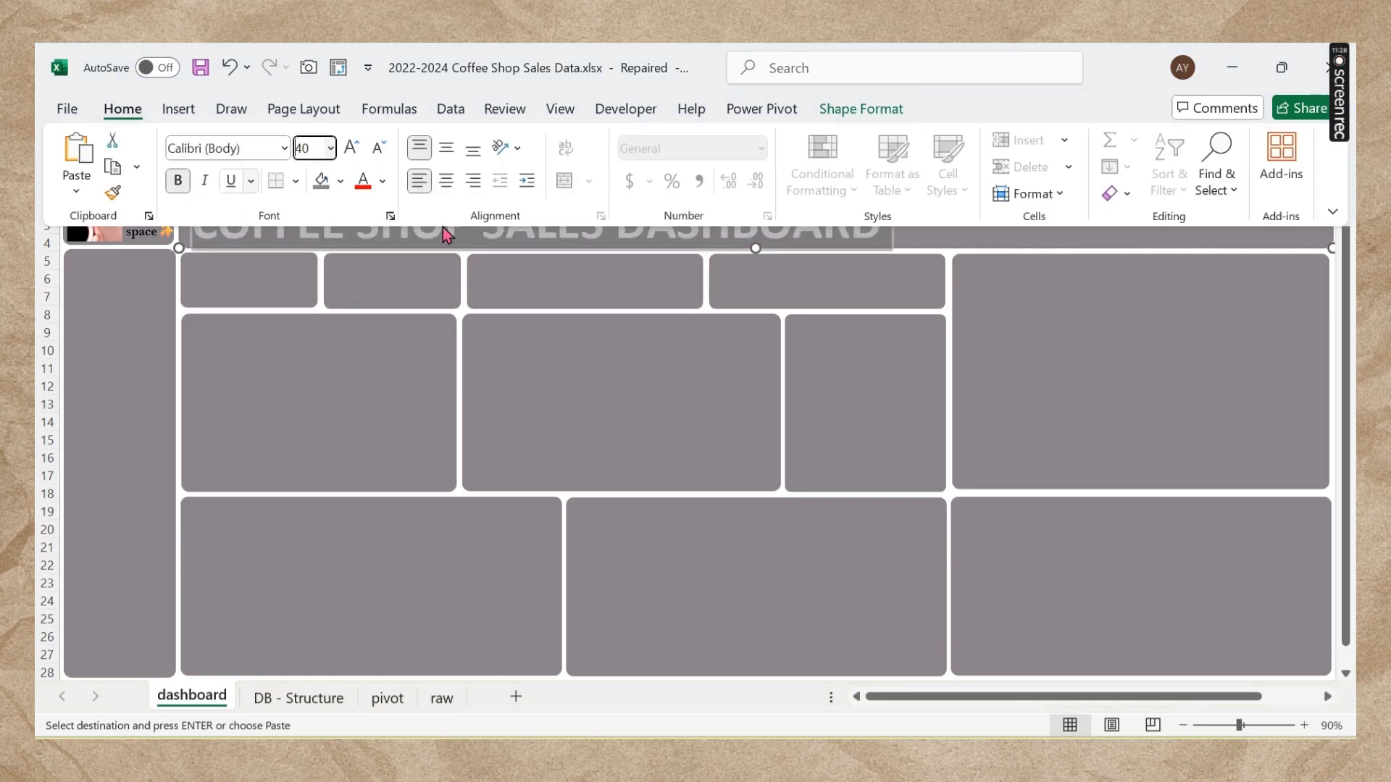
left_click(1112, 388)
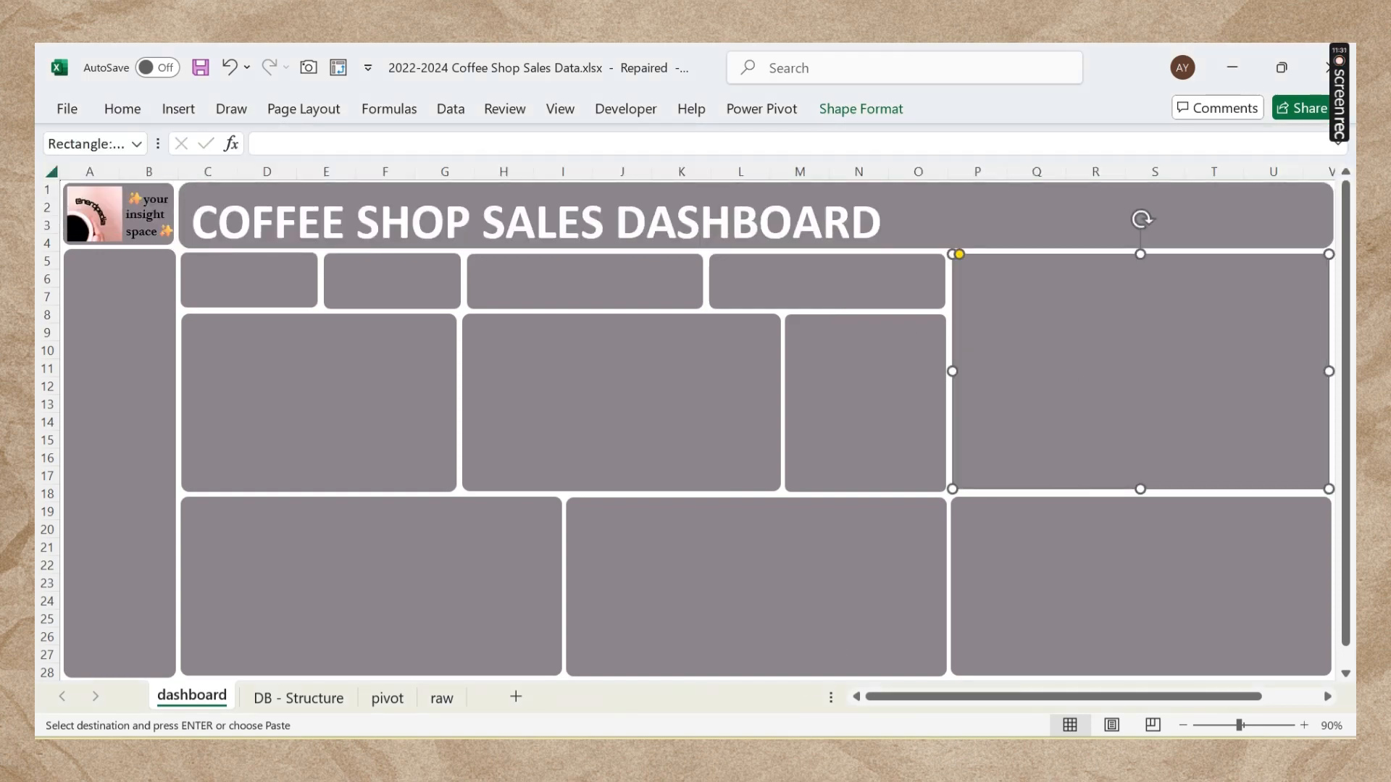
Step: Examine the finished header in the [TEST] 2022-2024 Coffee Shop Sales Data workbook and return to the working file
left_click(675, 737)
left_click(735, 663)
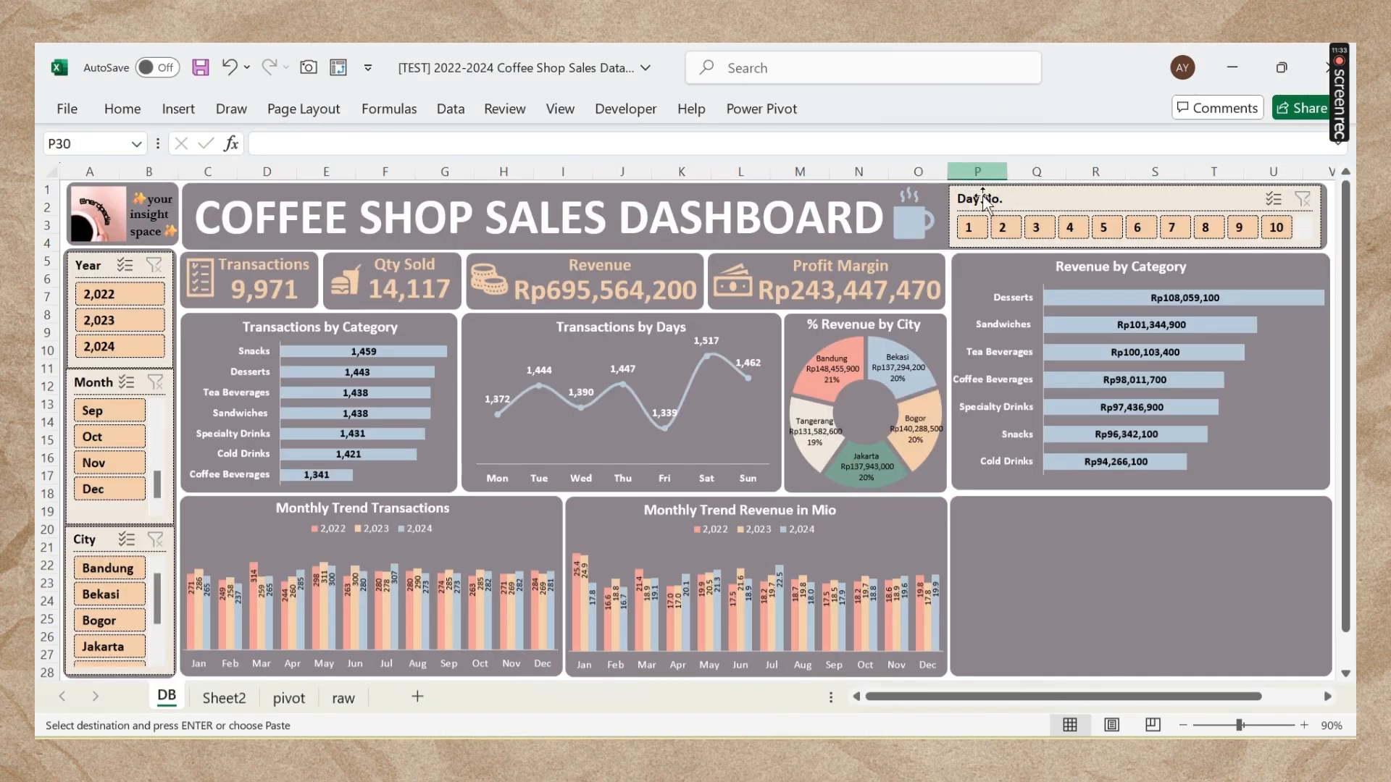
left_click(1233, 68)
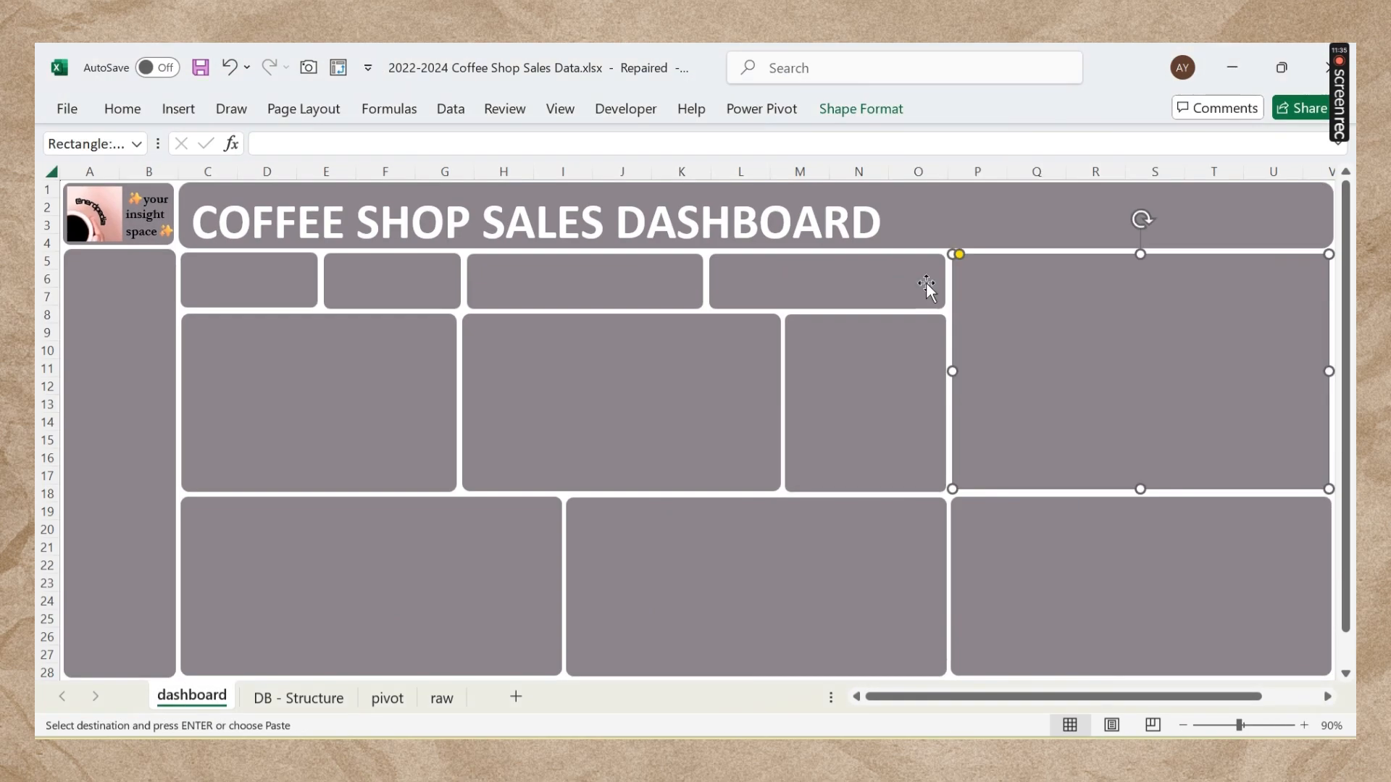
Step: Search the stock icons for COFFEE and insert the steaming coffee cup icon on the dashboard sheet
double_click(127, 109)
left_click(181, 112)
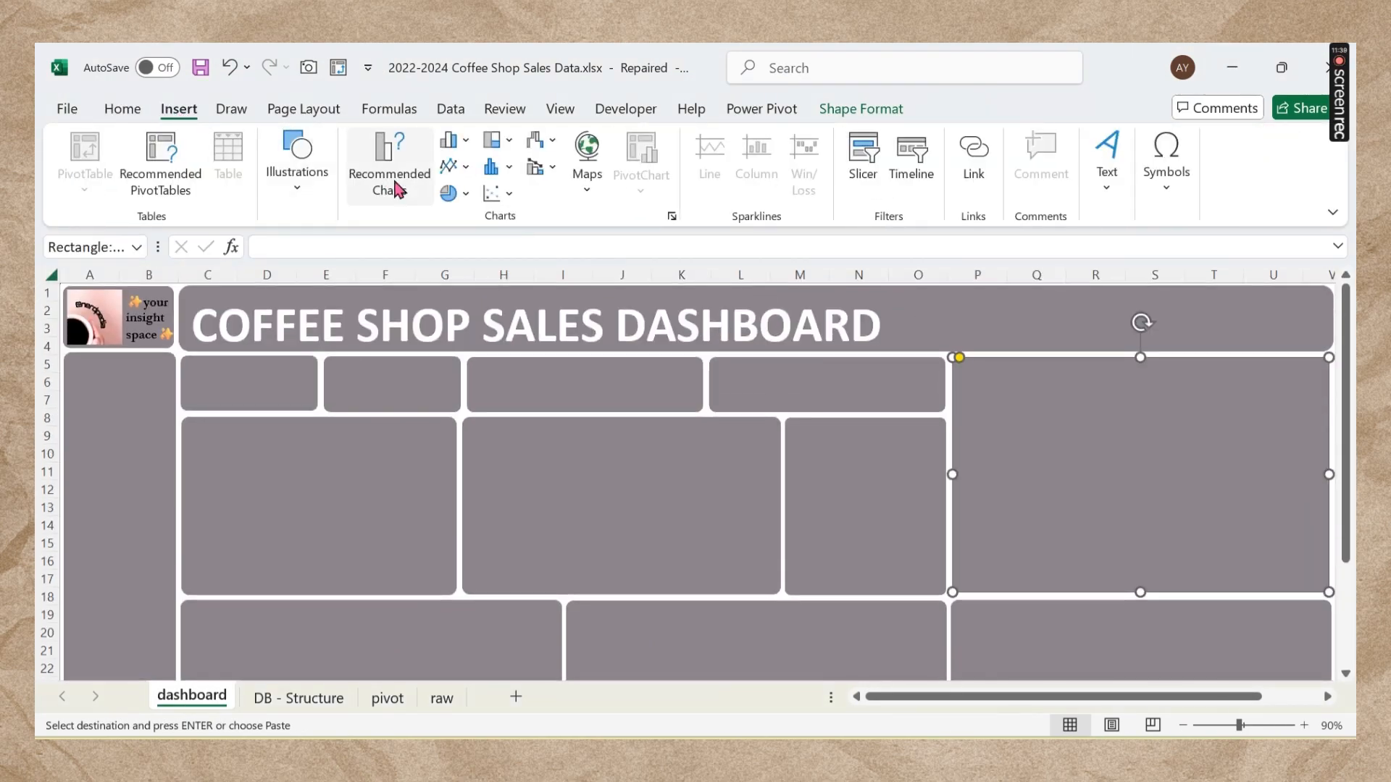
left_click(326, 210)
left_click(376, 250)
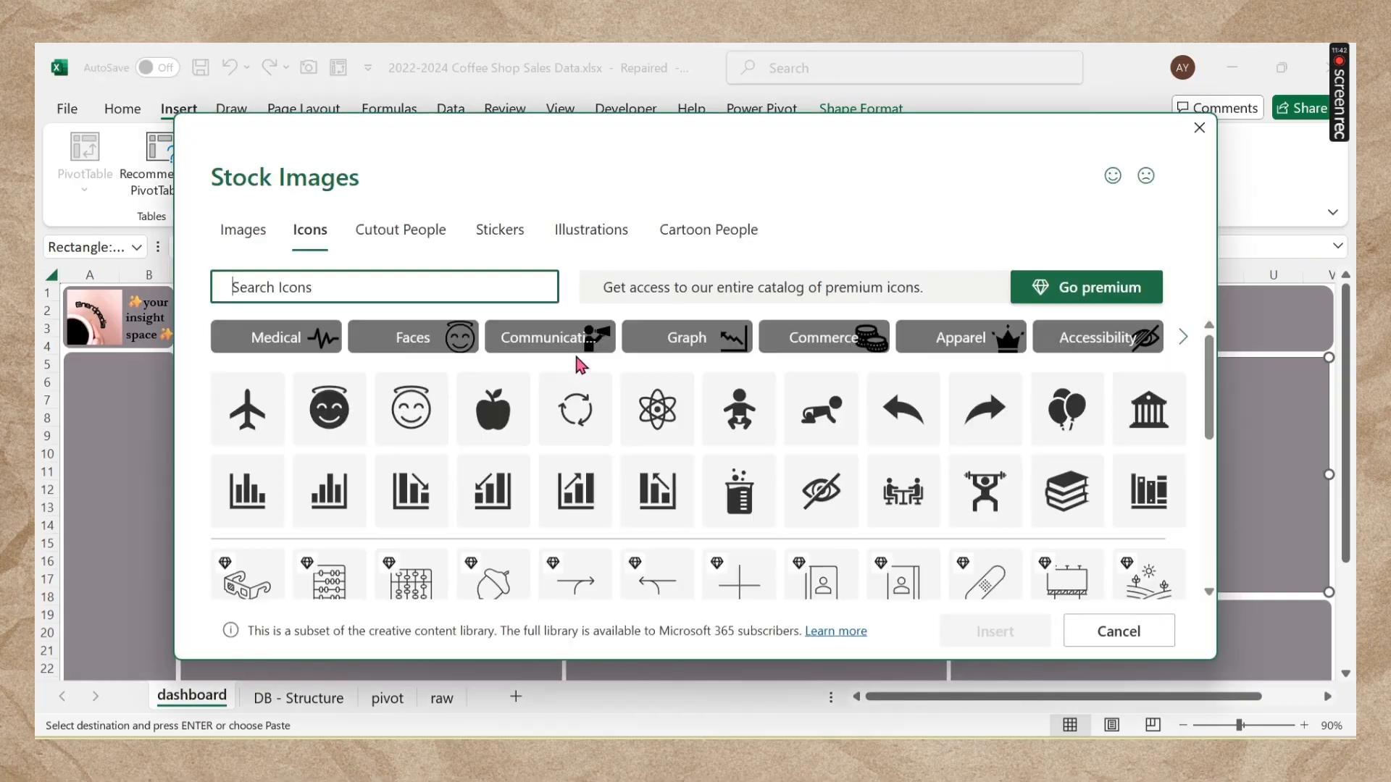
type("COFFEE")
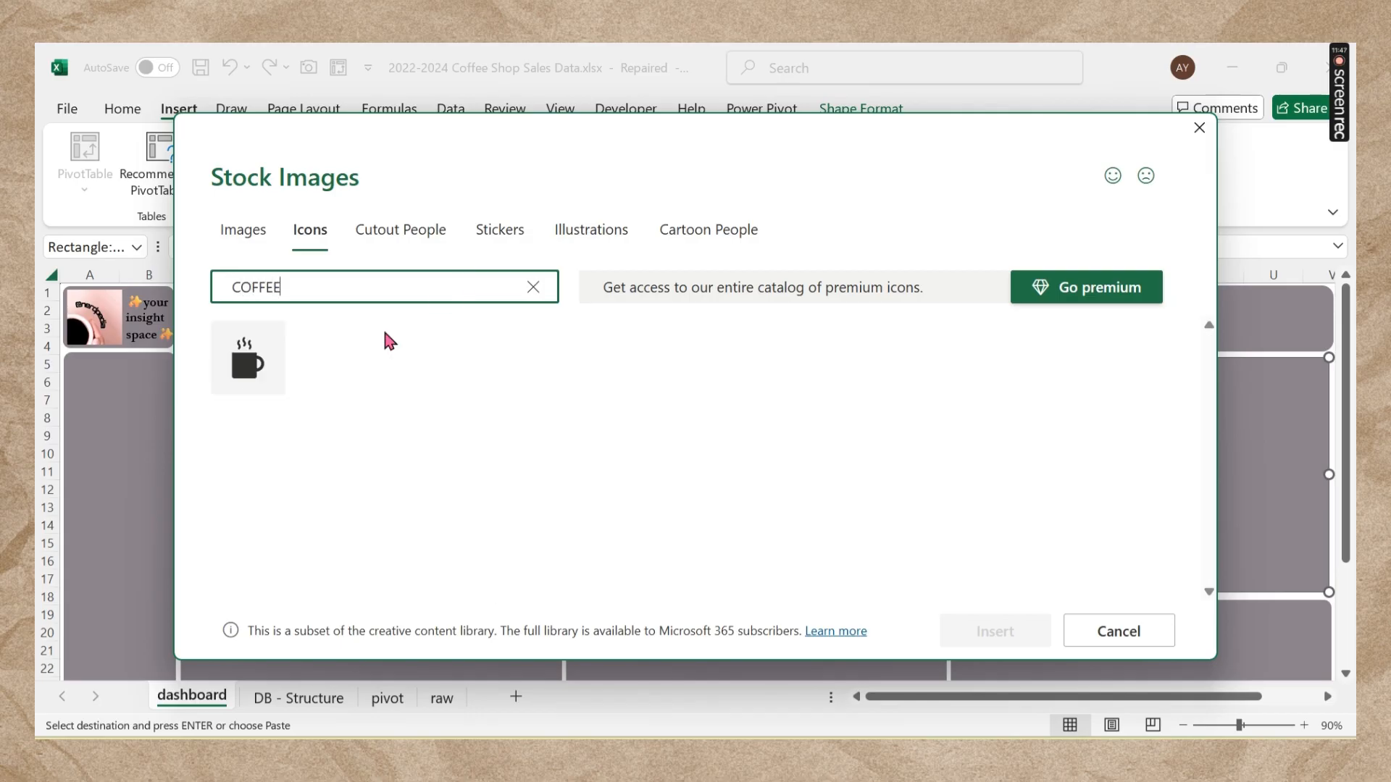
left_click(262, 377)
left_click(997, 637)
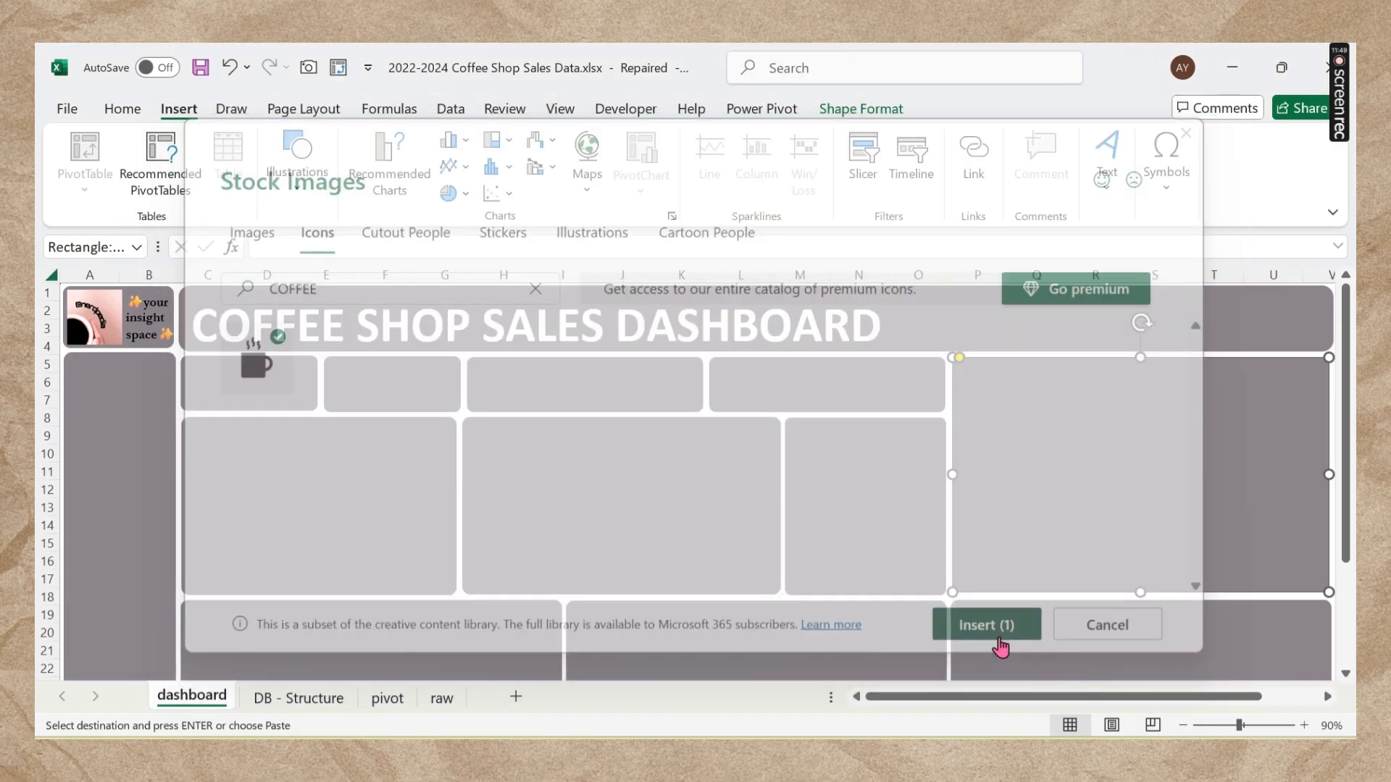
Step: Move the coffee cup icon into the header just after the title text
scroll(947, 474, "down", 5)
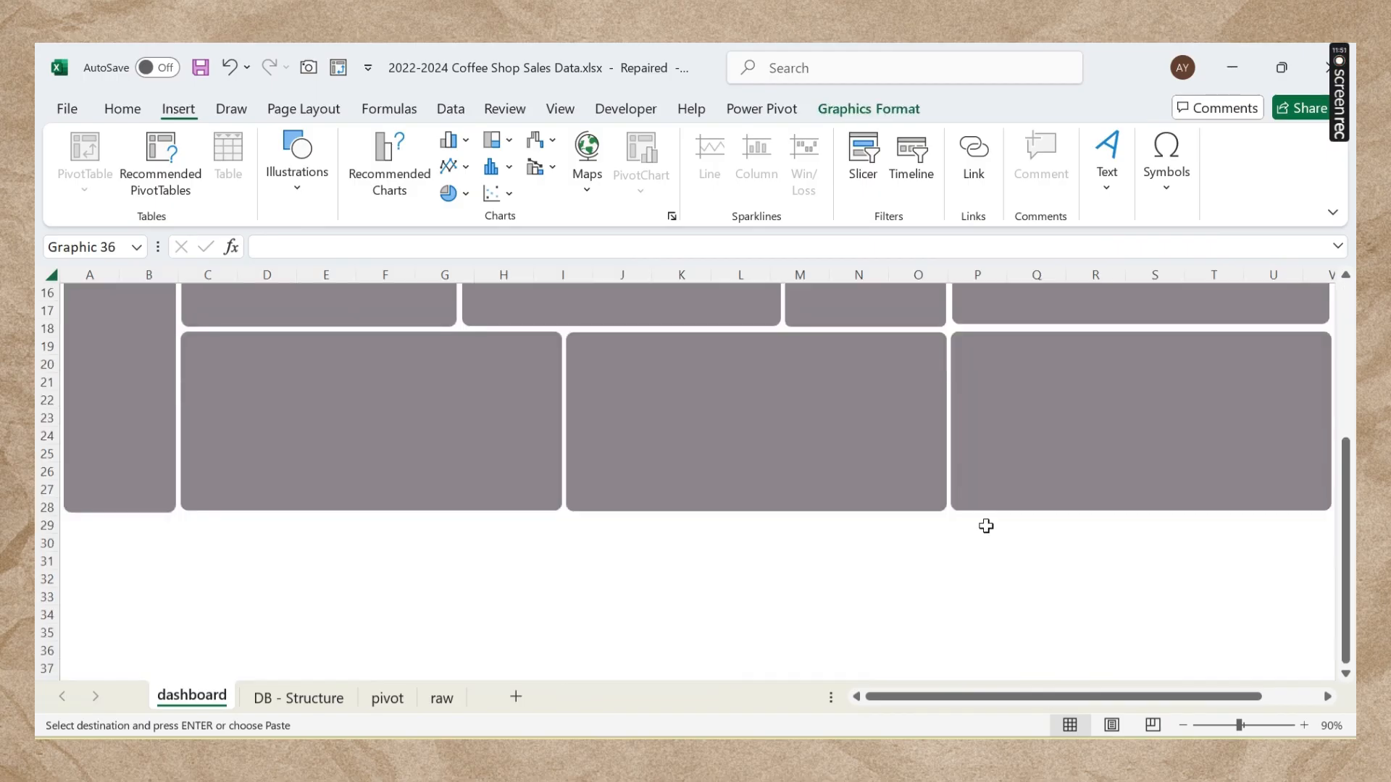
scroll(947, 589, "up", 4)
scroll(534, 511, "up", 1)
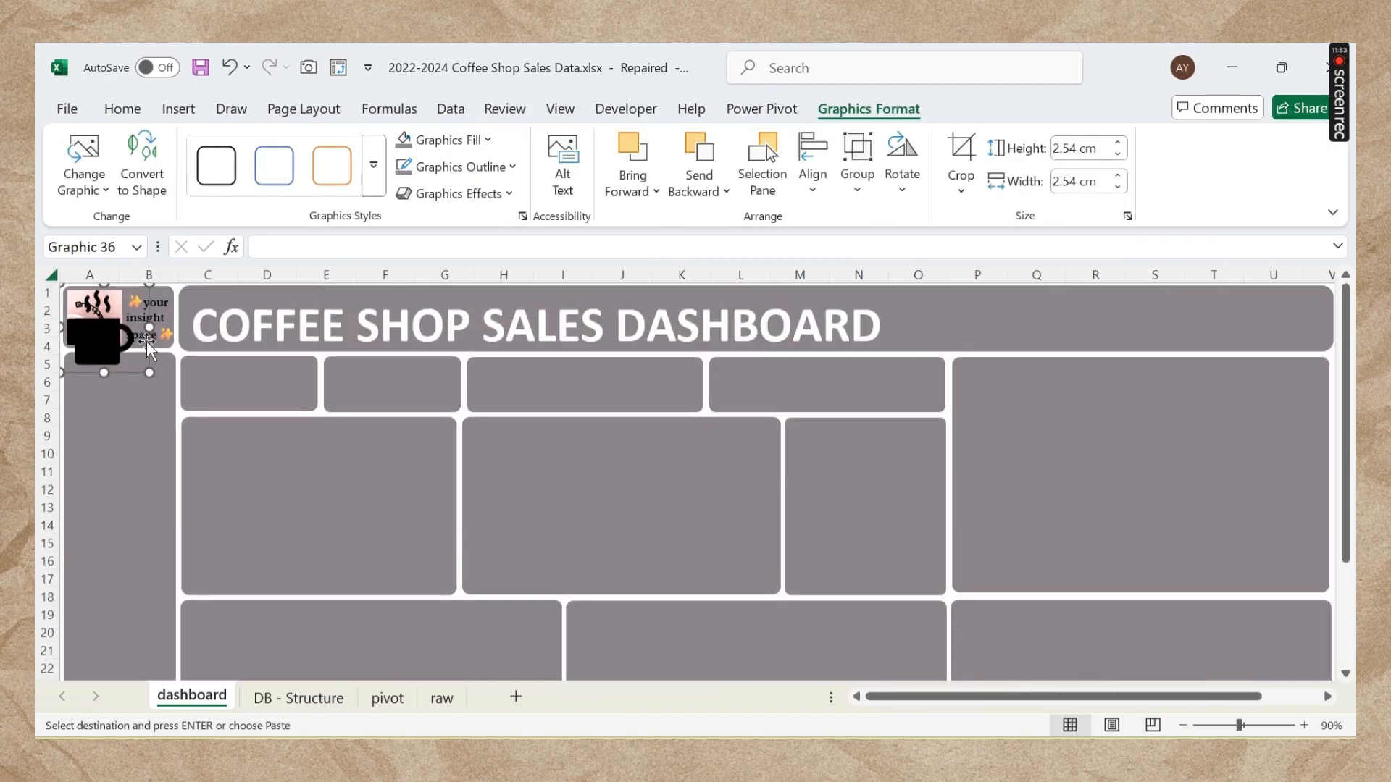
left_click_drag(93, 331, 939, 328)
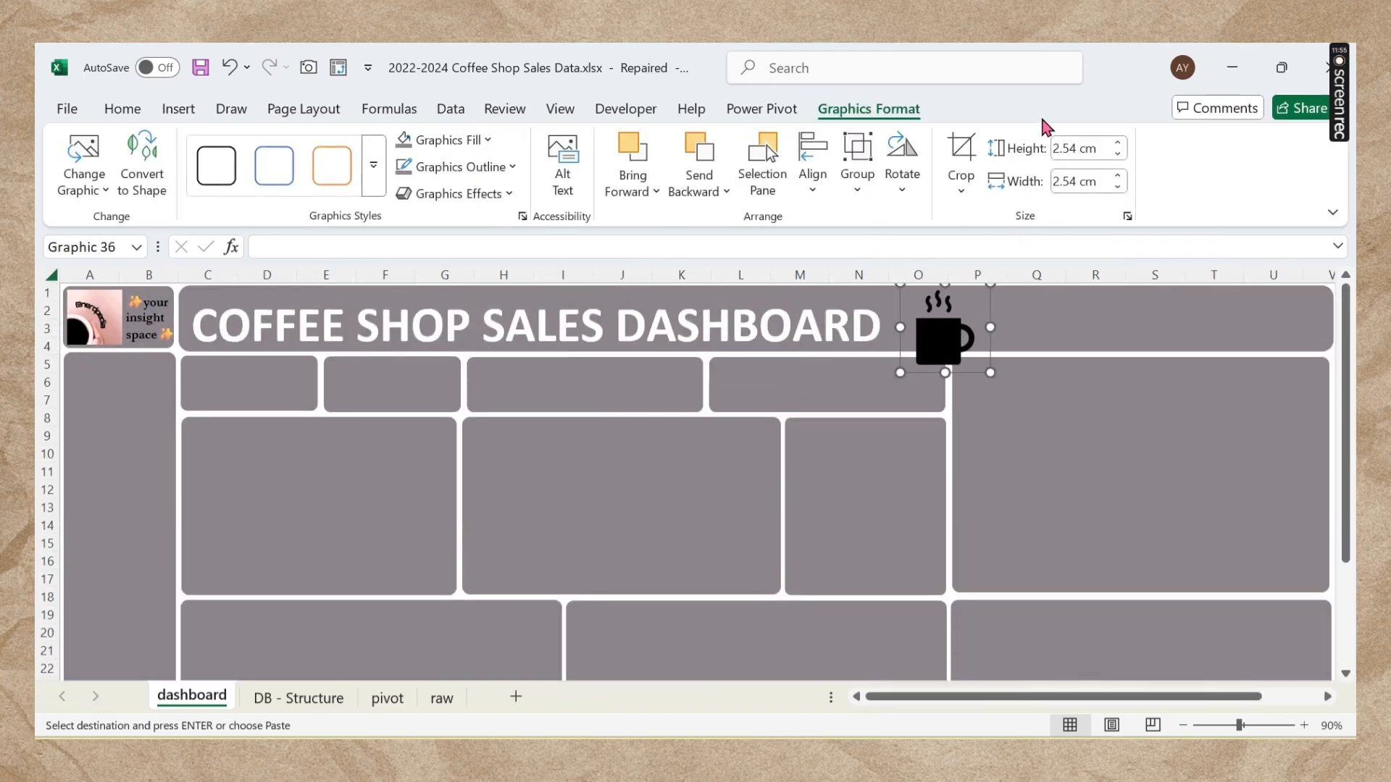
Step: Resize the coffee cup icon proportionally to a height of 2 cm so it fits the header
left_click(1078, 150)
type("2")
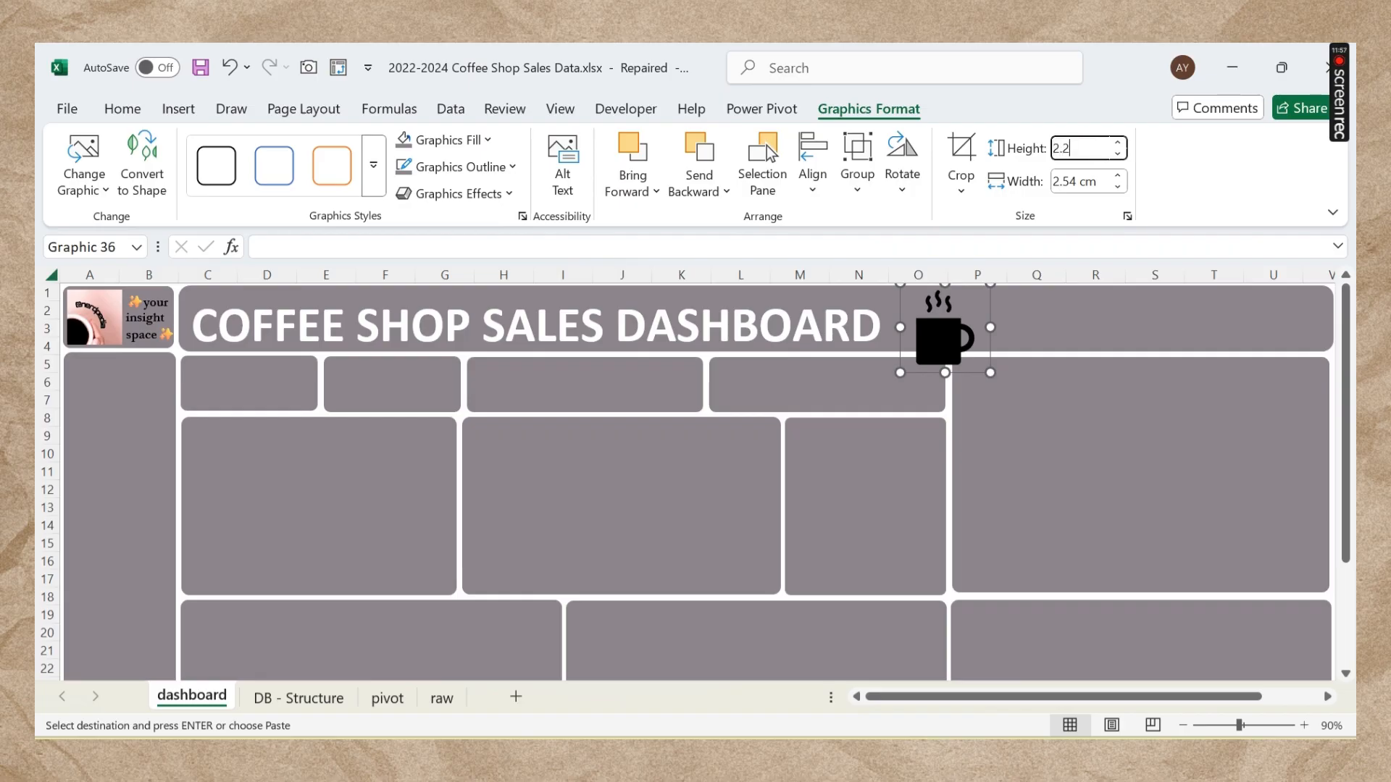
type(".2")
key("Return")
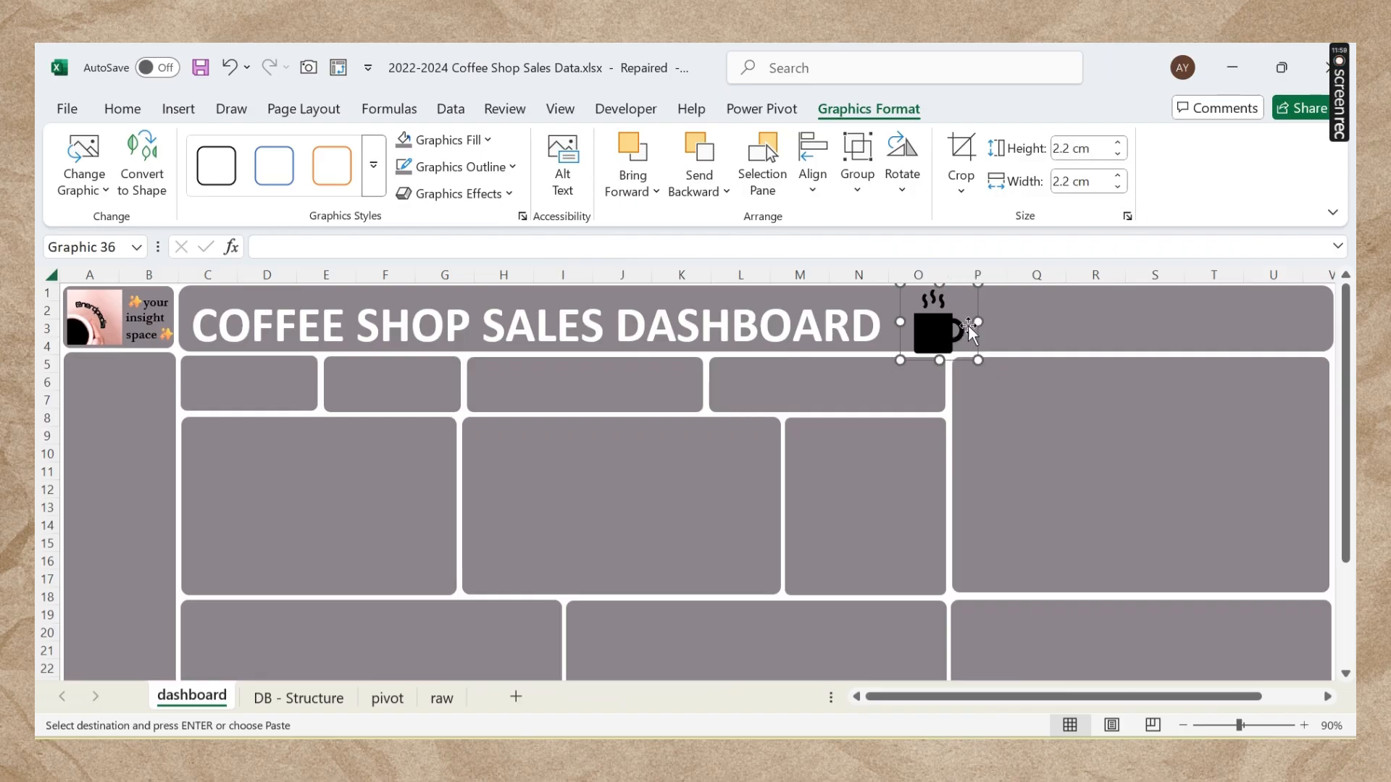
left_click(1092, 150)
type("2")
key("Return")
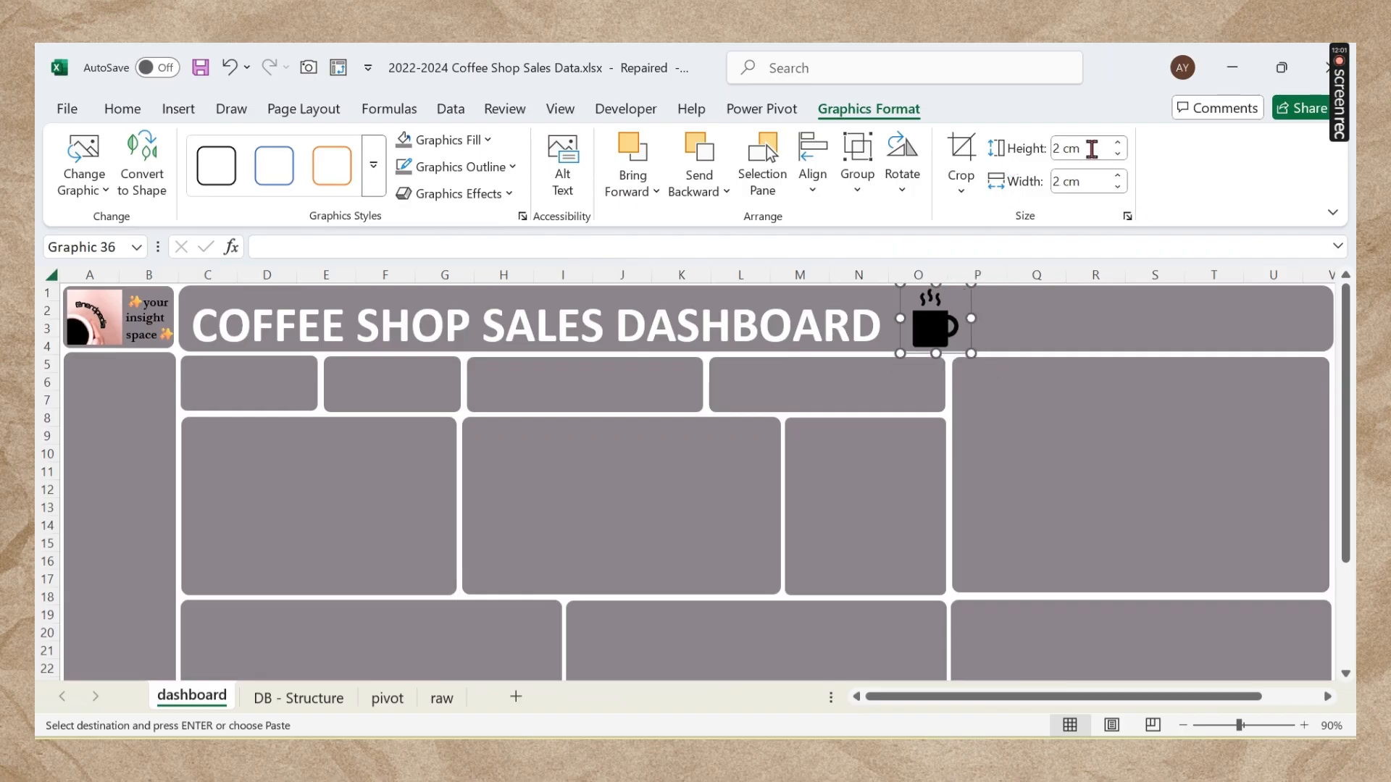
Step: Move the coffee cup icon closer to the title text and recolor its fill and outline with the palette's light blue
left_click_drag(925, 319, 907, 320)
left_click(490, 142)
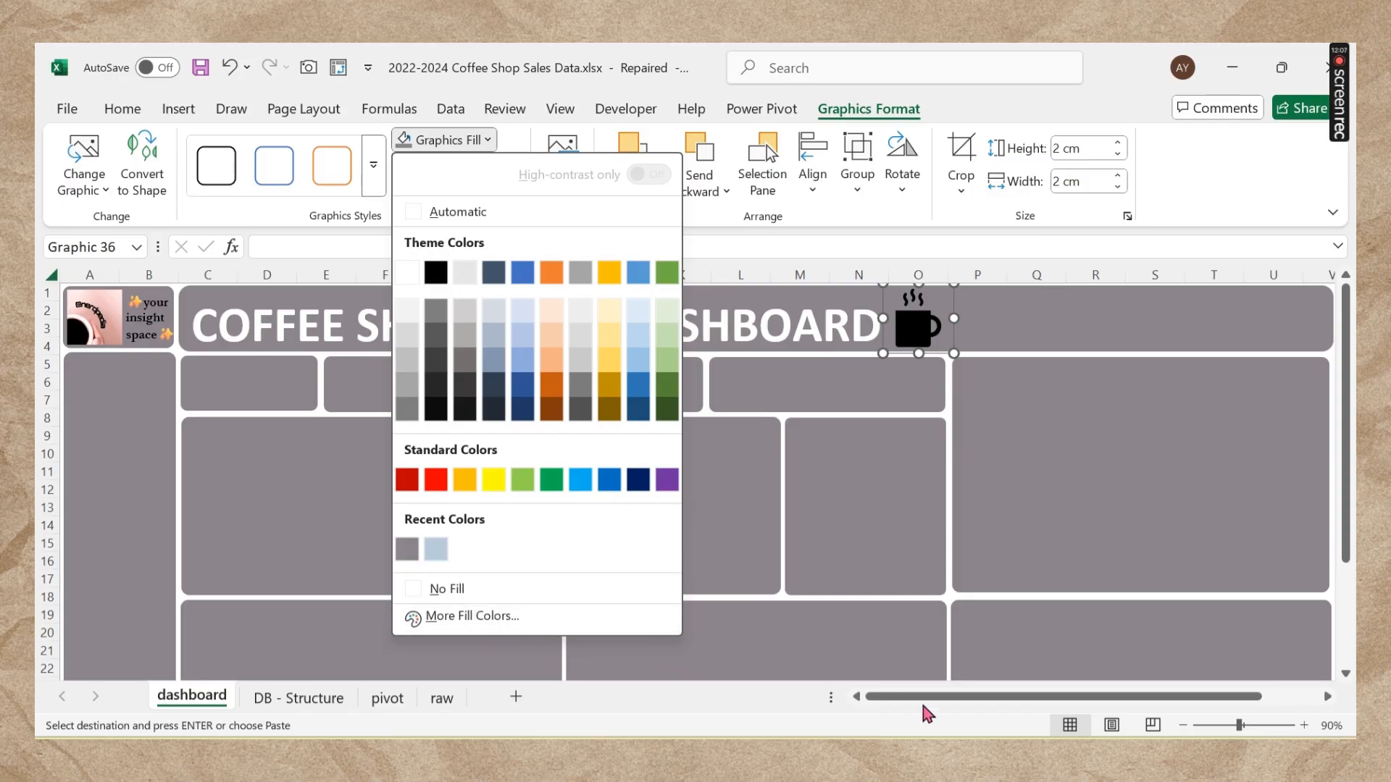
left_click(924, 757)
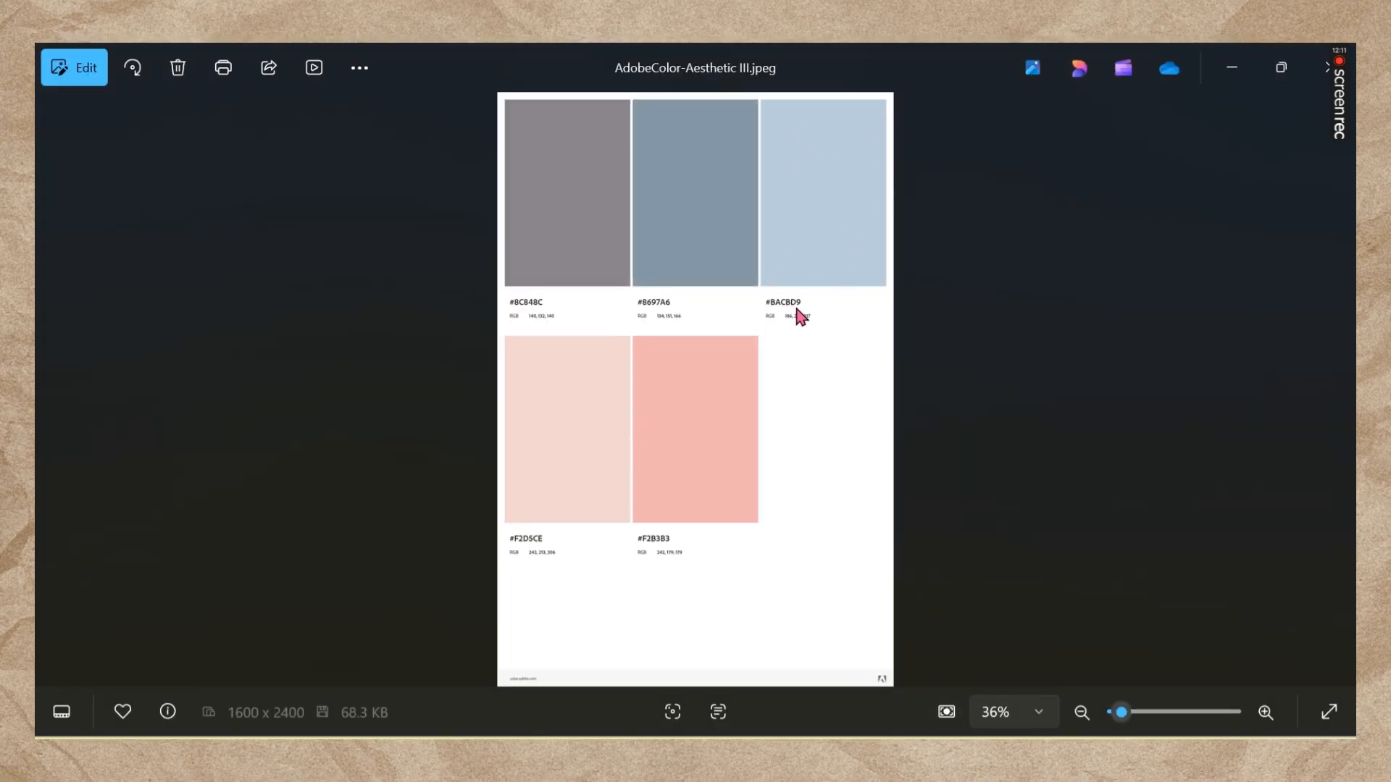
left_click(1231, 68)
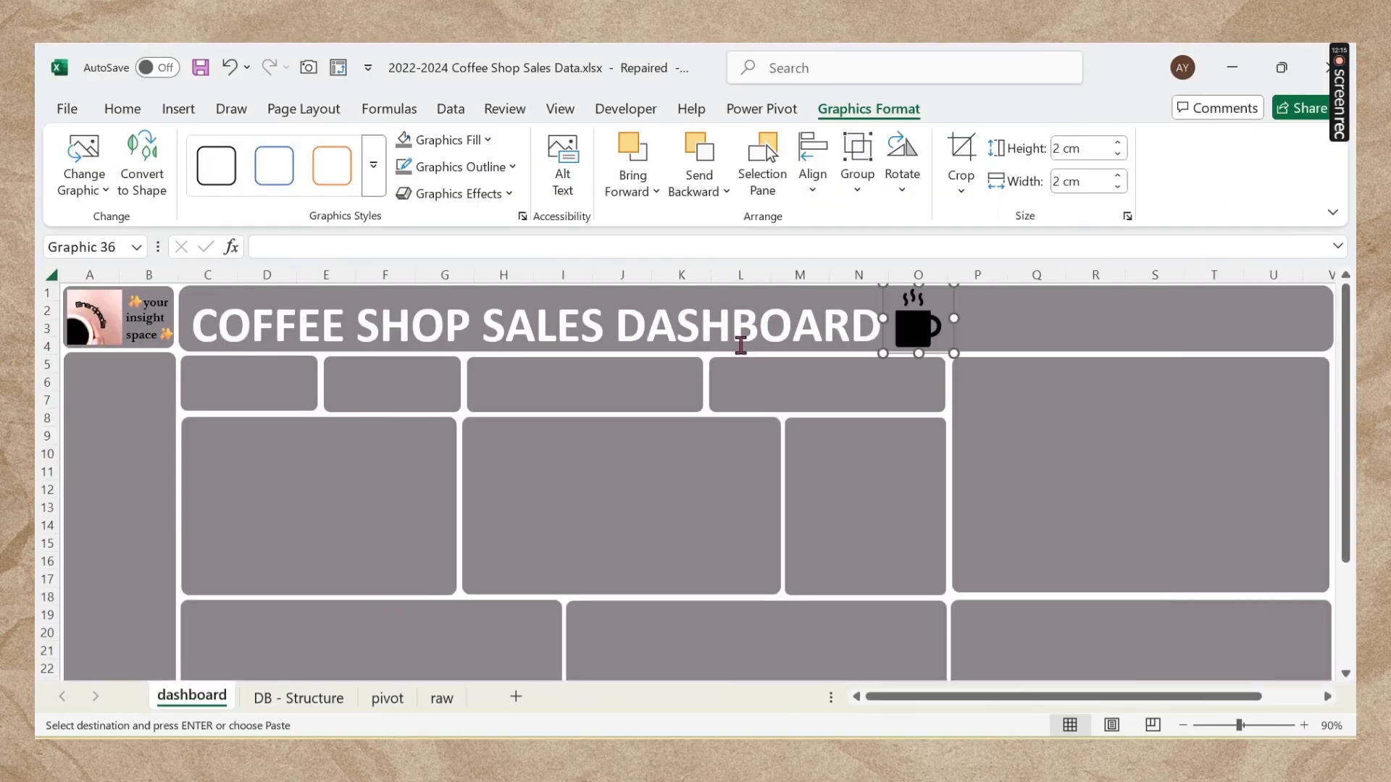
left_click(441, 140)
left_click(436, 549)
left_click(460, 166)
left_click(417, 577)
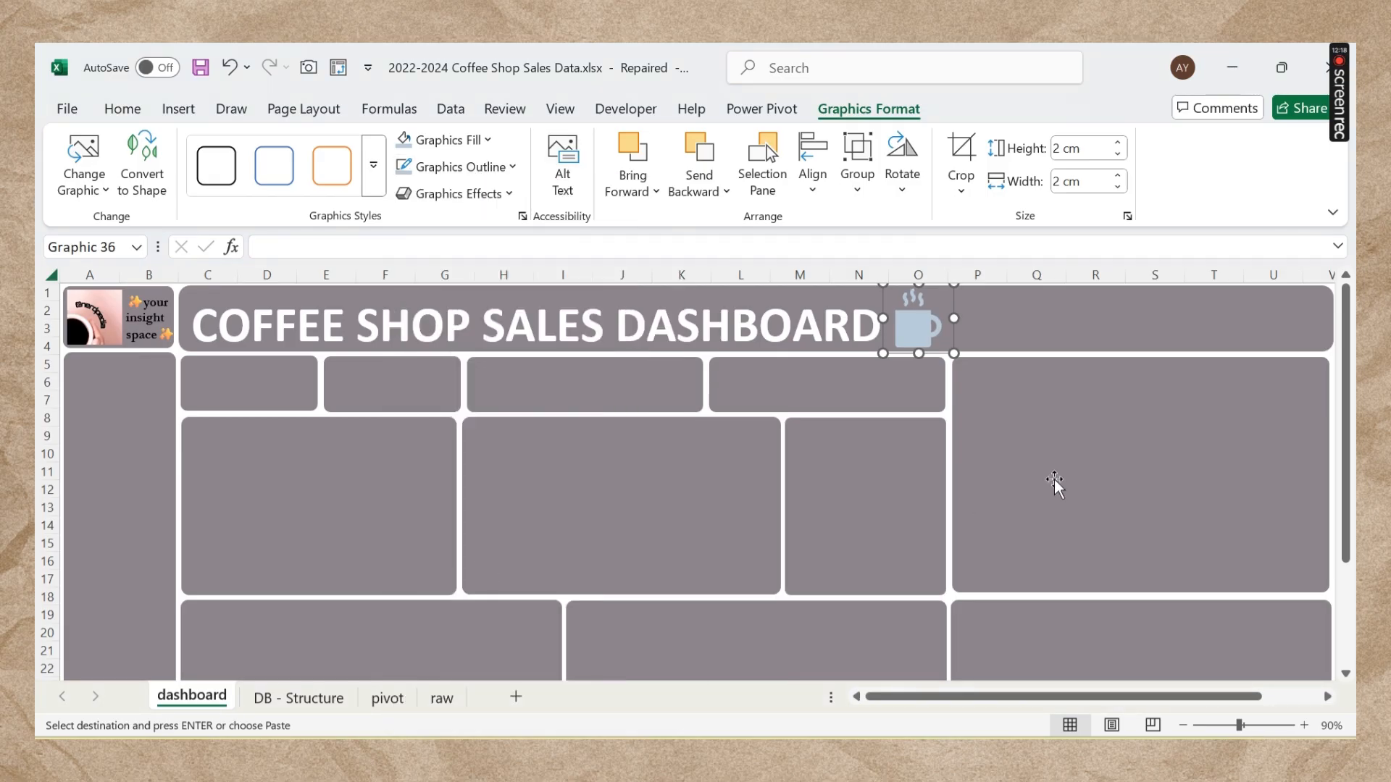
left_click(1000, 394)
left_click(928, 333)
left_click(647, 494)
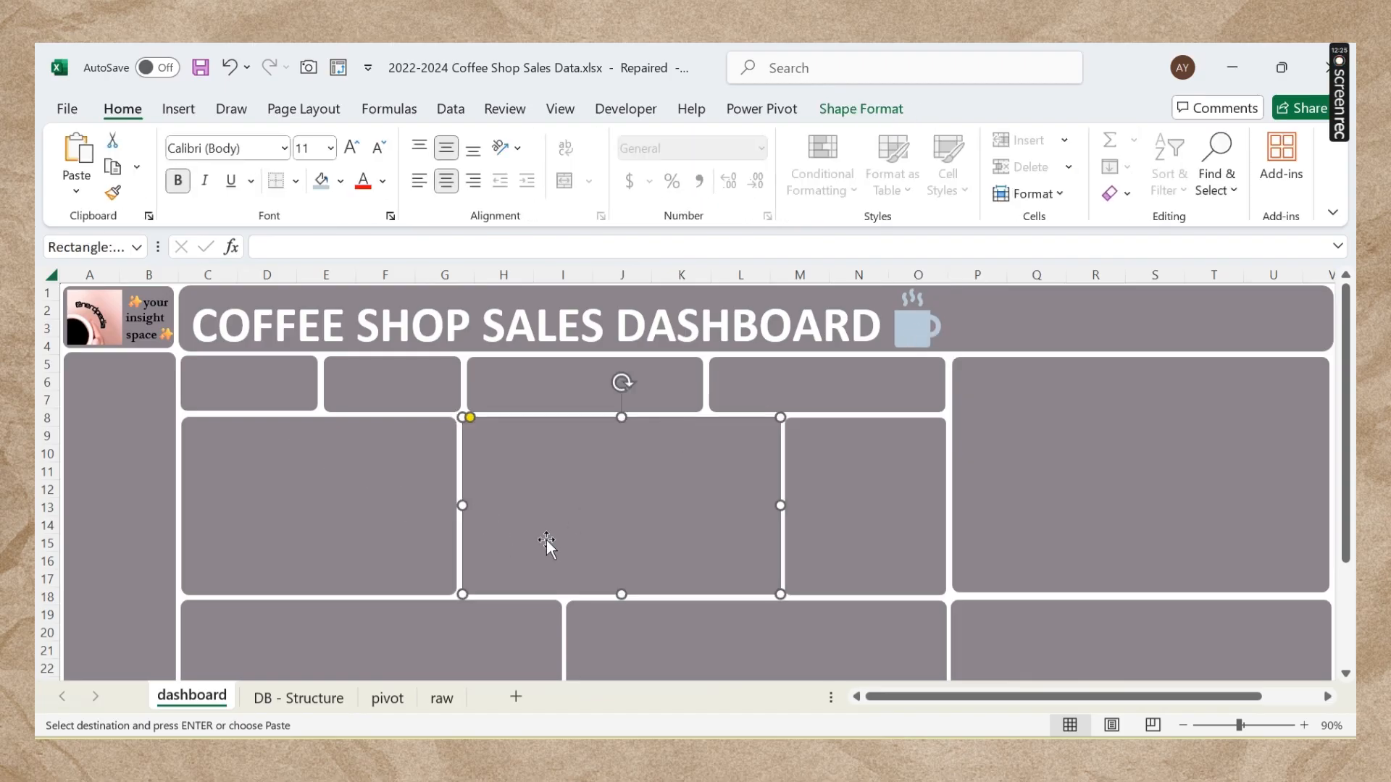
Step: Examine the Transactions card's block and label text box in the [TEST] 2022-2024 Coffee Shop Sales Data workbook, and return to the working file
mouse_move(665, 750)
left_click(728, 706)
scroll(666, 545, "up", 2)
left_click(276, 293)
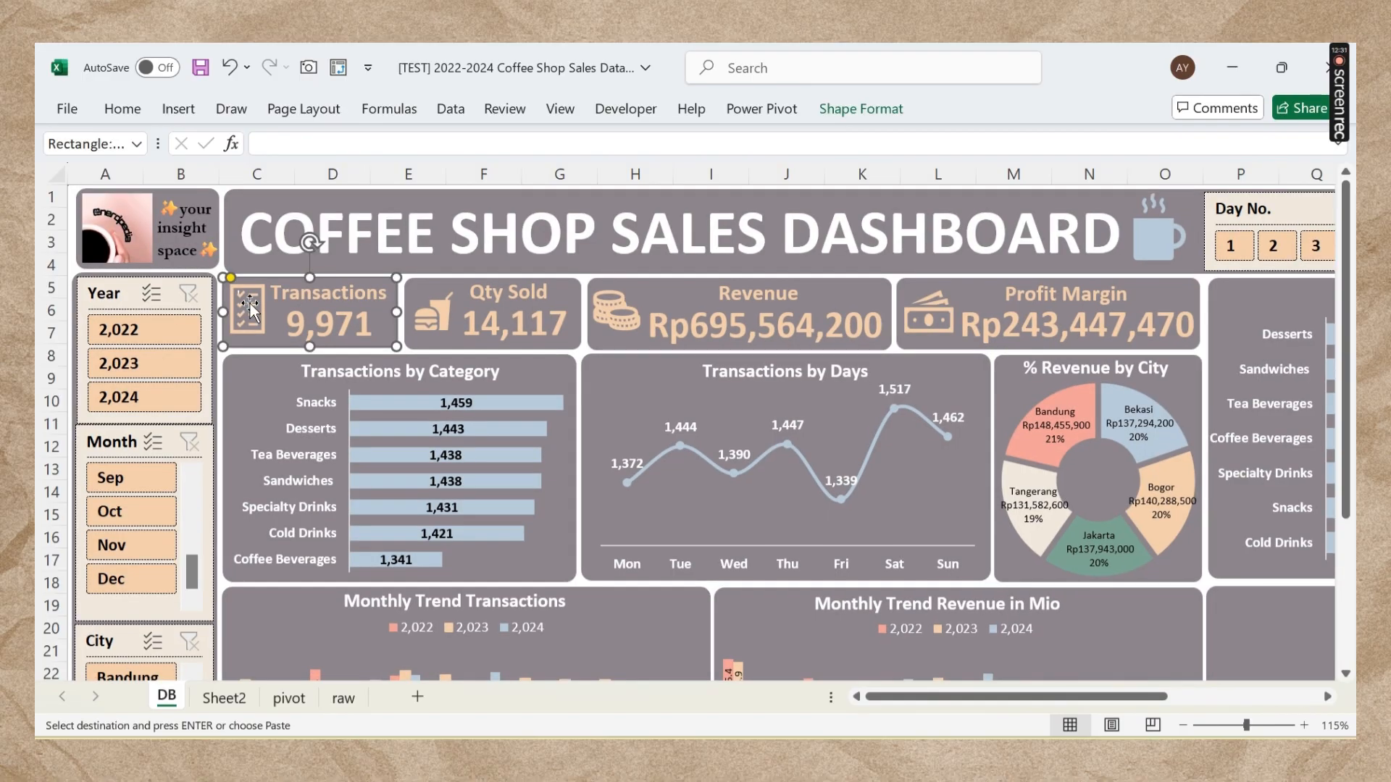
left_click(287, 294)
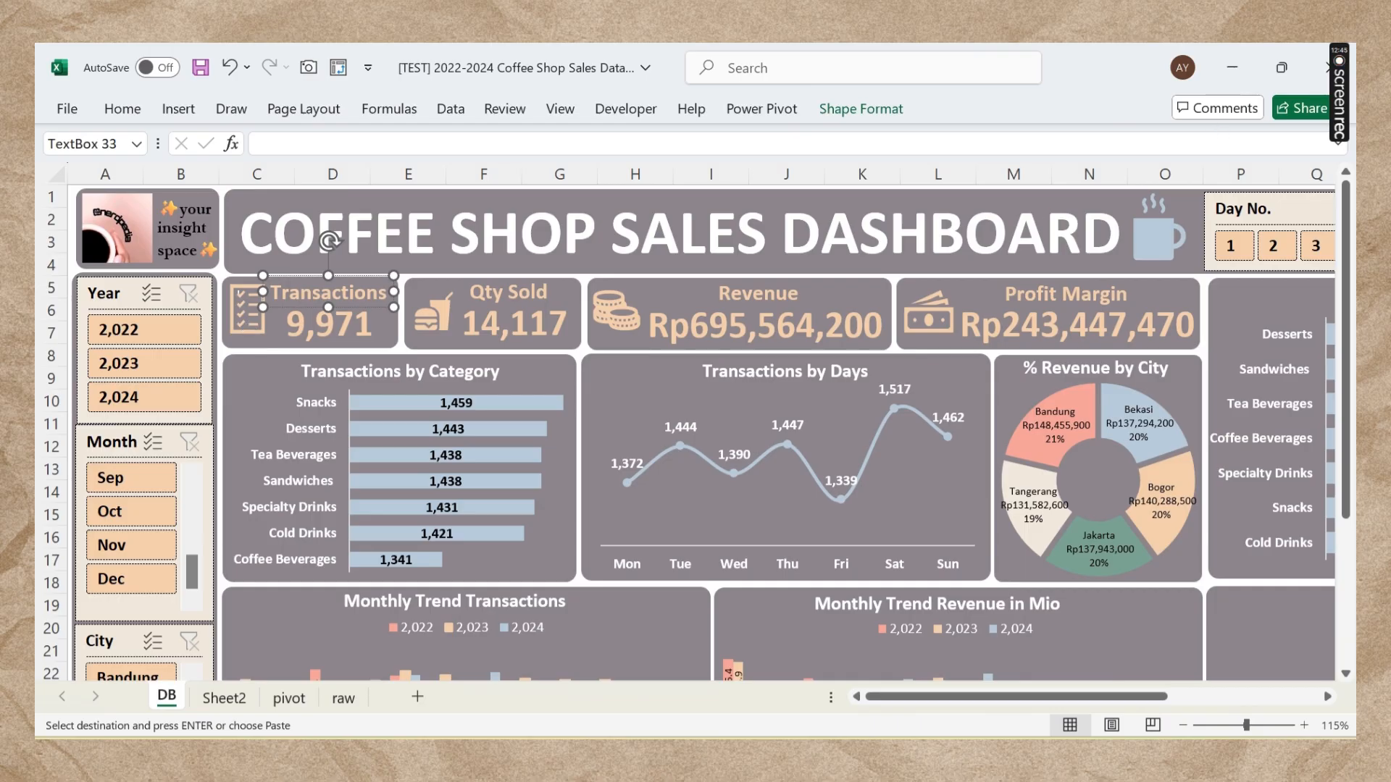
left_click(538, 694)
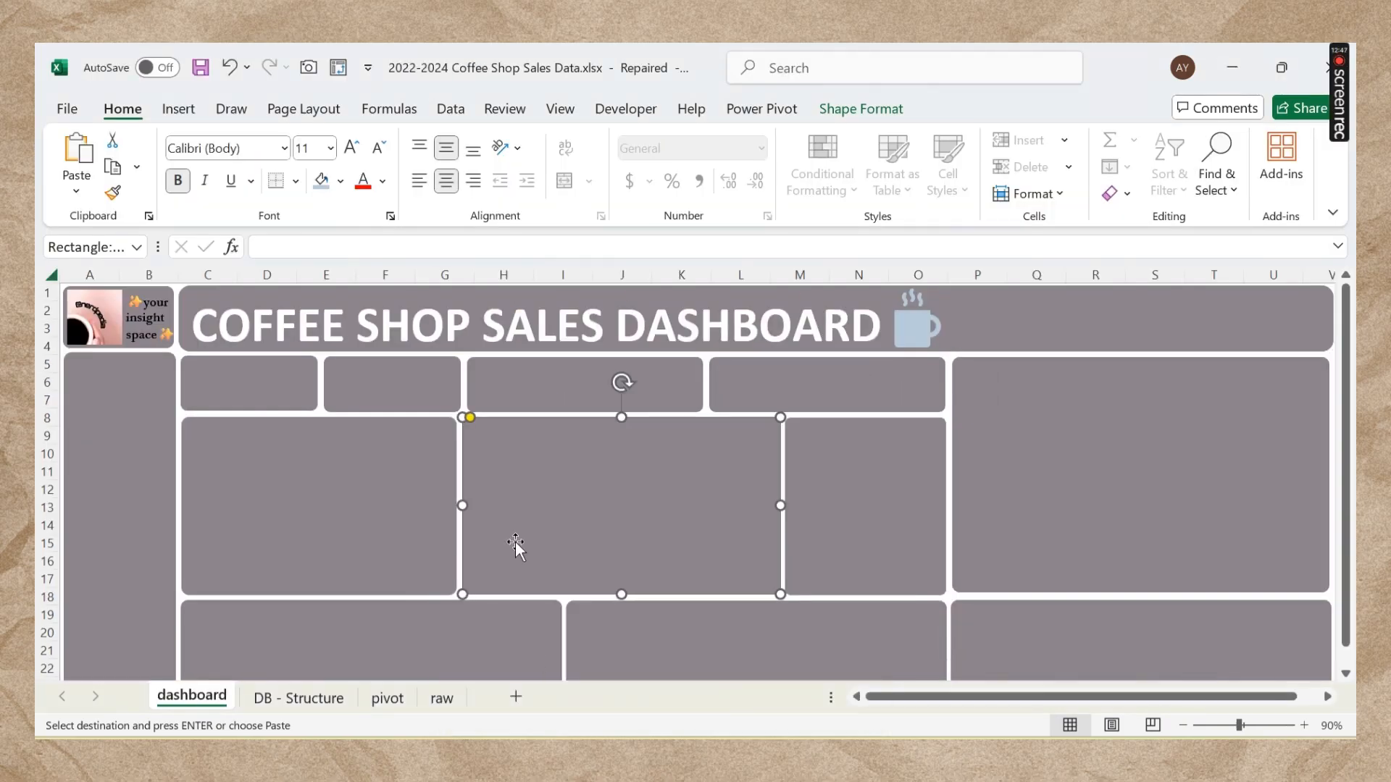
Step: Insert a text box in the blank area below the dashboard blocks
left_click(262, 419)
left_click(265, 391)
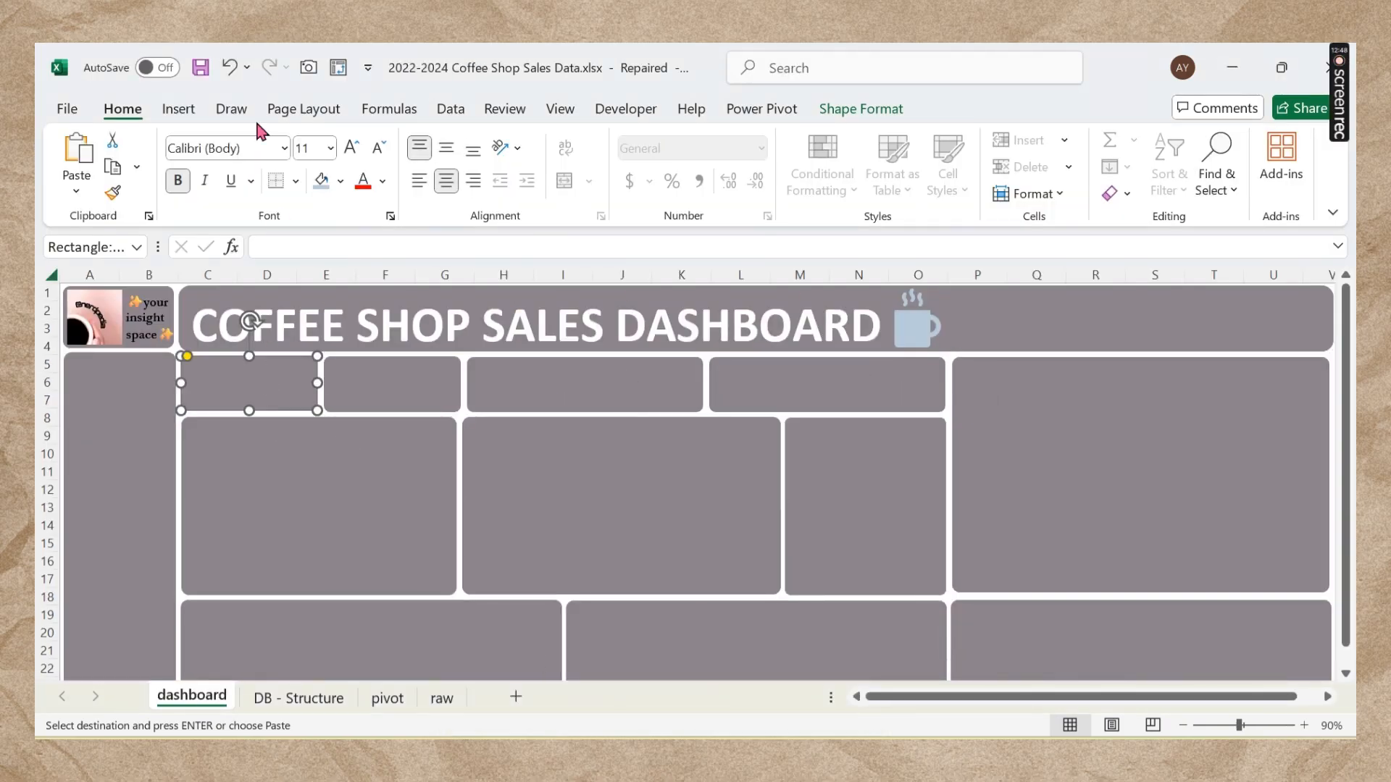
left_click(178, 109)
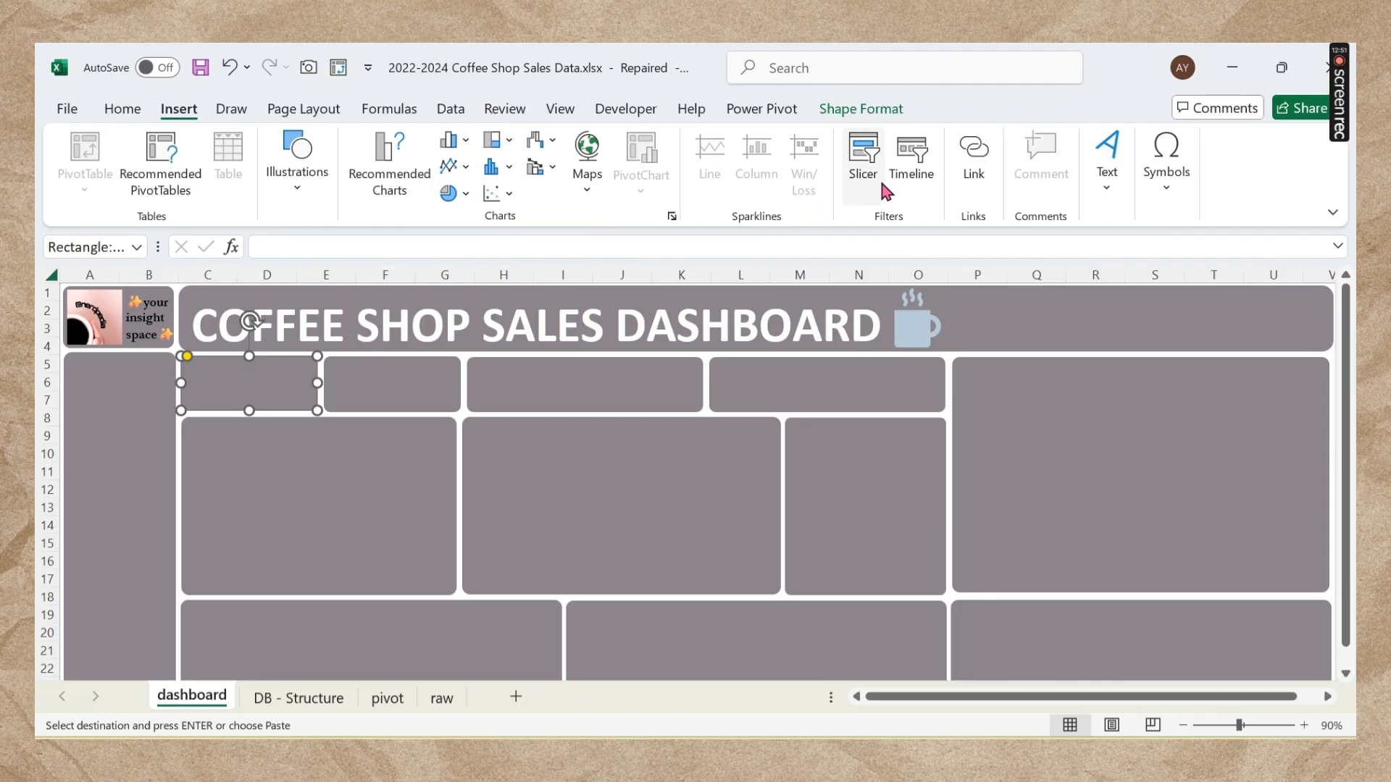
left_click(861, 112)
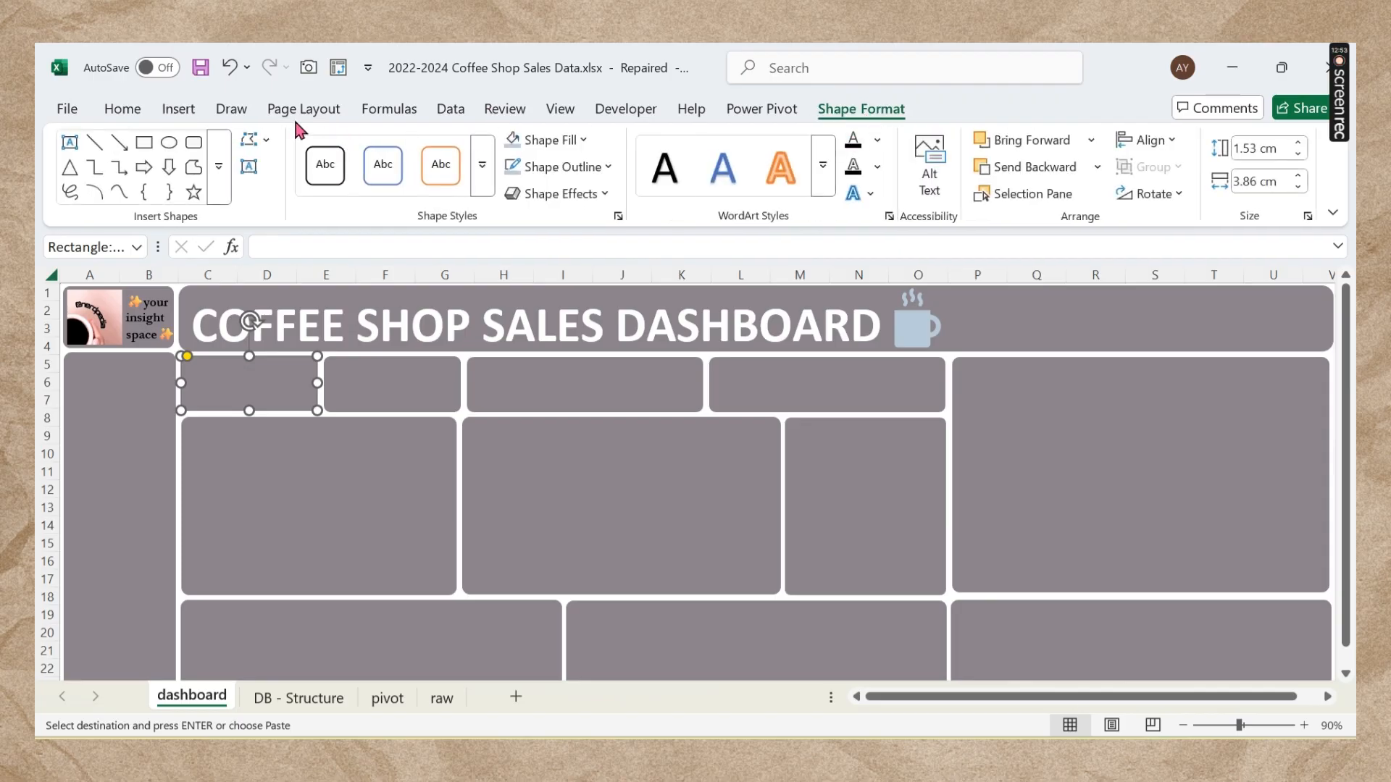
left_click(178, 109)
left_click(1107, 163)
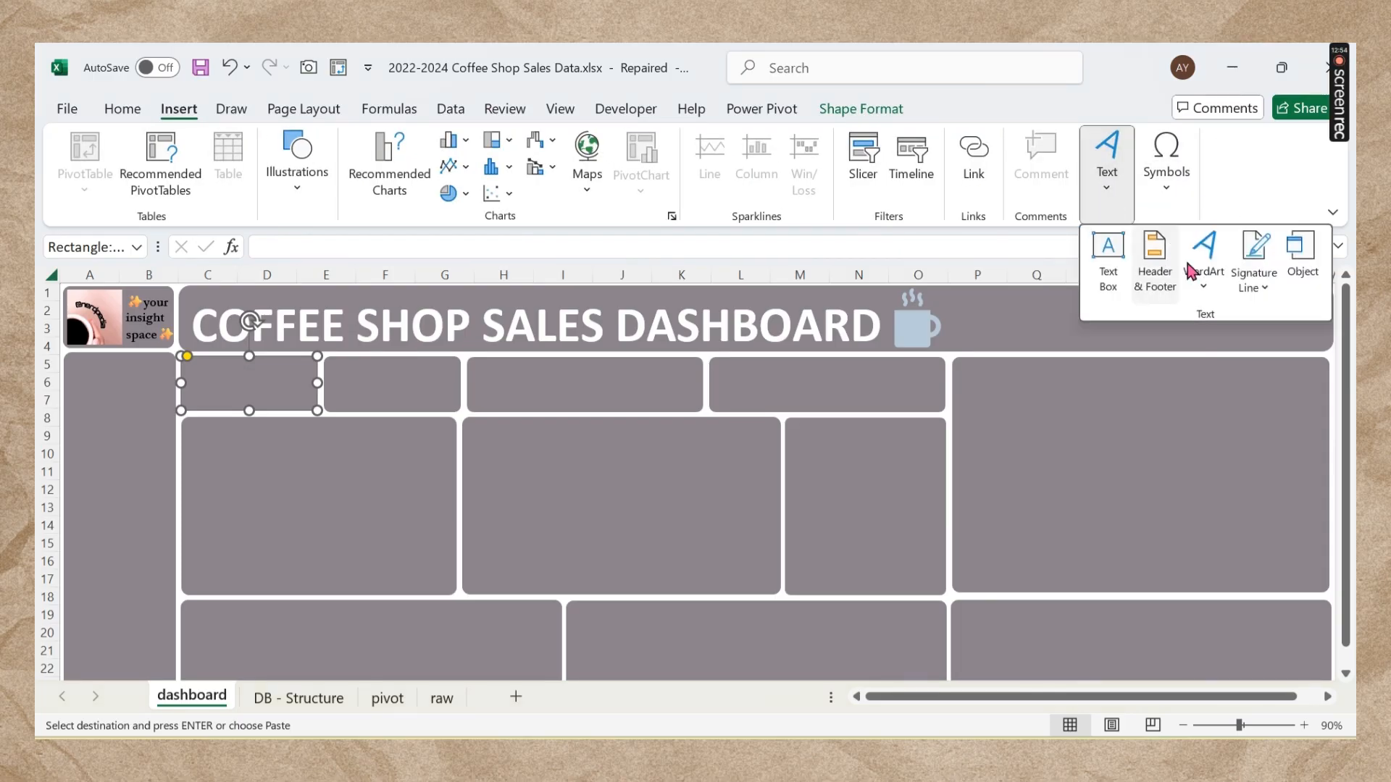
left_click(1108, 269)
scroll(462, 482, "down", 5)
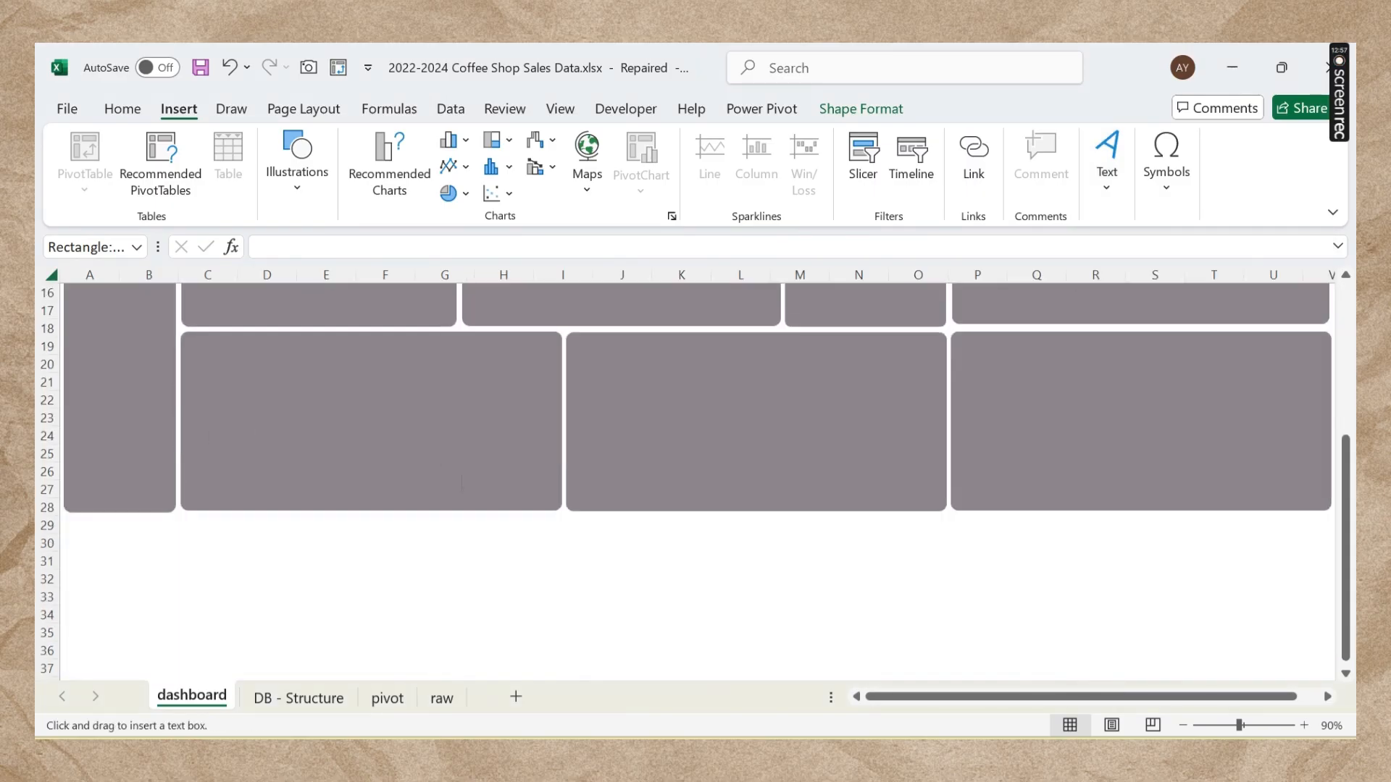
scroll(435, 500, "down", 2)
left_click(398, 466)
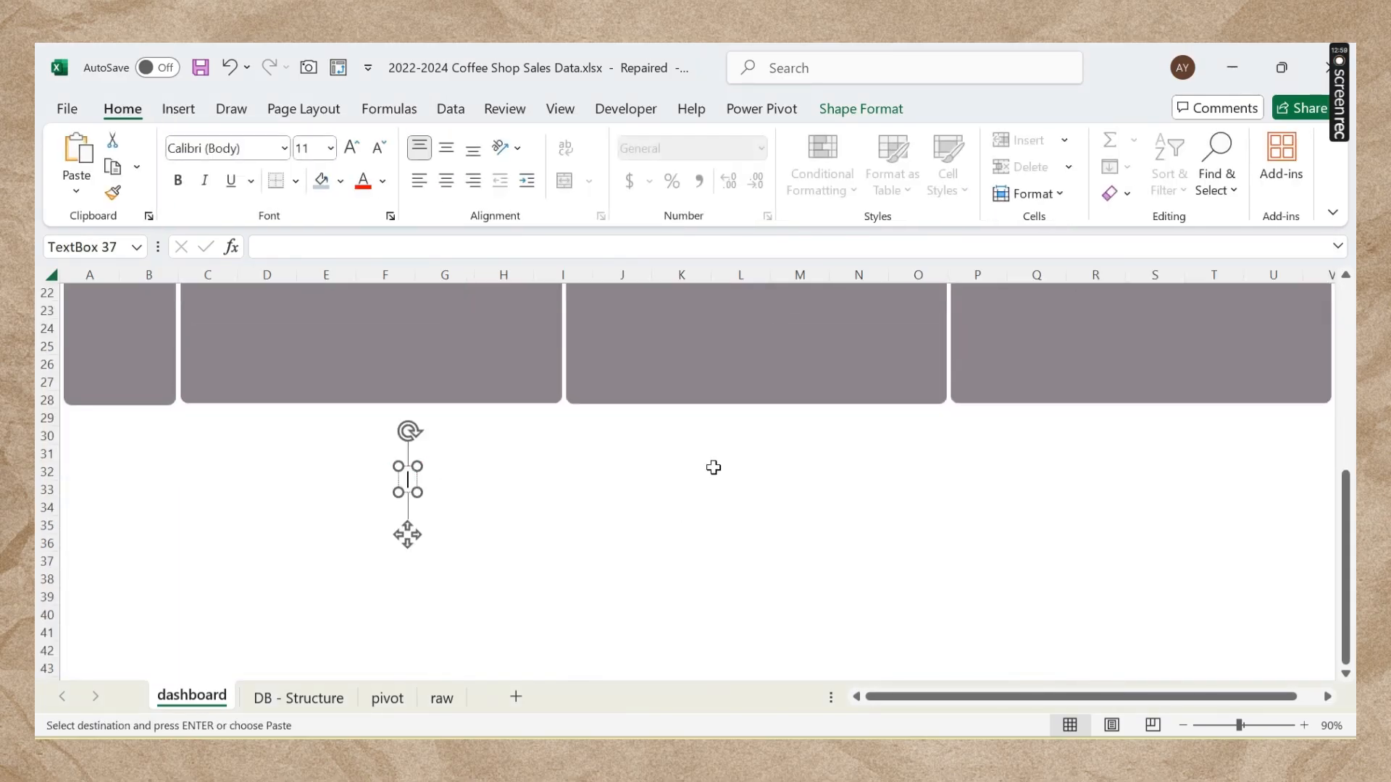
Step: Enter the label Transactions in the new text box
type("tOT")
key("BackSpace")
key("BackSpace")
key("BackSpace")
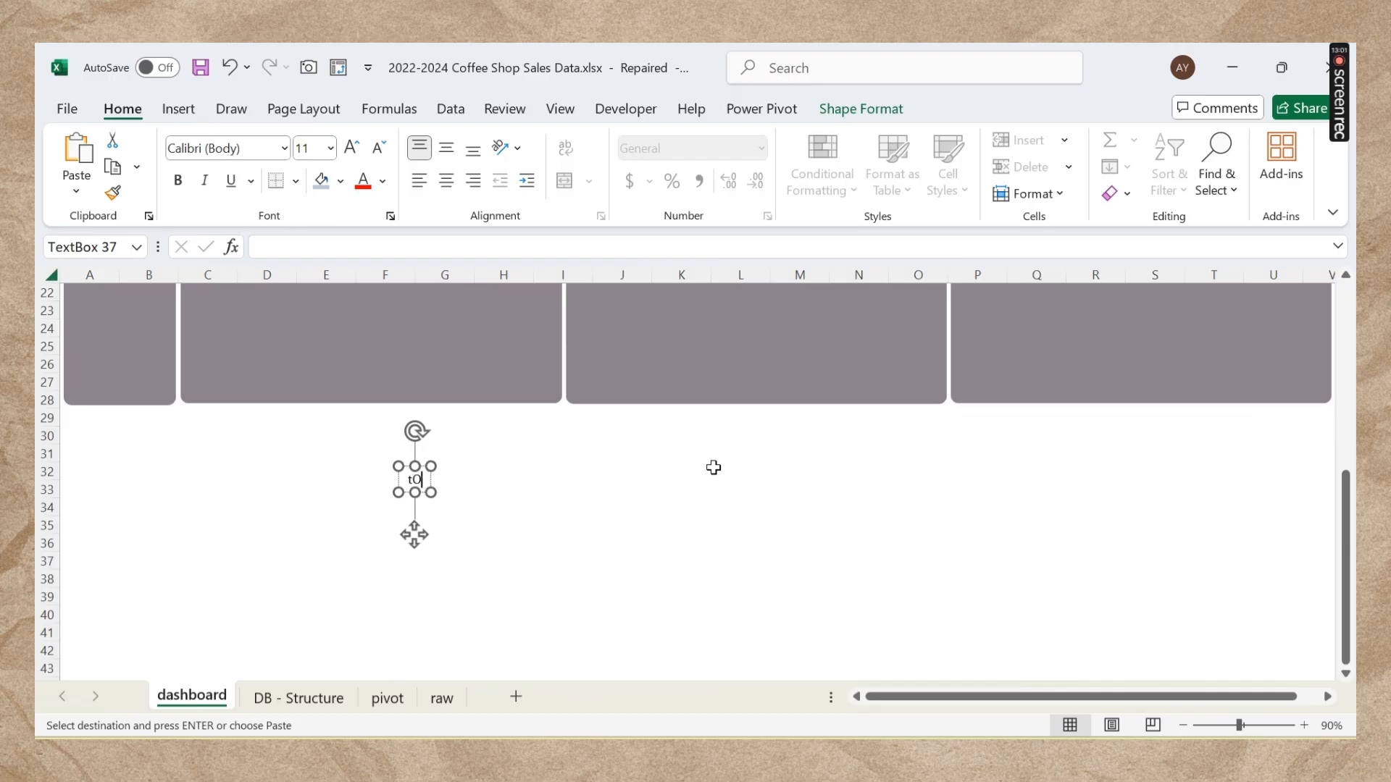
key("Caps_Lock")
type("Tra")
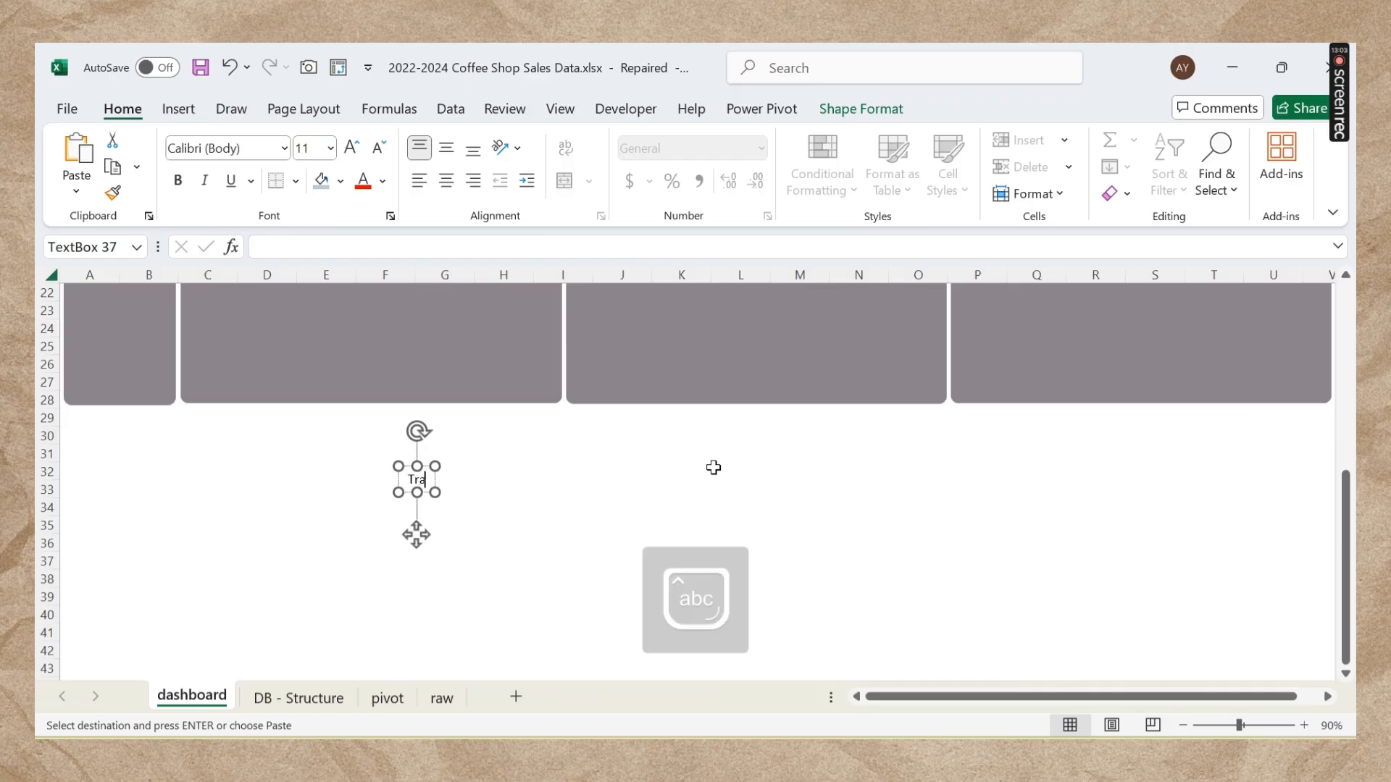
type("nsactions")
Step: Format the whole Transactions label as bold with font size 12
key("ctrl+a")
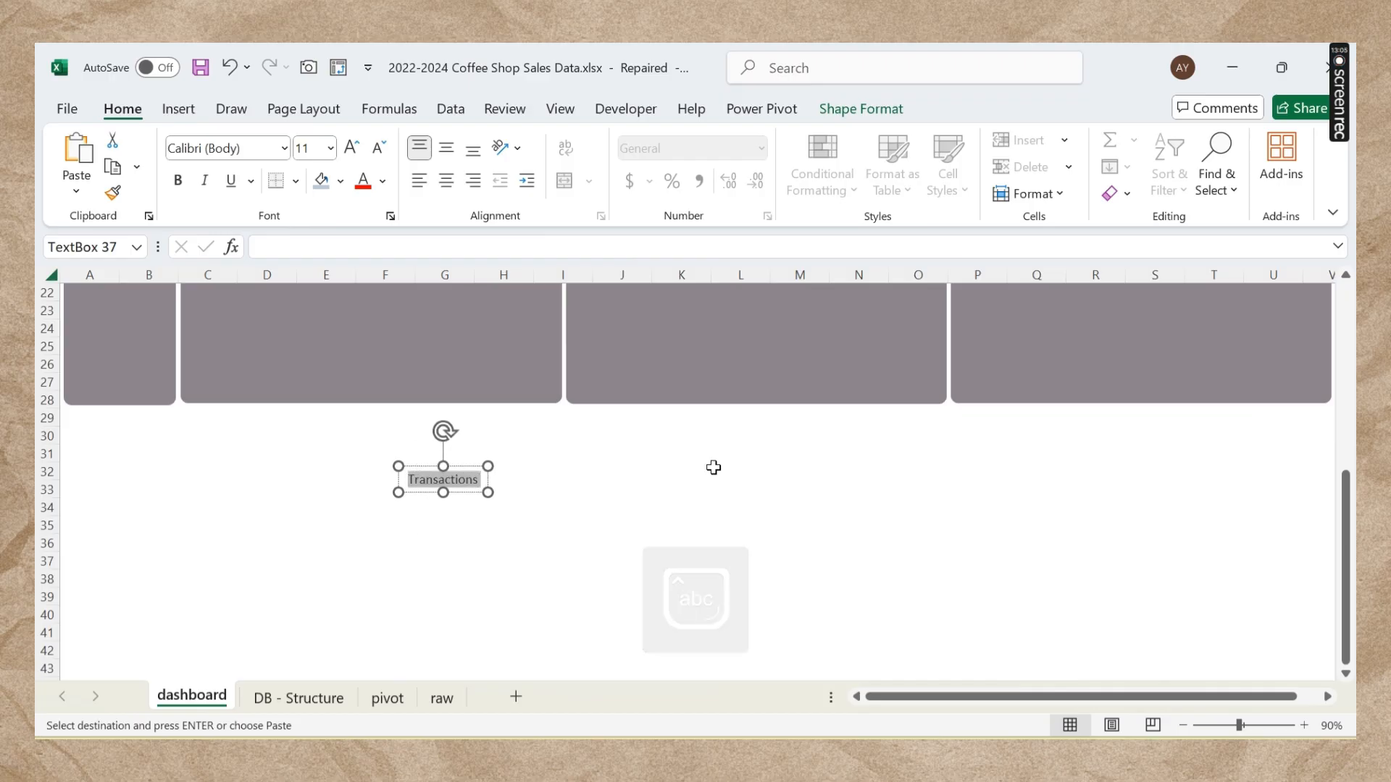
key("ctrl+b")
left_click(382, 181)
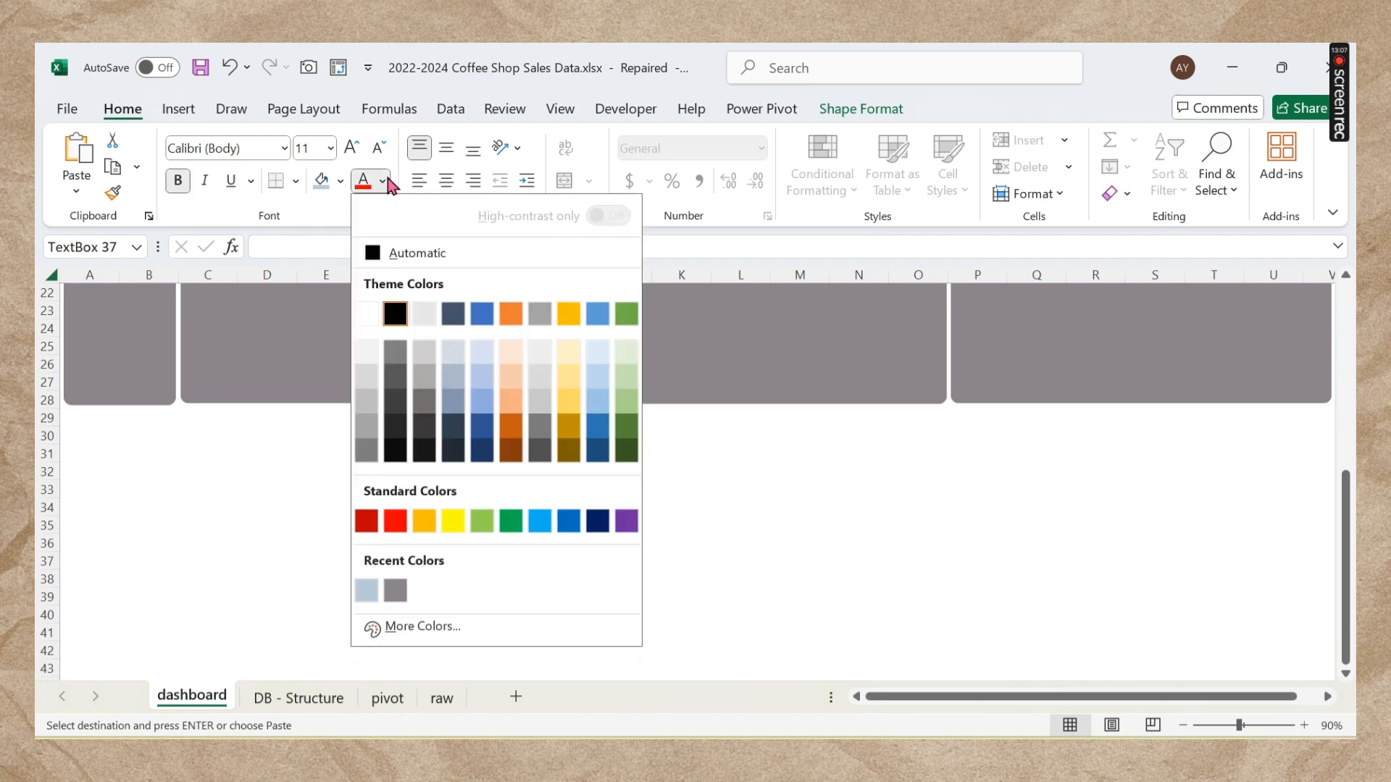
key("Escape")
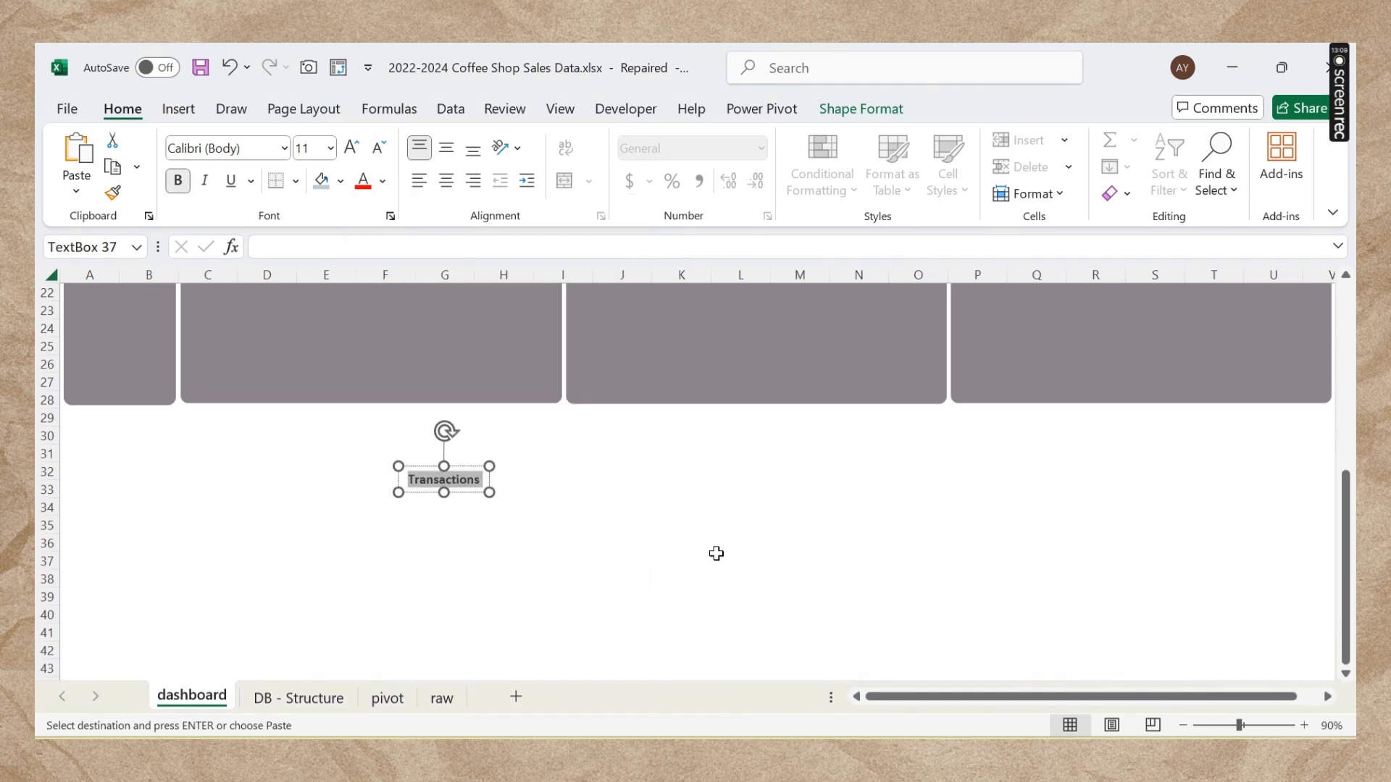
left_click(330, 148)
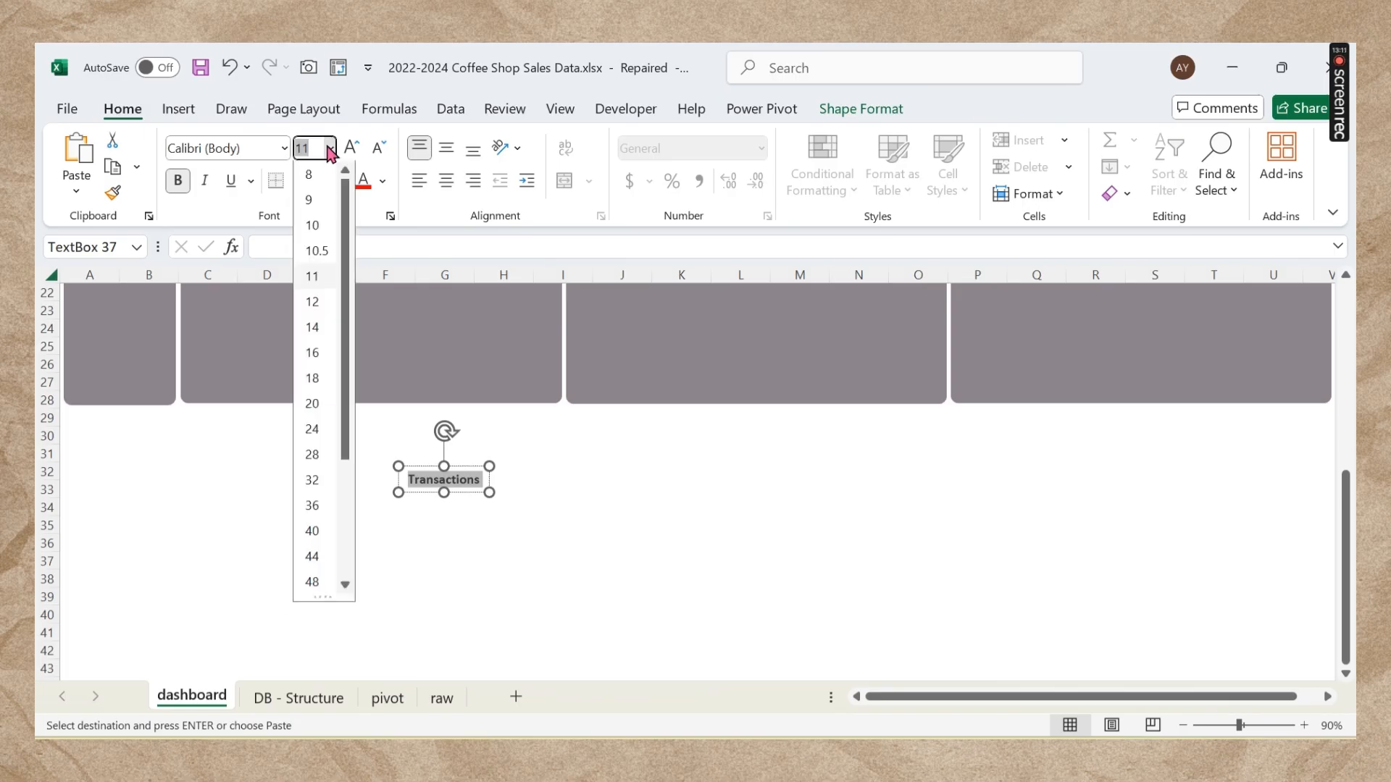
left_click(312, 308)
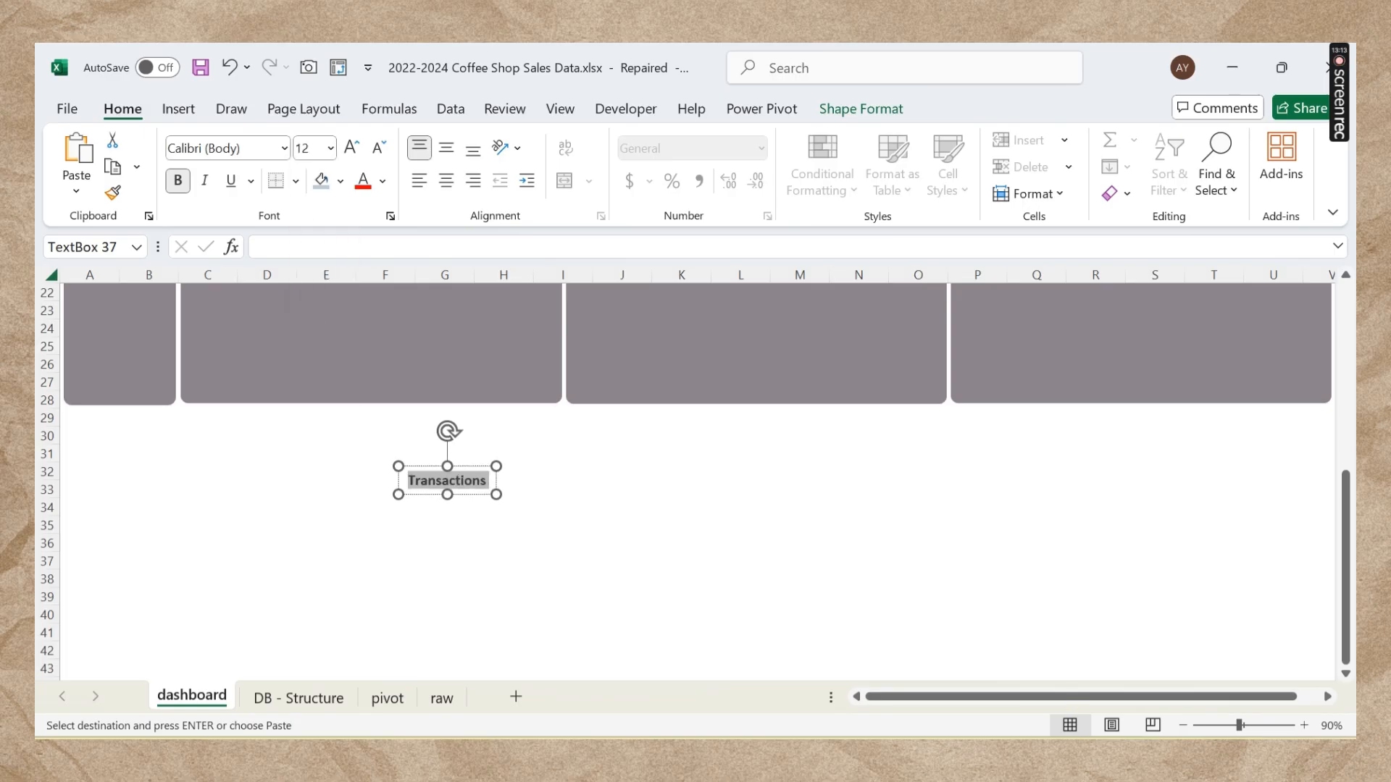
Step: Look up the peach shade in AdobeColor-aesthetic 1.jpeg and enter its hex code #F2CEAE as the Transactions label's custom font color
left_click(801, 615)
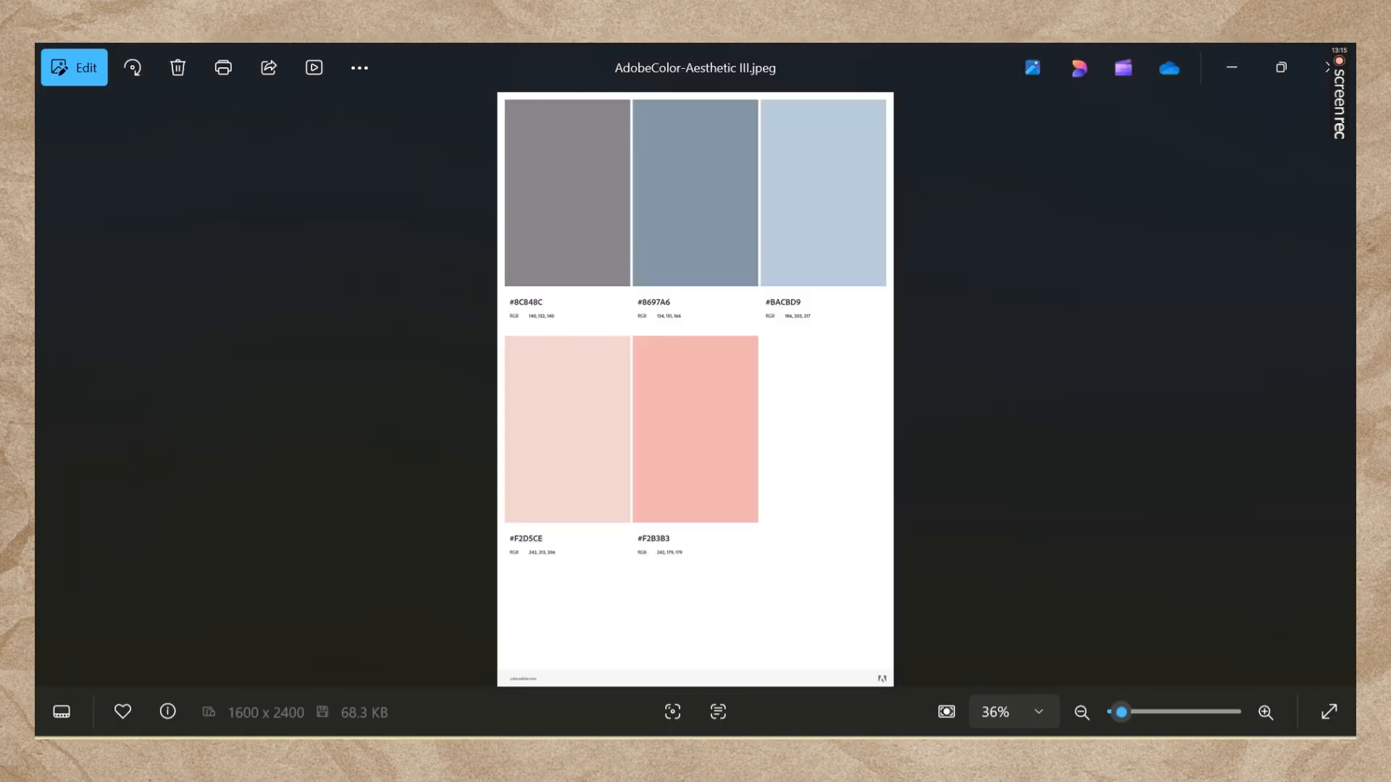
key("Left")
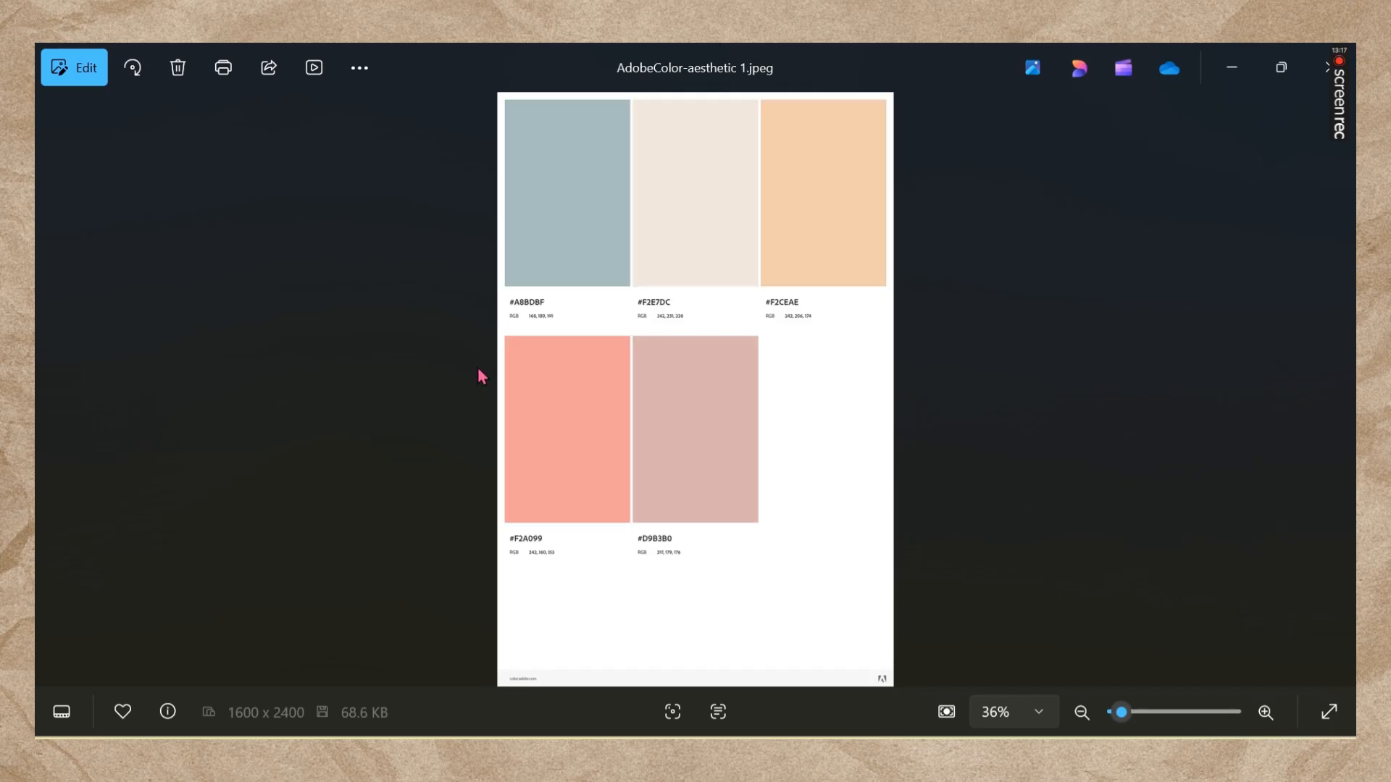
key("Right")
key("Left")
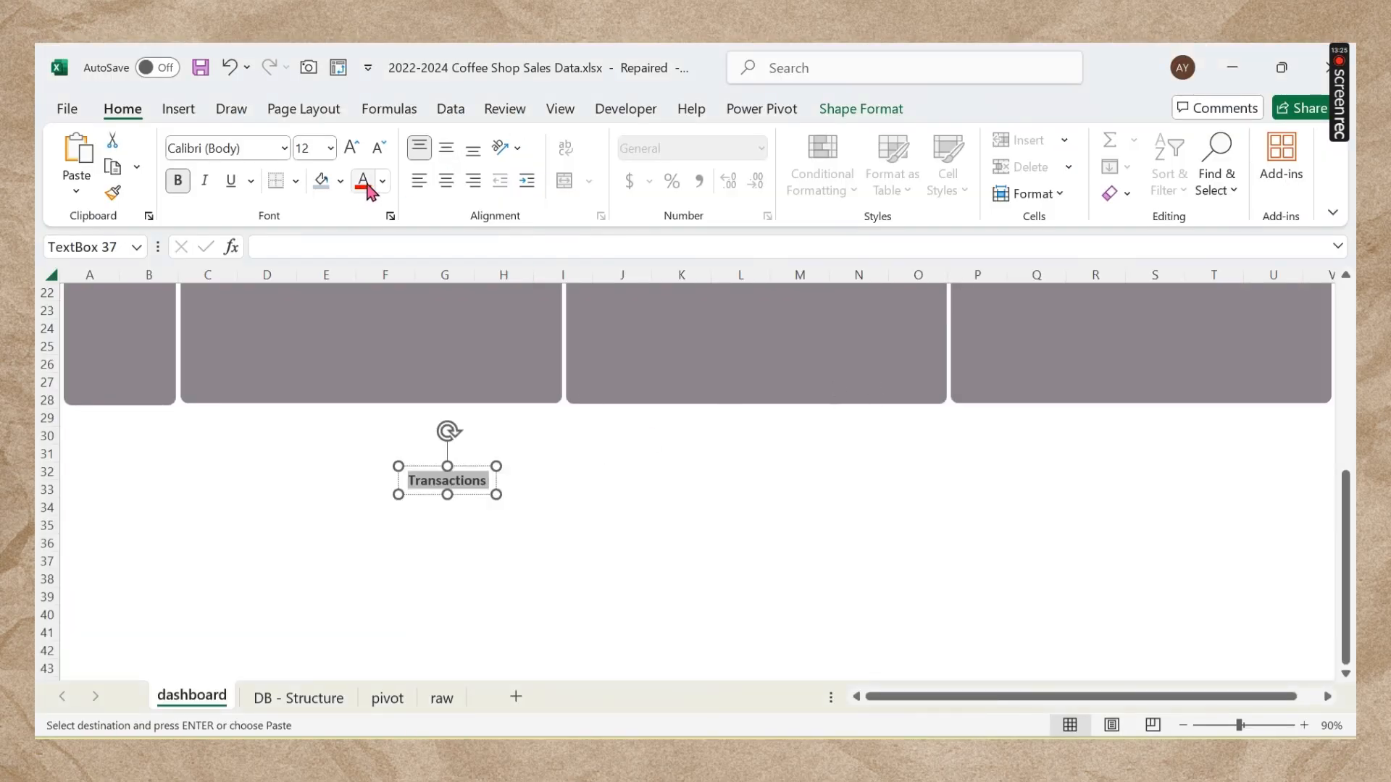
left_click(382, 180)
left_click(395, 625)
left_click(460, 319)
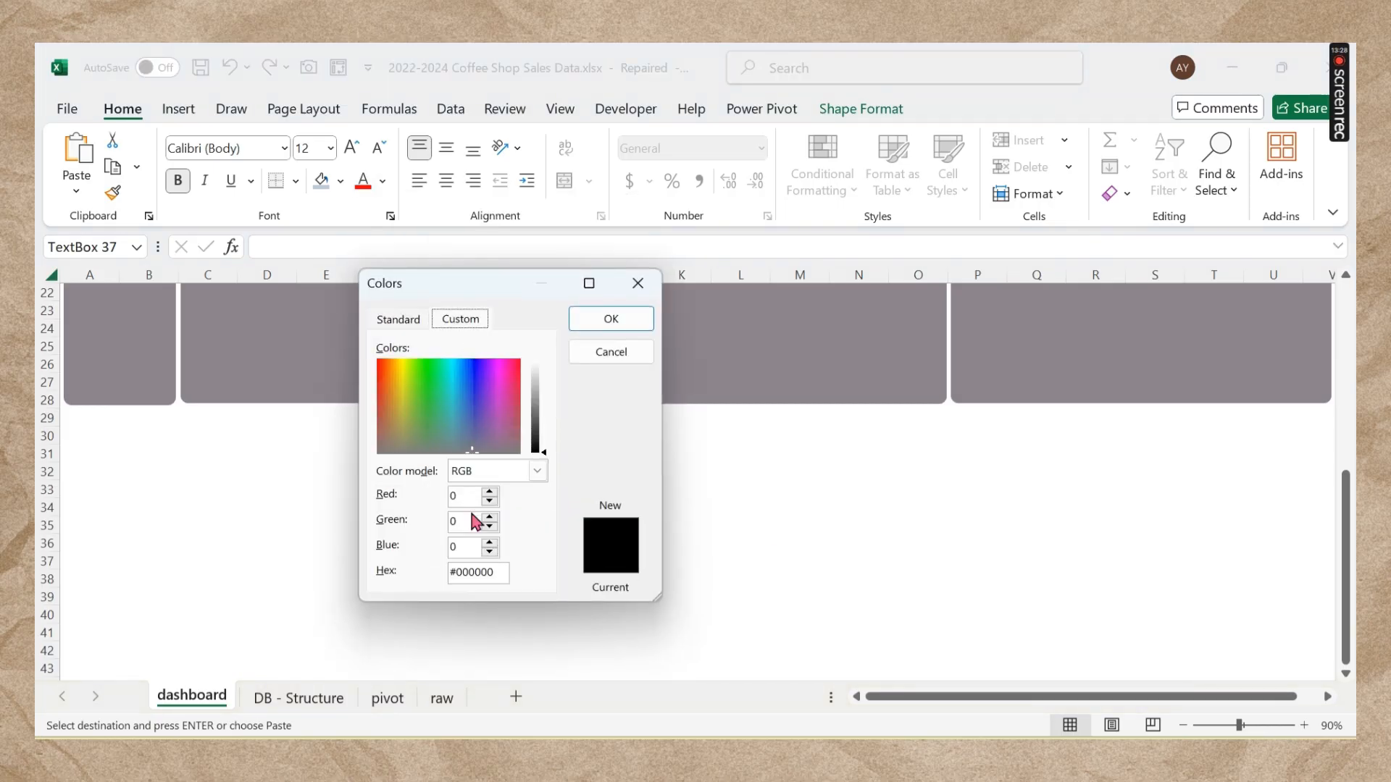
left_click_drag(500, 574, 344, 550)
type("#")
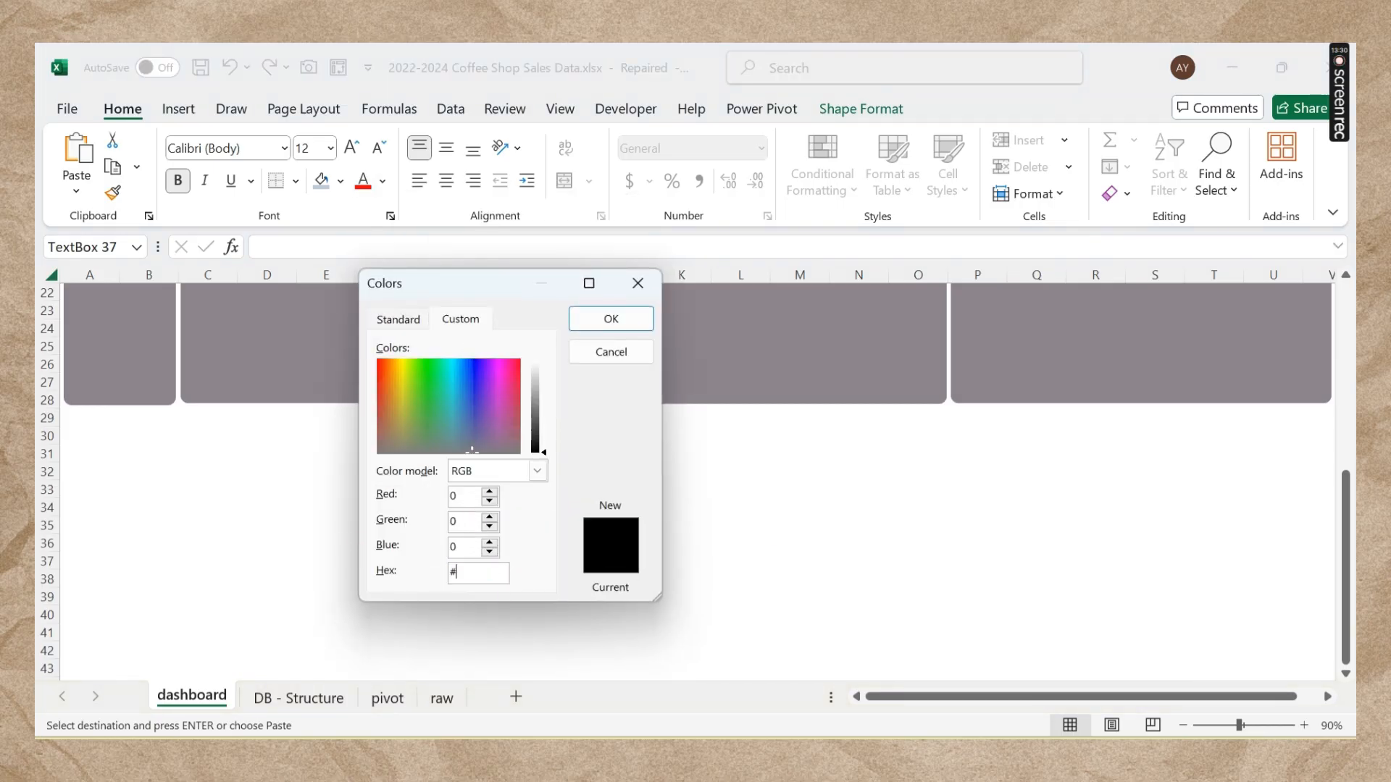
type("fe2ce")
type("4")
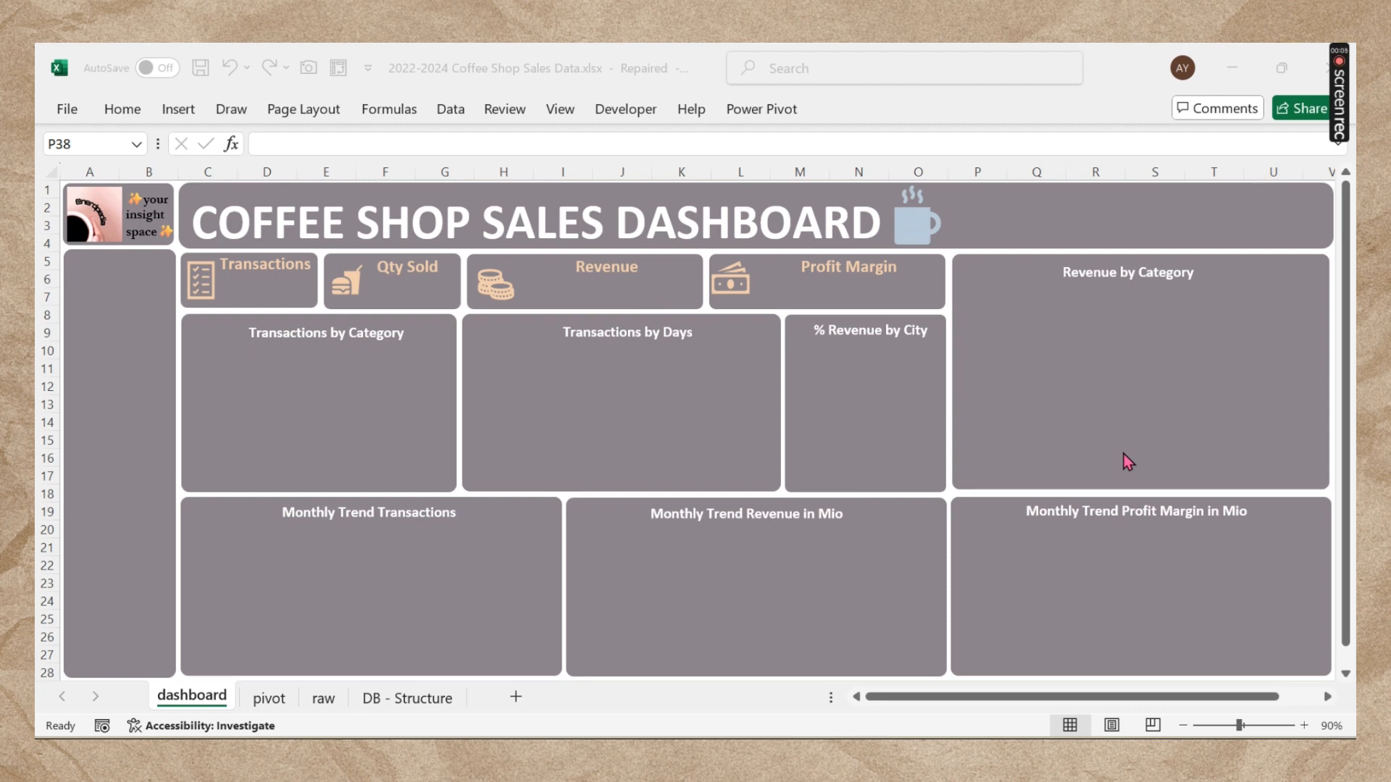
Step: Add TRANSACTION ID as a value field to the empty PivotTable on the pivot sheet
left_click(270, 697)
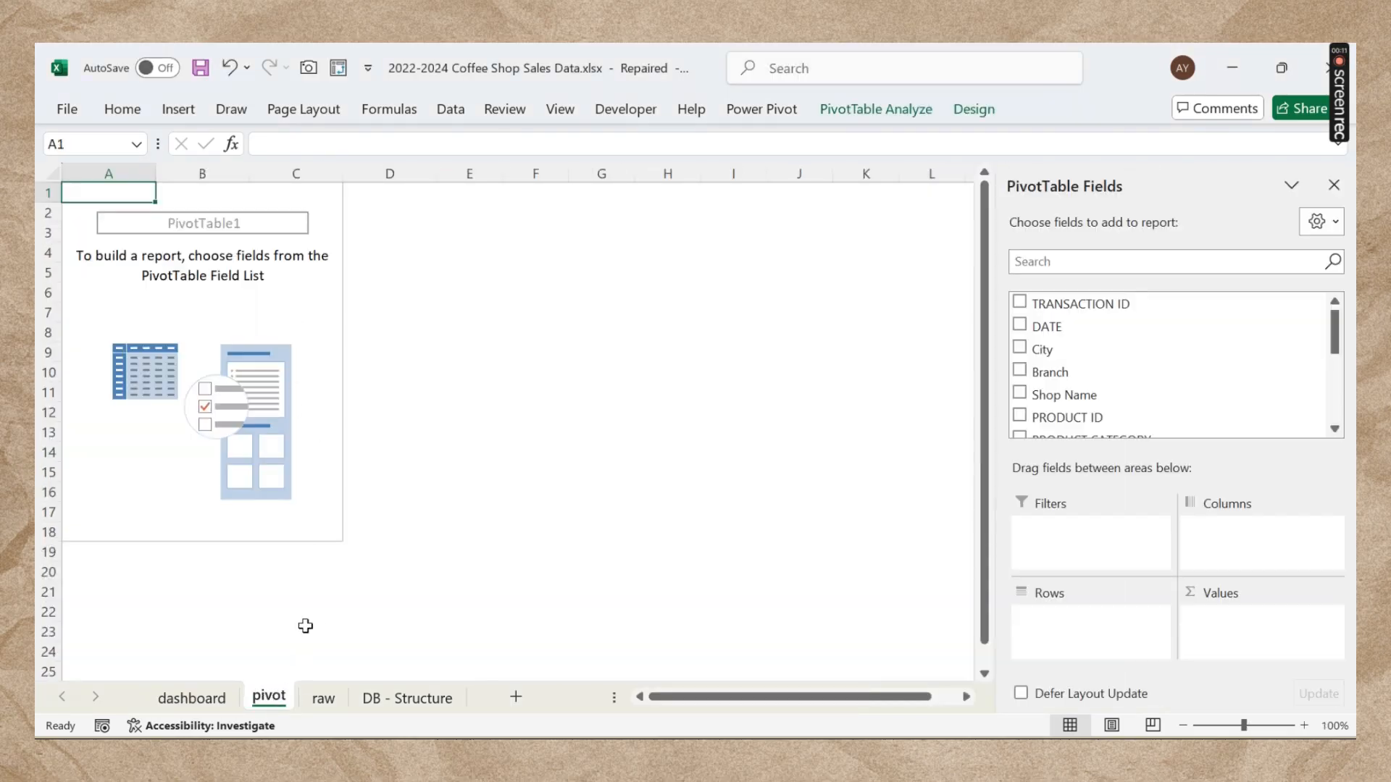
left_click(206, 697)
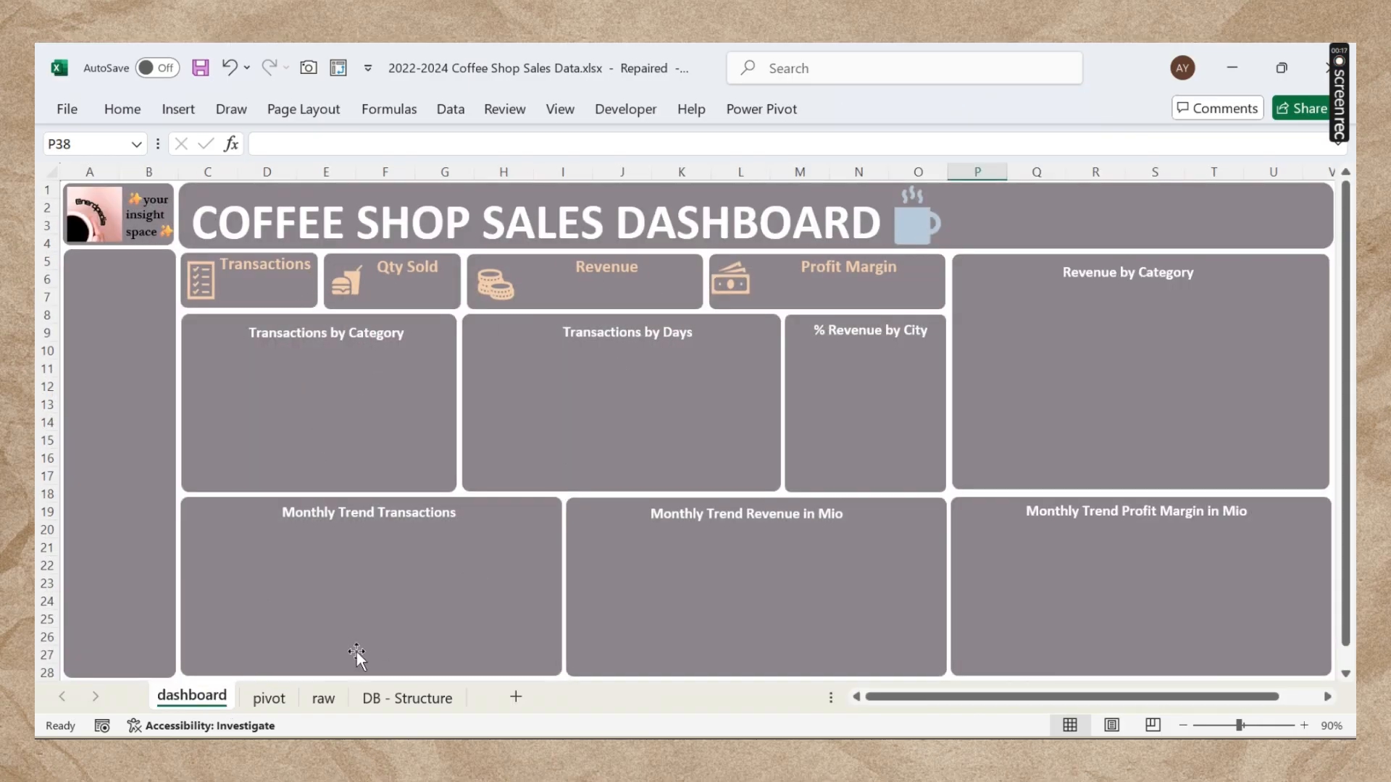
left_click(268, 697)
left_click(265, 272)
scroll(1192, 384, "down", 2)
scroll(1159, 340, "up", 2)
right_click(1130, 305)
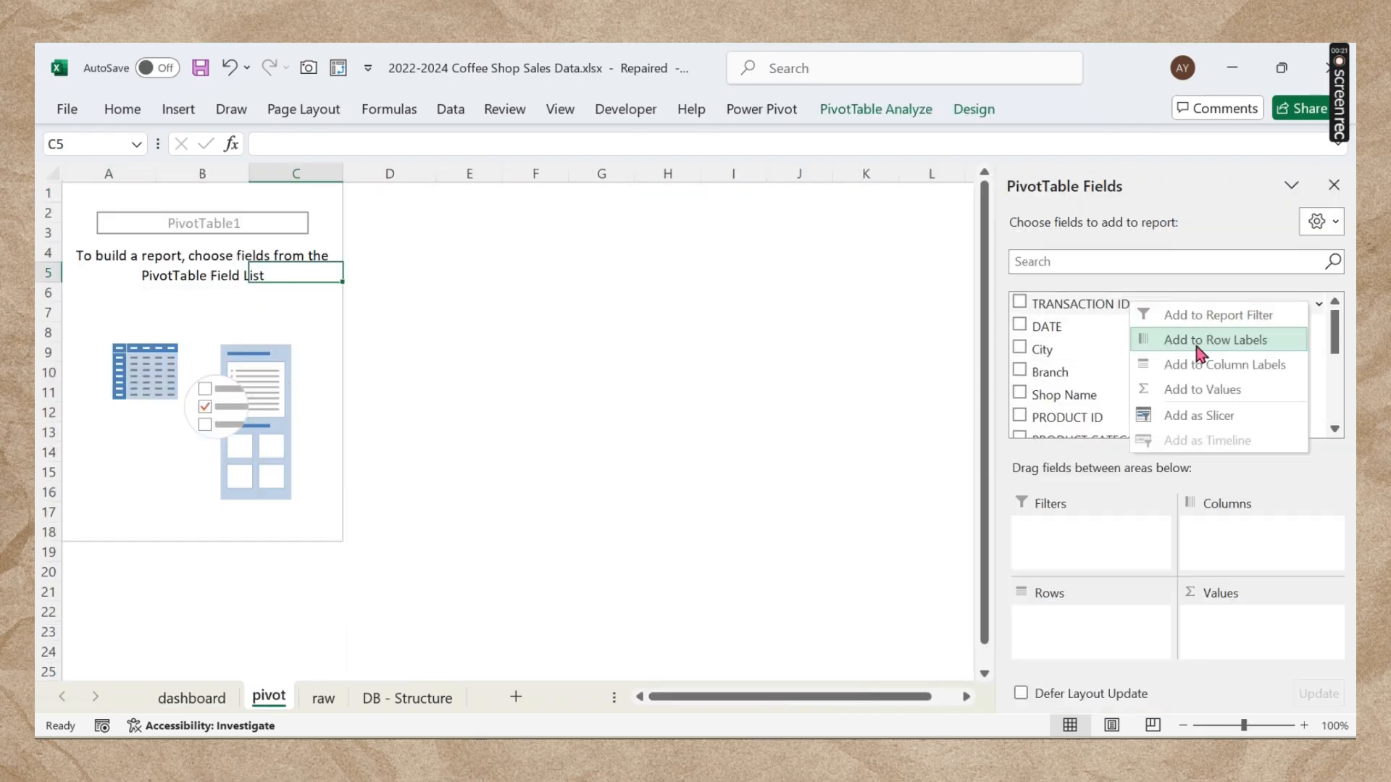
left_click(1198, 389)
Step: Add QTY SOLD, REVENUE and PROFIT MARGIN to the PivotTable as value fields
scroll(1142, 360, "down", 2)
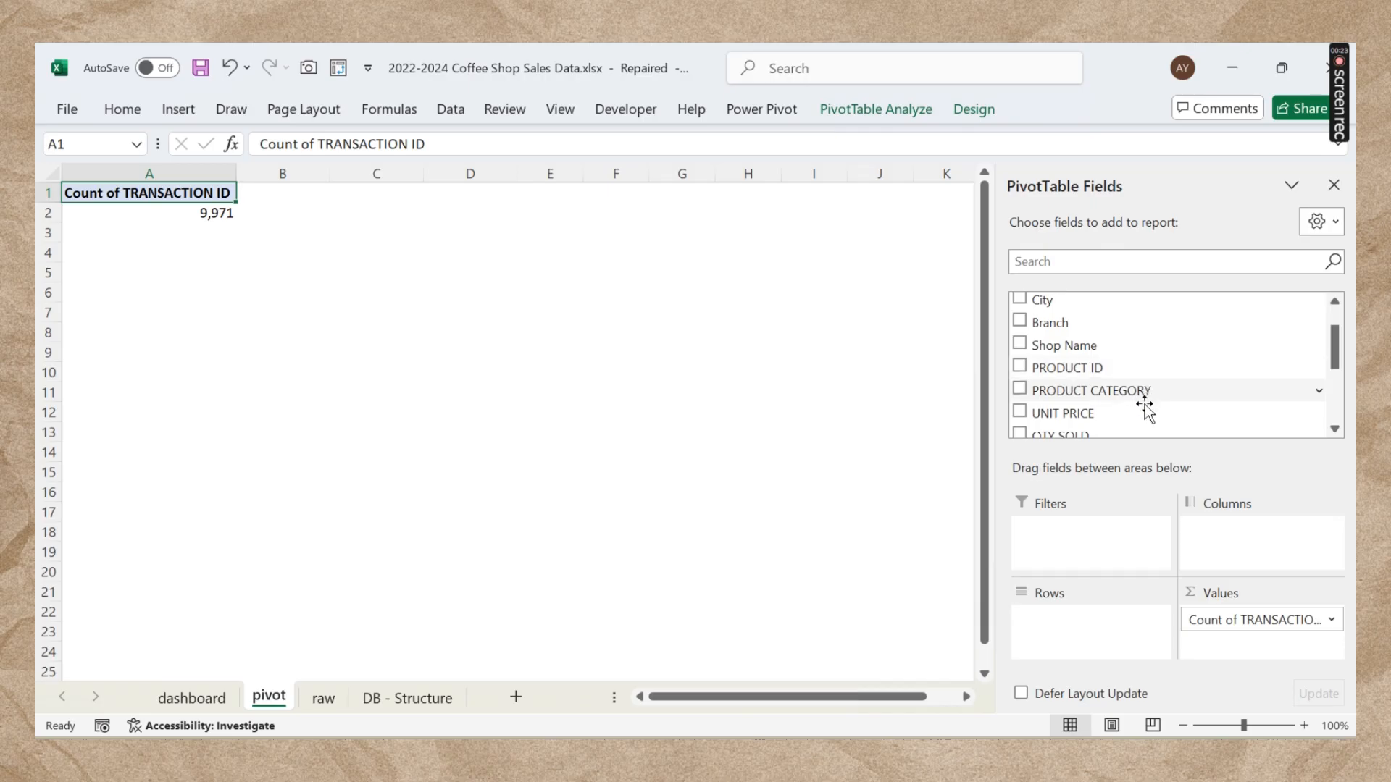
scroll(1142, 394, "down", 2)
right_click(1143, 394)
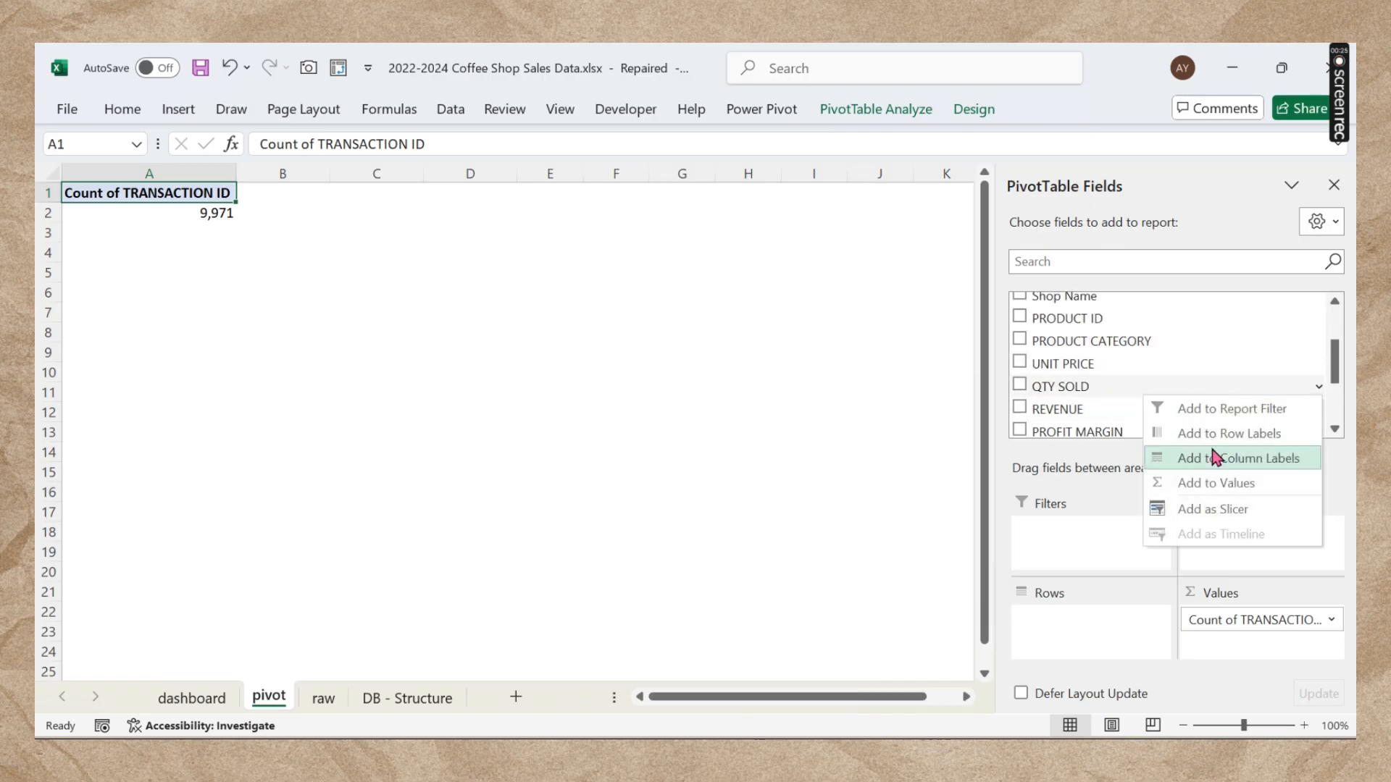
left_click(1217, 482)
right_click(1095, 410)
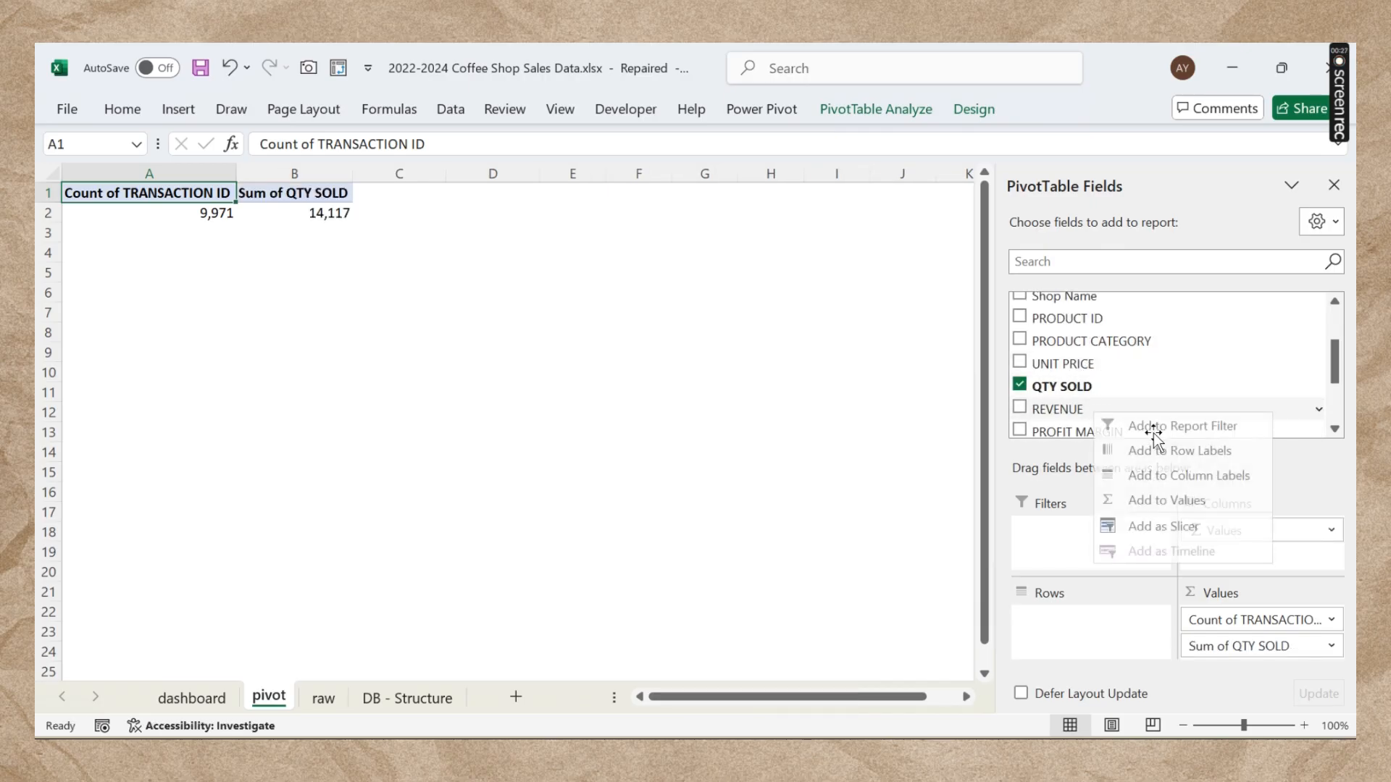
left_click(1148, 500)
right_click(1125, 432)
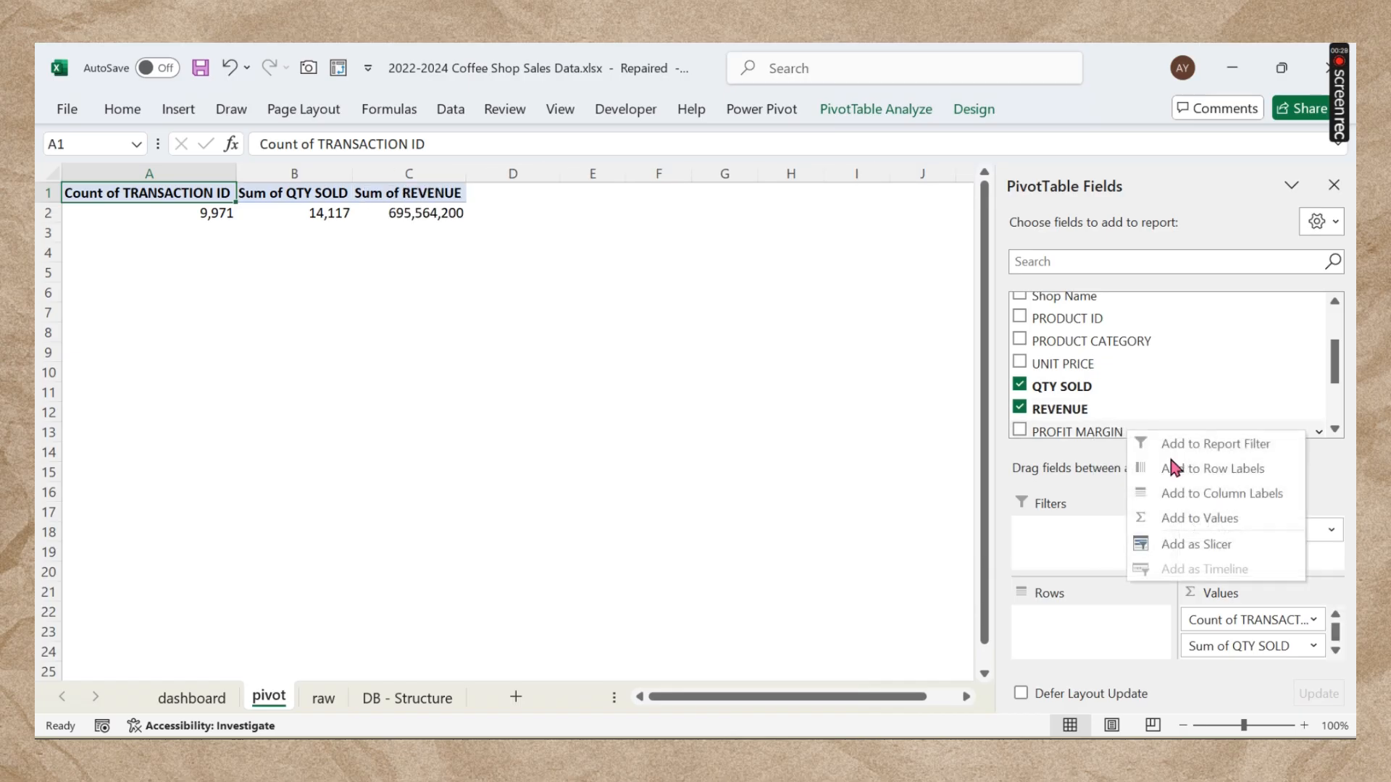
left_click(1211, 518)
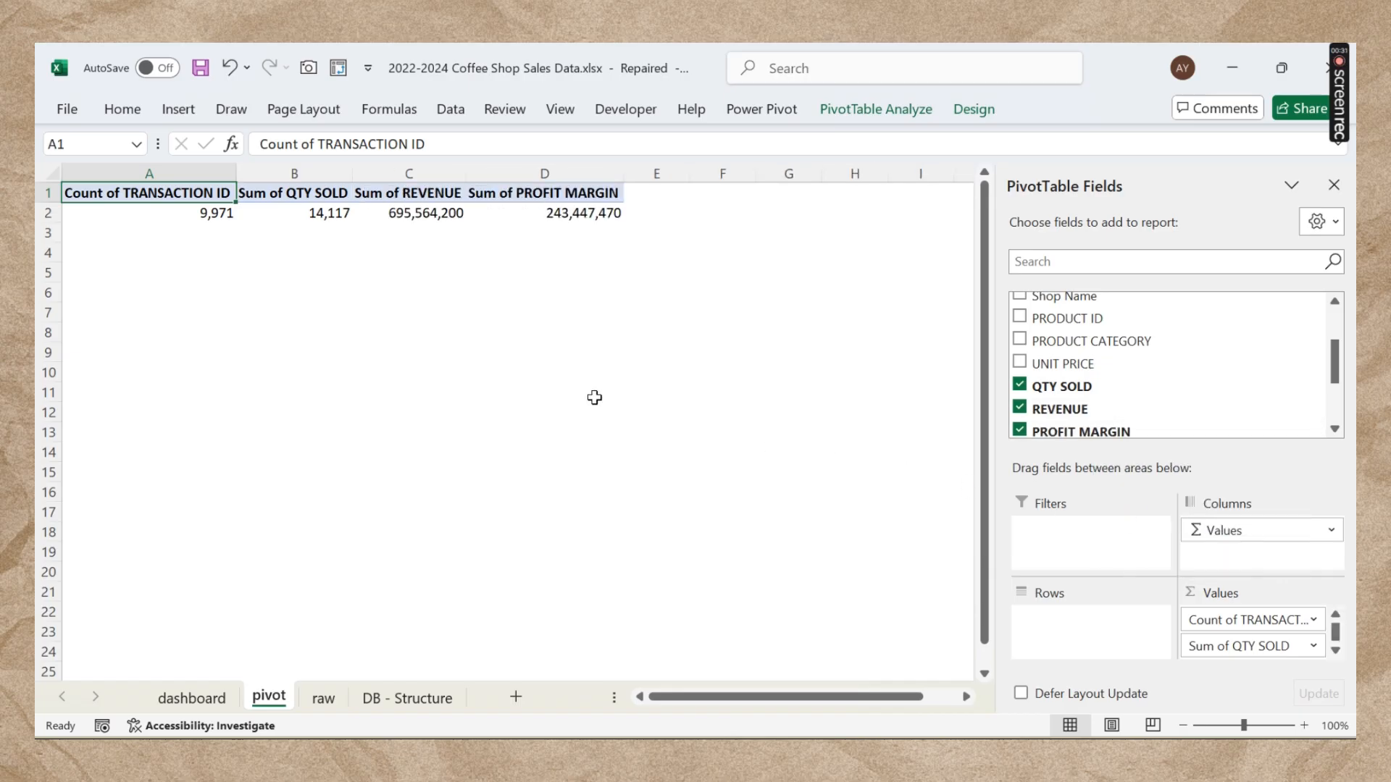
Step: Rename the PivotTable's Count of TRANSACTION ID header as Transactions
left_click(301, 287)
left_click(205, 210)
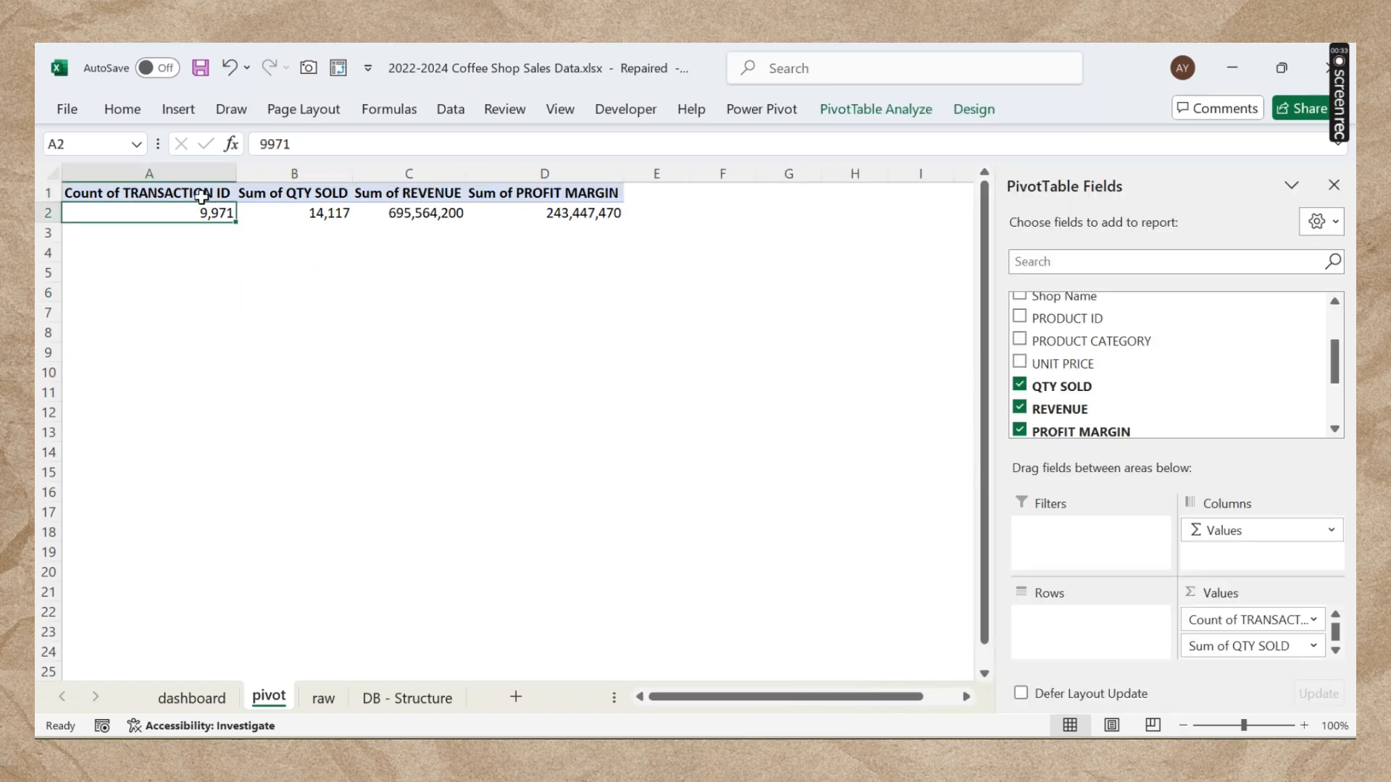
left_click(206, 197)
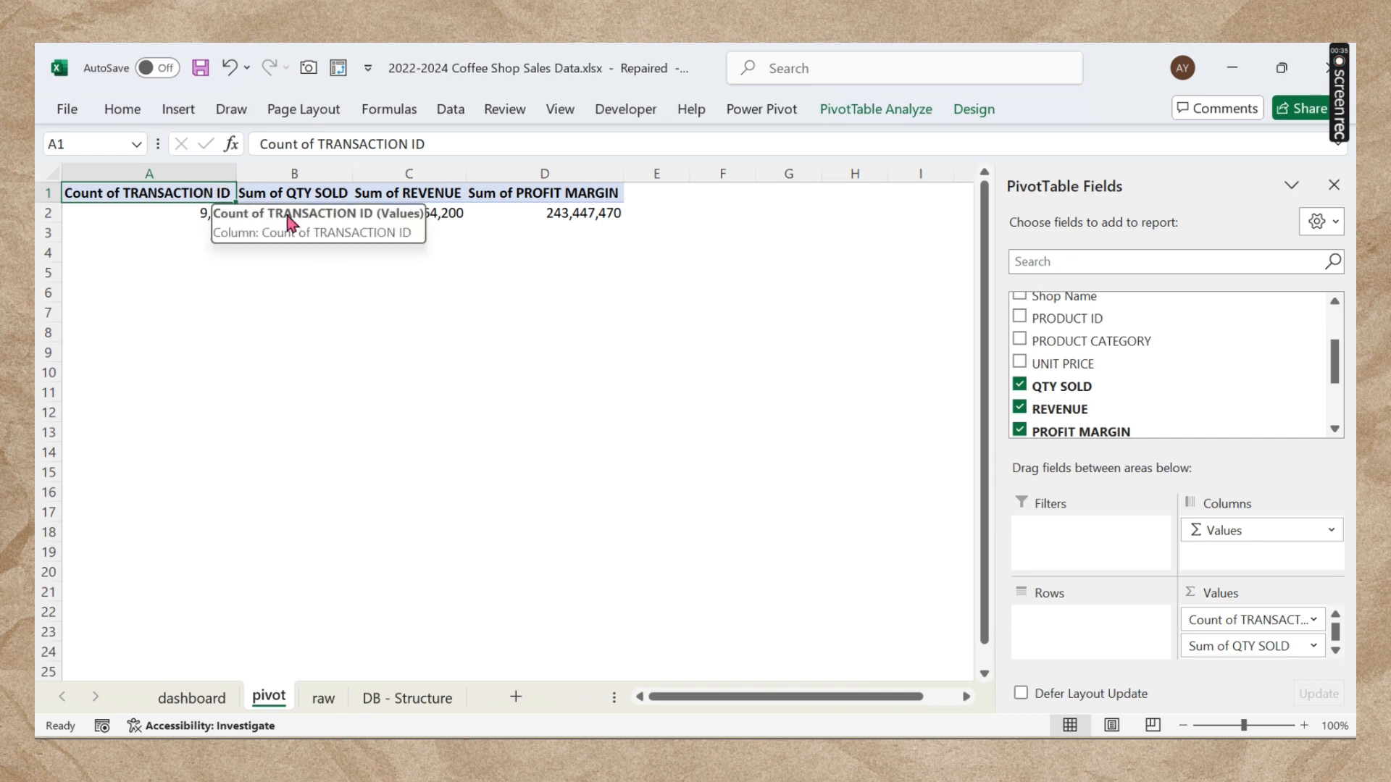
type("Transactions")
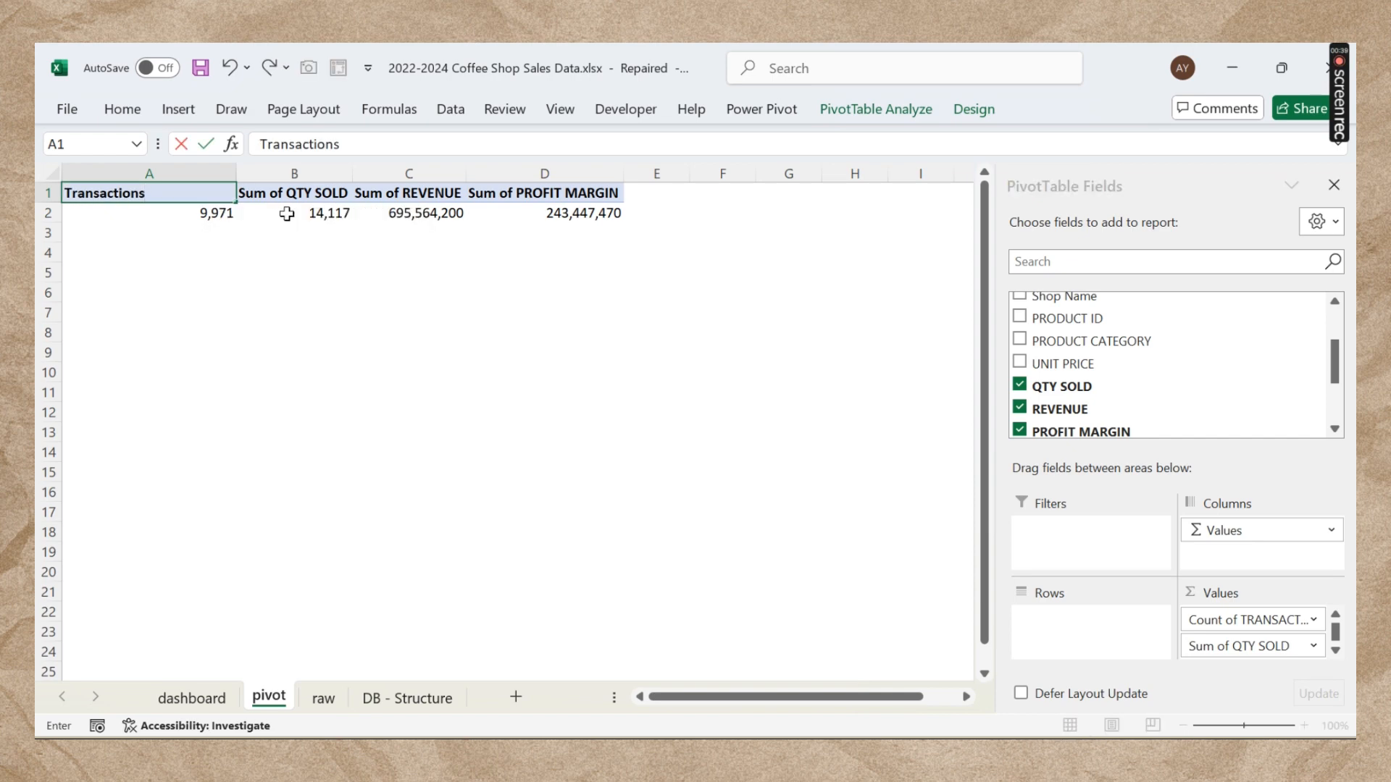
key("Return")
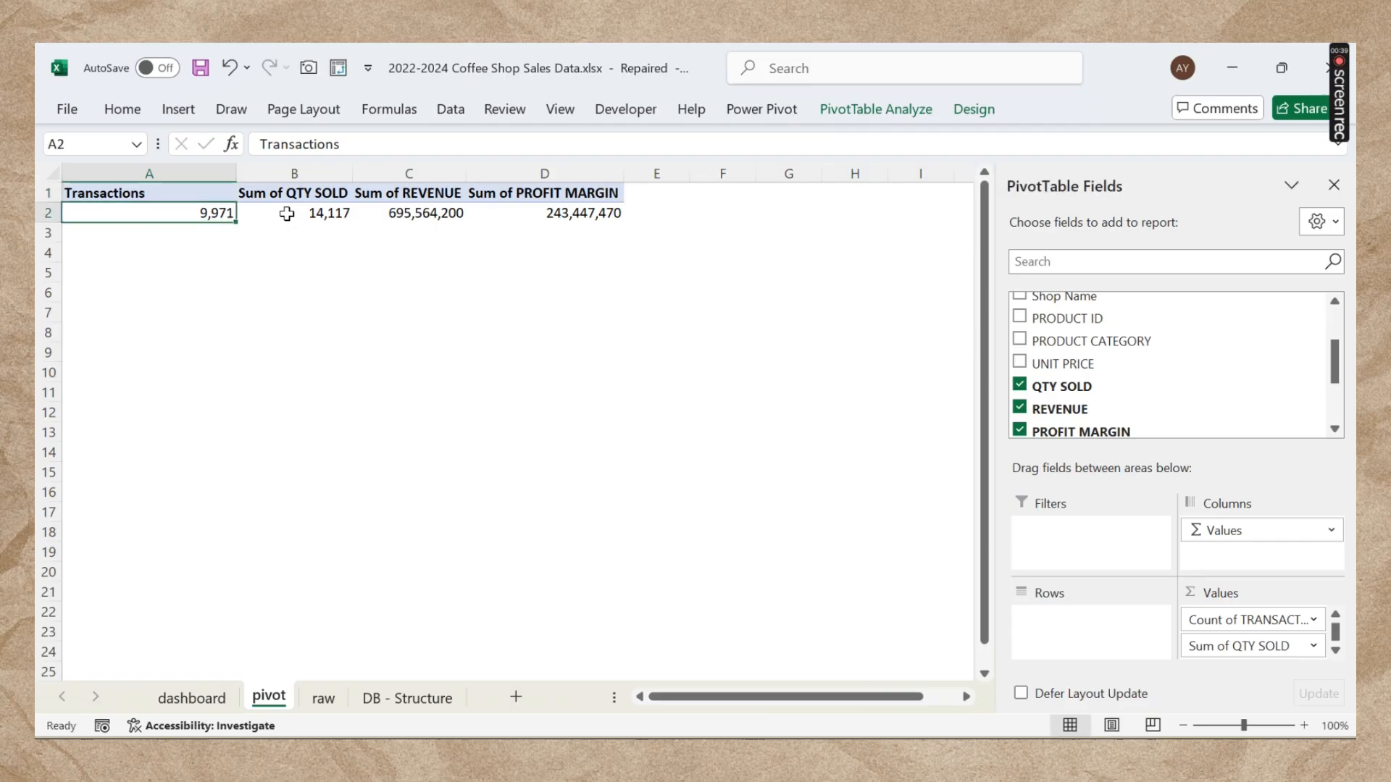
Step: Rename the PivotTable's Sum of QTY SOLD header as Qty Sold
key("Up")
key("Right")
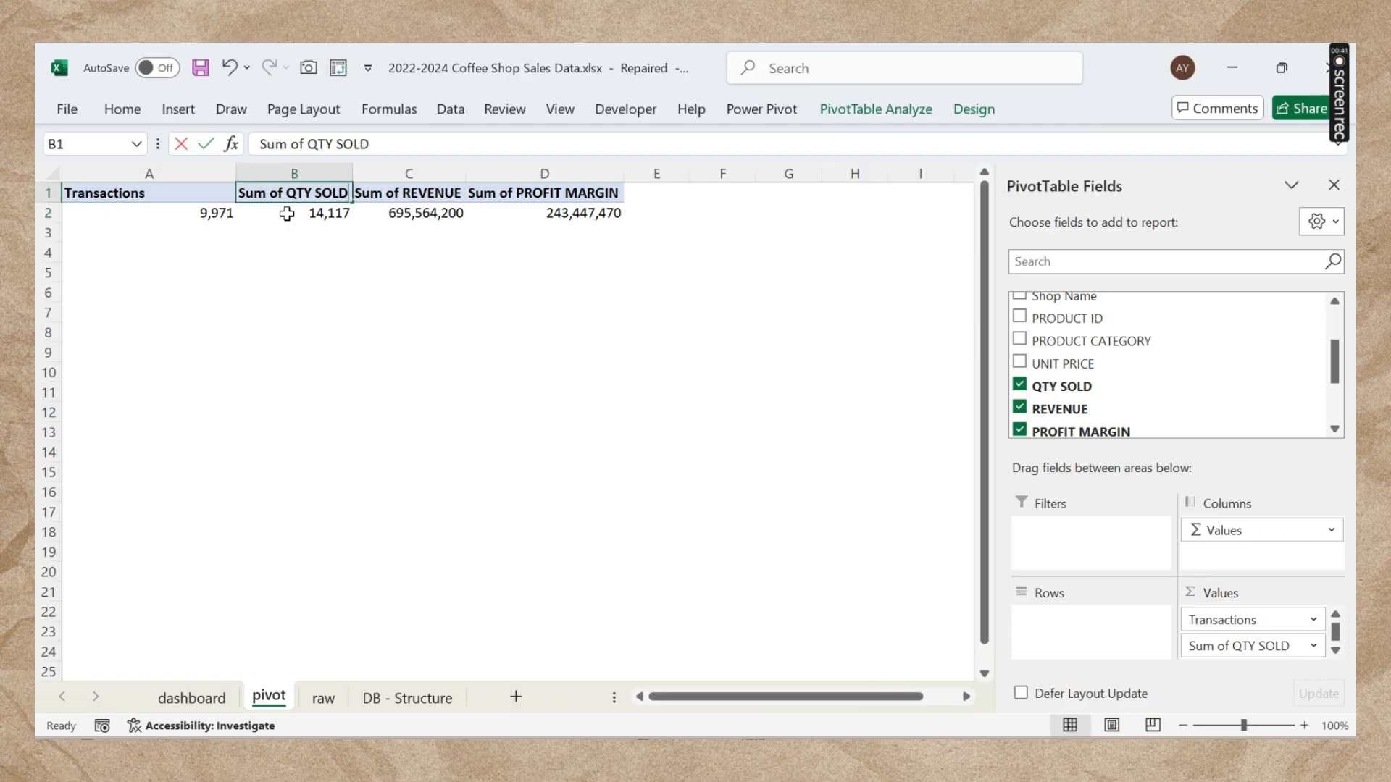
type("Qty Sold")
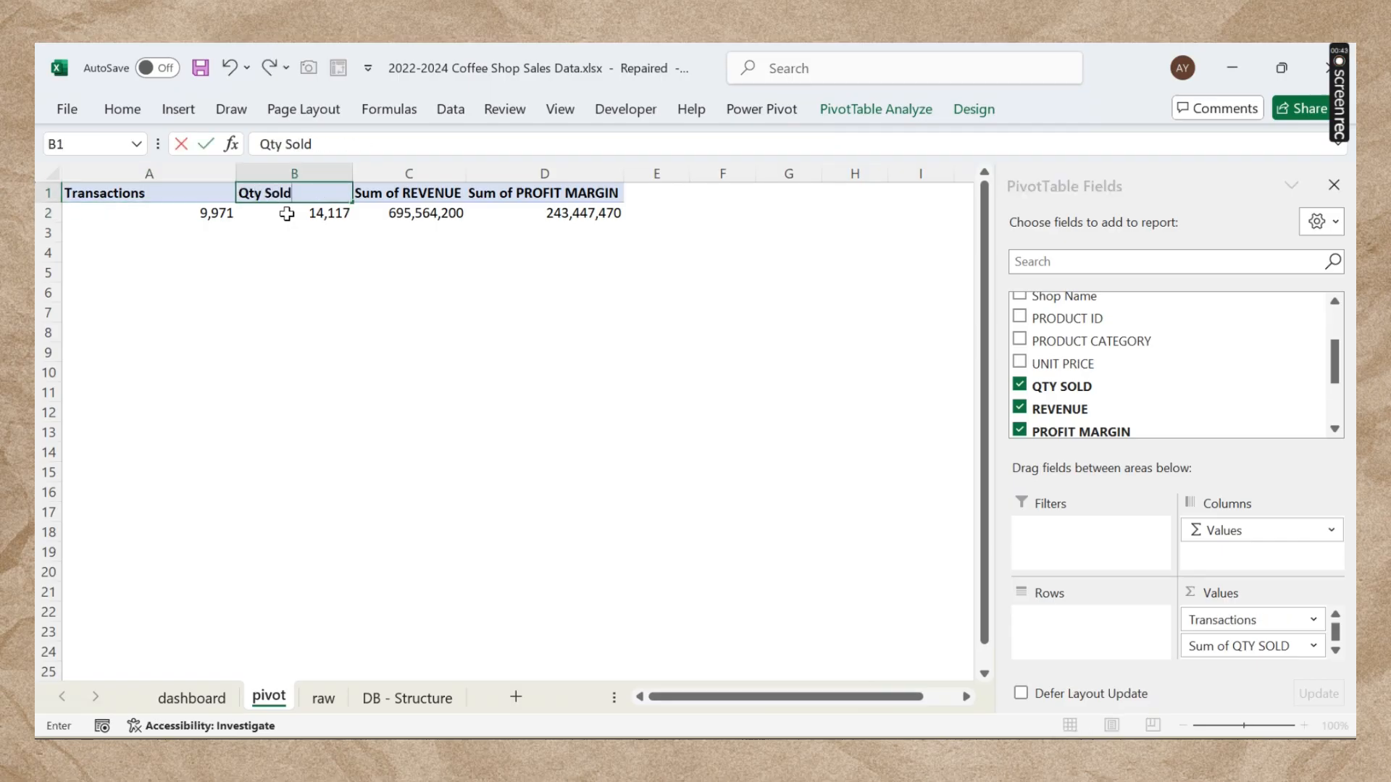
key("Return")
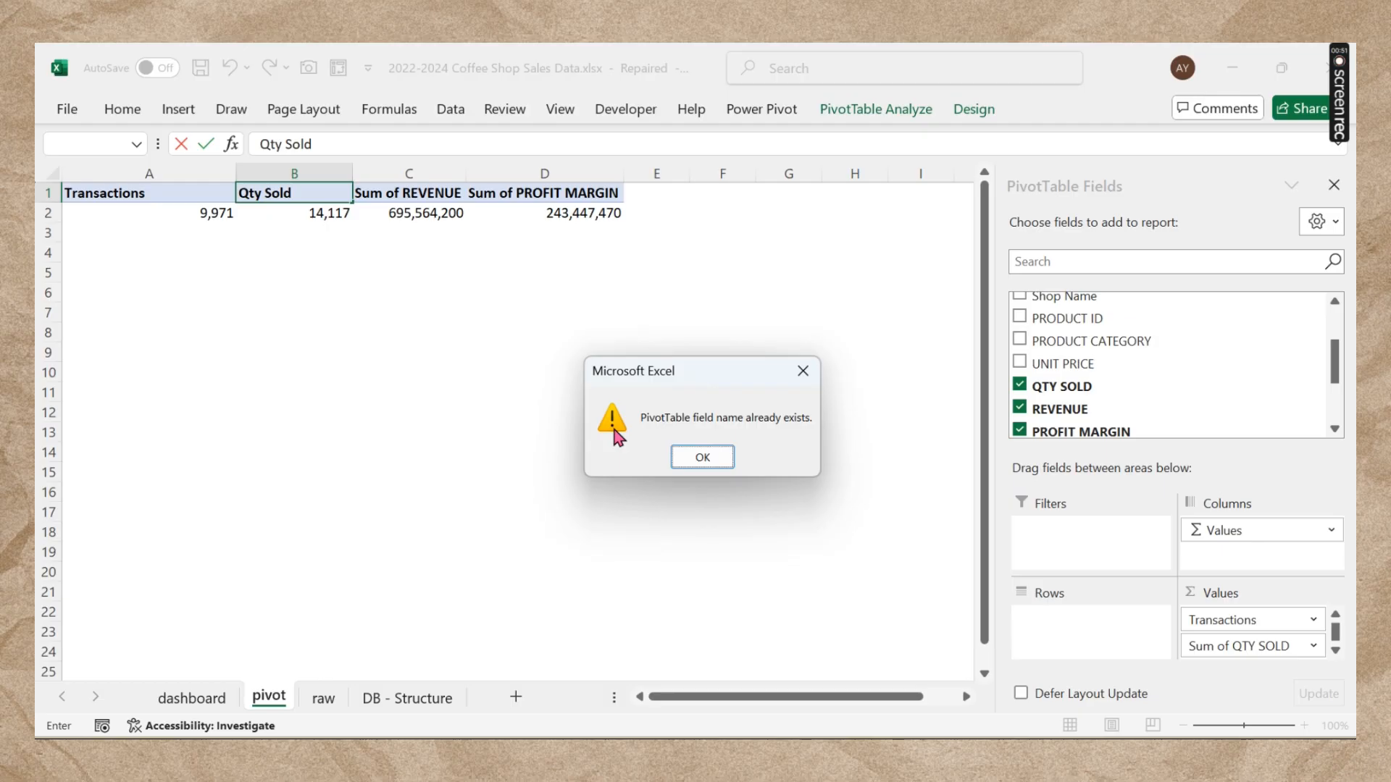
key("Return")
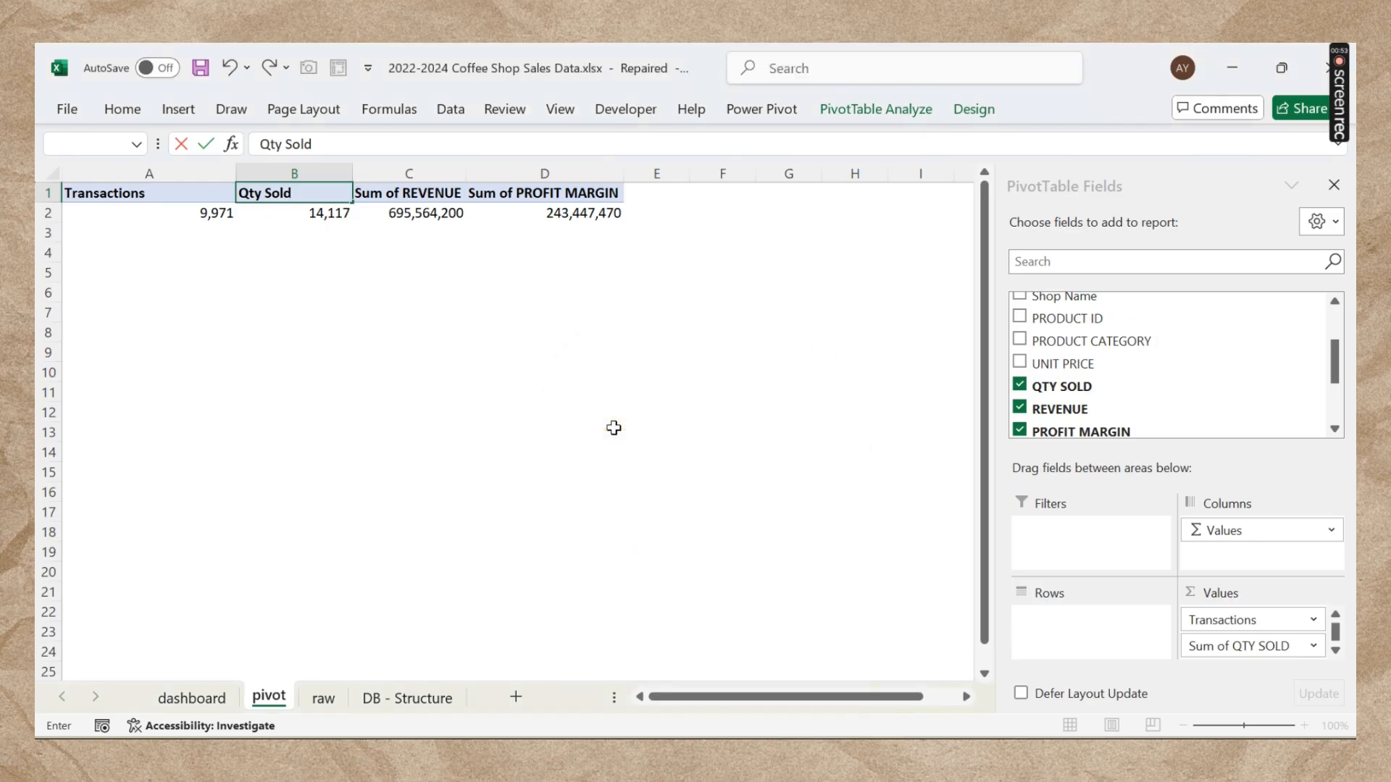
key("Return")
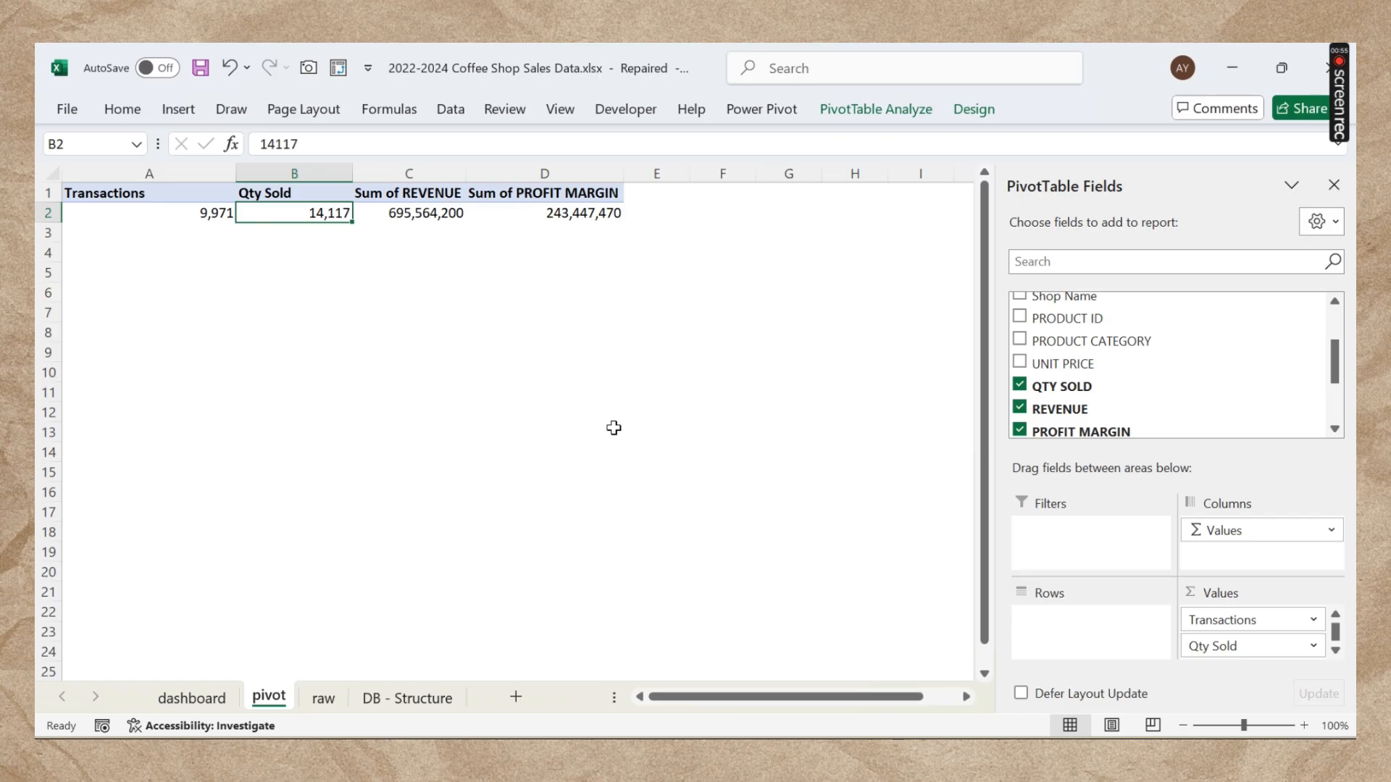
Step: Rename the PivotTable's Sum of REVENUE header as Revenue, correcting the misspelled entry
key("Up")
key("Right")
type("Re")
type("vnue")
key("BackSpace")
key("BackSpace")
key("BackSpace")
type("e")
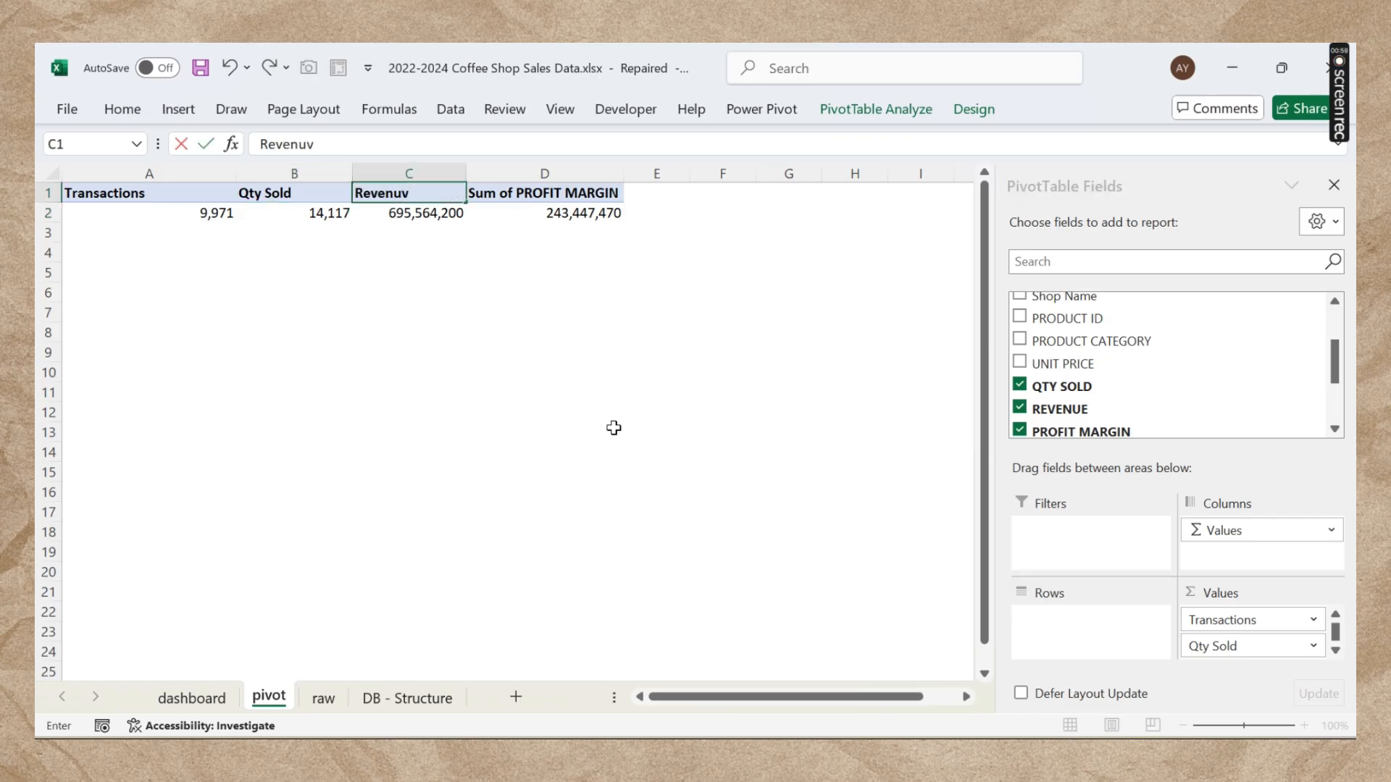
type("nuve")
key("Return")
key("Up")
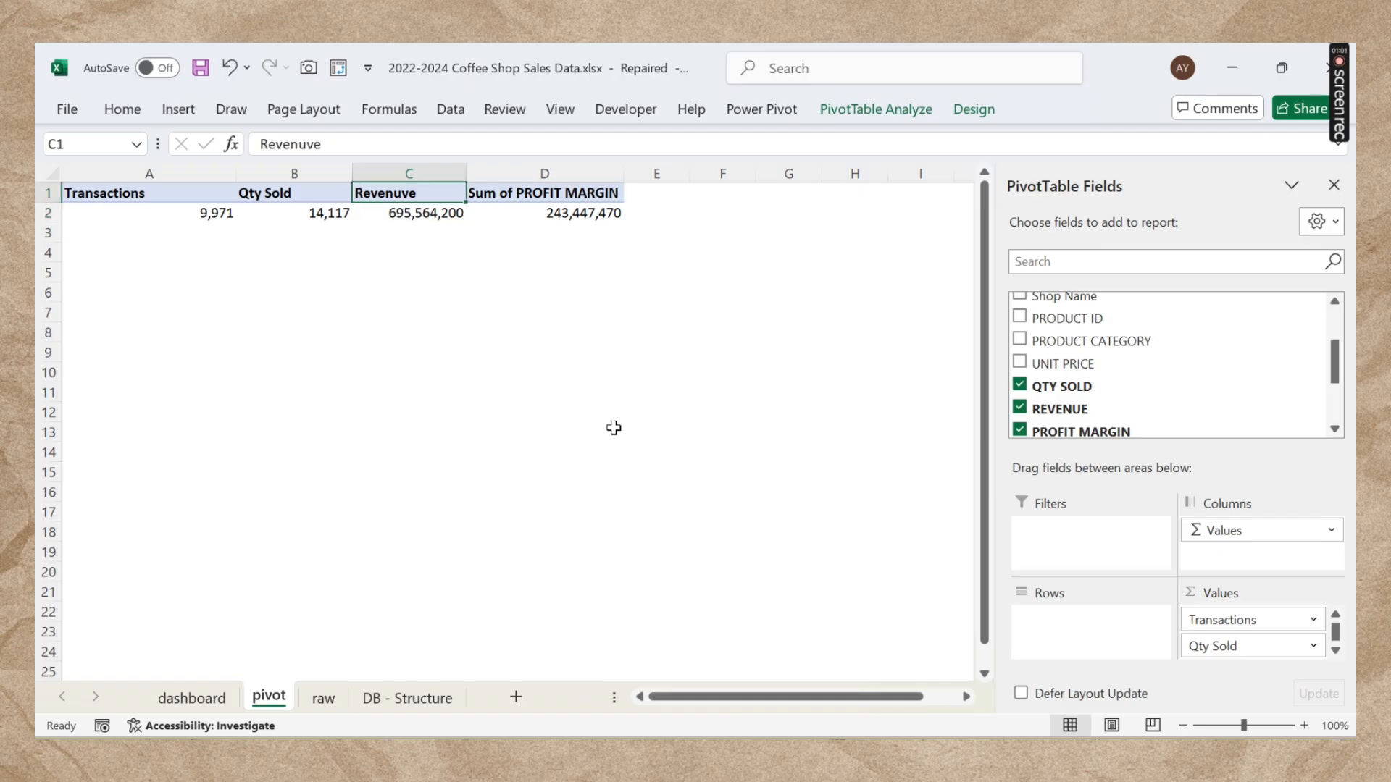
type("Re")
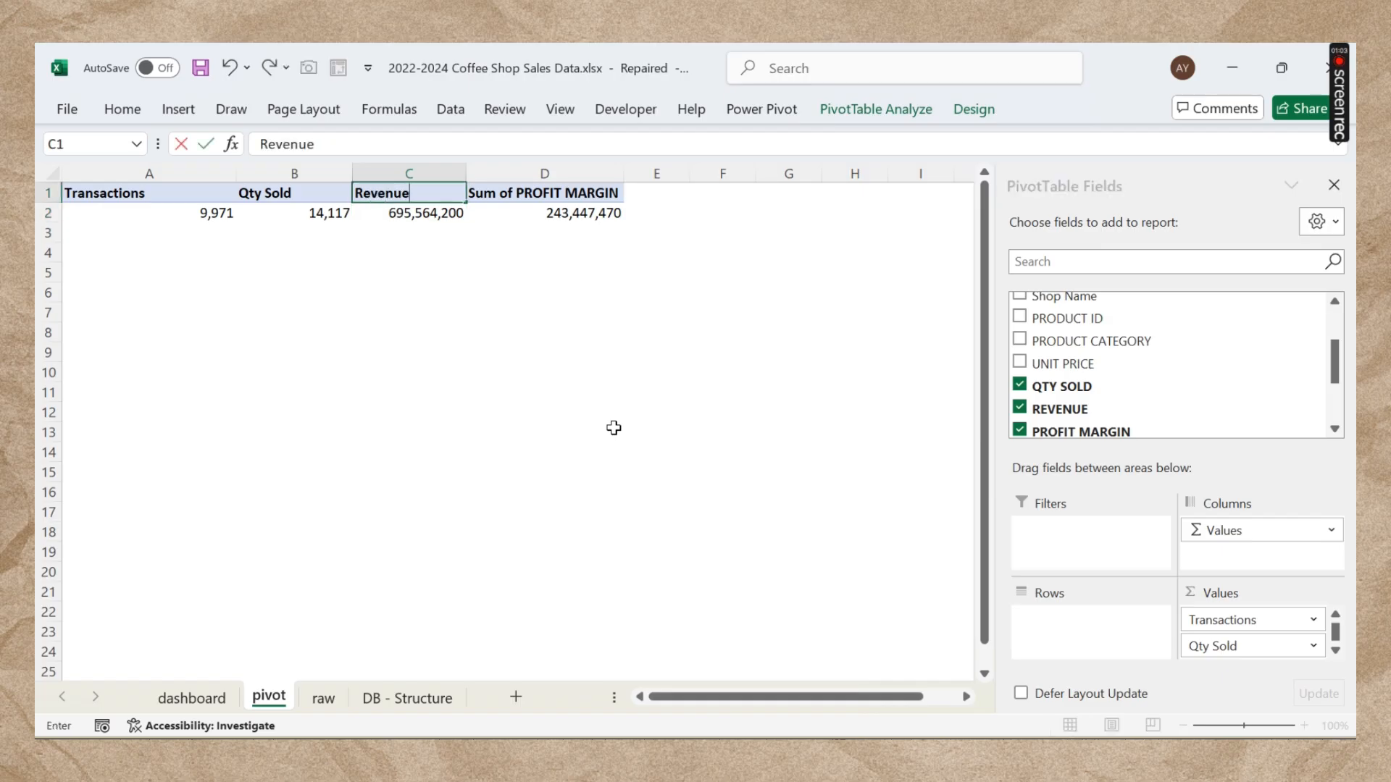
key("Return")
Step: Rename the PivotTable's Sum of PROFIT MARGIN header as Profit Margin
key("Down")
key("Right")
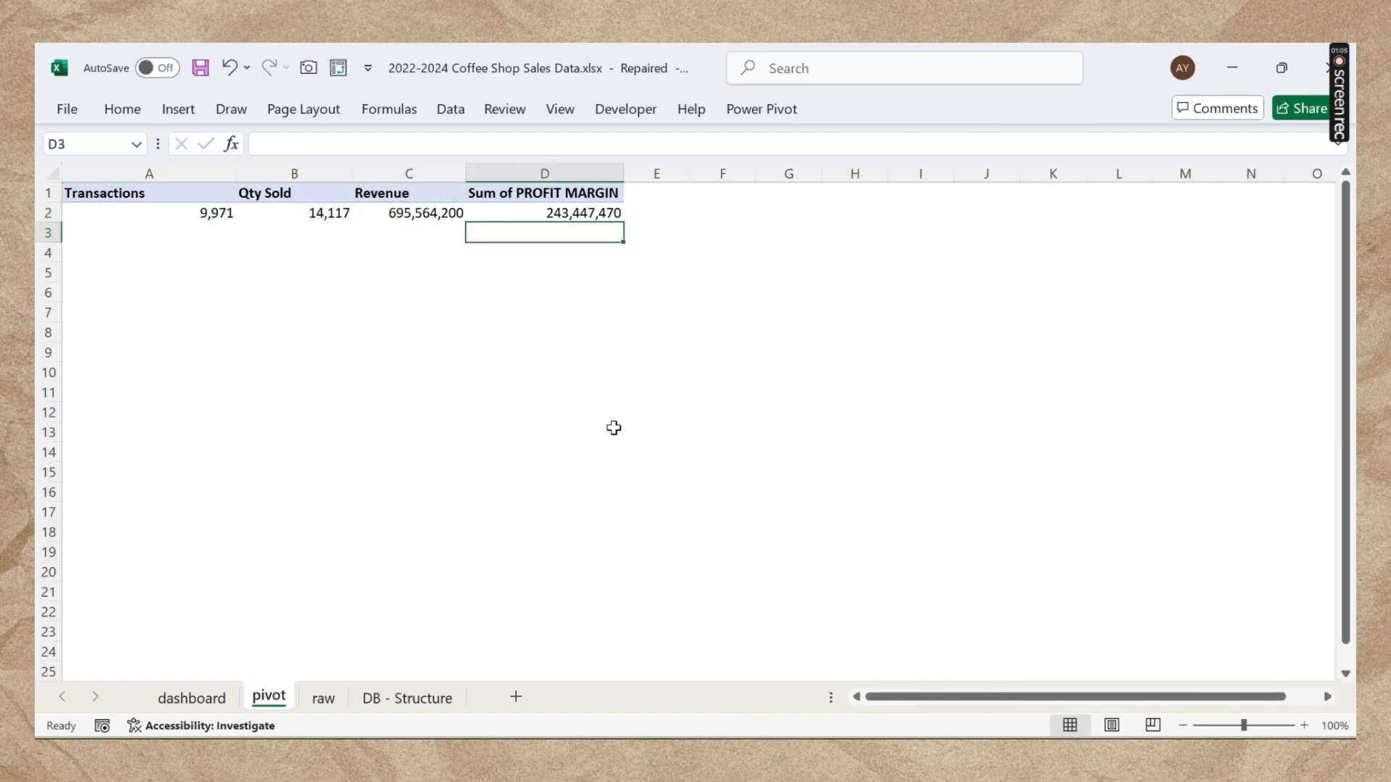
key("Up")
key("Up")
key("BackSpace")
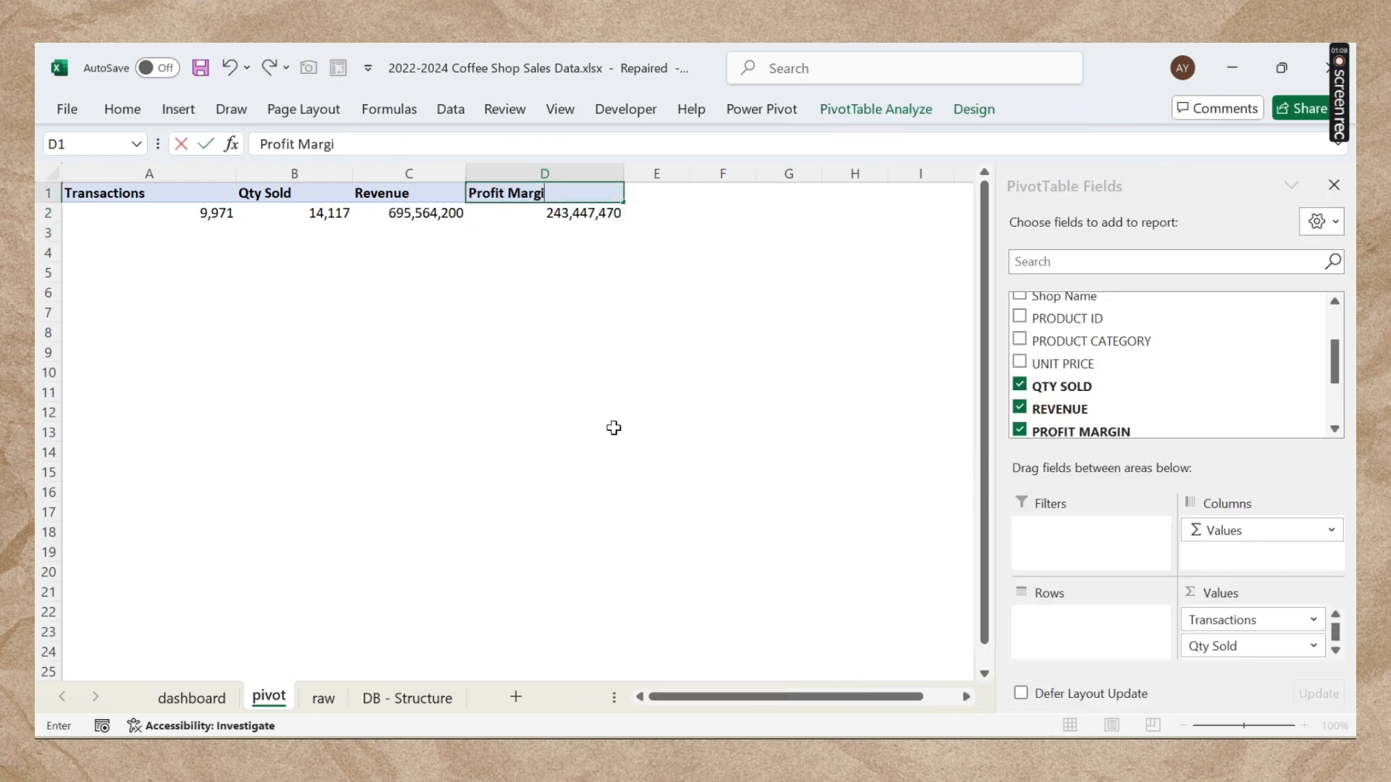
type("Profit Margin")
key("Return")
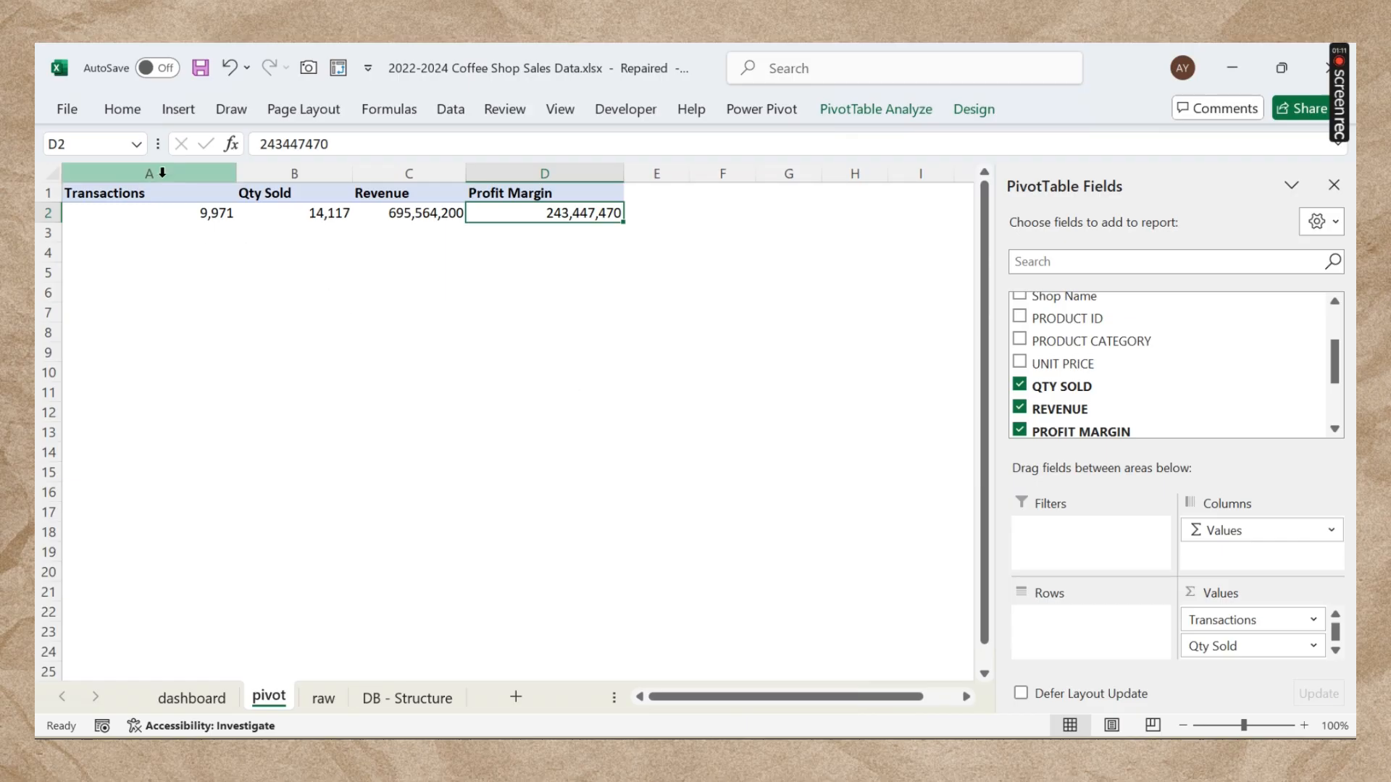
Step: Autofit the widths of columns A to D on the pivot sheet
left_click_drag(149, 174, 614, 193)
double_click(623, 174)
left_click(419, 293)
Step: Place a copy of the Transactions label directly beneath the original in the dashboard's first KPI card
left_click(185, 232)
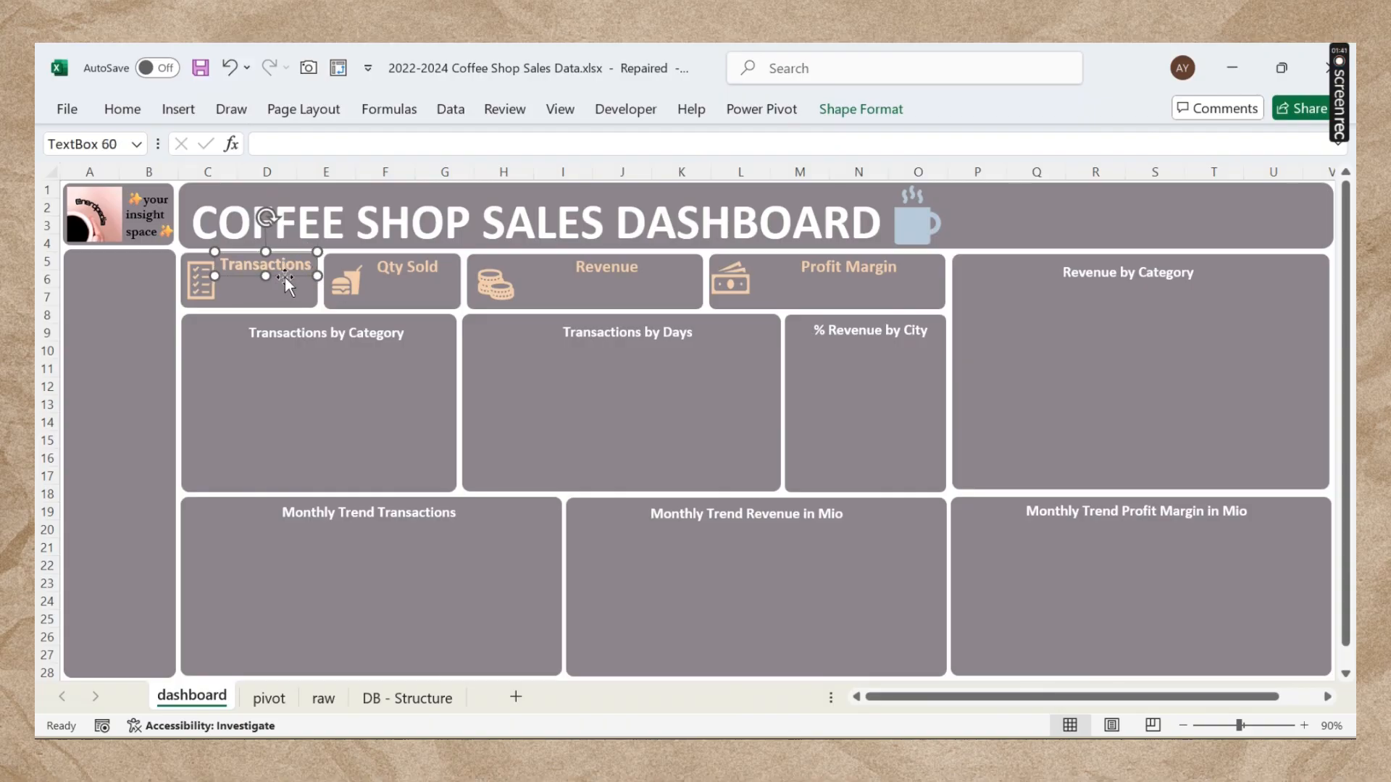
left_click_drag(284, 279, 286, 301)
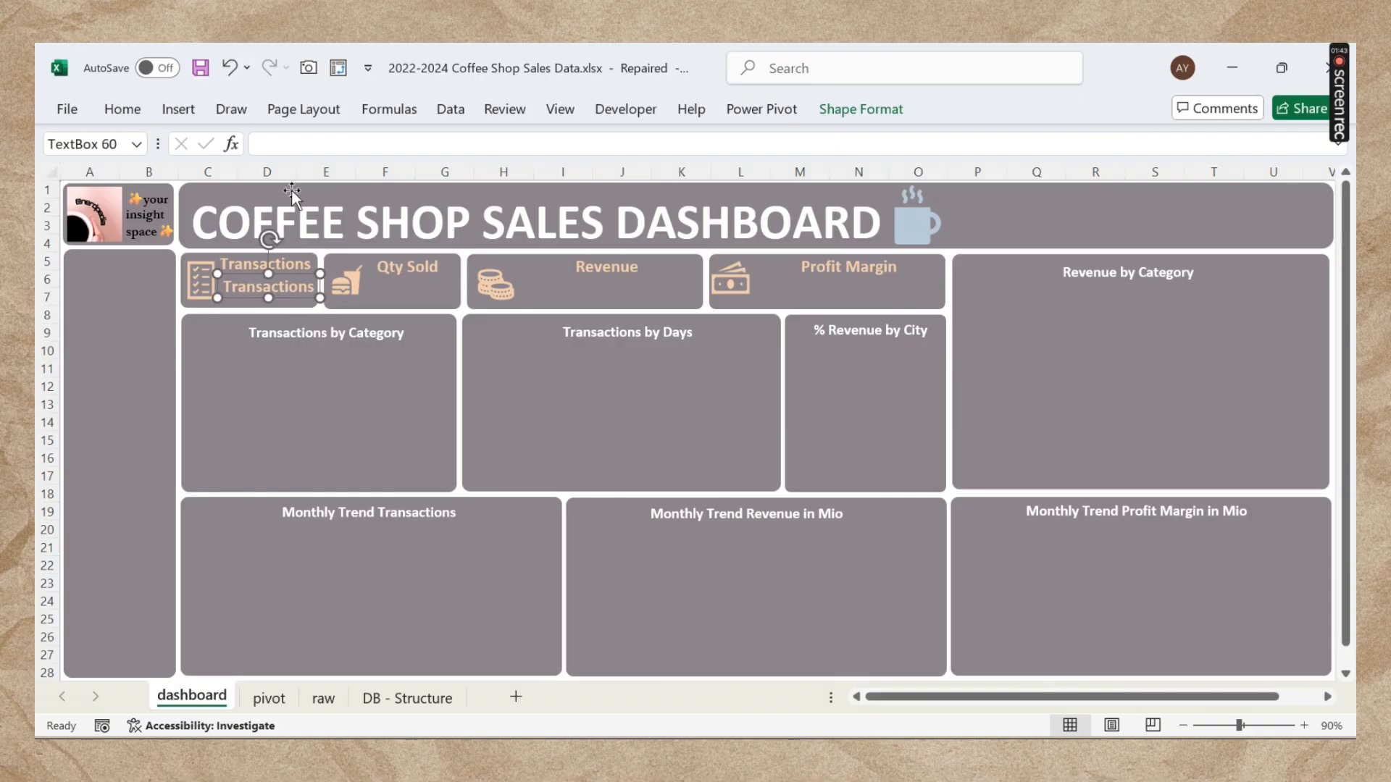
Step: Try to link the copied Transactions label to cell A2 of the pivot sheet with a GETPIVOTDATA formula
left_click(312, 146)
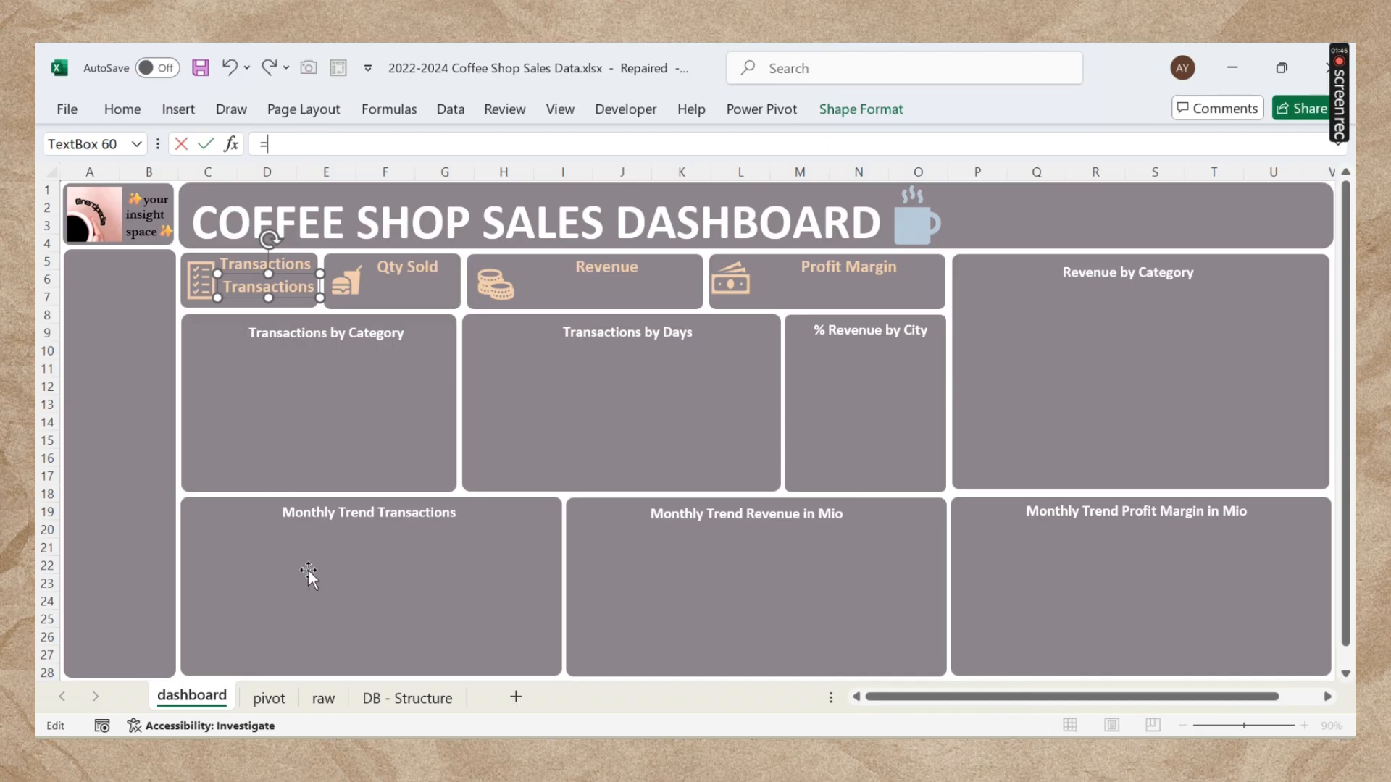
left_click(272, 698)
left_click(131, 211)
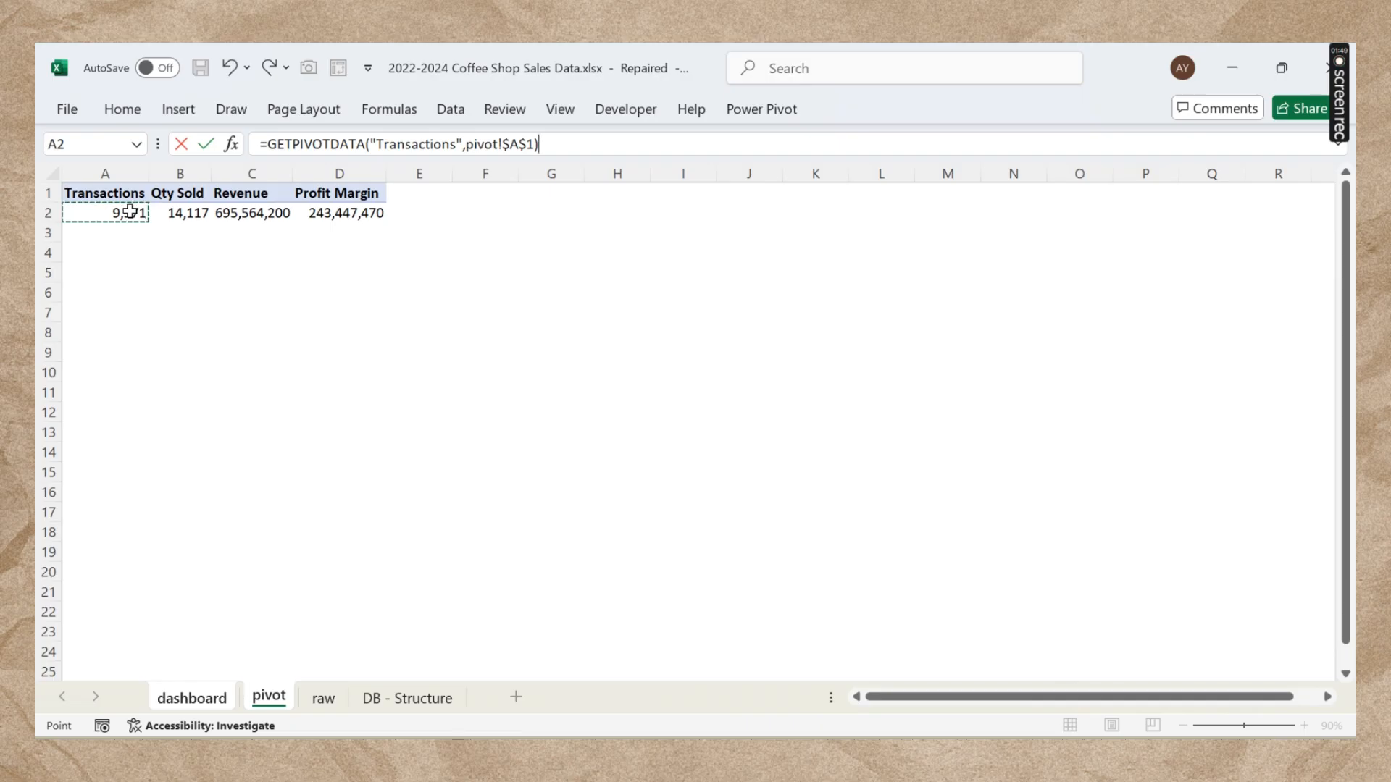
key("Return")
key("Return")
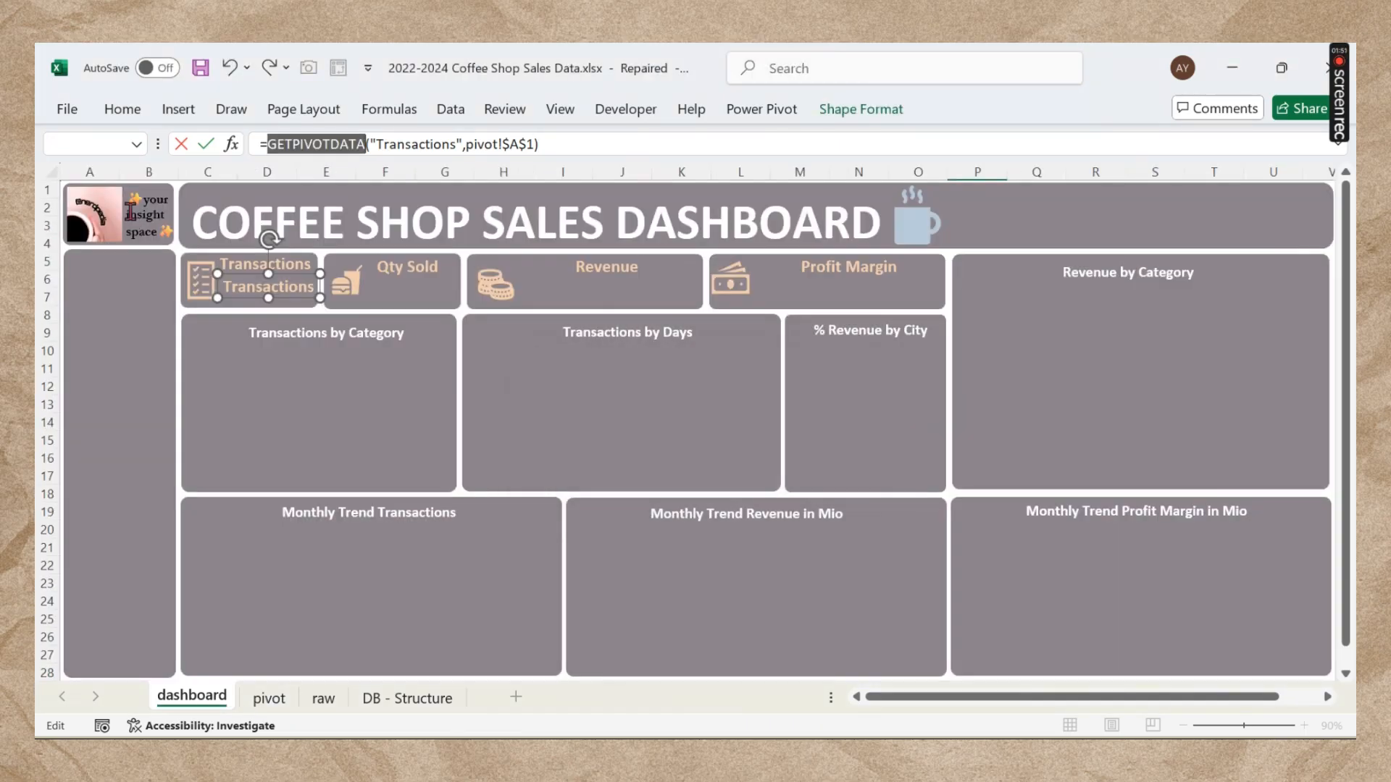
Step: Replace the copied label's formula with the direct cell reference =pivot!A2
left_click_drag(615, 145, 210, 129)
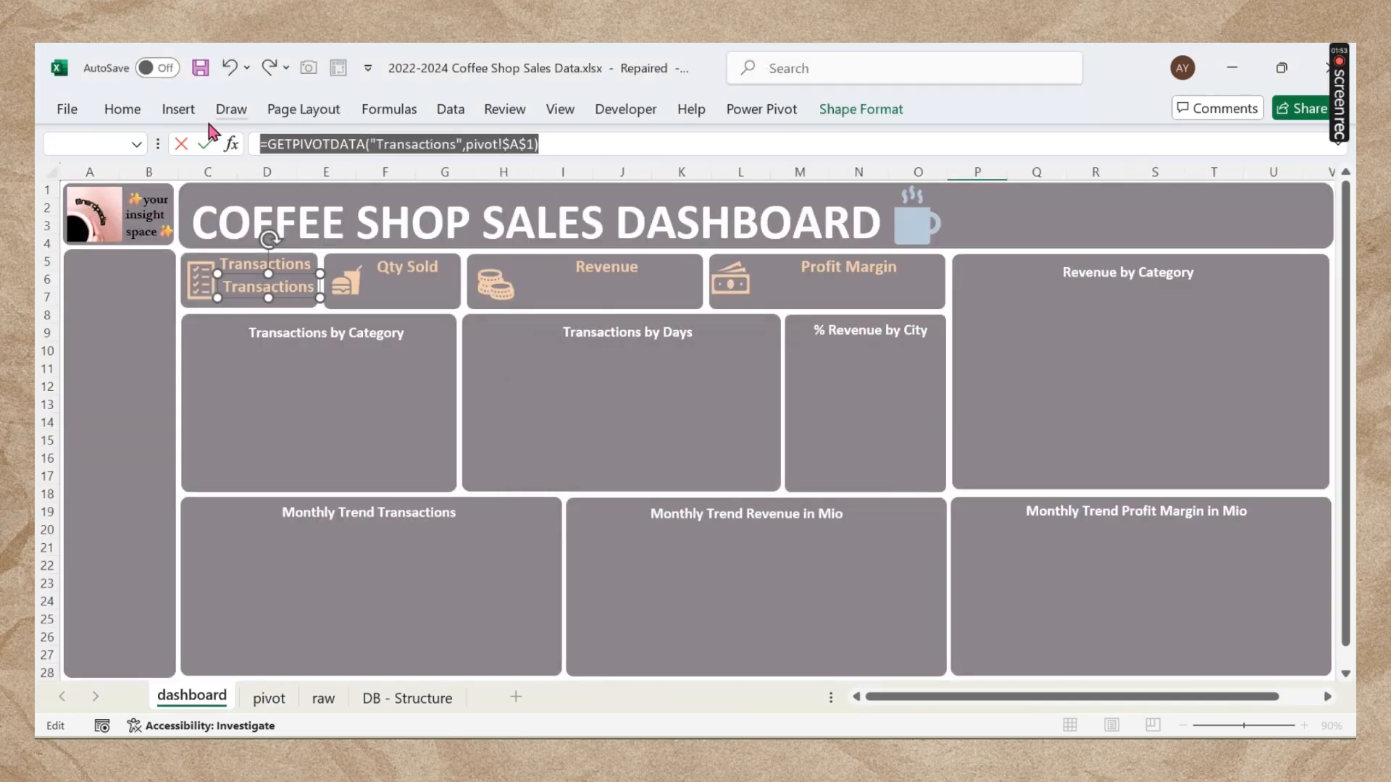
key("BackSpace")
type("=")
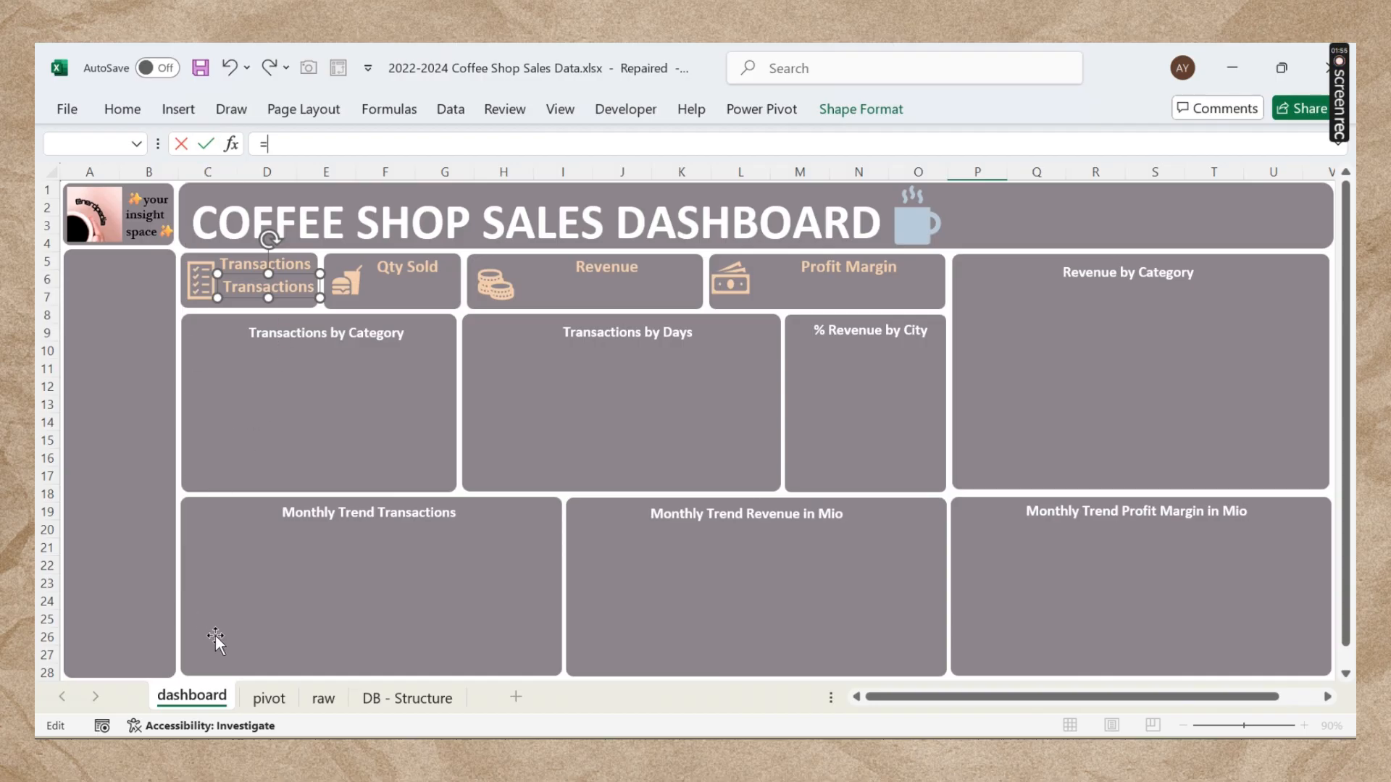
left_click(266, 699)
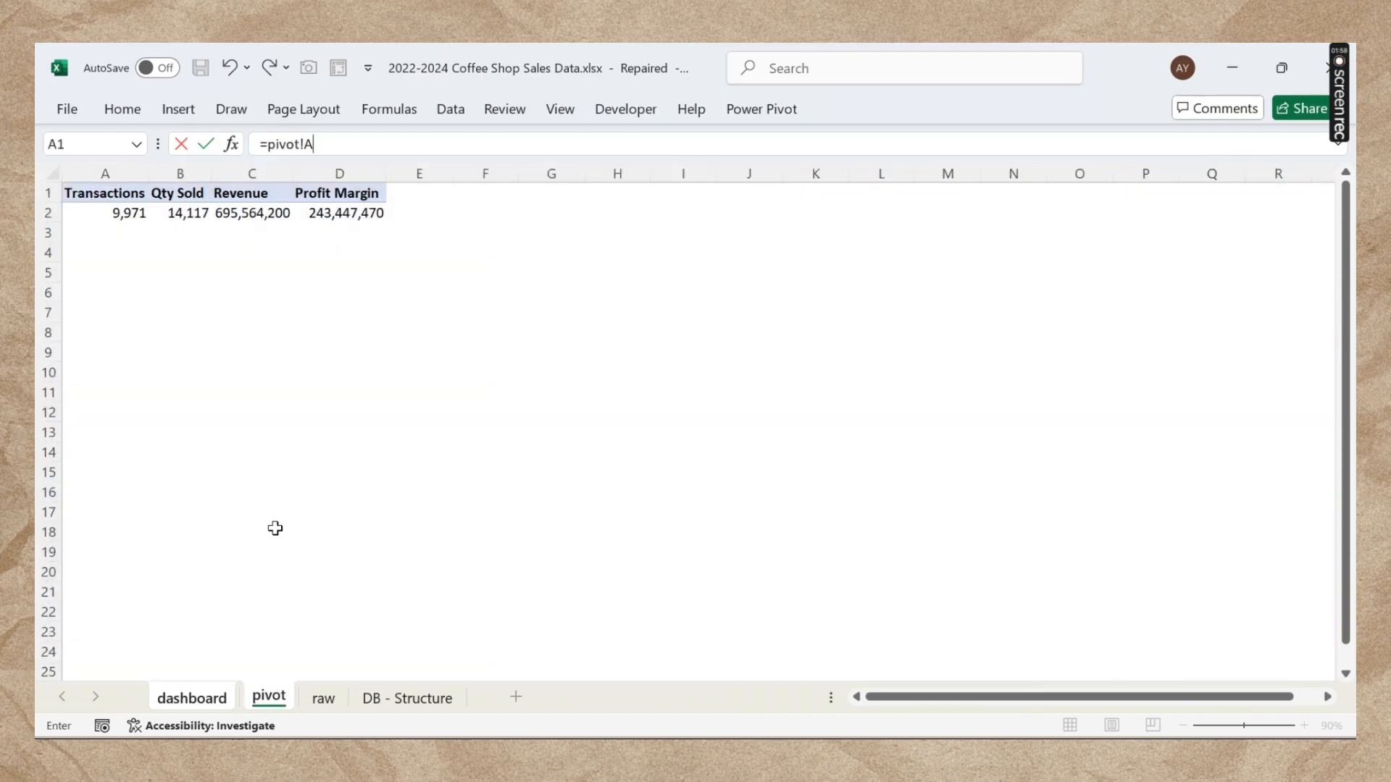
key("Return")
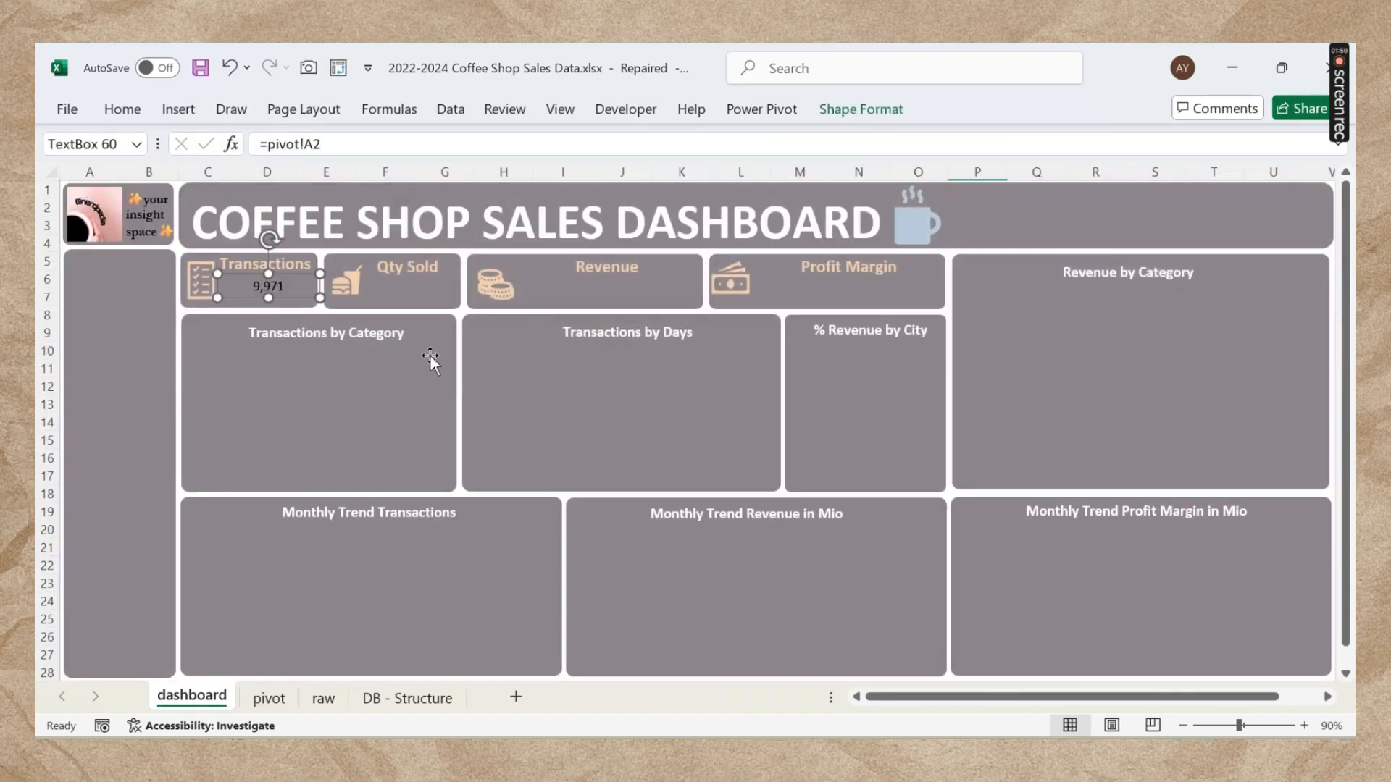
Step: Format the linked Transactions value as bold, font size 24, in the peach font color
left_click(130, 110)
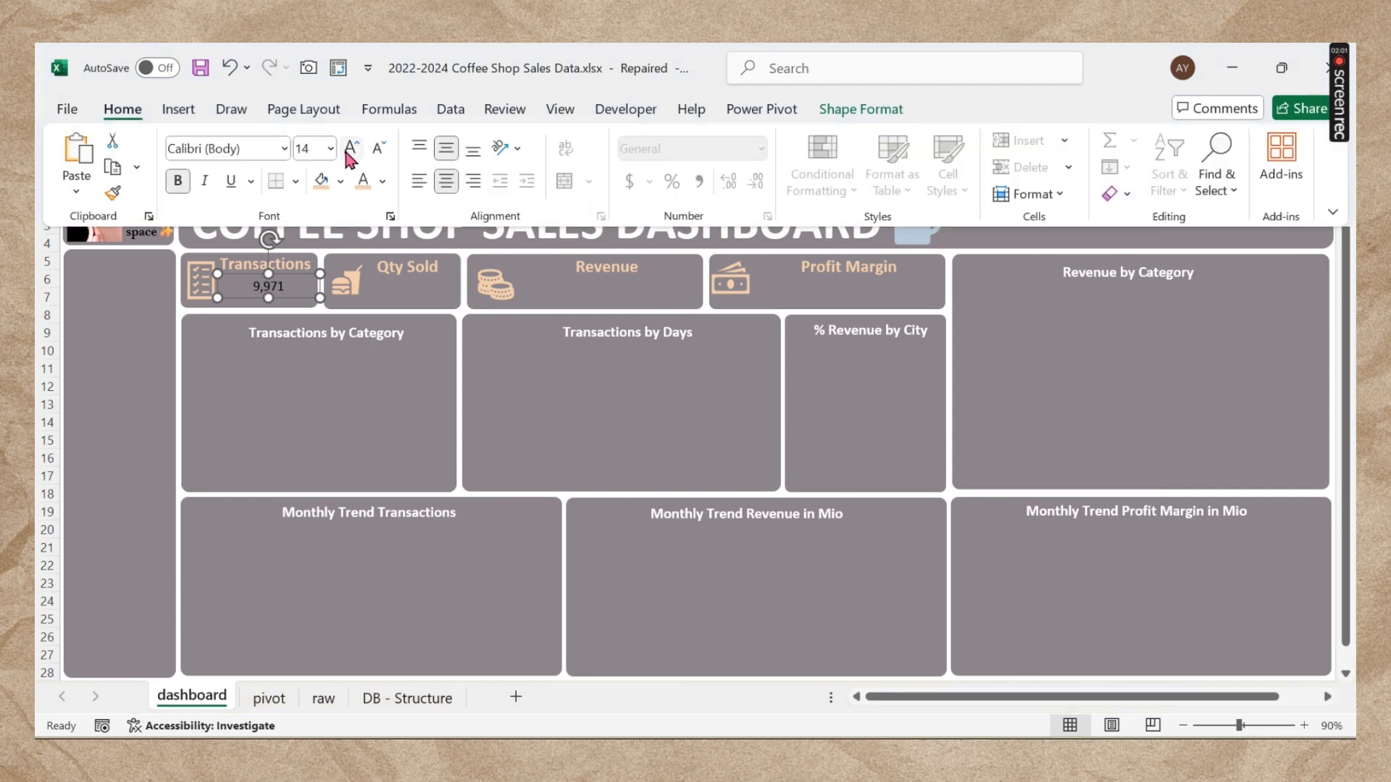
left_click(292, 297)
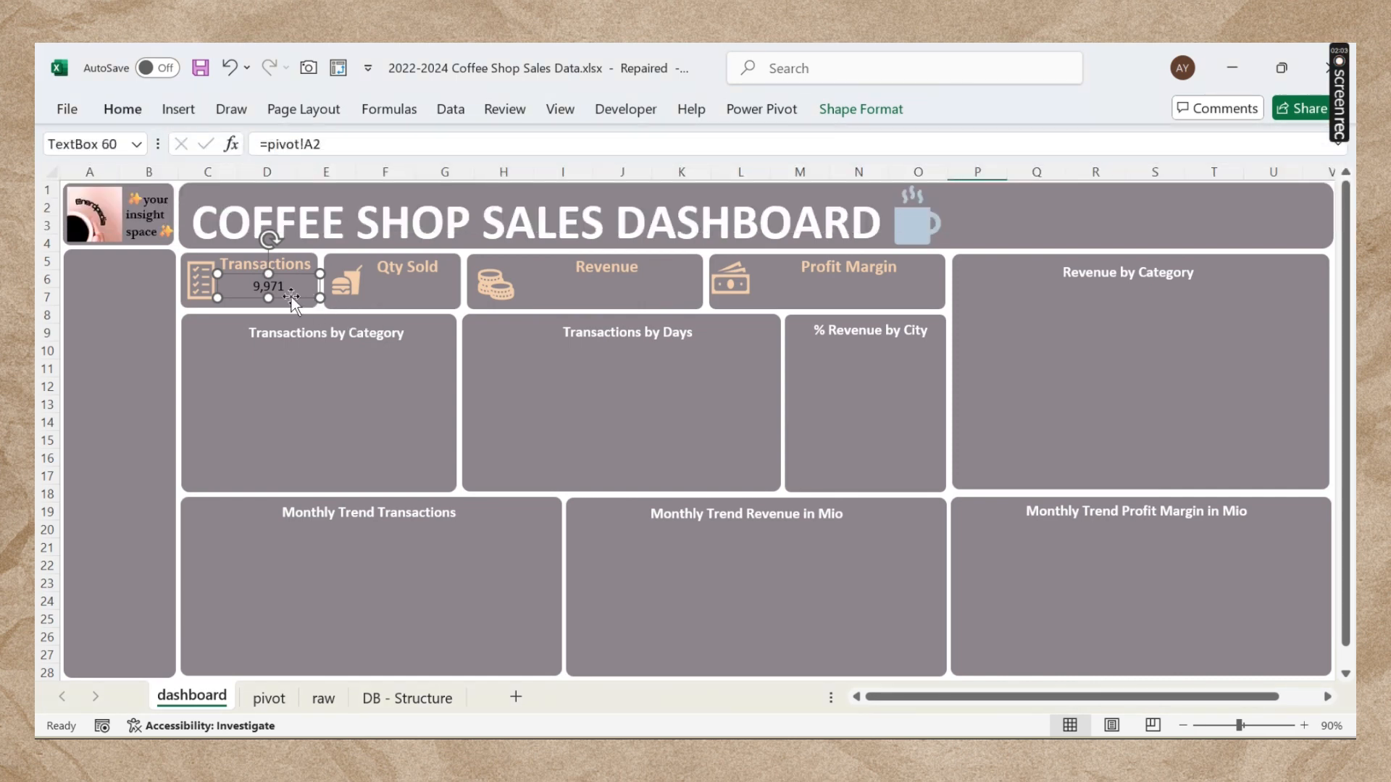
left_click(297, 343)
left_click(284, 296)
left_click(136, 115)
left_click(331, 148)
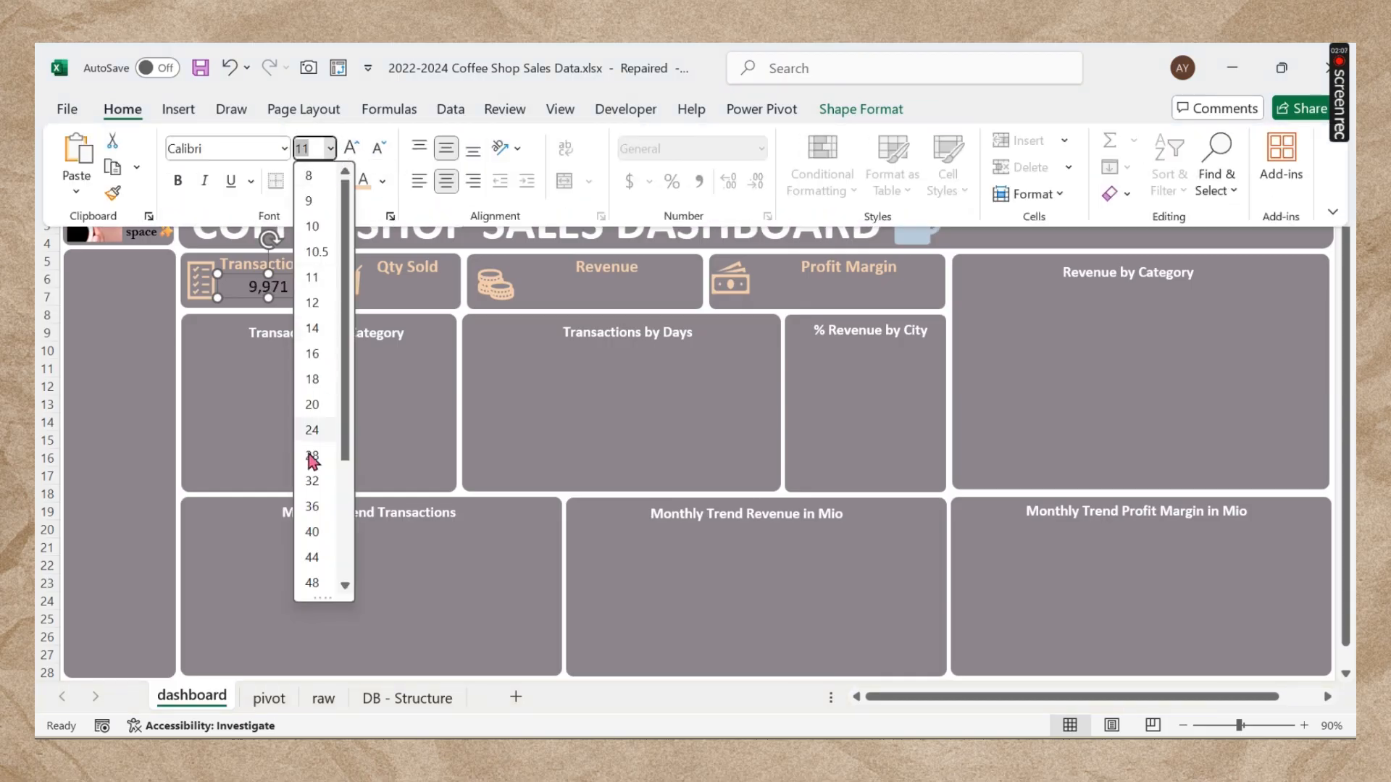
left_click(311, 430)
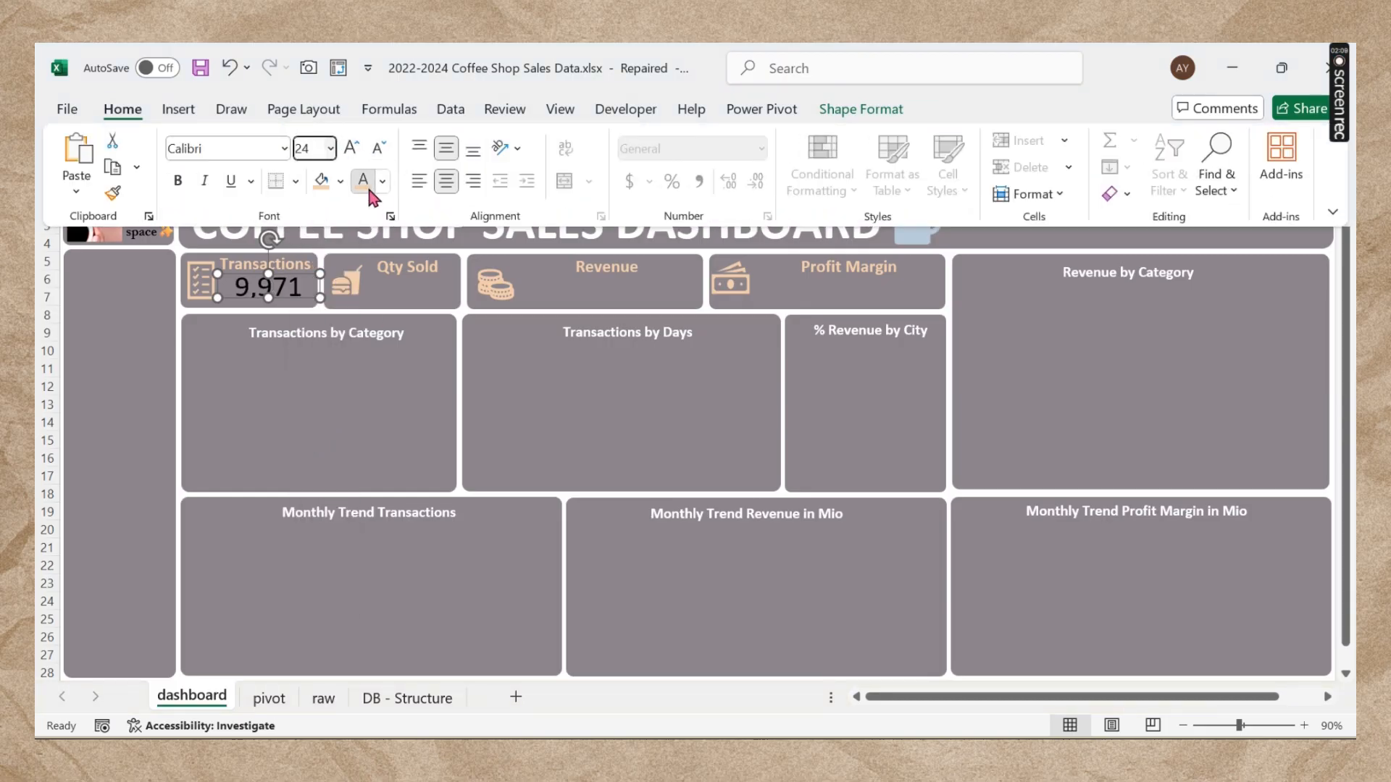
left_click(366, 184)
left_click(178, 181)
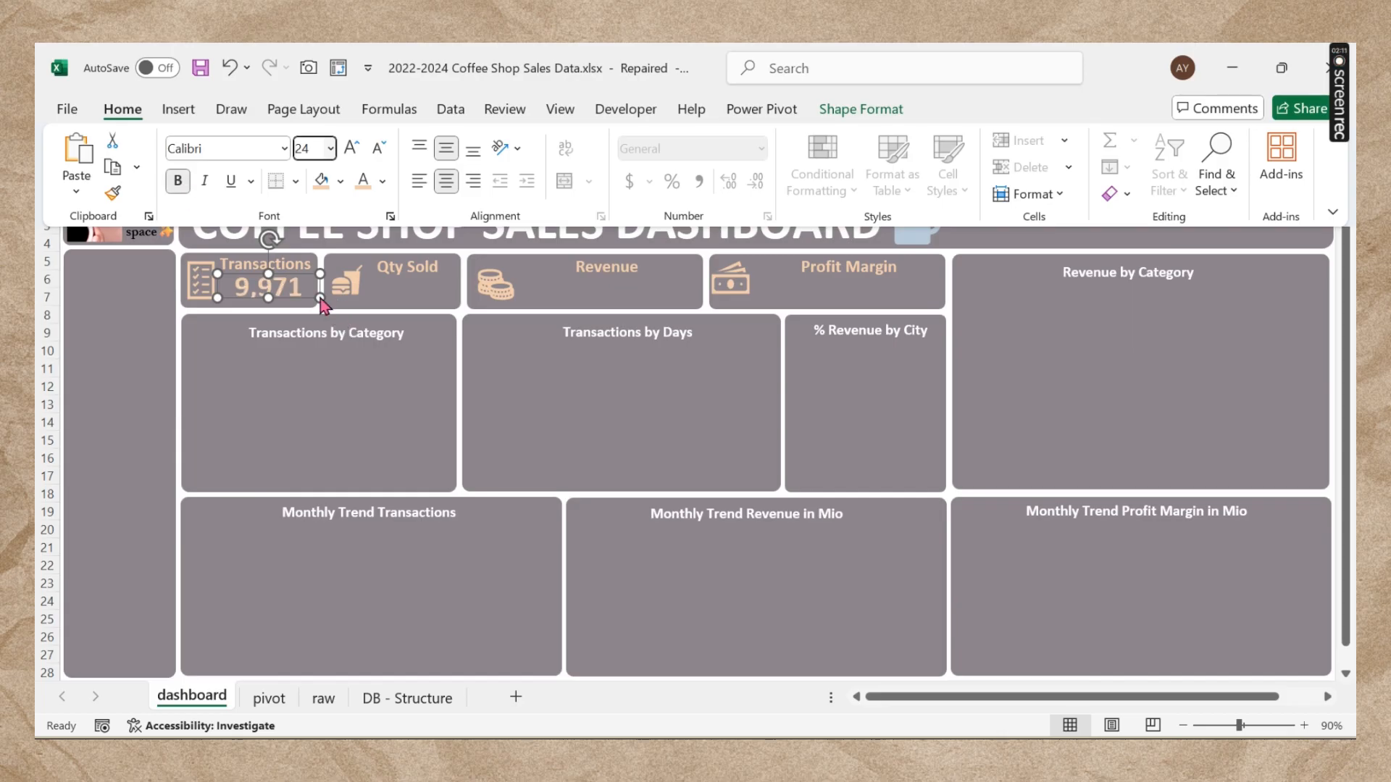
Step: Duplicate the Transactions value into the Qty Sold card and link the copy to =pivot!B2
left_click(294, 297)
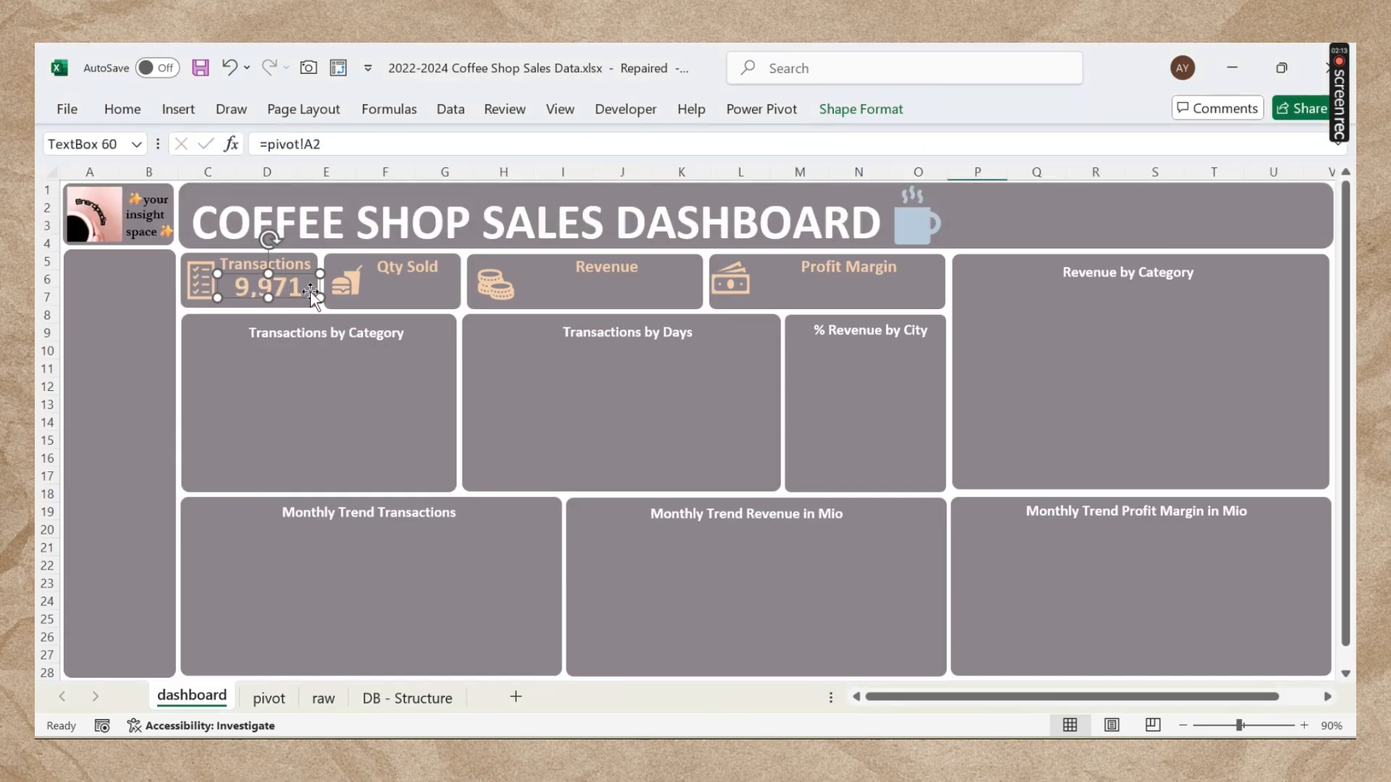
left_click_drag(316, 297, 425, 272)
left_click(422, 374)
left_click(279, 297)
key("ctrl+d")
left_click(357, 147)
key("BackSpace")
key("BackSpace")
type("B2")
key("Return")
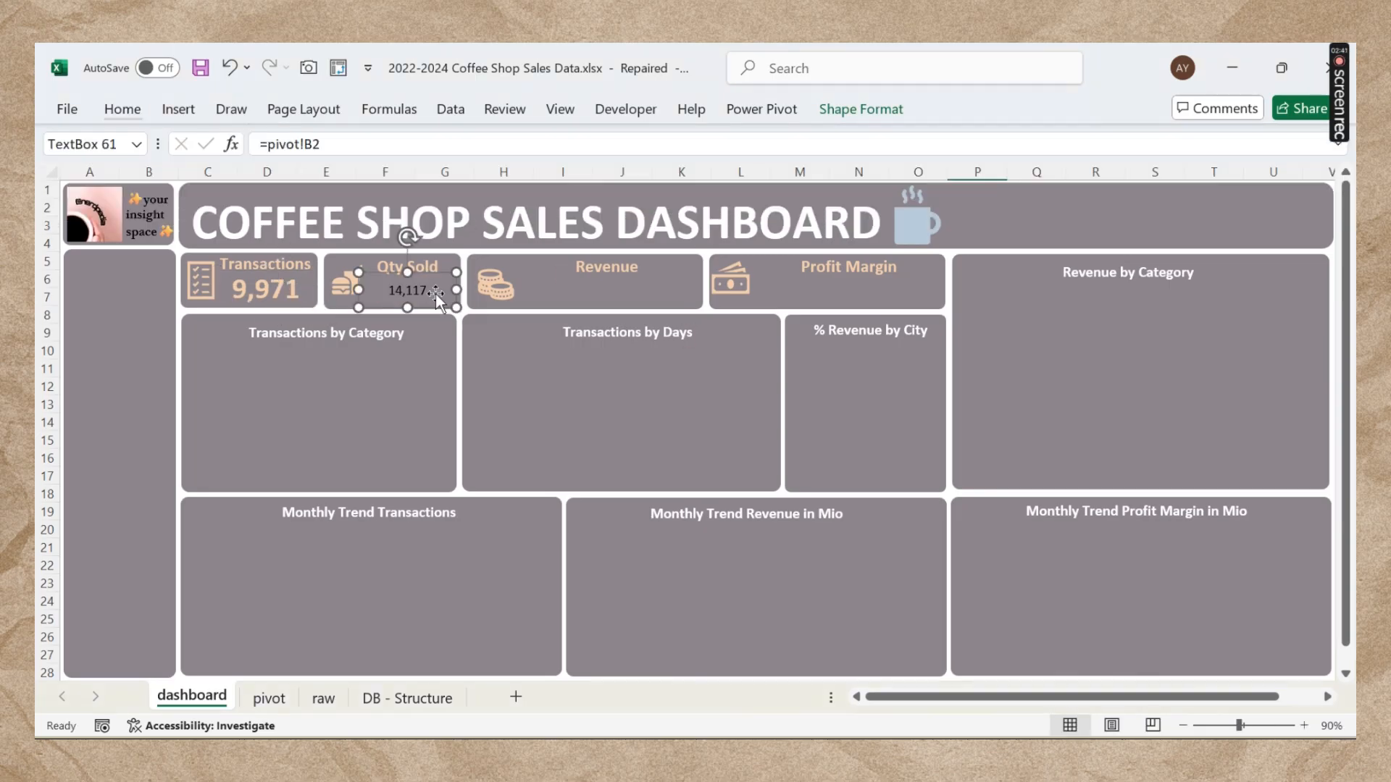
Step: Format the Qty Sold value as bold, font size 24, in the peach font color
double_click(123, 109)
left_click(427, 395)
left_click(332, 148)
left_click(312, 428)
left_click(177, 181)
left_click(363, 181)
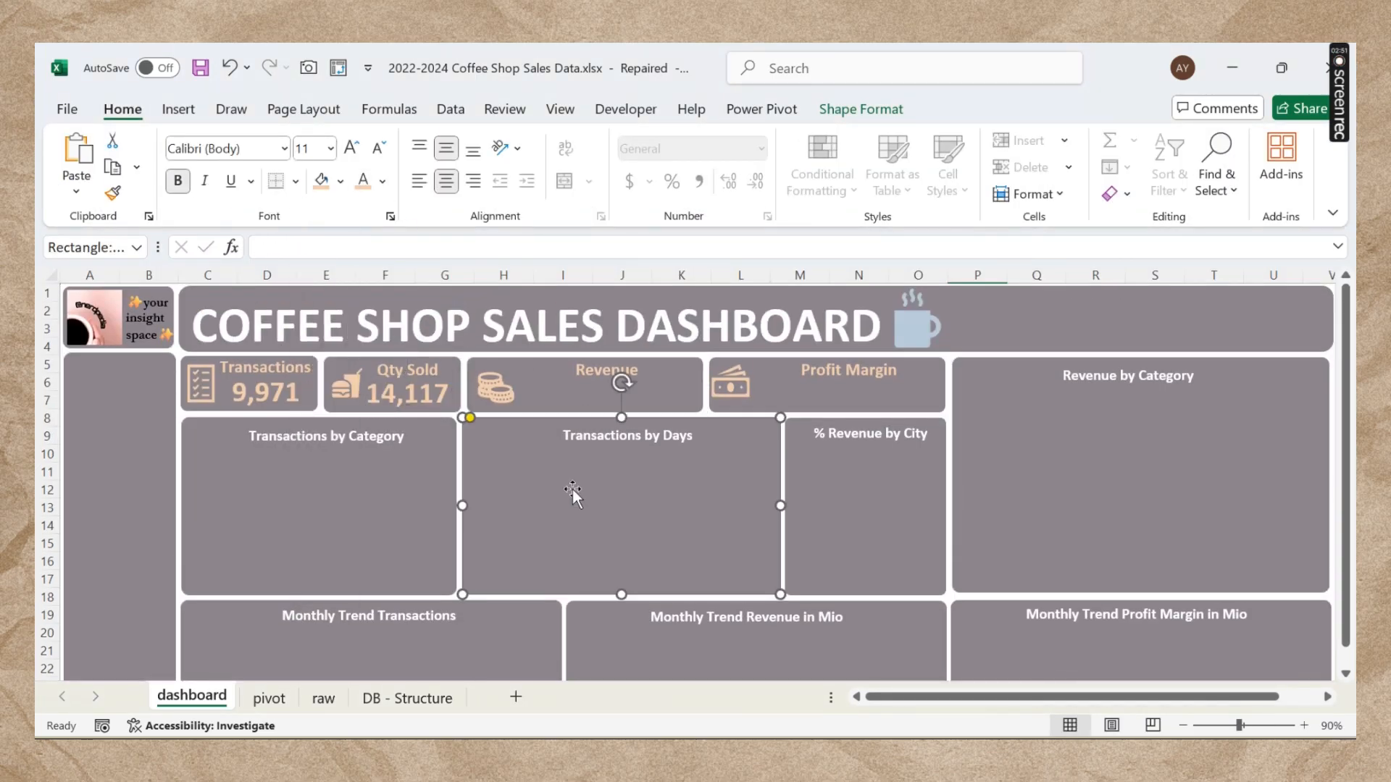
Step: Paste a copy of the Qty Sold value into the Revenue card and link it to =pivot!C2
left_click(549, 396)
key("ctrl+v")
left_click_drag(551, 389, 649, 407)
left_click(349, 249)
key("BackSpace")
key("BackSpace")
type("C2")
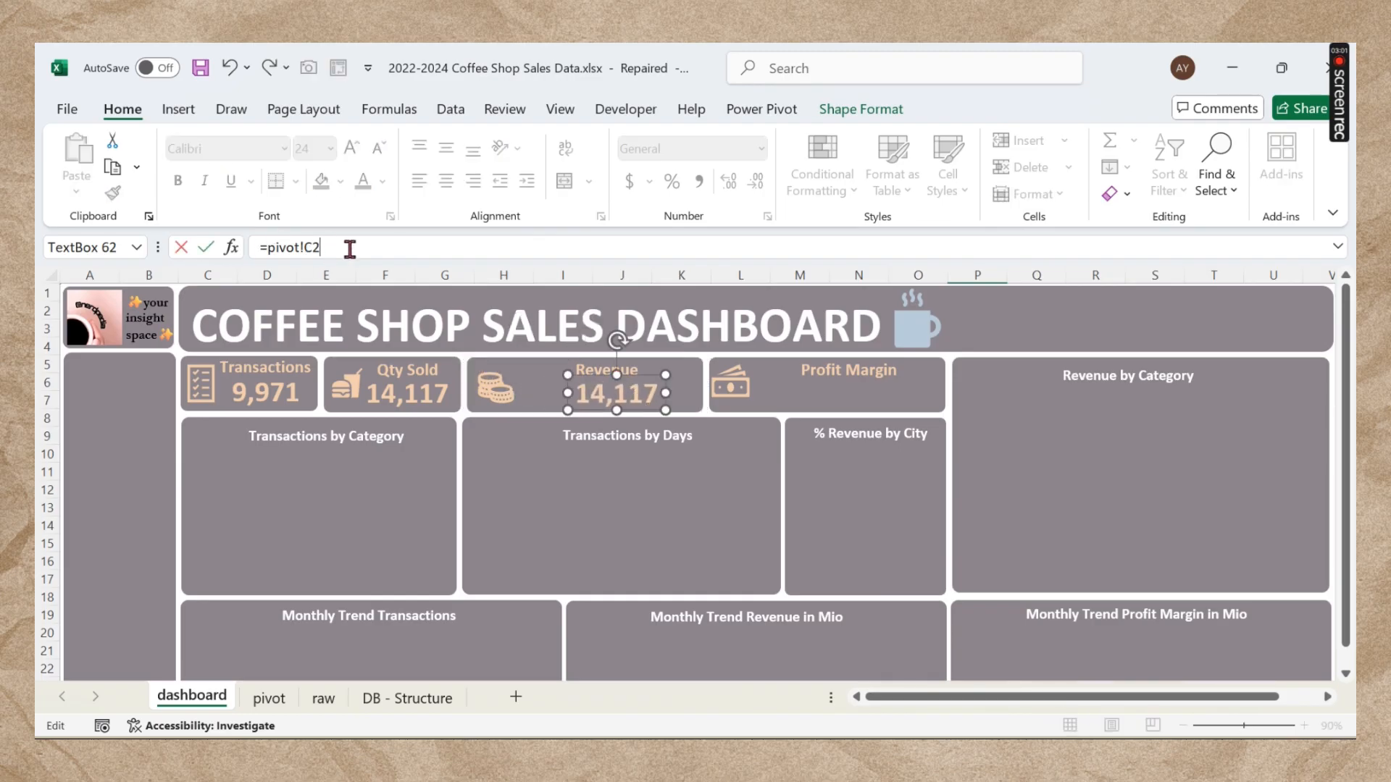
key("Return")
Step: Format the Revenue value as bold, peach and font size 24, and widen its text box
left_click(595, 422)
left_click(608, 394)
left_click(331, 148)
left_click(316, 330)
left_click(363, 181)
left_click(177, 181)
left_click_drag(569, 394, 526, 393)
left_click(331, 148)
left_click(311, 428)
Step: Apply the Rp accounting format without decimals to the Revenue and Profit Margin values on the pivot sheet
left_click(269, 697)
left_click_drag(274, 317, 402, 317)
left_click(649, 181)
left_click(724, 237)
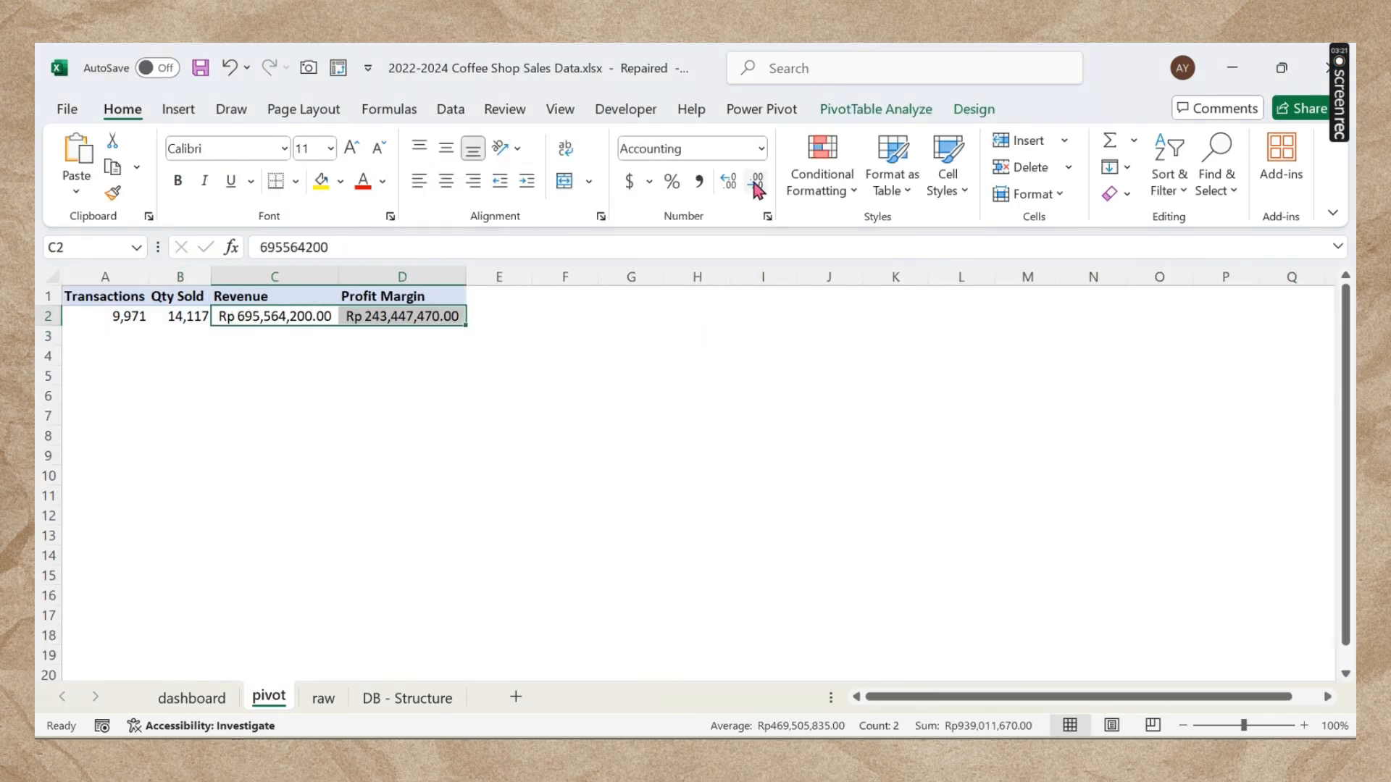
left_click(275, 655)
Step: Widen the Revenue value's text box on the dashboard and nudge the coin icon to make room for it
left_click(192, 697)
left_click_drag(525, 393, 448, 393)
left_click_drag(638, 377, 686, 377)
left_click(479, 385)
left_click(484, 386)
left_click(501, 392)
left_click_drag(490, 389, 484, 385)
left_click(761, 399)
Step: Duplicate the Revenue value into the Profit Margin card and link the copy to =pivot!D2
left_click(638, 403)
key("ctrl+d")
left_click_drag(720, 397, 942, 382)
left_click(312, 247)
key("BackSpace")
type("D")
key("Return")
Step: Format the Profit Margin value on the dashboard as bold, peach and font size 24
left_click(177, 181)
left_click(331, 149)
left_click(307, 458)
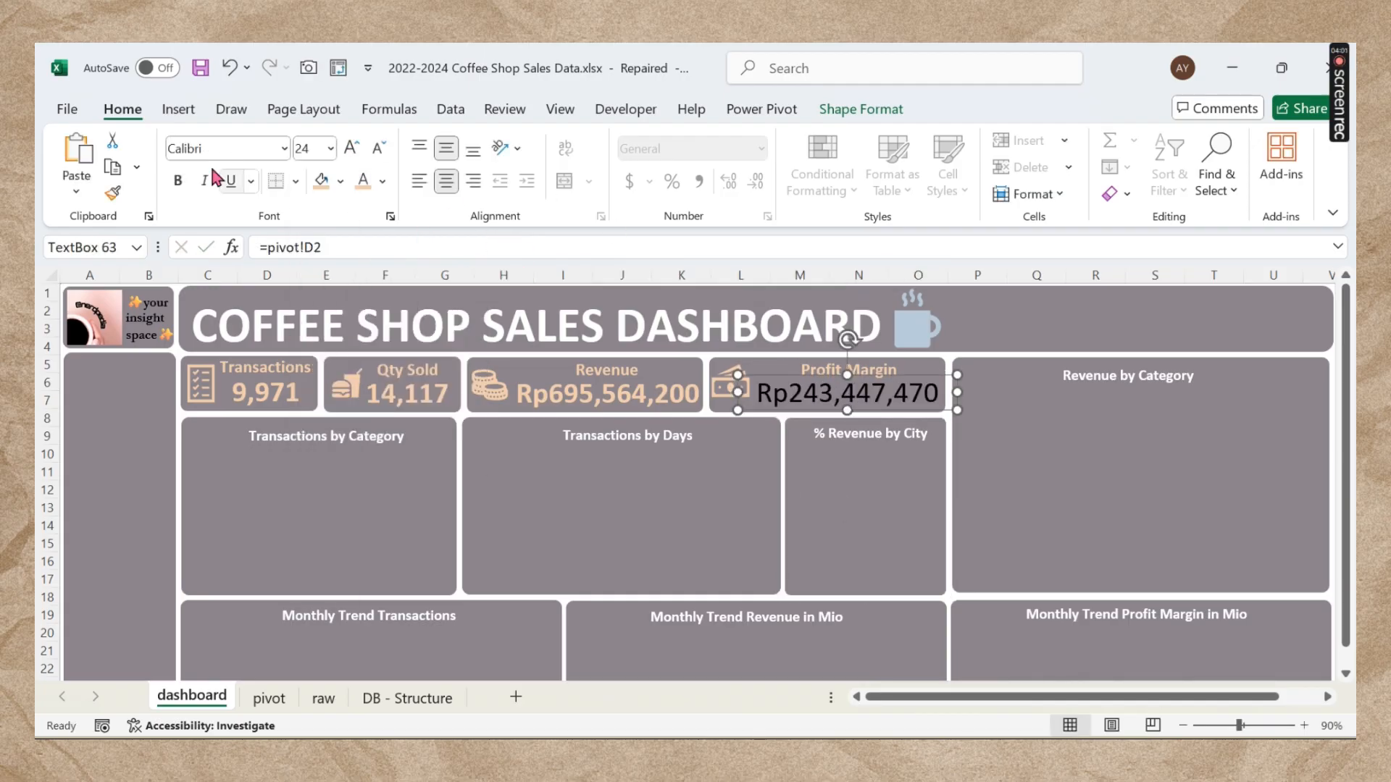
left_click(363, 181)
left_click(941, 540)
Step: Review the finished sample dashboard in the [TEST] workbook and return to the working workbook
left_click(580, 246)
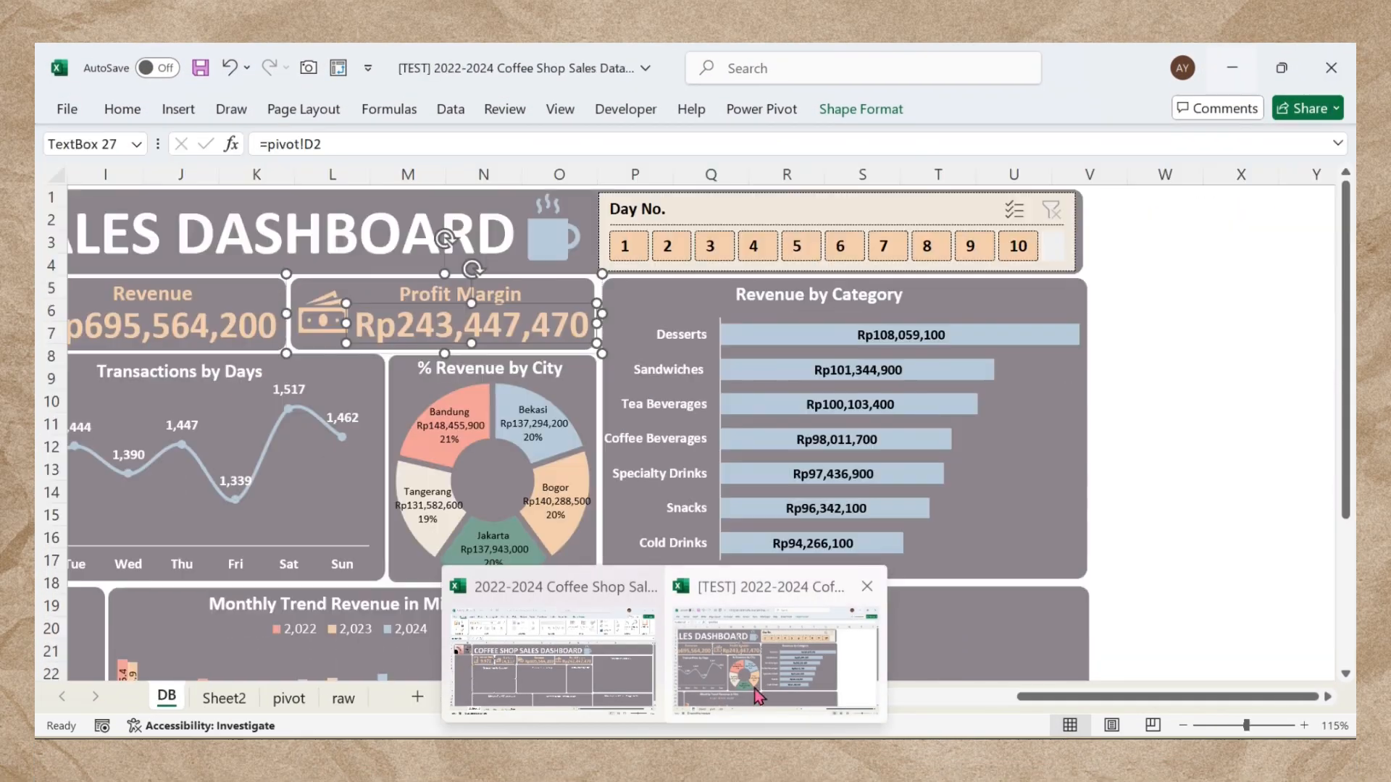
left_click(757, 696)
scroll(468, 615, "left", 4)
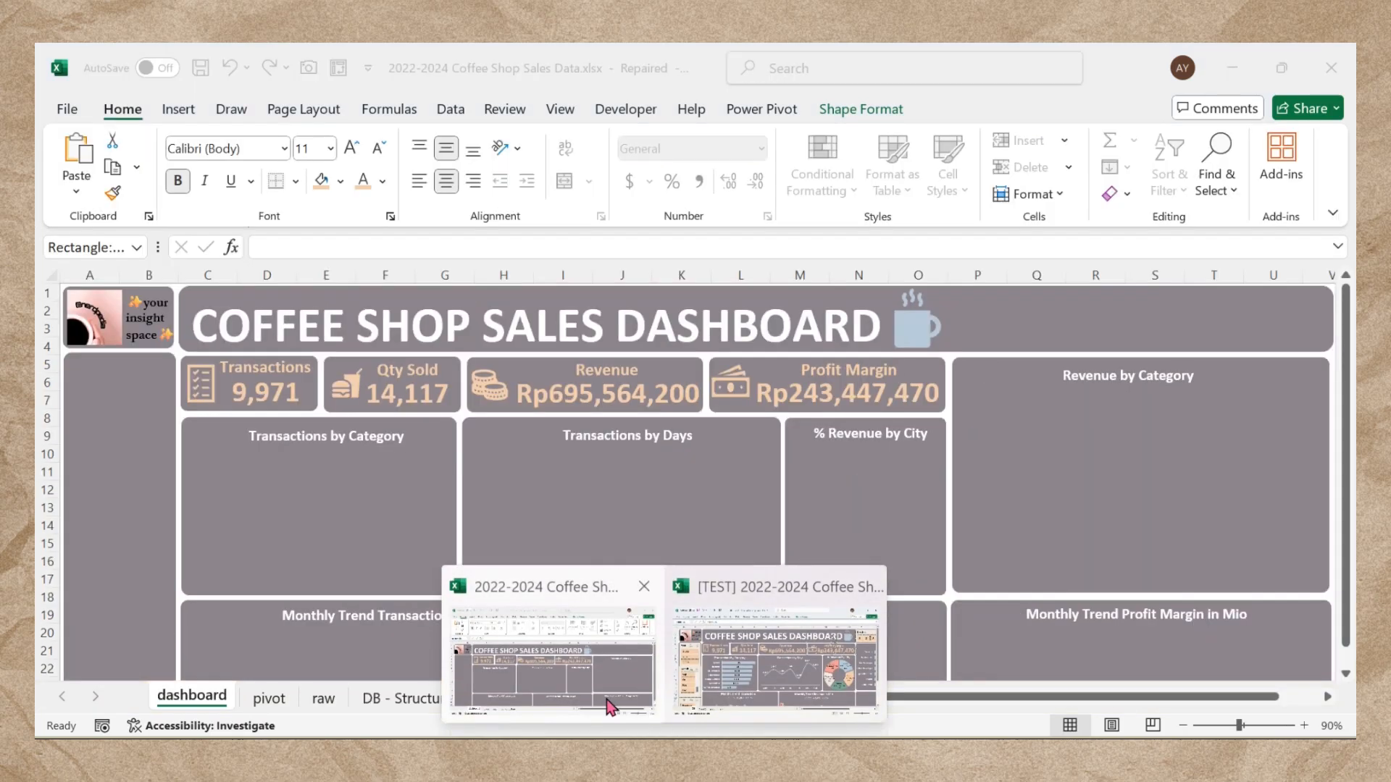
left_click(609, 699)
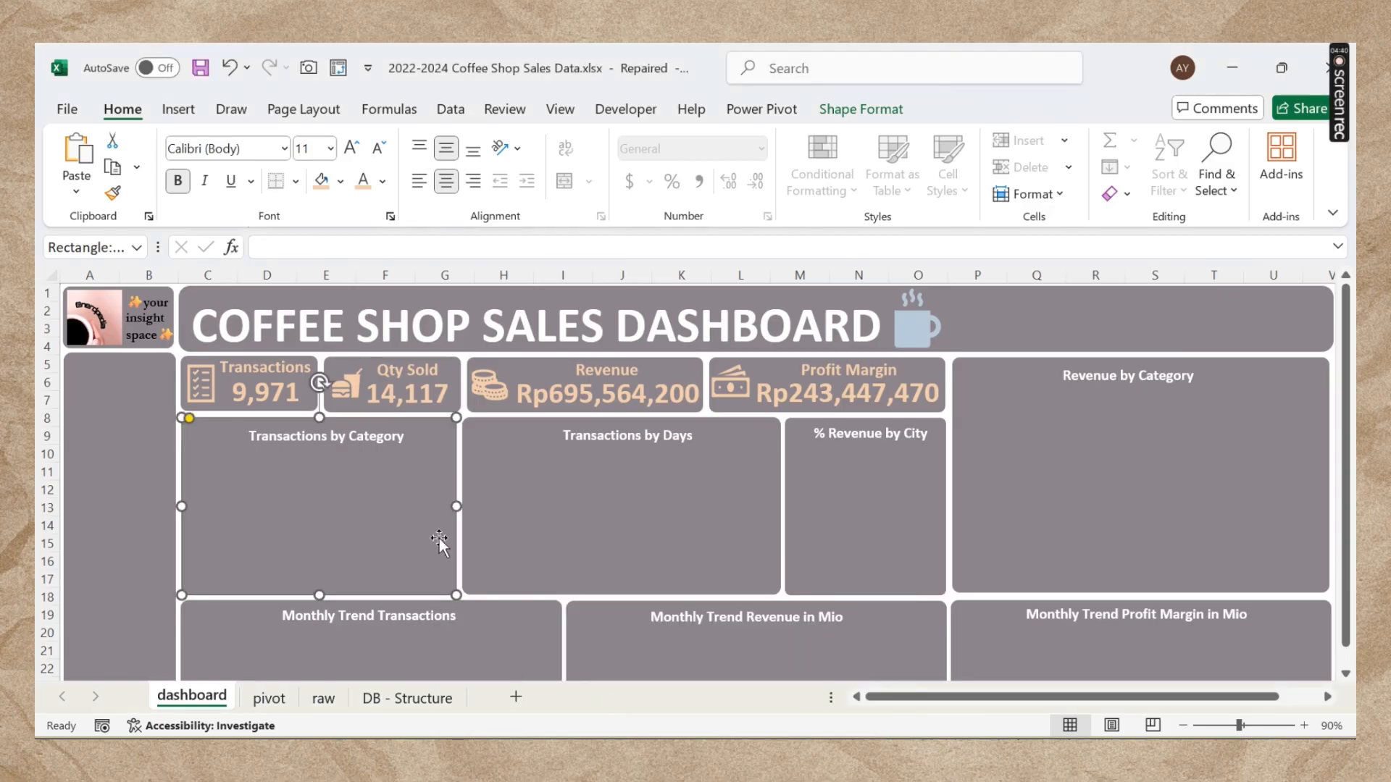
Step: Copy the KPI PivotTable on the pivot sheet and paste the duplicate starting at F1
left_click(269, 698)
left_click_drag(85, 306, 466, 319)
key("ctrl+c")
left_click(558, 295)
key("ctrl+v")
Step: Add PRODUCT CATEGORY as row labels in the copied PivotTable and keep only Transactions as its value
left_click(696, 316)
left_click(875, 109)
left_click(1183, 140)
left_click(1097, 365)
type("cate")
right_click(1115, 406)
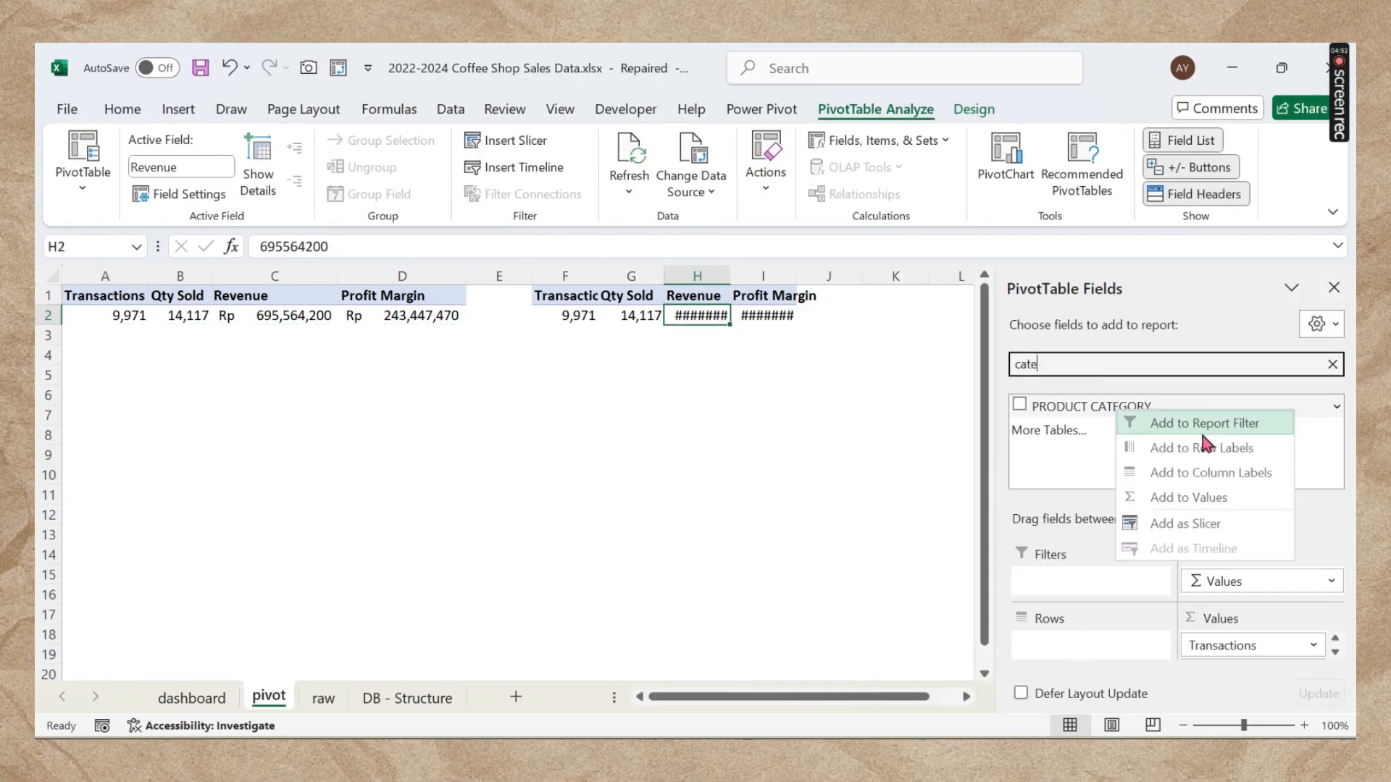
left_click(1204, 444)
scroll(1246, 647, "down", 3)
left_click_drag(1247, 651, 1199, 435)
left_click(1334, 287)
left_click(713, 415)
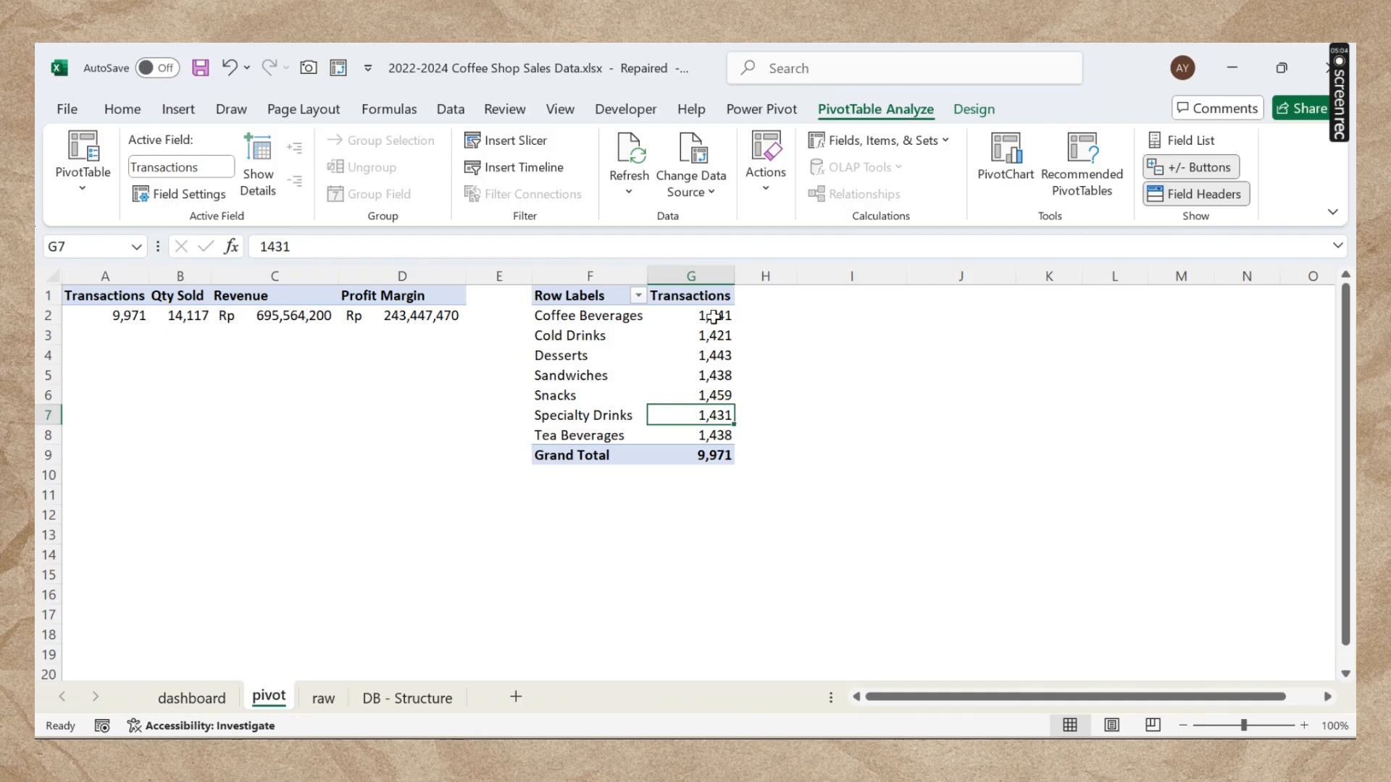
Step: Insert a 2-D clustered bar chart from the category PivotTable, place it beside the table and hide all its field buttons
left_click(178, 109)
left_click(451, 141)
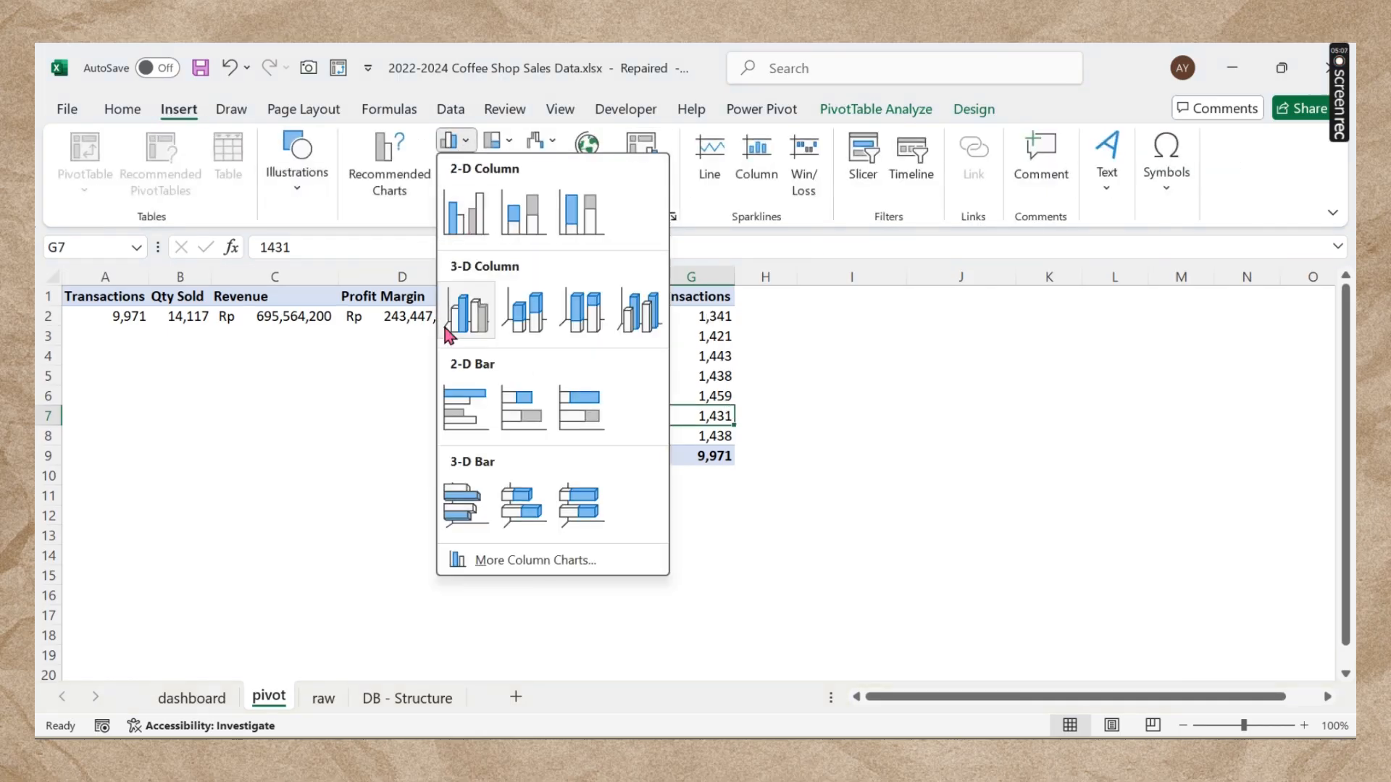
left_click(486, 433)
left_click_drag(845, 481, 1195, 329)
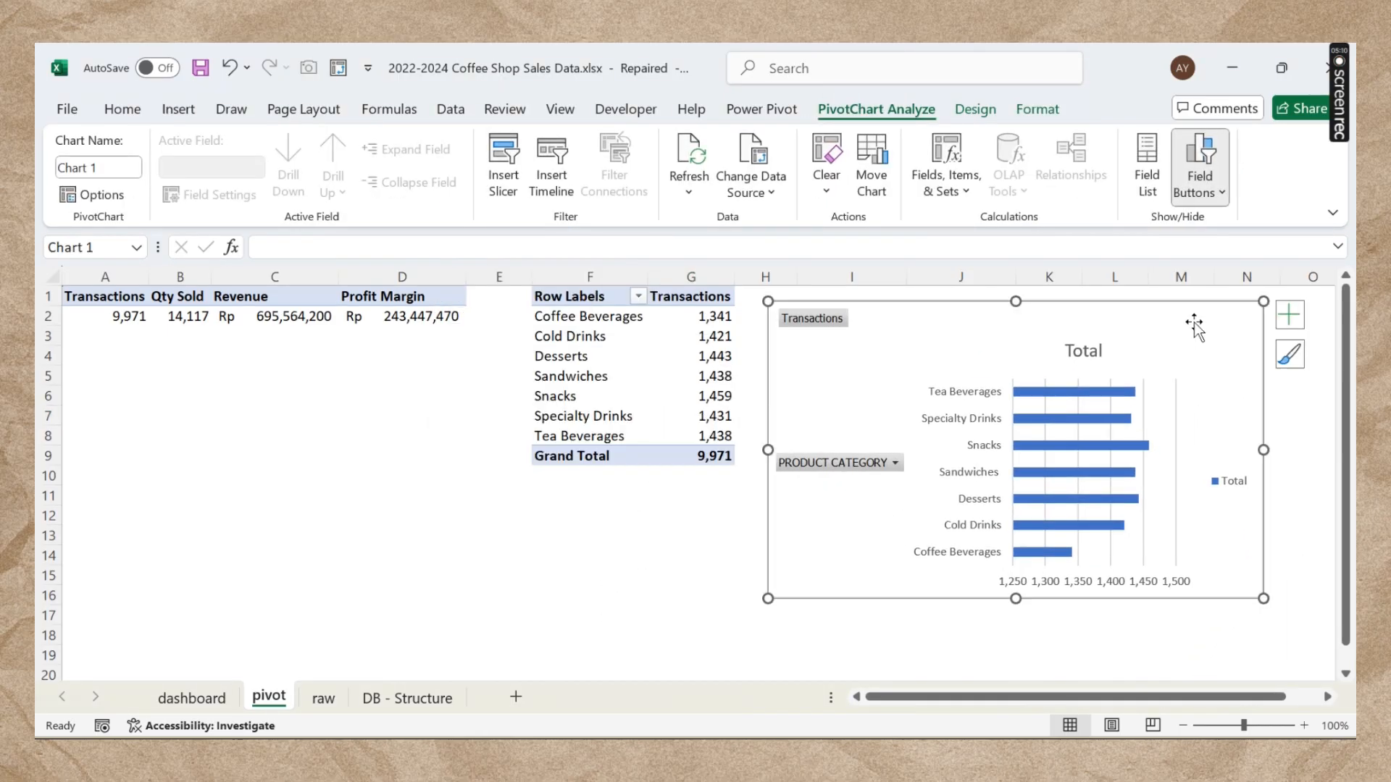
right_click(863, 470)
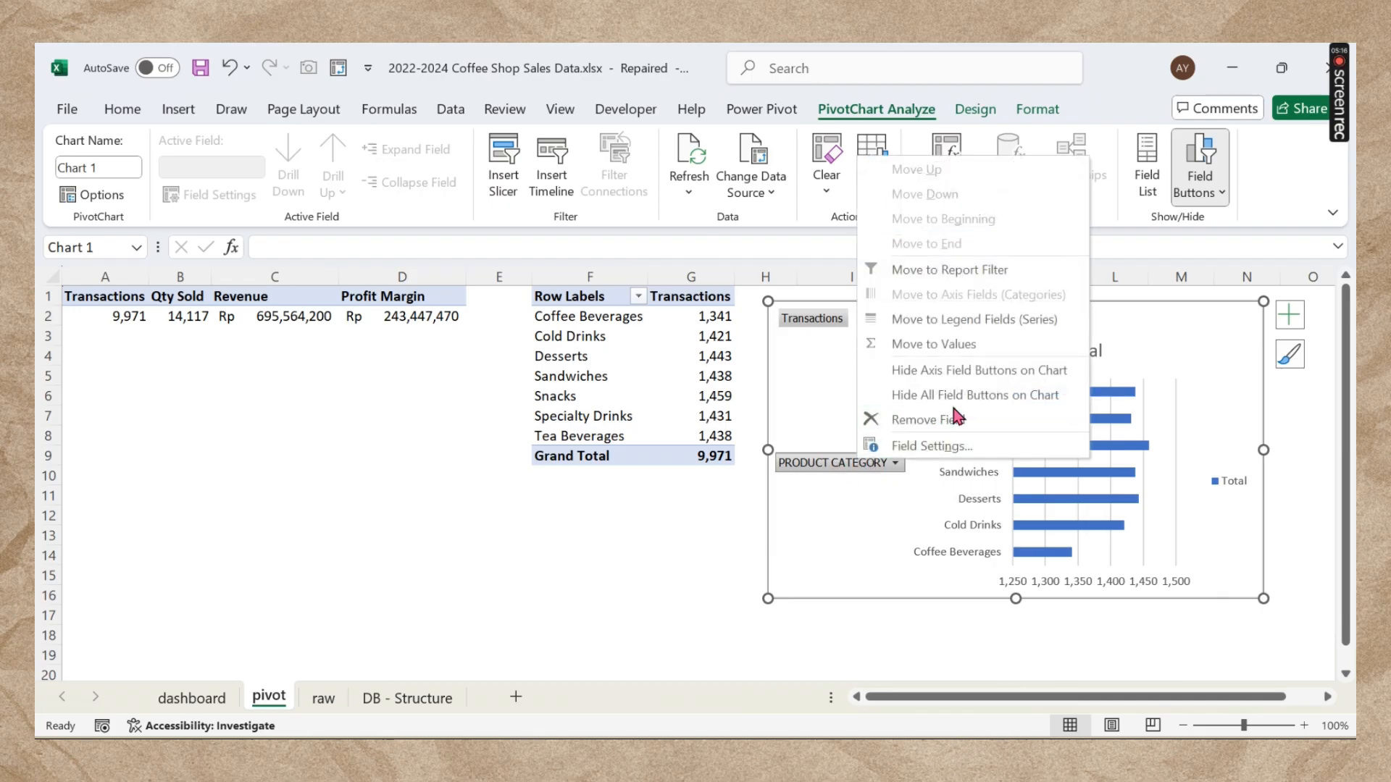
left_click(978, 400)
Step: Remove the primary horizontal axis, gridlines and legend from the category bar chart
left_click(1288, 322)
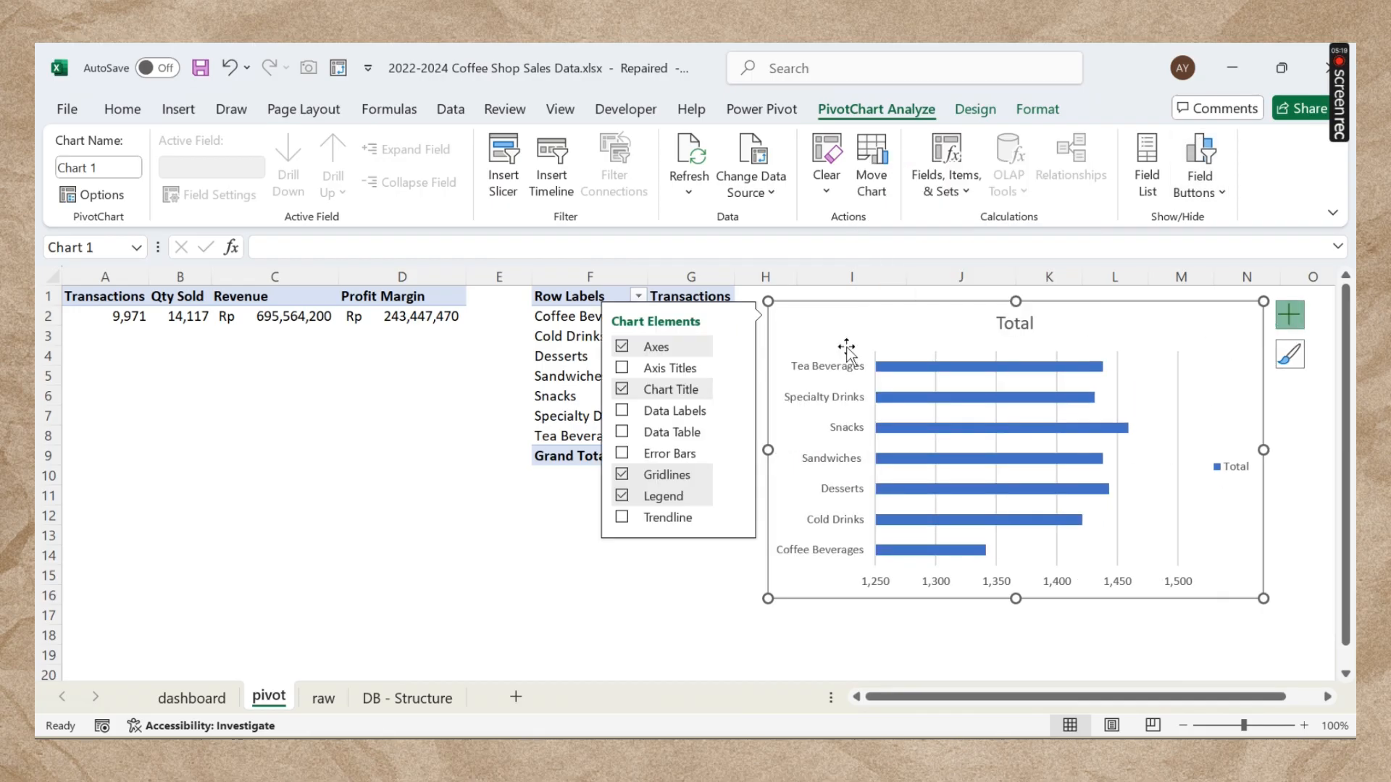
left_click(735, 346)
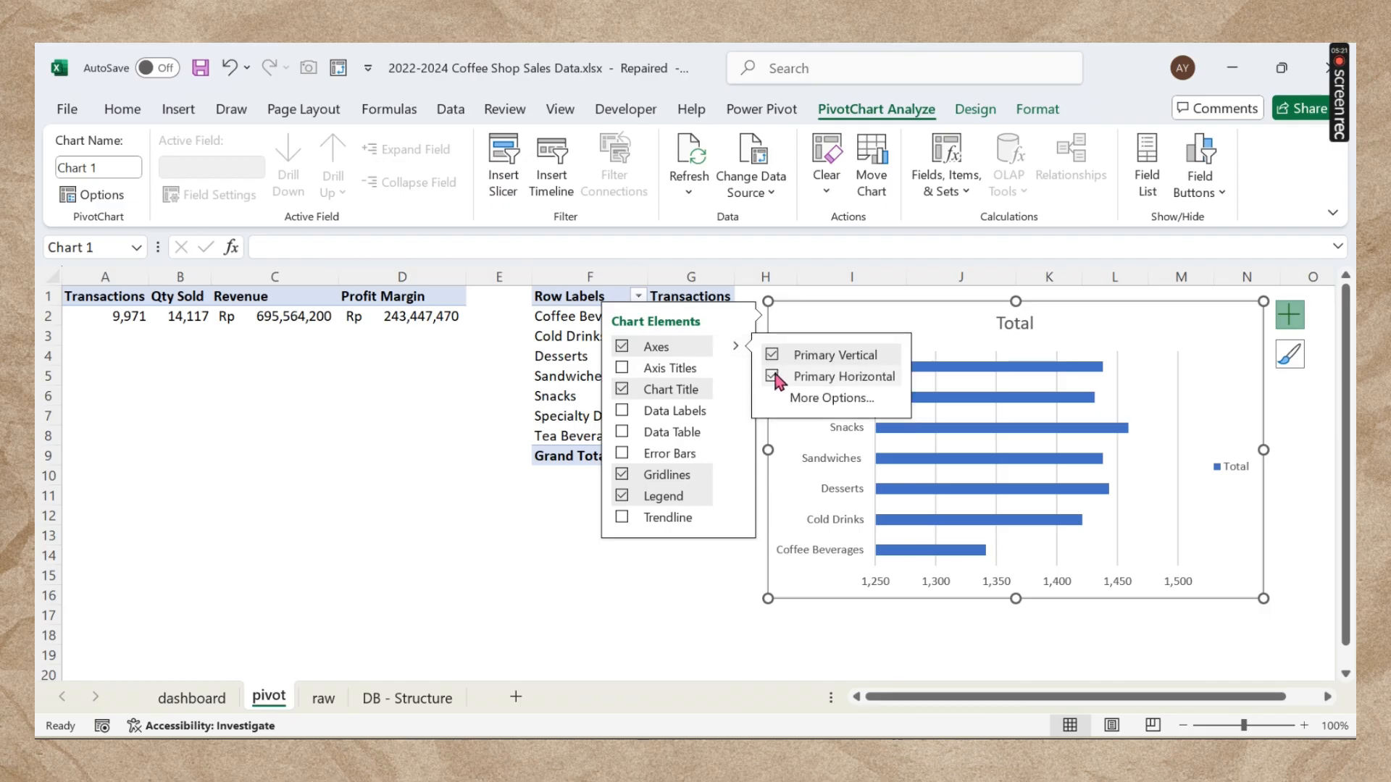
left_click(773, 376)
left_click(621, 474)
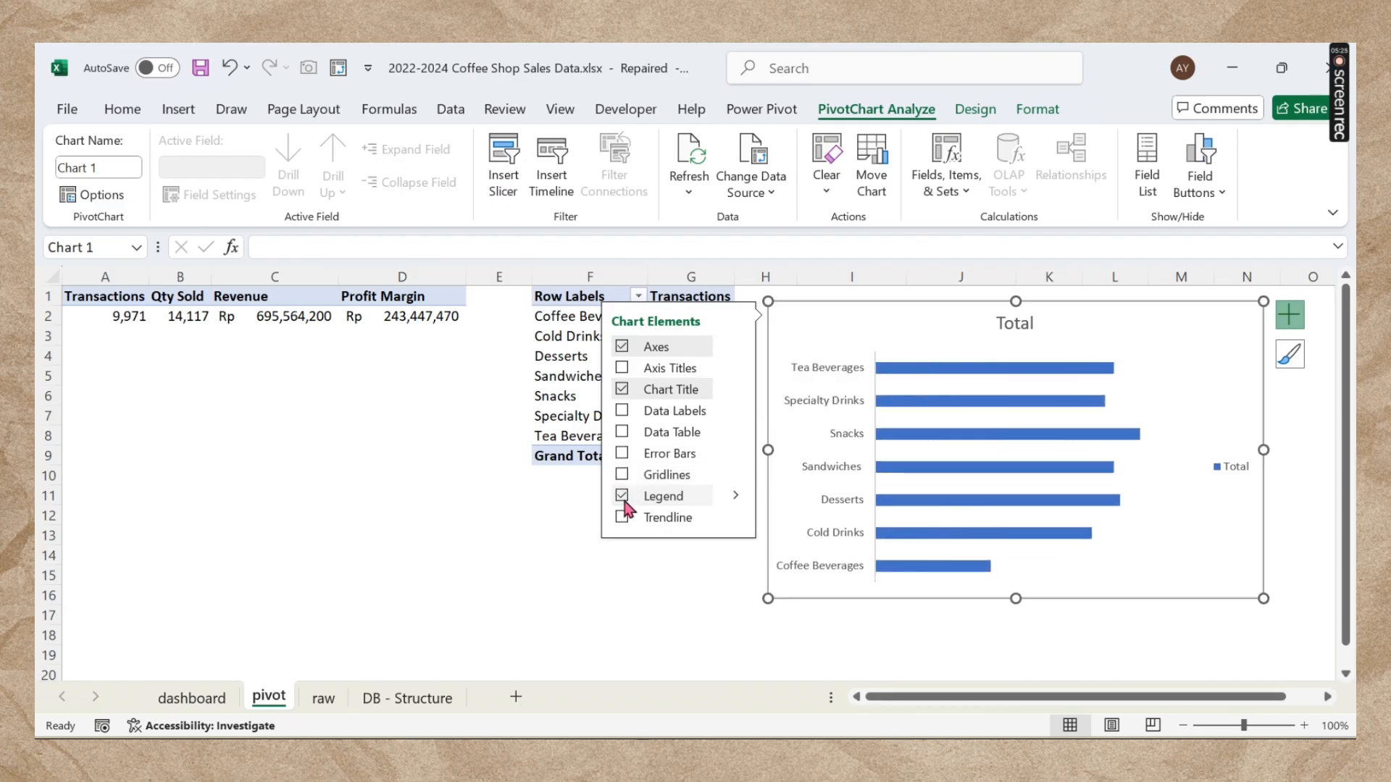
left_click(623, 497)
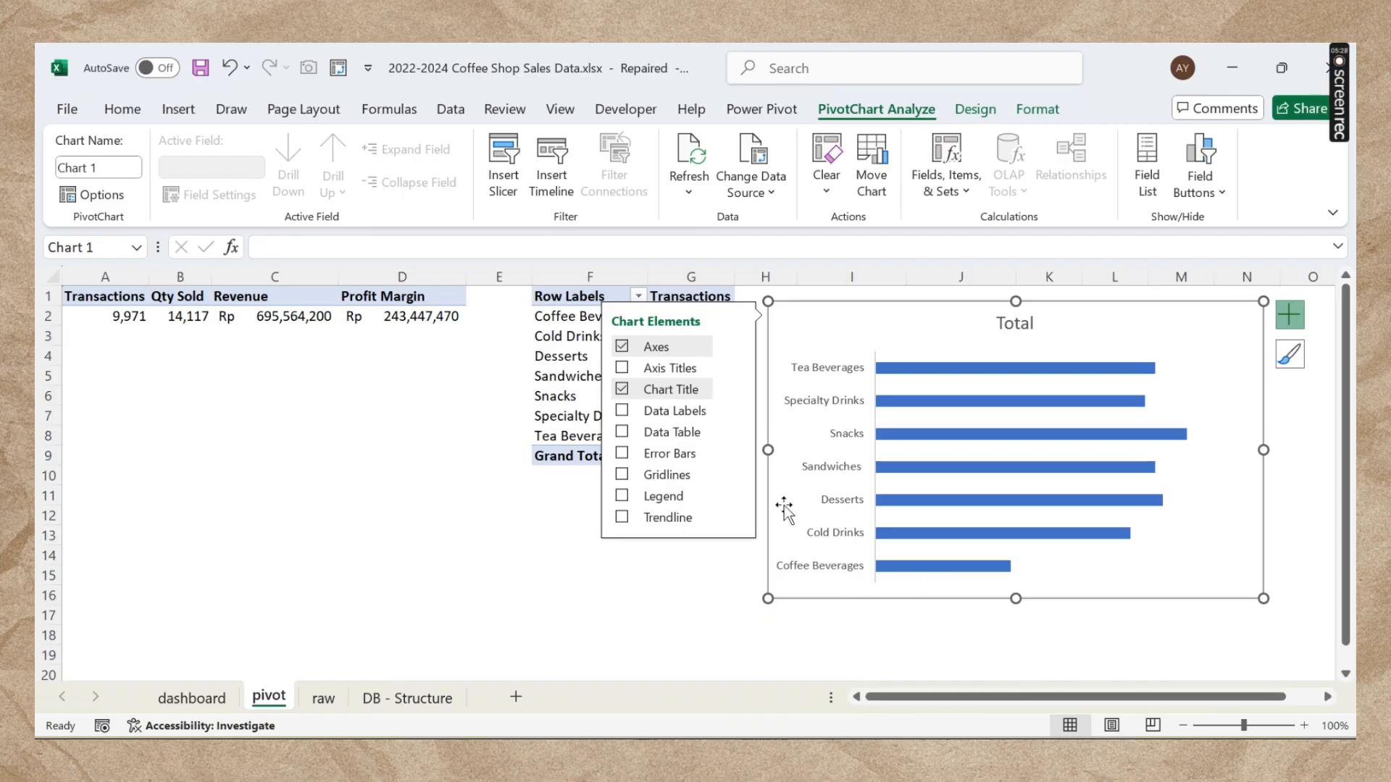
Step: Set the gap width of the bar series to 75%
double_click(916, 378)
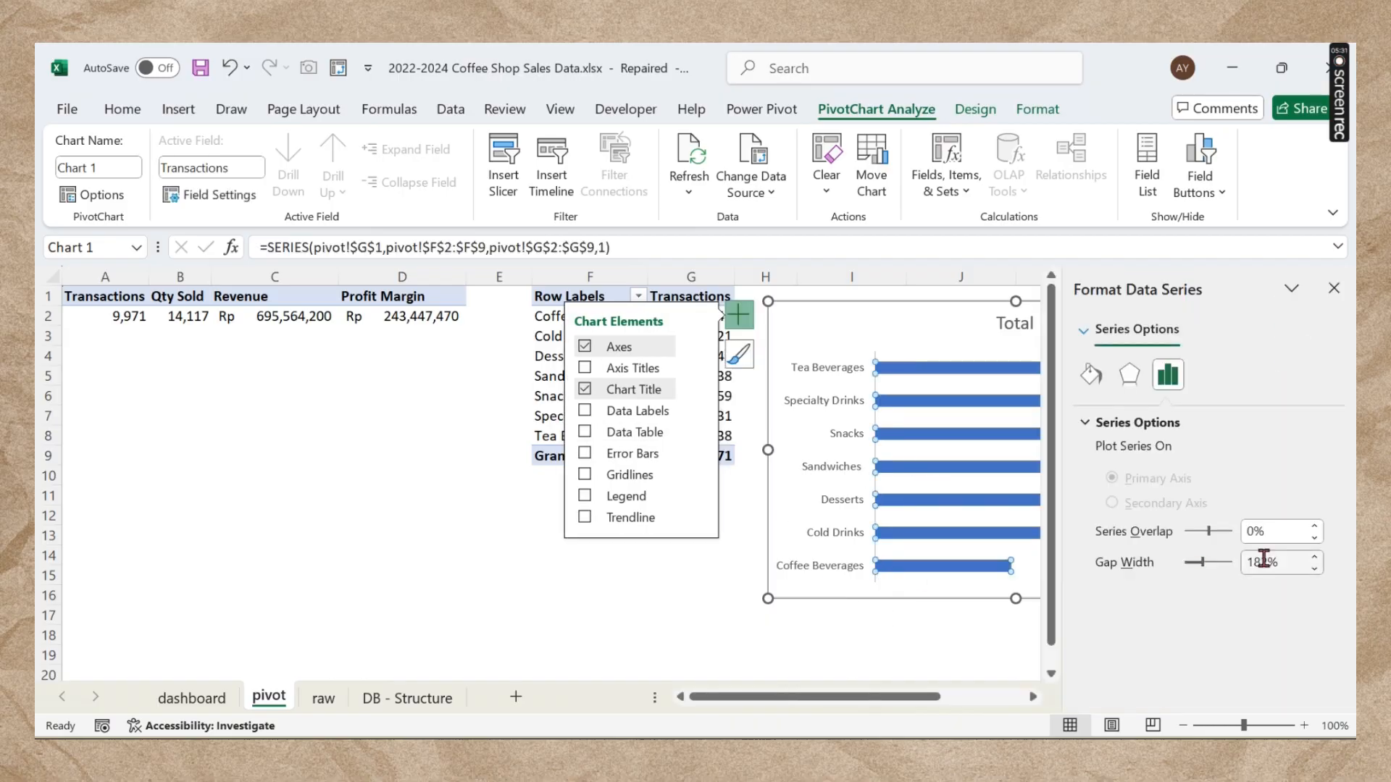
left_click_drag(1266, 559, 1232, 563)
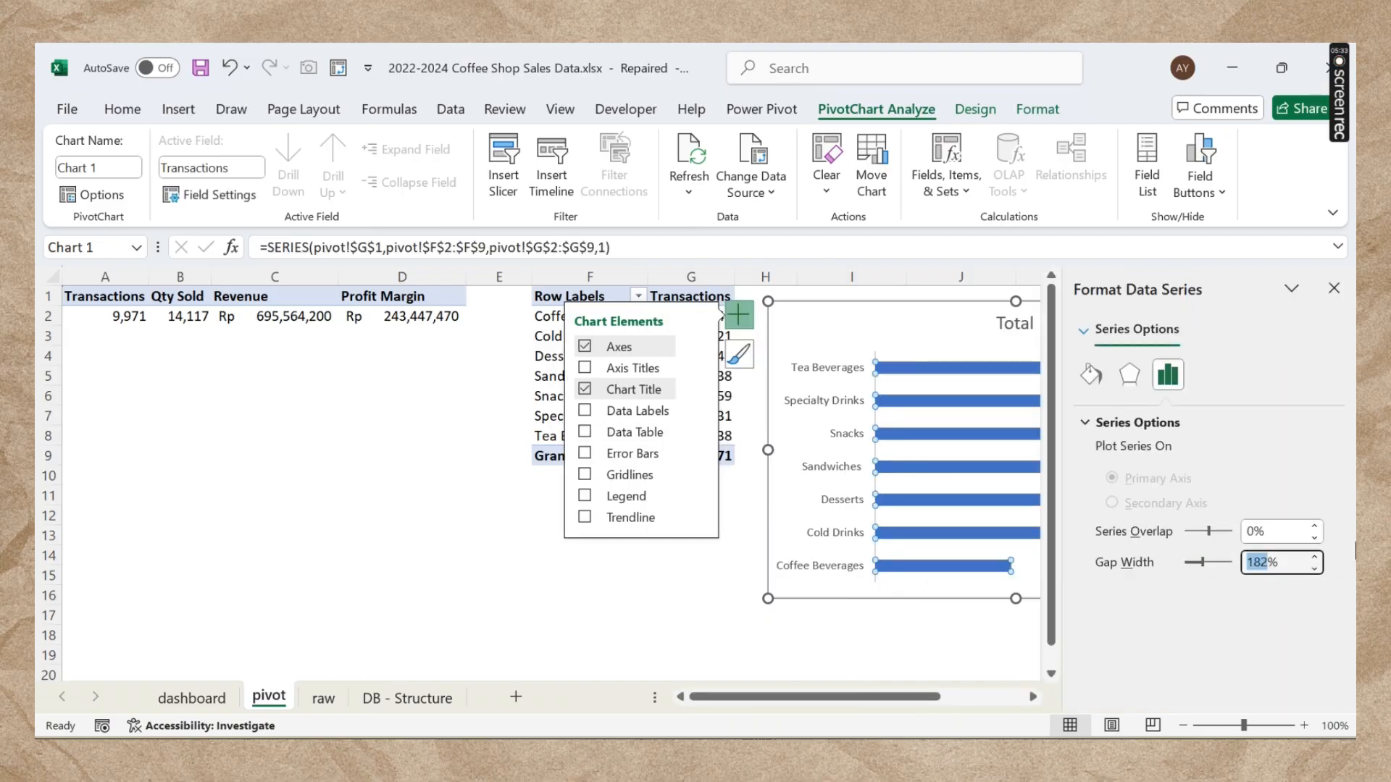
key("Return")
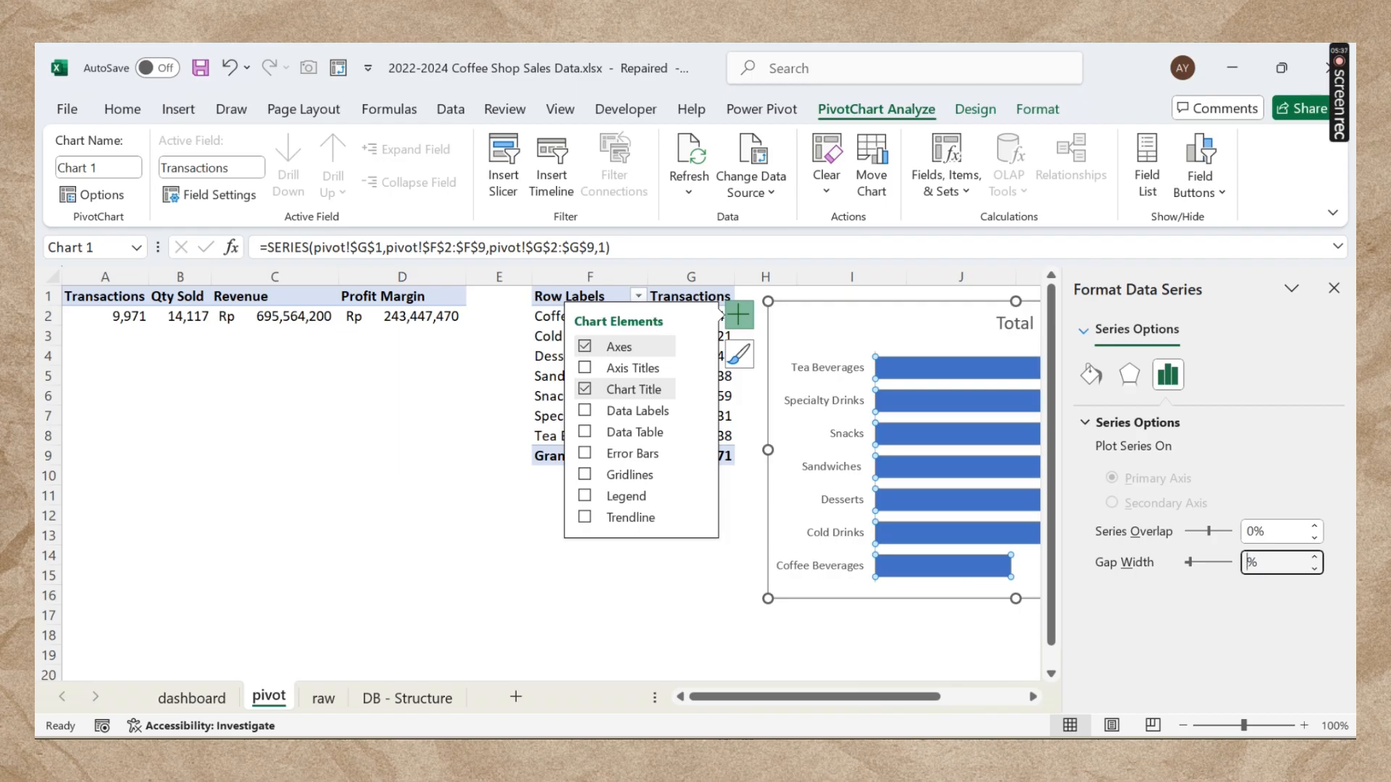
type("75")
key("Return")
left_click(1337, 290)
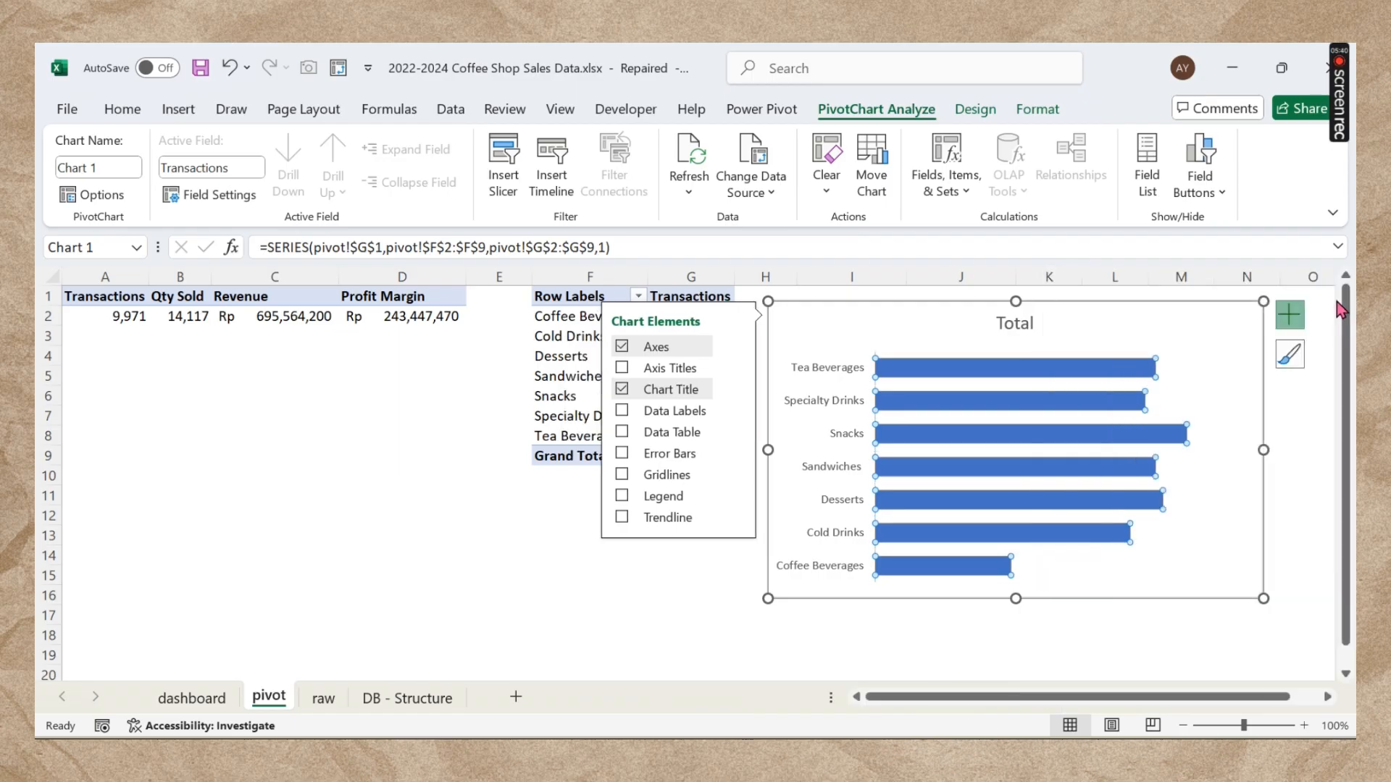
Step: Remove the chart title and add data labels centered inside the bars
left_click(621, 391)
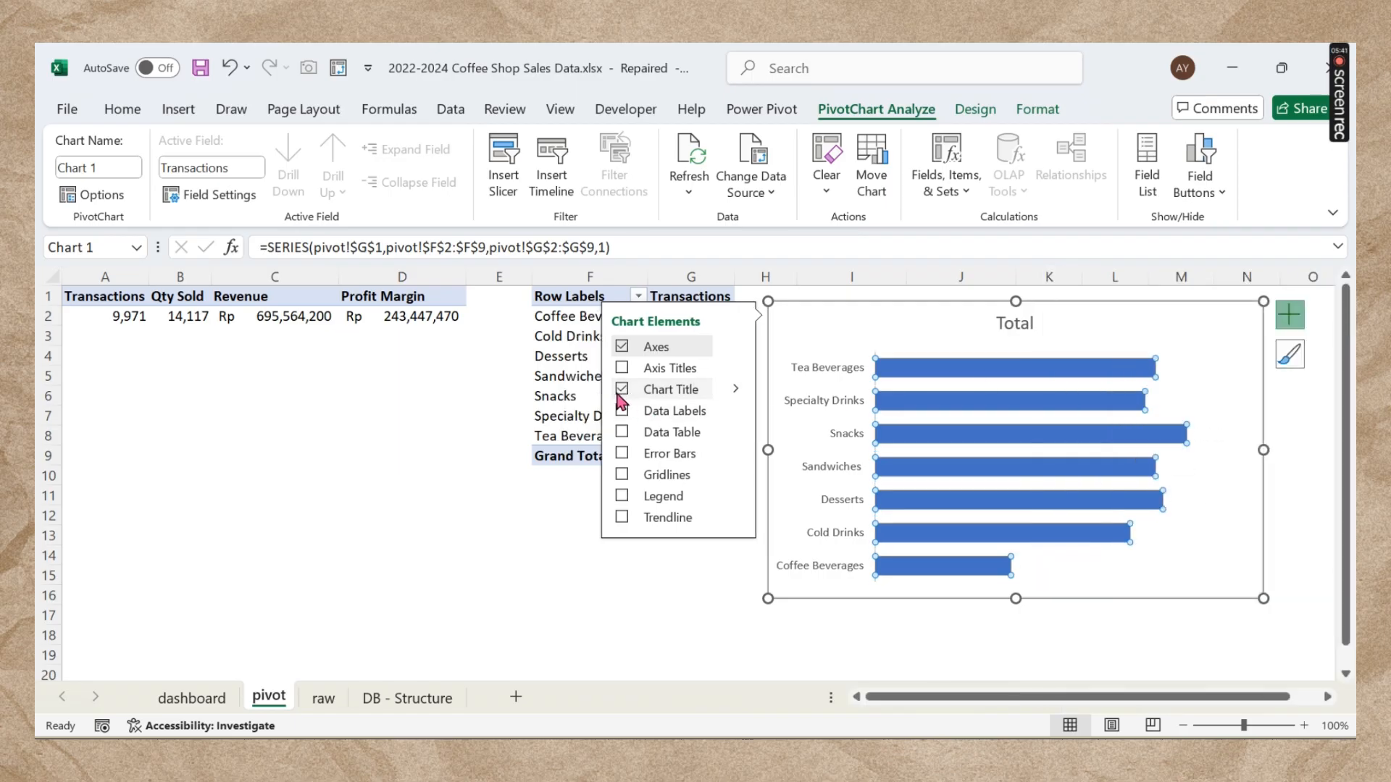
left_click(931, 615)
left_click(1068, 589)
left_click(1290, 314)
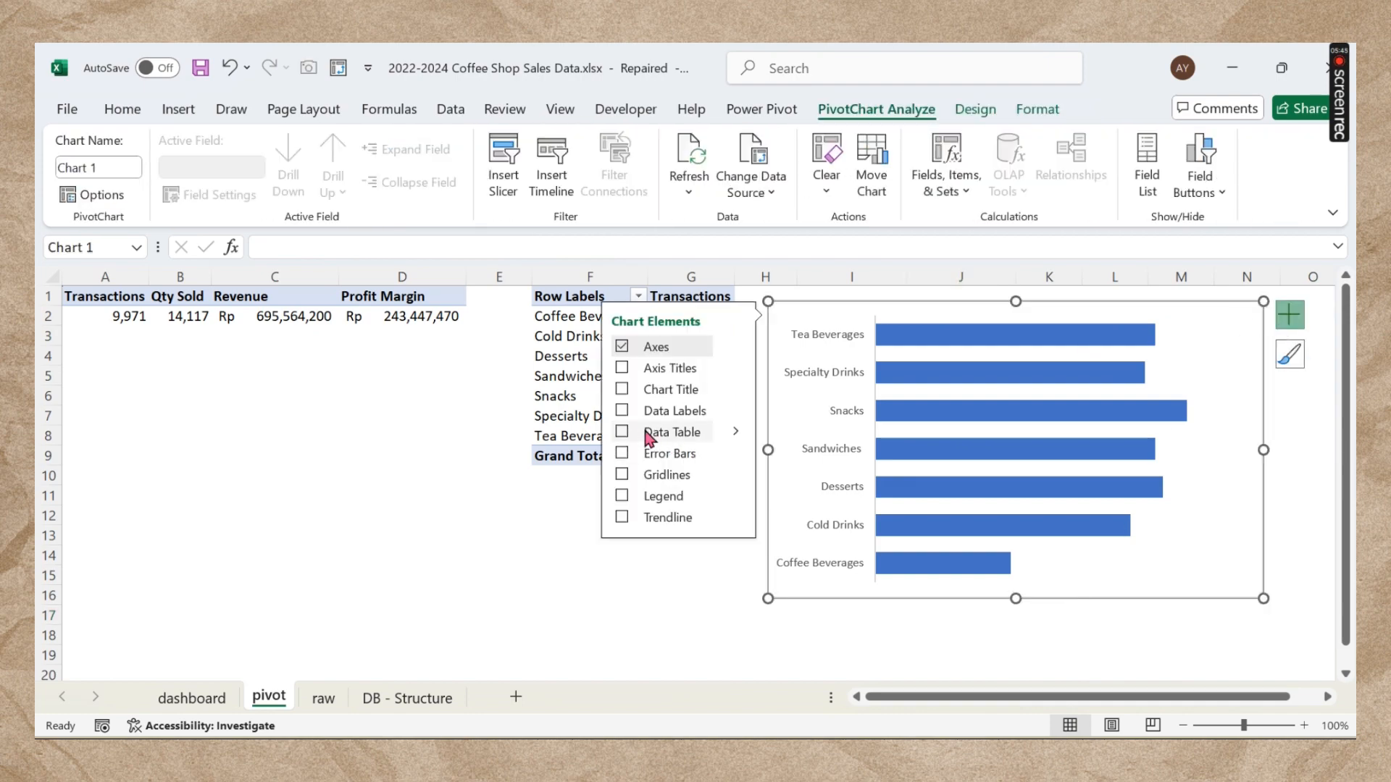
left_click(627, 411)
left_click(733, 410)
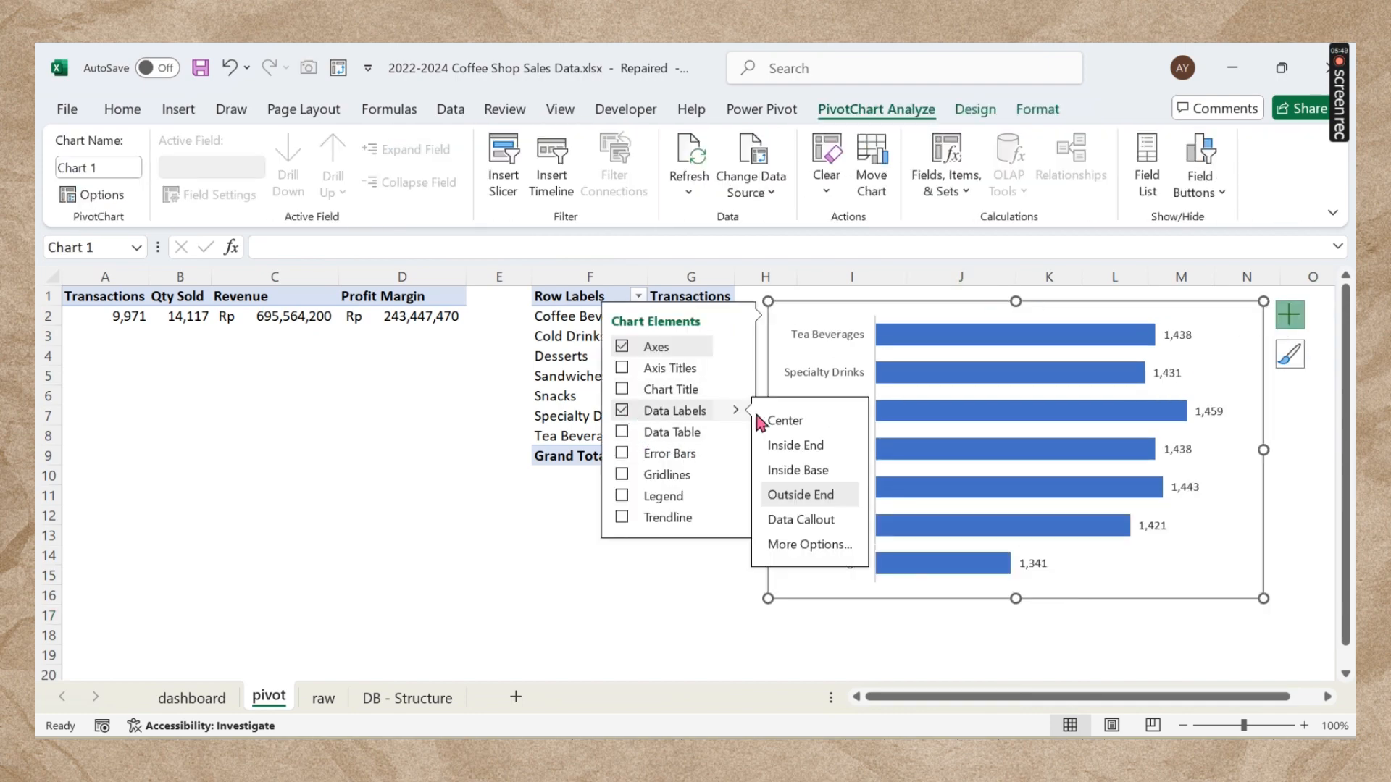
left_click(773, 422)
left_click(928, 603)
left_click(1064, 585)
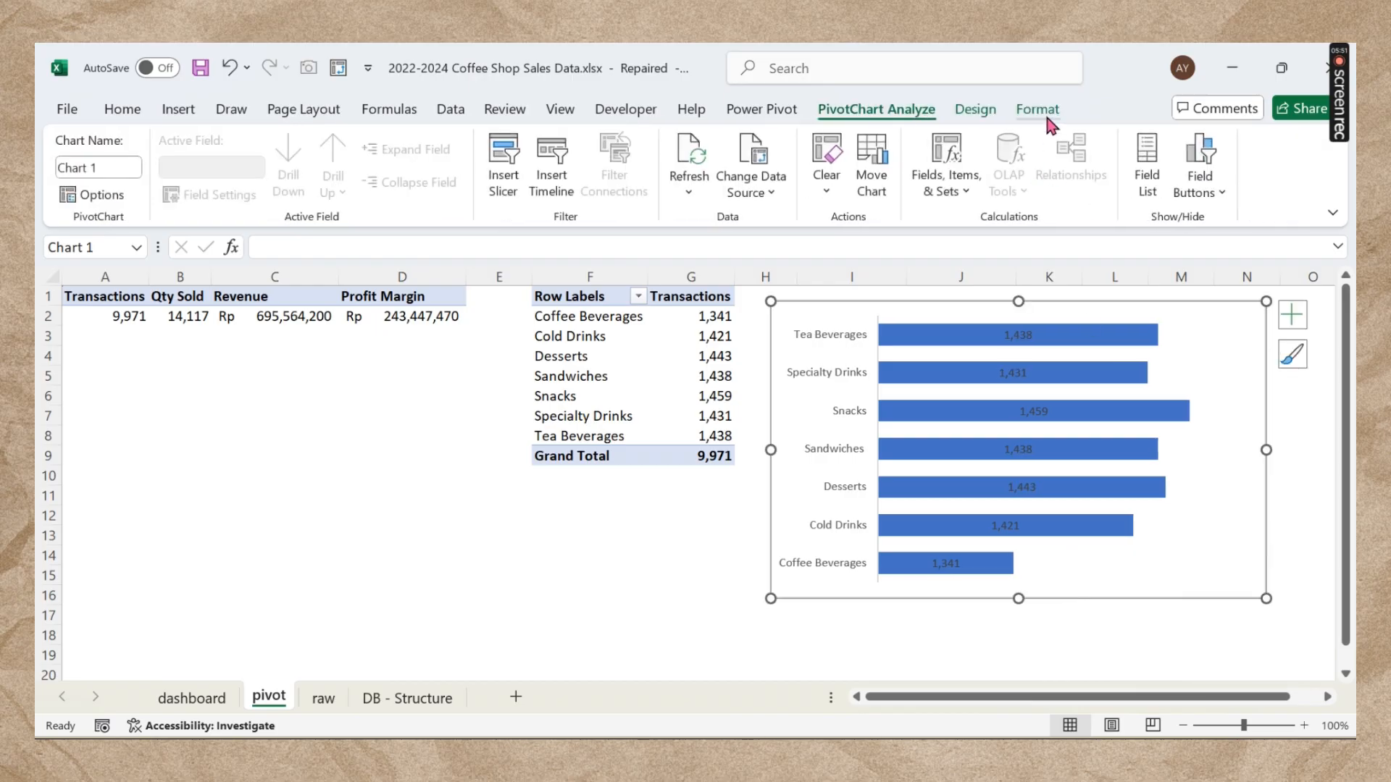
Step: Give the chart area no fill and no outline
left_click(1037, 108)
left_click(641, 140)
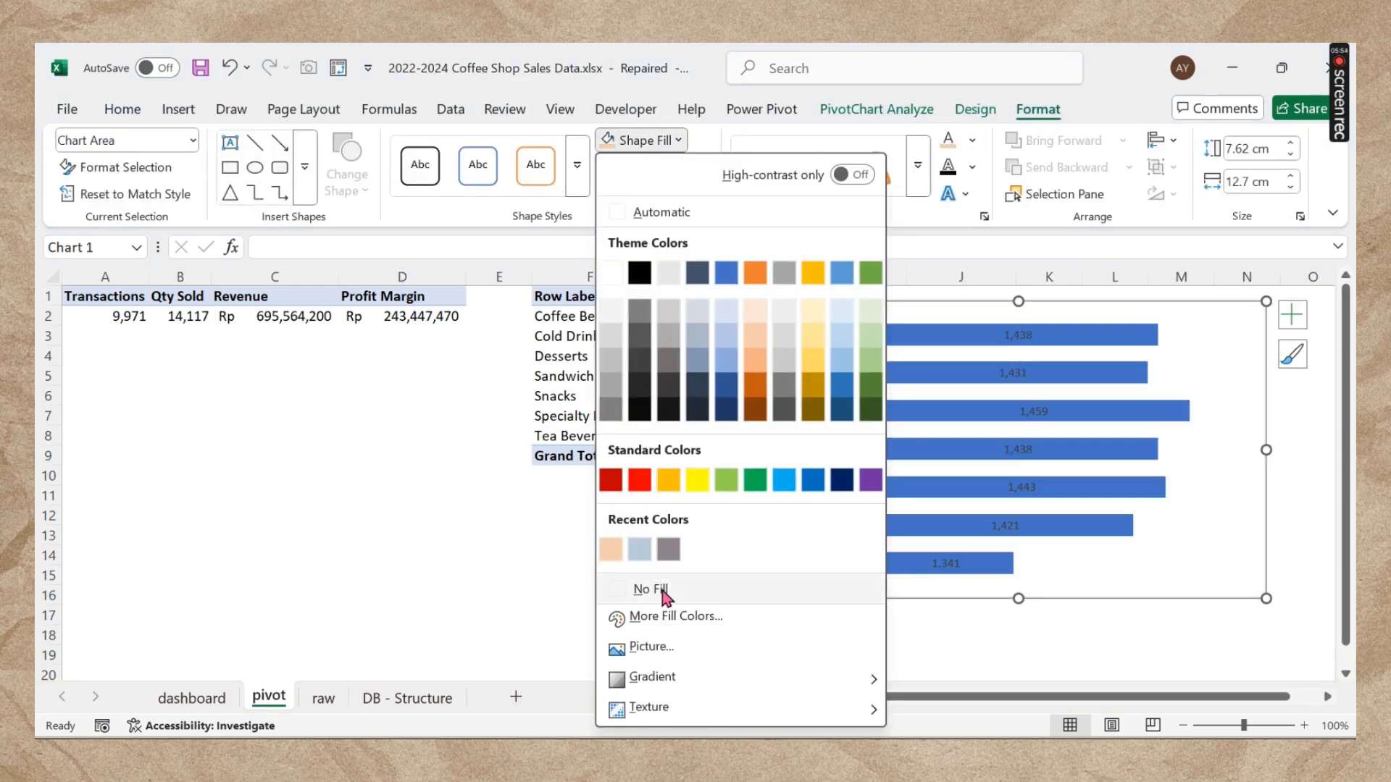
left_click(650, 588)
left_click(656, 167)
scroll(706, 555, "down", 2)
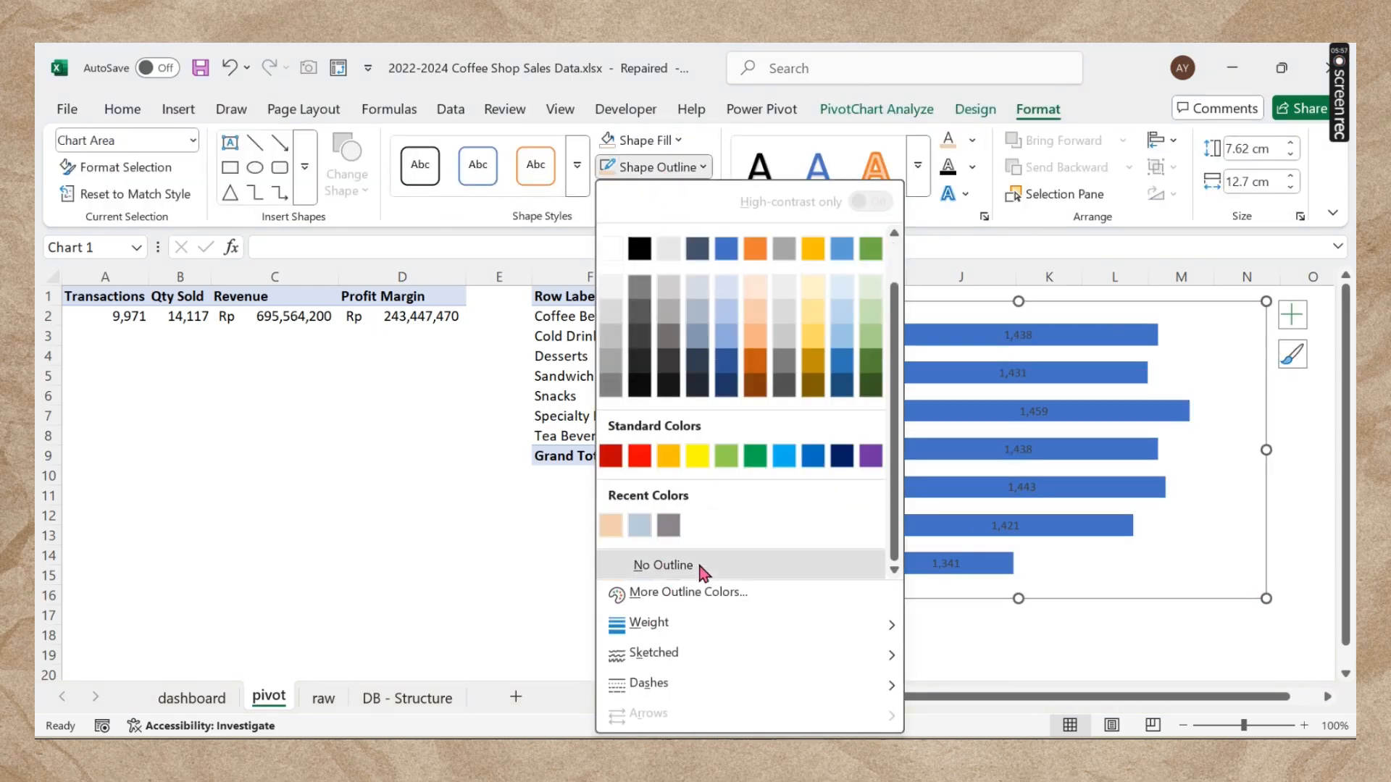
left_click(704, 569)
Step: Fill the bars of the category chart with the recent light blue color
mouse_move(1110, 342)
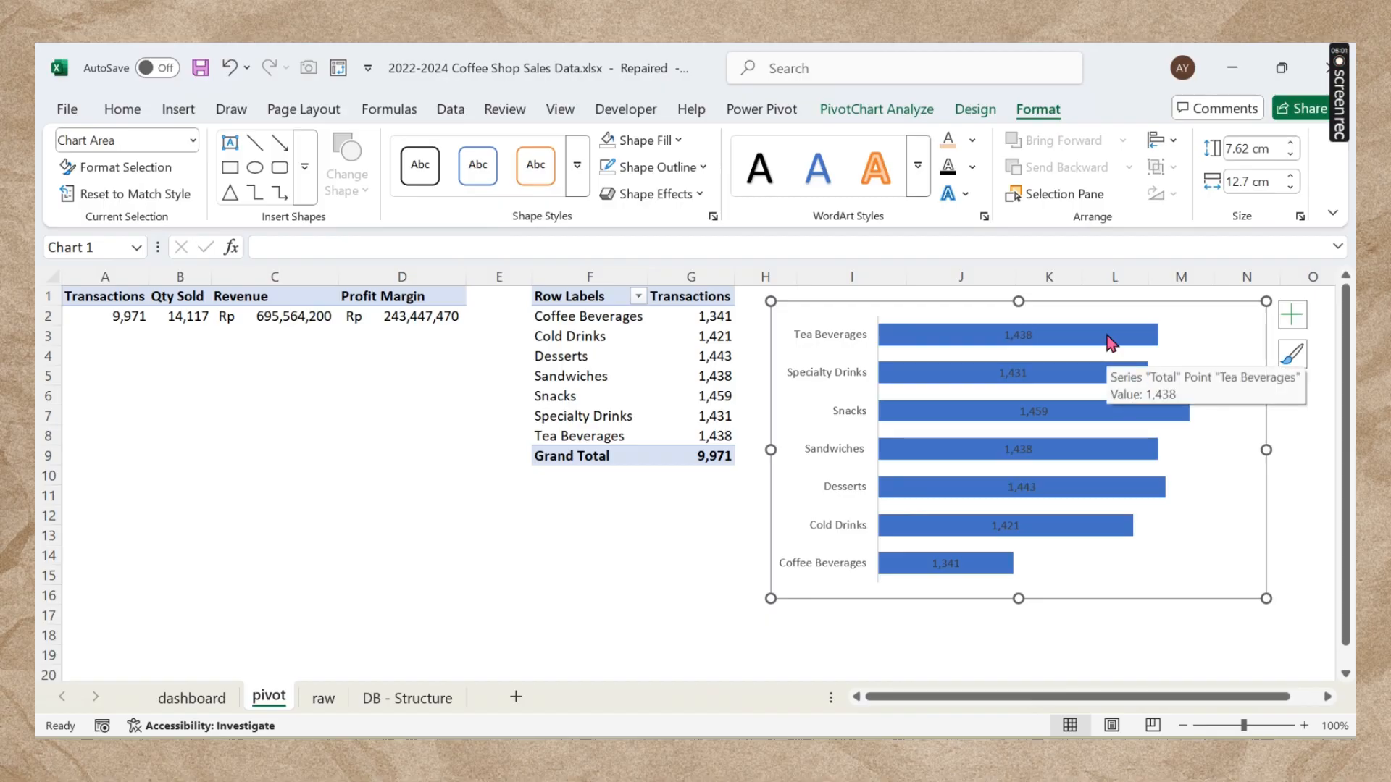
left_click(1080, 487)
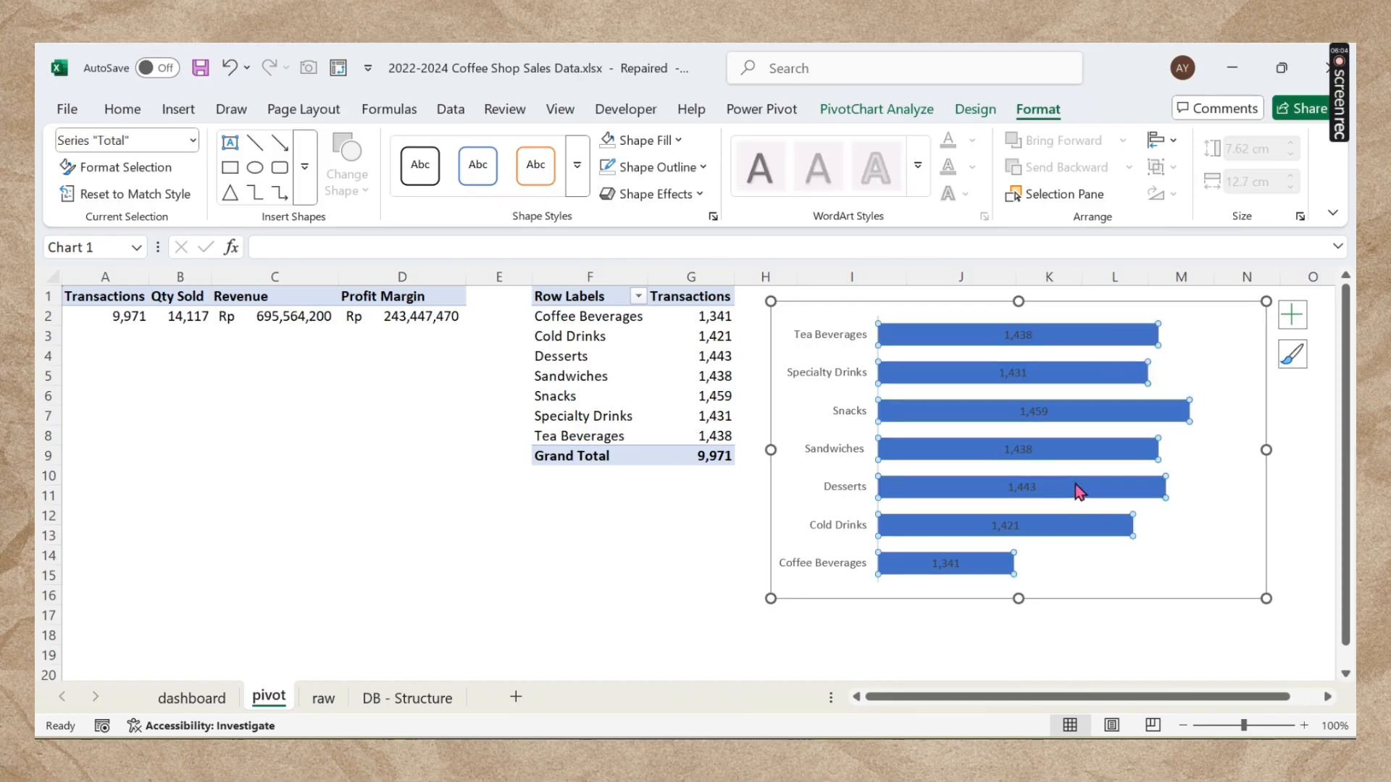
left_click(641, 140)
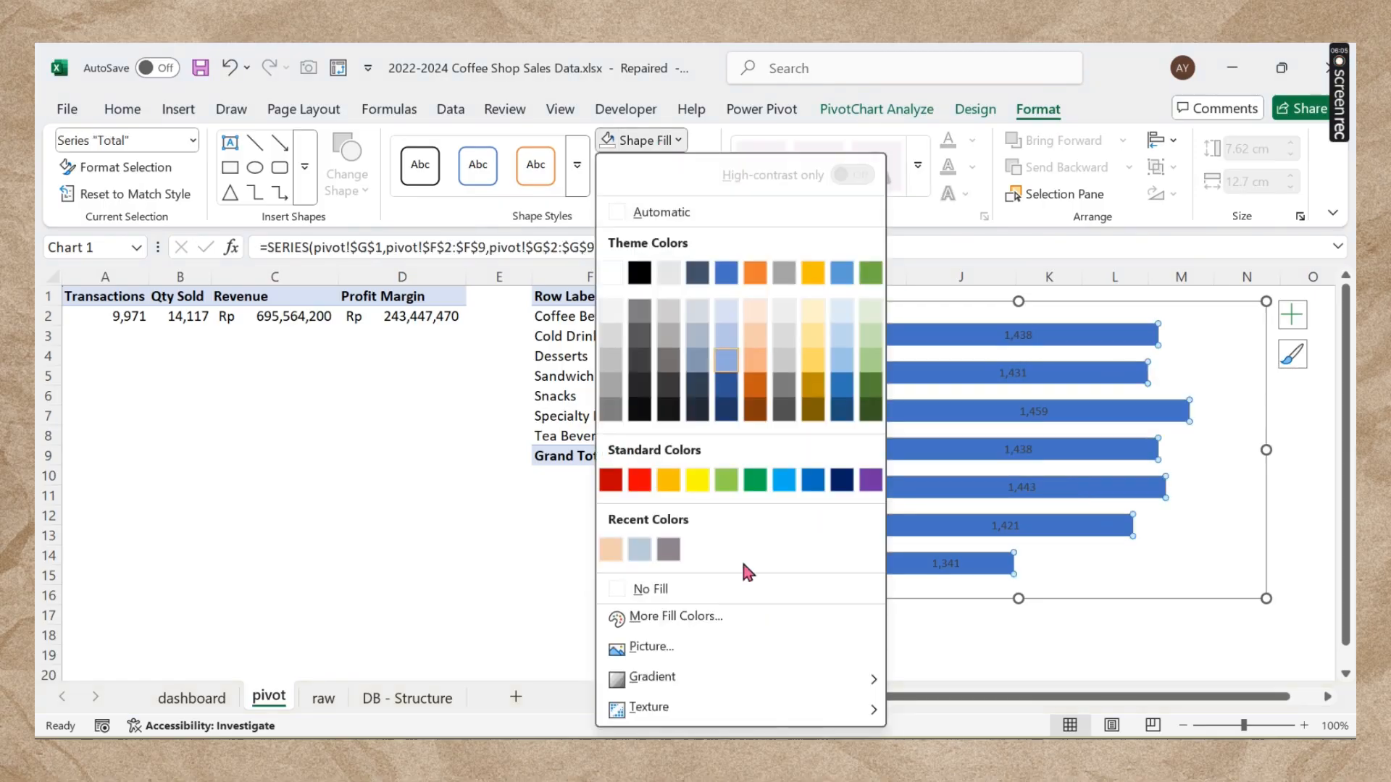
left_click(651, 552)
Step: Format the chart's data labels as bold black text
left_click(1025, 335)
left_click(972, 140)
left_click(814, 525)
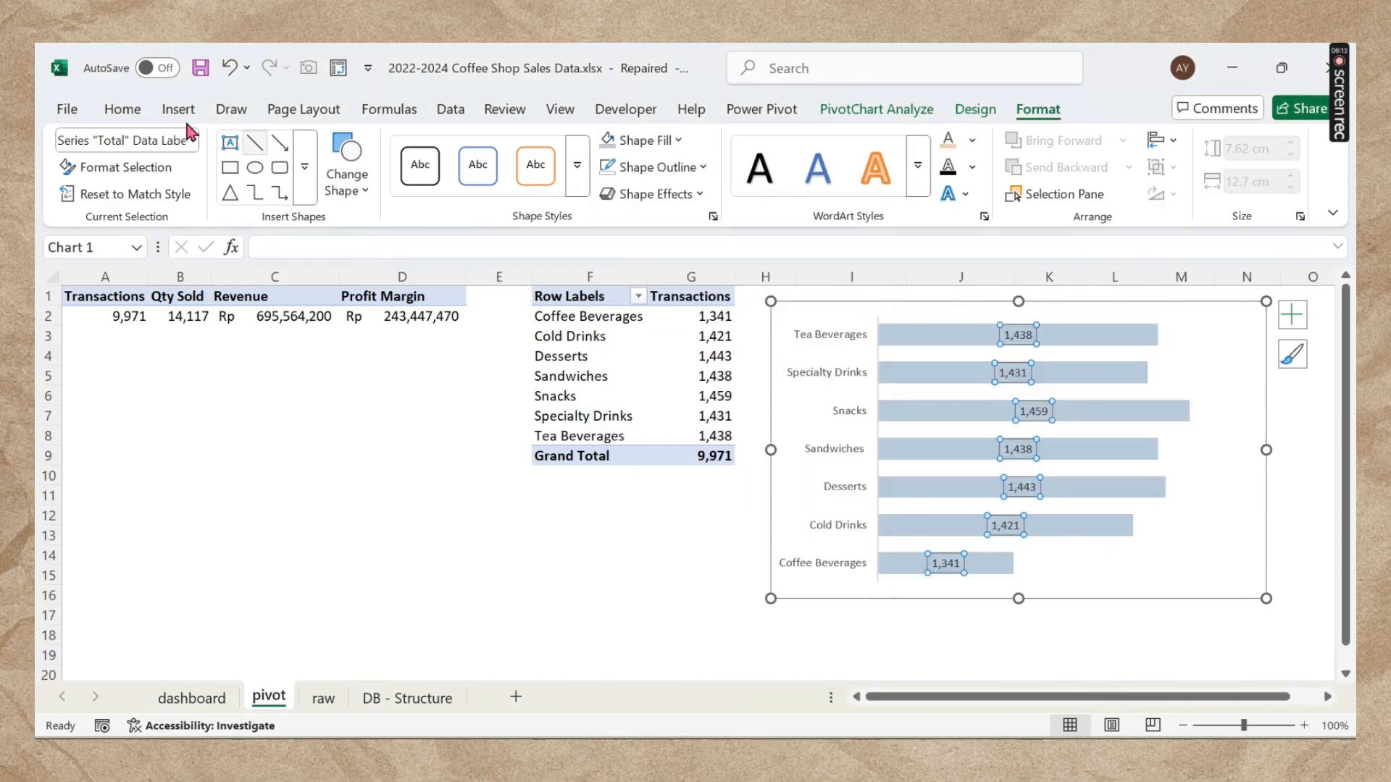
left_click(123, 109)
left_click(178, 181)
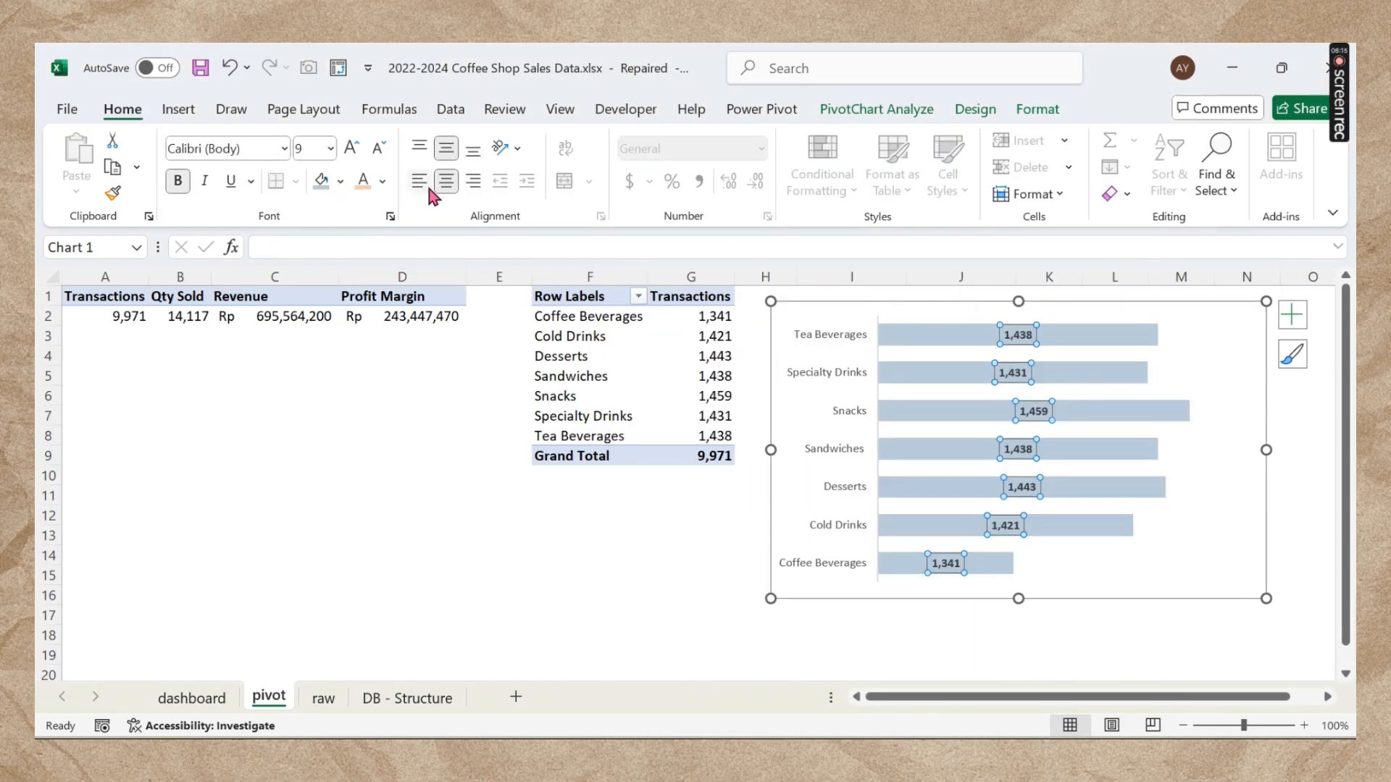
left_click(381, 182)
left_click(390, 310)
left_click(1104, 639)
left_click(1119, 588)
Step: Sort the category PivotTable by Transactions from largest to smallest
mouse_move(1154, 463)
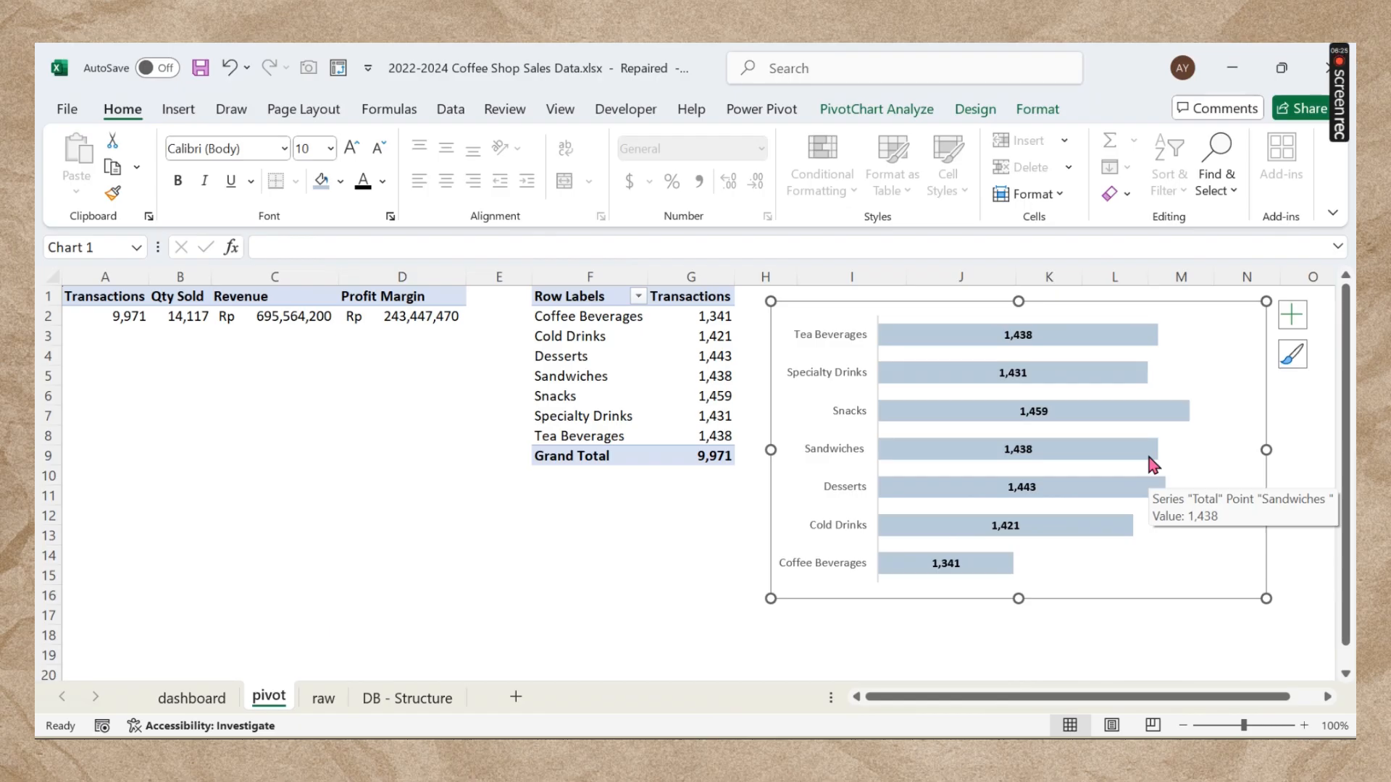
right_click(714, 324)
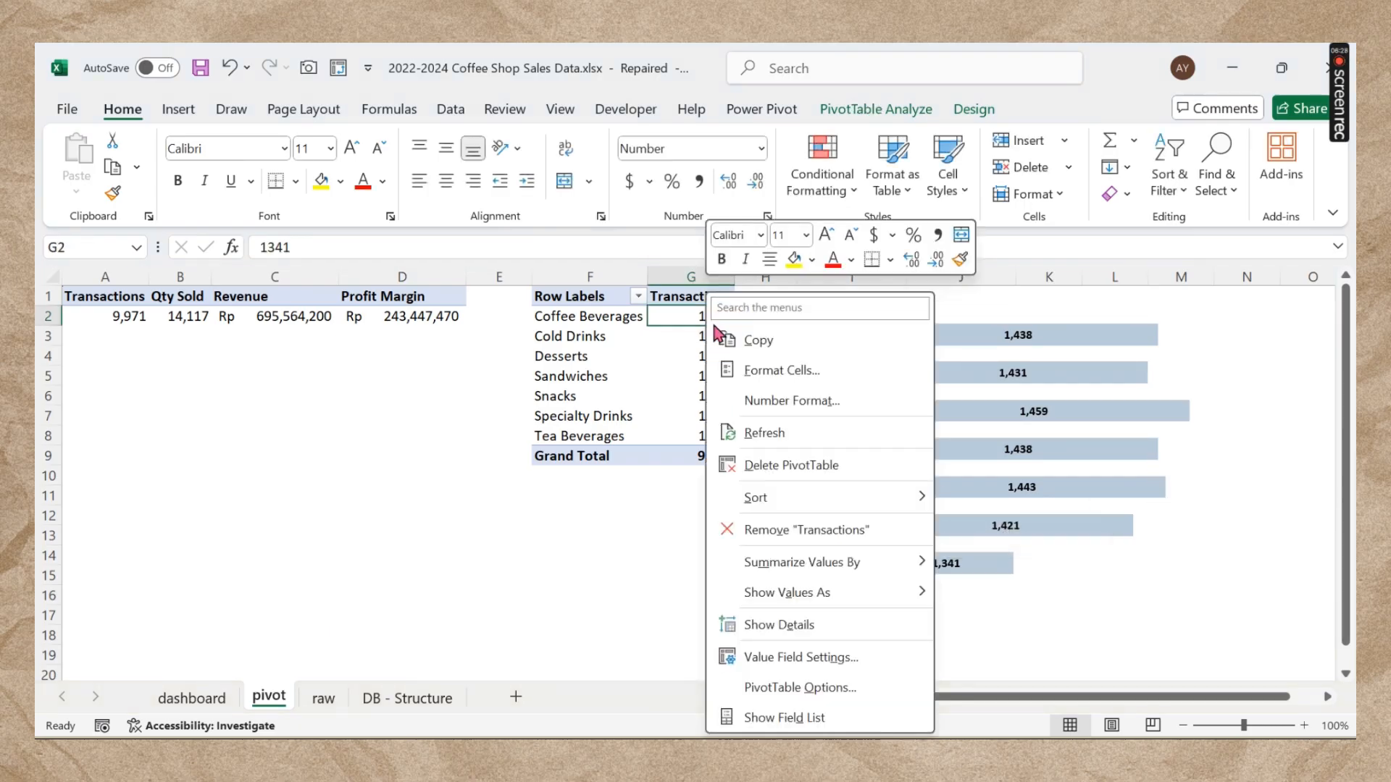
mouse_move(825, 497)
left_click(983, 532)
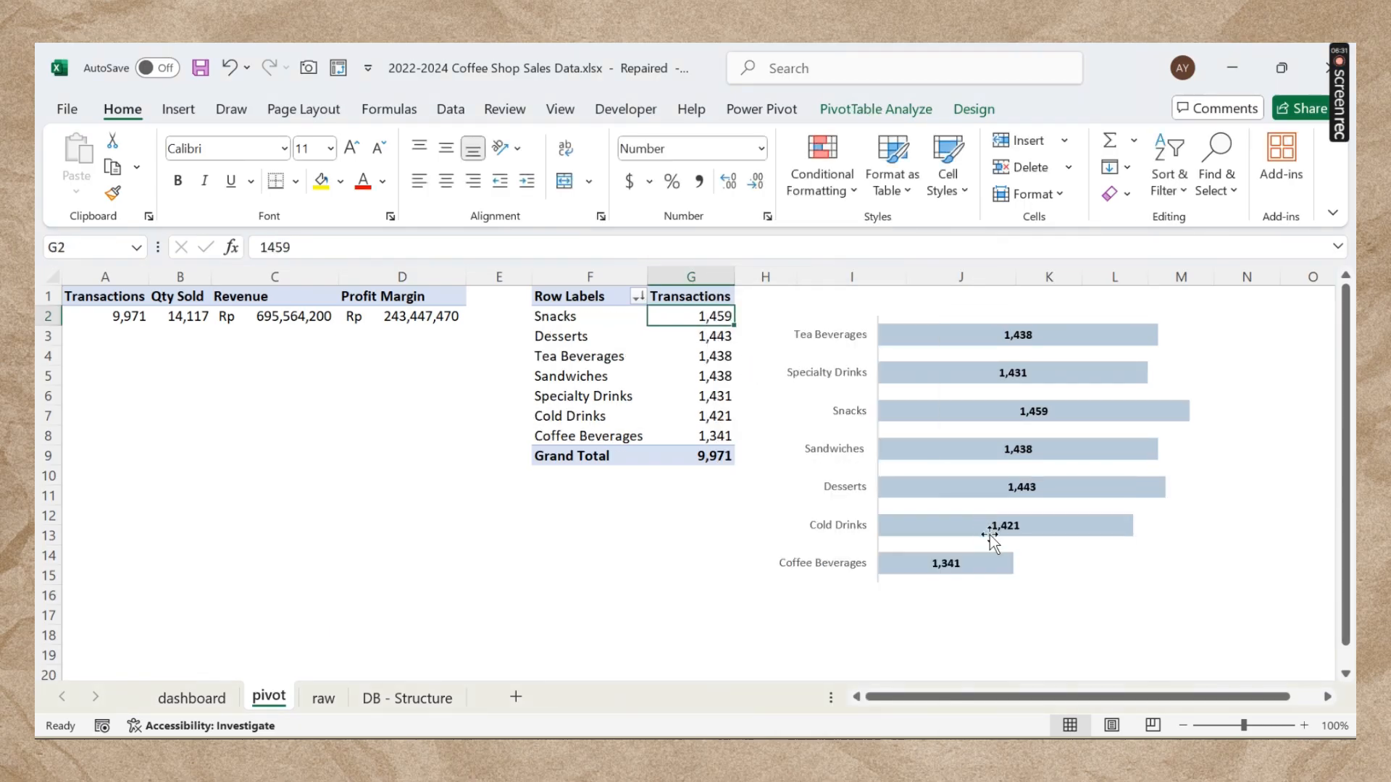
Step: Sort the category PivotTable by Transactions from smallest to largest
right_click(684, 316)
mouse_move(789, 500)
left_click(963, 499)
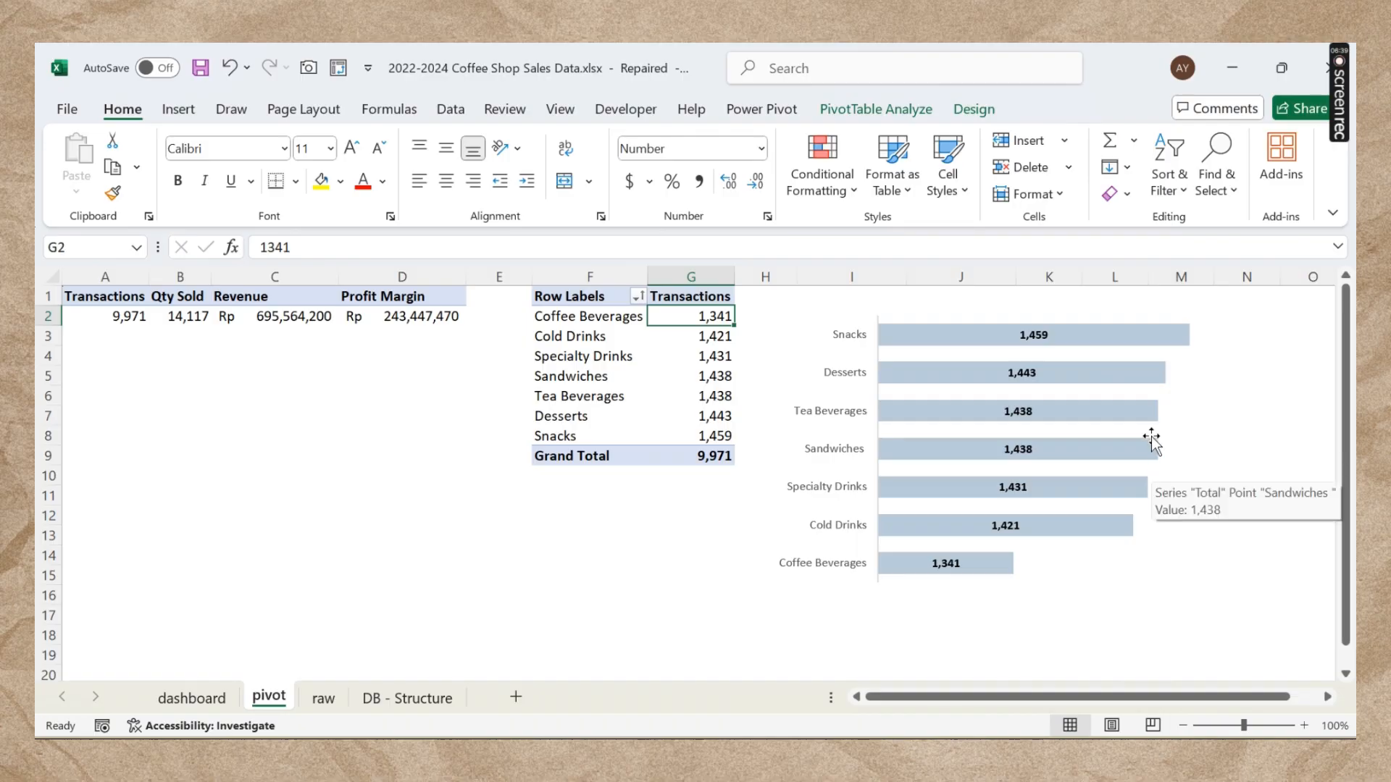
Step: Move the category bar chart from the pivot sheet into the Transactions by Category block on the dashboard
left_click(1075, 556)
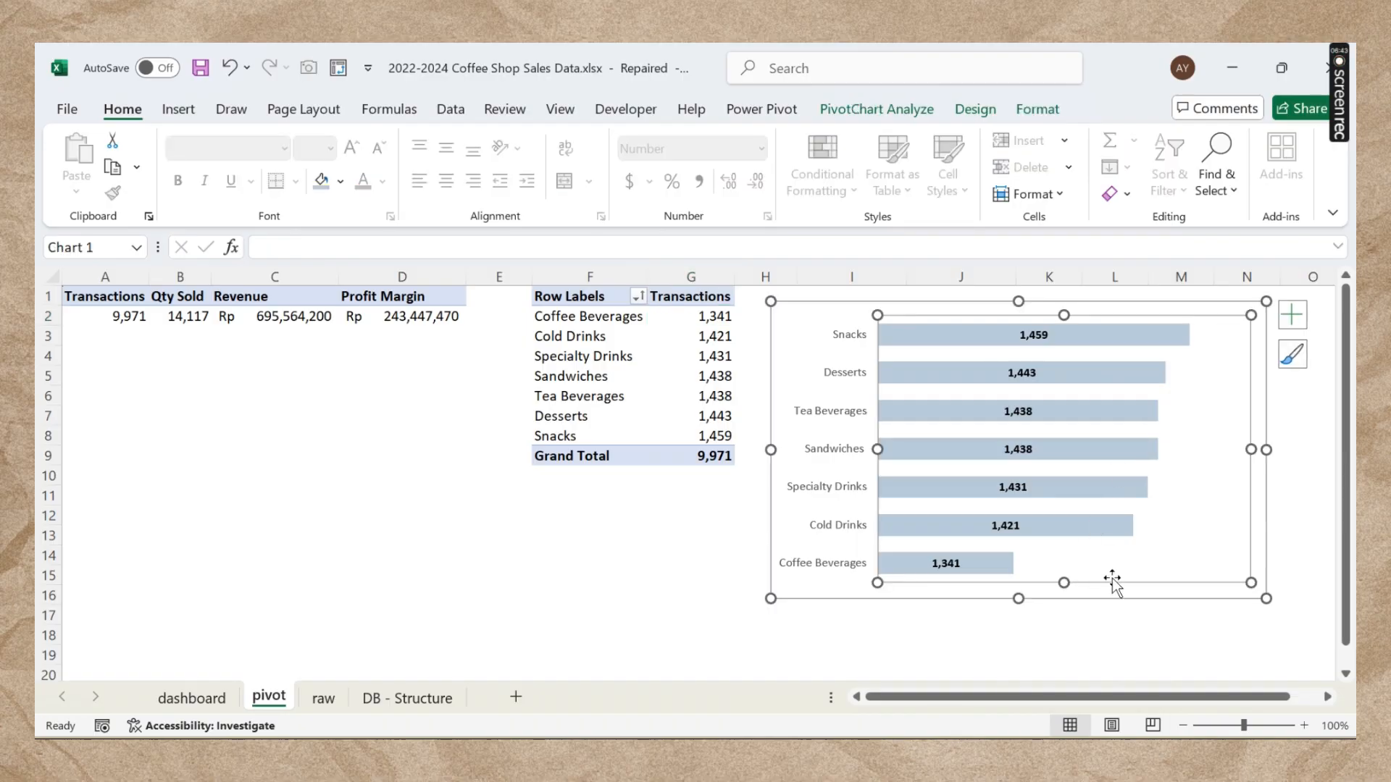
key("Delete")
left_click(211, 699)
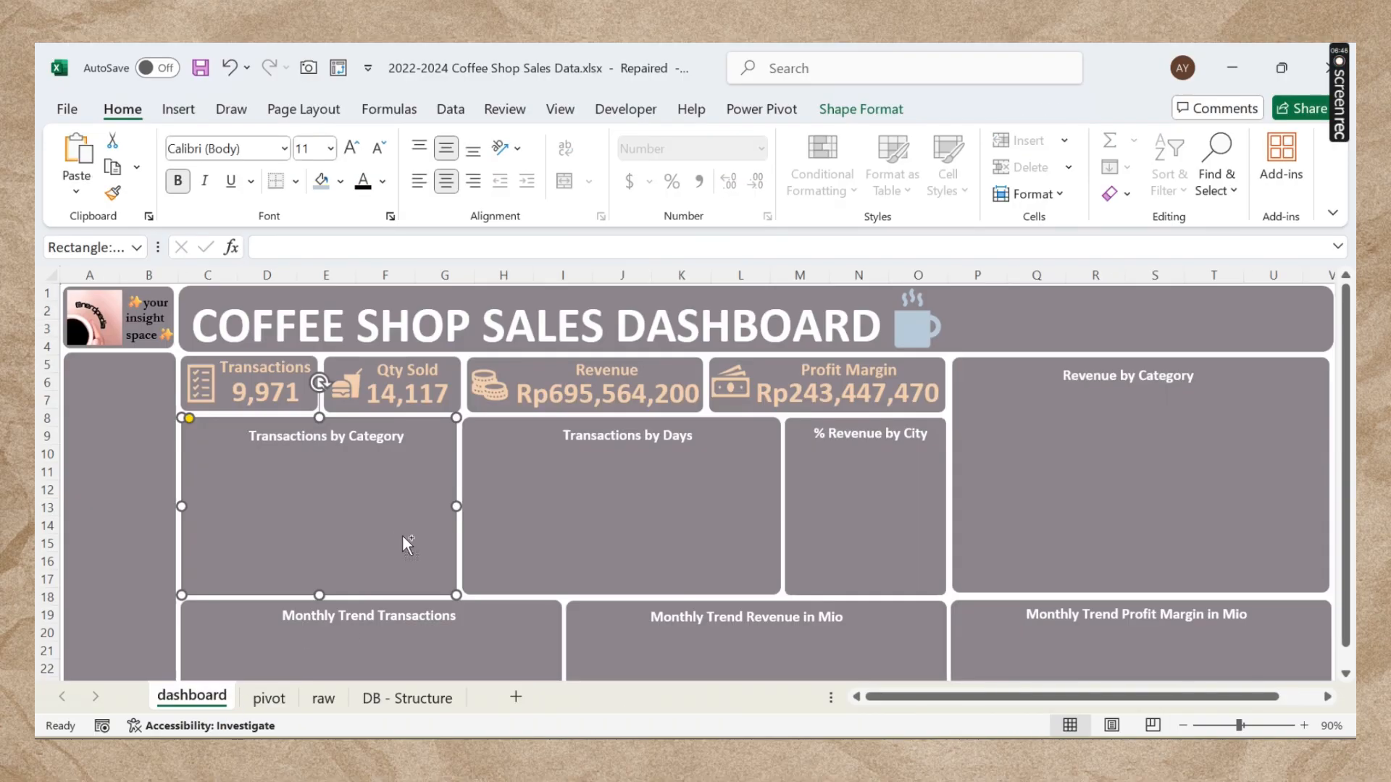
left_click(449, 531)
left_click_drag(538, 483, 484, 508)
left_click_drag(471, 556, 464, 513)
key("ctrl+z")
left_click(469, 510)
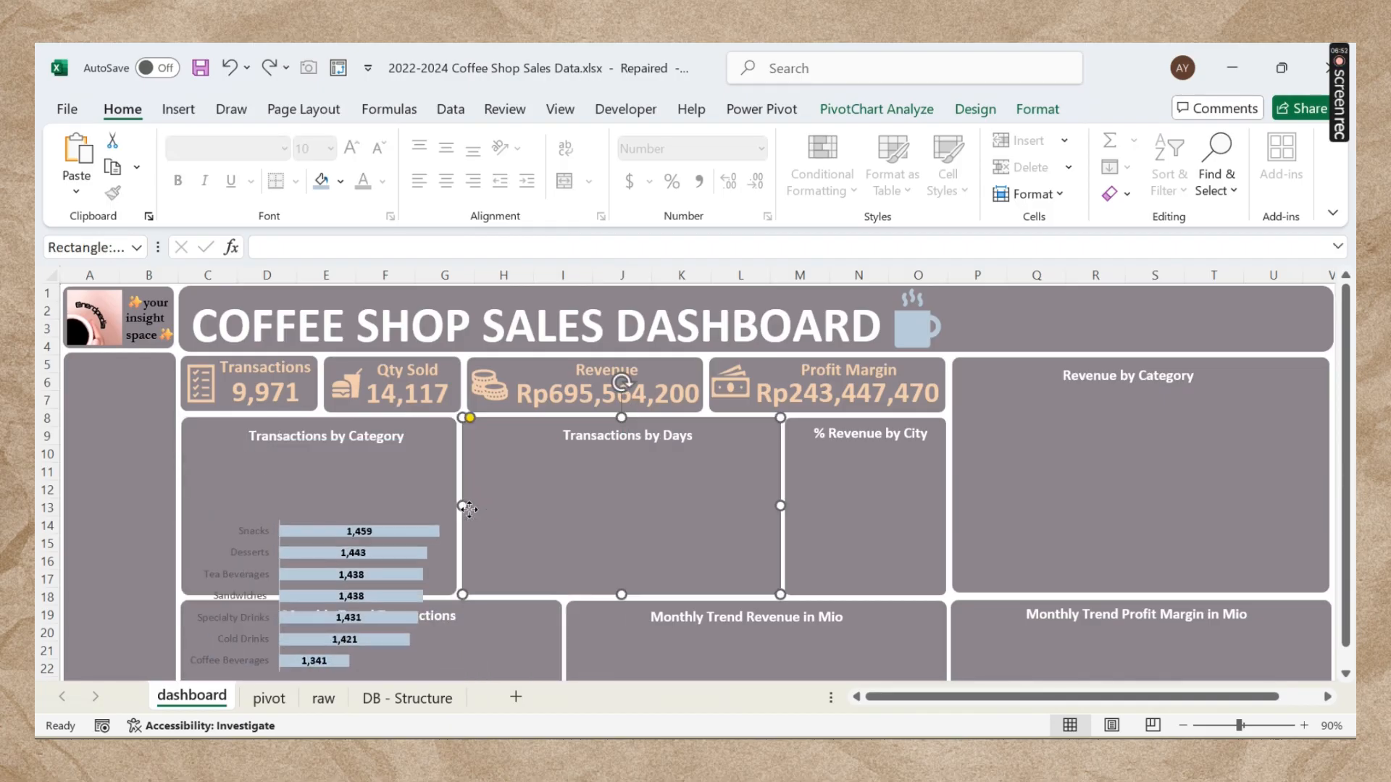
left_click(420, 576)
left_click_drag(382, 507, 379, 432)
Step: Widen the category chart's plot area and reduce the chart's height to fit inside its block
left_click(454, 522)
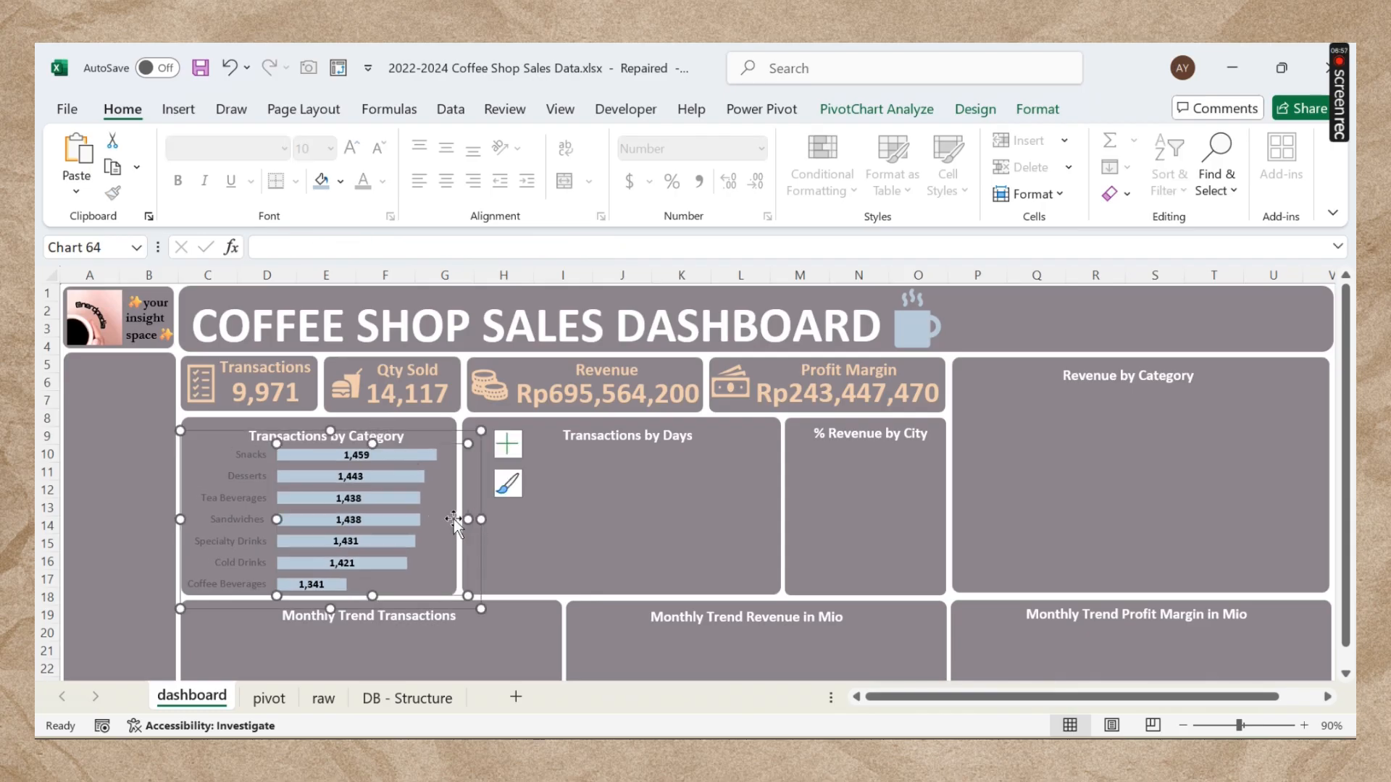
left_click_drag(471, 521, 479, 519)
left_click_drag(280, 522, 282, 522)
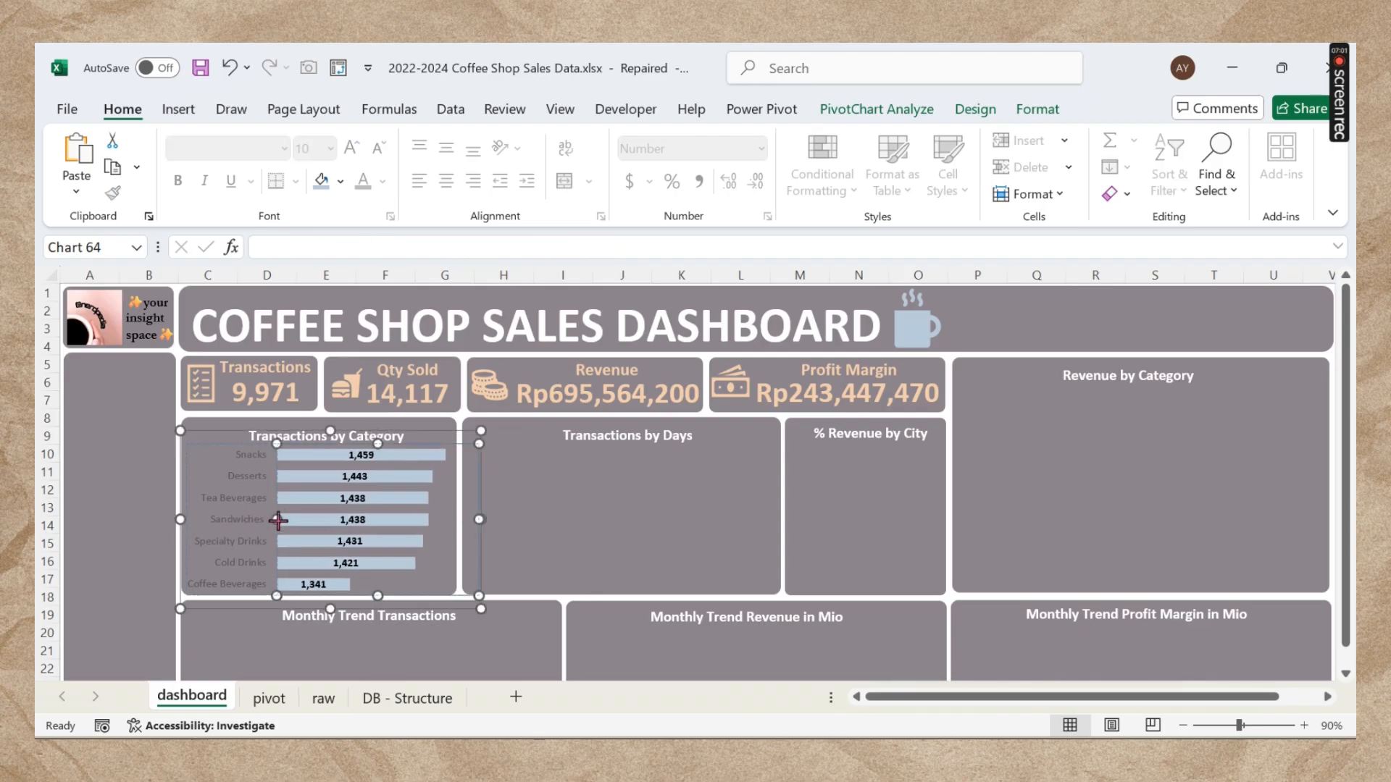
left_click_drag(327, 607, 335, 594)
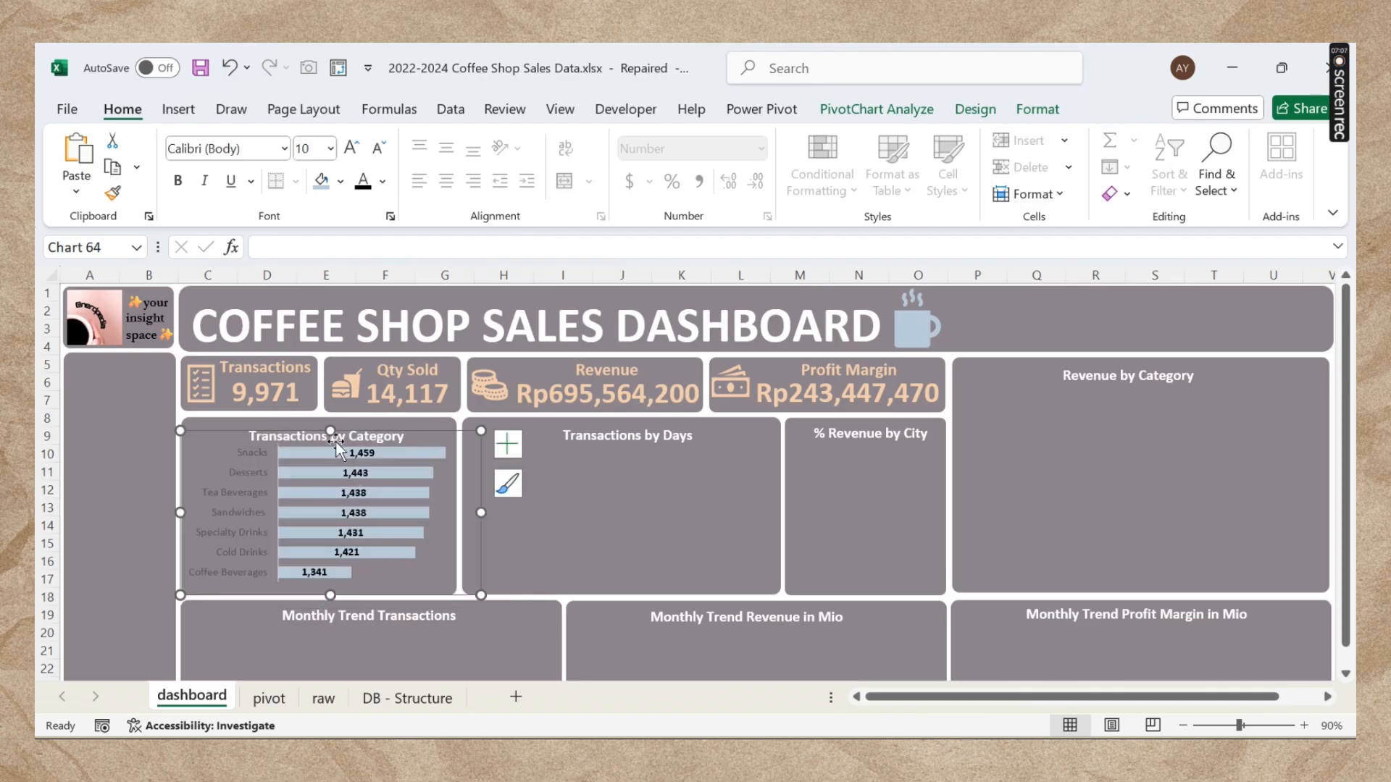
Step: Move the Transactions by Category title slightly up so it sits clear of the bars
left_click(384, 442)
left_click_drag(385, 444, 332, 436)
left_click(376, 467)
Step: Adjust the category chart's width so its bars extend nearly to the block's right edge
mouse_move(480, 520)
left_mouse_down()
mouse_move(462, 515)
mouse_move(492, 515)
left_mouse_up()
left_click(445, 528)
left_click_drag(492, 515, 492, 515)
left_click(488, 450)
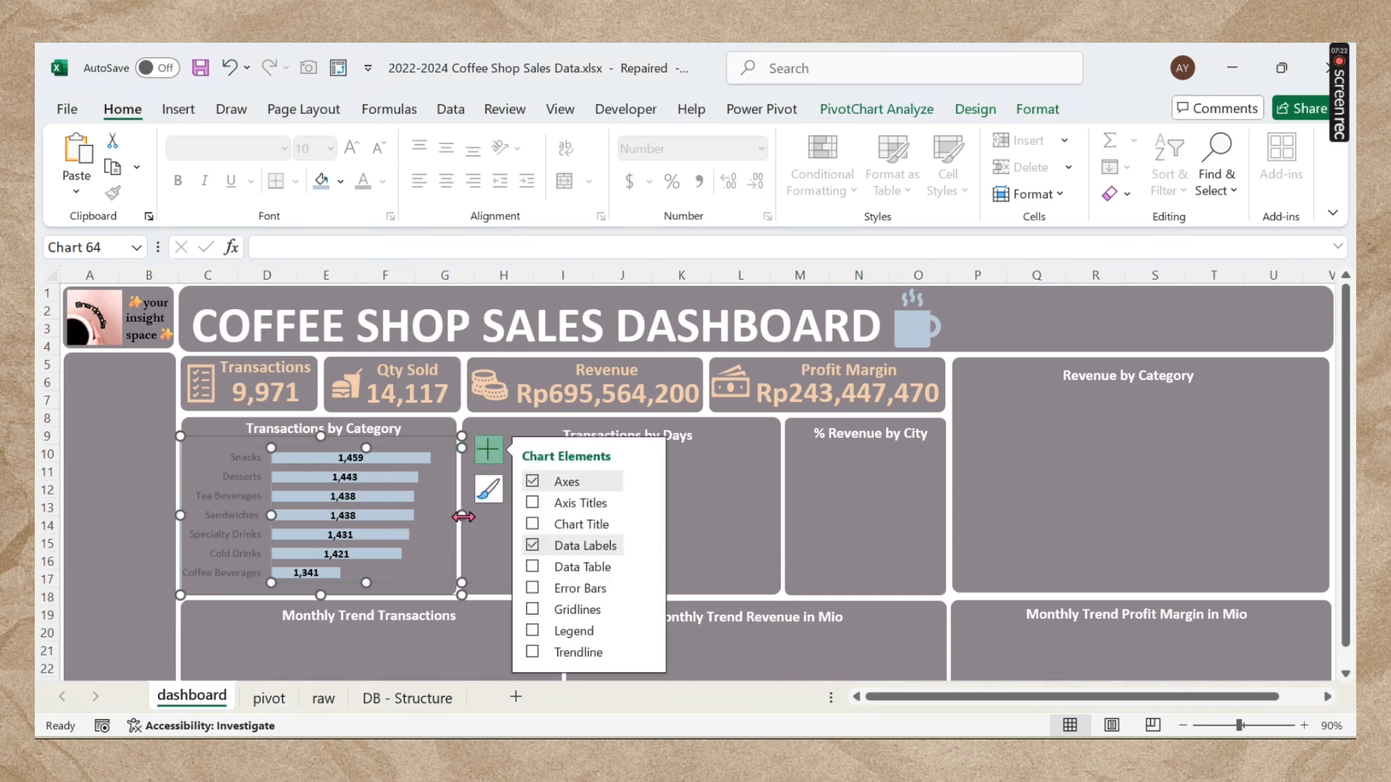
key("Escape")
left_click(457, 434)
left_click_drag(462, 515, 521, 520)
left_click_drag(517, 513, 479, 517)
Step: Format the category chart's vertical axis labels as bold white text
left_click(257, 536)
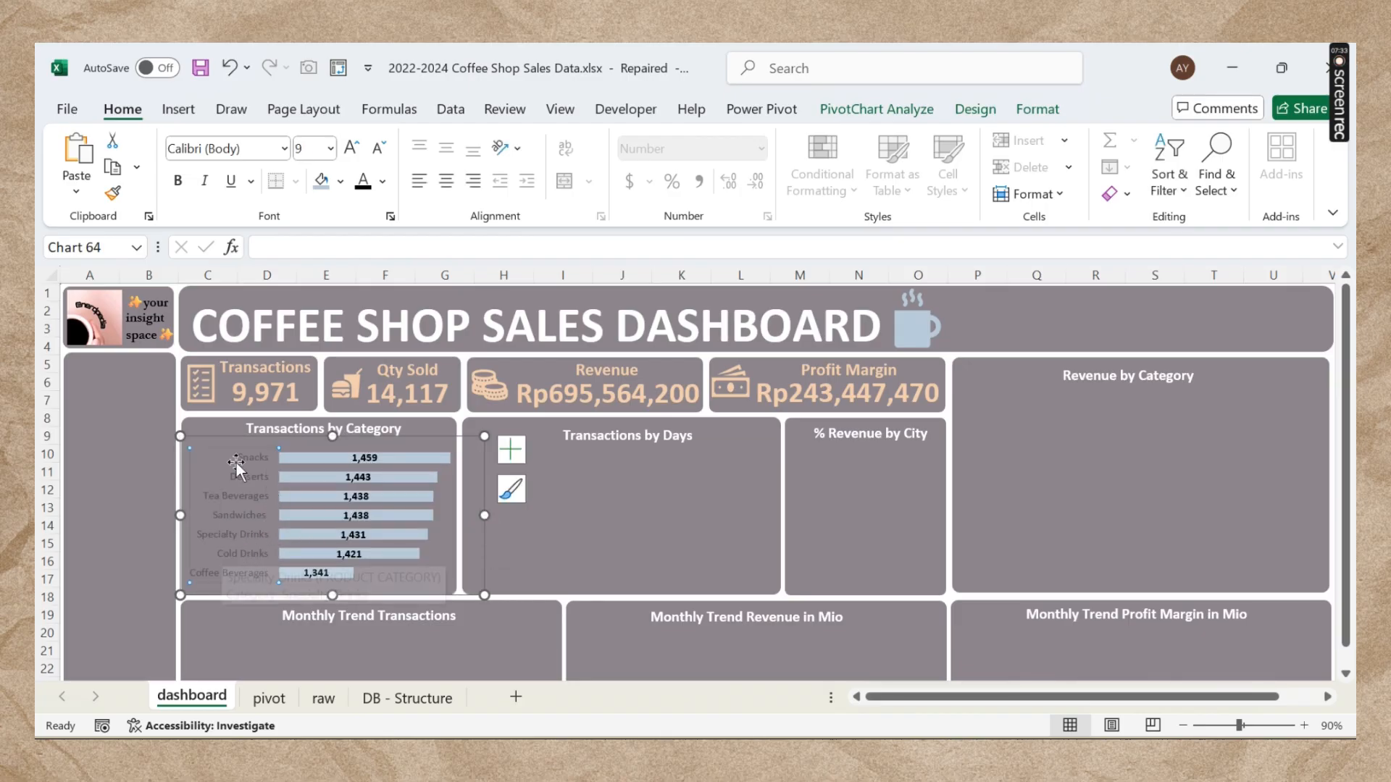
left_click(382, 181)
left_click(366, 313)
left_click(177, 180)
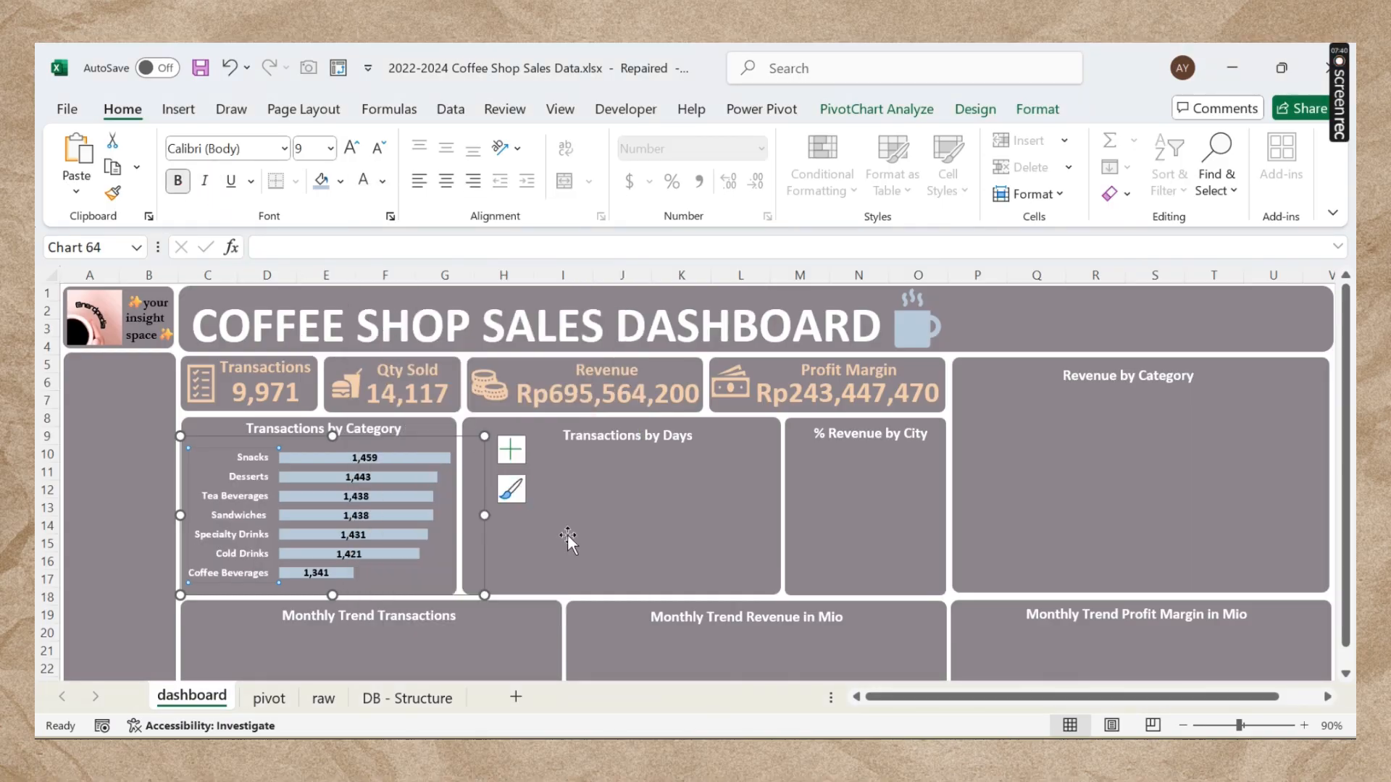
Step: Move the Transactions by Days title slightly up within its block
left_click(582, 510)
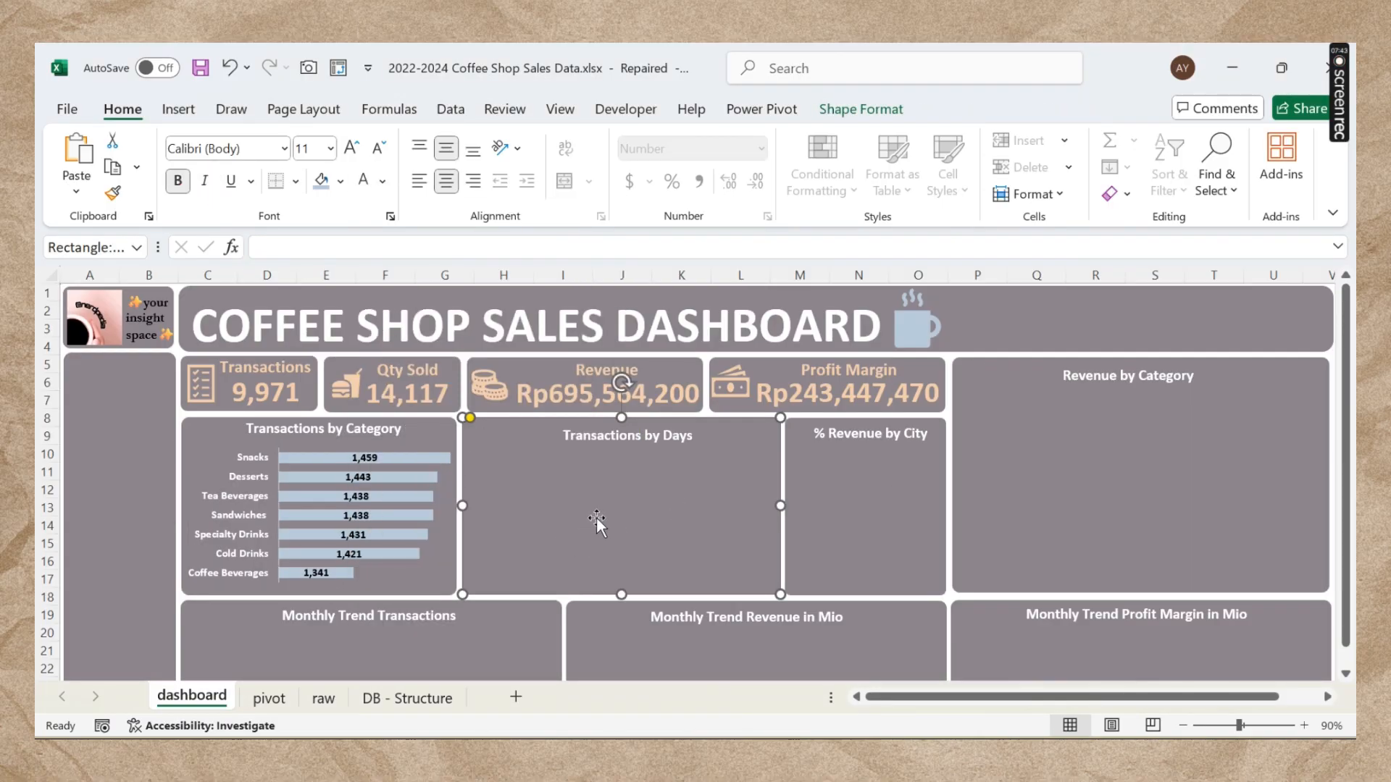
left_click(645, 439)
left_click(666, 451)
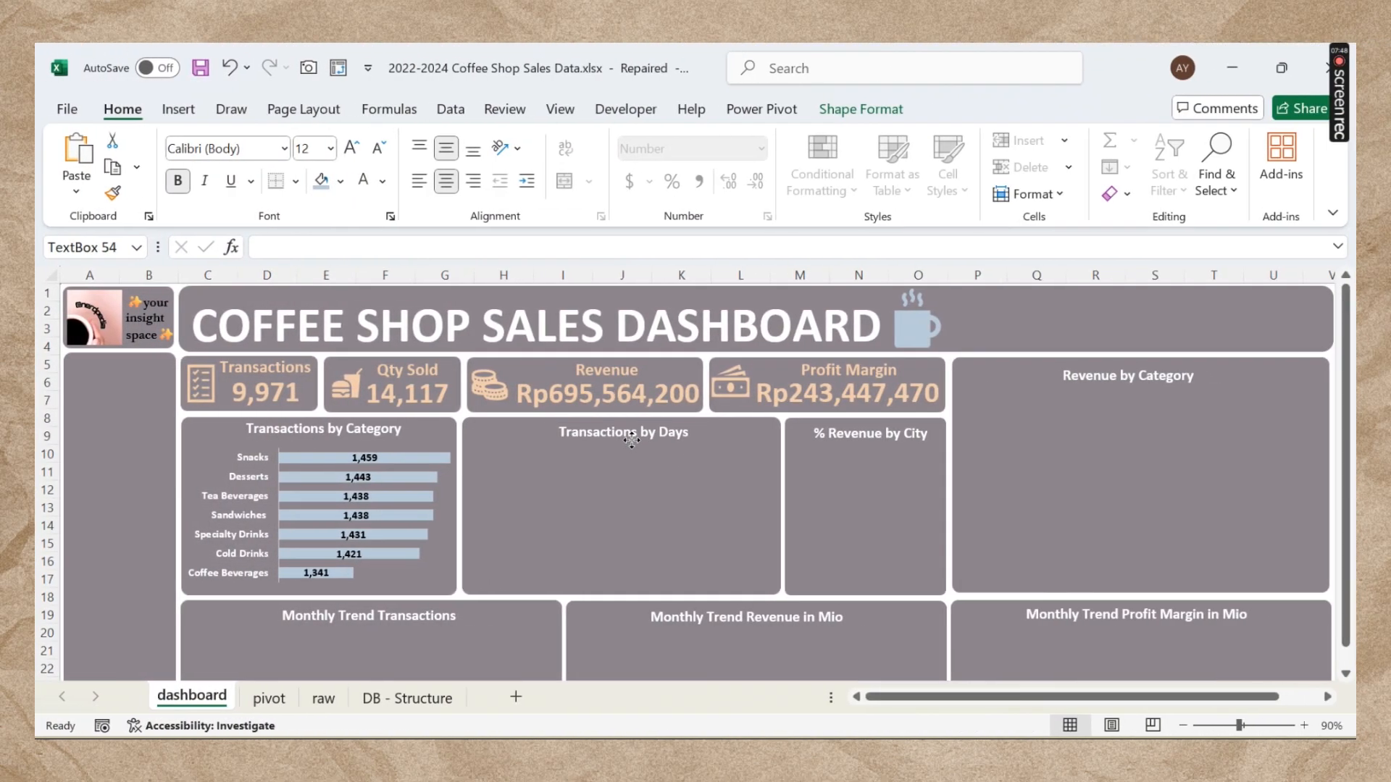
left_click(634, 440)
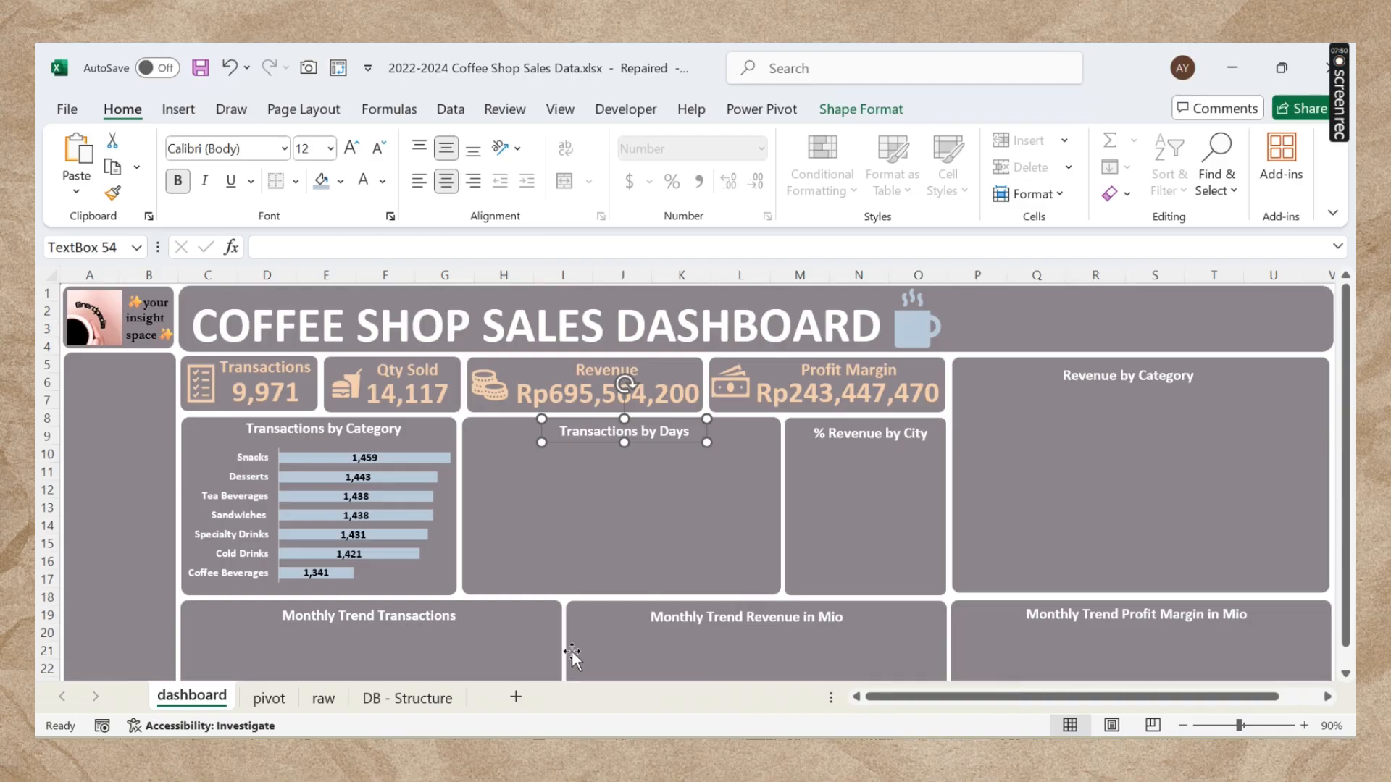
Step: Copy the category PivotTable in F1:G9 on the pivot sheet and paste the copy at I1
left_click(279, 698)
left_click(684, 499)
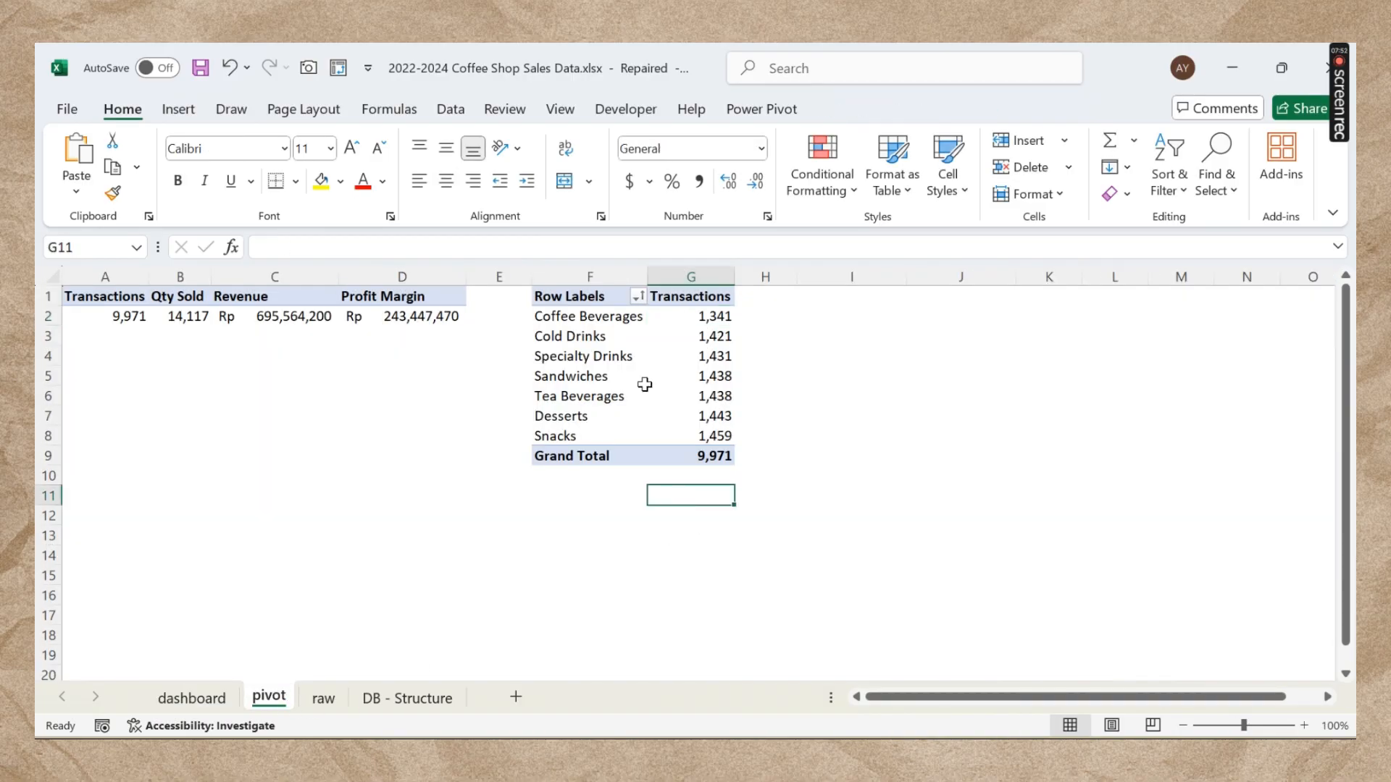
left_click(586, 298)
left_click_drag(587, 303, 713, 458)
key("ctrl+c")
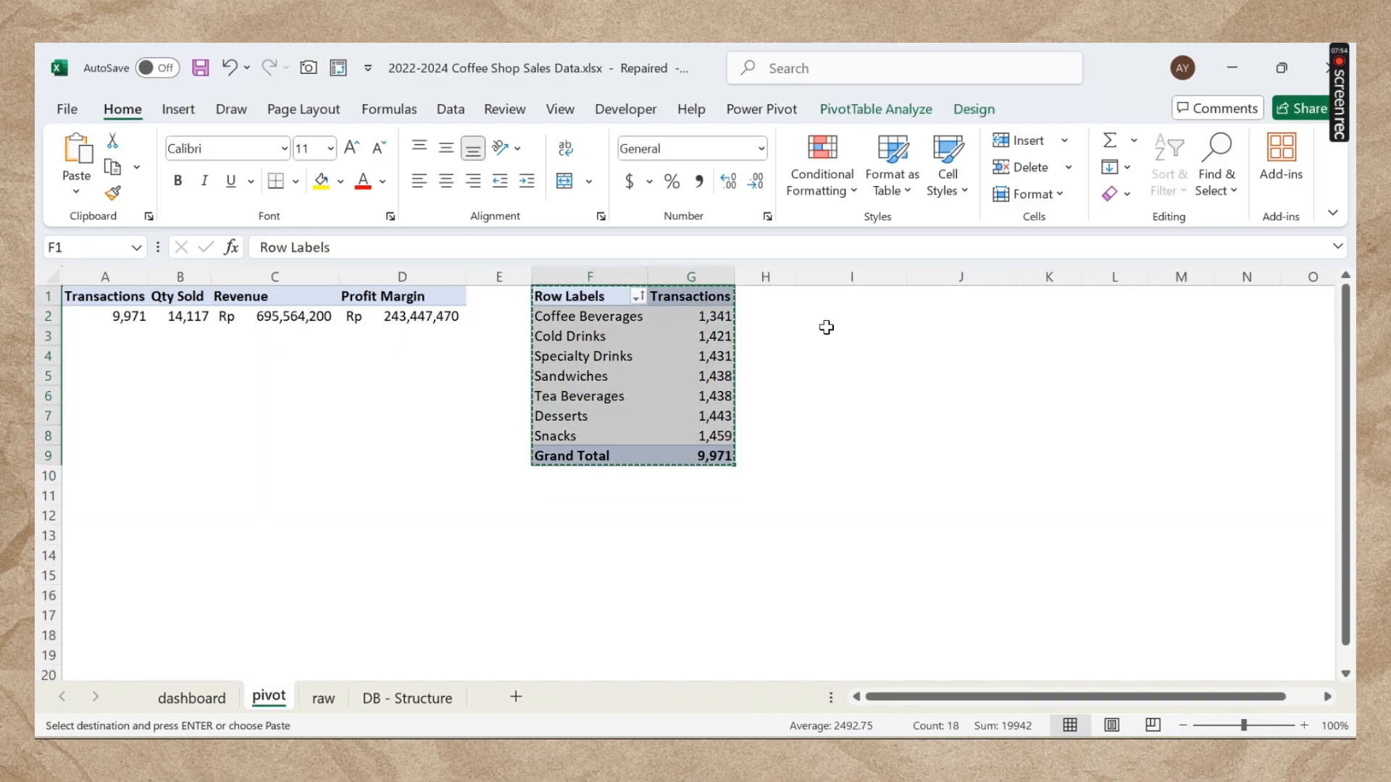
left_click(831, 299)
key("ctrl+v")
Step: Replace PRODUCT CATEGORY with Days as the row field of the copied PivotTable
left_click(898, 373)
left_click(876, 109)
left_click(1170, 139)
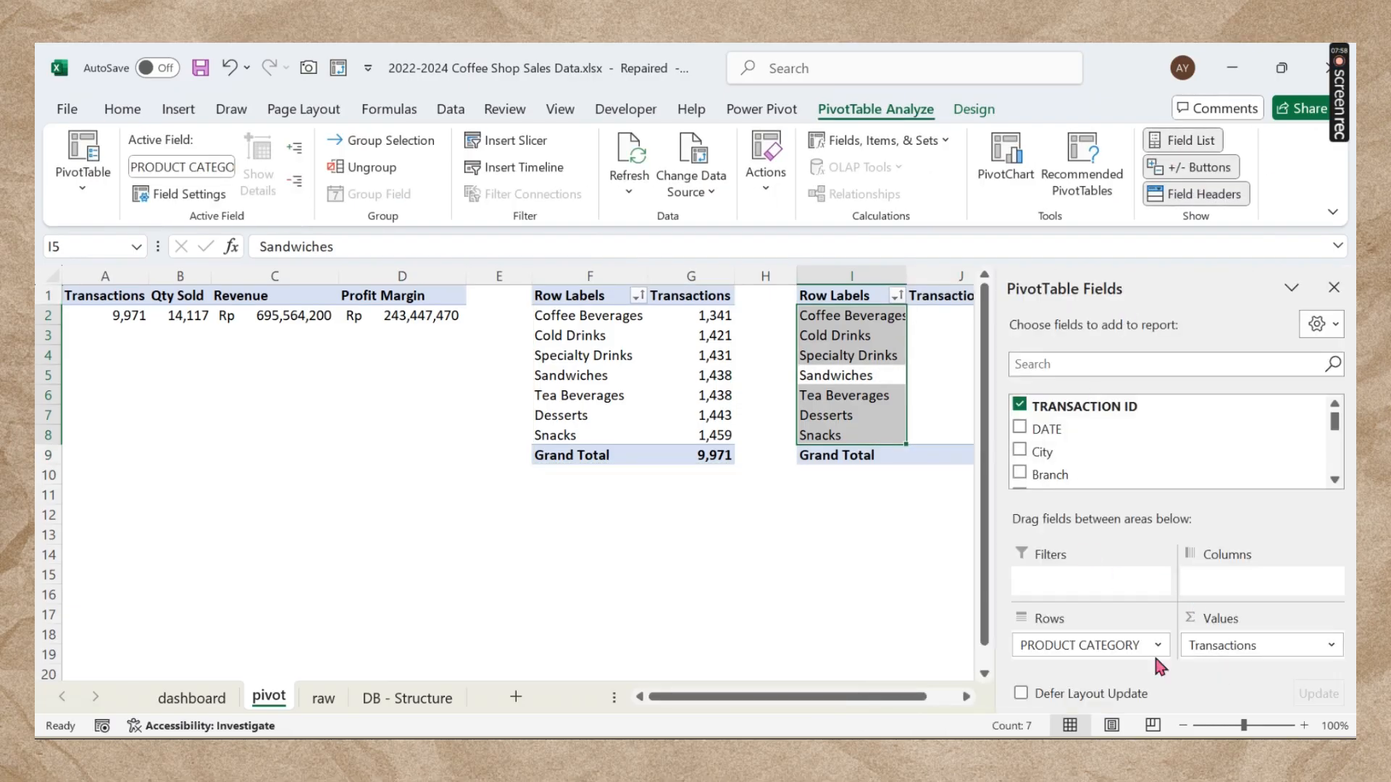
left_click_drag(1111, 659, 1141, 611)
scroll(1180, 460, "down", 3)
scroll(1194, 474, "down", 2)
left_click(1333, 287)
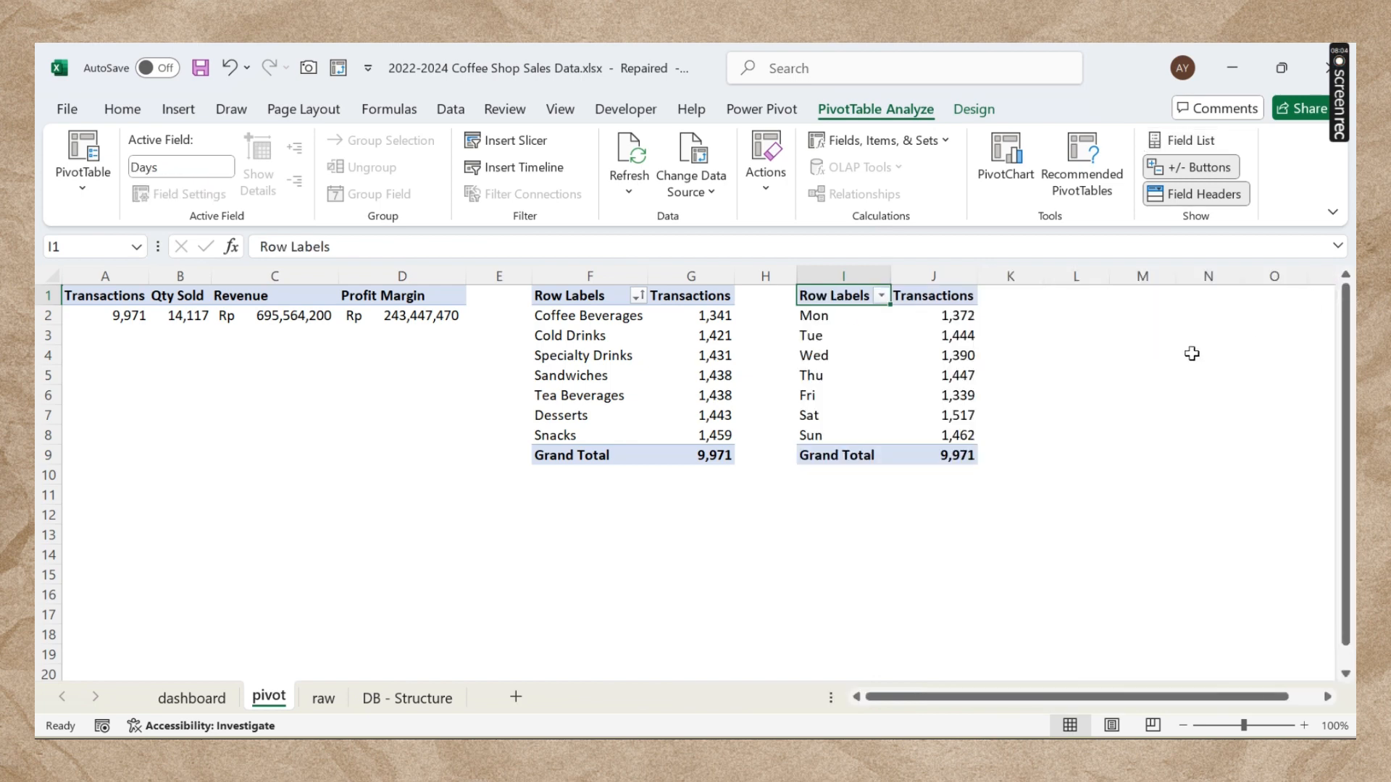
Step: Insert a Line with Markers PivotChart based on the Days PivotTable
left_click(932, 357)
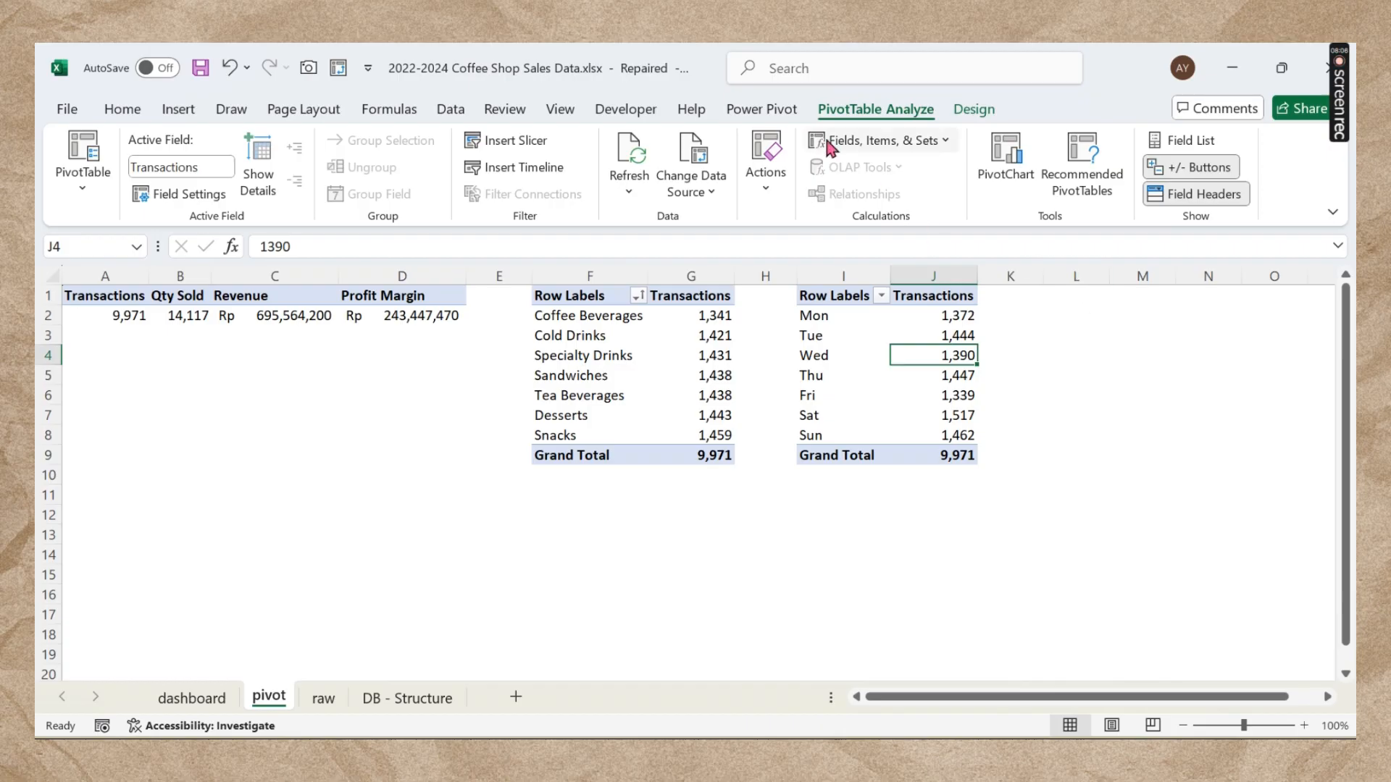
left_click(983, 116)
left_click(916, 110)
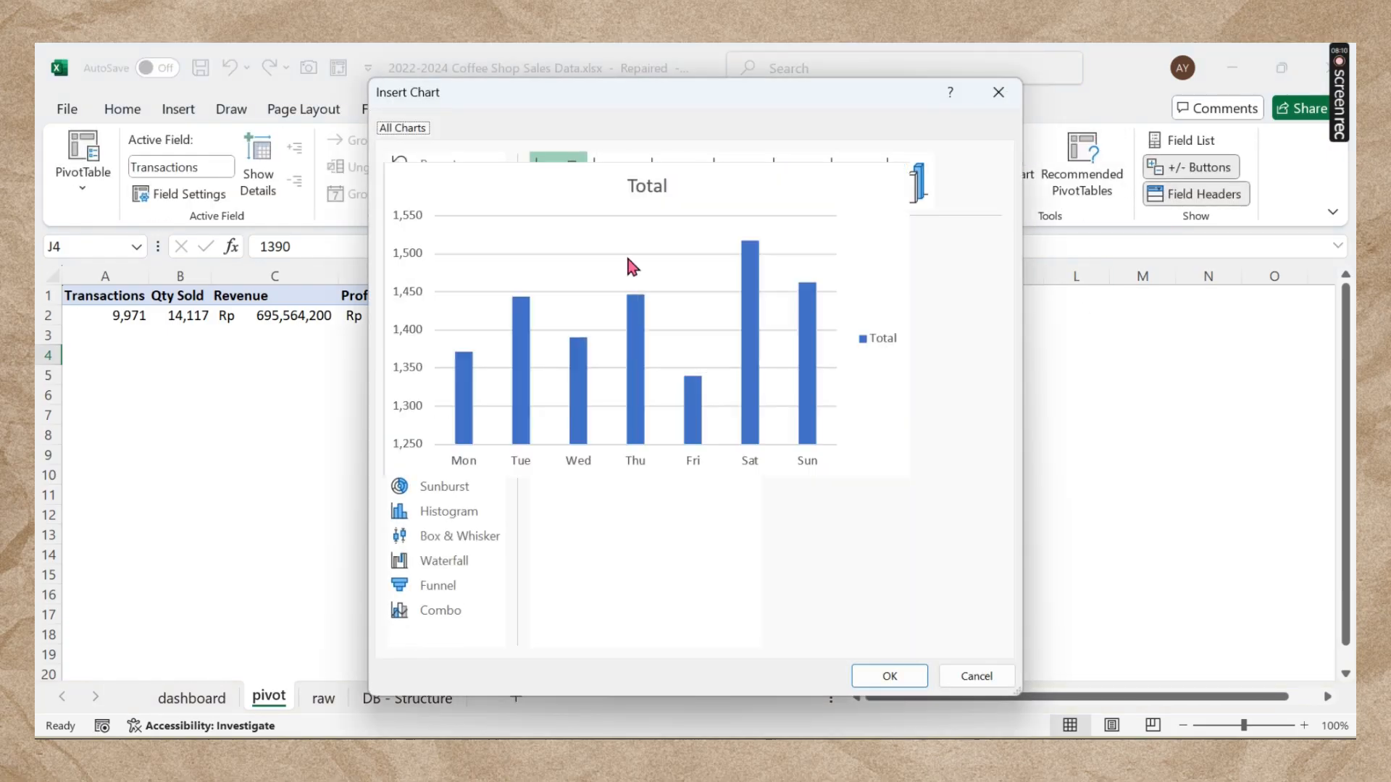
left_click(438, 239)
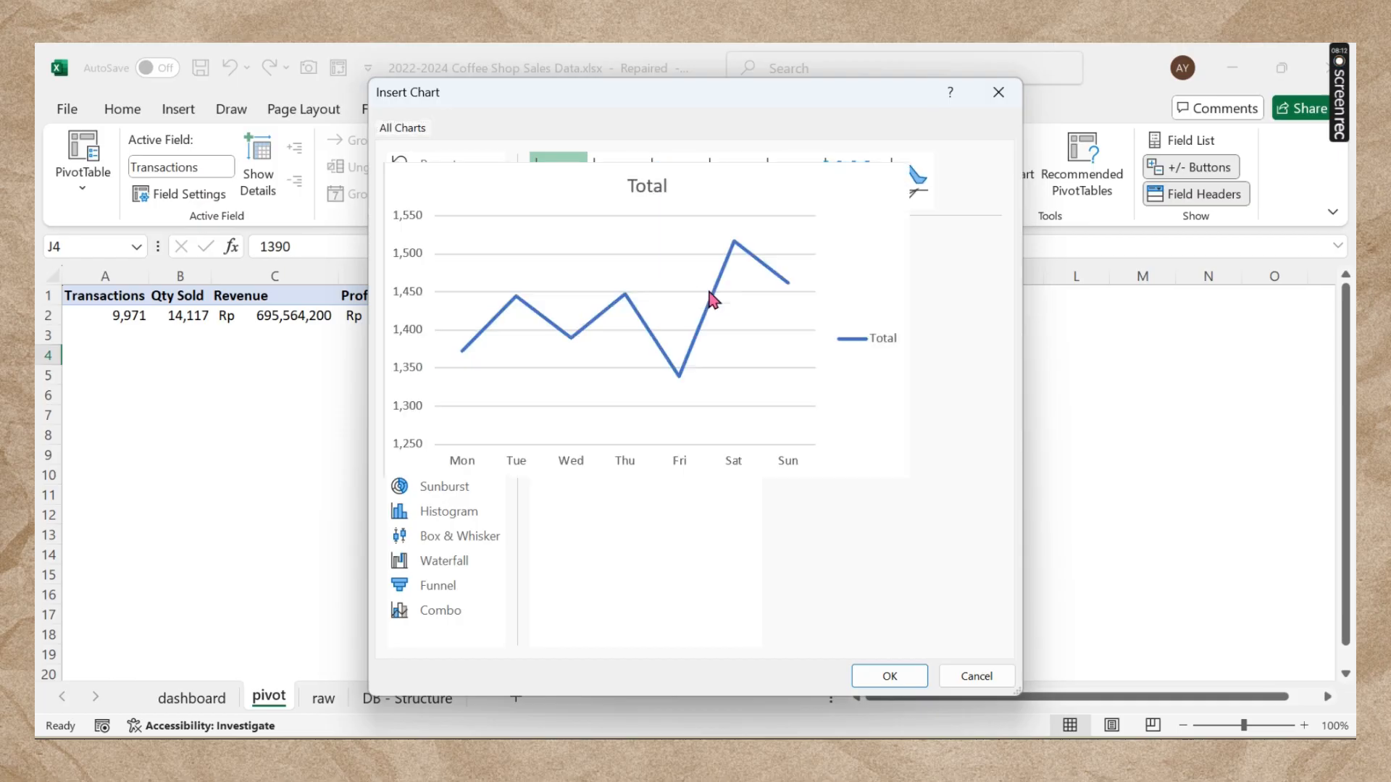
left_click(734, 192)
left_click(891, 677)
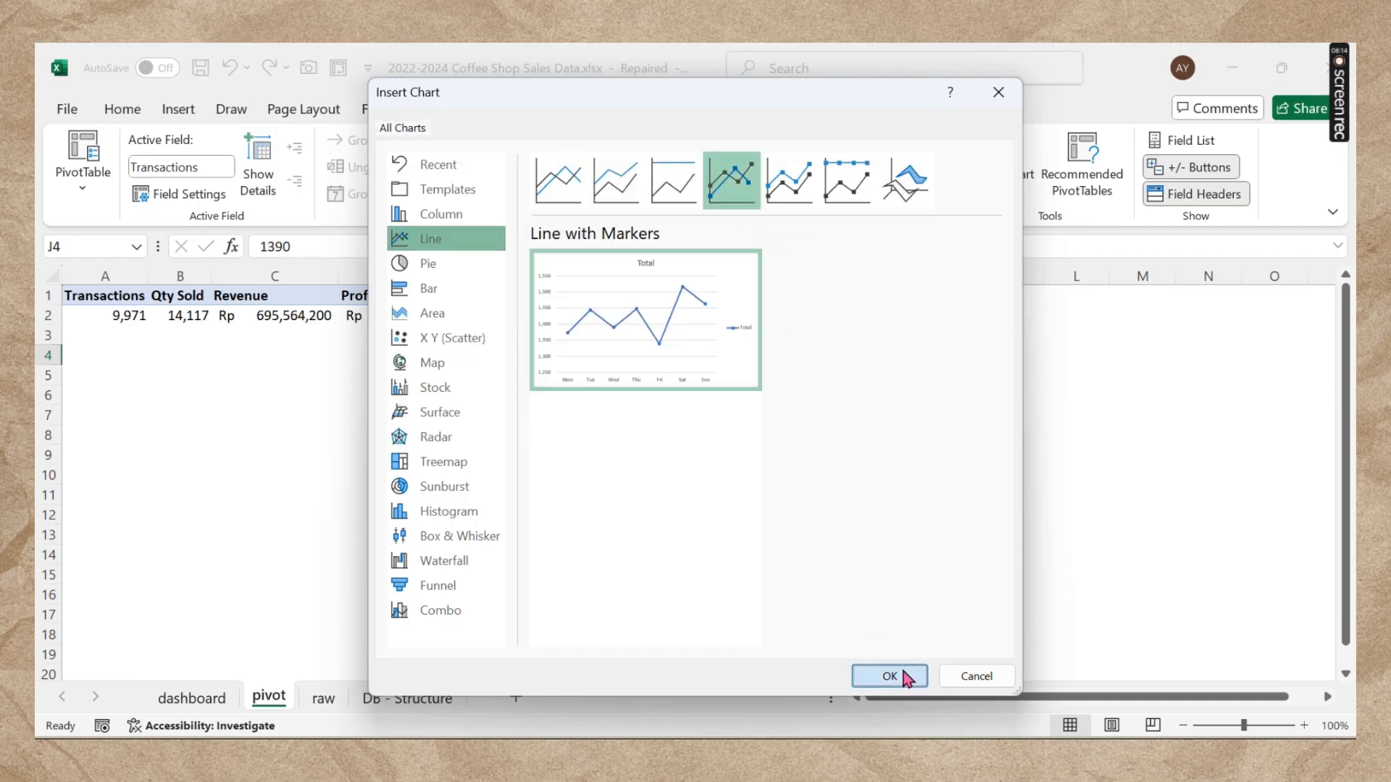
Step: Hide all field buttons on the days chart and remove its vertical axis, gridlines, legend and title
right_click(518, 353)
left_click(546, 592)
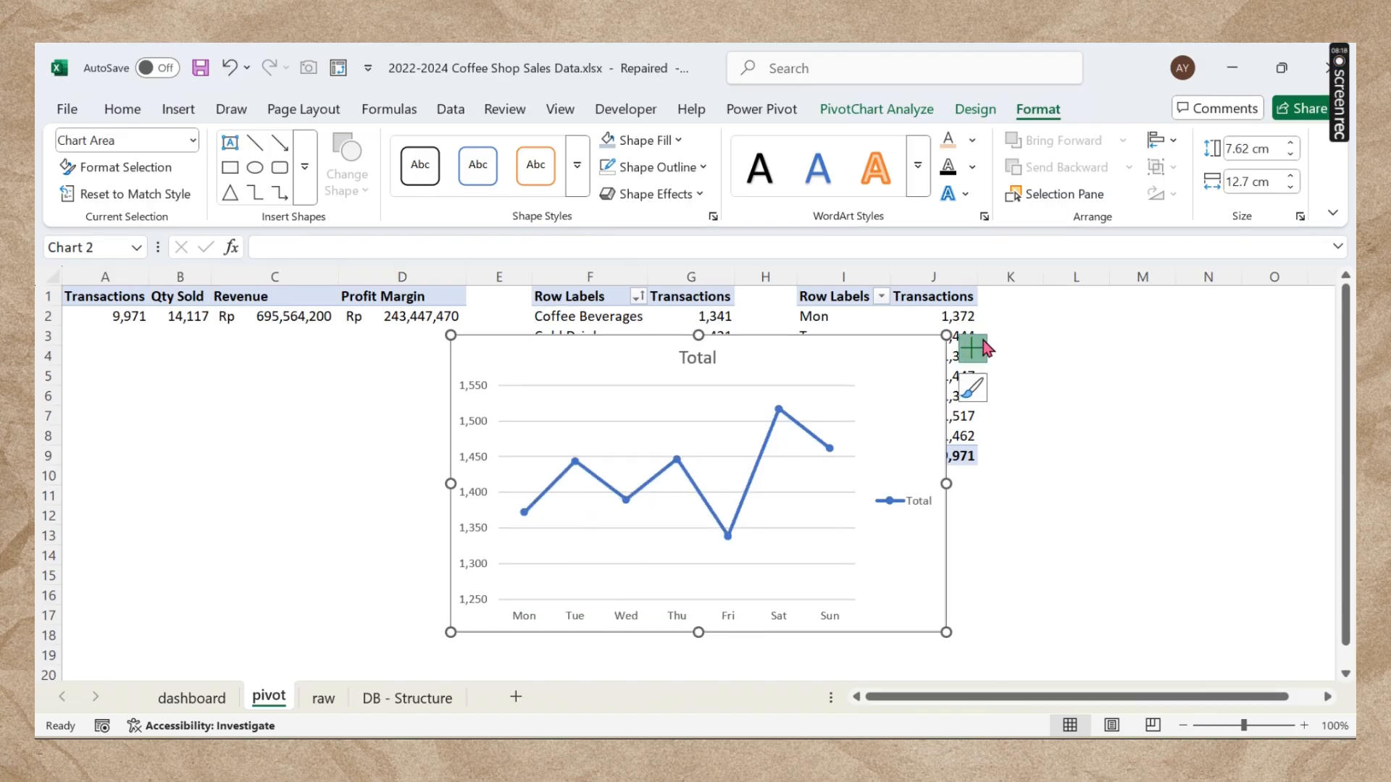
left_click(972, 349)
left_click(1145, 381)
left_click(1182, 410)
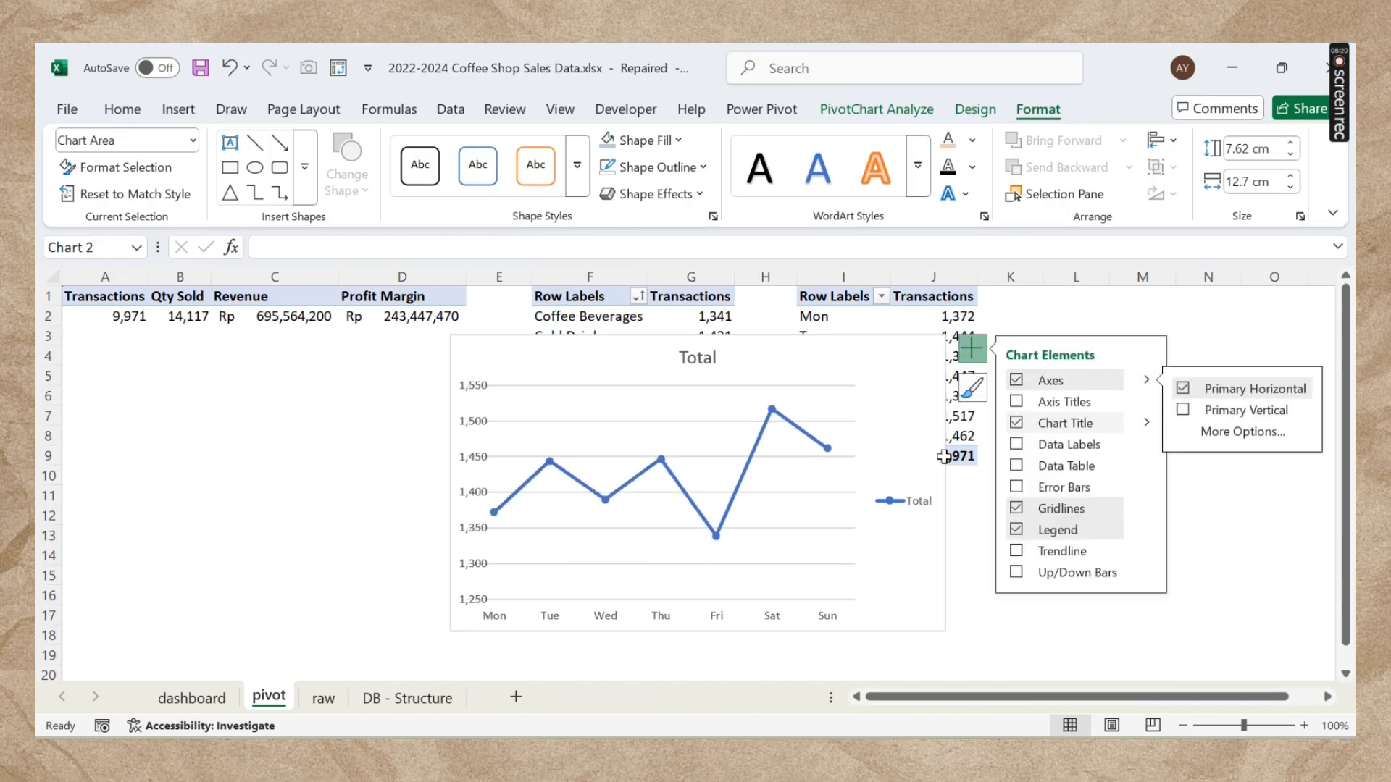
left_click(1017, 508)
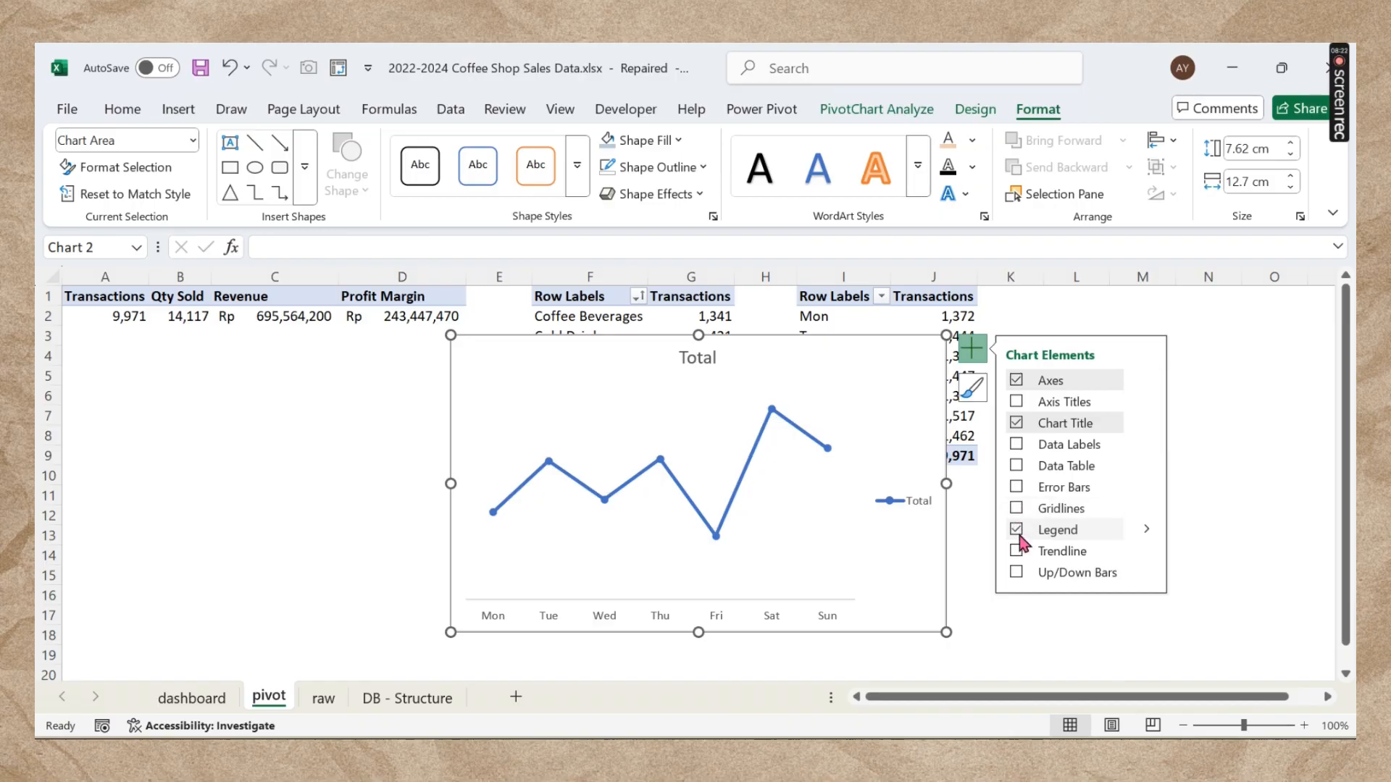
left_click(1017, 530)
left_click(1016, 423)
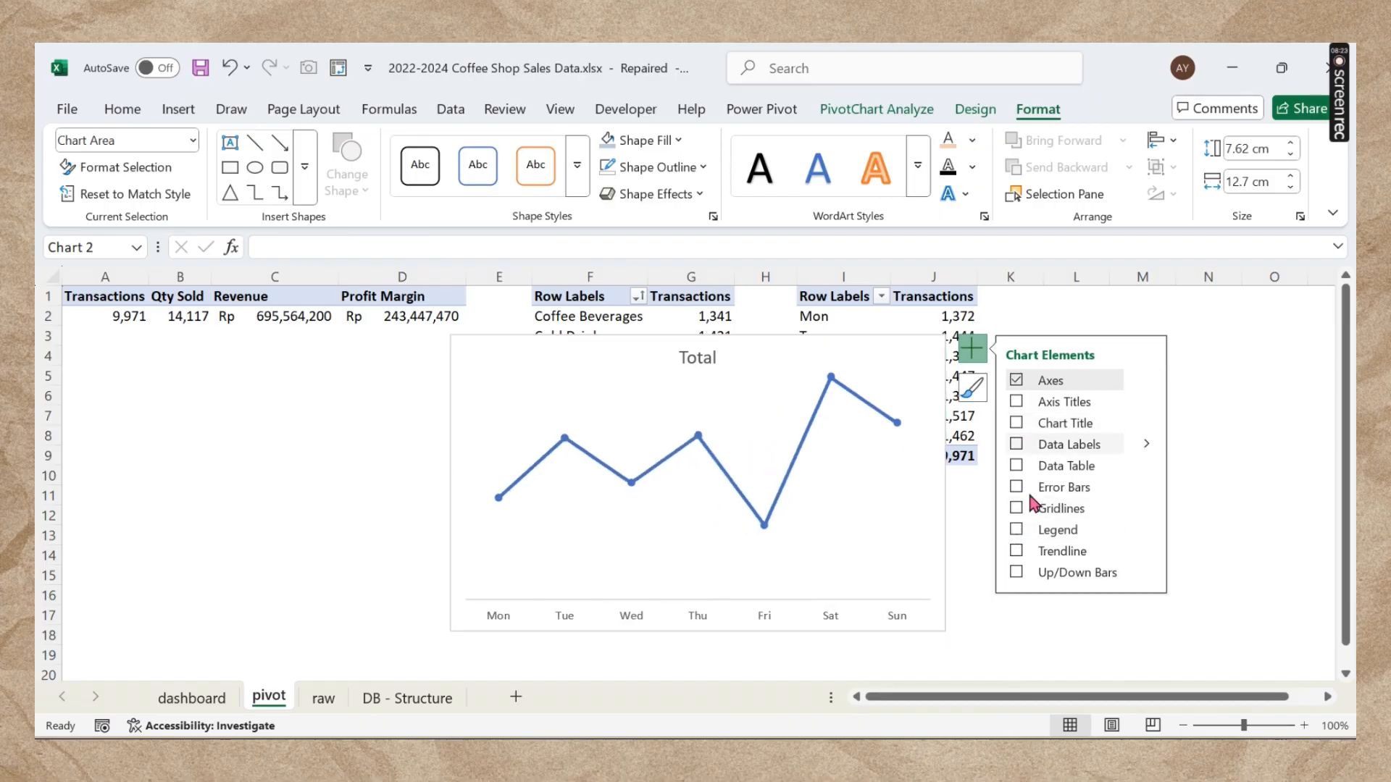
left_click(985, 580)
Step: Shorten the days chart to about 5.27 cm high and place it below the PivotTables
left_click(865, 515)
left_click_drag(698, 336, 695, 426)
scroll(819, 507, "down", 2)
left_click_drag(829, 516, 836, 577)
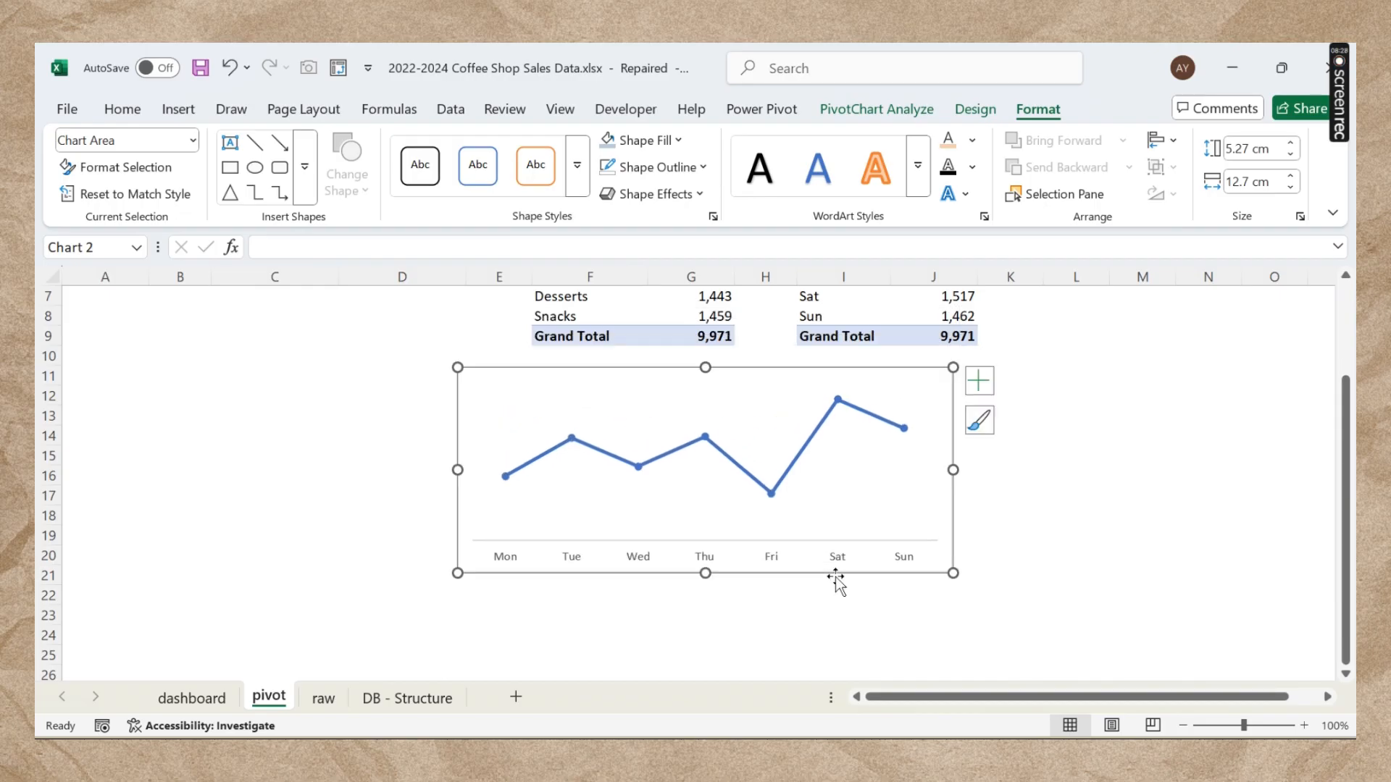
Step: Turn on the smoothed line option for the days chart's data series
double_click(571, 444)
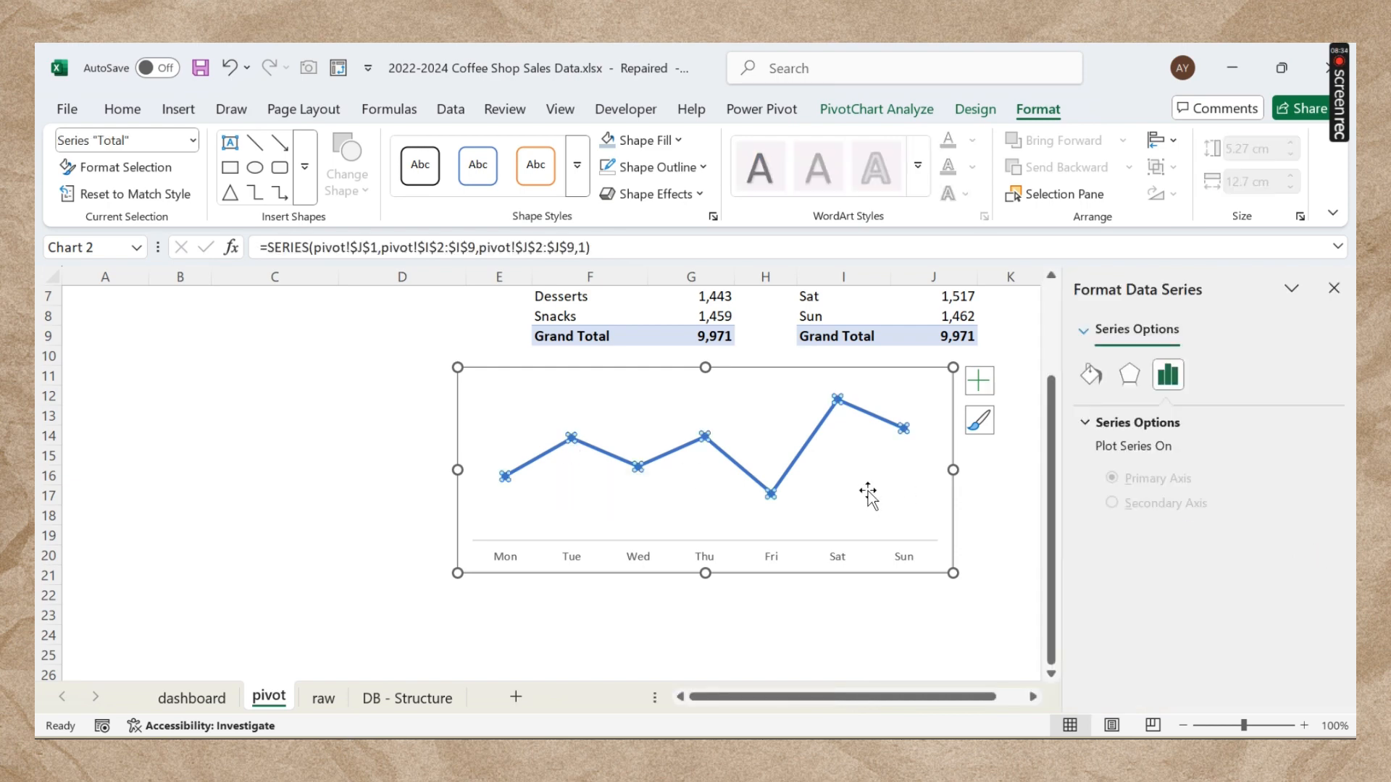
left_click(1091, 375)
scroll(1147, 563, "down", 3)
scroll(1146, 564, "down", 3)
left_click(1113, 676)
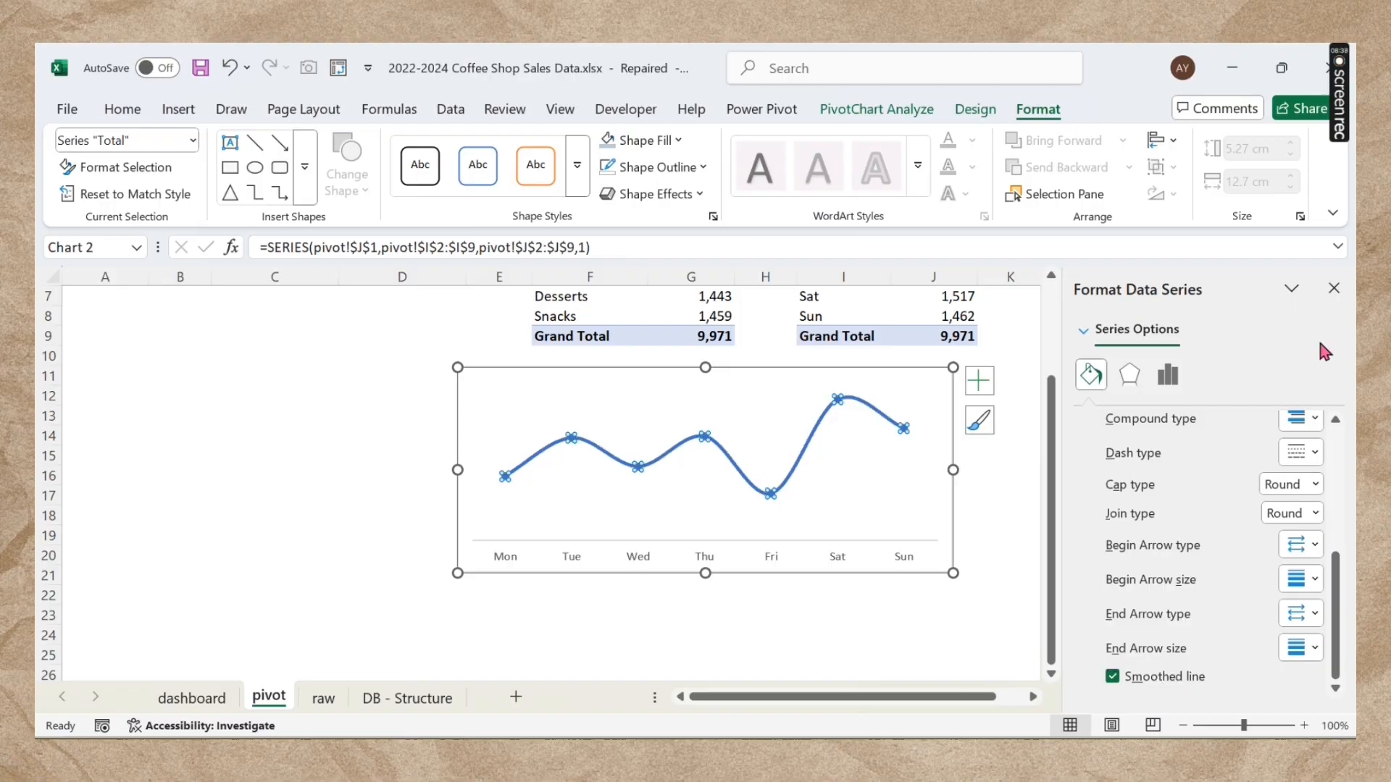
left_click(1333, 288)
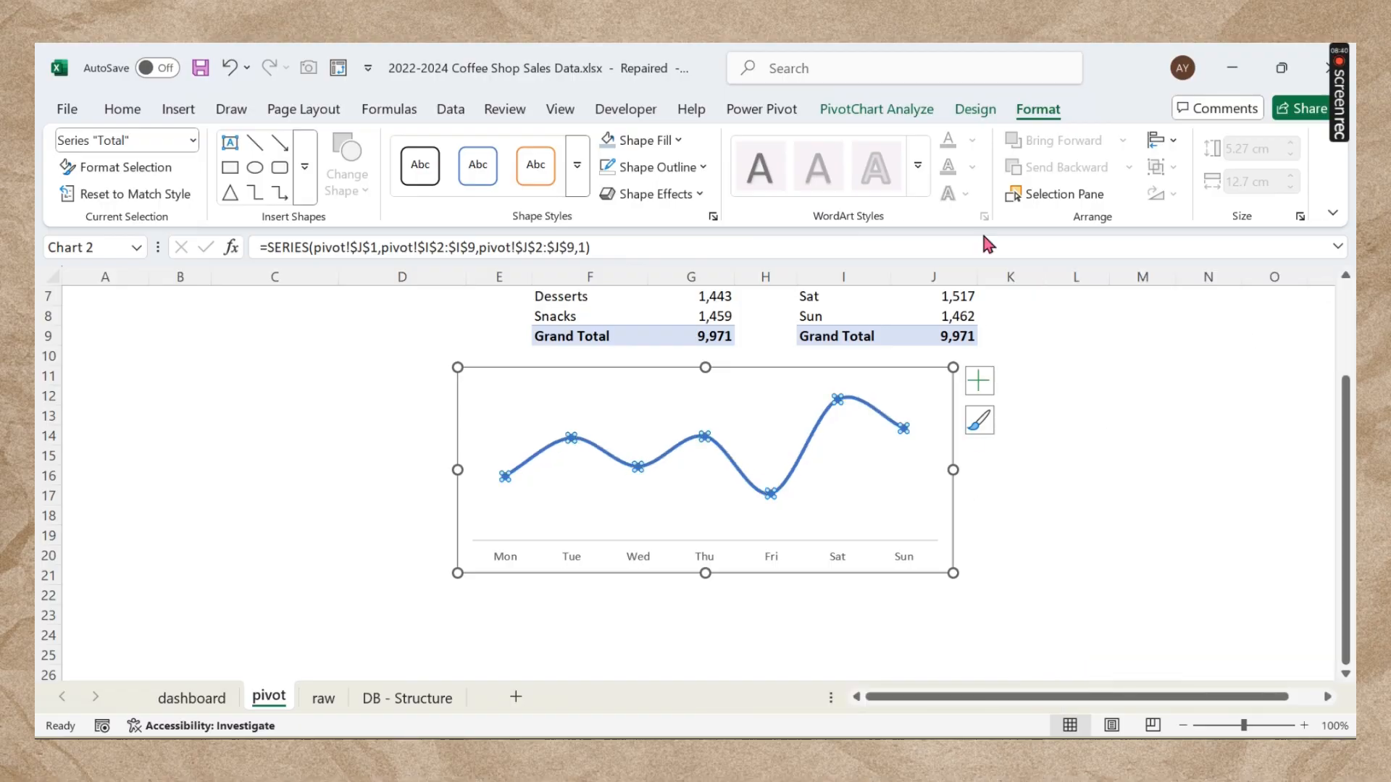
Step: Apply the recent light blue color to the fill and outline of the days chart's line series
left_click(678, 141)
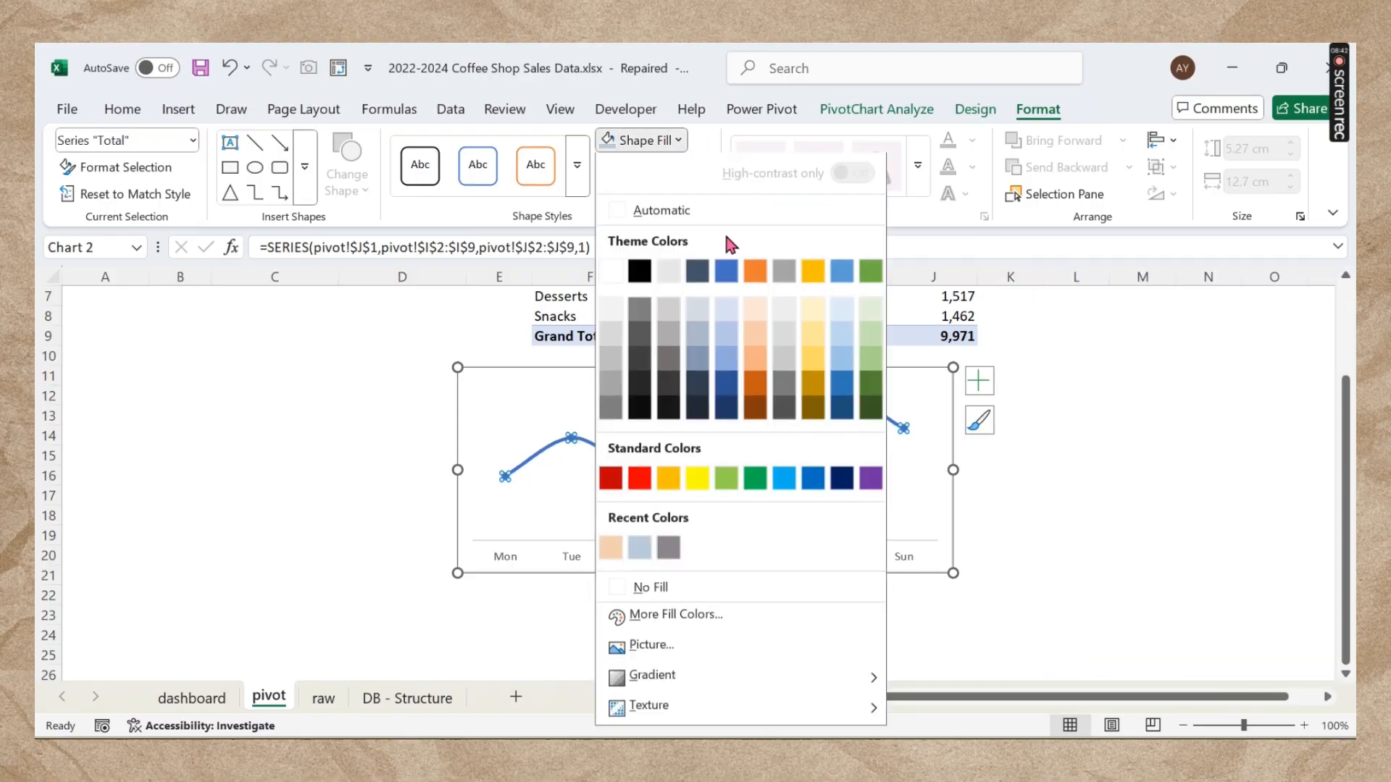
left_click(640, 548)
left_click(664, 169)
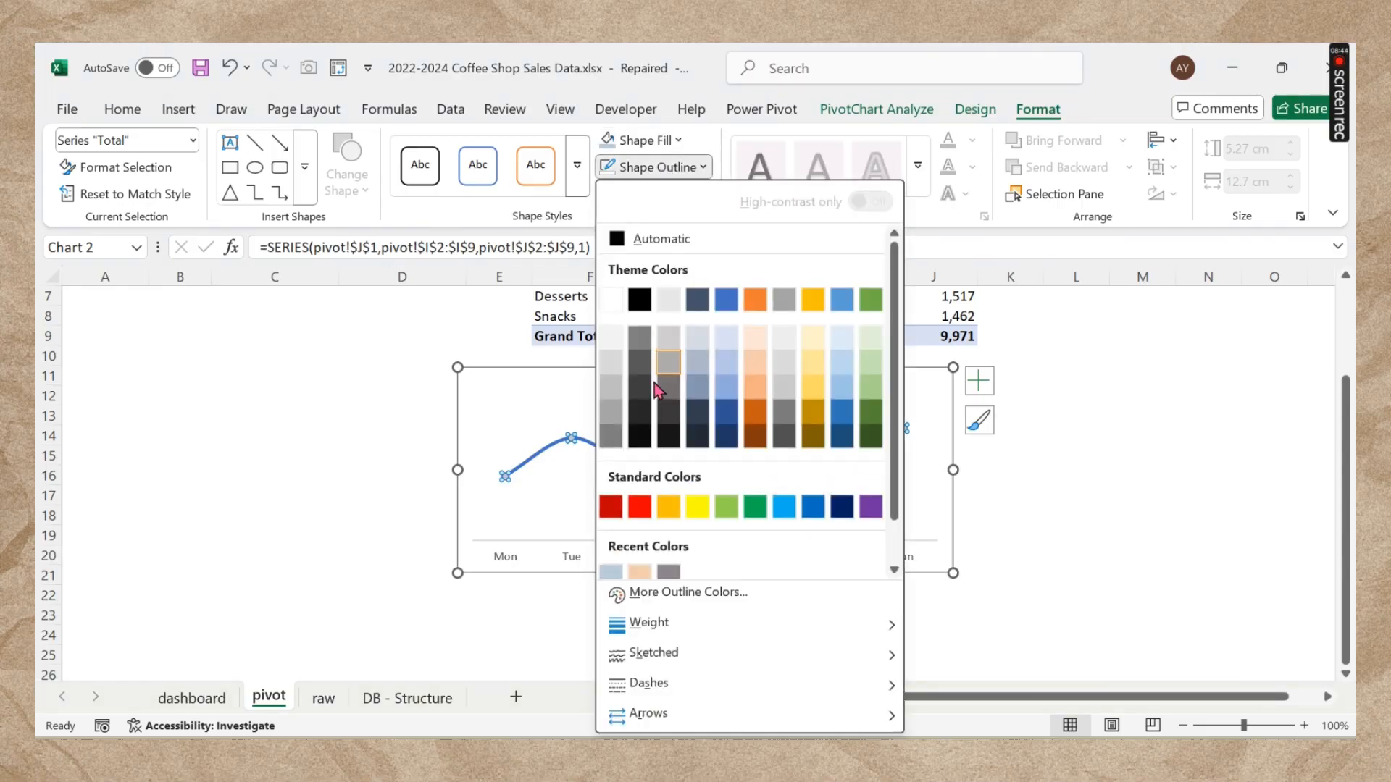
left_click(610, 526)
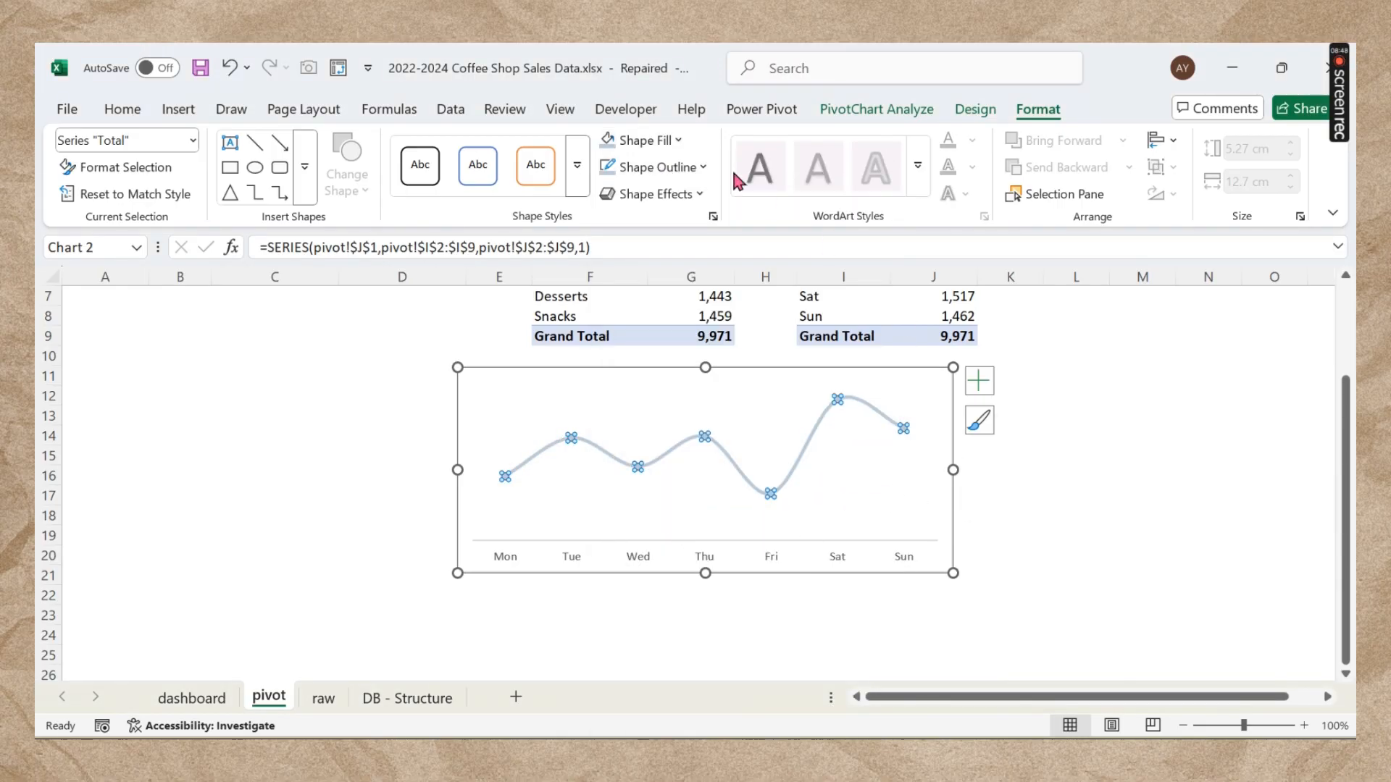
Step: Set the days chart's chart area to no fill and no outline
left_click(954, 465)
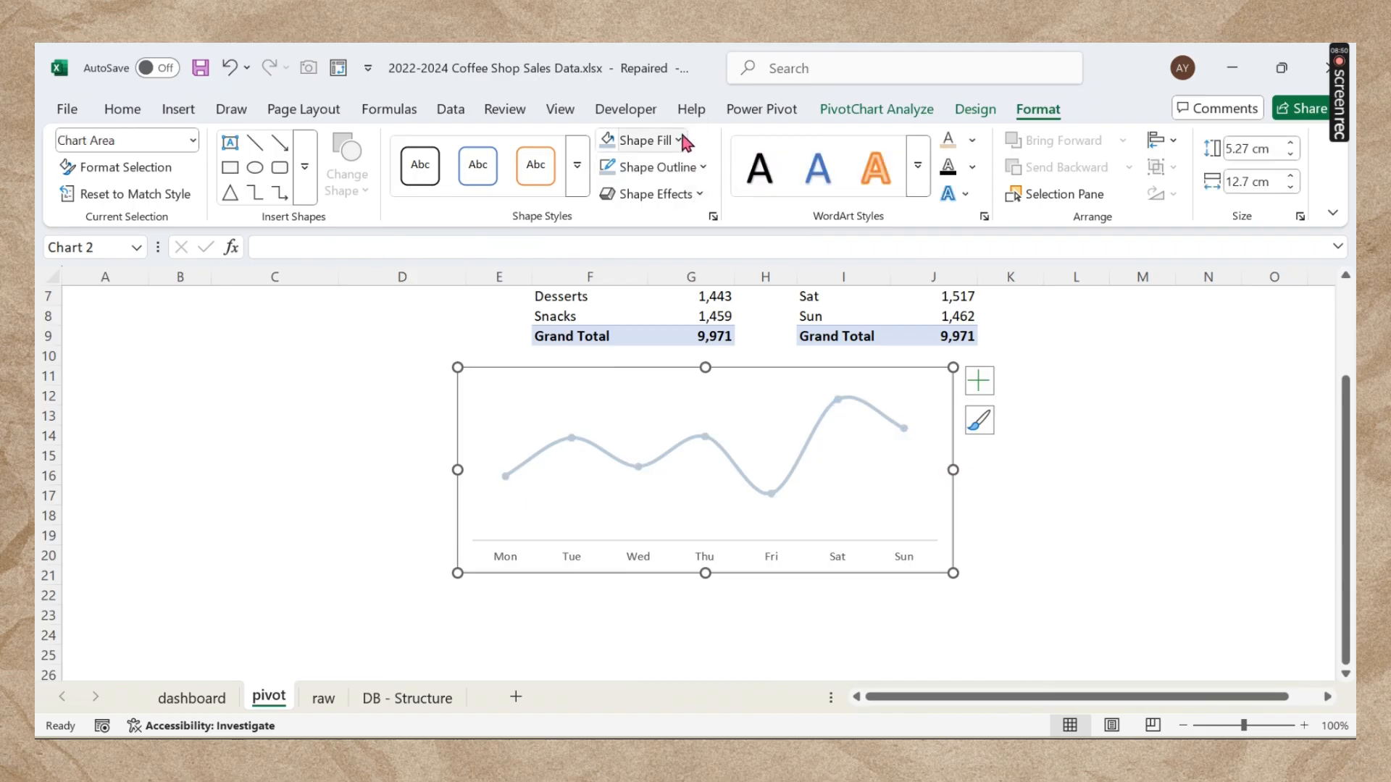
left_click(642, 139)
left_click(702, 589)
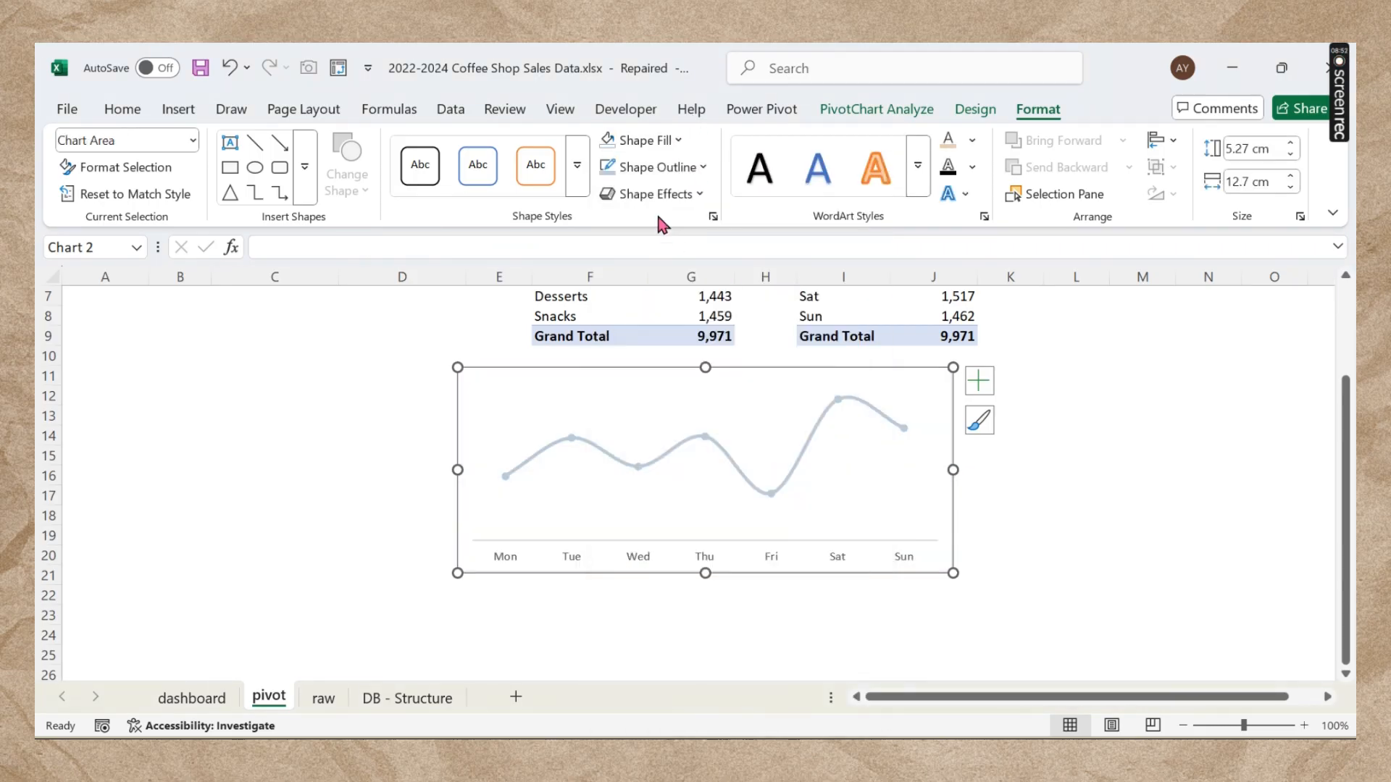
left_click(656, 166)
scroll(684, 590, "down", 1)
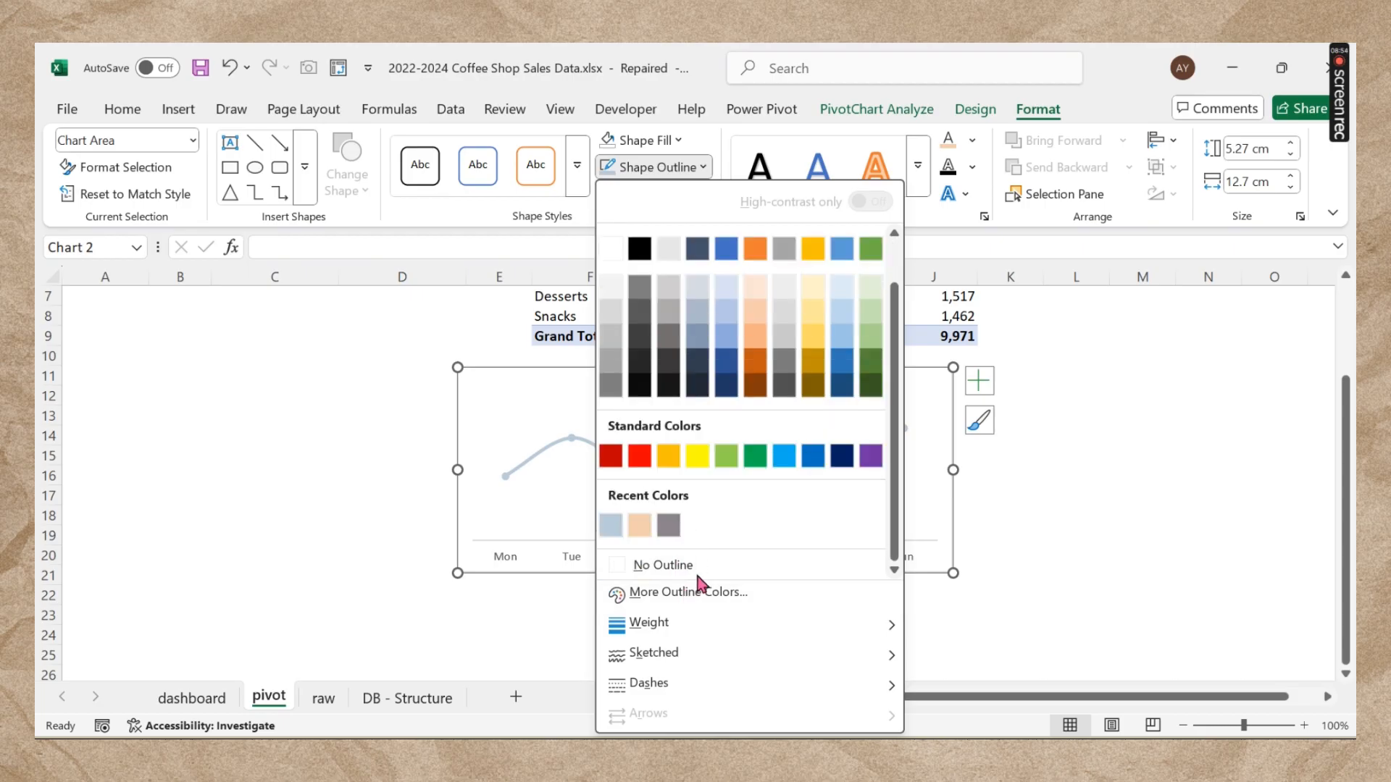
left_click(697, 568)
left_click(1058, 535)
left_click(897, 571)
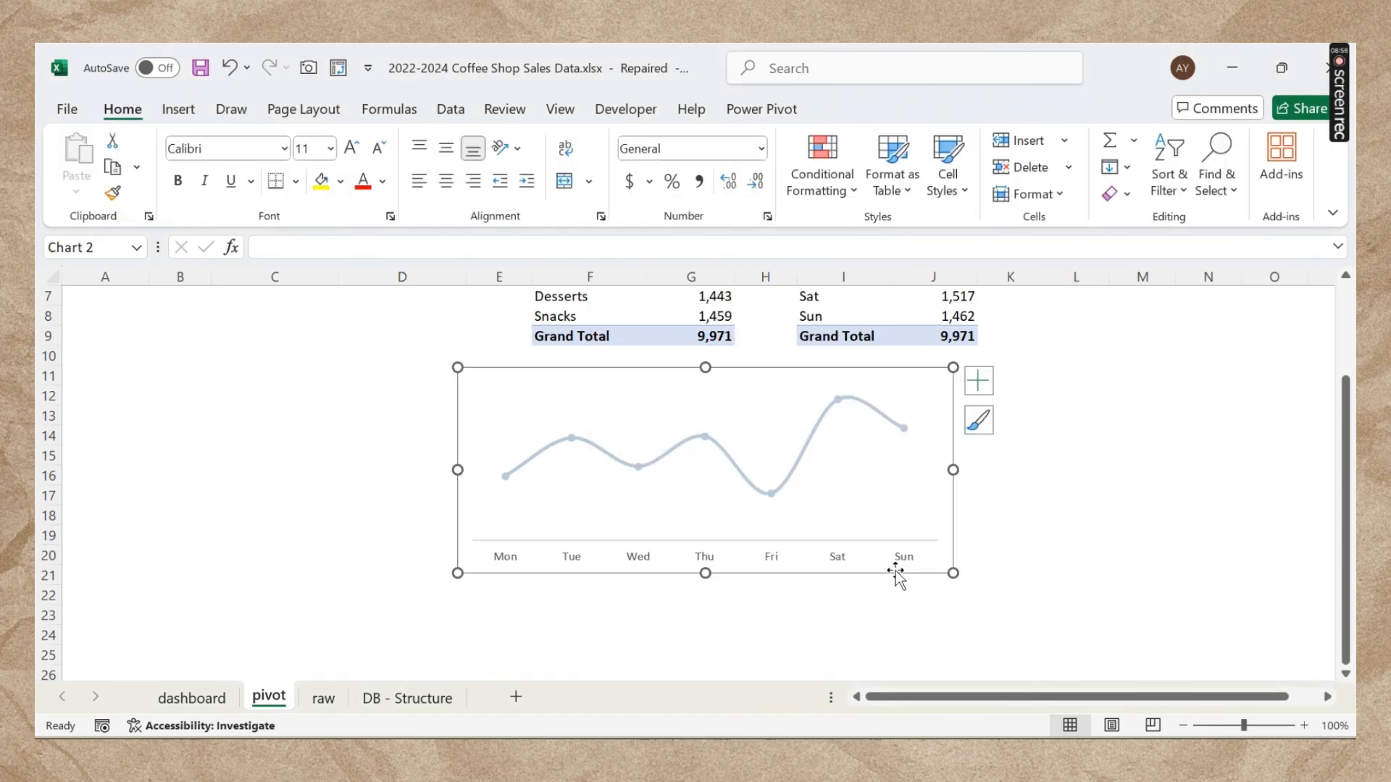
Step: Add data labels to the days line chart and make them bold
left_click(978, 382)
left_click(1022, 477)
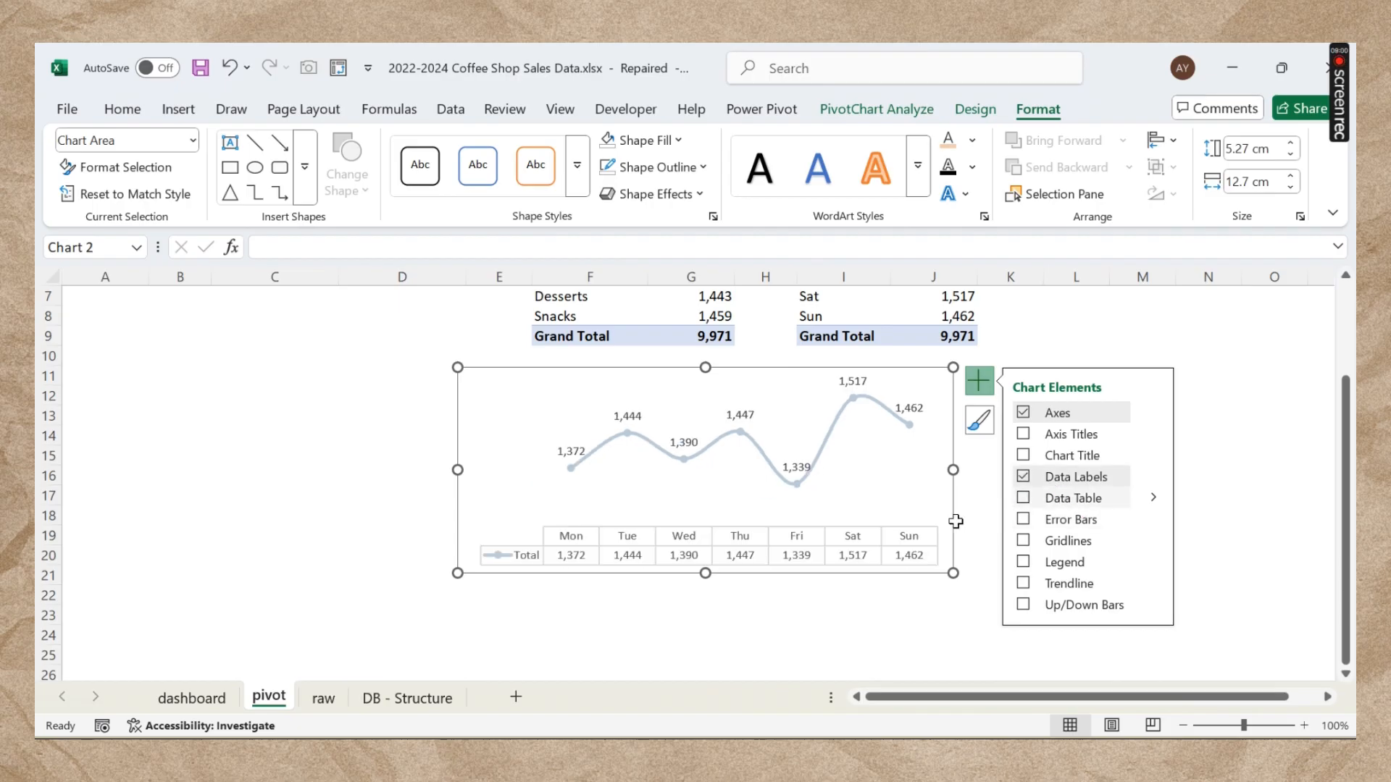
left_click(844, 595)
left_click(705, 419)
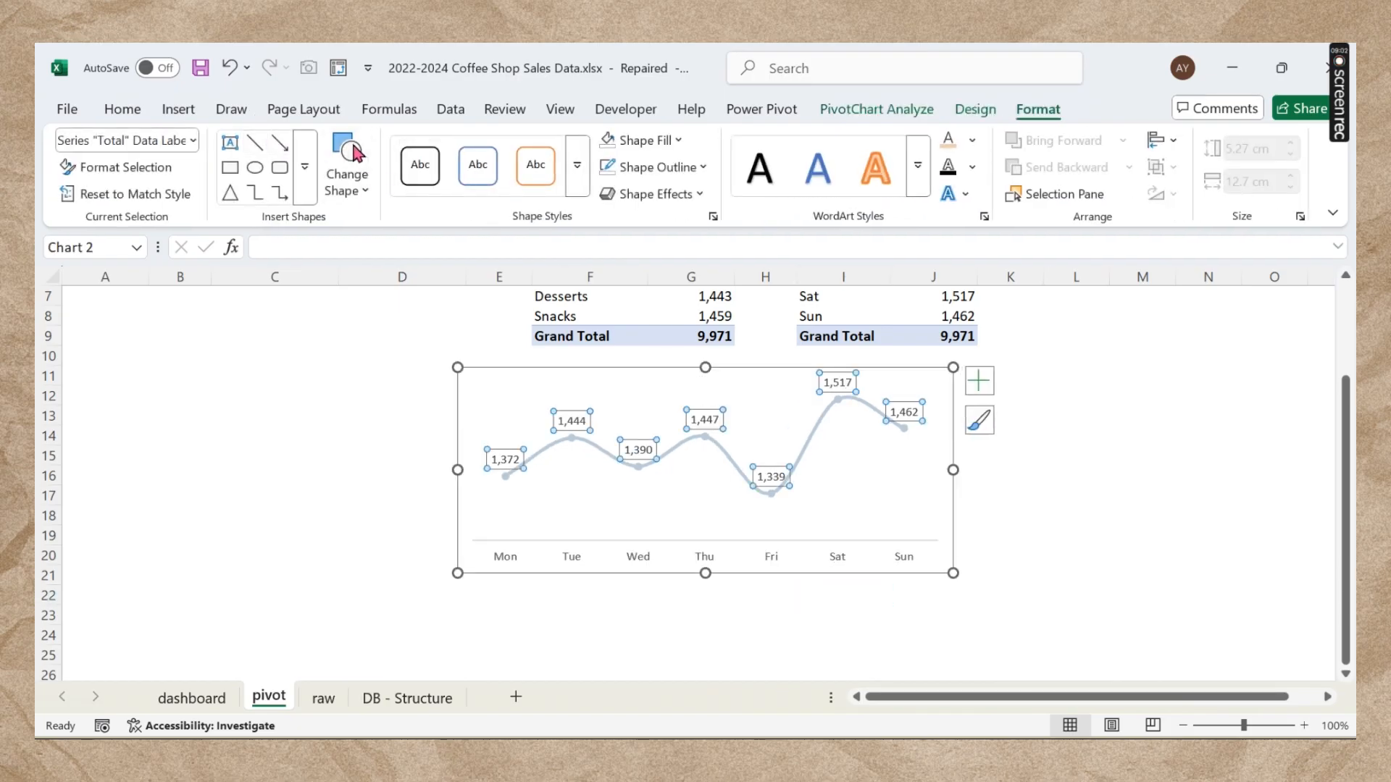
left_click(120, 109)
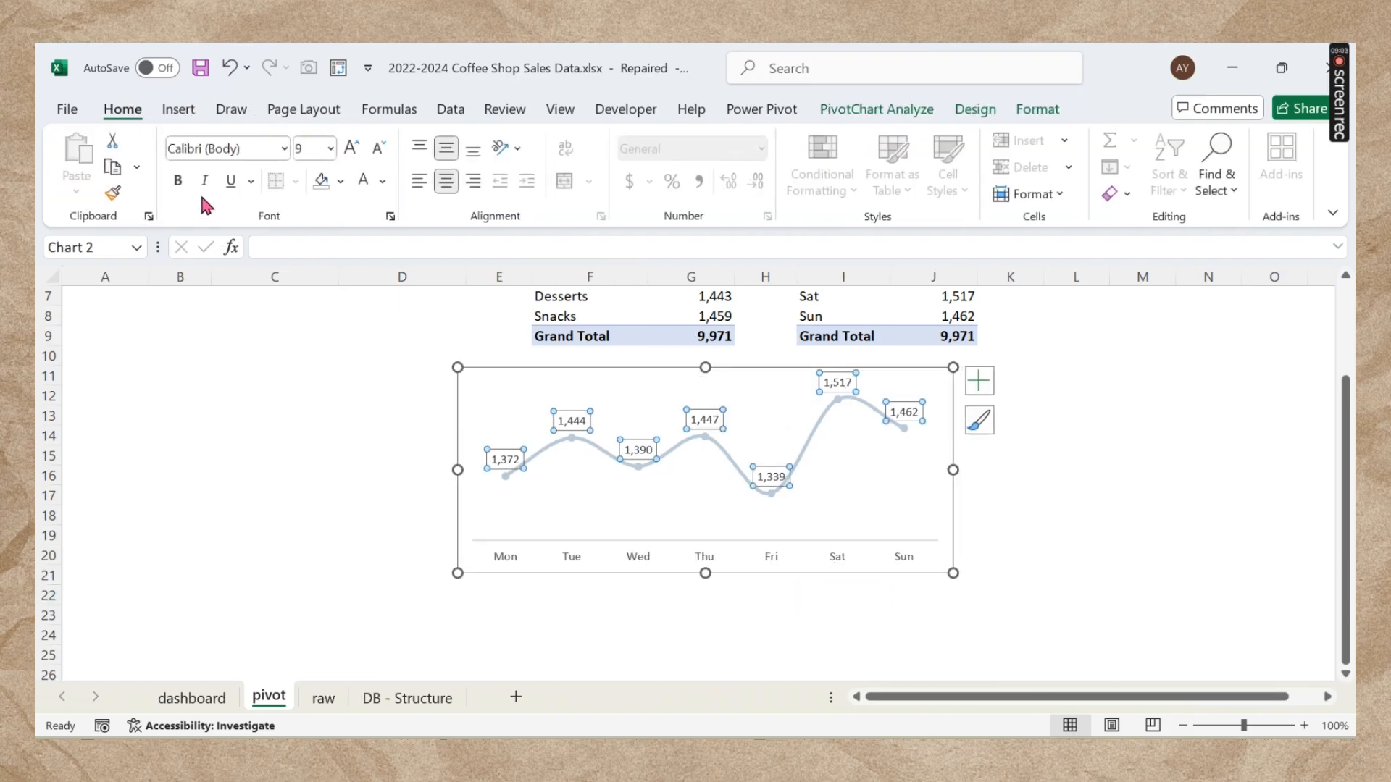
left_click(178, 180)
Step: Move the days chart to the dashboard sheet and fit it inside the Transactions by Days block
left_click(954, 574)
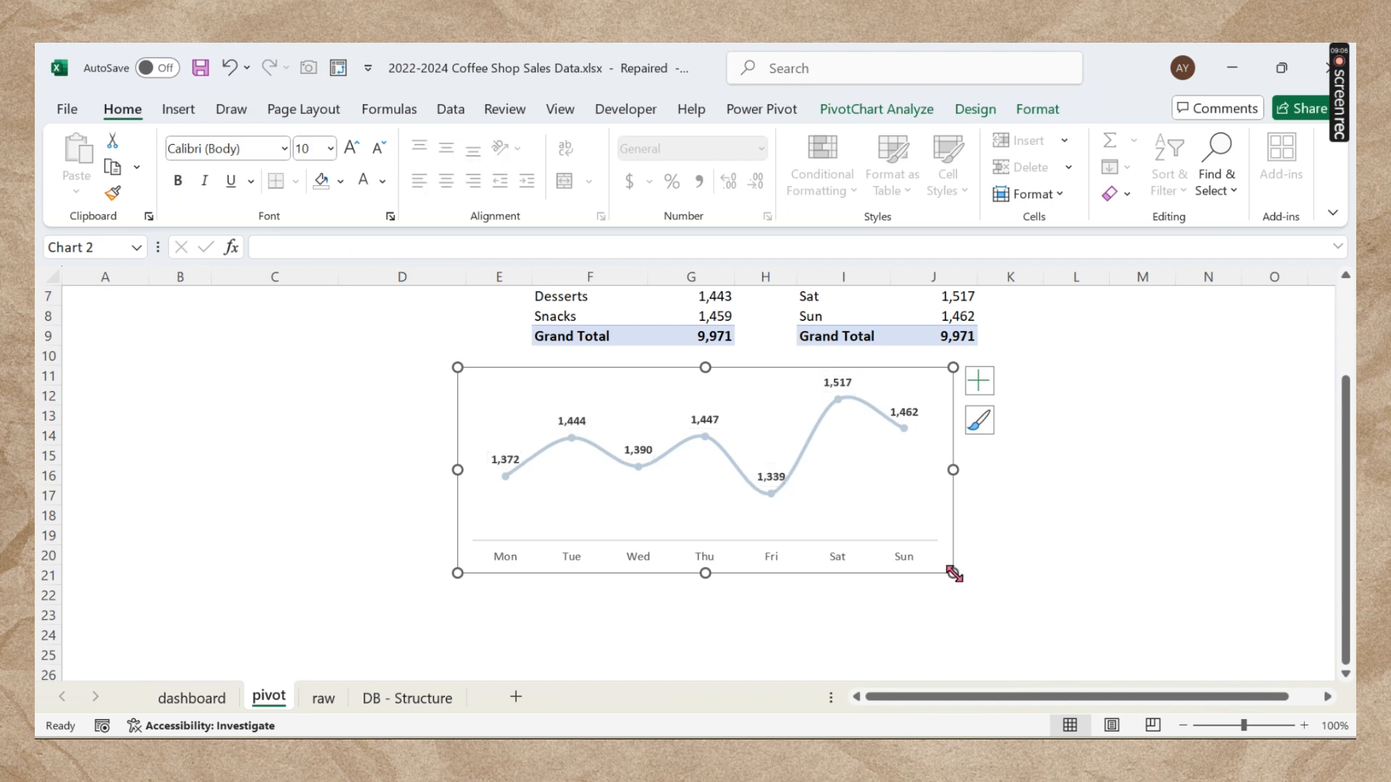
left_click(843, 593)
left_click(191, 698)
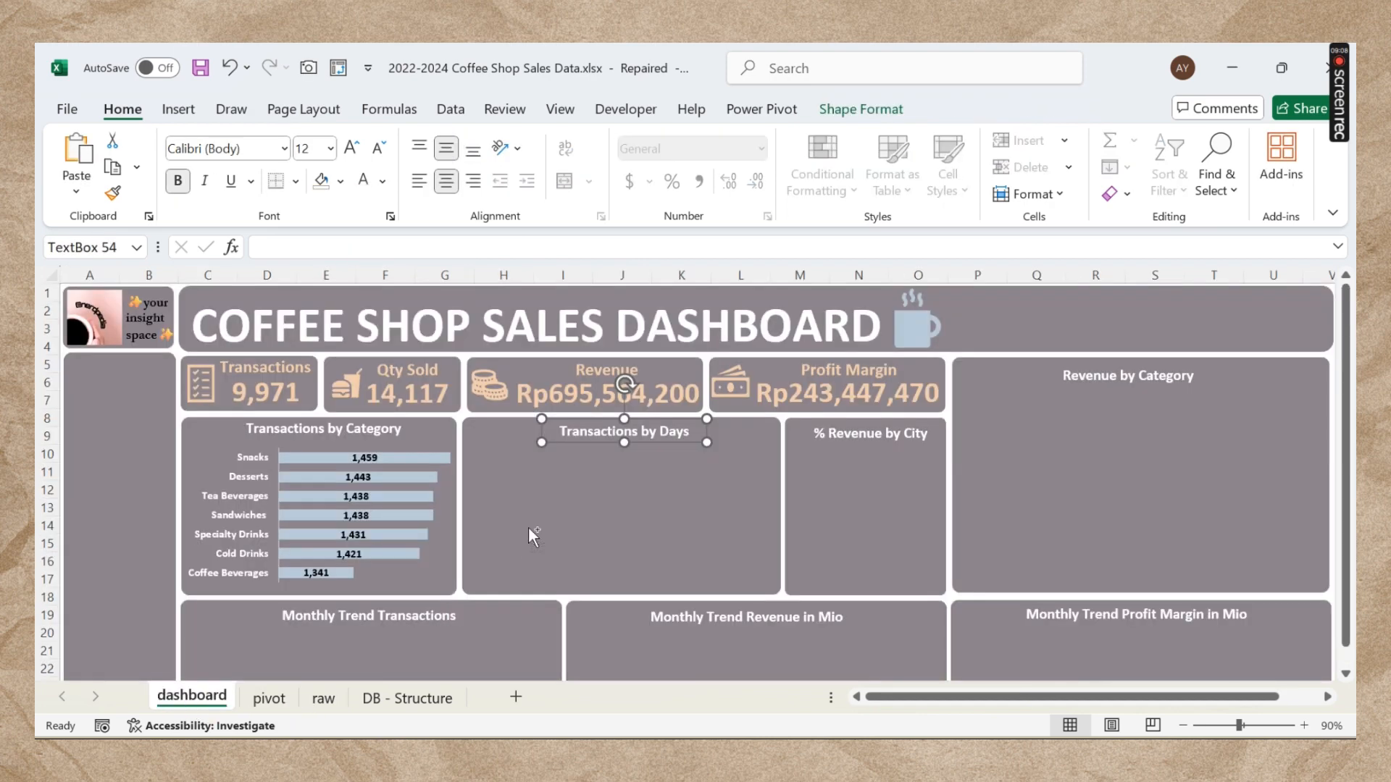
key("ctrl+v")
left_click_drag(992, 418, 754, 468)
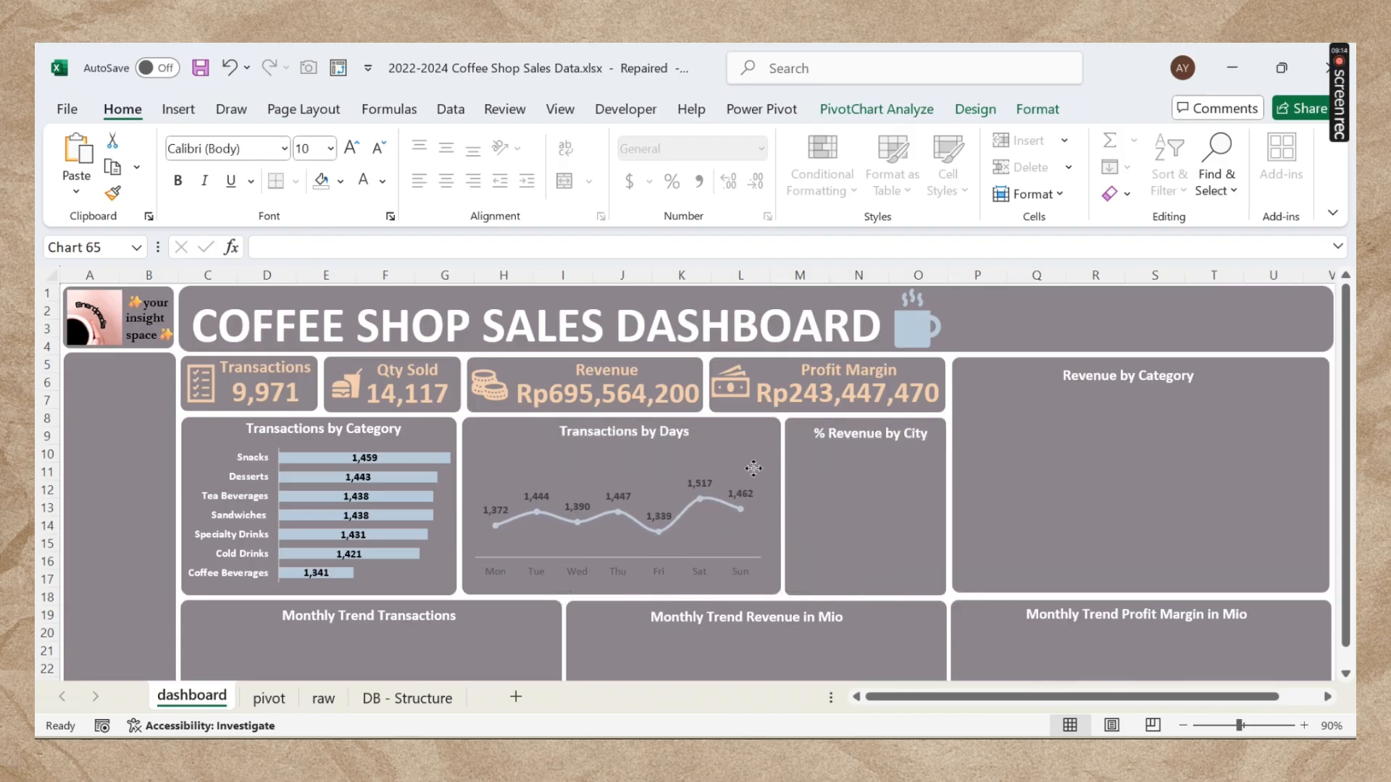
left_click_drag(618, 472, 618, 443)
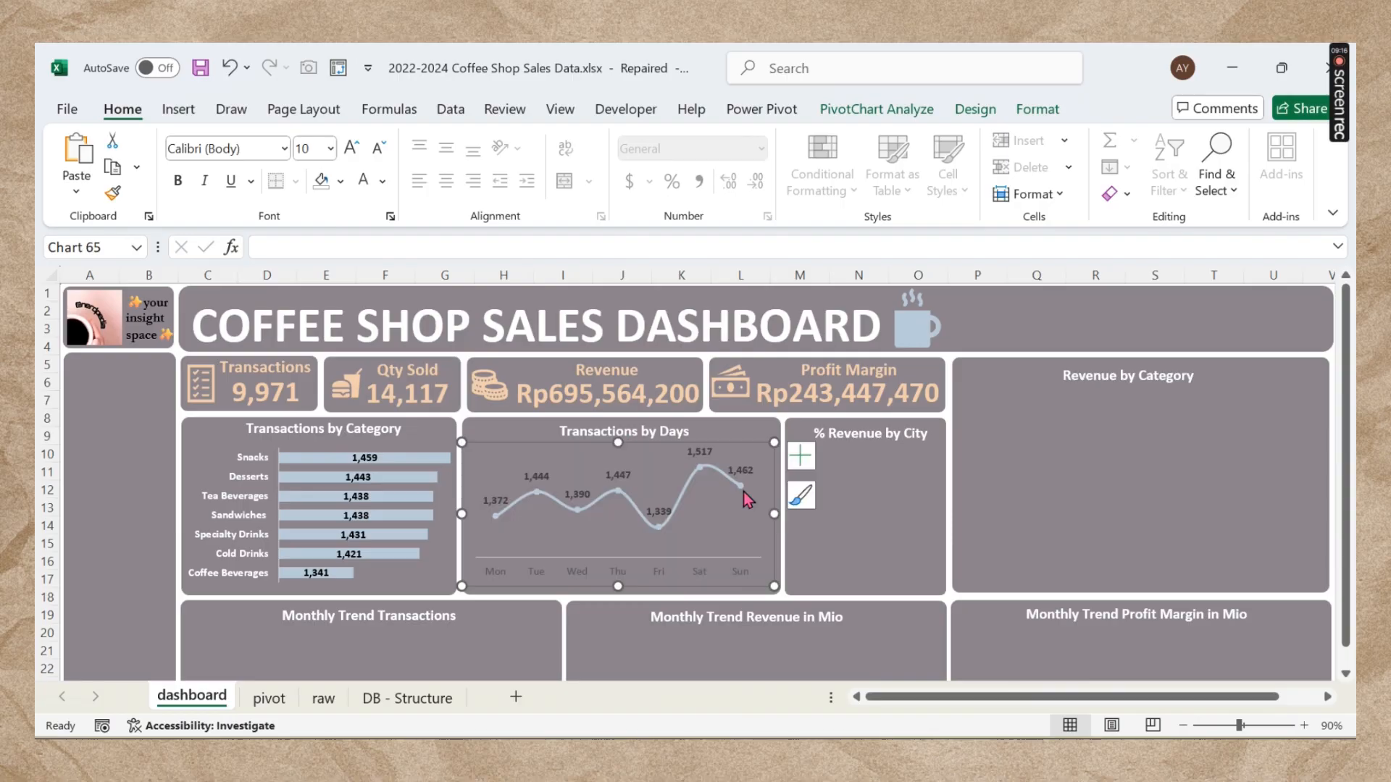
left_click_drag(772, 517, 780, 515)
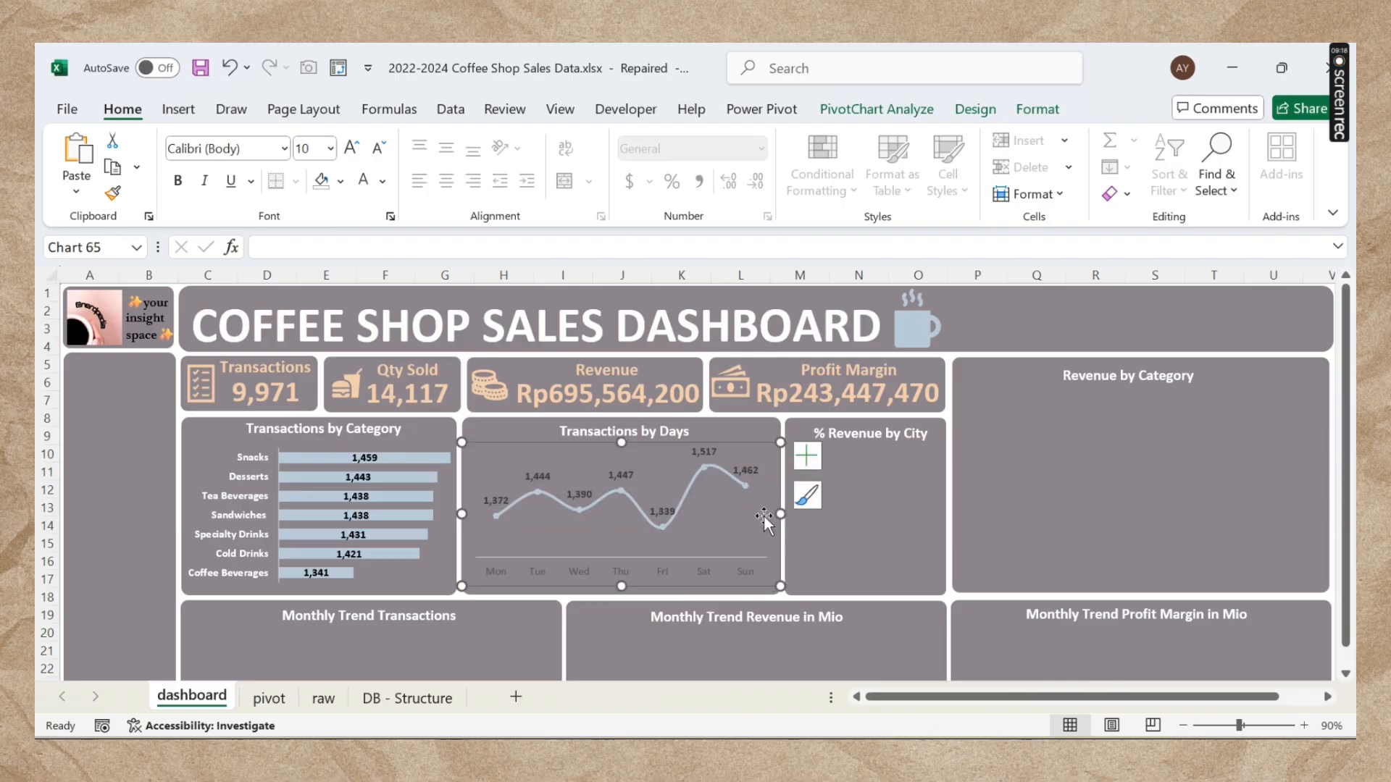
Step: Color the days chart's data labels and weekday axis labels white, and make the axis labels bold
left_click(625, 477)
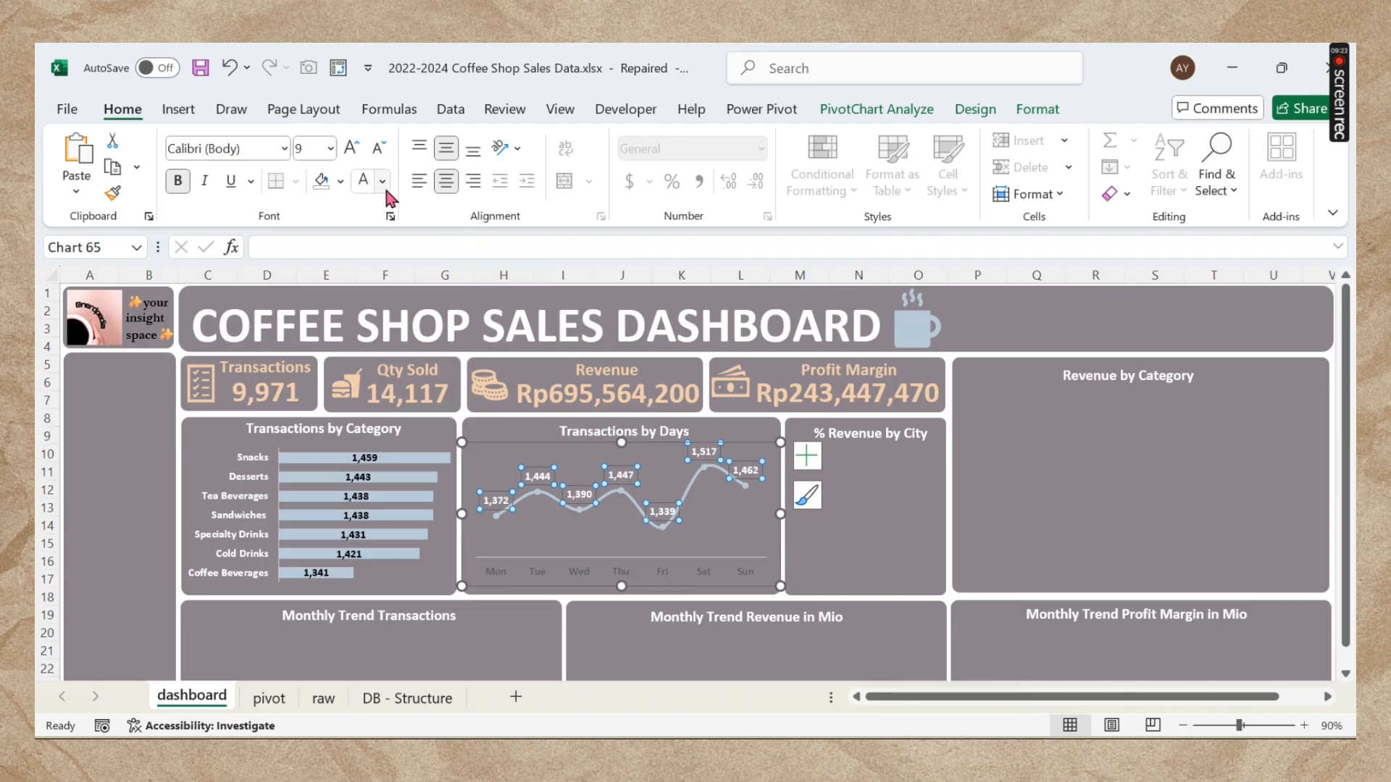
left_click(567, 577)
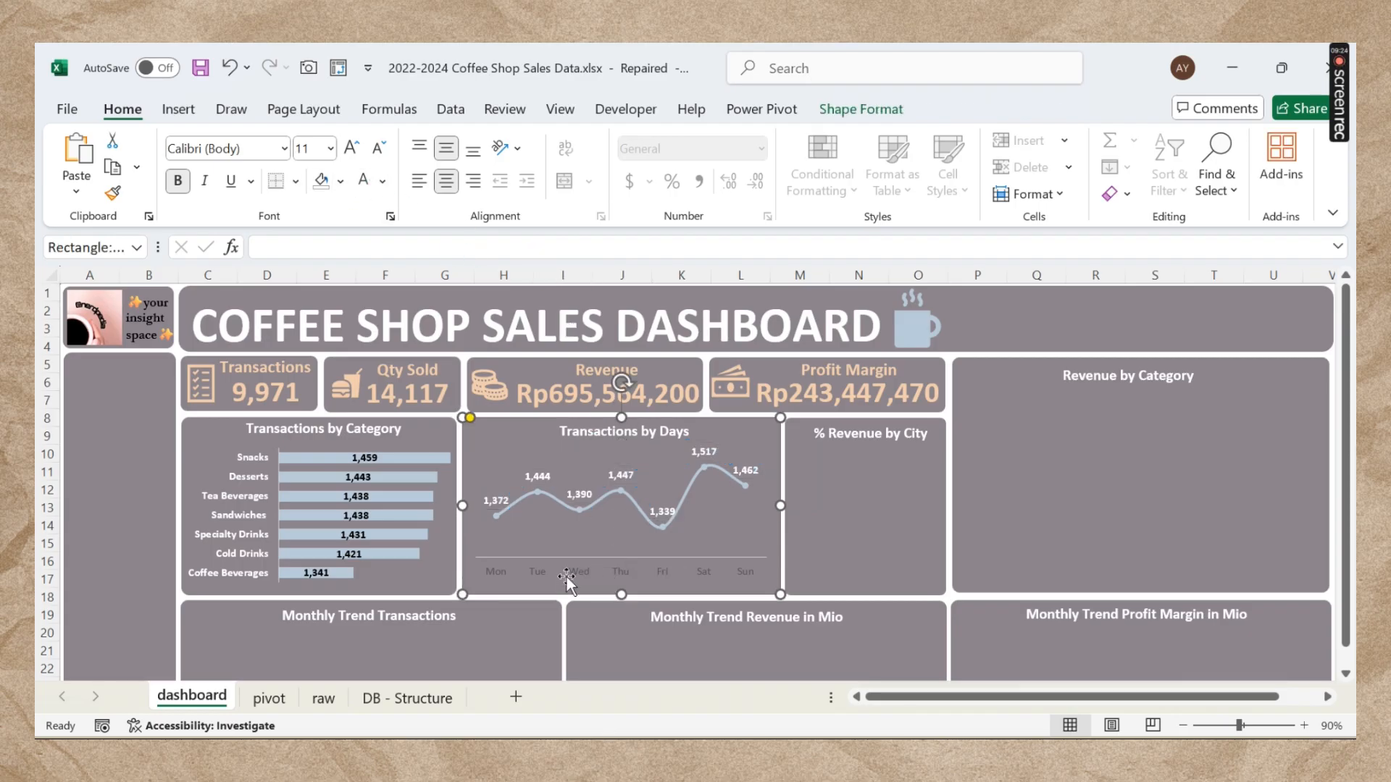
left_click(515, 563)
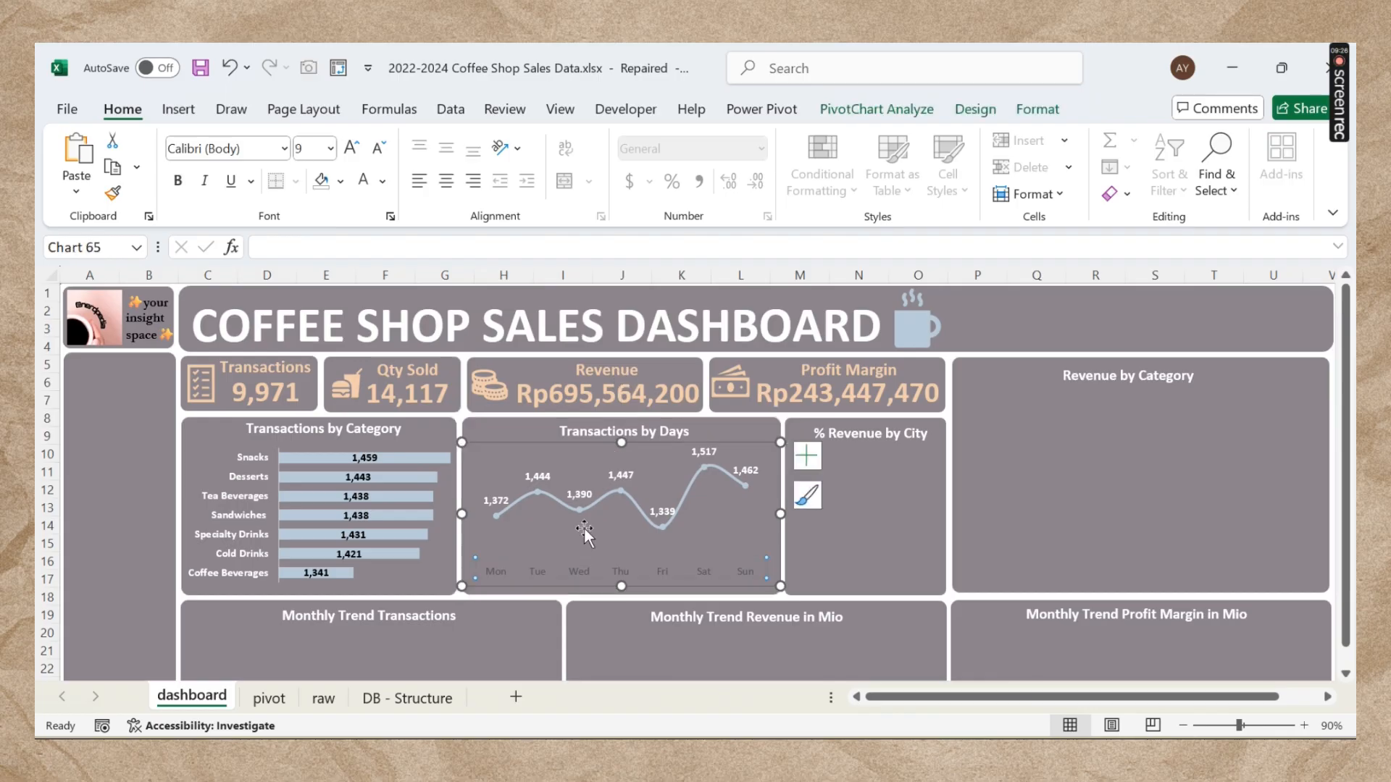
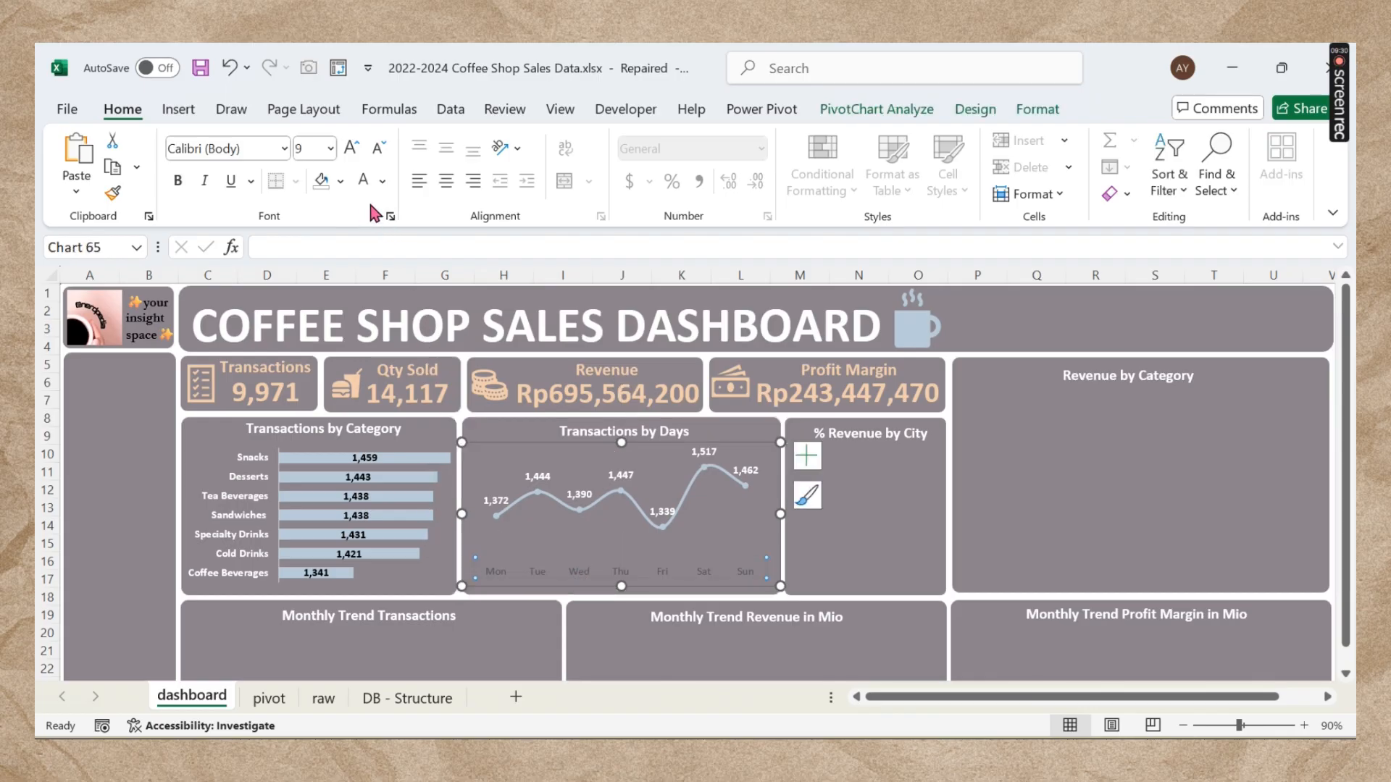
left_click(363, 181)
left_click(177, 180)
left_click(872, 480)
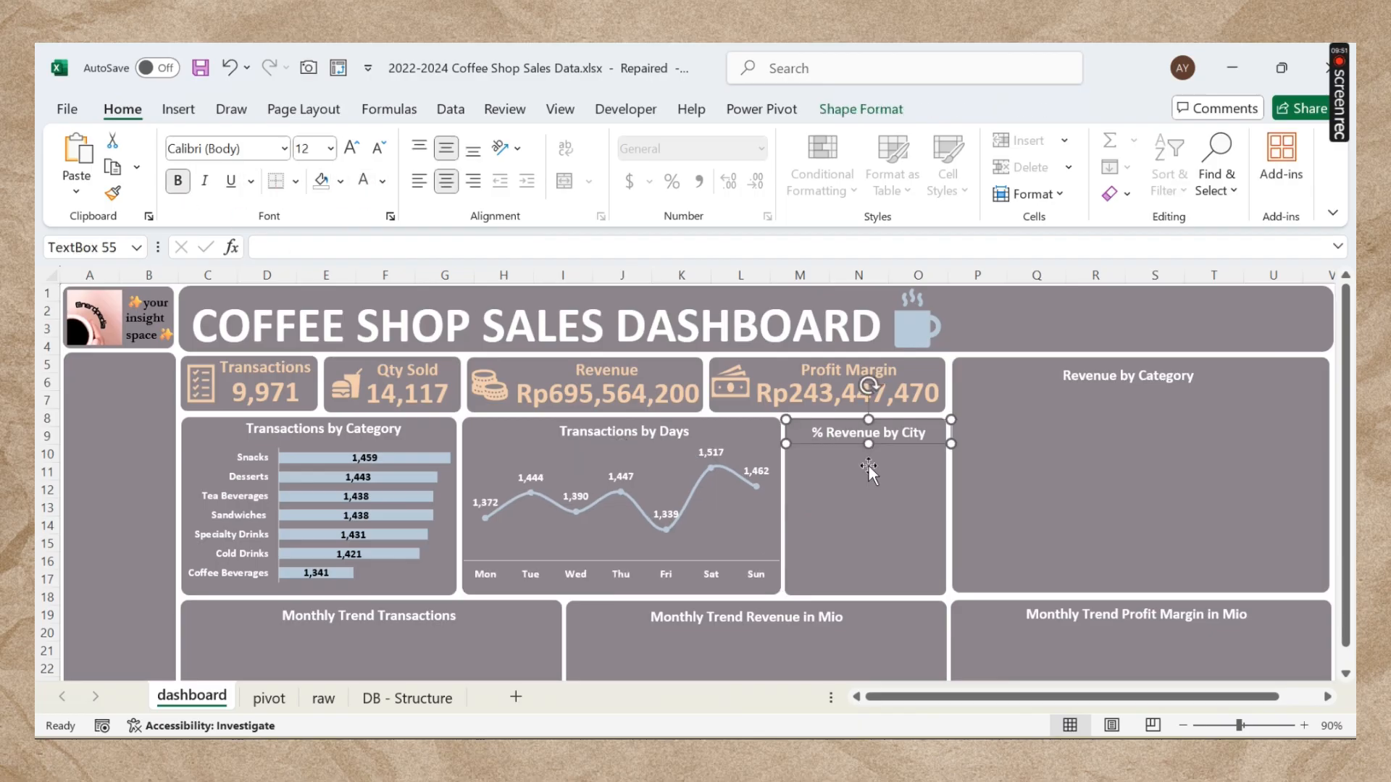
Step: Copy the days PivotTable on the pivot sheet and paste the copy at cell L1
left_click(268, 698)
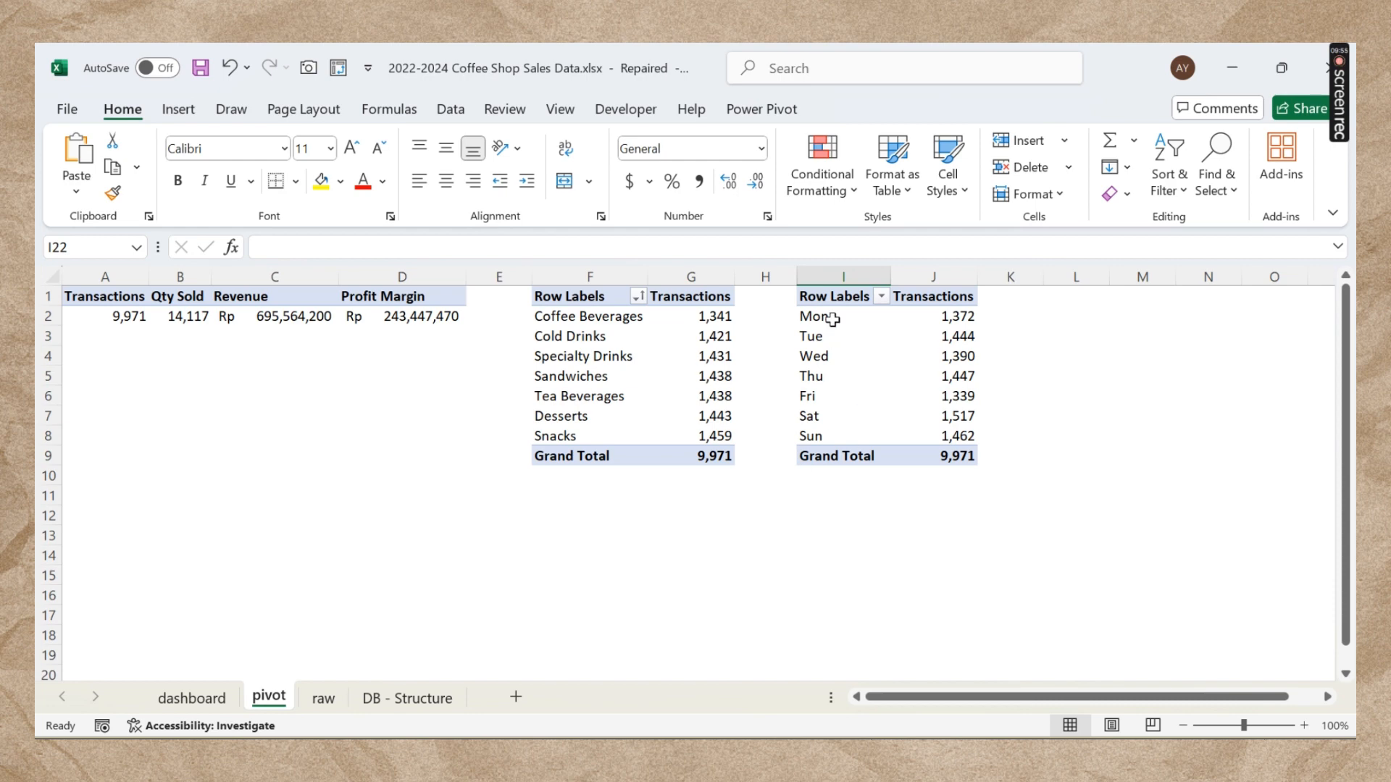
left_click_drag(816, 295, 973, 461)
key("ctrl+c")
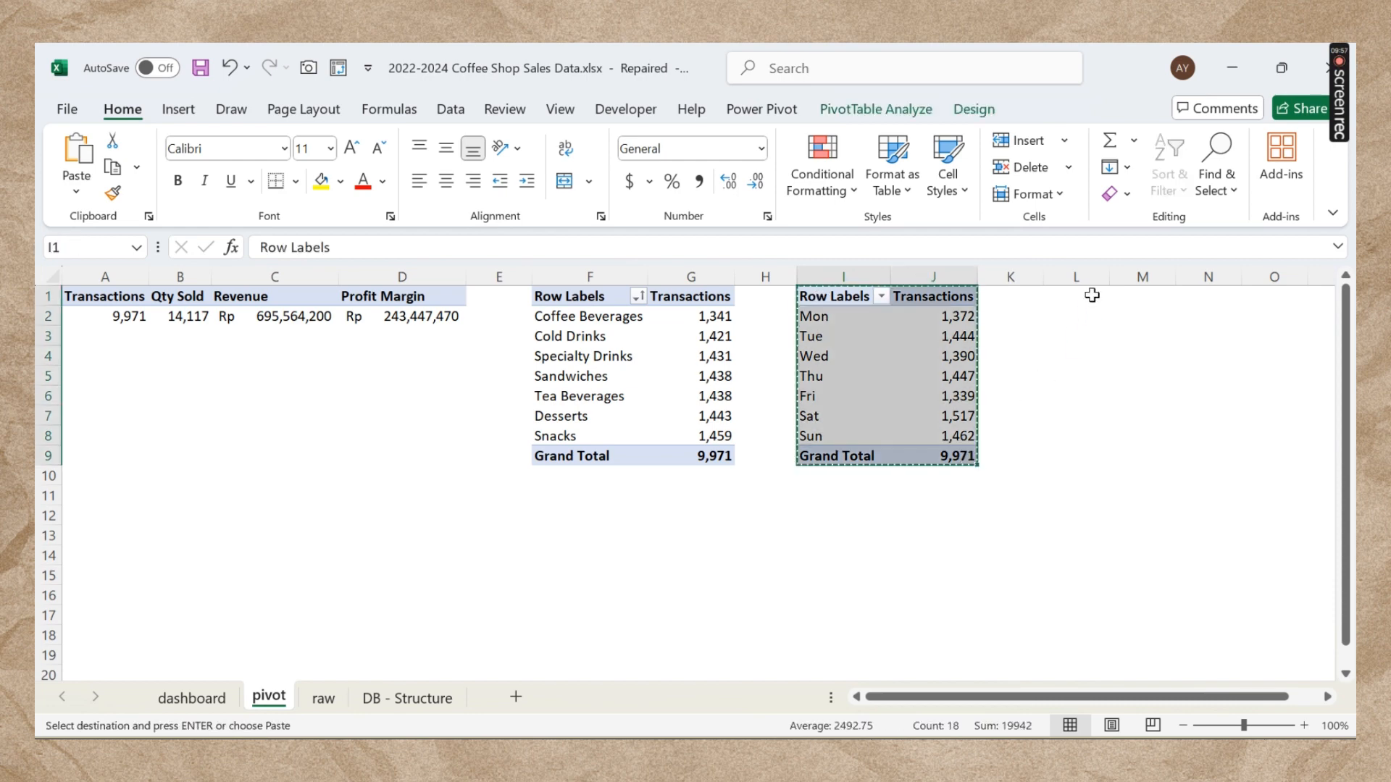
left_click(1070, 298)
key("ctrl+v")
left_click(1137, 373)
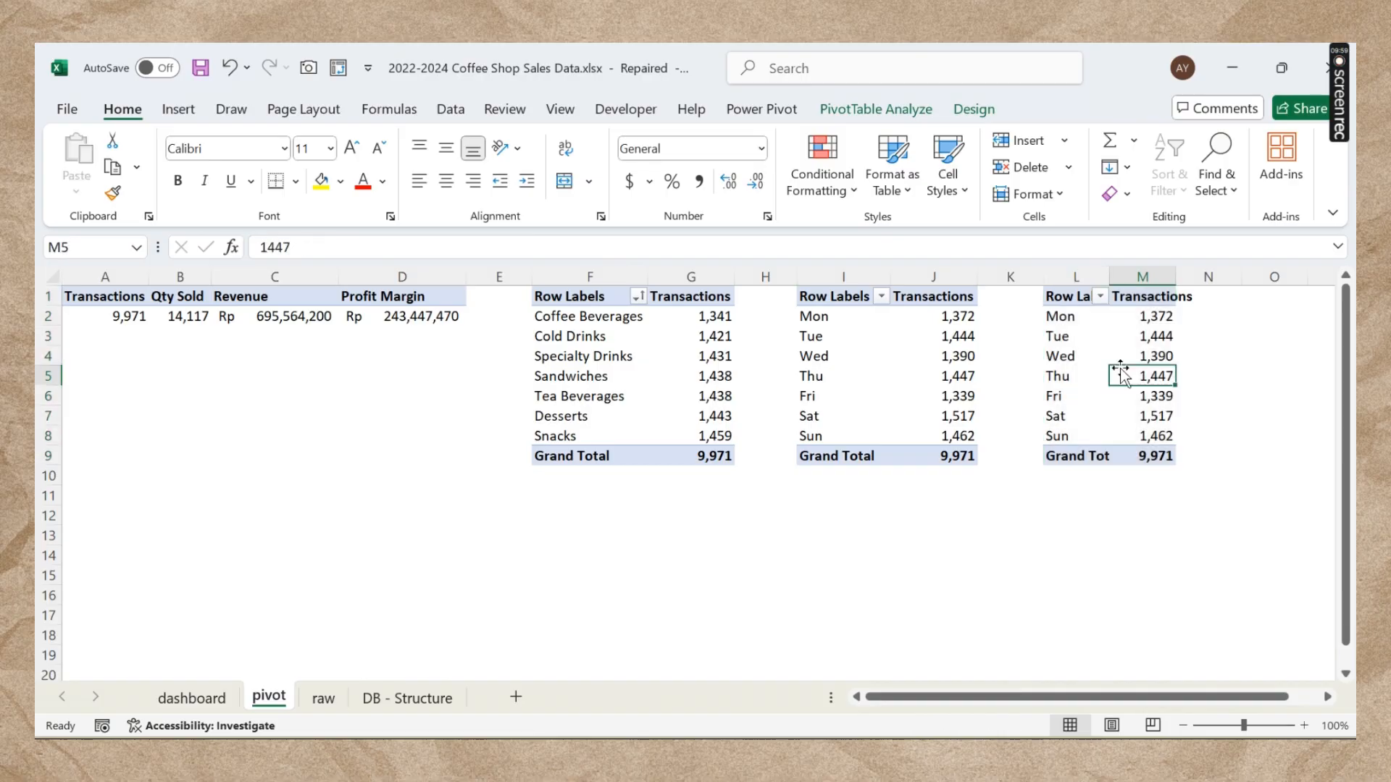
Step: Replace the Days row field of the copied PivotTable with the City field
left_click_drag(1127, 698, 1157, 697)
left_click(1000, 359)
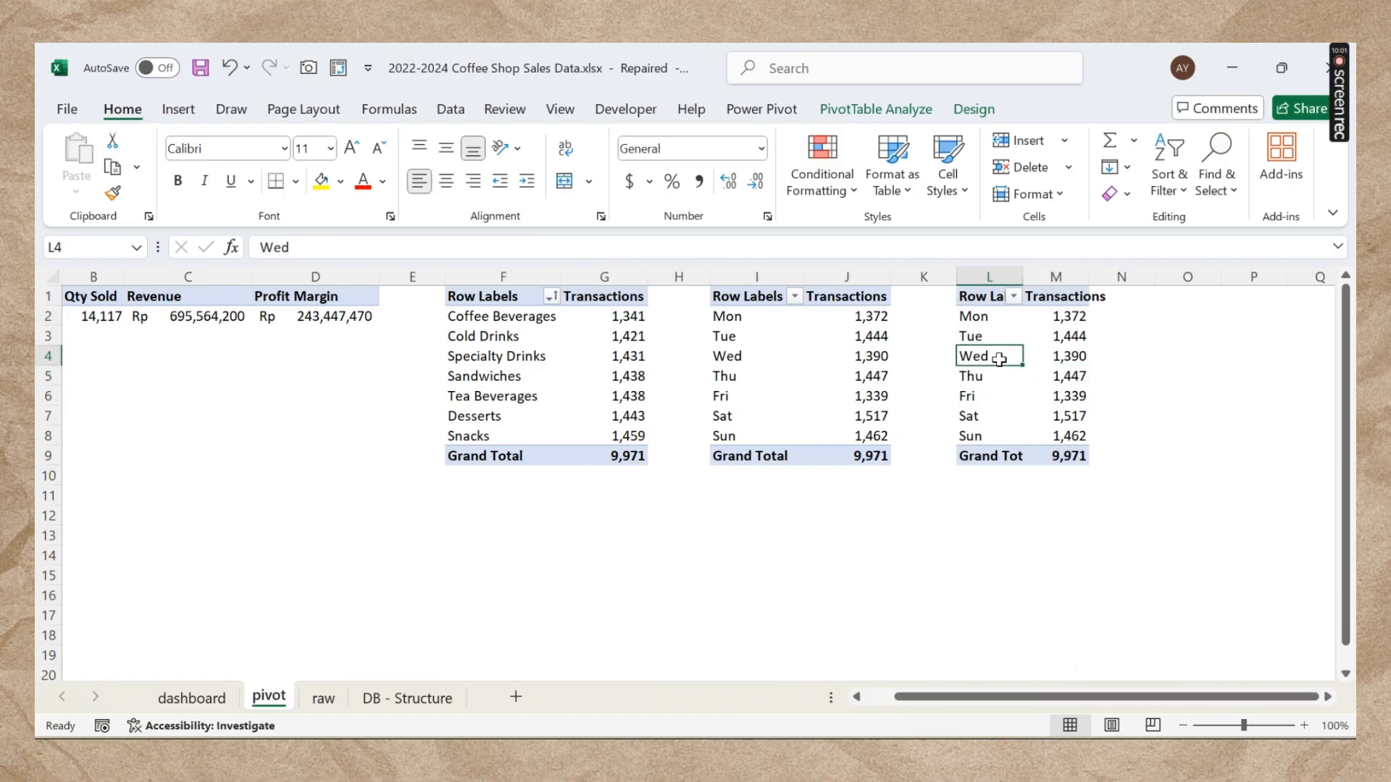
left_click(911, 112)
left_click(1188, 140)
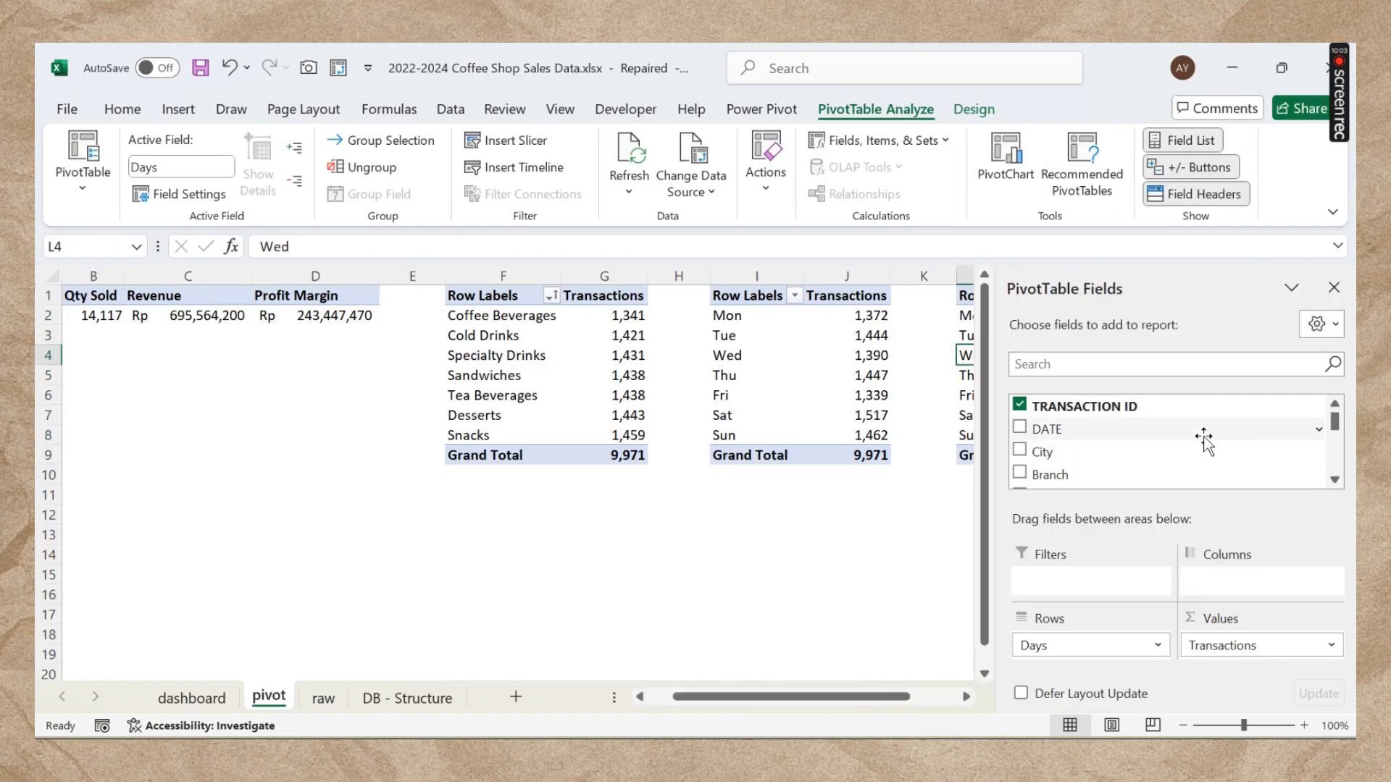
scroll(1159, 435, "down", 3)
left_click_drag(1054, 641, 1139, 472)
left_click(1096, 365)
type("ci")
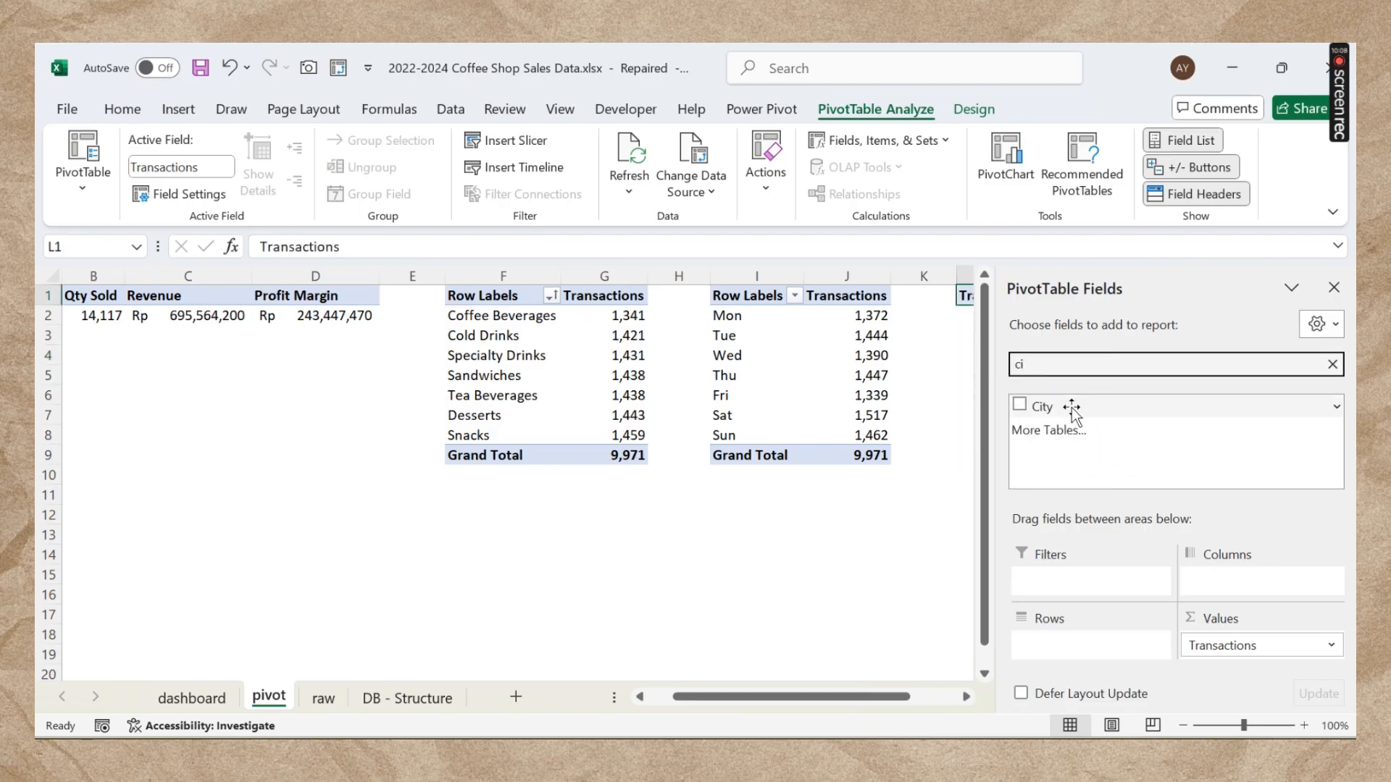
left_click_drag(1072, 407, 1071, 642)
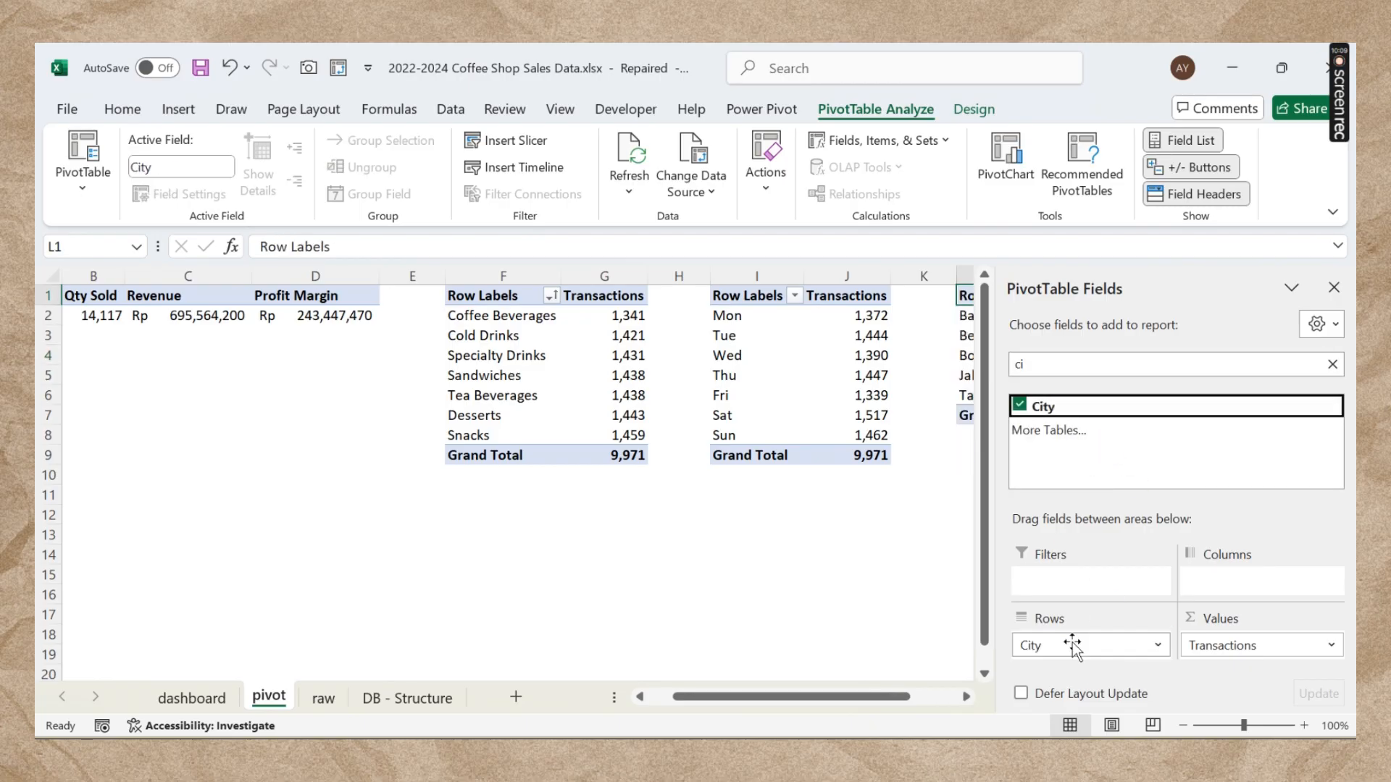
Step: Replace the Transactions value field of the city PivotTable with the sum of REVENUE
left_click_drag(1260, 643, 1166, 434)
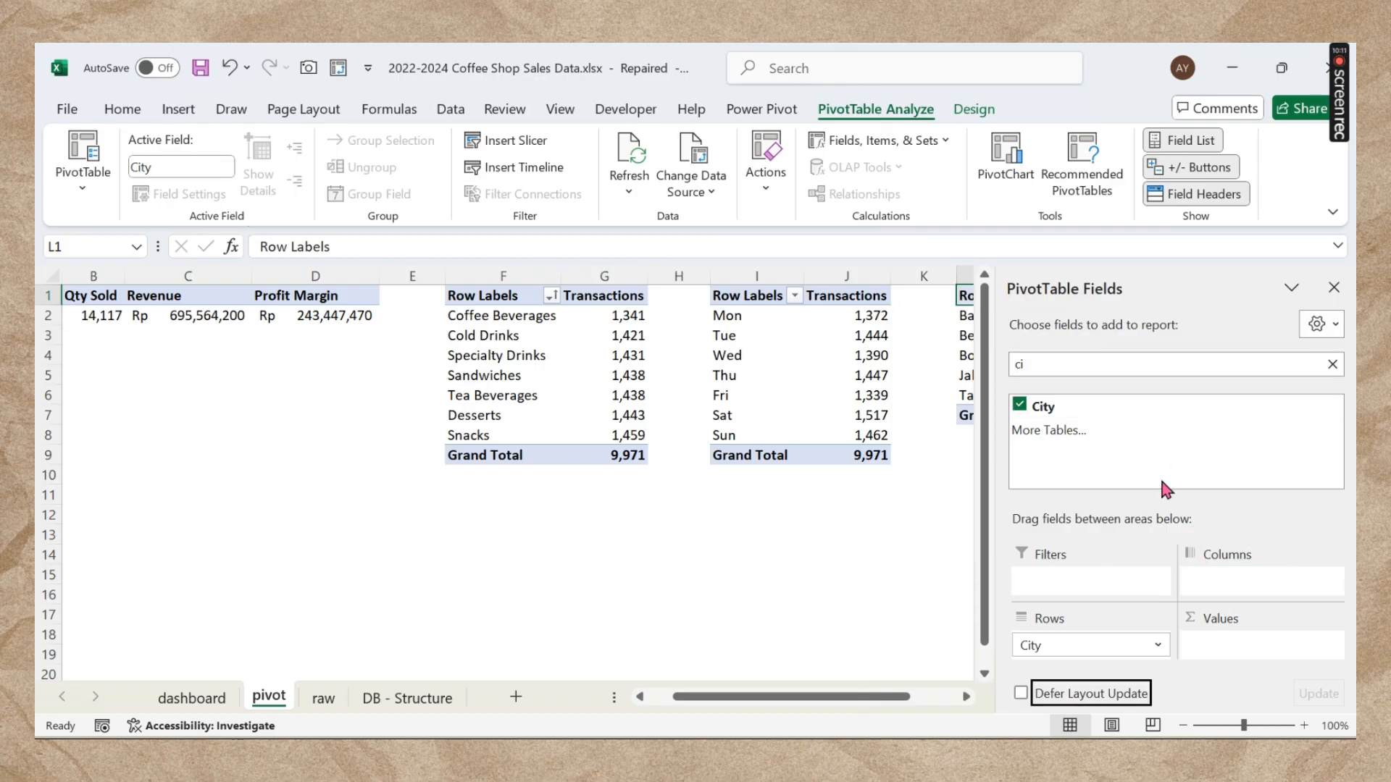
double_click(1050, 364)
type("reve")
left_click_drag(1091, 407, 1279, 655)
left_click(1334, 288)
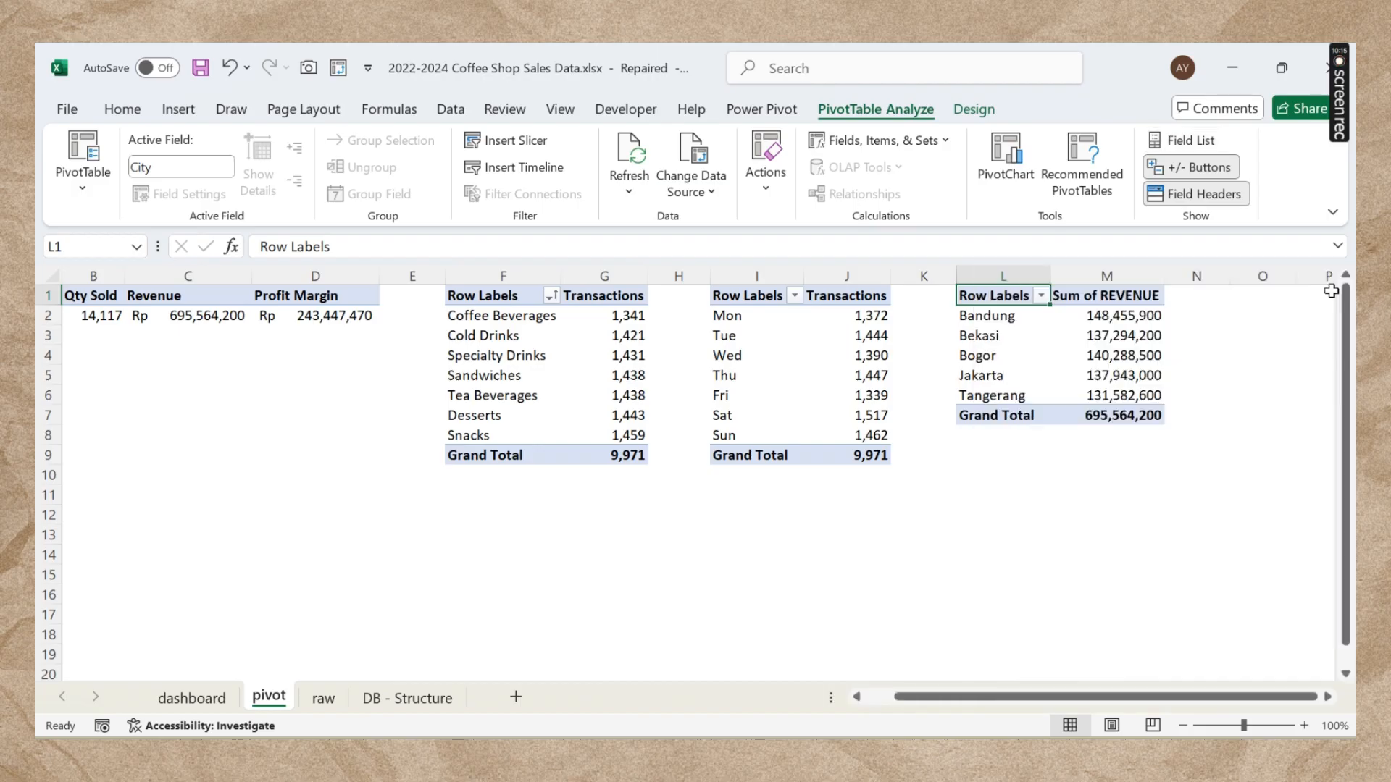
left_click(1126, 513)
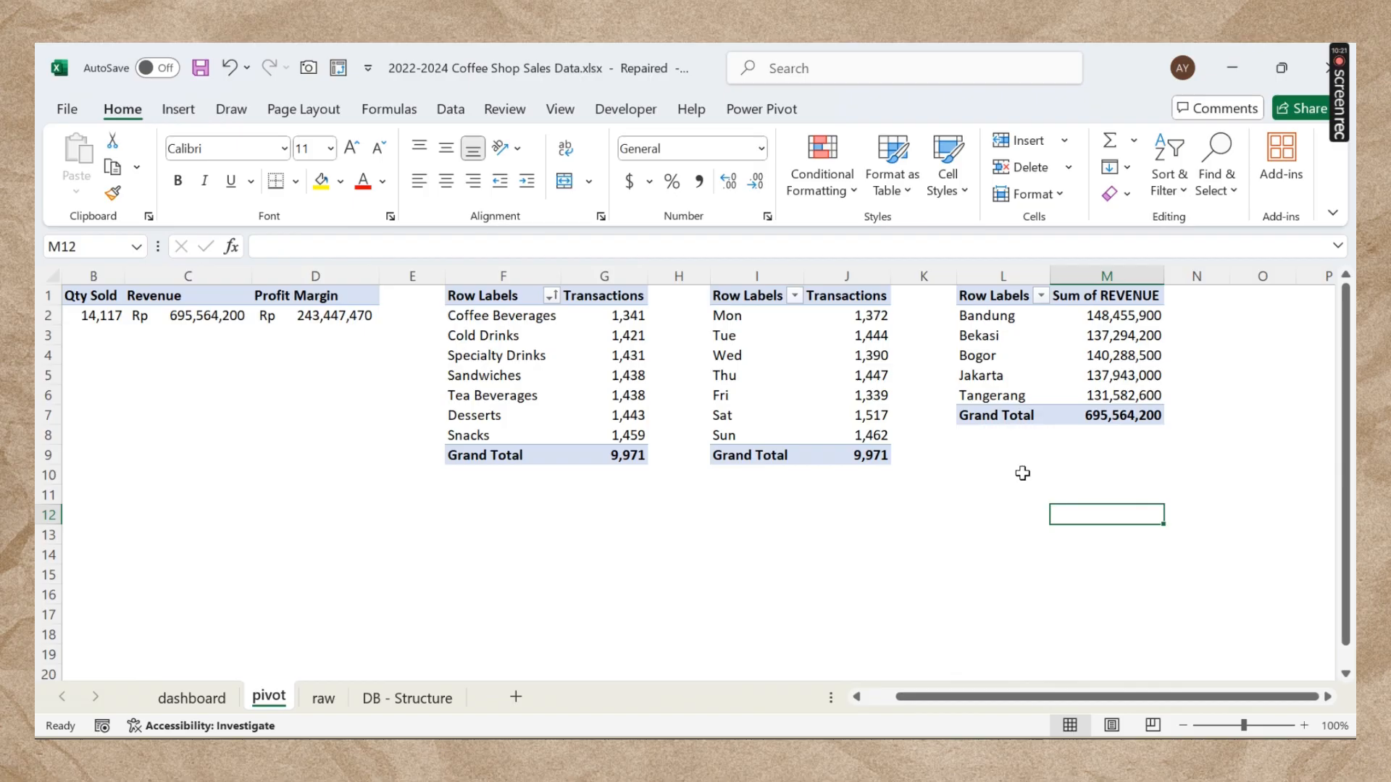
Step: Insert a Doughnut PivotChart from the city revenue PivotTable
mouse_move(1119, 317)
mouse_move(1082, 417)
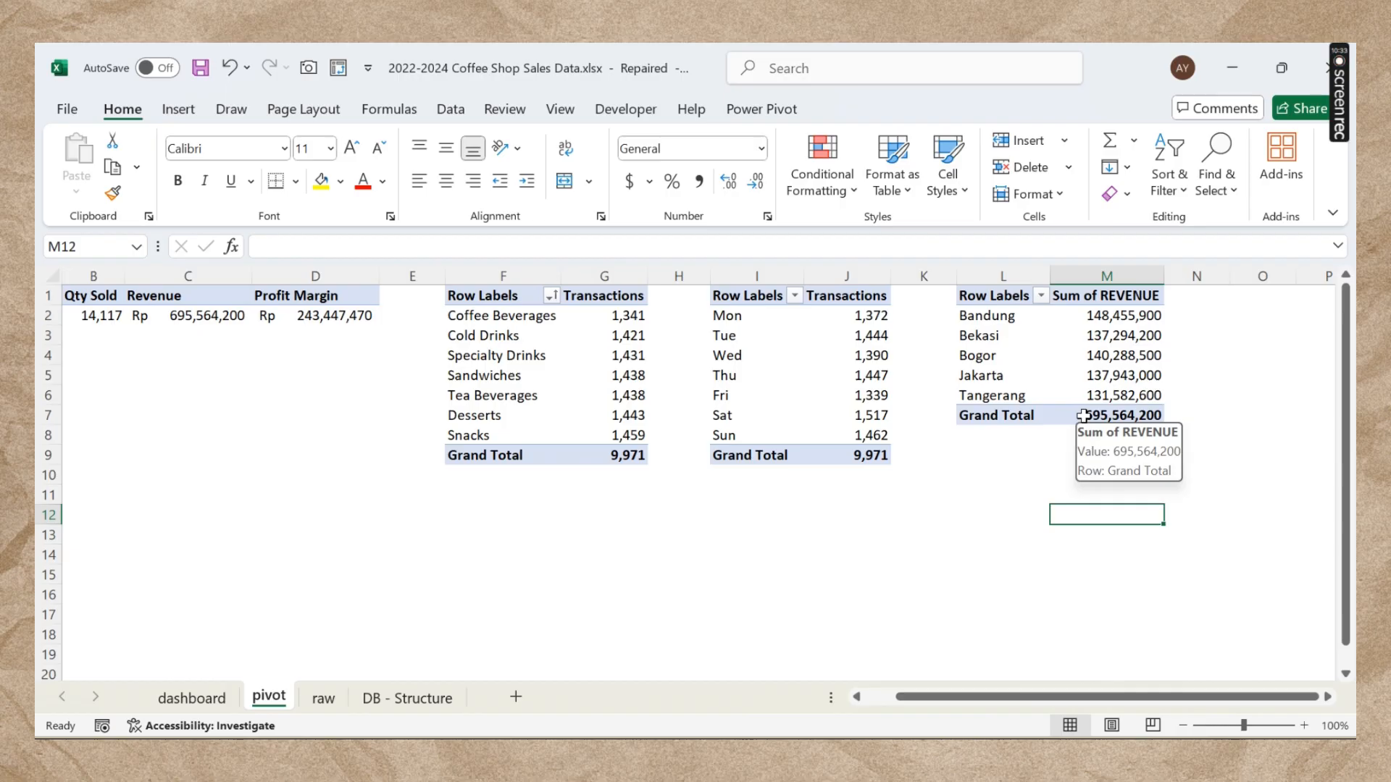
left_click(1099, 338)
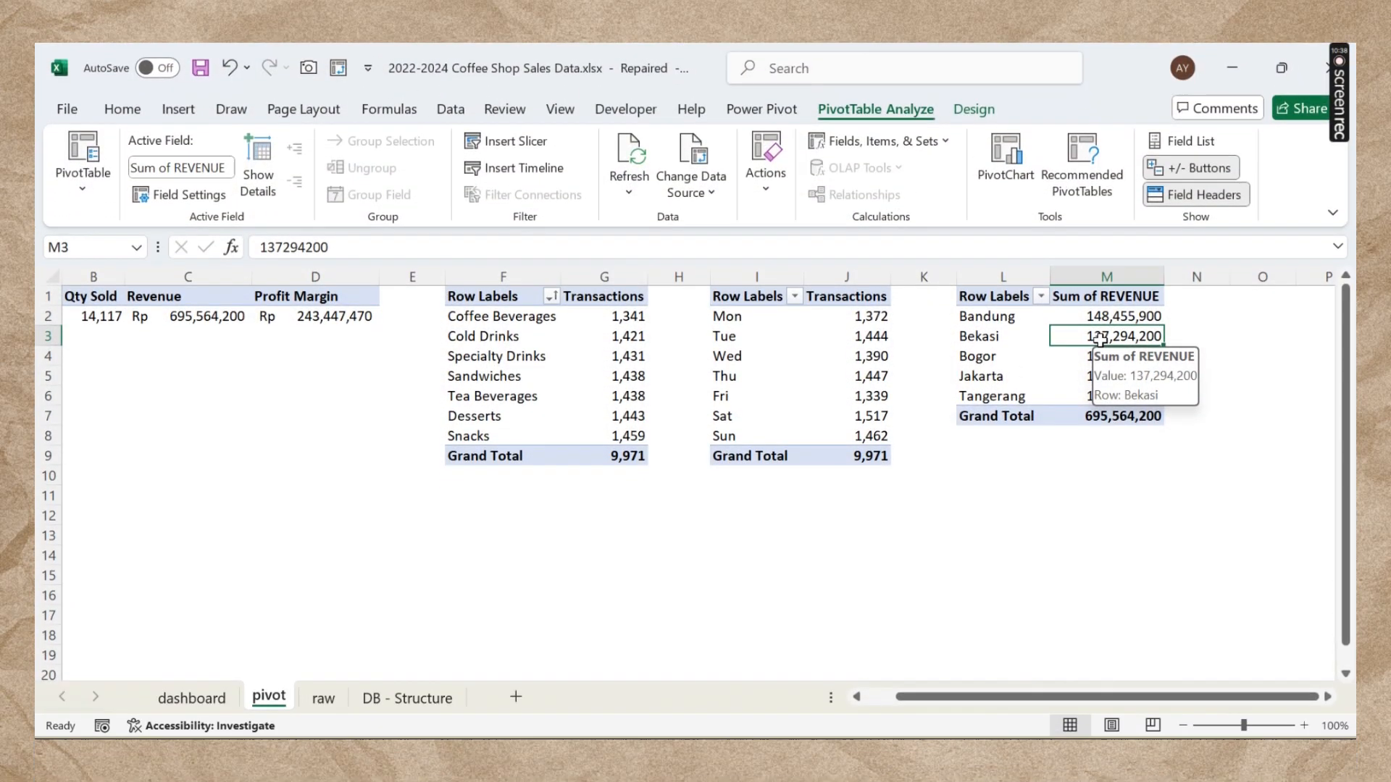
left_click(1004, 166)
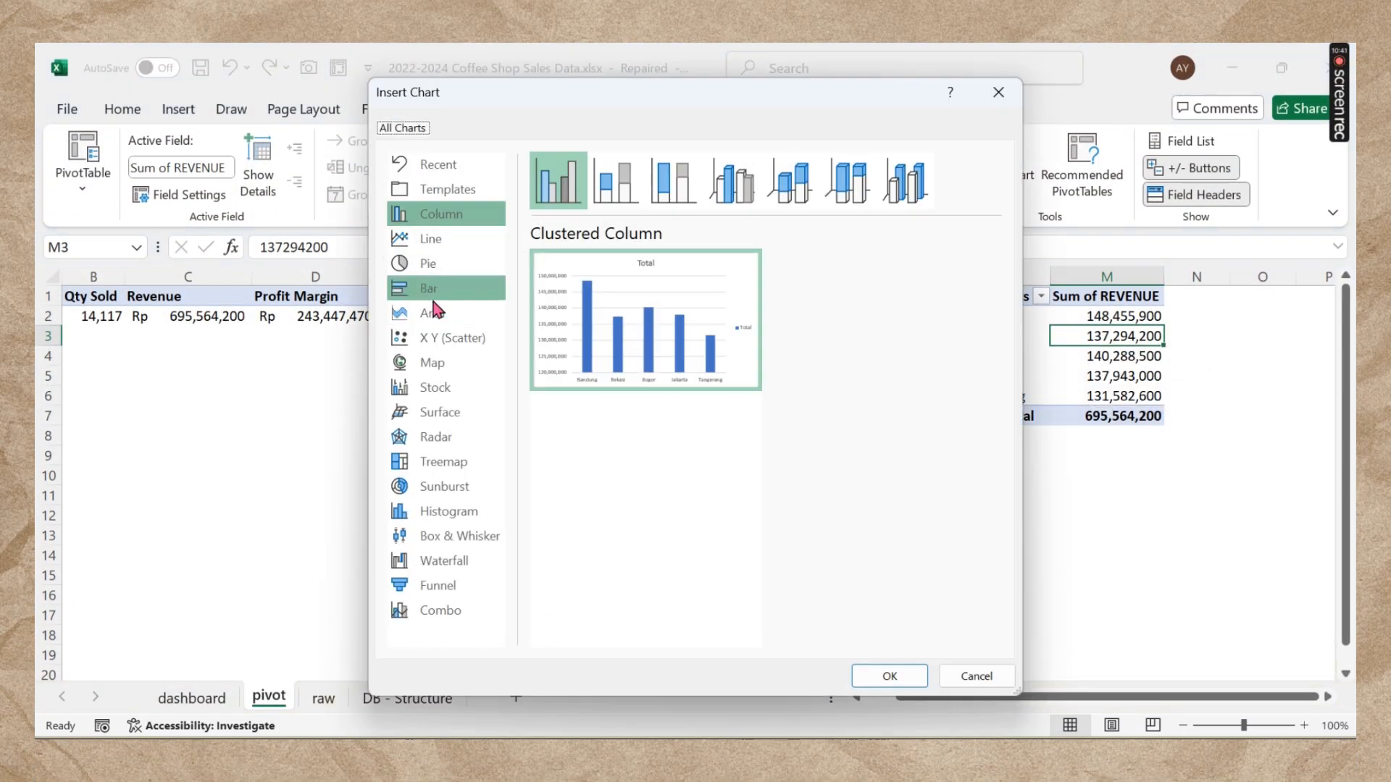
left_click(427, 263)
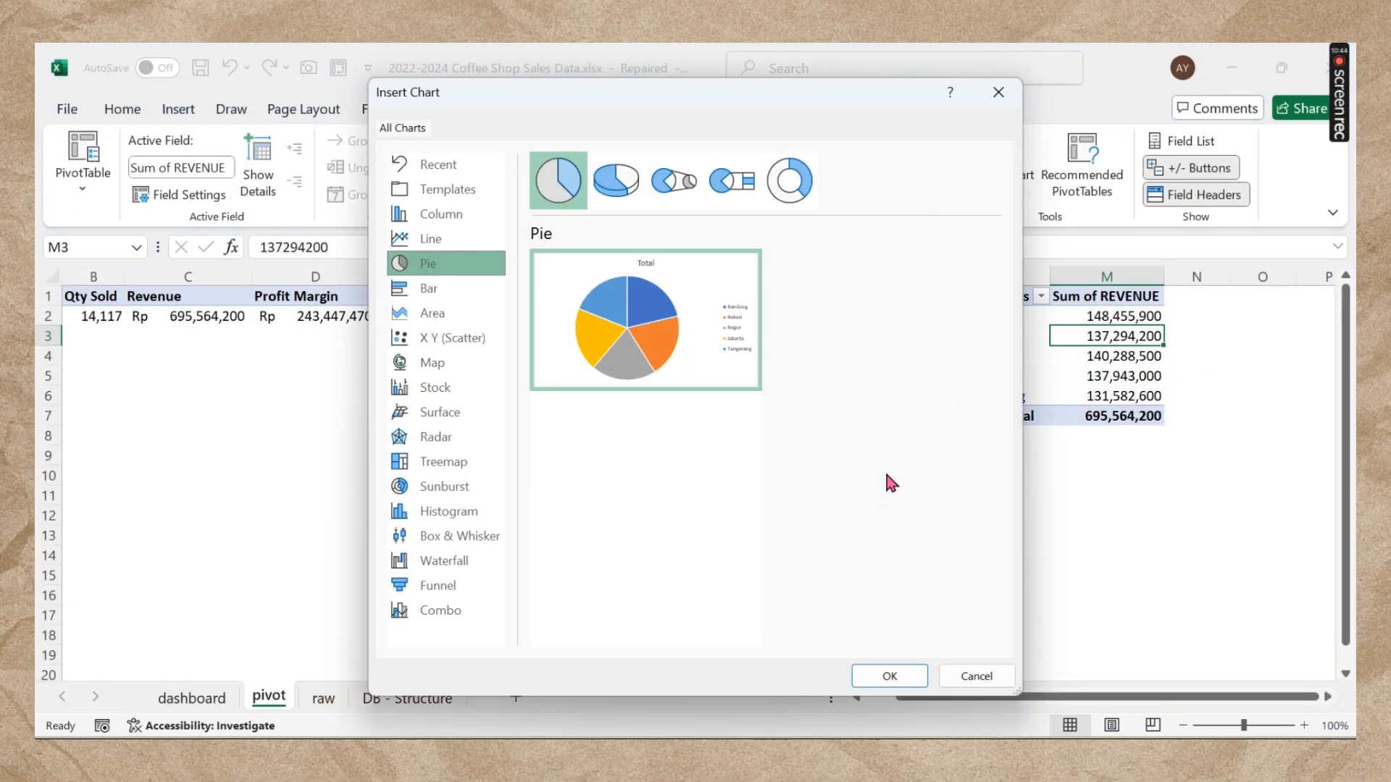
left_click(789, 181)
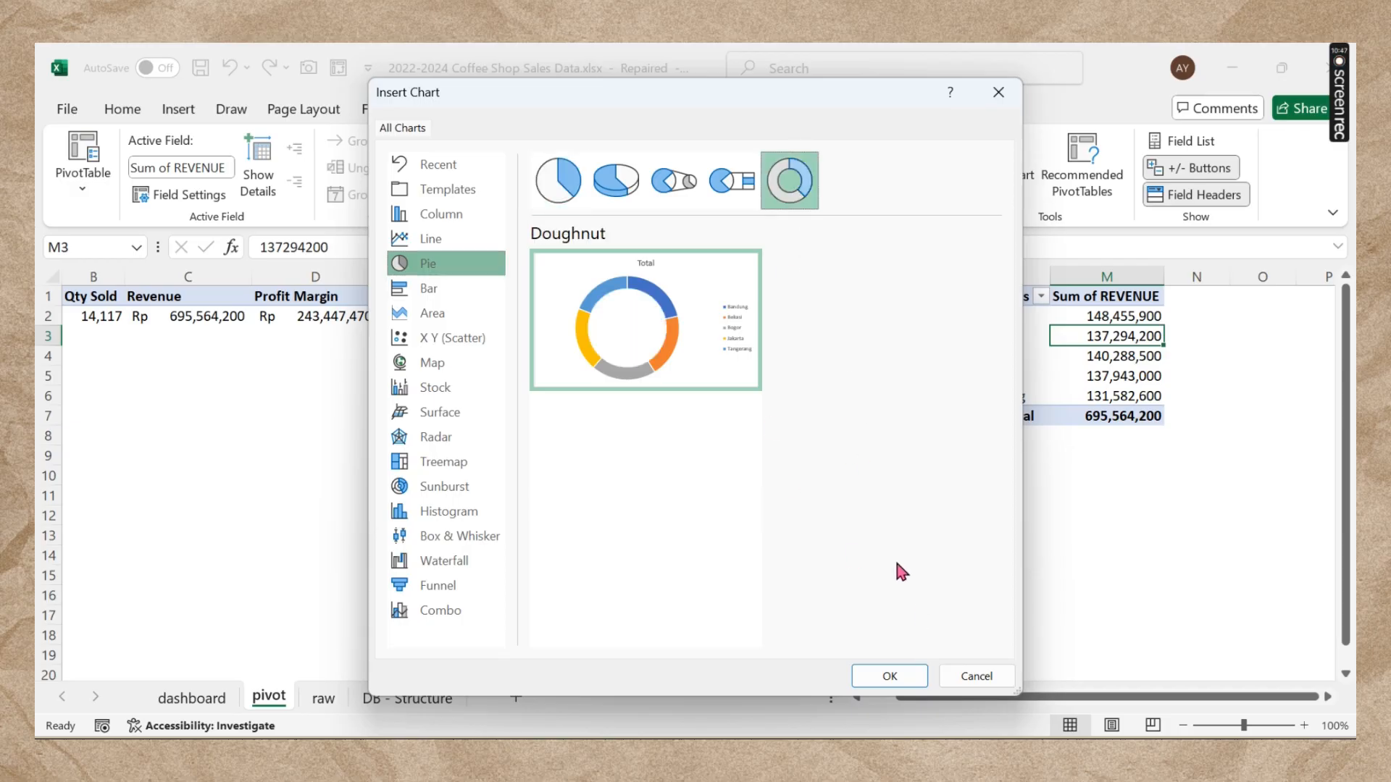
left_click(890, 675)
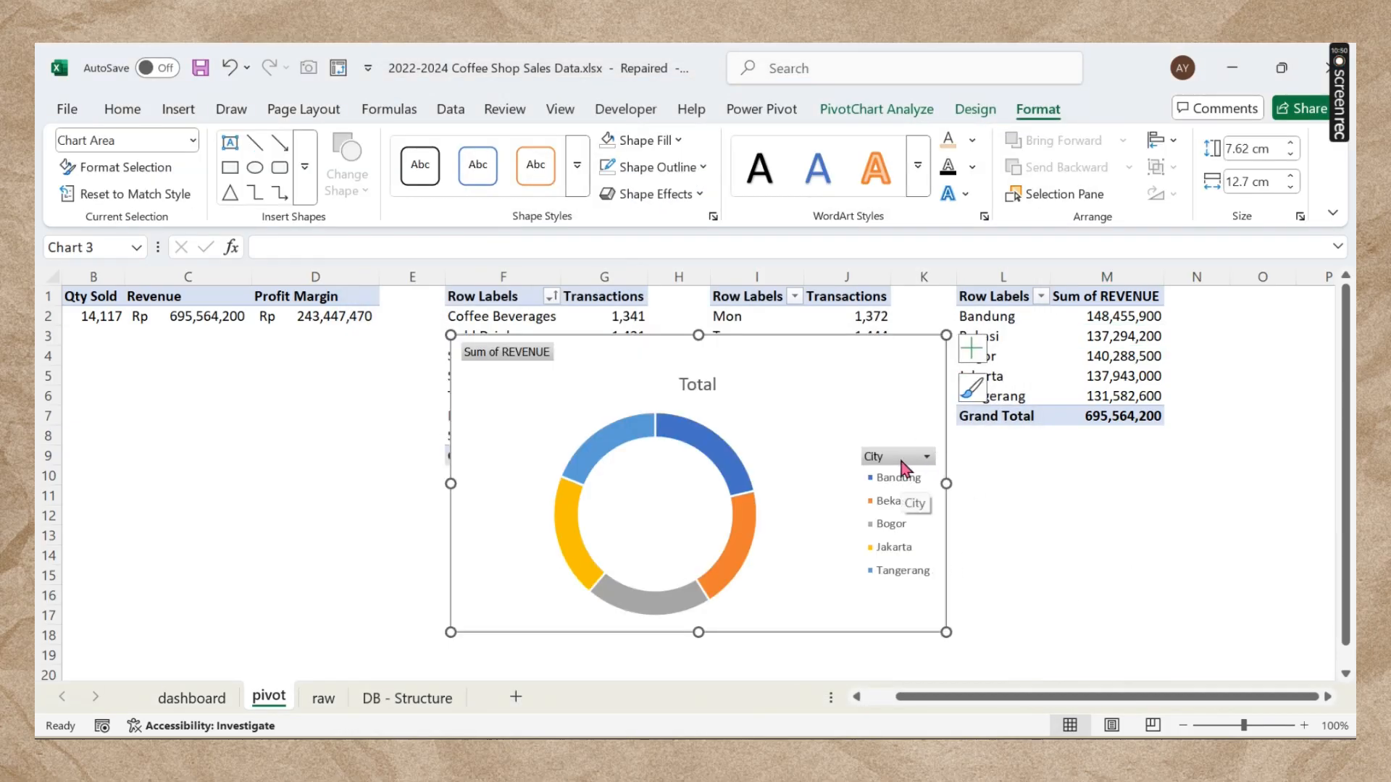
Step: Hide all field buttons on the doughnut chart and remove its legend and chart title
right_click(540, 370)
left_click(725, 602)
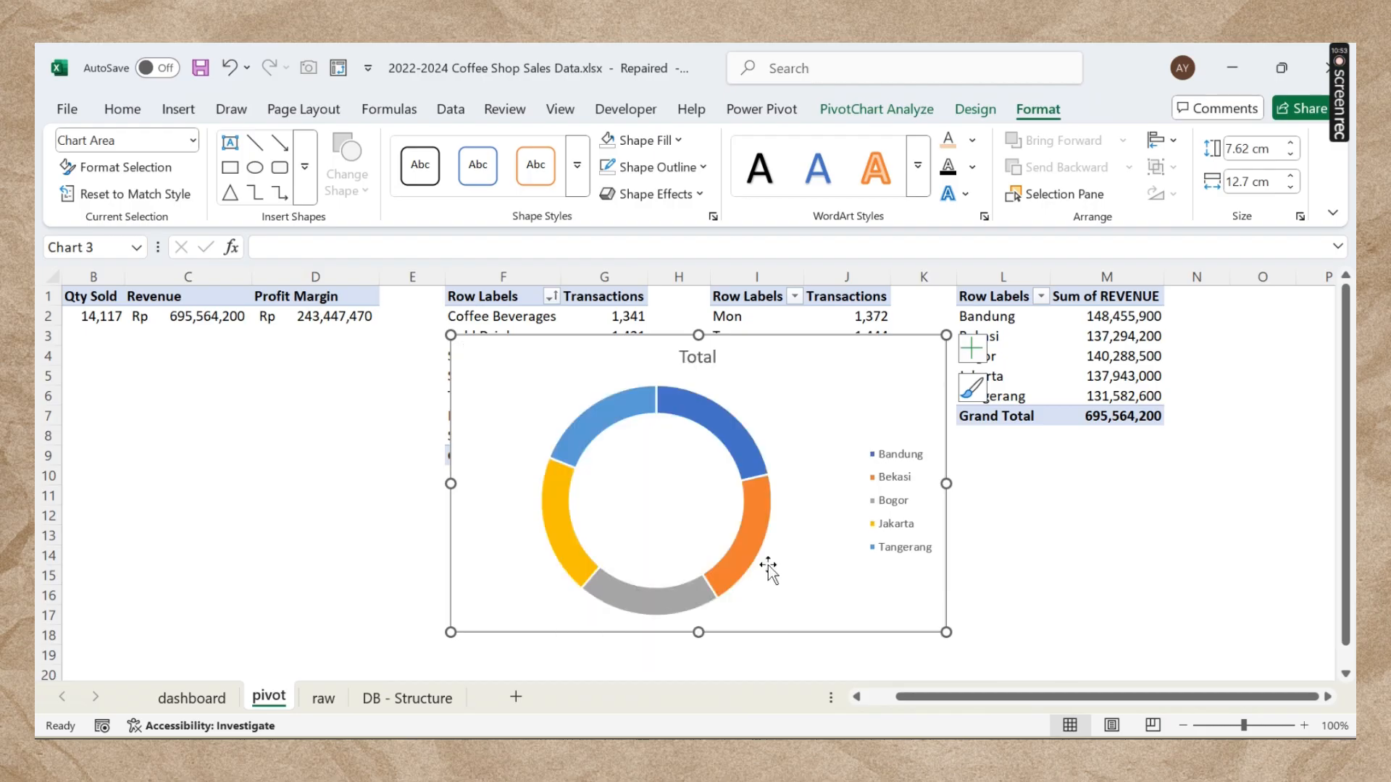
left_click(895, 493)
left_click(972, 348)
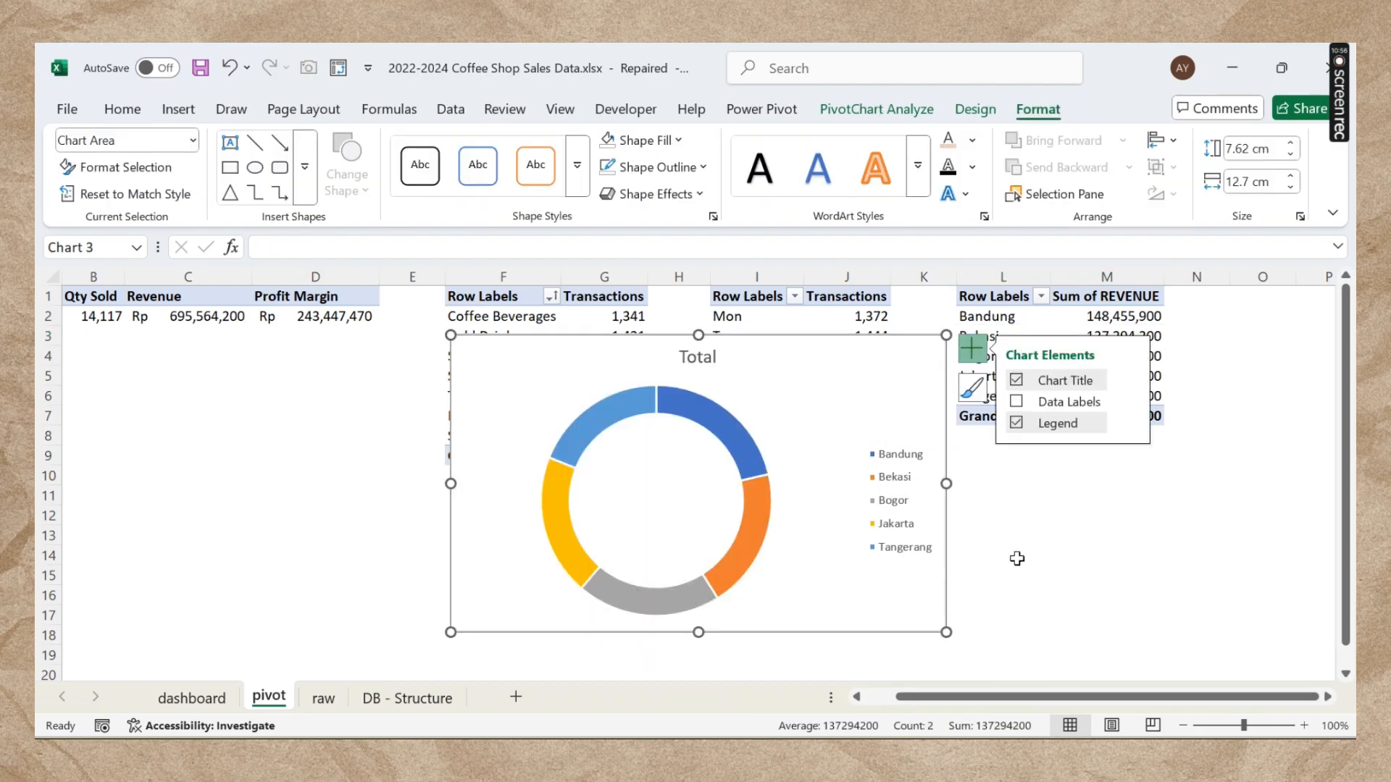
left_click(1017, 423)
left_click(1017, 380)
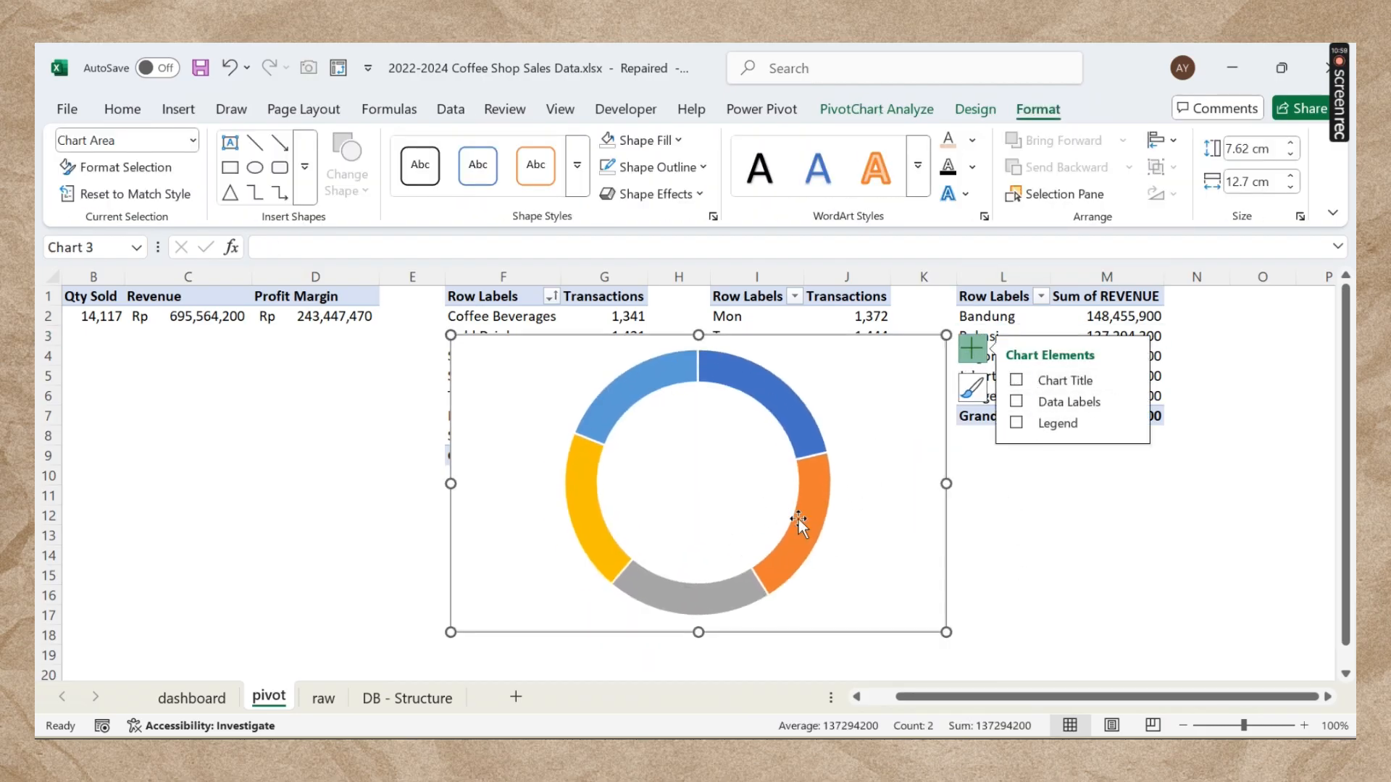
Step: Set the doughnut chart's hole size to 40%
double_click(792, 522)
double_click(1255, 557)
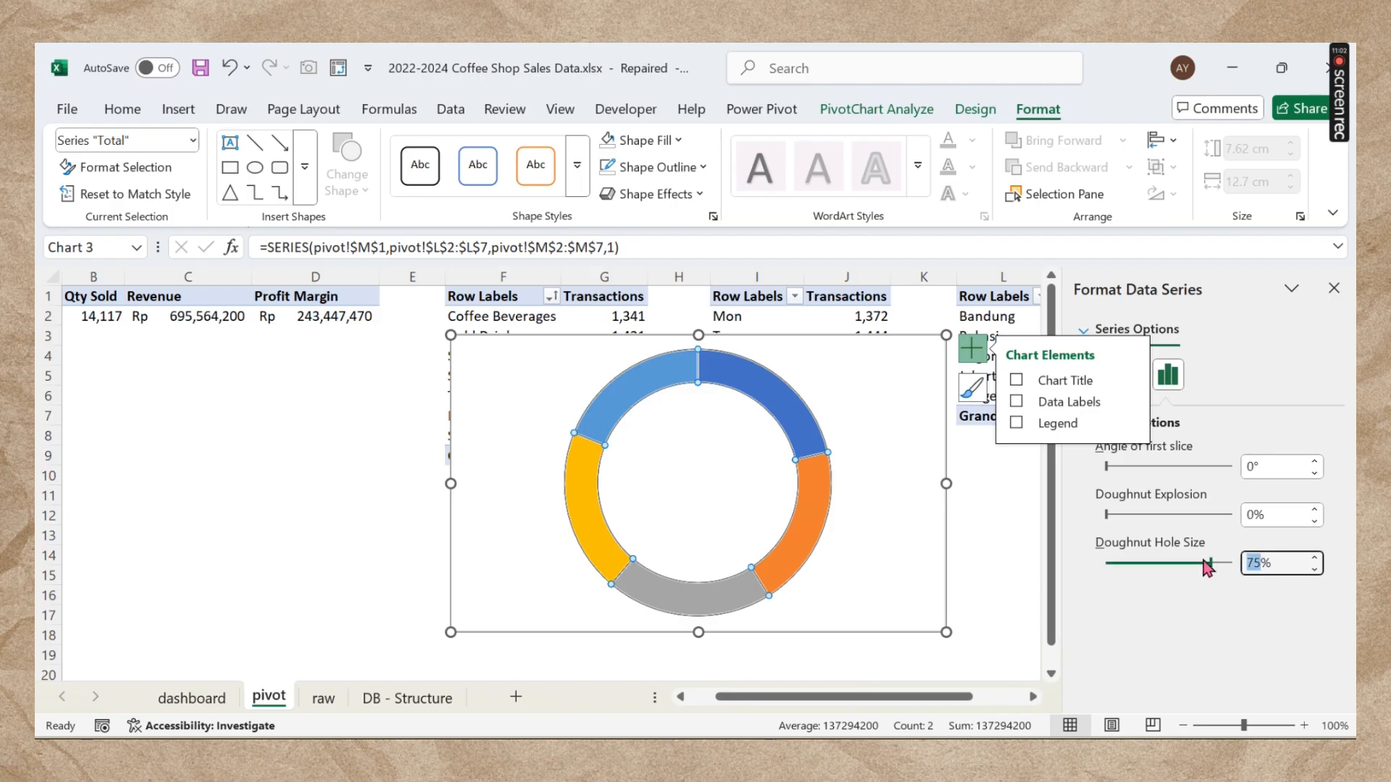
type("40")
key("Return")
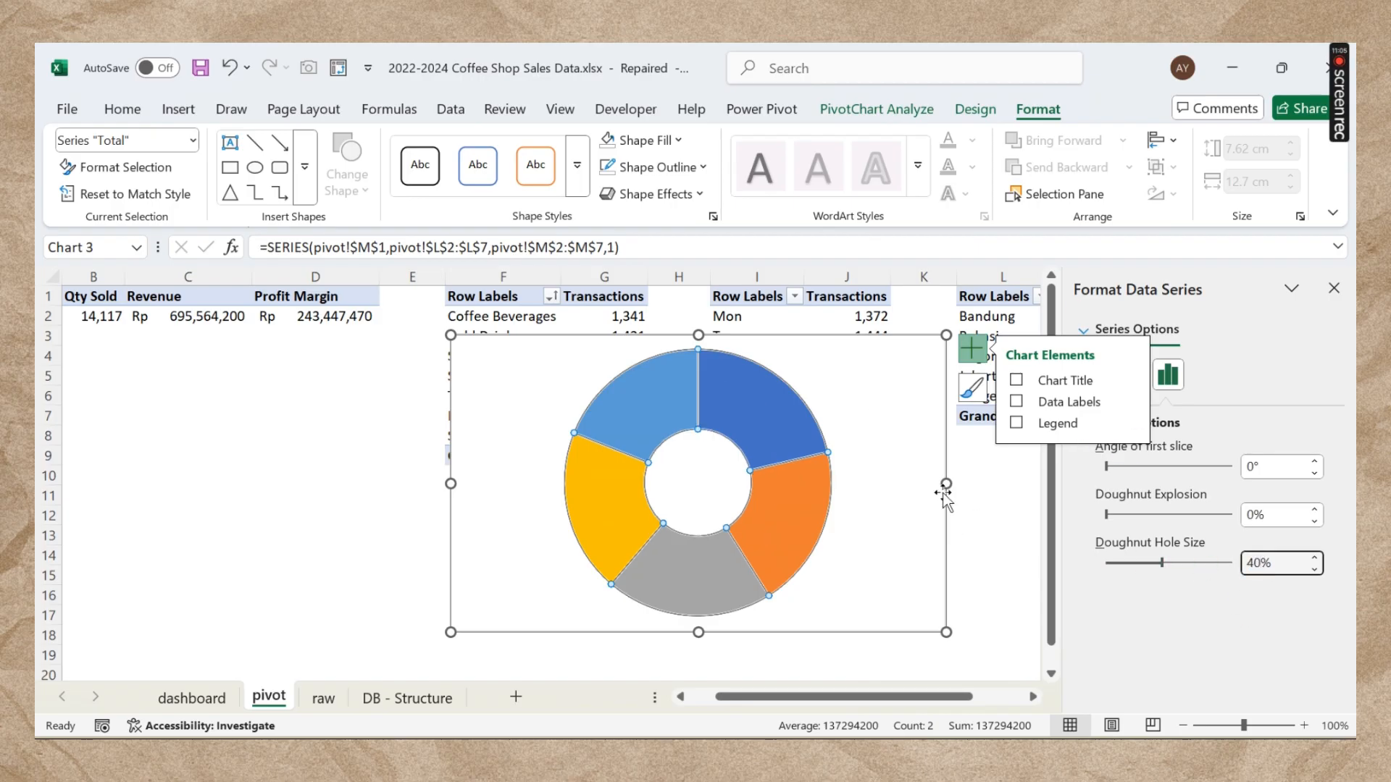
Step: Add data labels to all slices of the doughnut chart
left_click(983, 496)
left_click(788, 506)
left_click(788, 506)
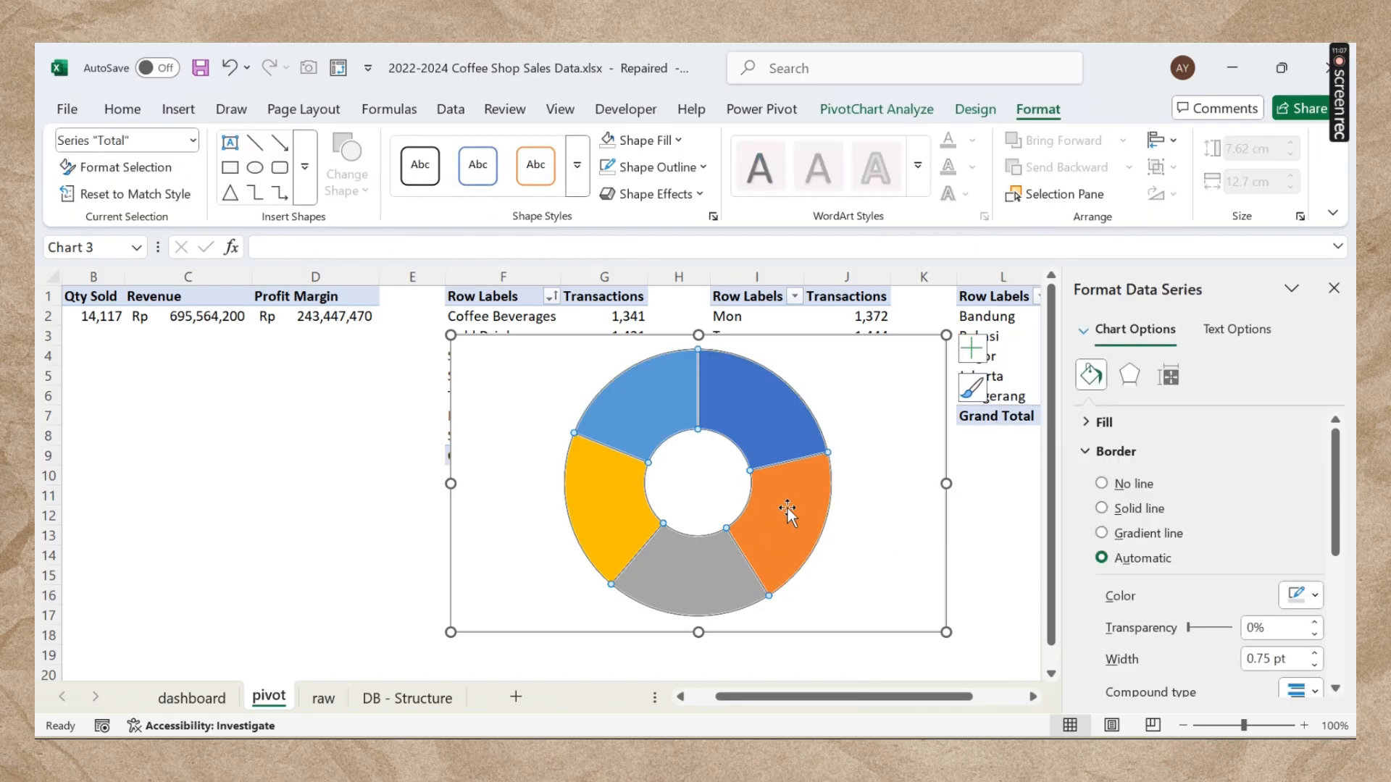
left_click(768, 409)
left_click(971, 349)
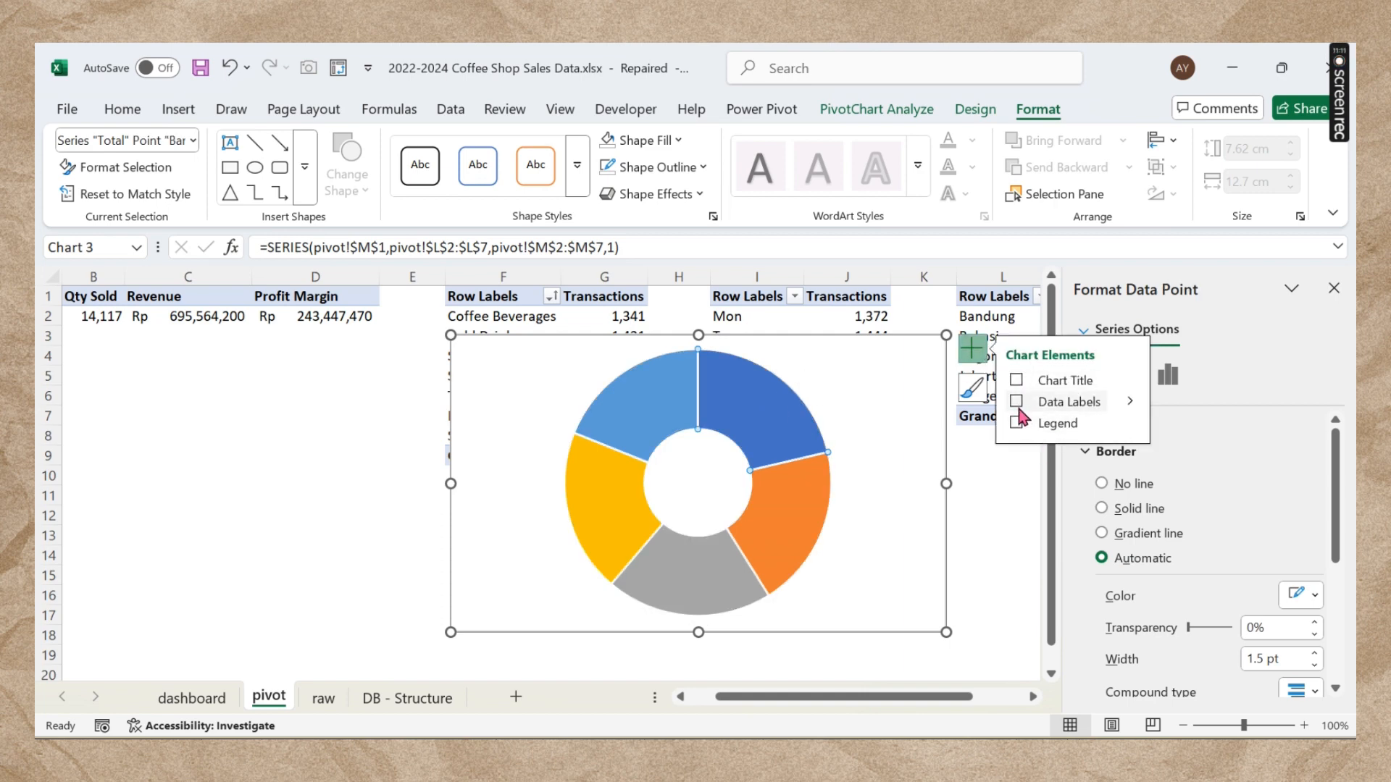
left_click(1017, 402)
left_click(983, 515)
left_click(888, 537)
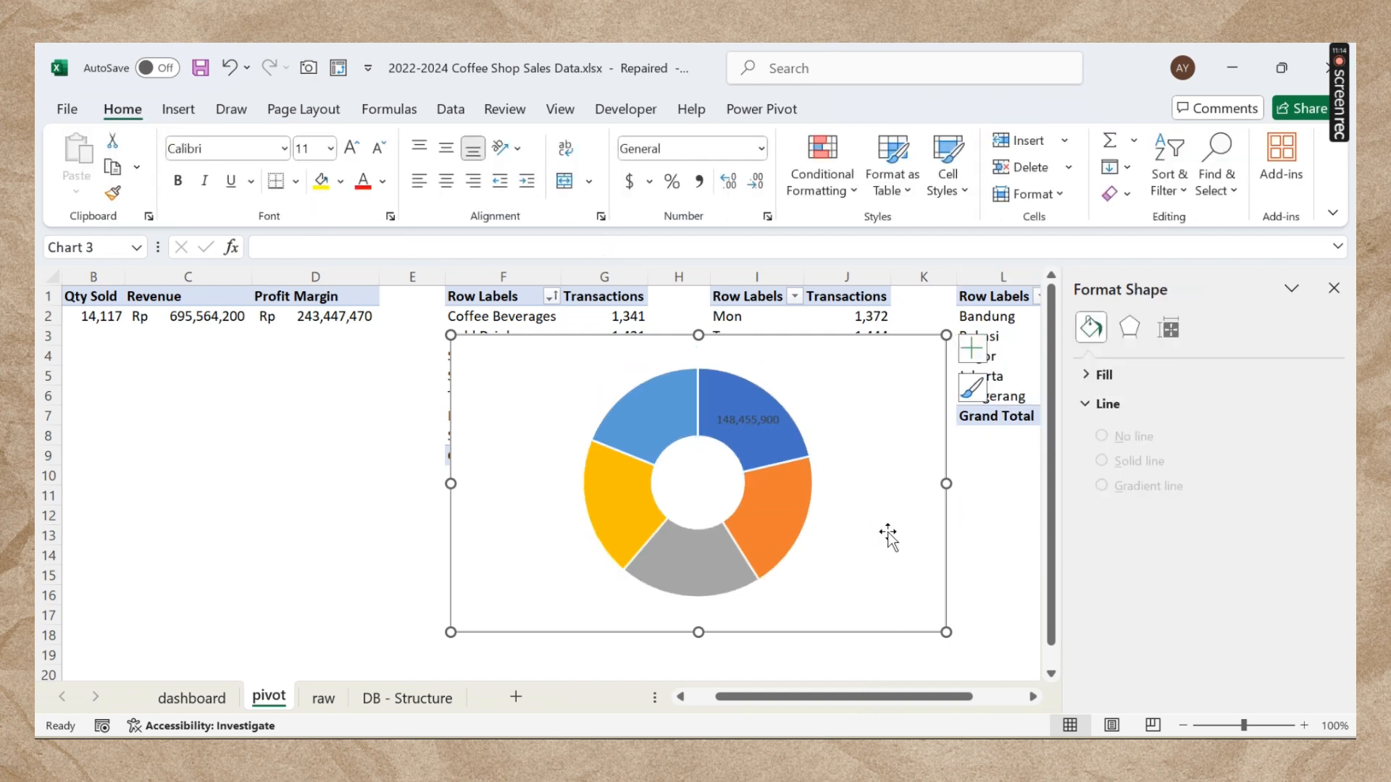
left_click(971, 350)
left_click(1016, 402)
Step: Move the doughnut chart below the PivotTables and shrink it to about 5.82 cm high by 11.19 cm wide
left_click_drag(801, 360, 919, 519)
left_click(1333, 287)
scroll(1175, 462, "down", 3)
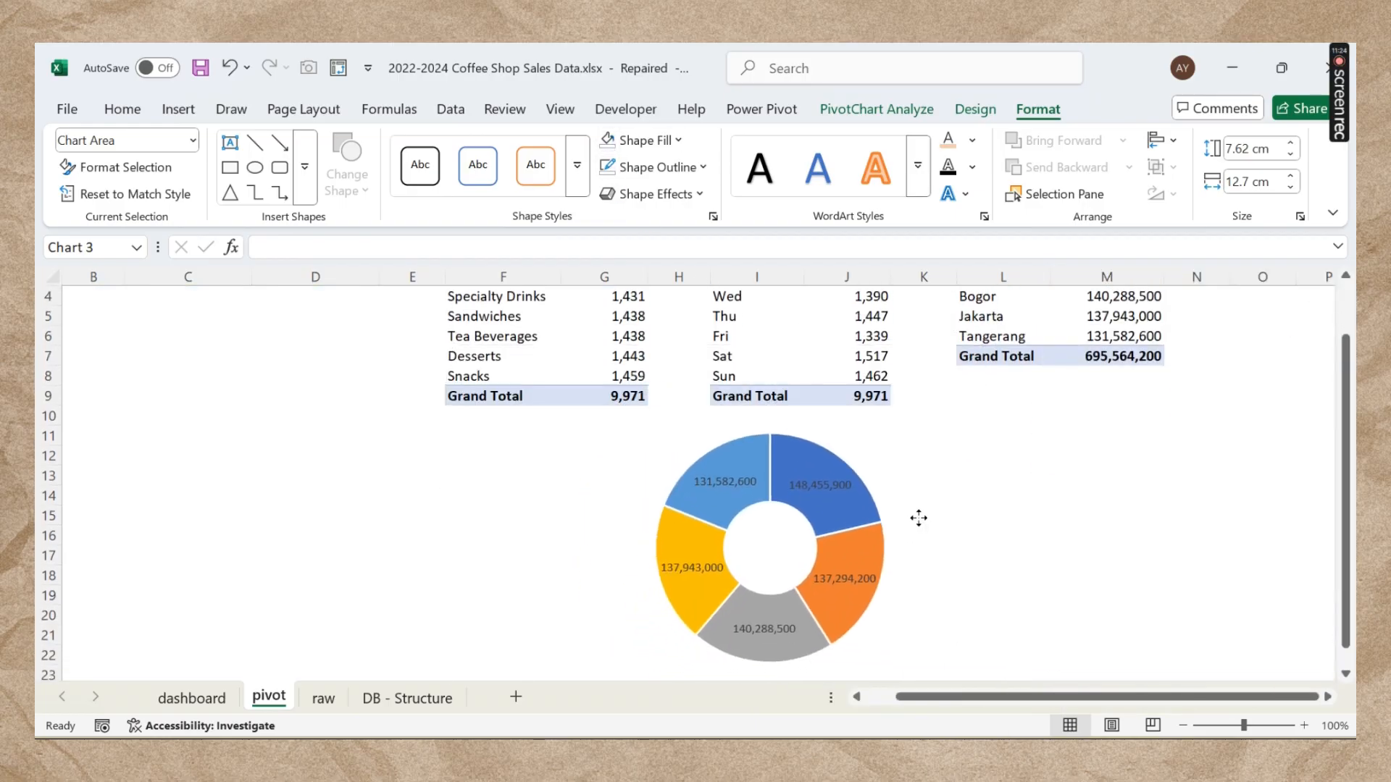
left_click_drag(1018, 400, 960, 470)
left_click_drag(930, 518, 921, 480)
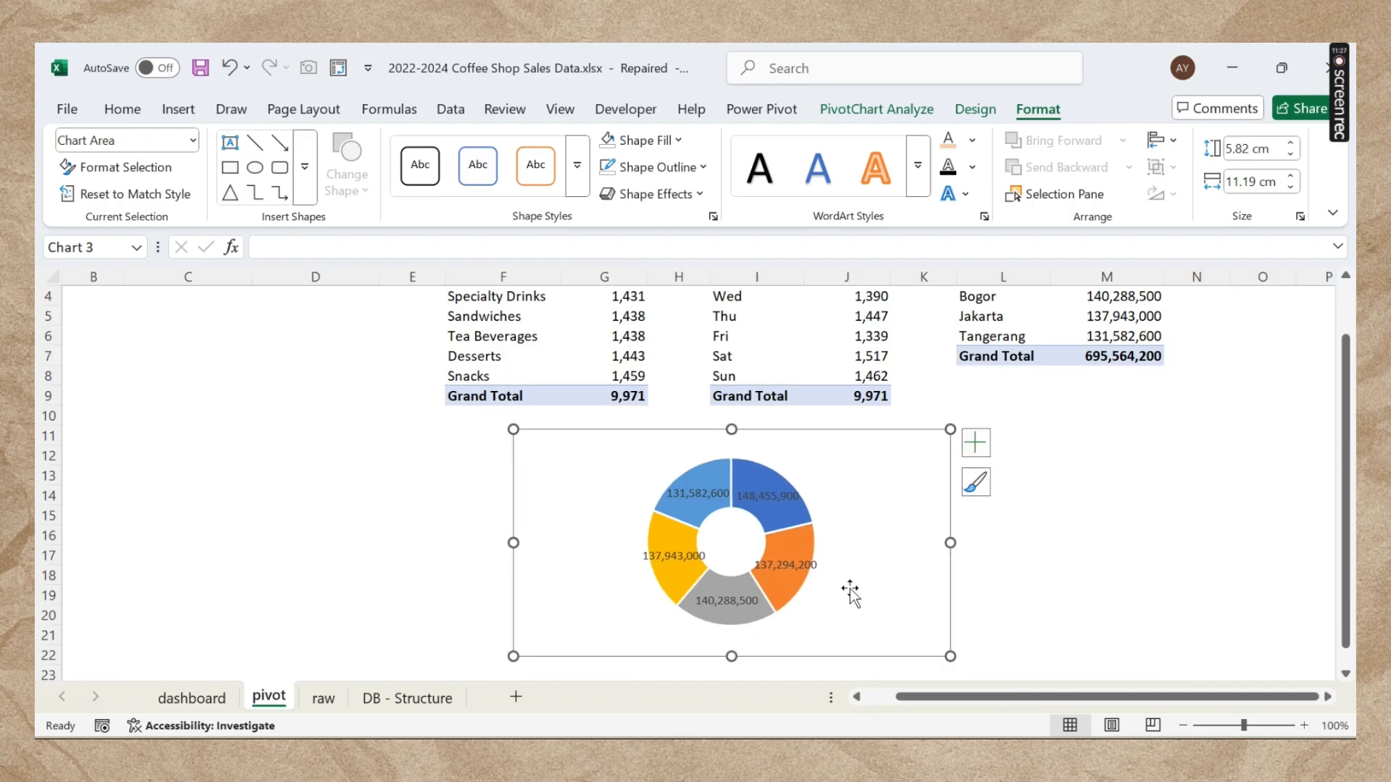
Step: Switch to the [TEST] coffee shop workbook and examine the labels and slice colors of its % Revenue by City doughnut
mouse_move(663, 750)
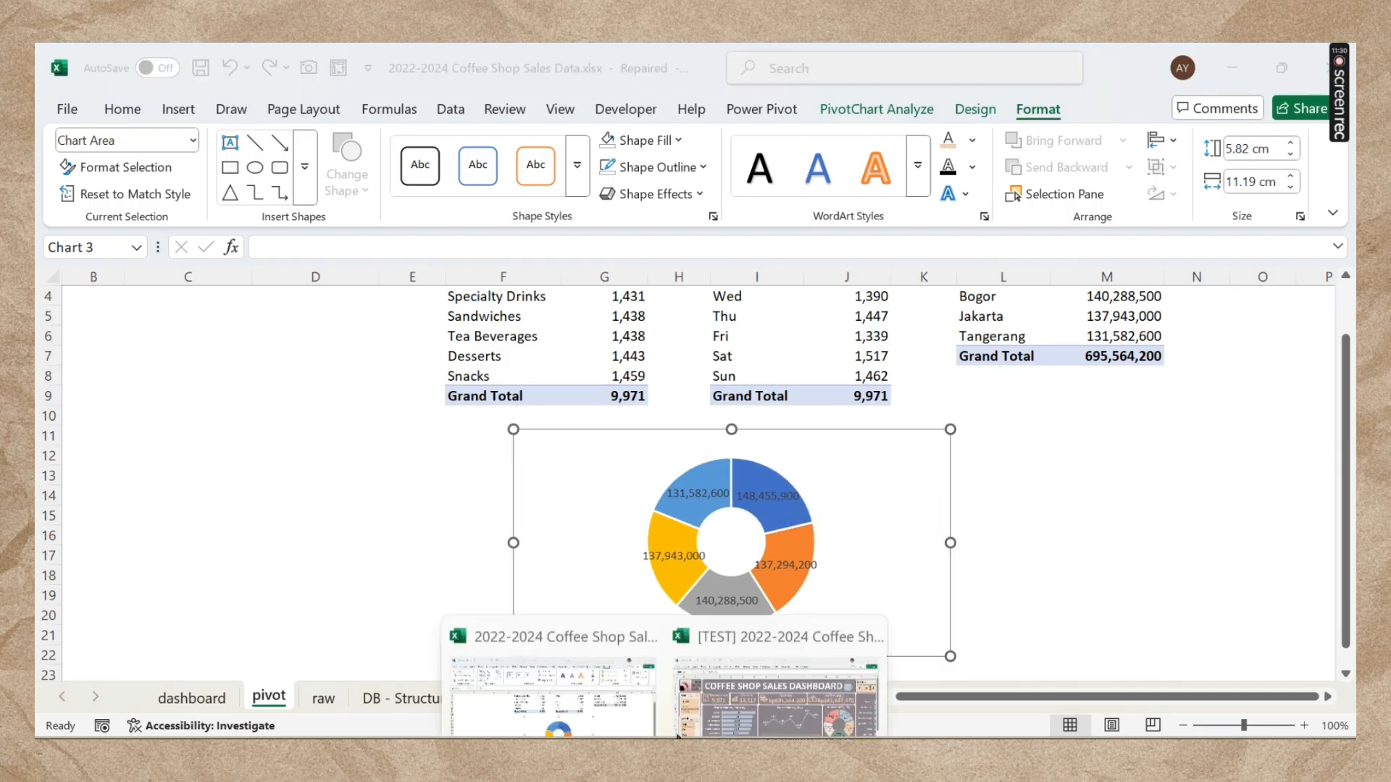
left_click(740, 707)
left_click(1163, 438)
left_click(1187, 443)
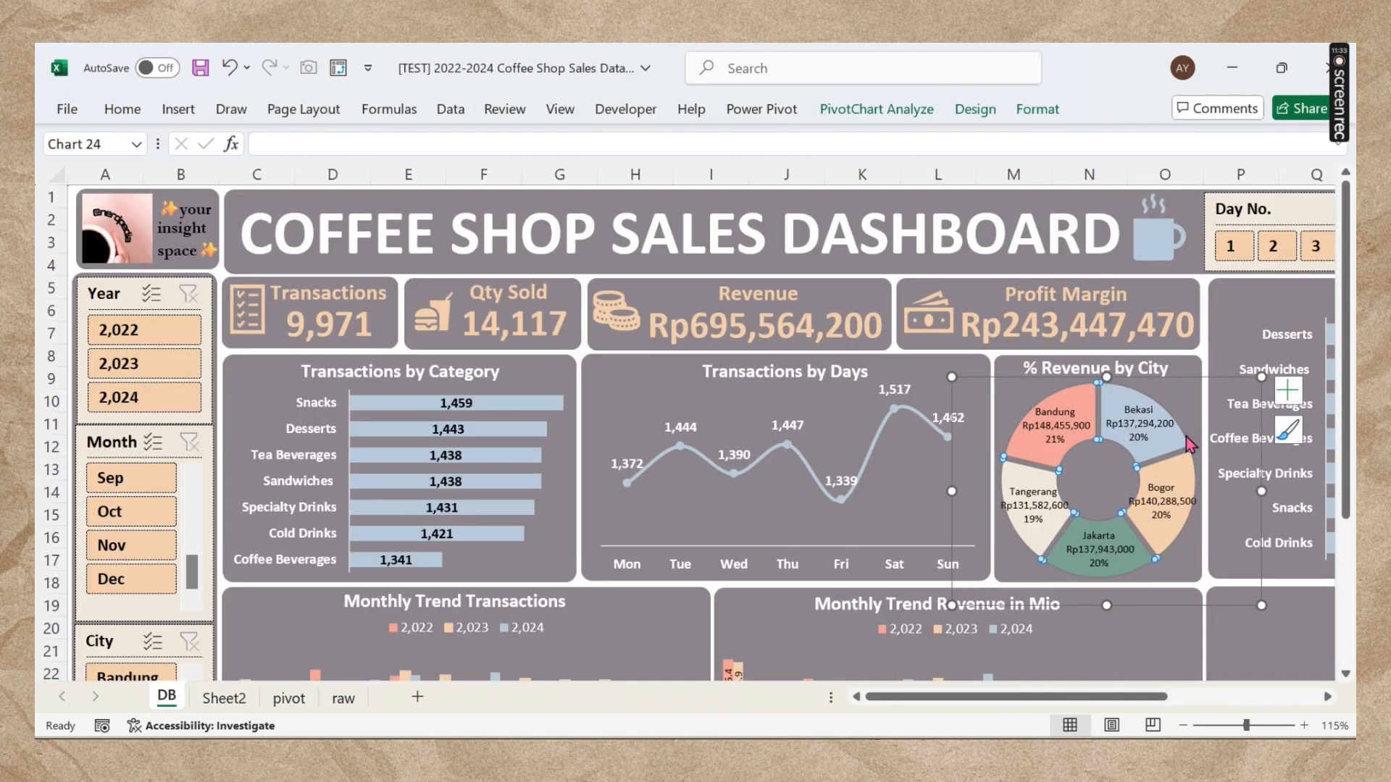
left_click(1202, 482)
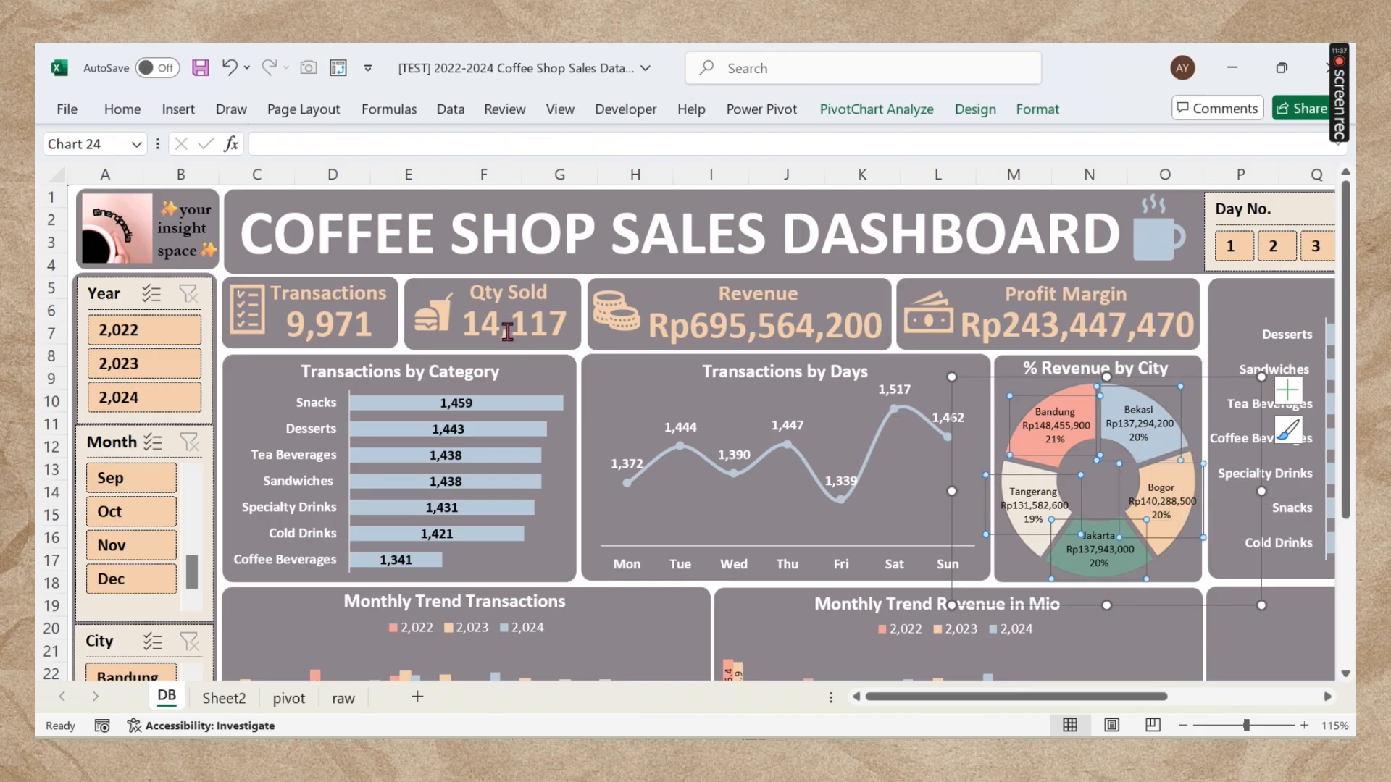
left_click(1027, 442)
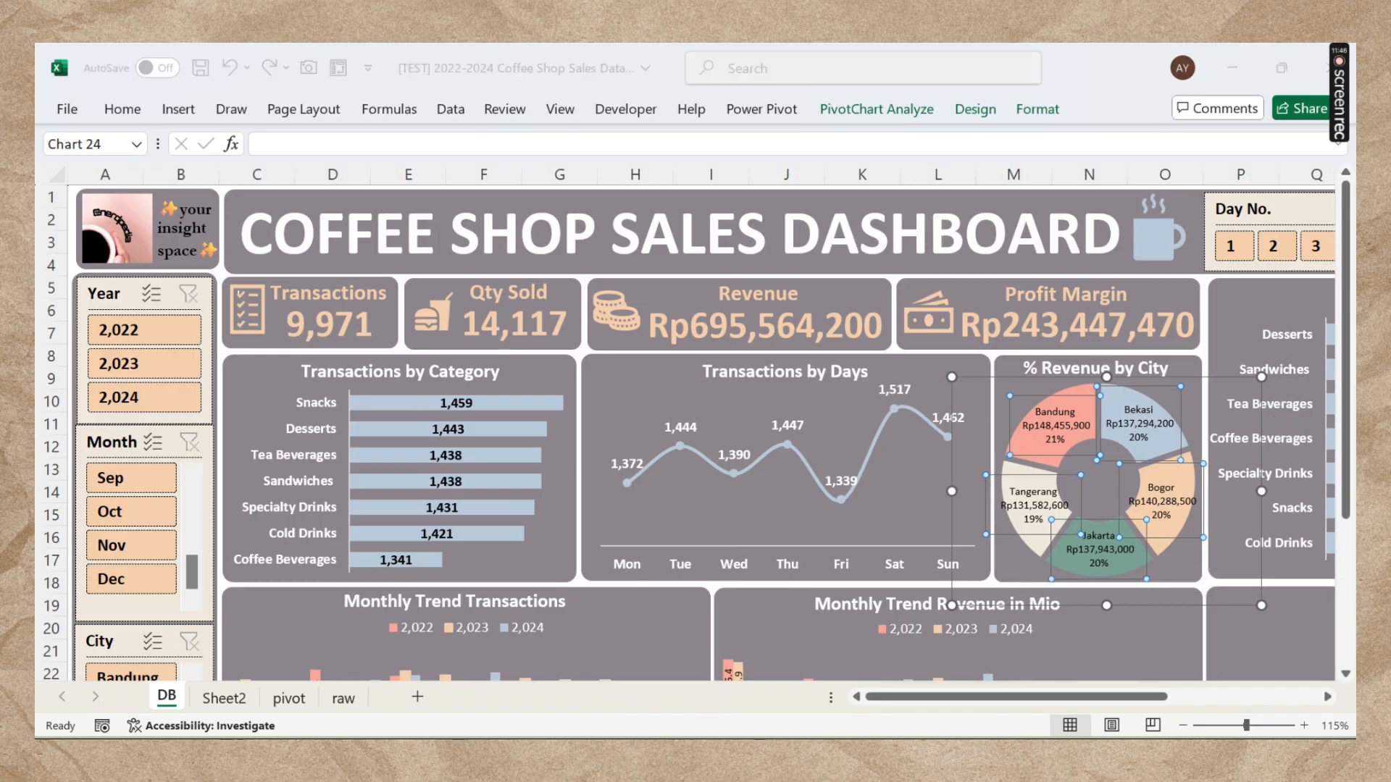
key("alt+Tab")
Step: Show category name, value and percentage in the doughnut's data labels, with a new line as separator
left_click(778, 525)
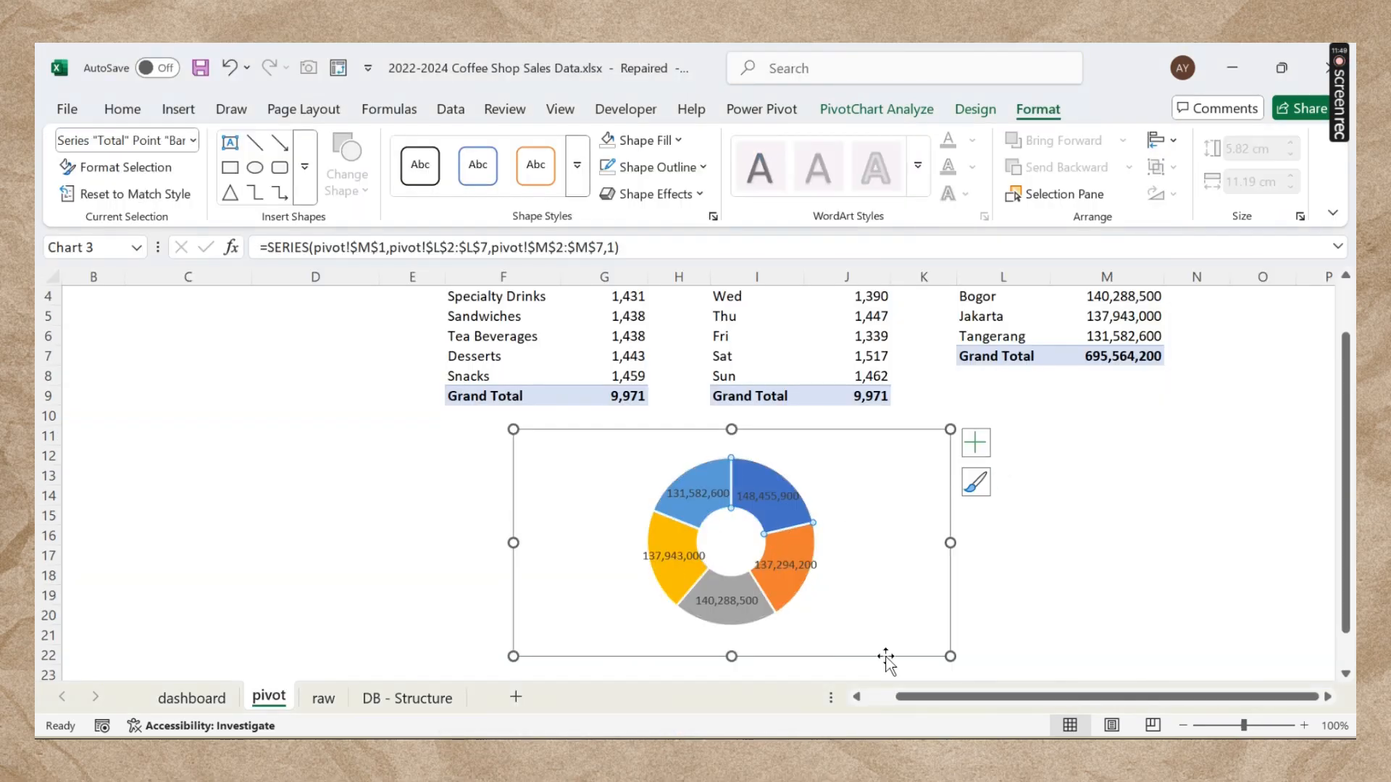
left_click(871, 632)
double_click(776, 528)
left_click(1152, 526)
left_click(1145, 581)
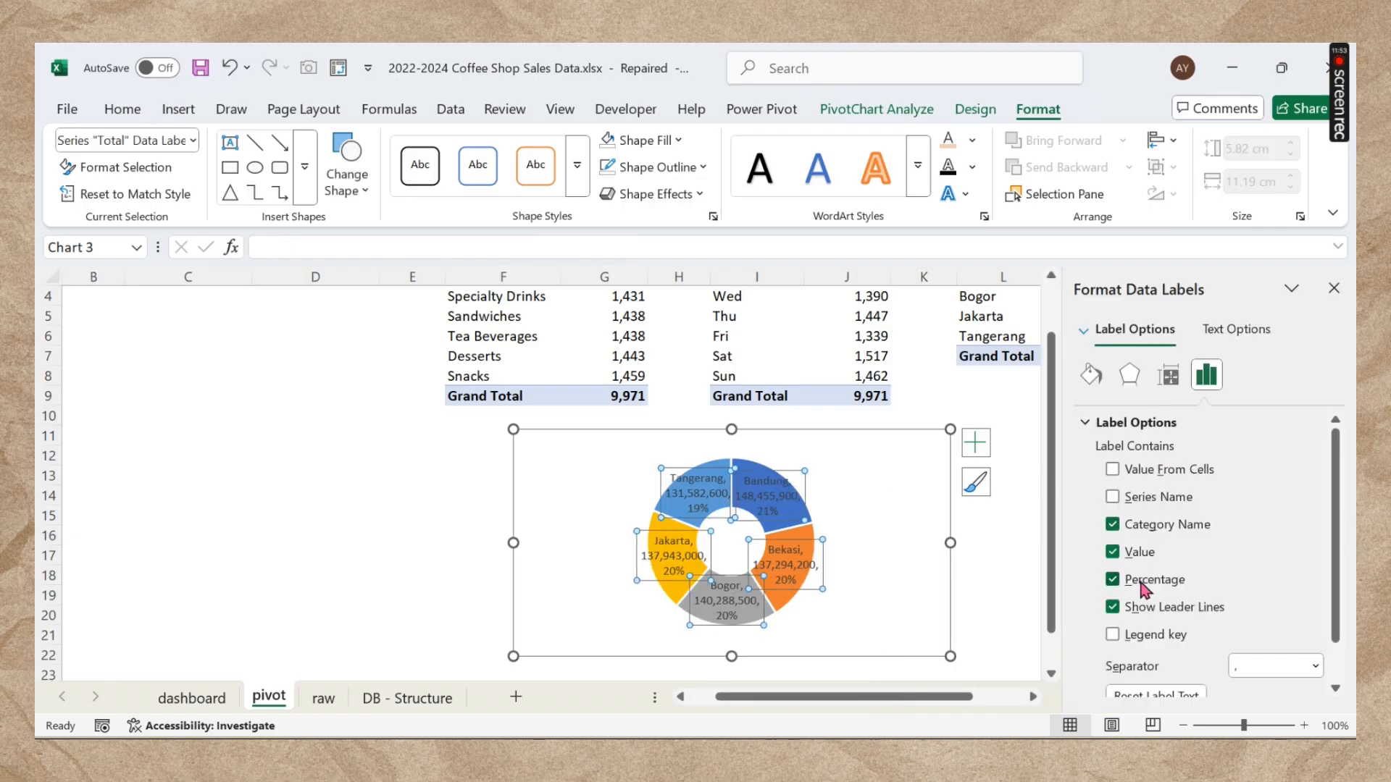
left_click(1315, 665)
left_click(1264, 625)
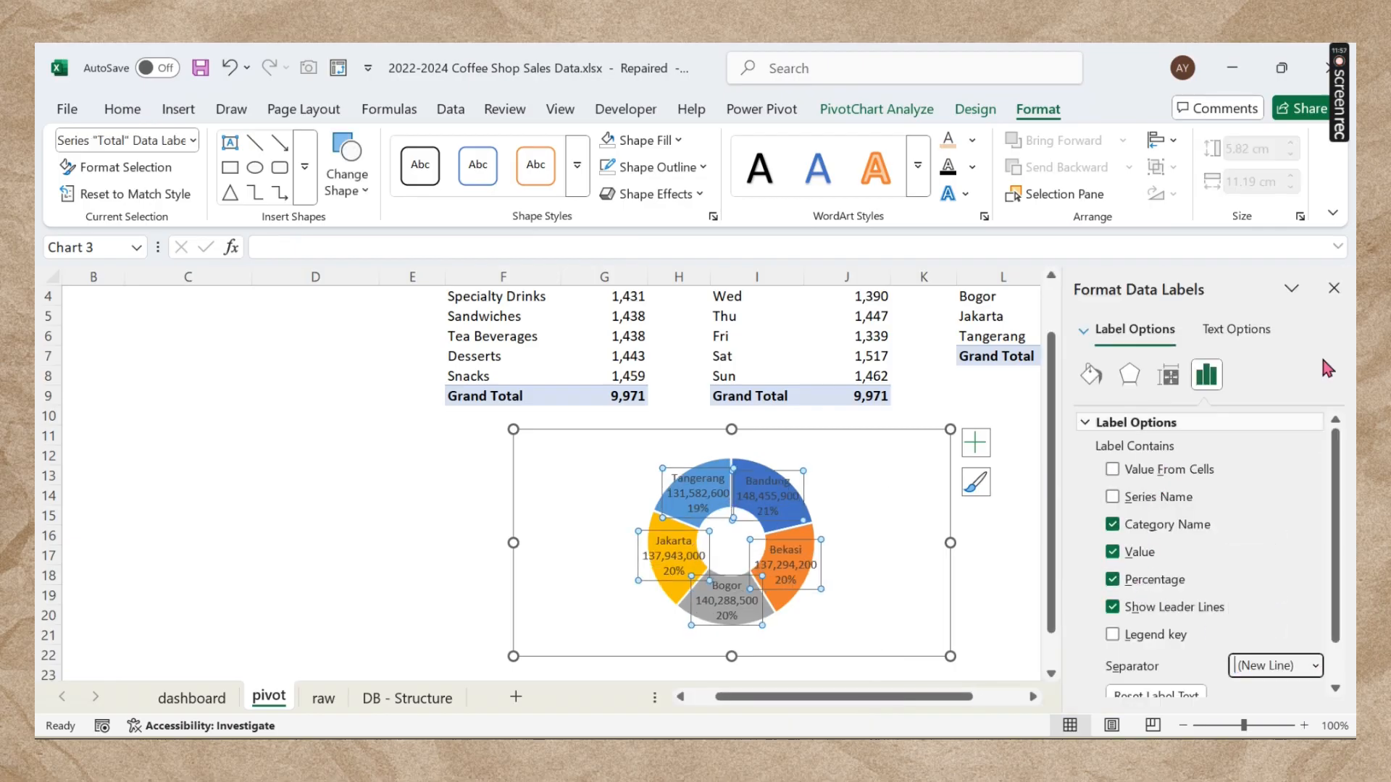
left_click(1334, 288)
left_click(1076, 576)
Step: Fill the doughnut's Bandung slice with the light blue-gray recent color
scroll(1065, 570, "up", 1)
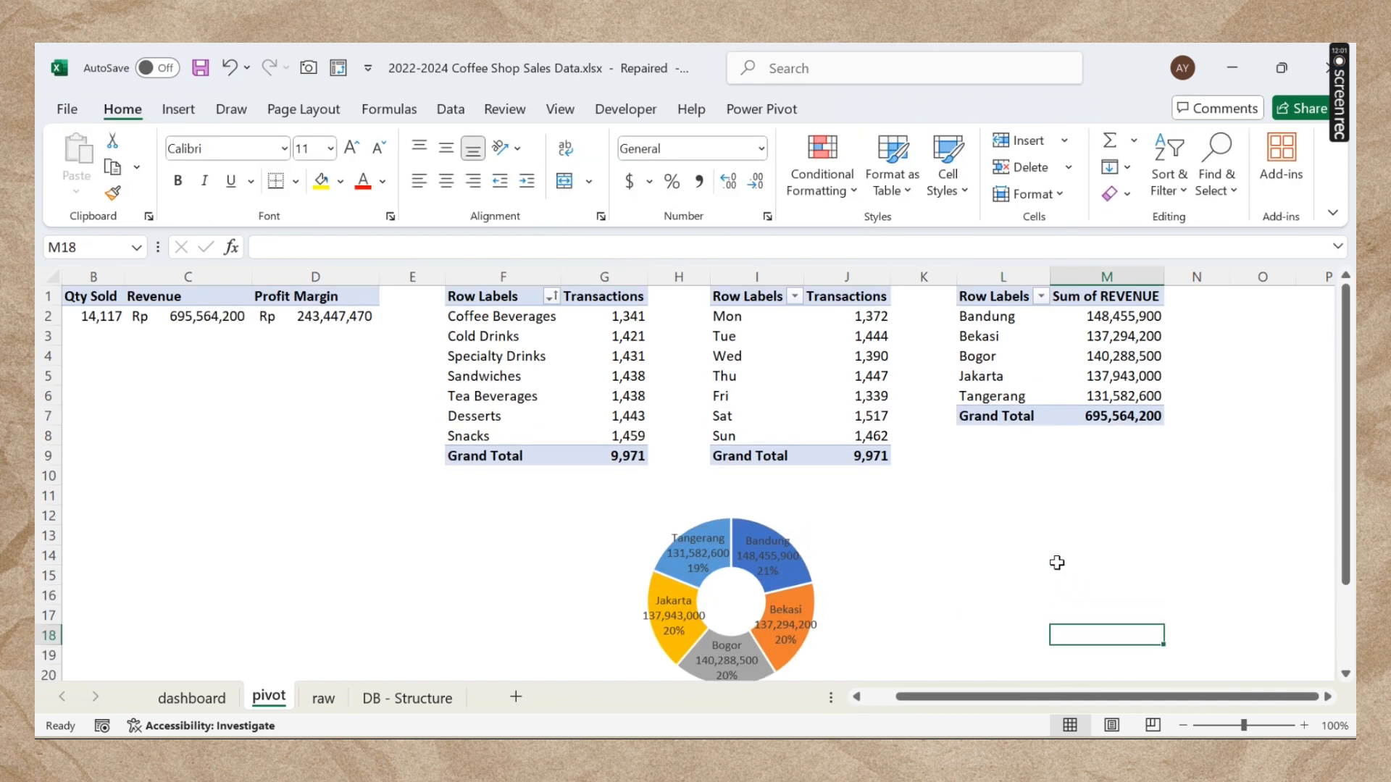
scroll(1051, 574, "down", 1)
left_click(779, 521)
left_click(794, 521)
left_click(777, 528)
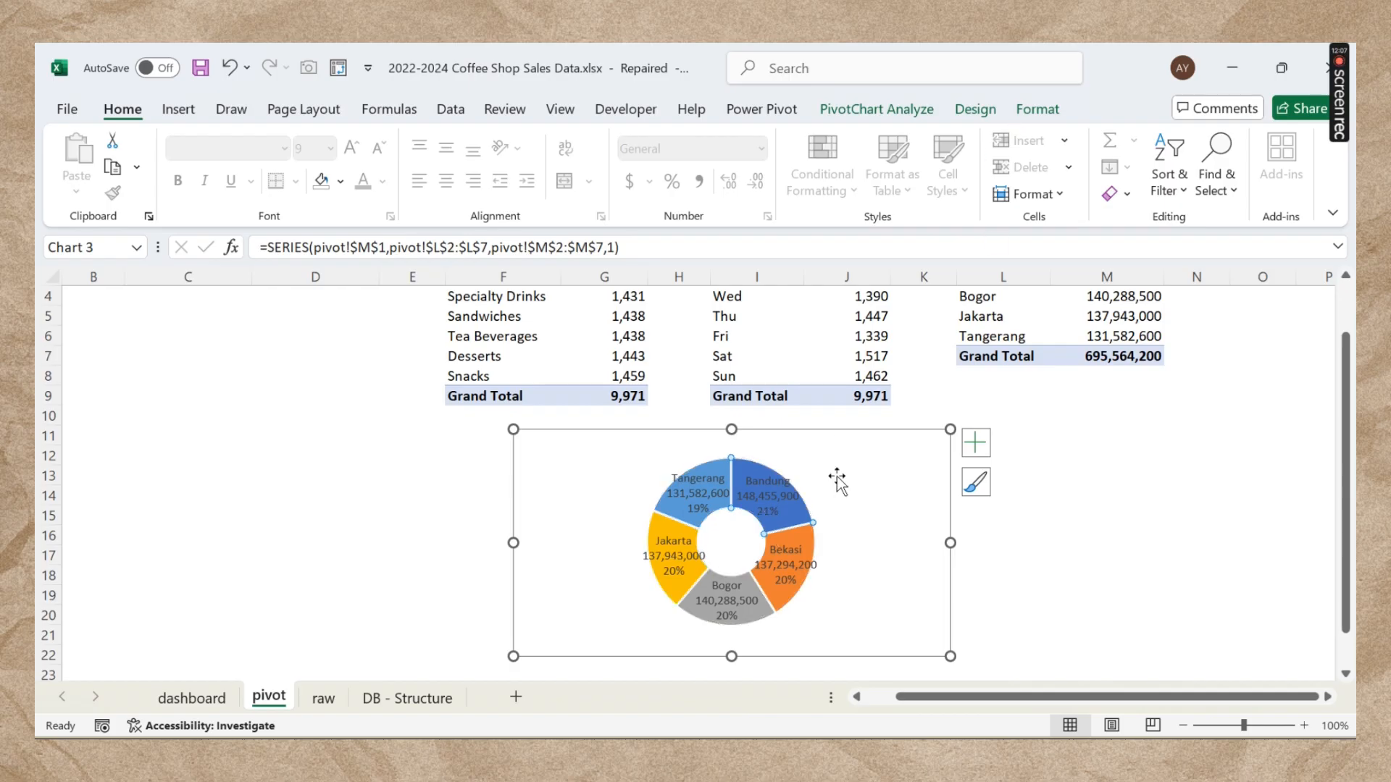
left_click(797, 511)
left_click(754, 467)
left_click(753, 467)
left_click(1038, 110)
left_click(667, 141)
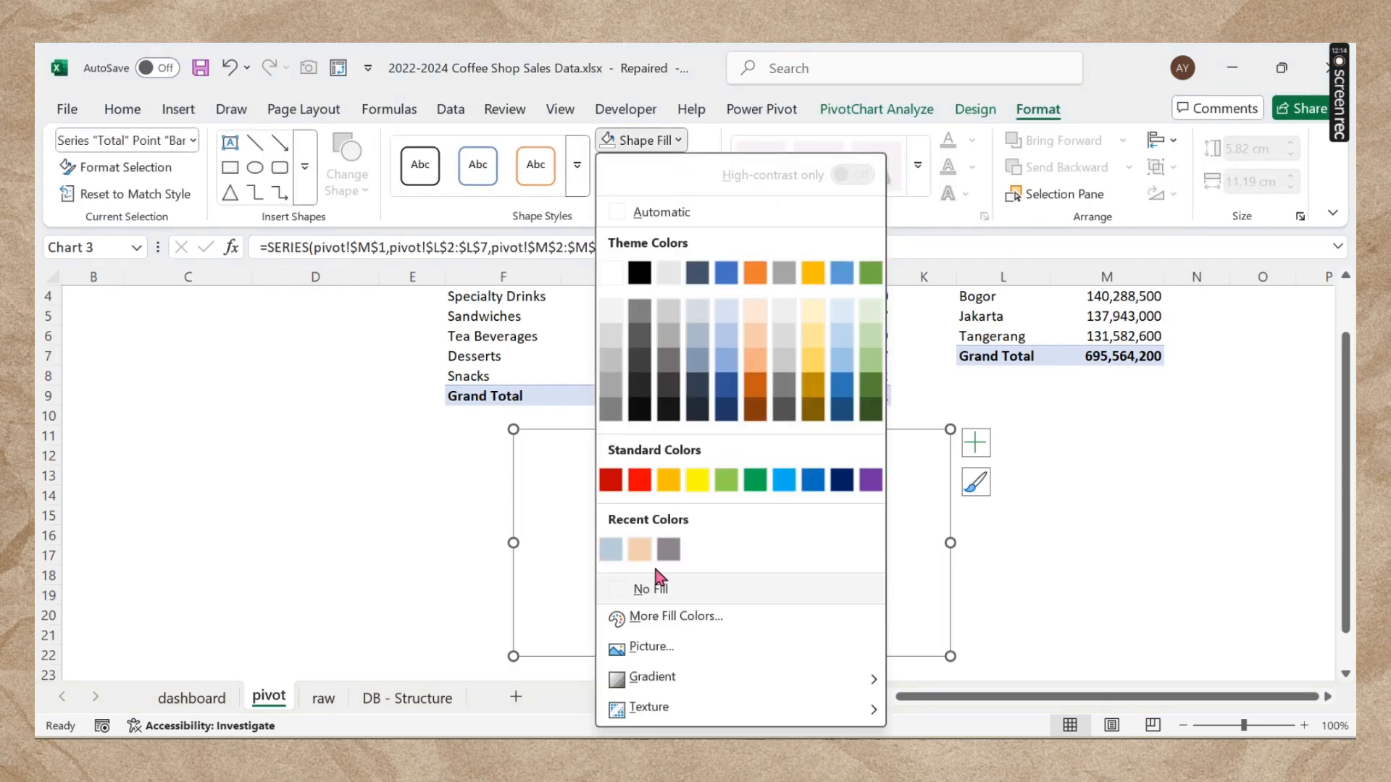
left_click(611, 548)
Step: Fill the doughnut's Bekasi slice with the light peach recent color
left_click(772, 555)
left_click(776, 598)
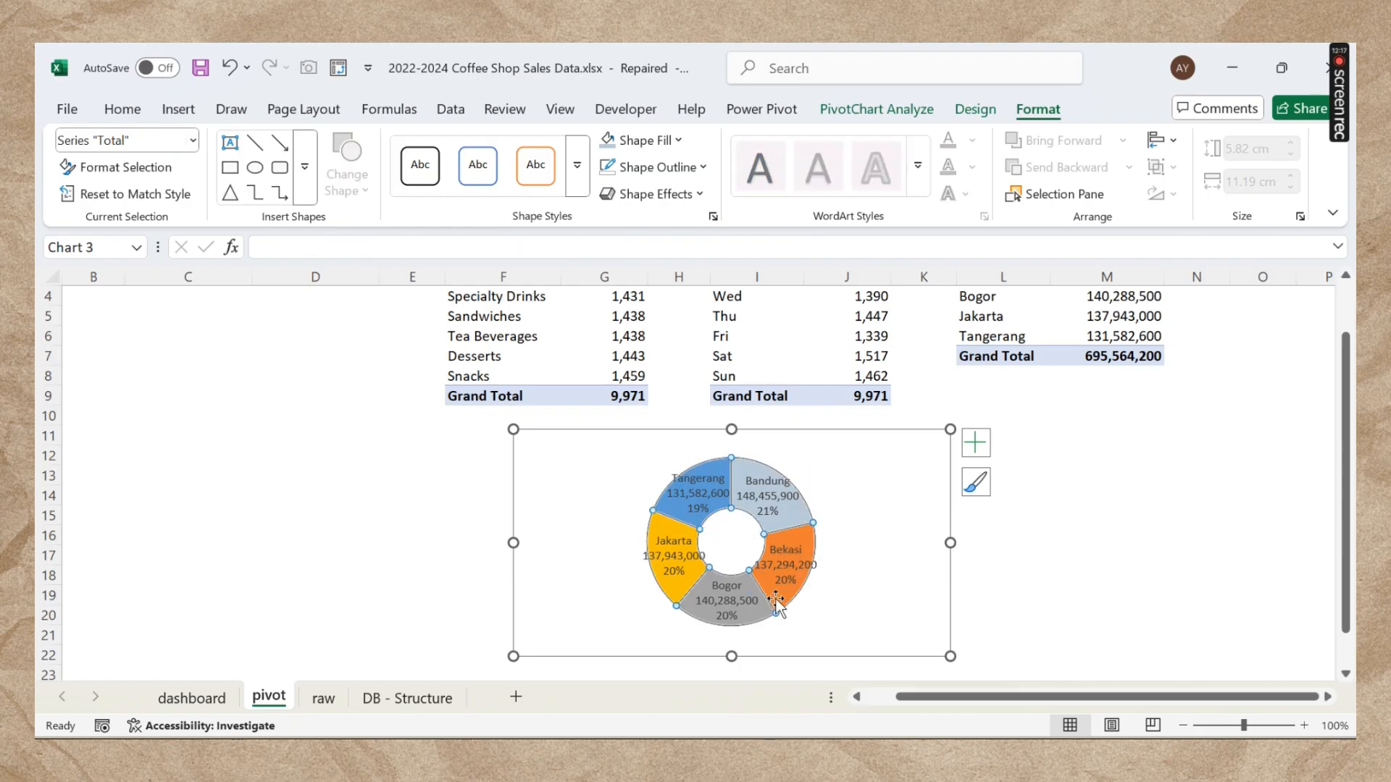
left_click(776, 599)
left_click(638, 140)
left_click(639, 549)
left_click(1072, 558)
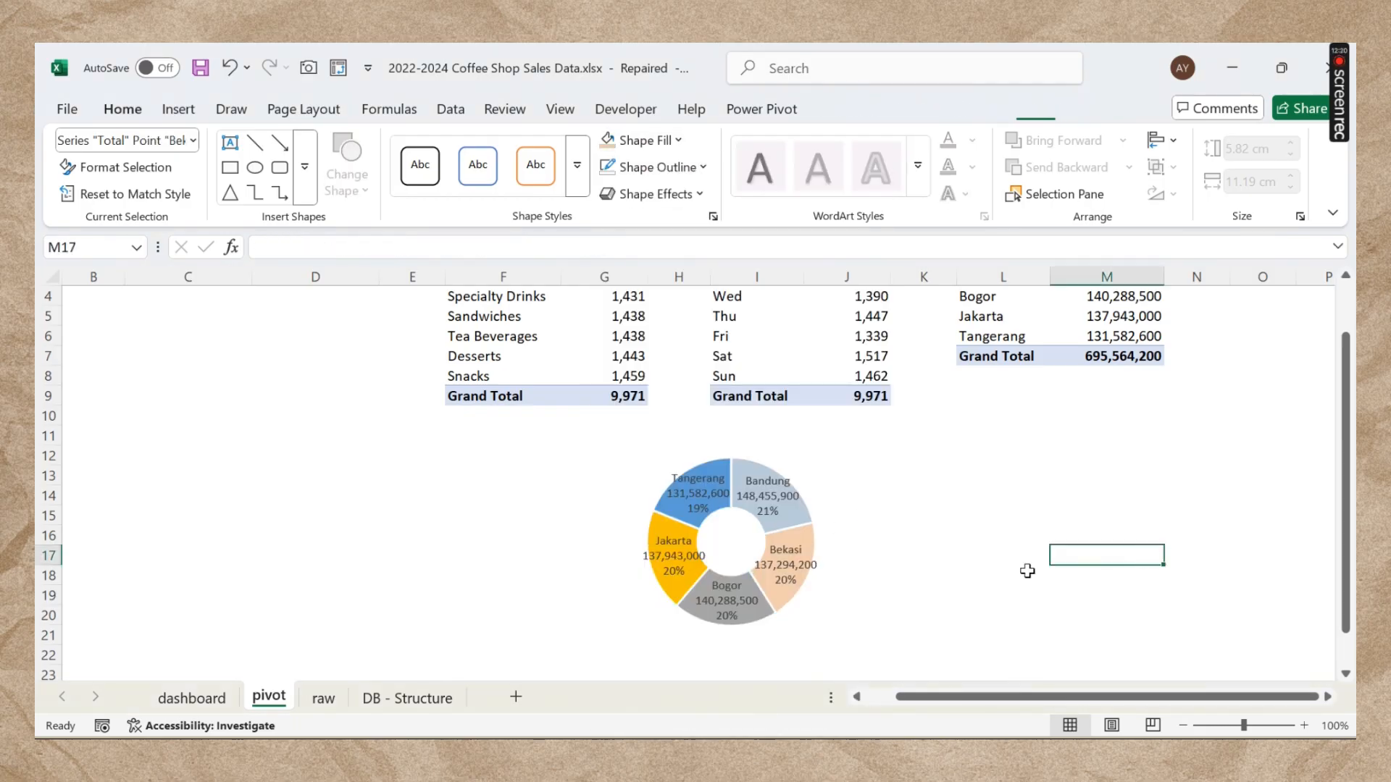
Step: Fill the doughnut's Bogor slice with the custom color #F2A099
left_click(742, 623)
left_click(770, 616)
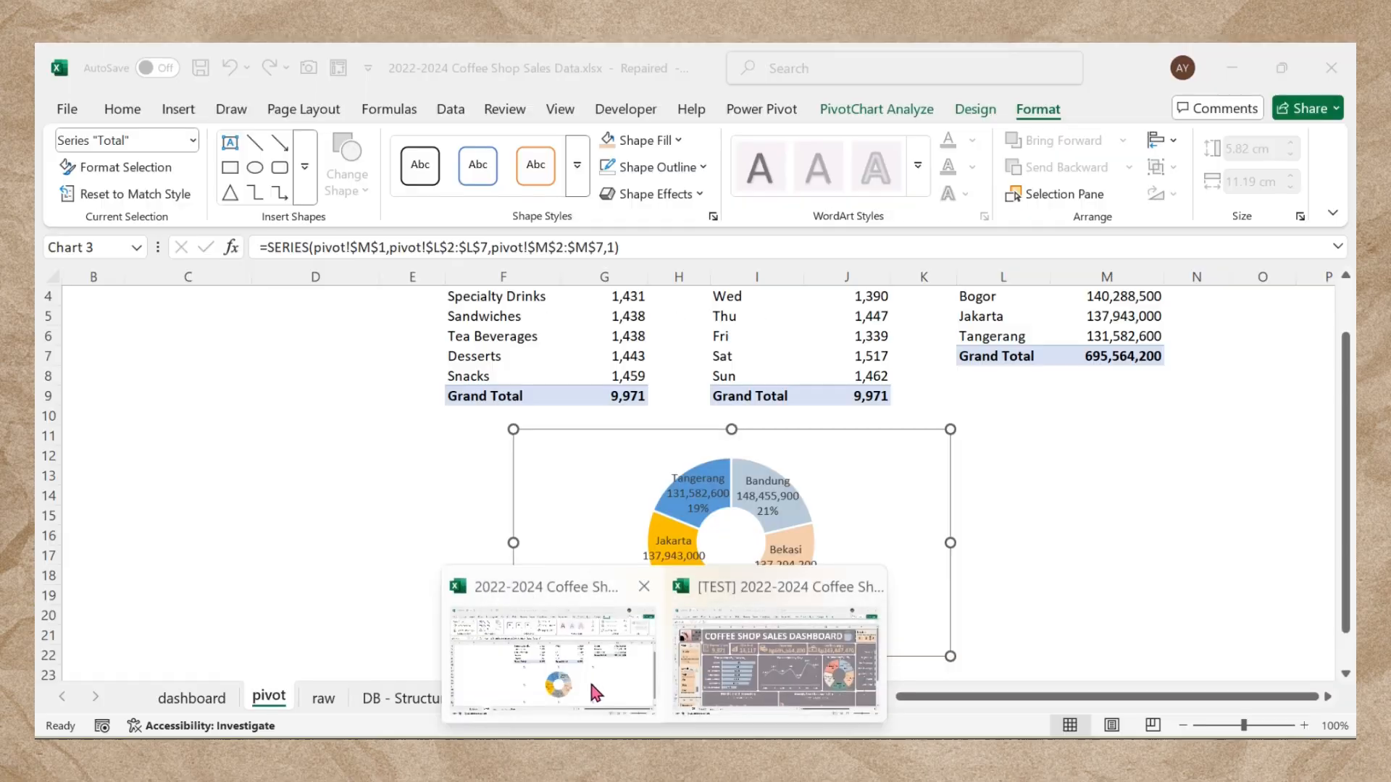
left_click(589, 679)
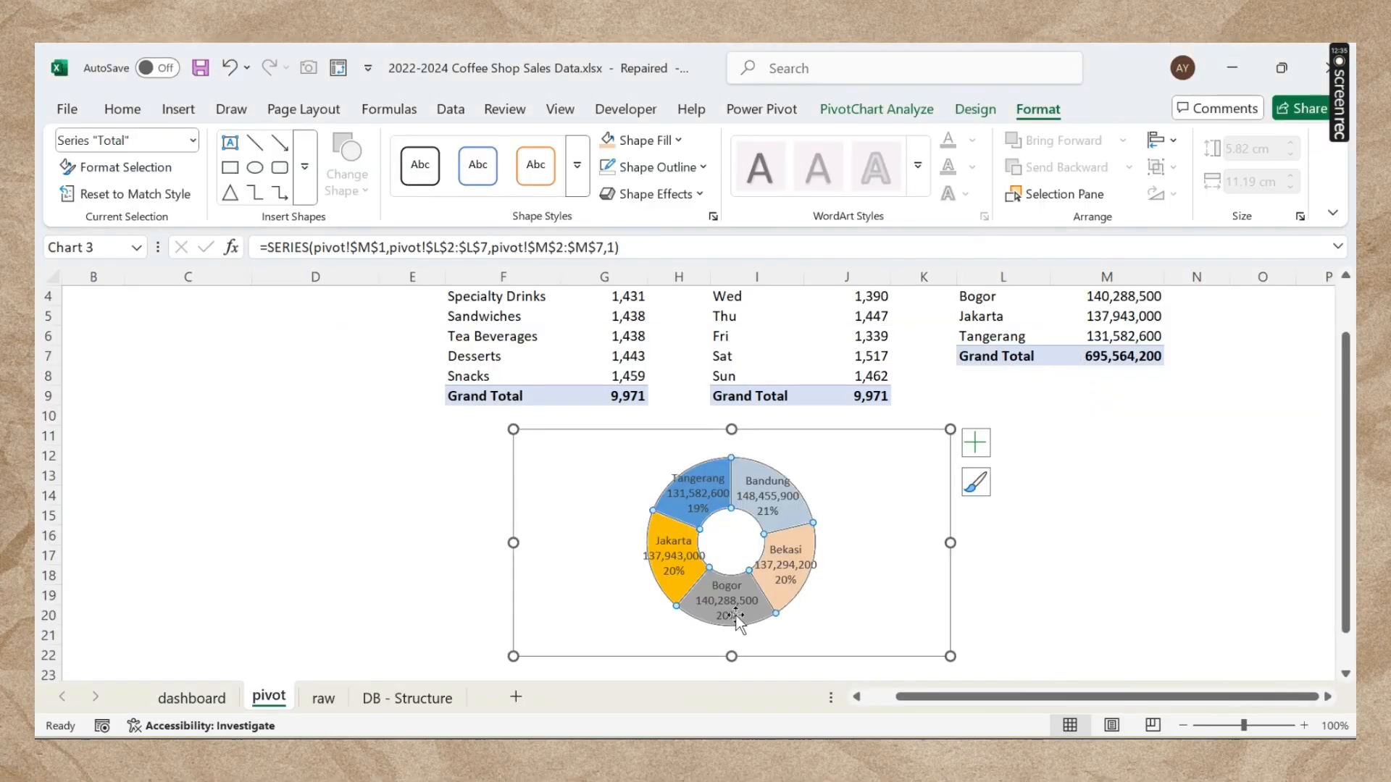
left_click(733, 615)
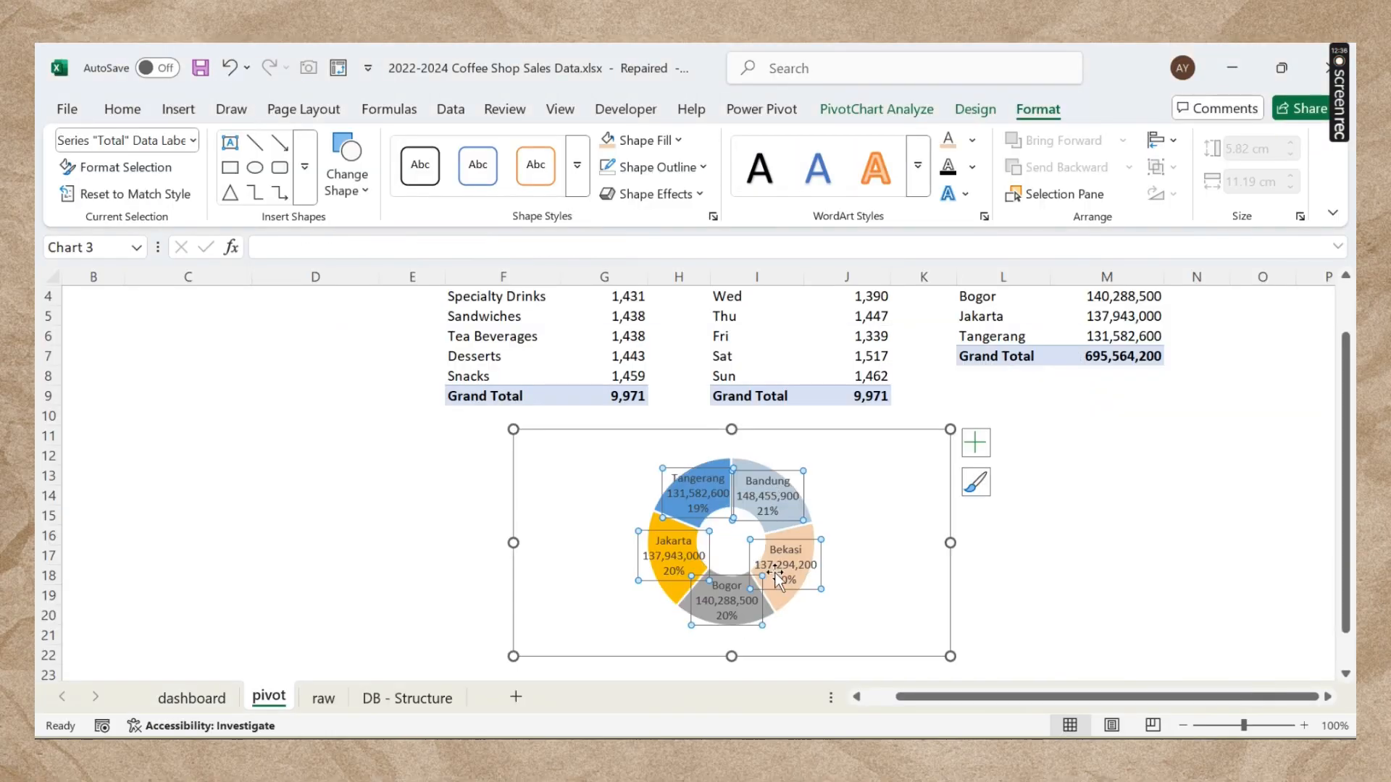
left_click(763, 610)
left_click(764, 611)
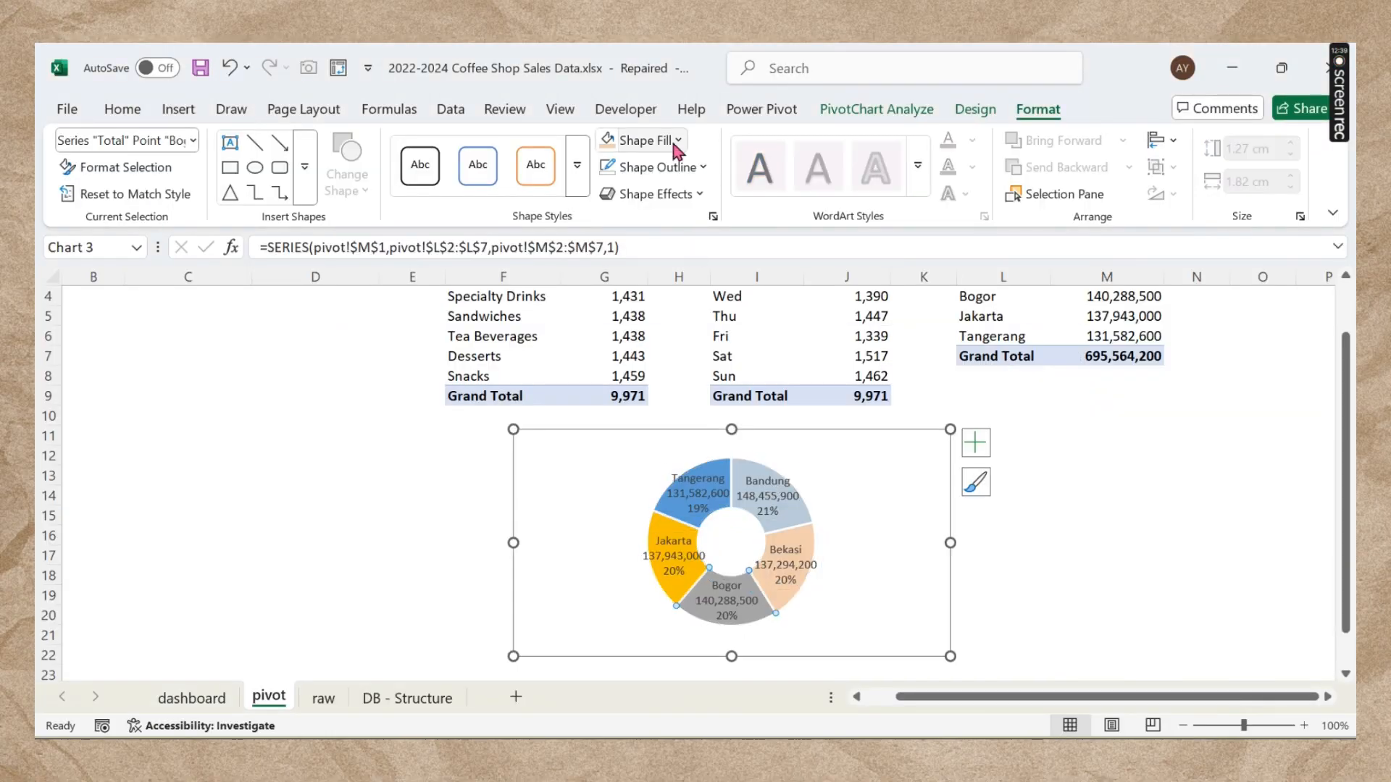
left_click(641, 140)
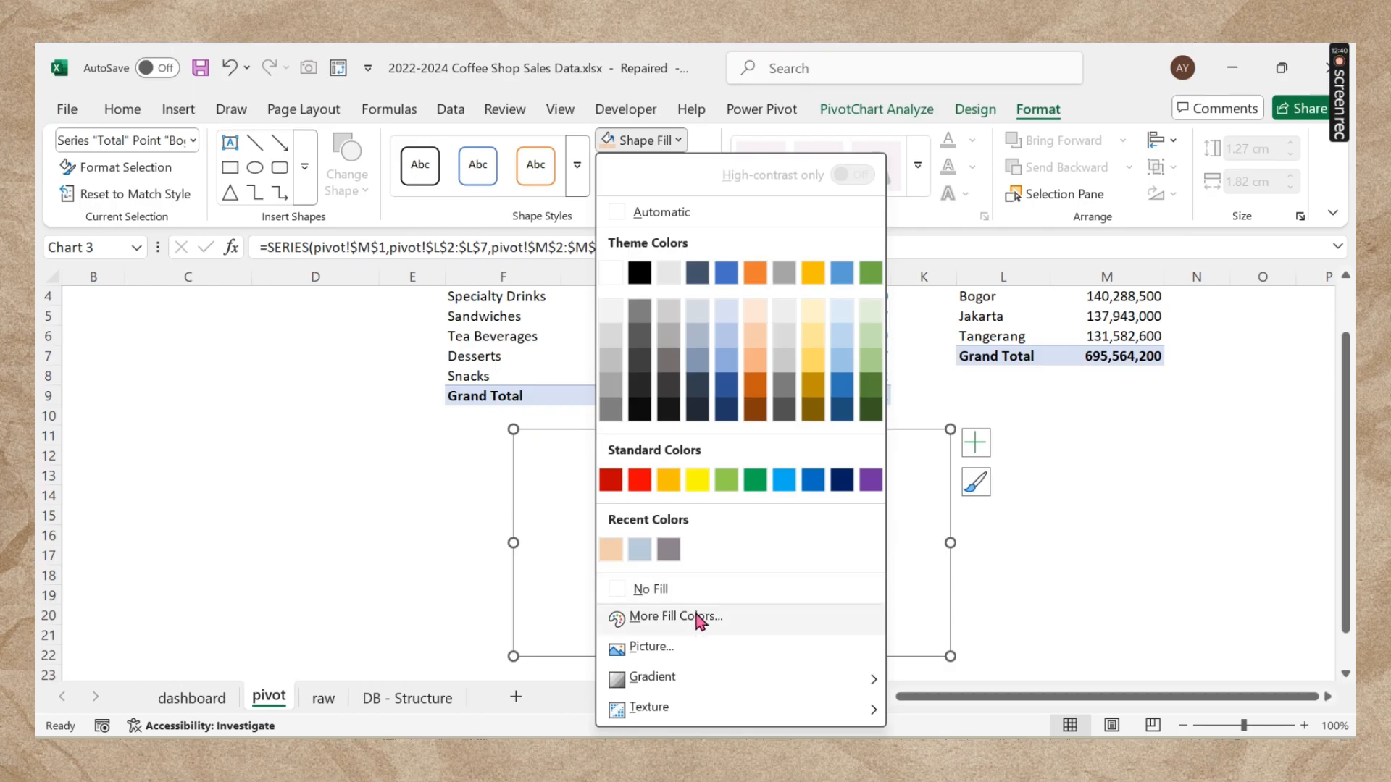
left_click(676, 616)
left_click(459, 295)
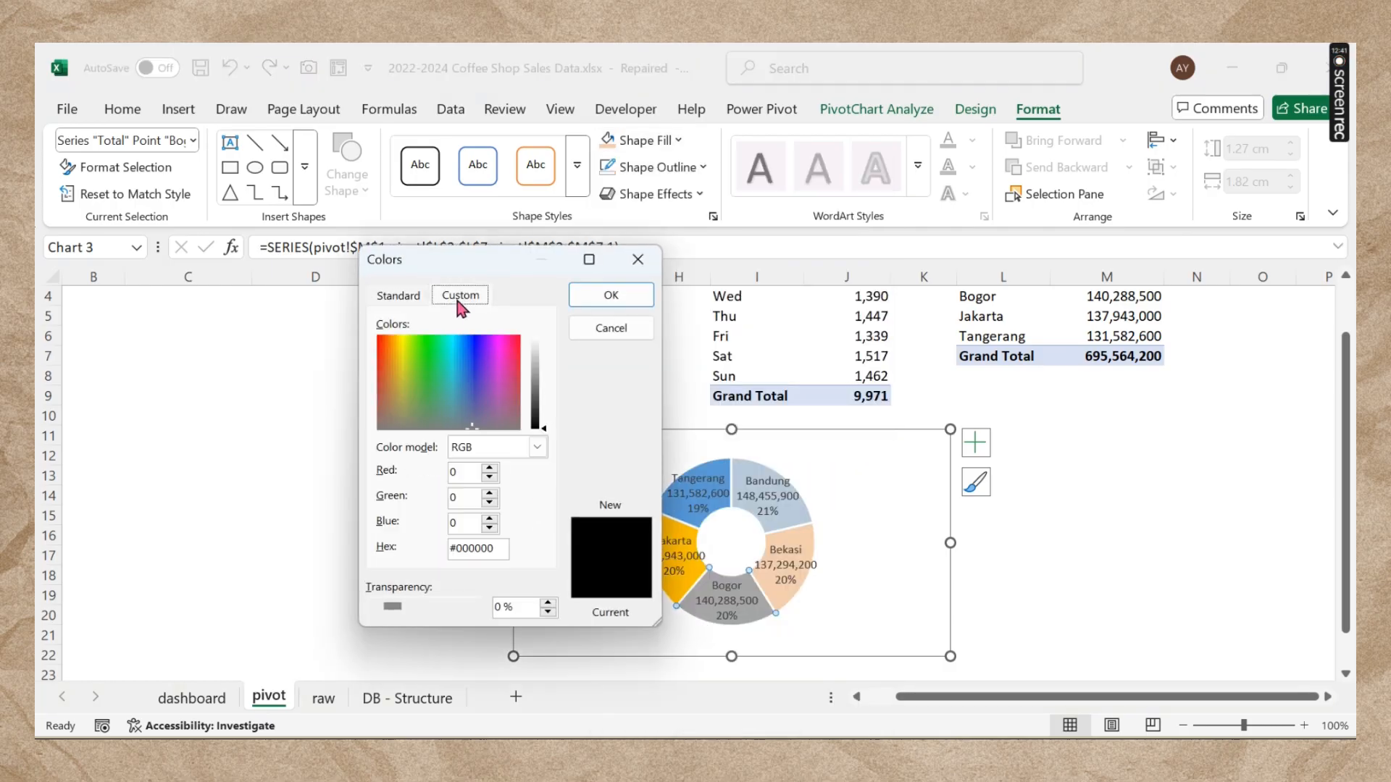
left_click_drag(500, 548, 450, 548)
type("#f2a099")
left_click(611, 295)
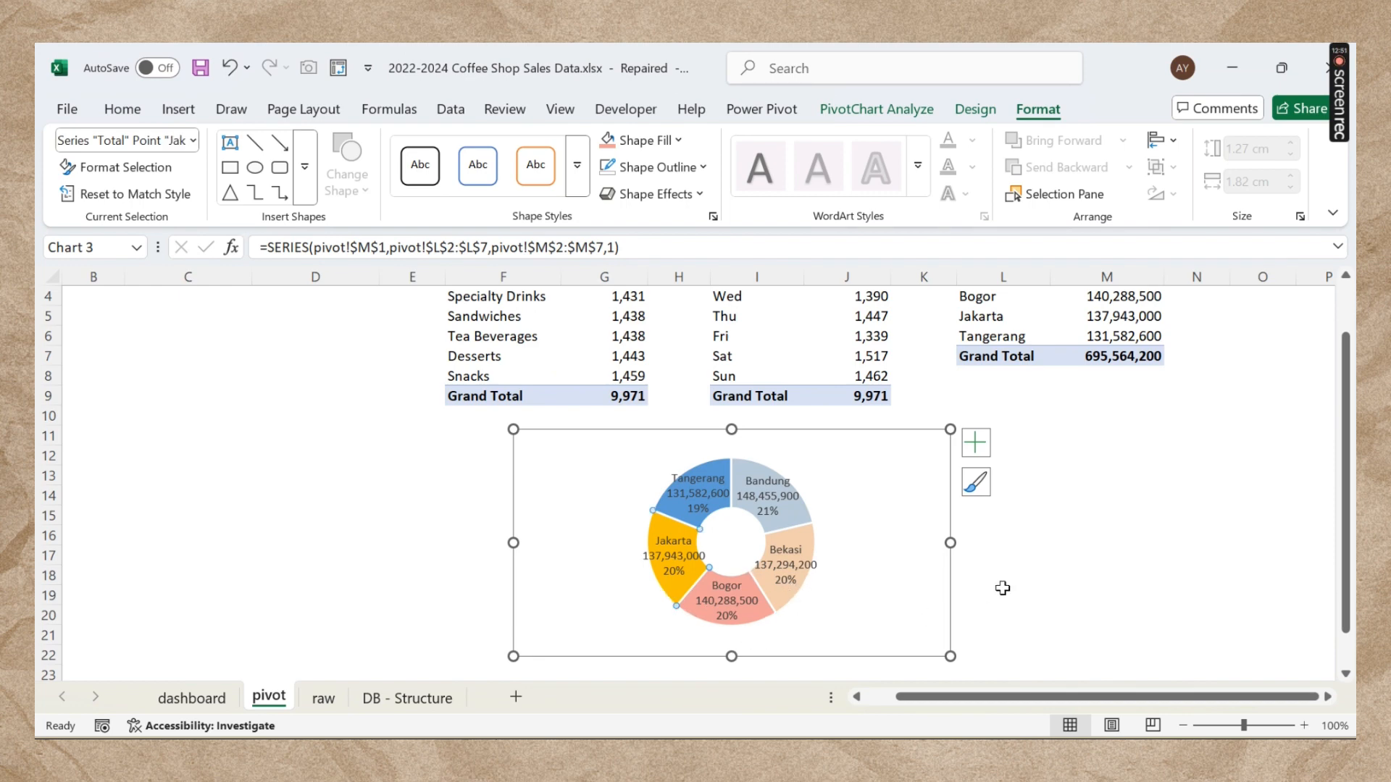
Step: Check the hex codes in the palette image AdobeColor-aesthetic 1.jpeg and fill the doughnut's Jakarta slice with the custom color #F2E7DC
mouse_move(874, 735)
left_click(889, 689)
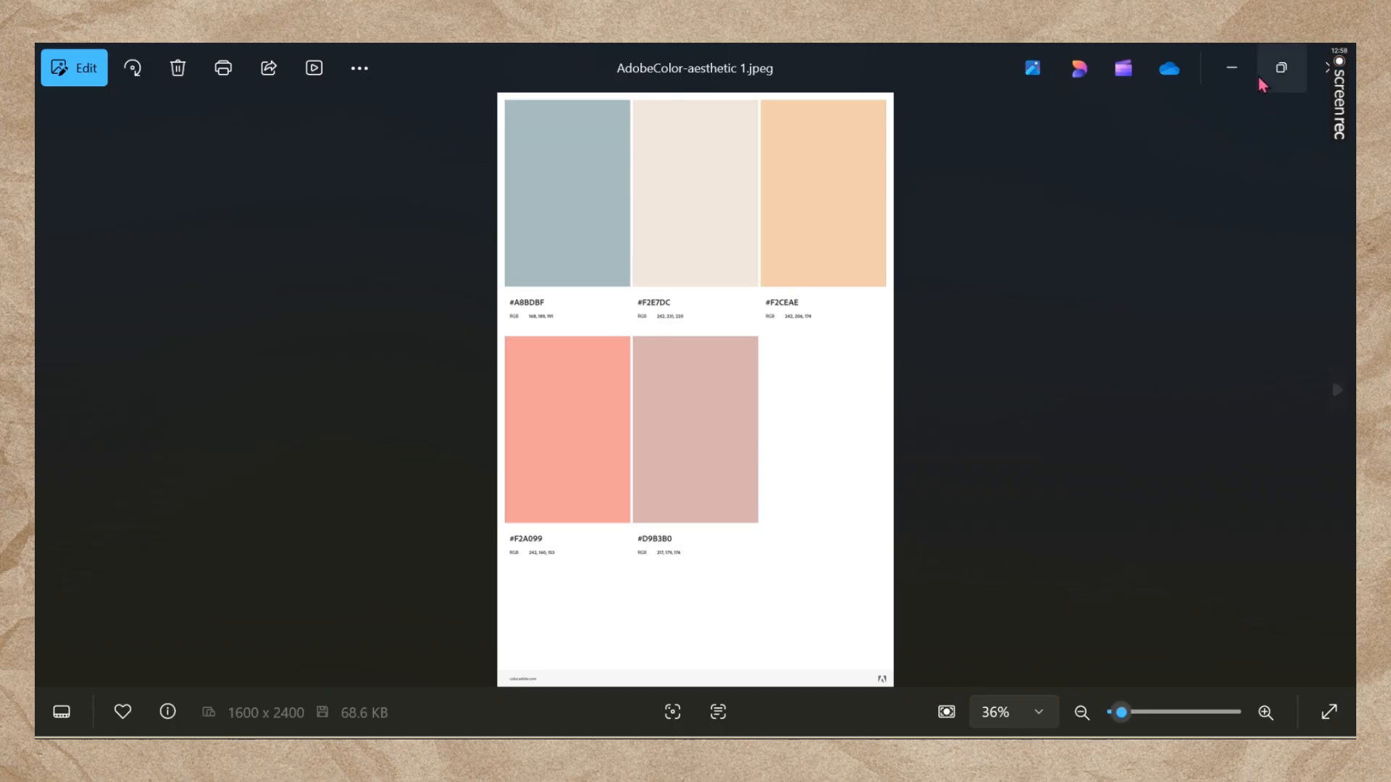
left_click(1233, 69)
left_click(675, 577)
left_click(668, 585)
left_click(670, 587)
left_click(645, 140)
left_click(622, 705)
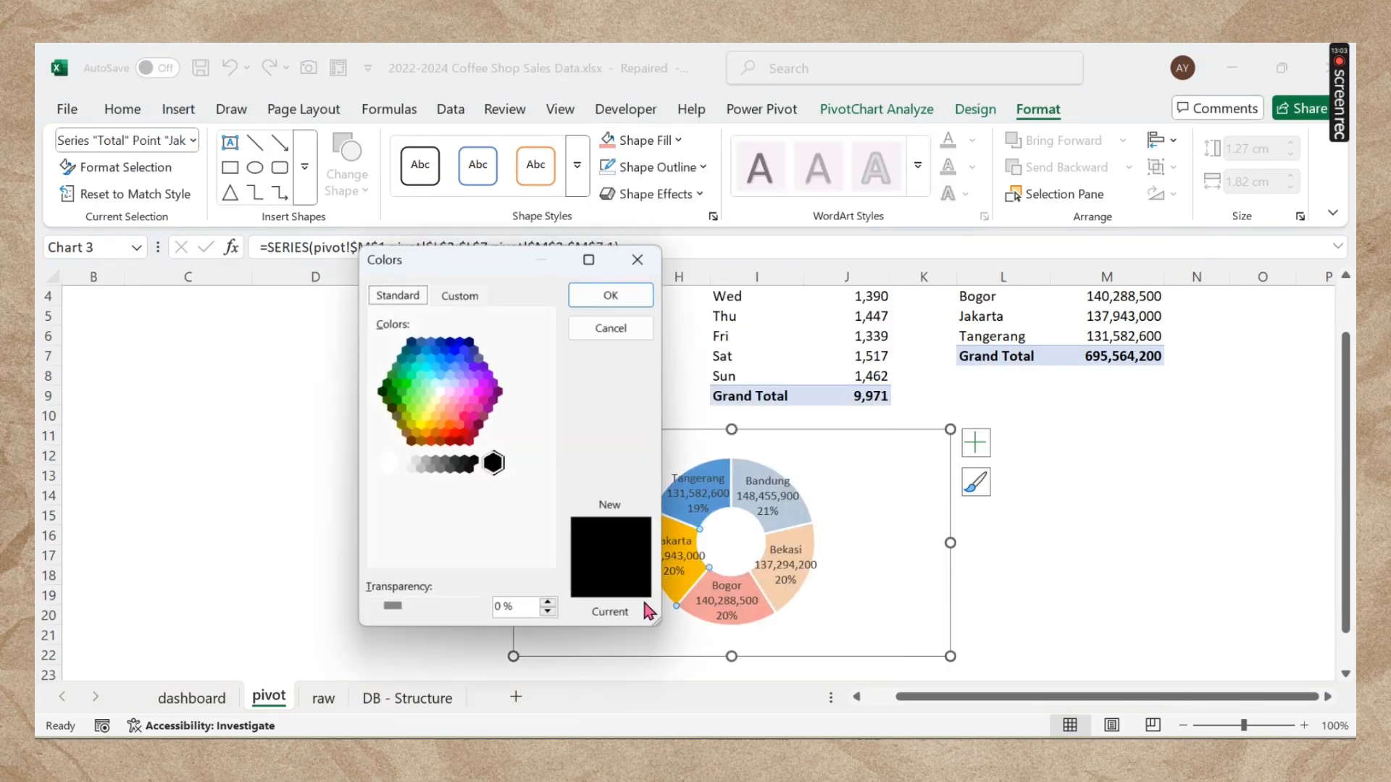
left_click(460, 296)
left_click_drag(498, 548, 461, 547)
type("f2e7dc")
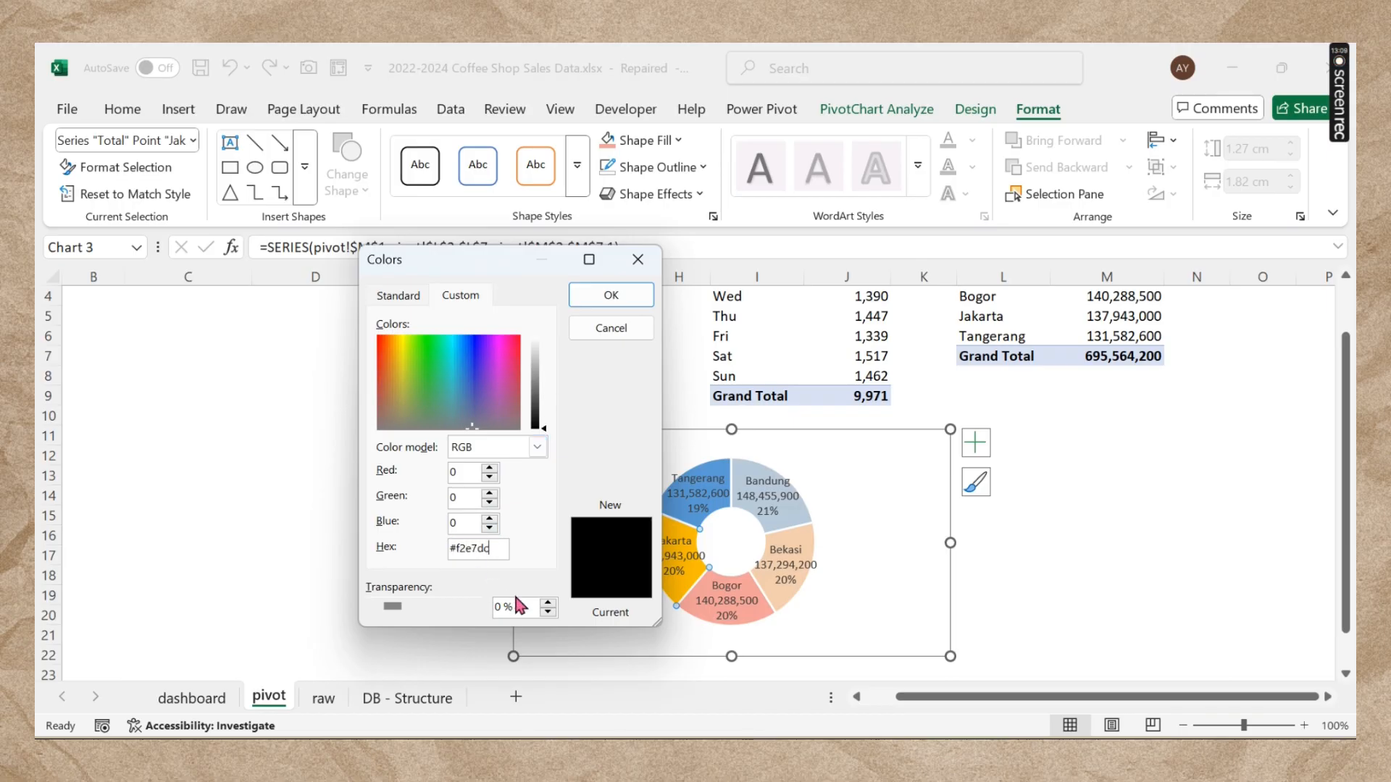
left_click(614, 296)
Step: Select only the Tangerang slice of the doughnut chart
left_click(720, 478)
left_click(717, 467)
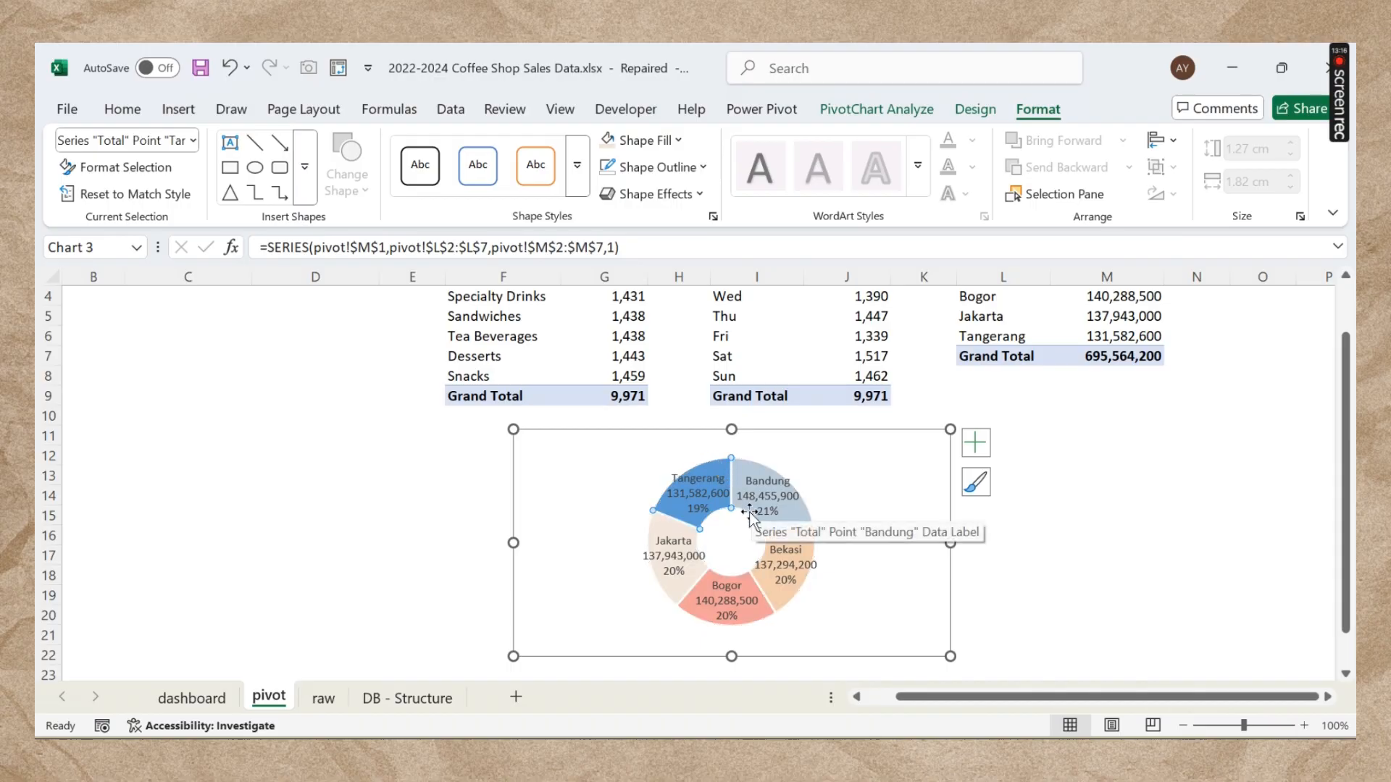
Step: Look through the saved Adobe colour palette images for a slice fill colour and return to the workbook
left_click(738, 706)
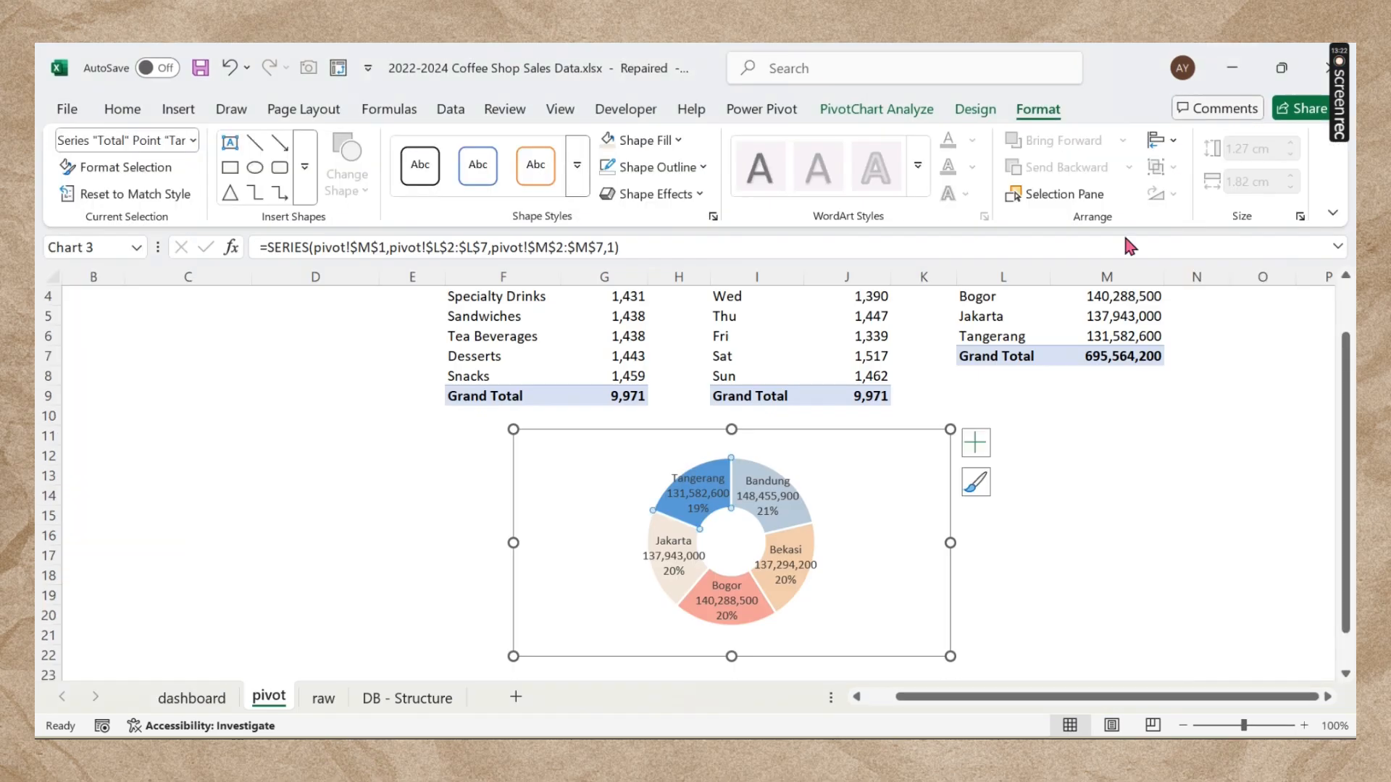
key("alt+Tab")
mouse_move(891, 735)
left_click(891, 663)
key("Right")
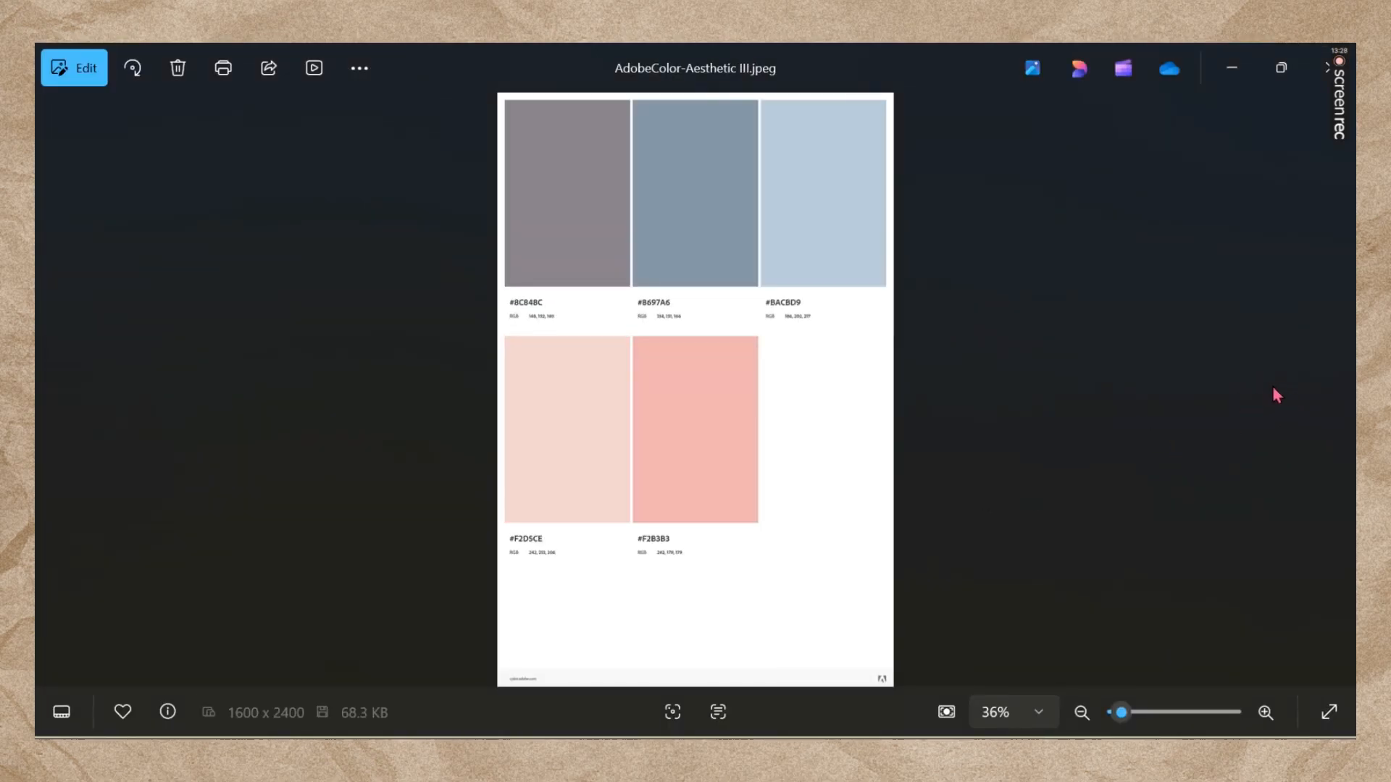
key("Left")
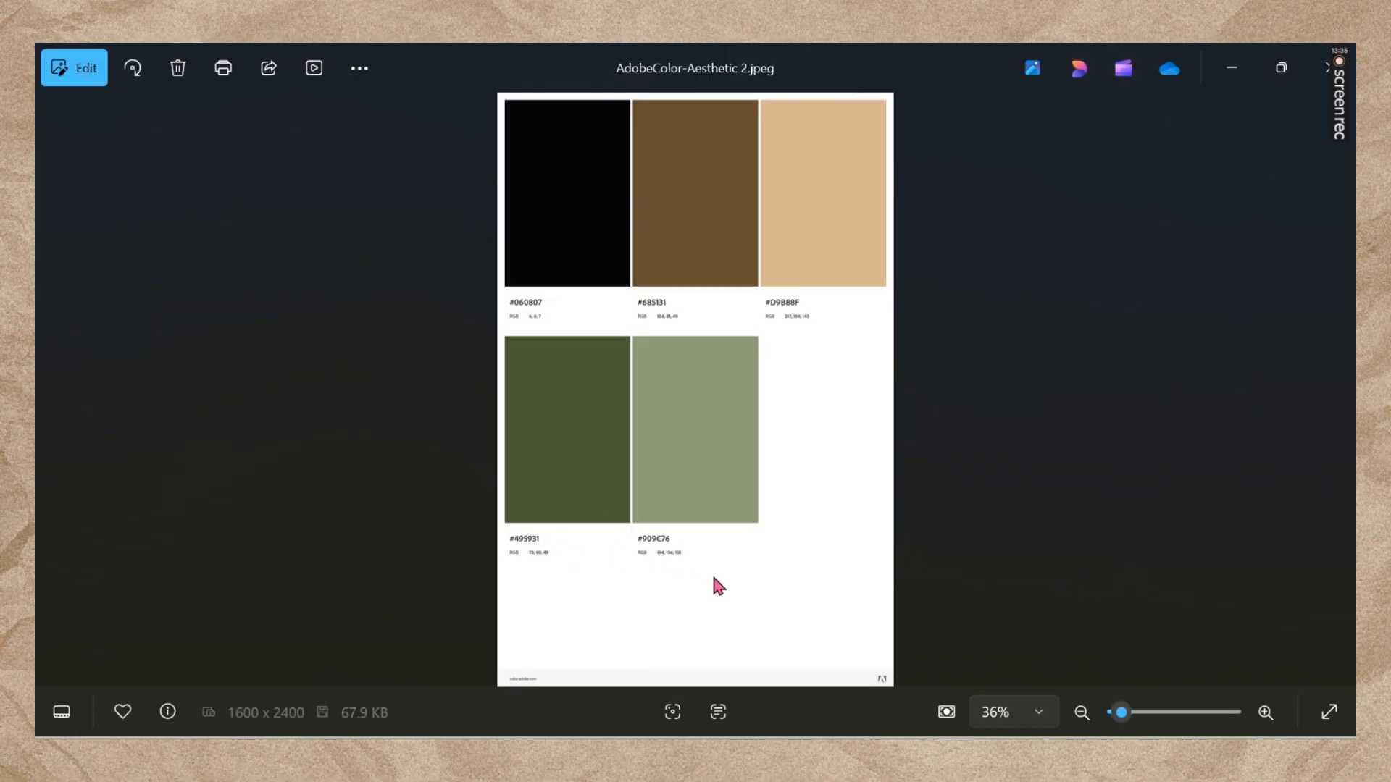
mouse_move(665, 736)
left_click(550, 670)
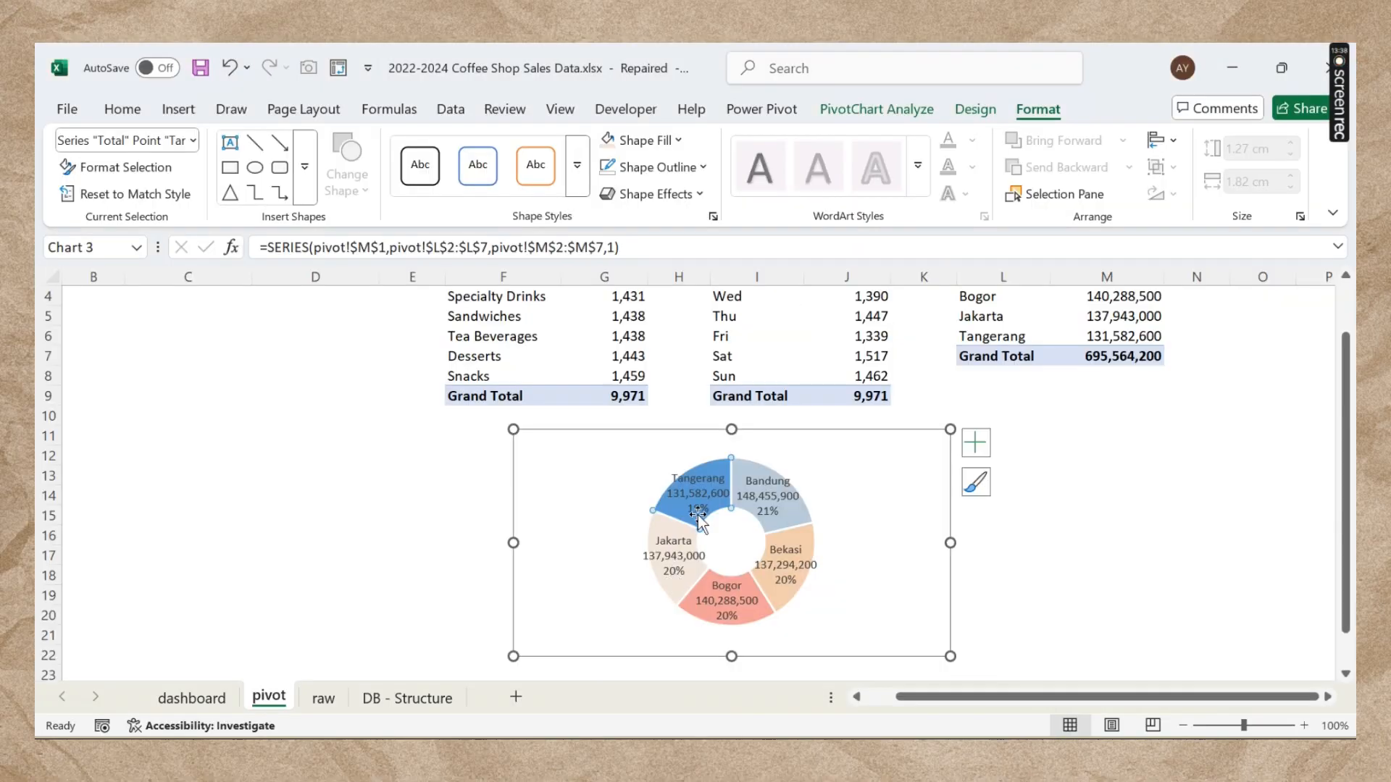
Step: Fill the Tangerang slice of the doughnut chart with the custom colour #909076
left_click(663, 507)
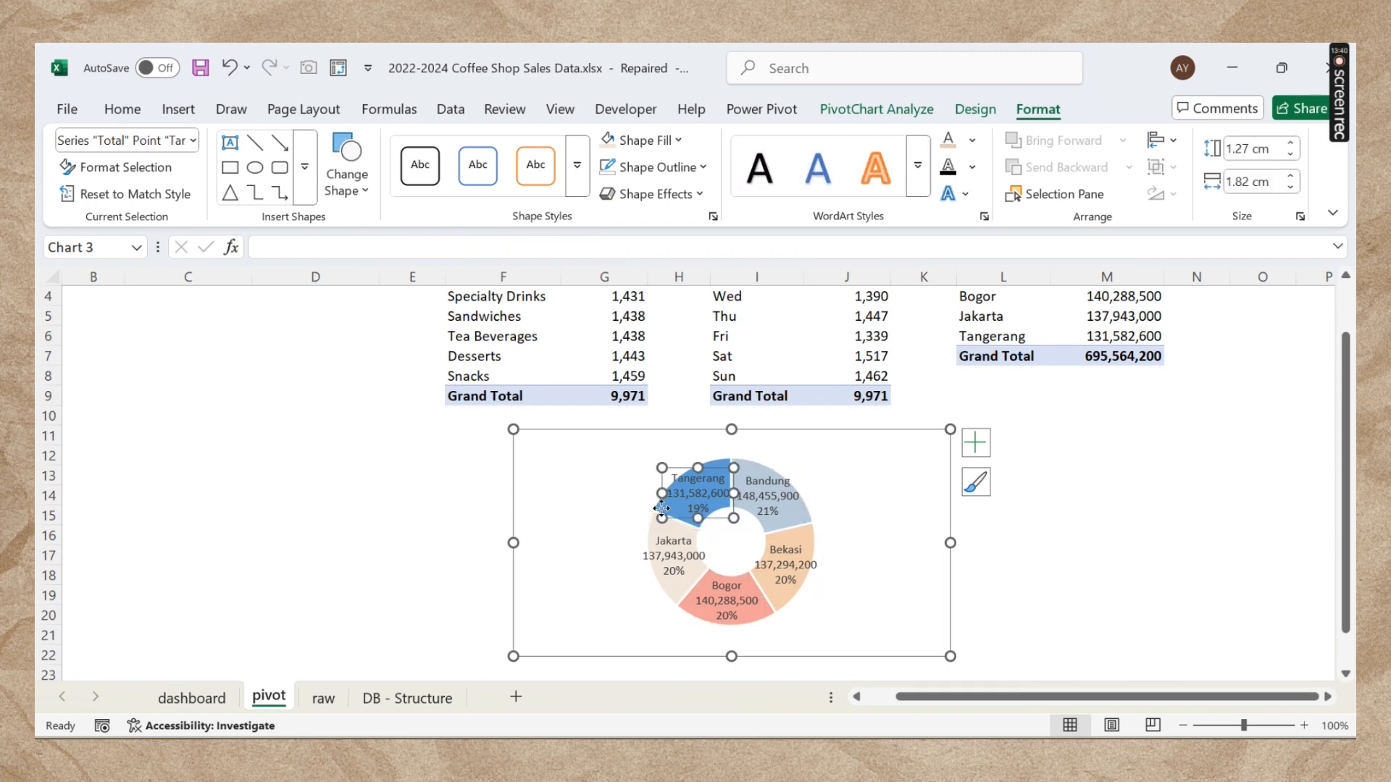
left_click(725, 464)
left_click(718, 471)
left_click(644, 140)
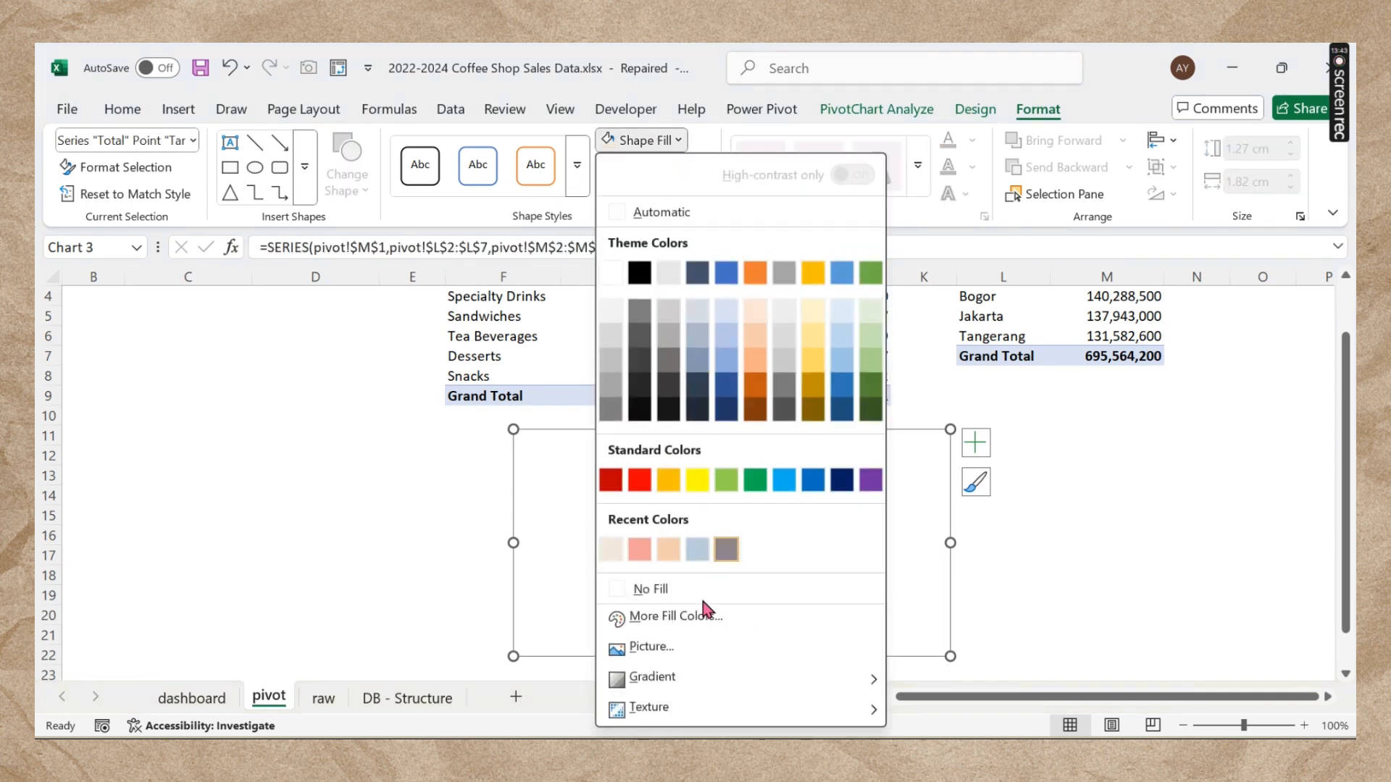
left_click(674, 616)
left_click(461, 295)
left_click(478, 549)
double_click(478, 548)
type("#909076")
key("Return")
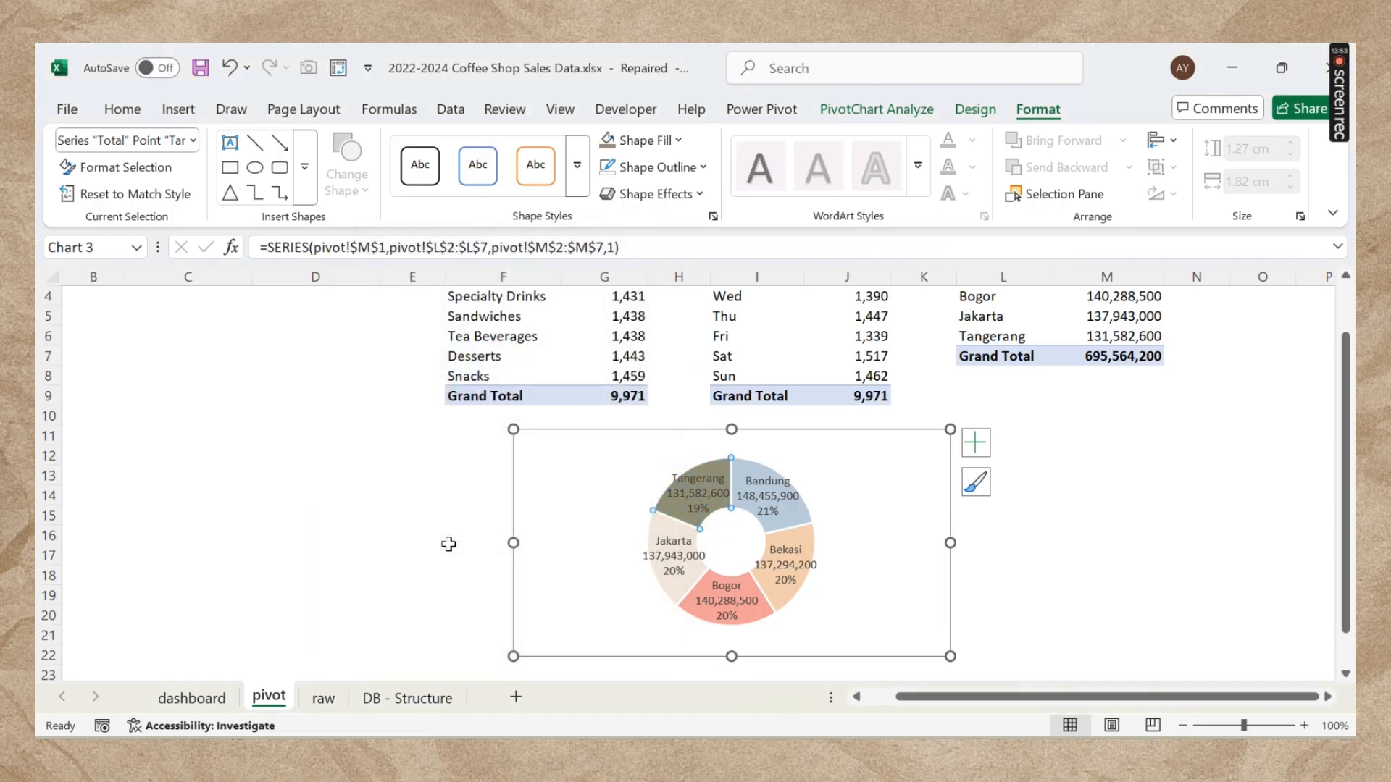
Step: Recheck the green's hex code in the palette image and fill the Tangerang slice with #909C76
key("alt+Tab")
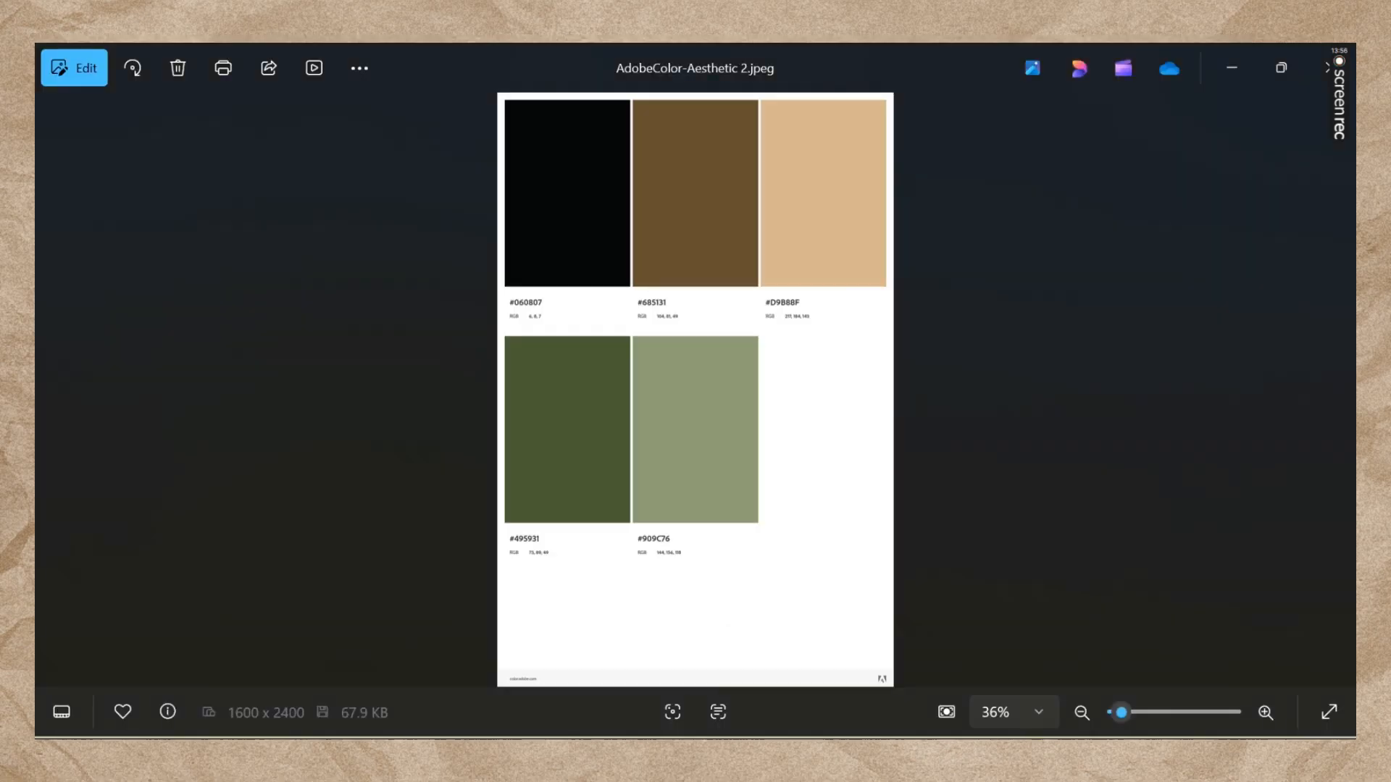
key("alt+Tab")
left_click(641, 139)
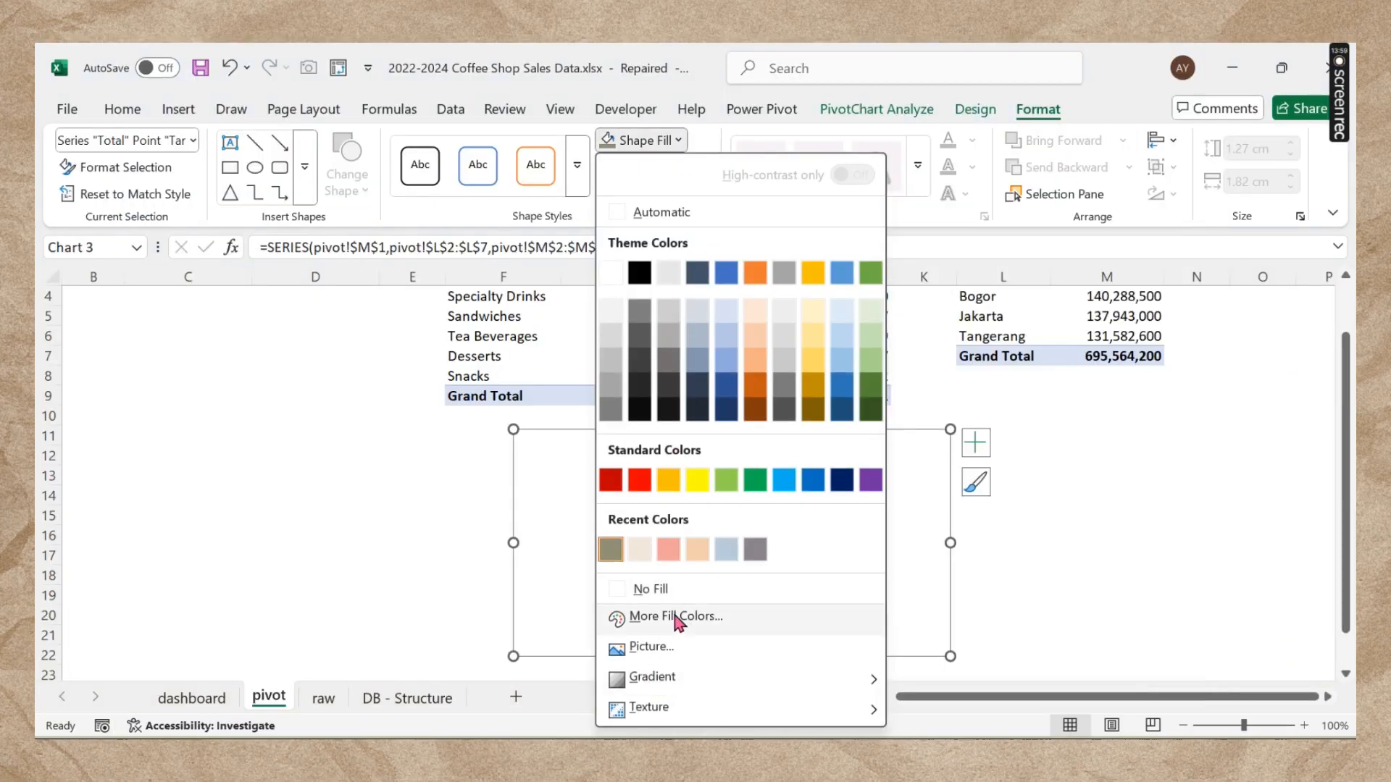
left_click(679, 620)
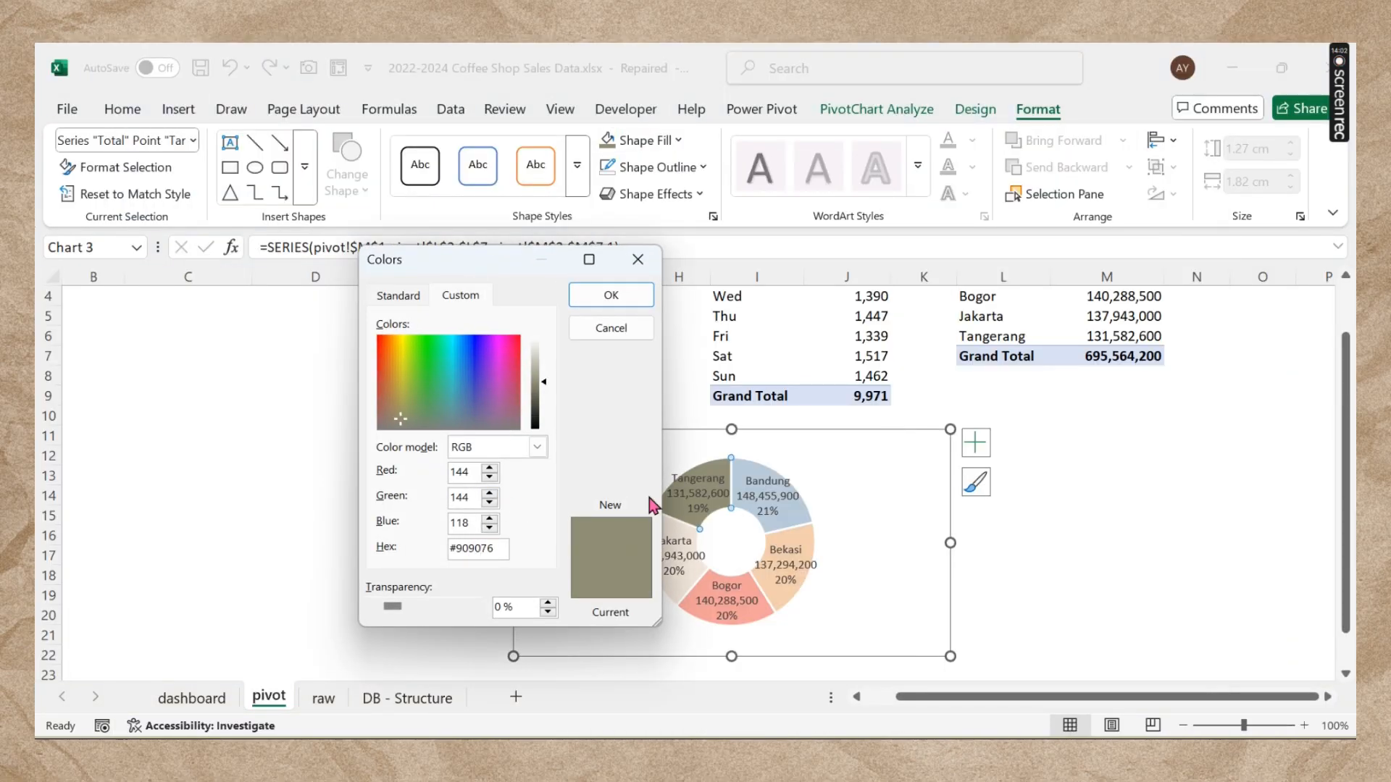
left_click(612, 294)
Step: Set the doughnut explosion of the revenue by city series to 3%
left_click(1054, 562)
left_click(934, 608)
double_click(788, 525)
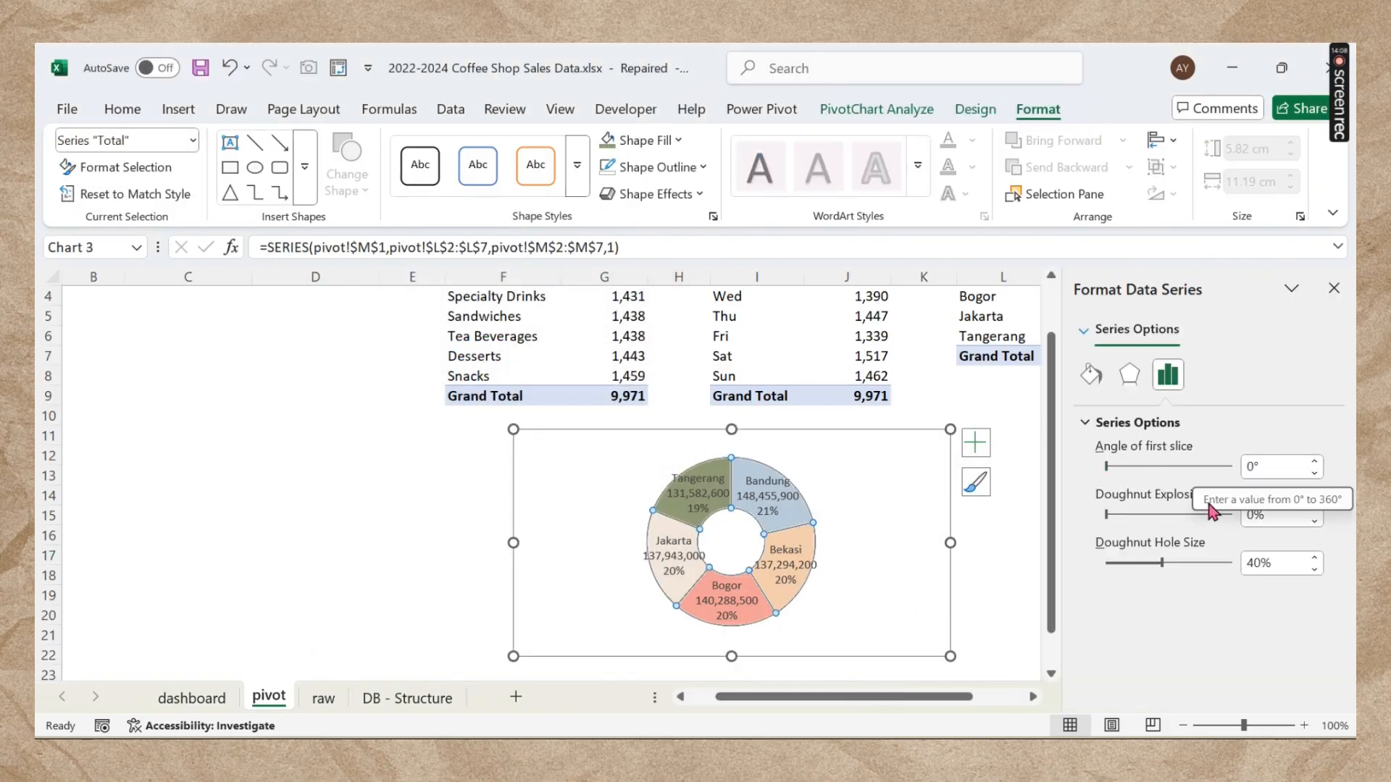
left_click(1313, 510)
left_click(1314, 510)
left_click(1314, 510)
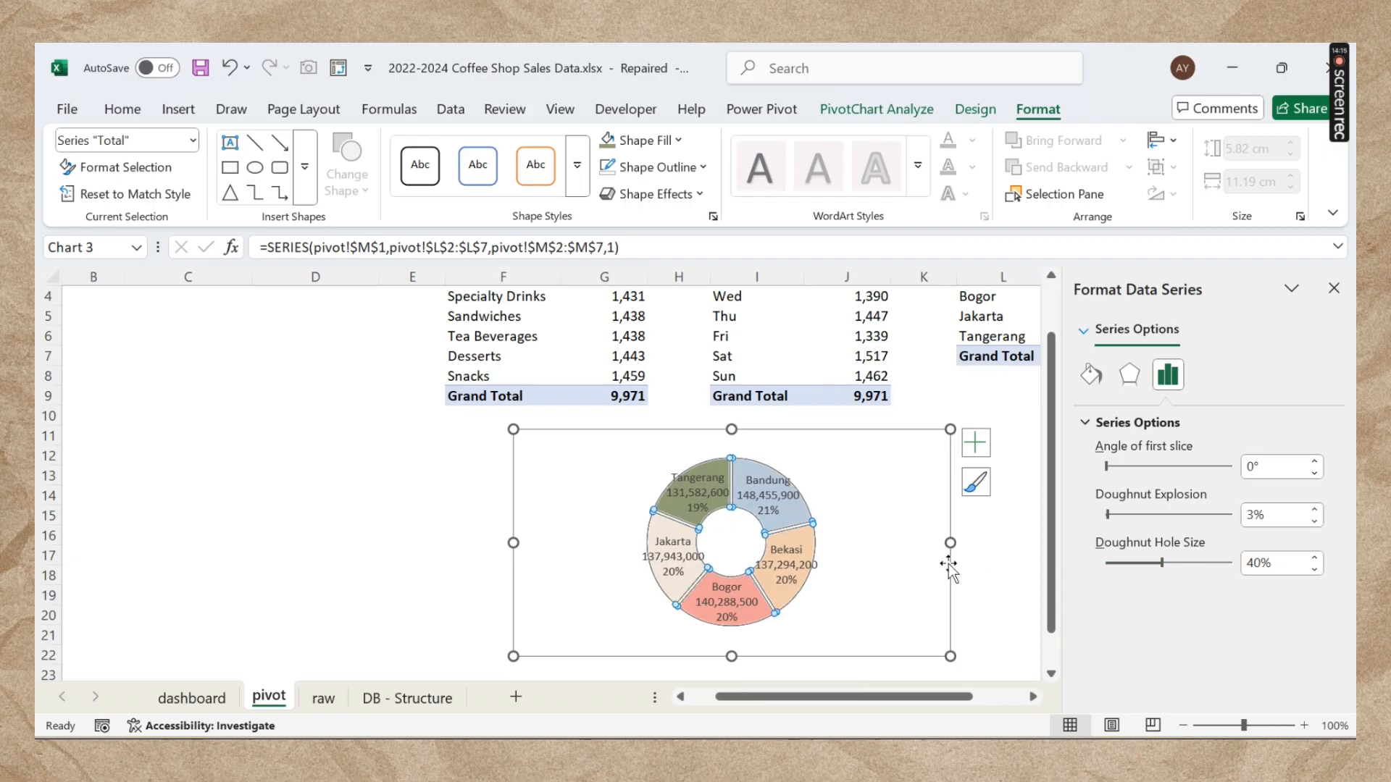
Step: Cut the doughnut chart from the pivot sheet, paste it on the dashboard and position it over the % Revenue by City panel
left_click(900, 574)
key("Delete")
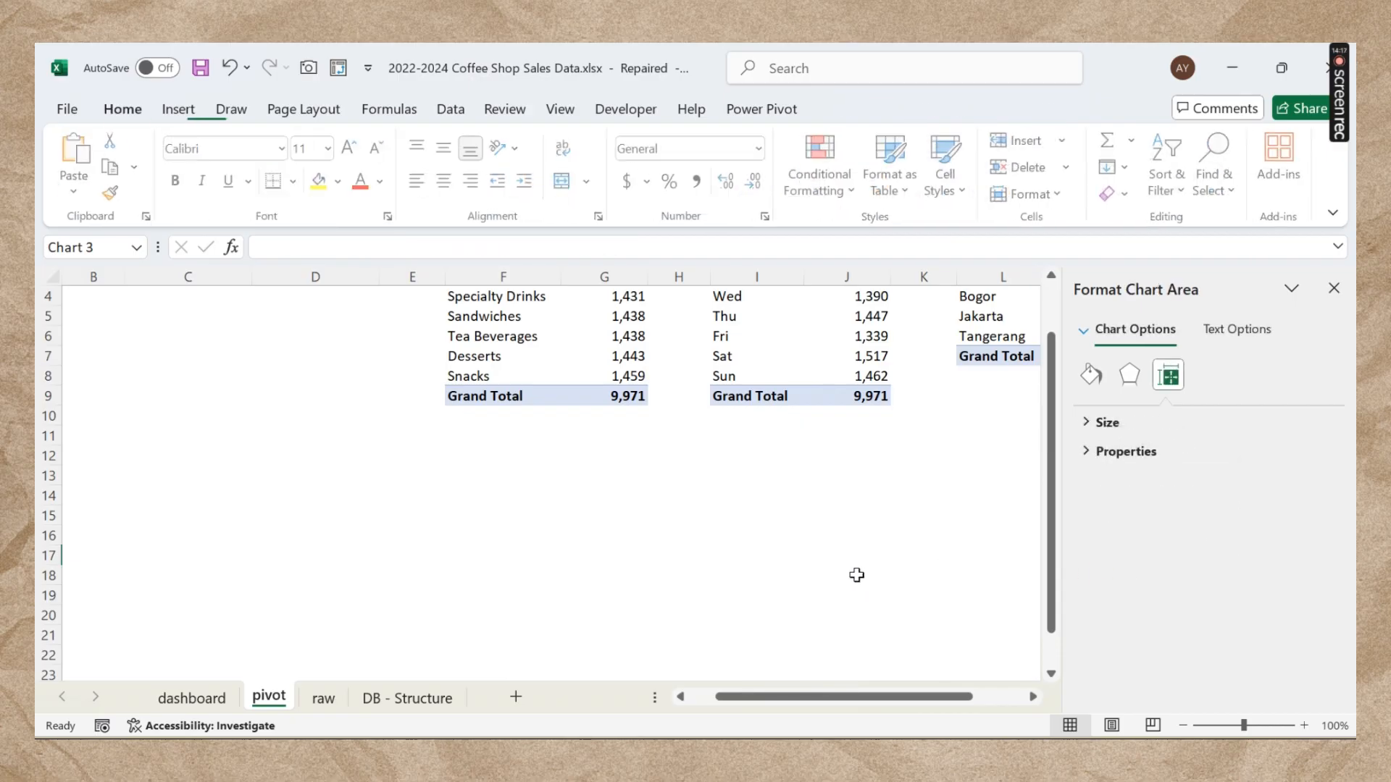
left_click(192, 697)
left_click(901, 547)
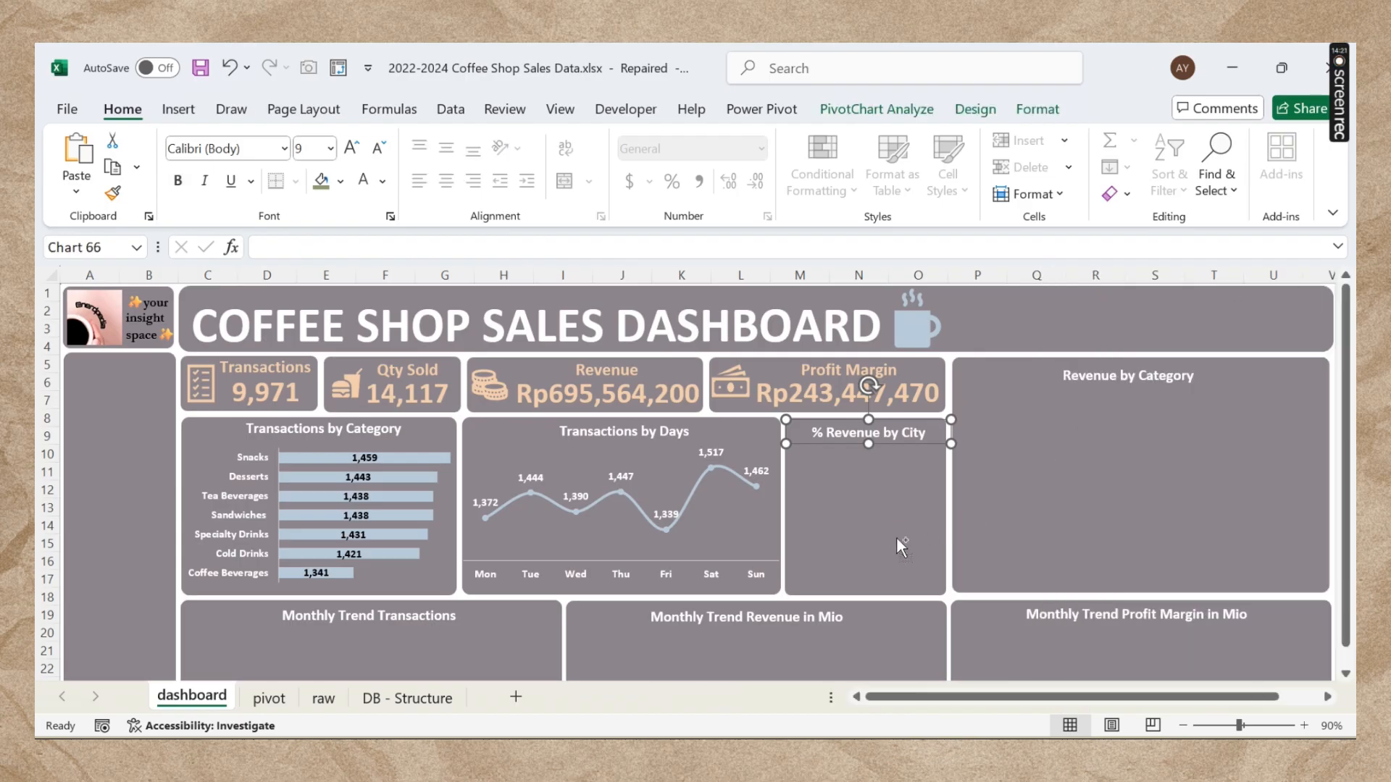
key("ctrl+v")
left_click_drag(1072, 422, 953, 412)
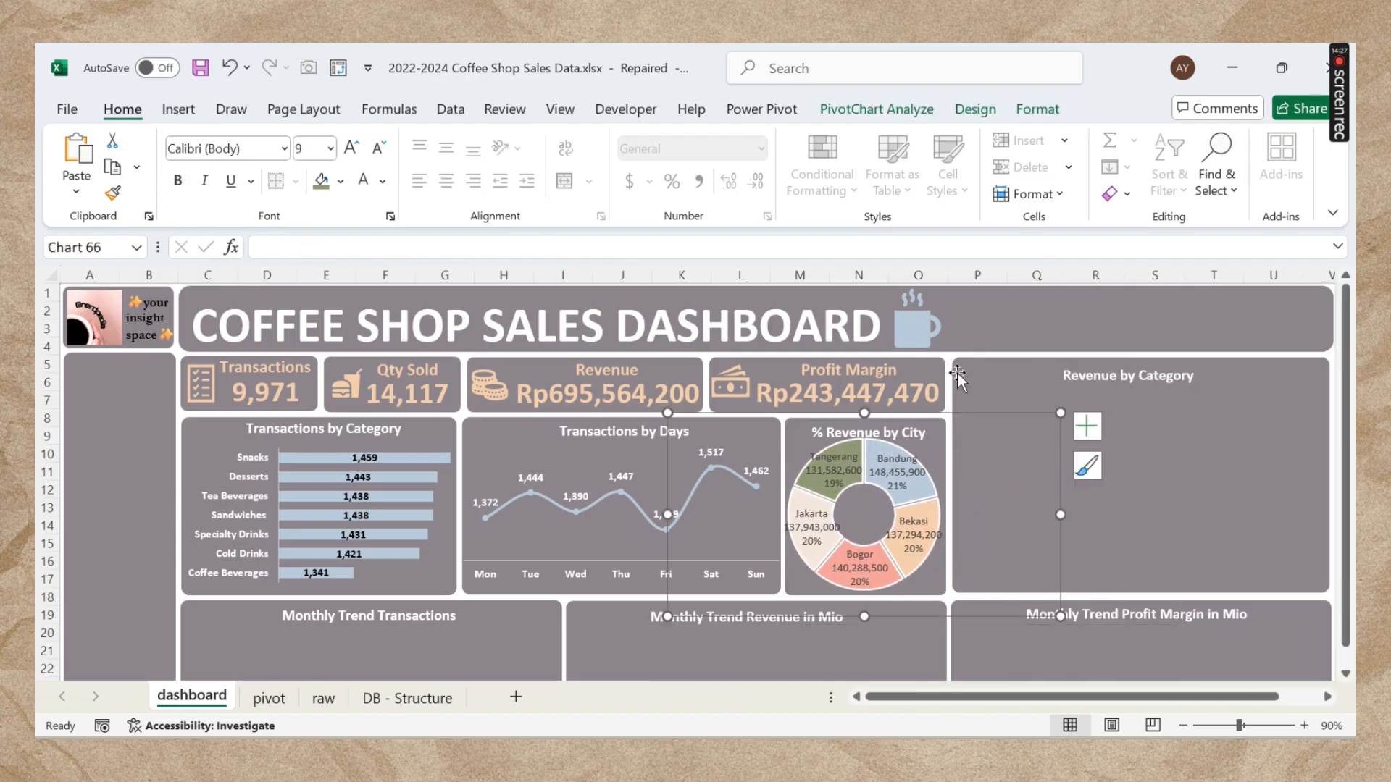
Step: Apply a recently used colour to the outline of the doughnut slices in the % Revenue by City chart
left_click(1037, 108)
left_click(655, 167)
left_click(661, 565)
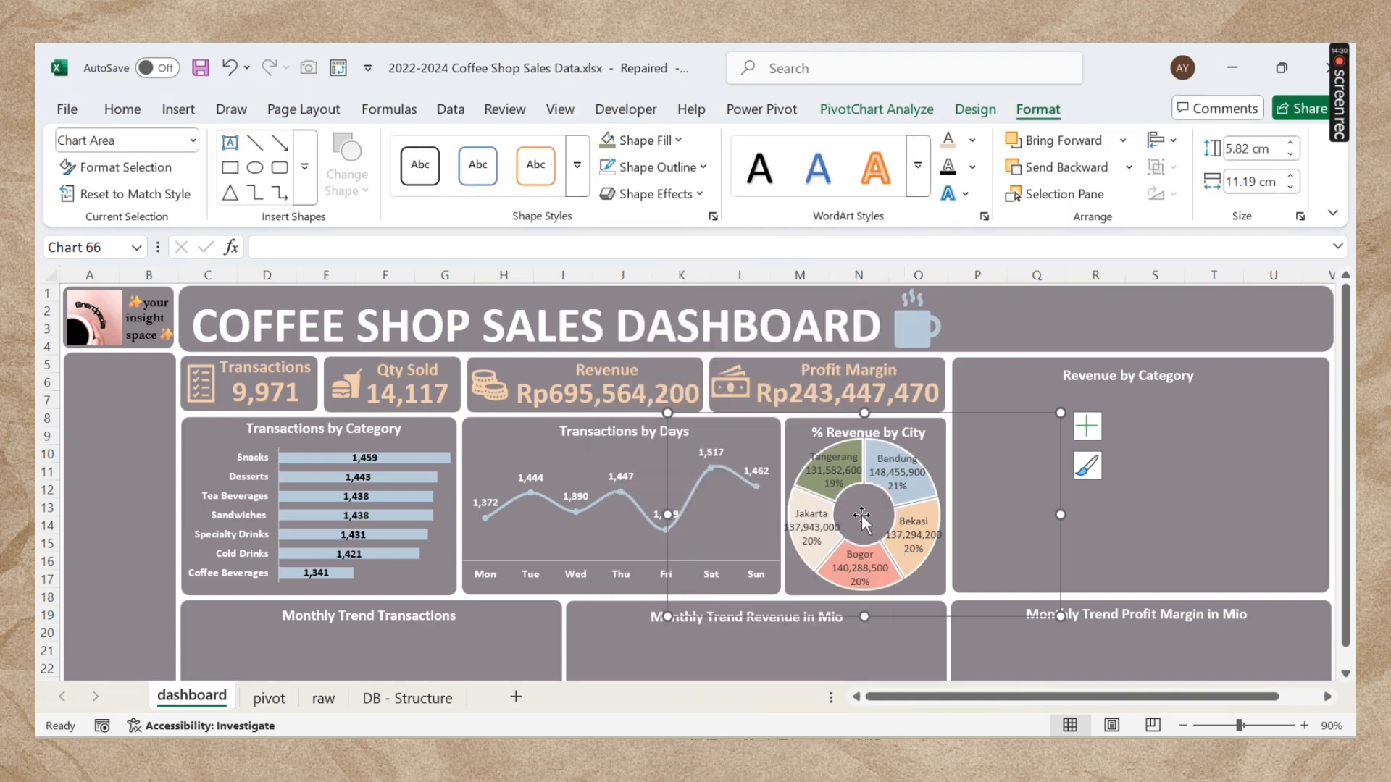
left_click(822, 565)
left_click(656, 167)
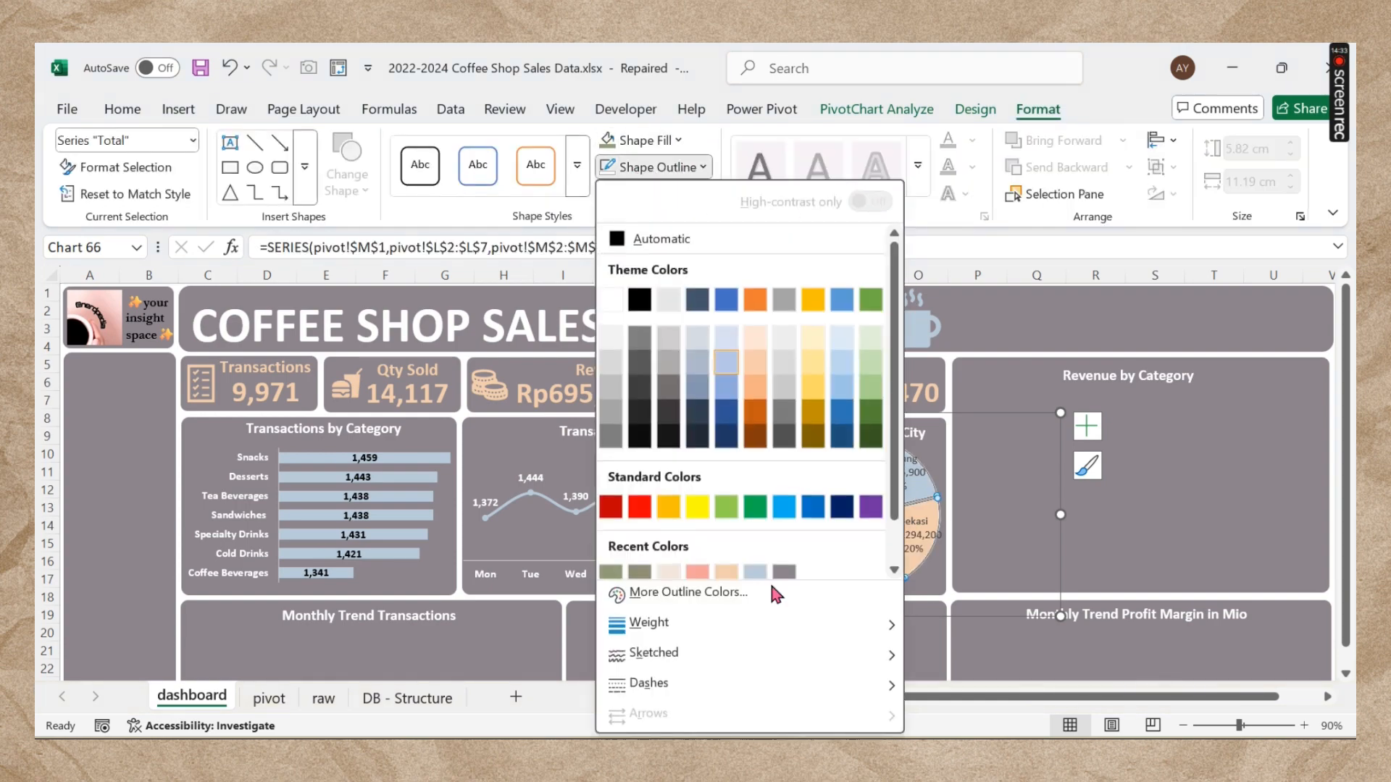
left_click(697, 565)
left_click(1014, 553)
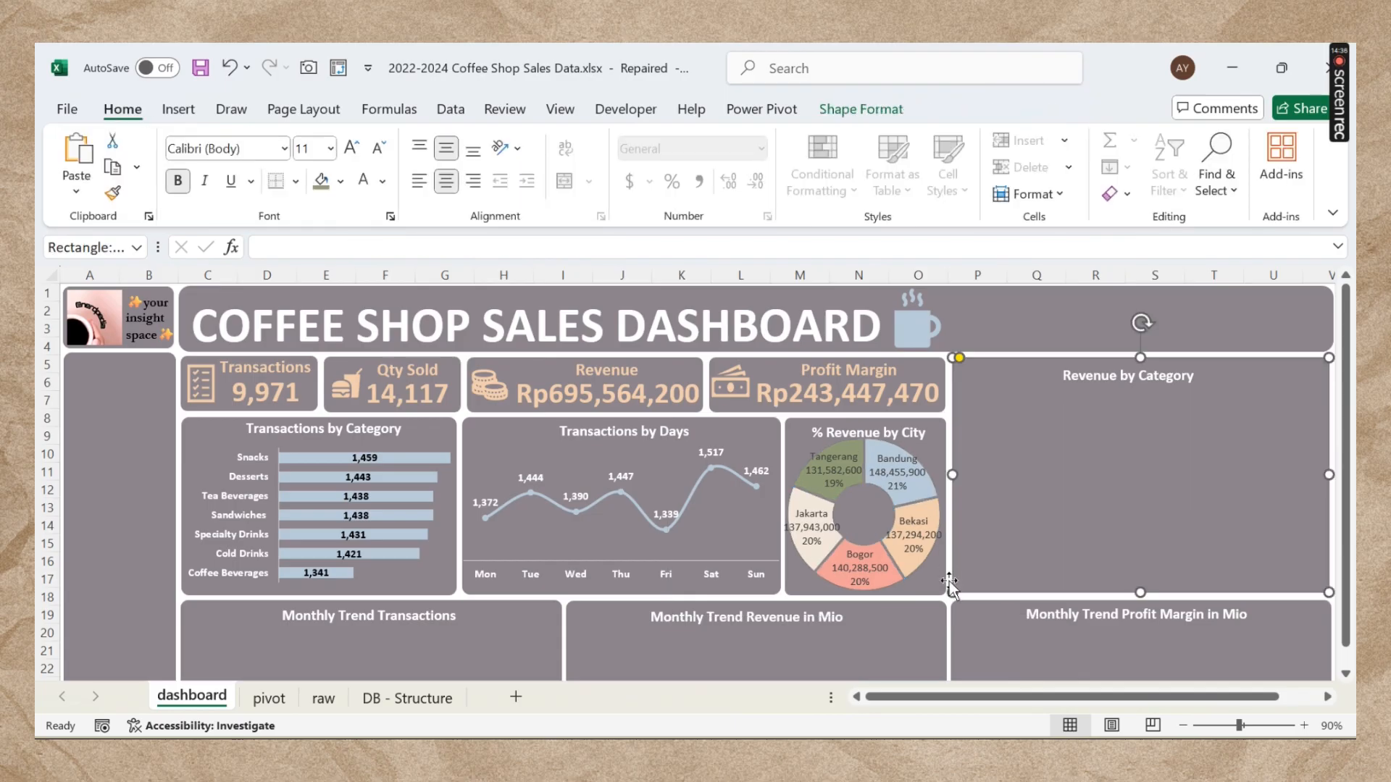
Step: Format the doughnut chart's data labels as bold, black, size 8
left_click(928, 539)
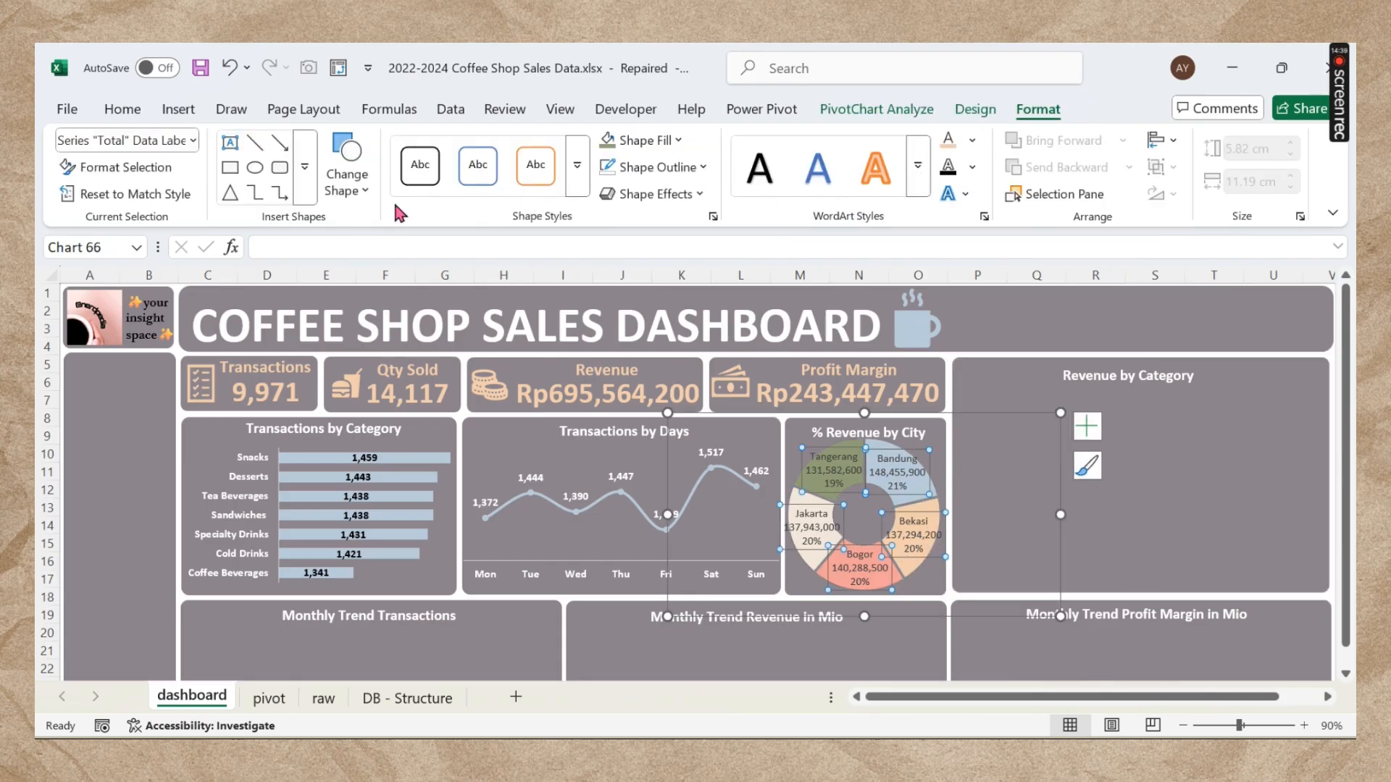
left_click(122, 112)
left_click(382, 181)
left_click(395, 314)
left_click(378, 148)
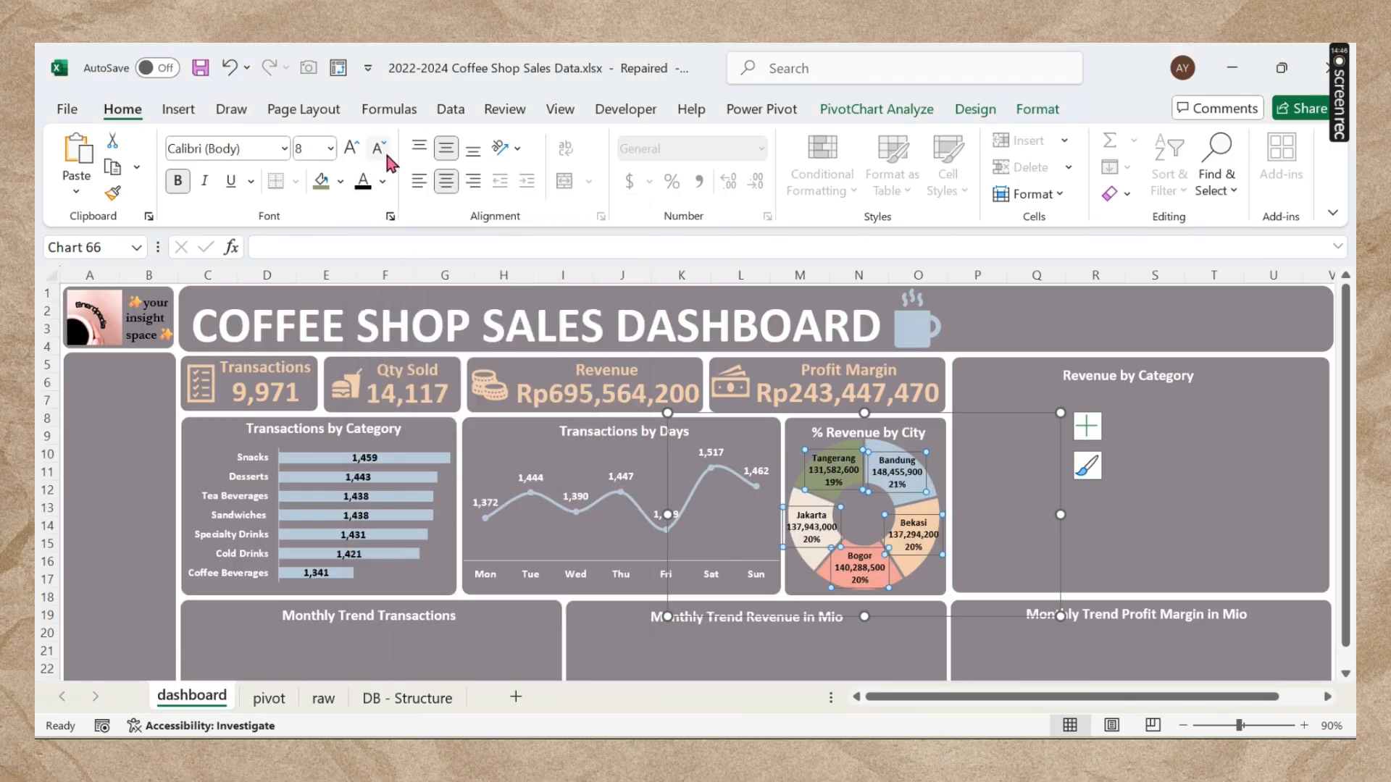
left_click(1101, 519)
Step: Try slightly enlarging the doughnut chart's plot area, and undo the resize
left_click(916, 563)
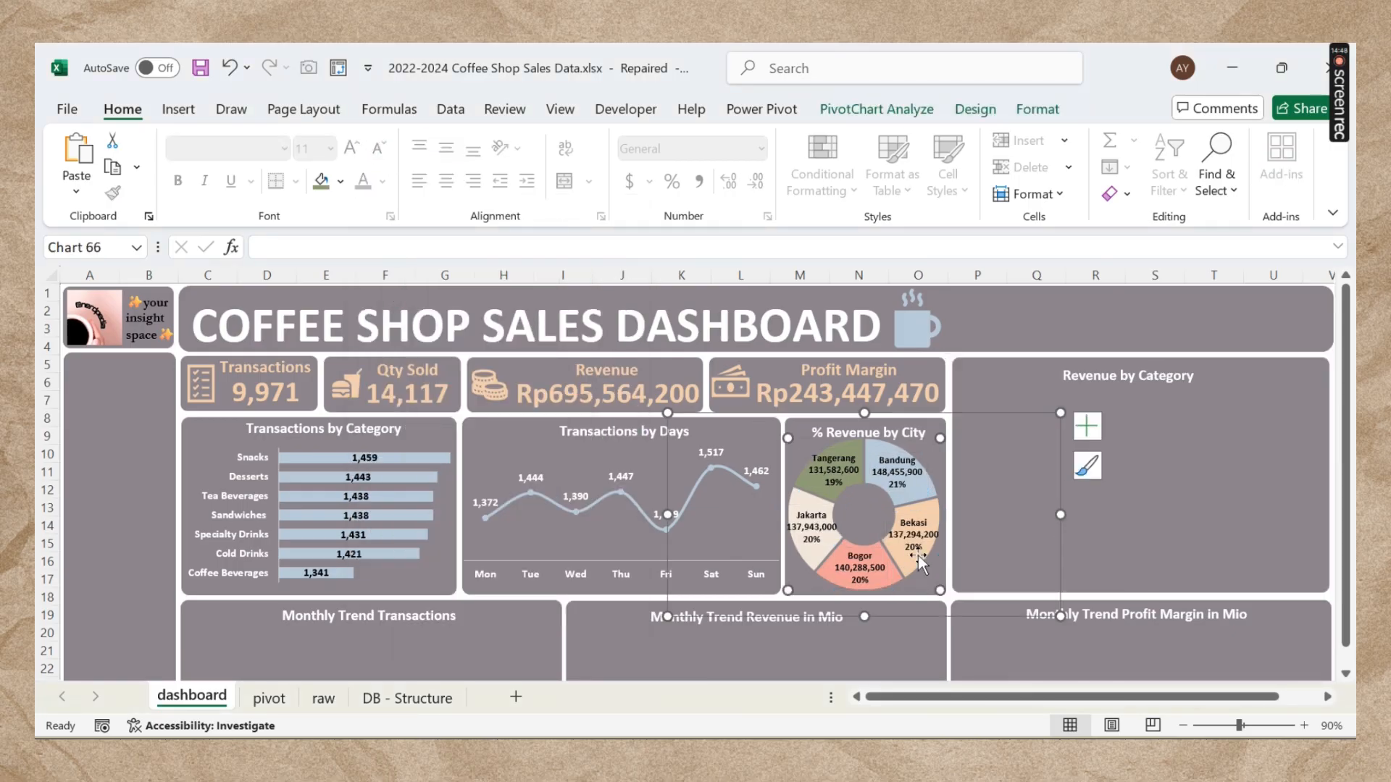
left_click_drag(939, 591, 948, 598)
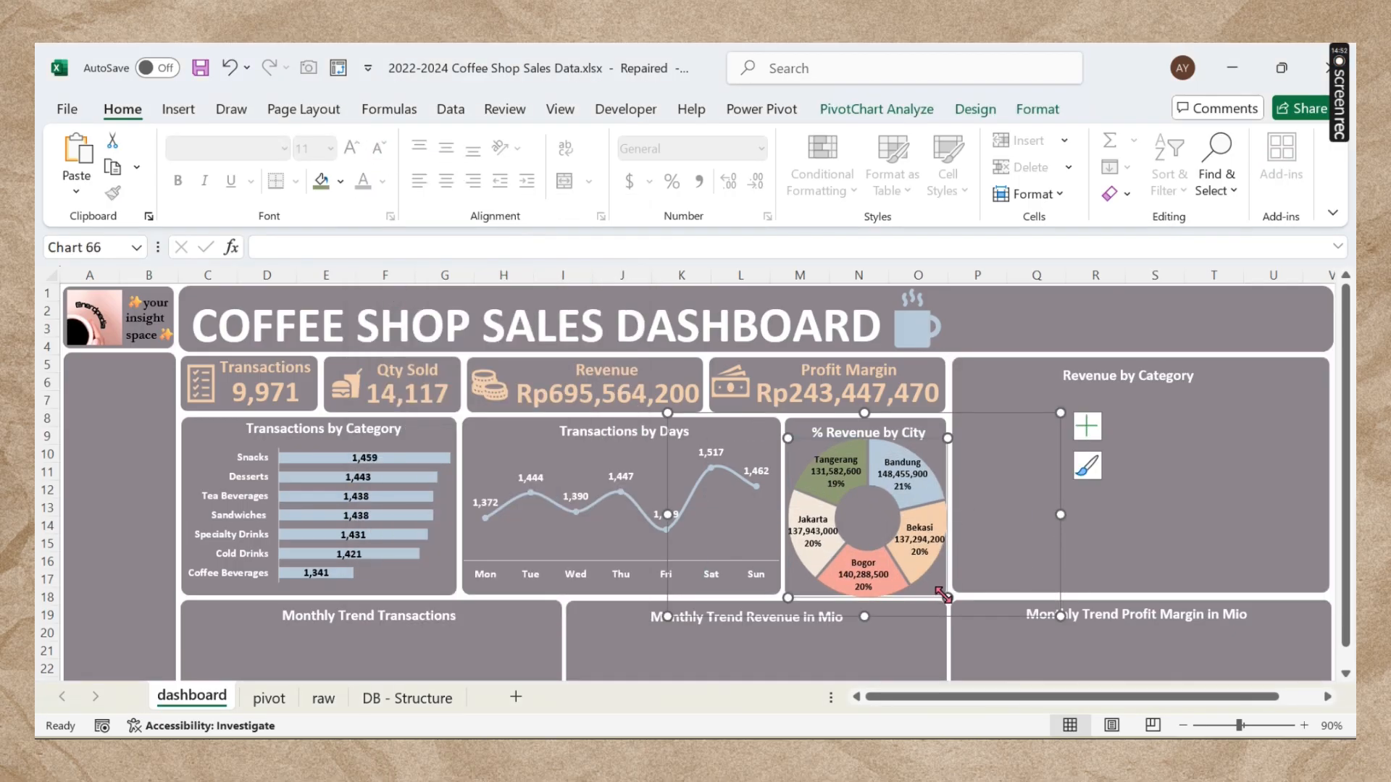
key("ctrl+z")
Step: Nudge the doughnut chart slightly down within the % Revenue by City panel and deselect it
left_click(1078, 536)
left_click(866, 518)
left_click(1055, 412)
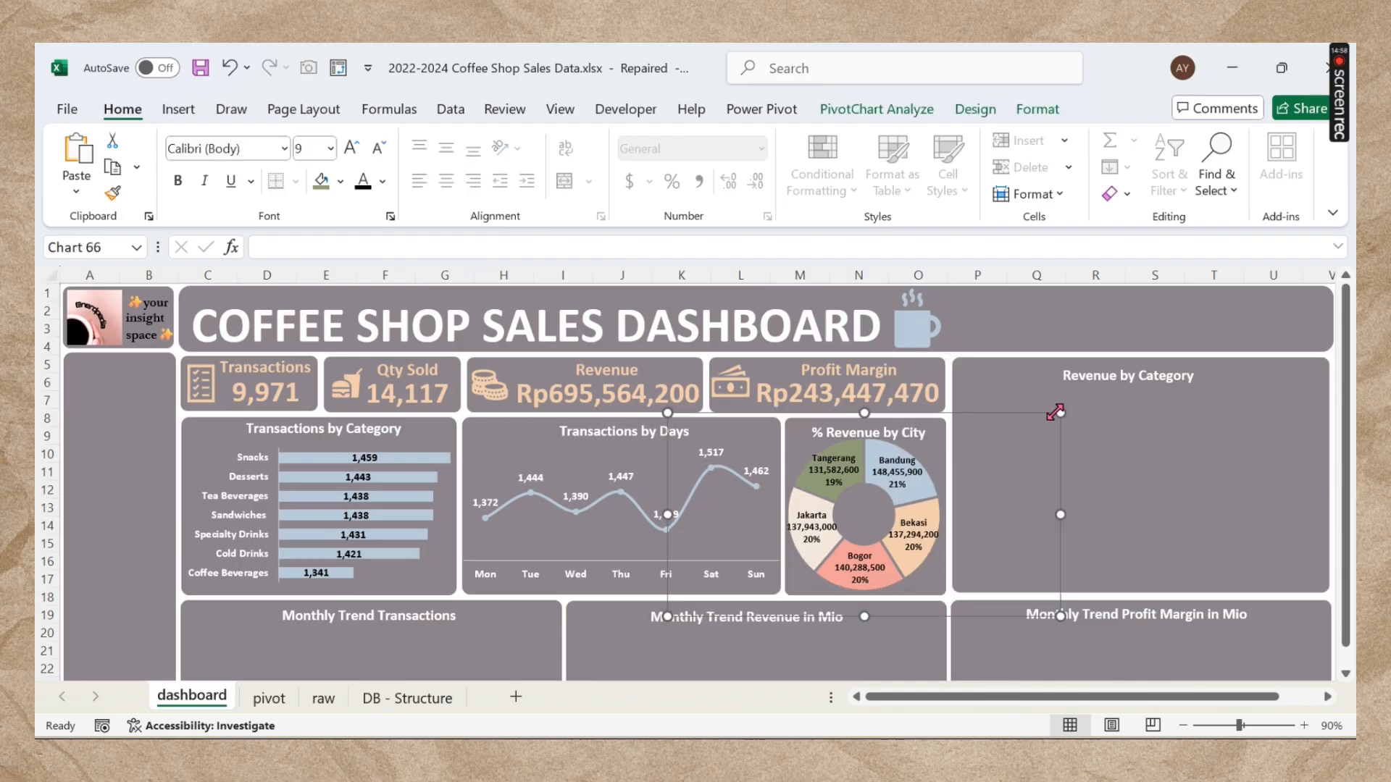
key("Down")
key("Down")
left_click(1092, 576)
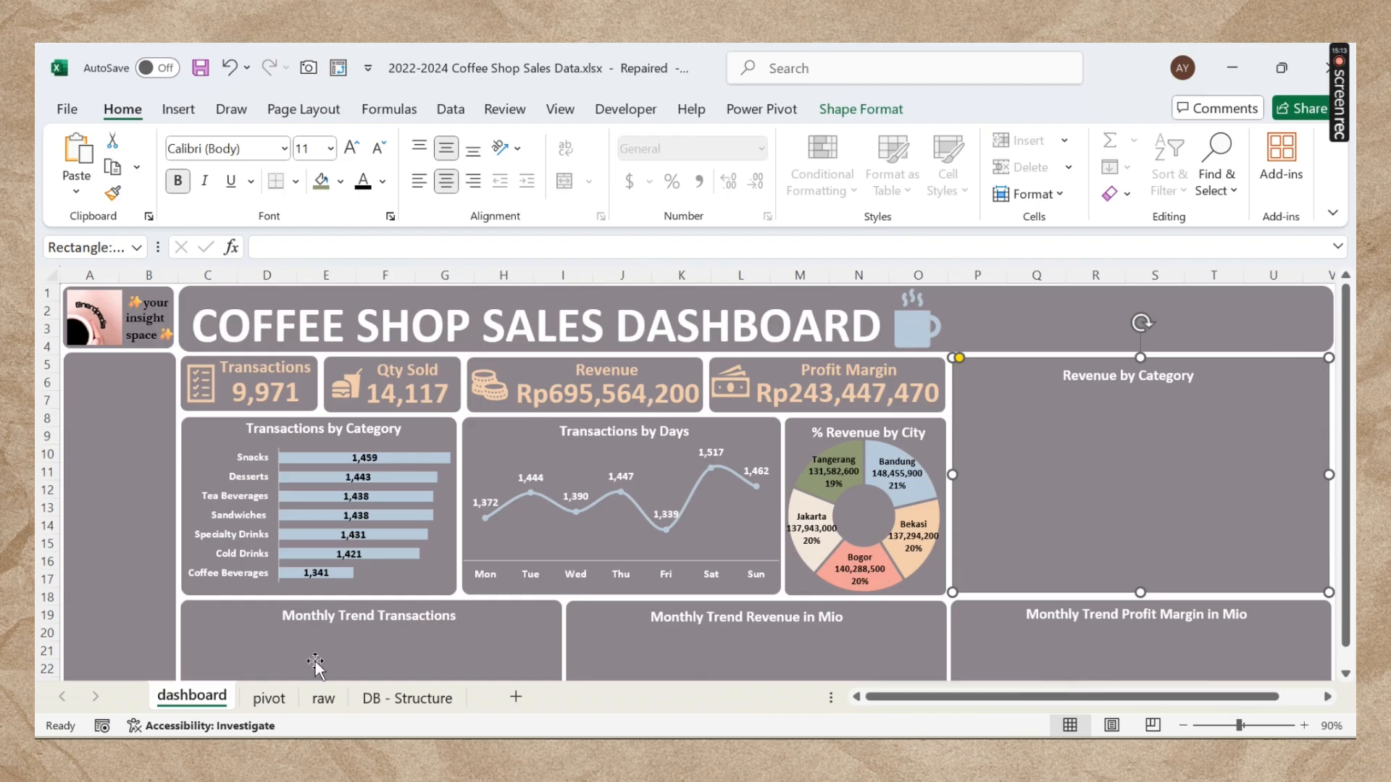
Step: Copy the product category pivot table F1:G9 on the pivot sheet and paste it at O1
left_click(269, 697)
scroll(739, 427, "up", 2)
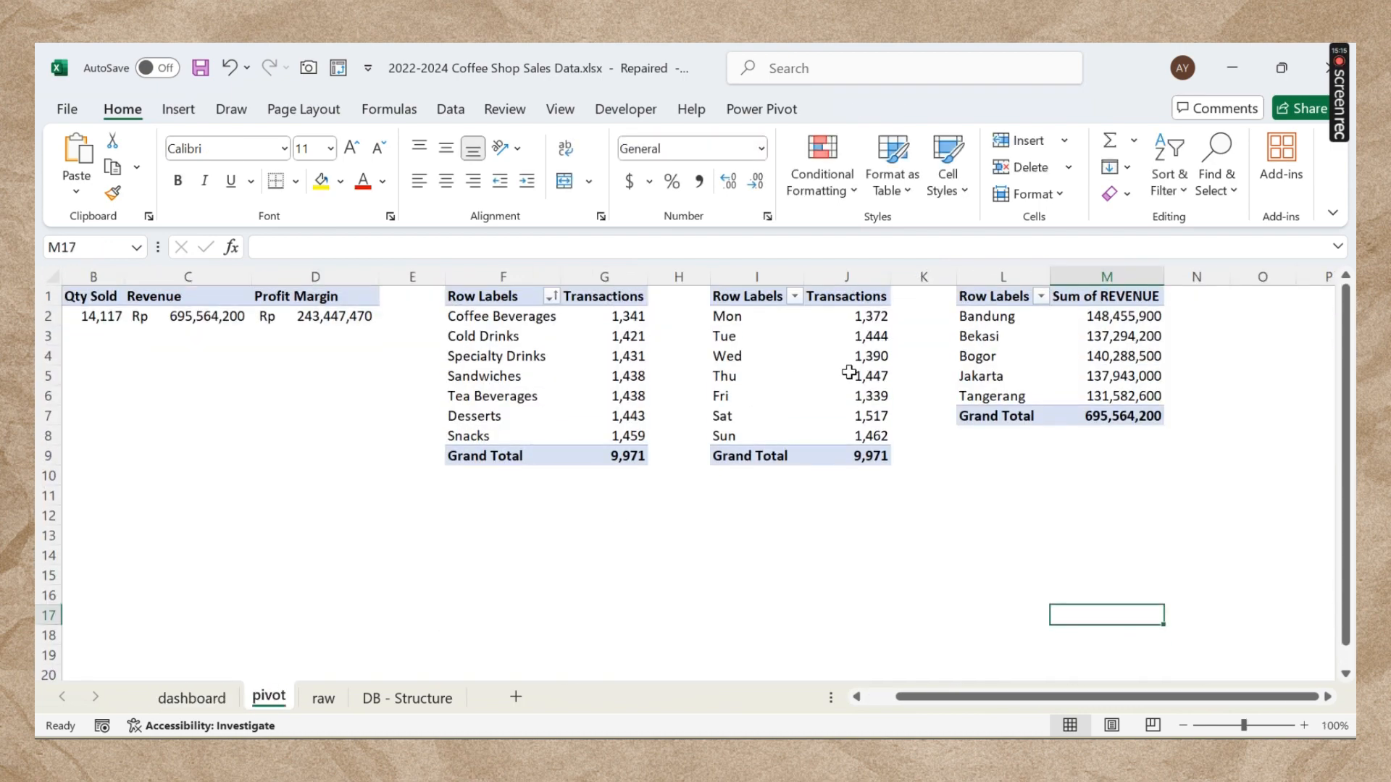
left_click_drag(509, 297, 637, 454)
key("ctrl+c")
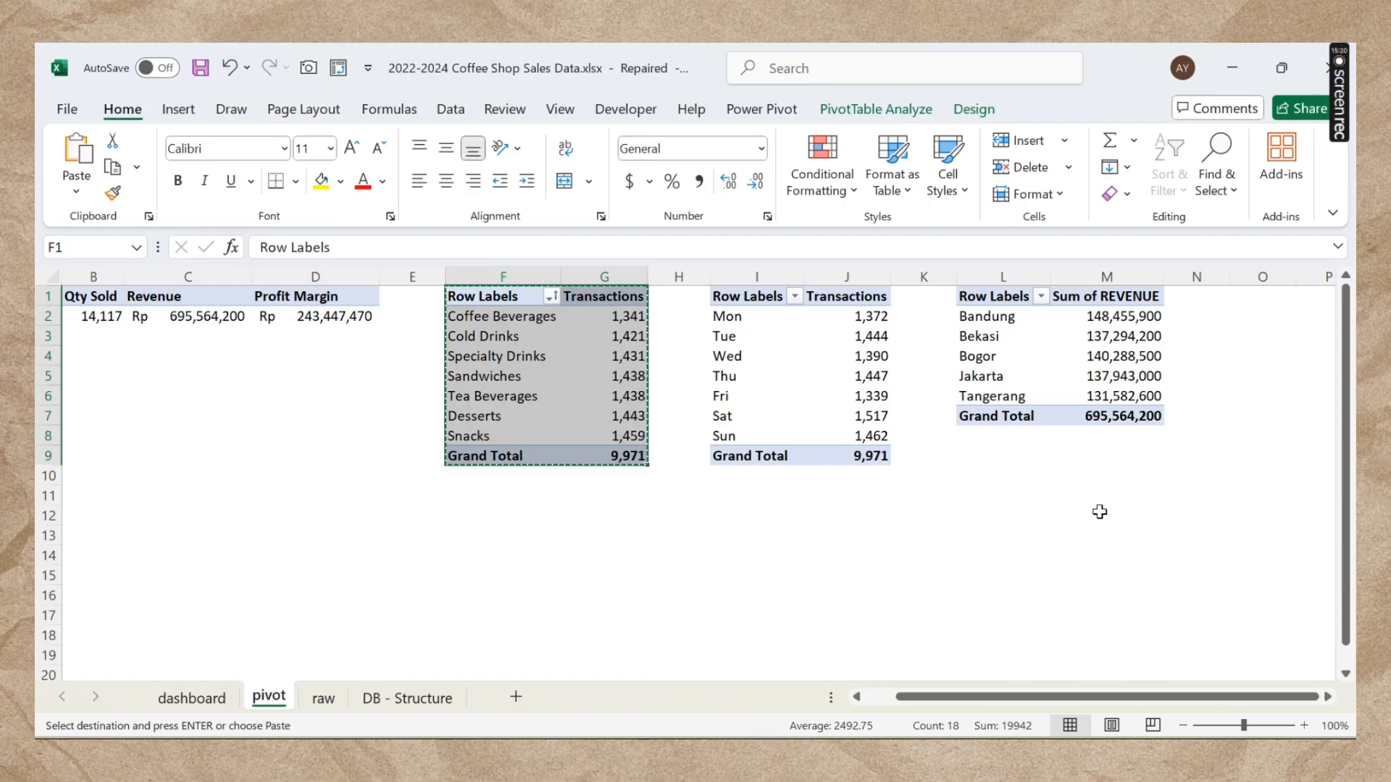
left_click(1325, 697)
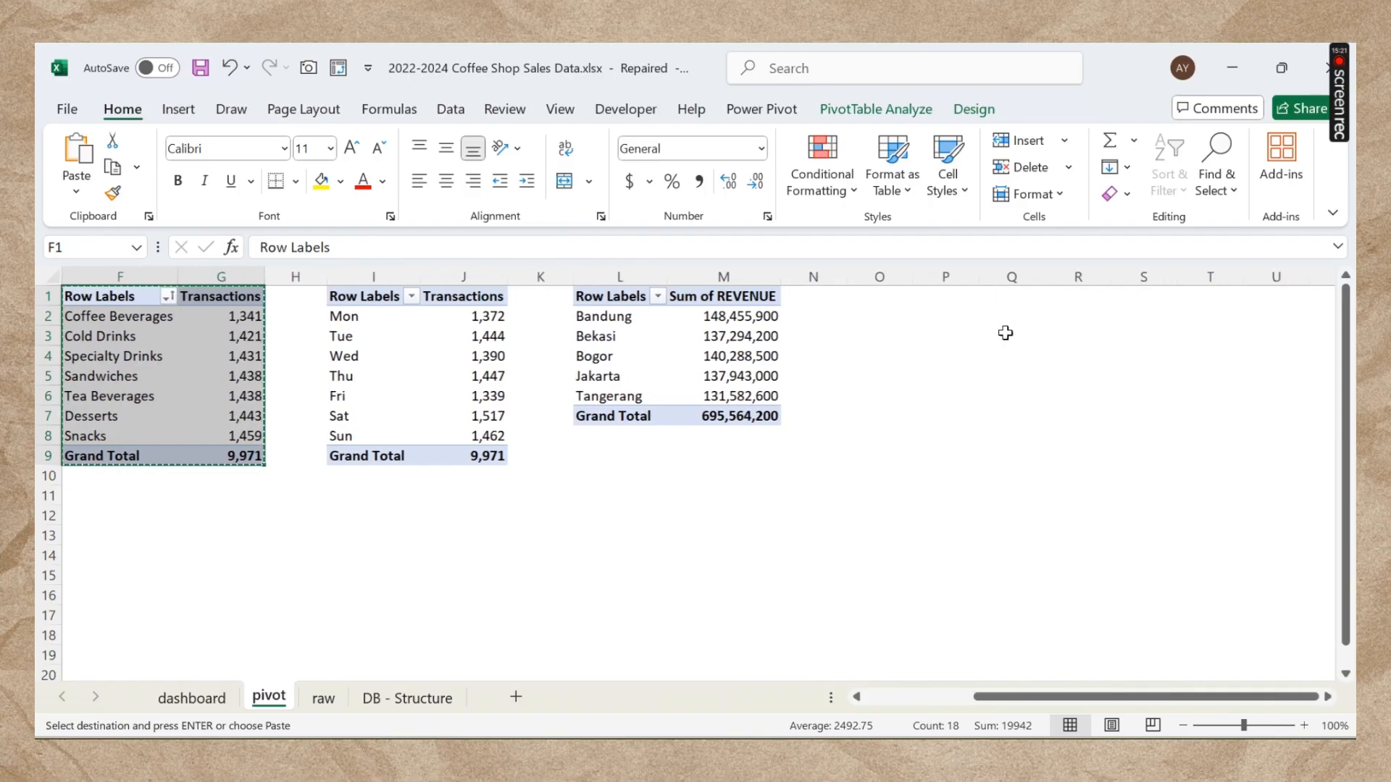
left_click(868, 292)
key("ctrl+v")
Step: Show the field list for the copied pivot table and remove Transactions from its values
left_click(892, 356)
left_click(876, 109)
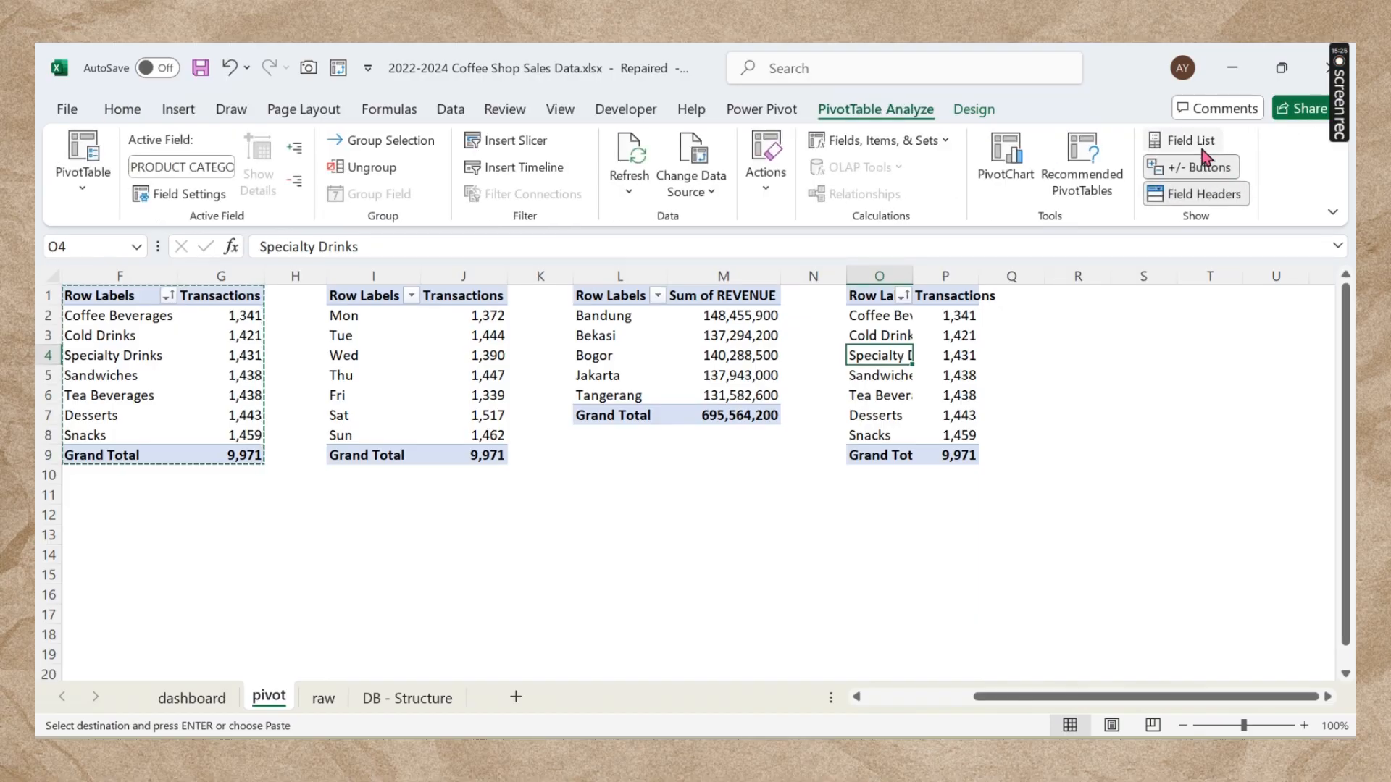
left_click(1188, 140)
left_click_drag(866, 695, 881, 696)
left_click(767, 380)
left_click(824, 352)
left_click_drag(1264, 645, 1192, 436)
left_click(761, 373)
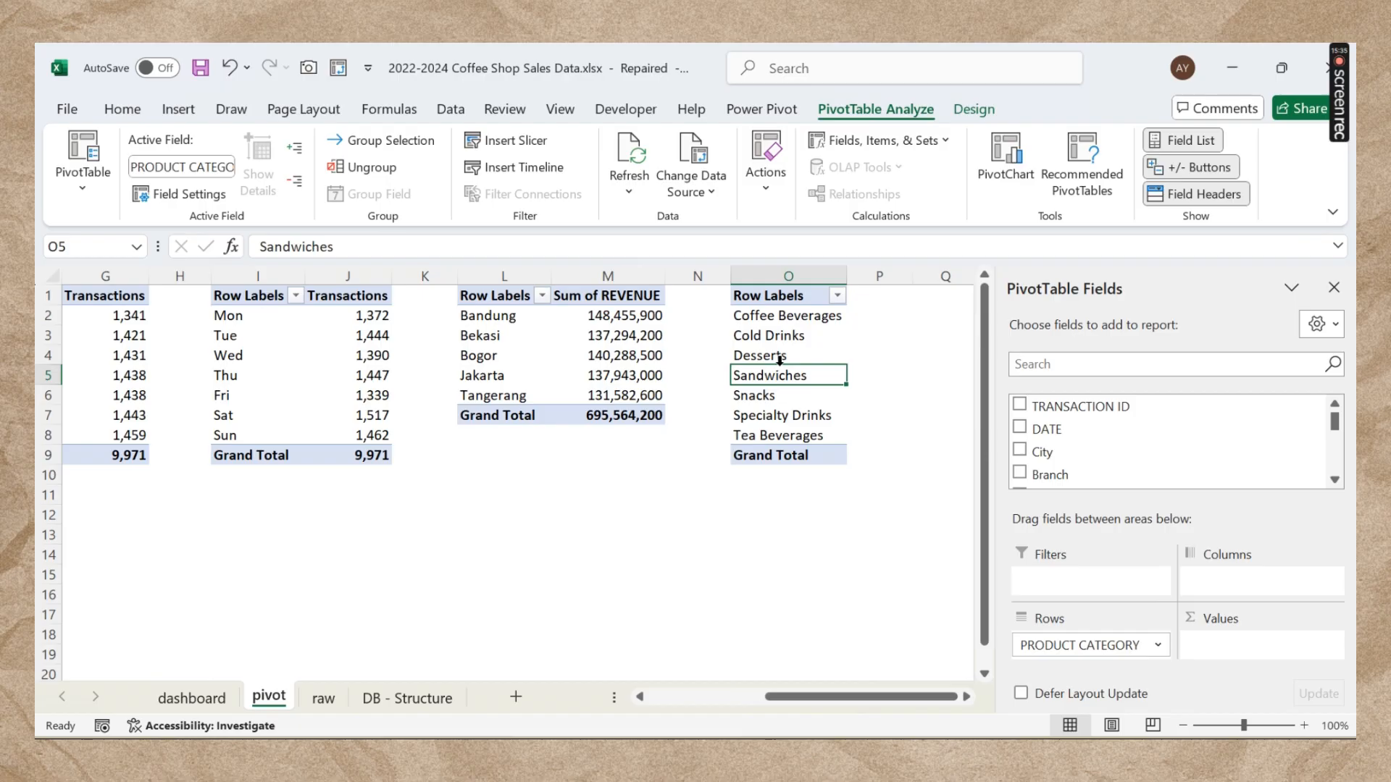
Step: Add REVENUE to the values of the copied product category pivot table and close the field list
scroll(1192, 453, "down", 5)
scroll(1155, 460, "up", 1)
scroll(1155, 460, "up", 1)
left_click(1144, 439)
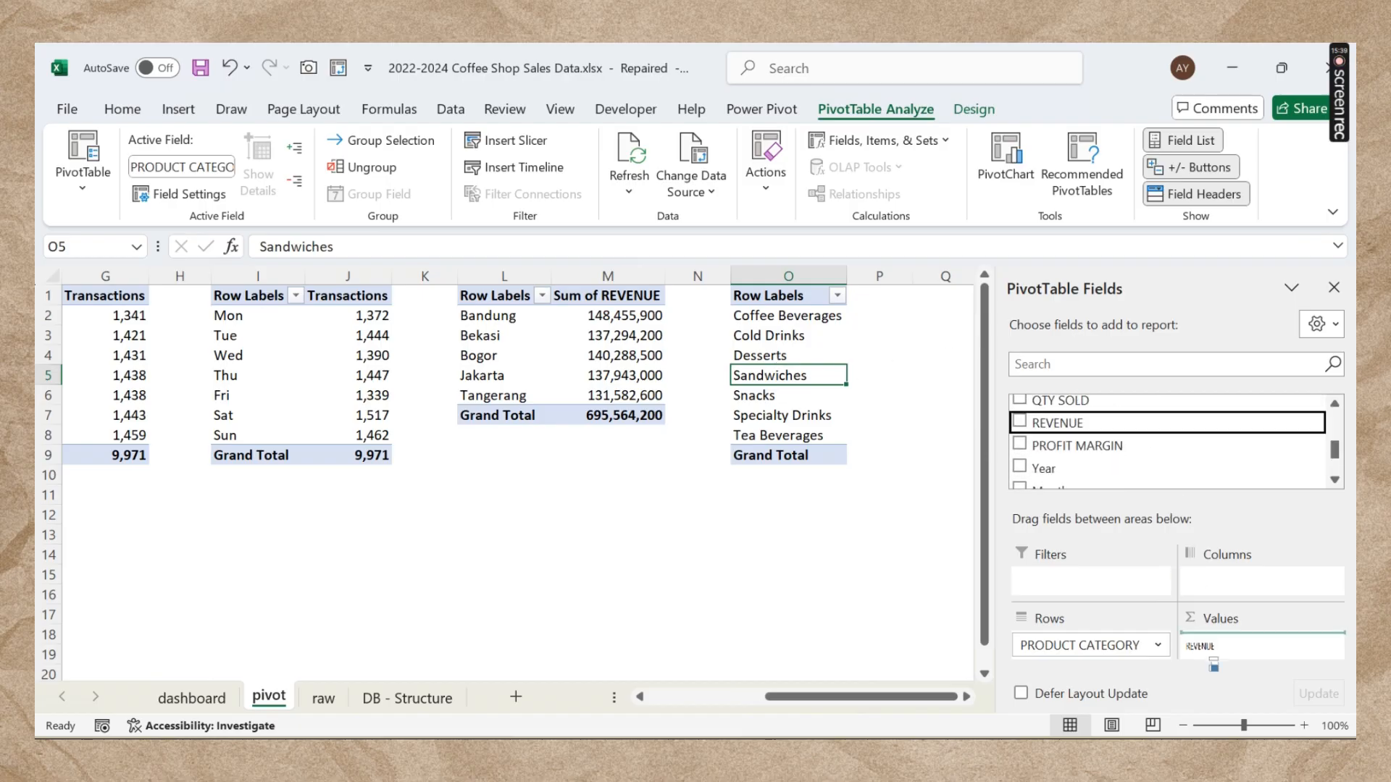
left_click(1333, 287)
Step: Sort the product categories in the copied pivot table by Sum of REVENUE from smallest to largest
left_click(912, 336)
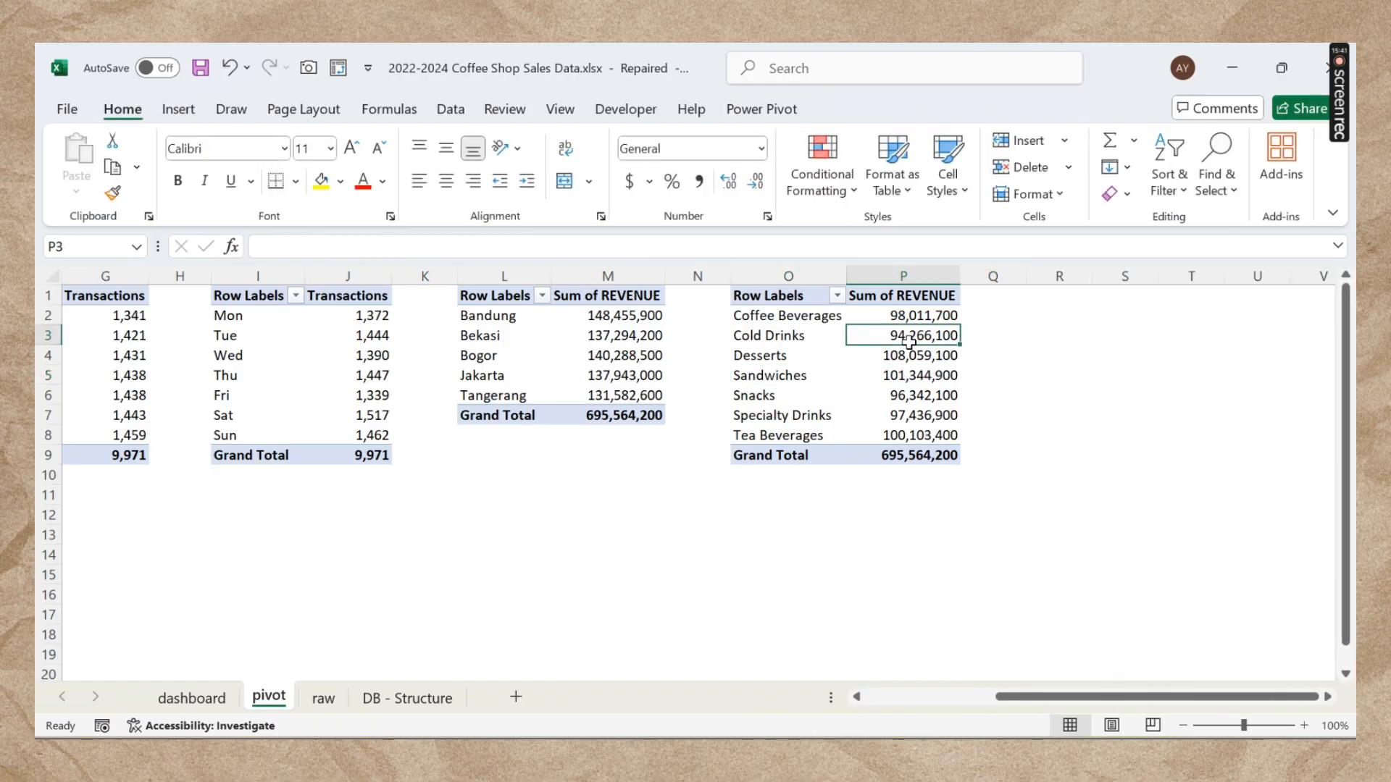
right_click(911, 336)
mouse_move(1050, 497)
left_click(1225, 497)
left_click(1122, 478)
Step: Insert a clustered bar PivotChart of revenue by product category and hide all its field buttons
left_click(918, 391)
left_click(875, 109)
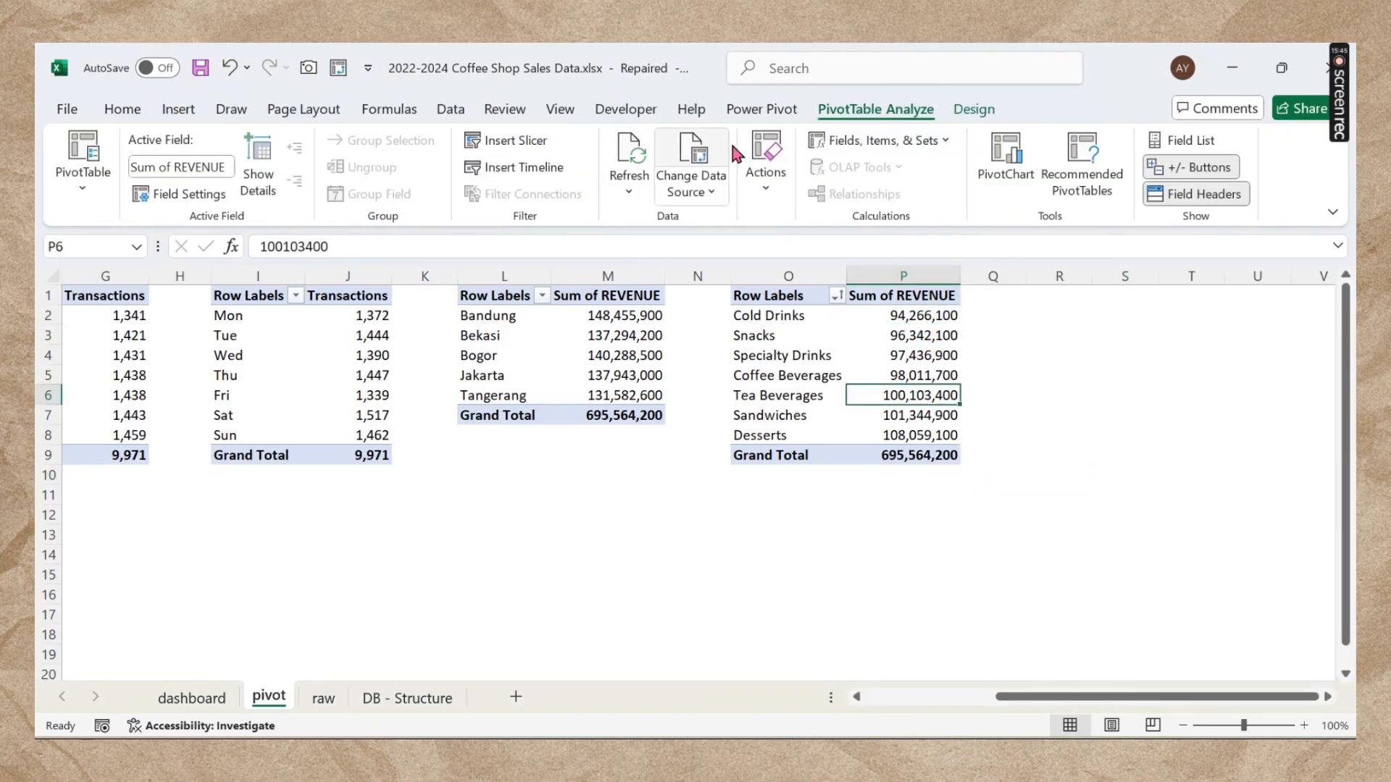
left_click(1012, 150)
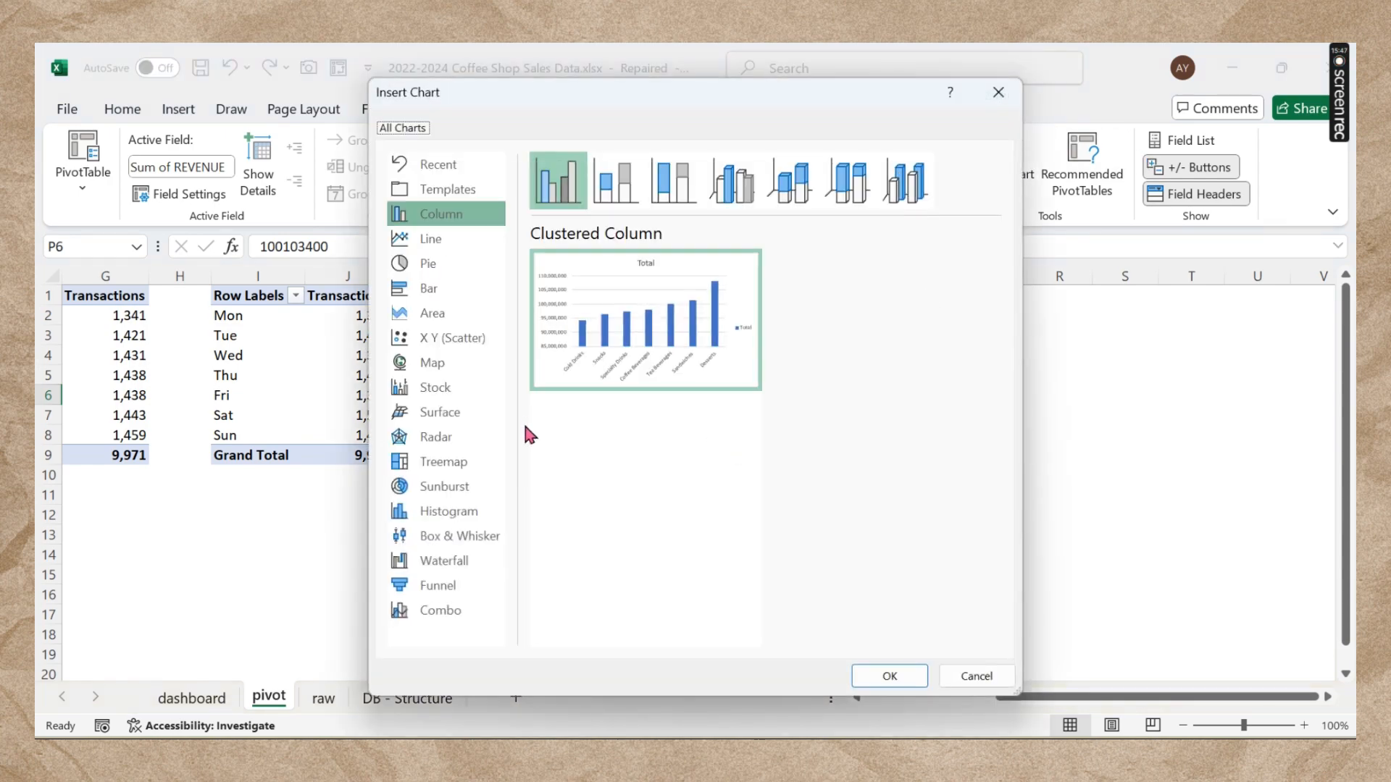
left_click(464, 289)
left_click(889, 675)
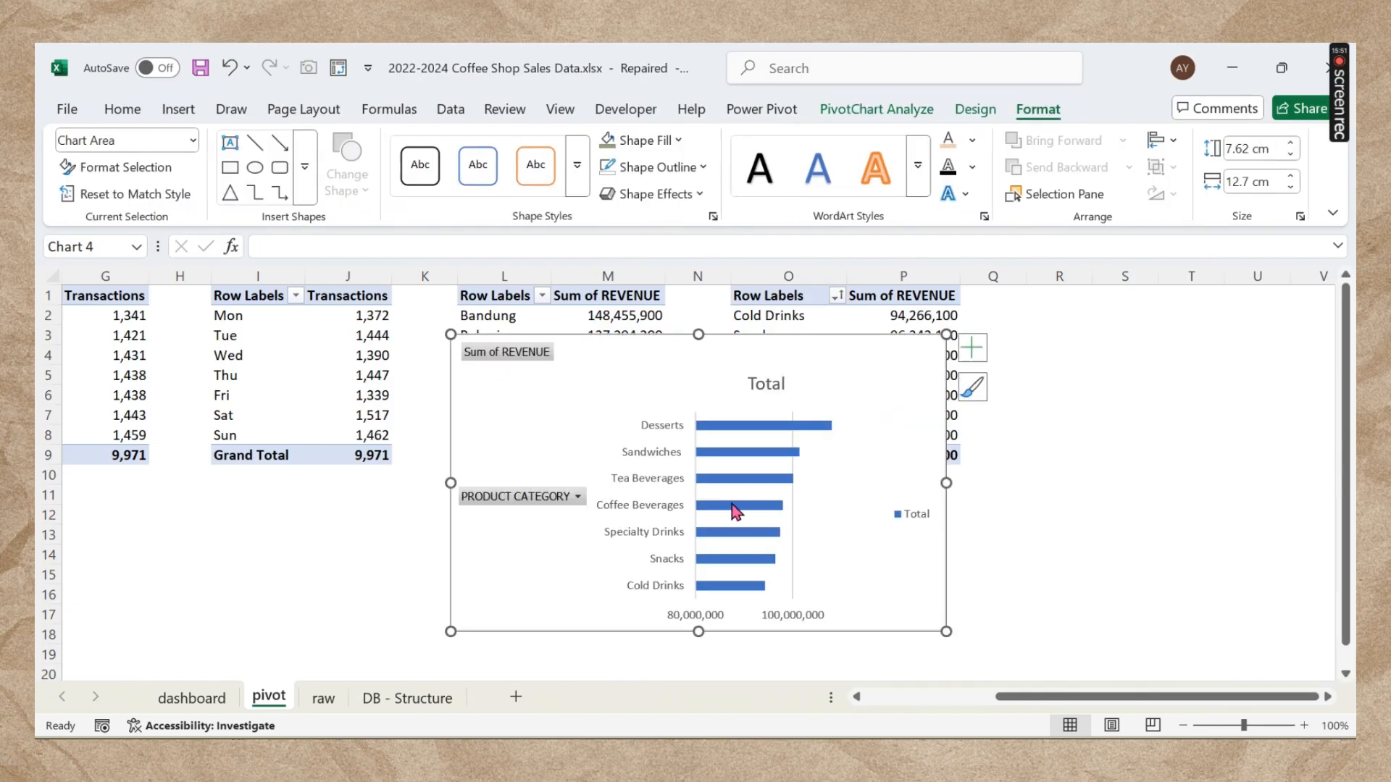
right_click(514, 513)
left_click(544, 439)
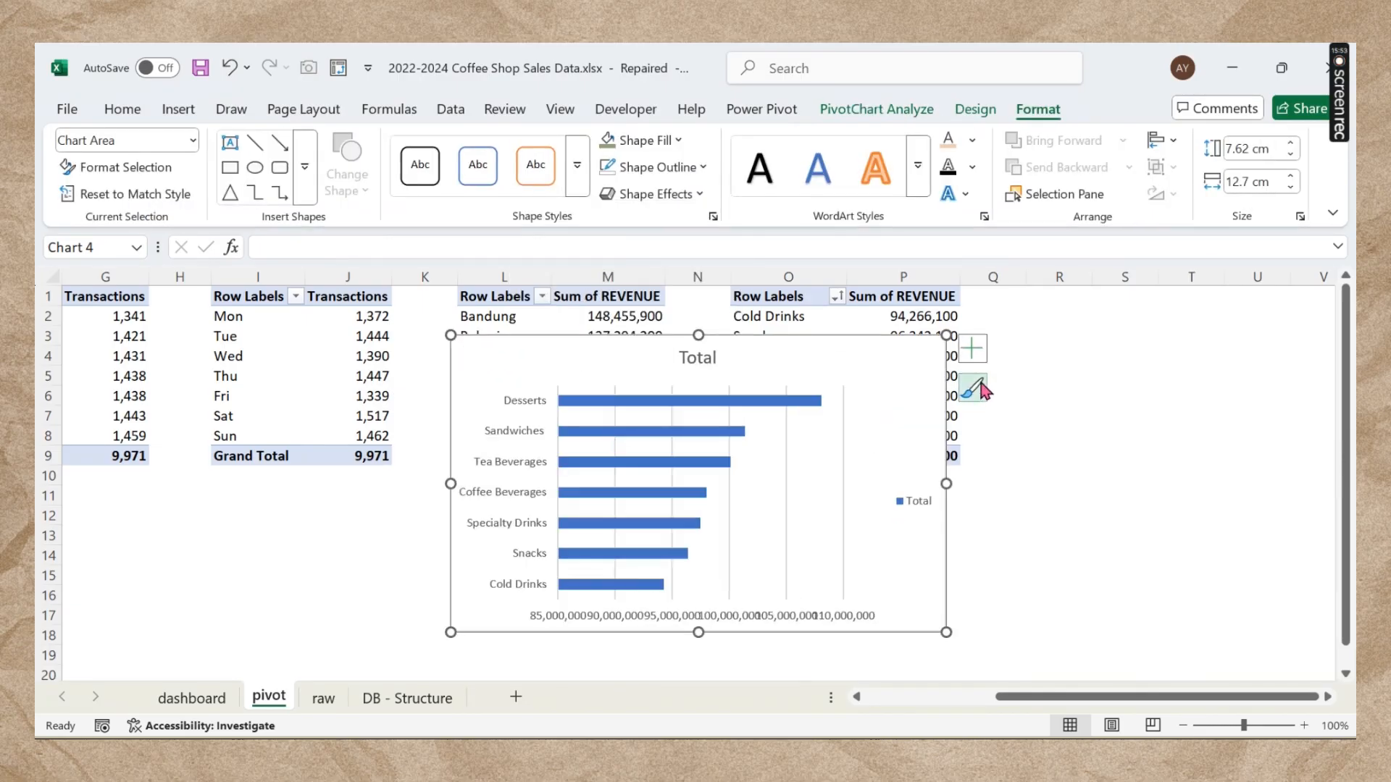
Step: Remove the horizontal axis, legend, gridlines and chart title from the revenue by product category chart
left_click(972, 350)
left_click(1129, 380)
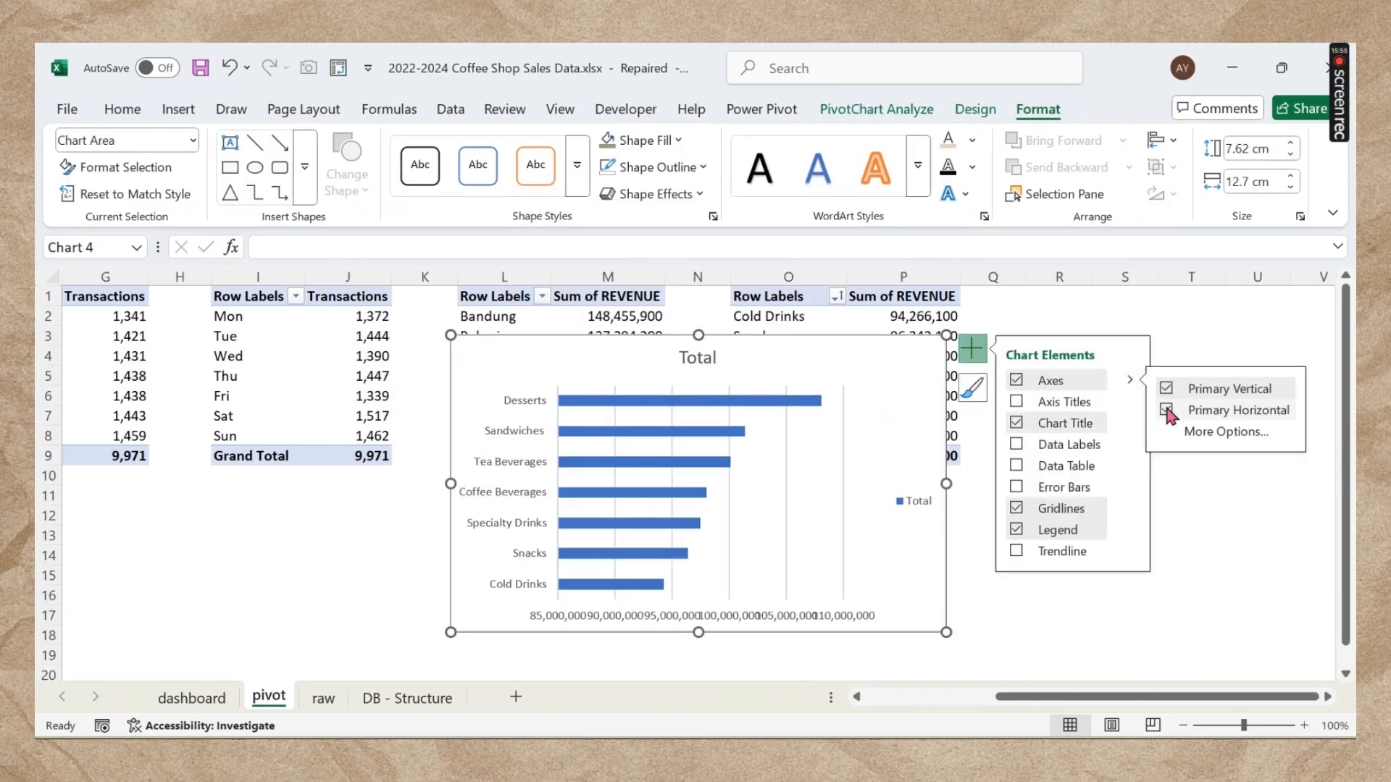
left_click(1166, 409)
left_click(1016, 530)
left_click(1017, 508)
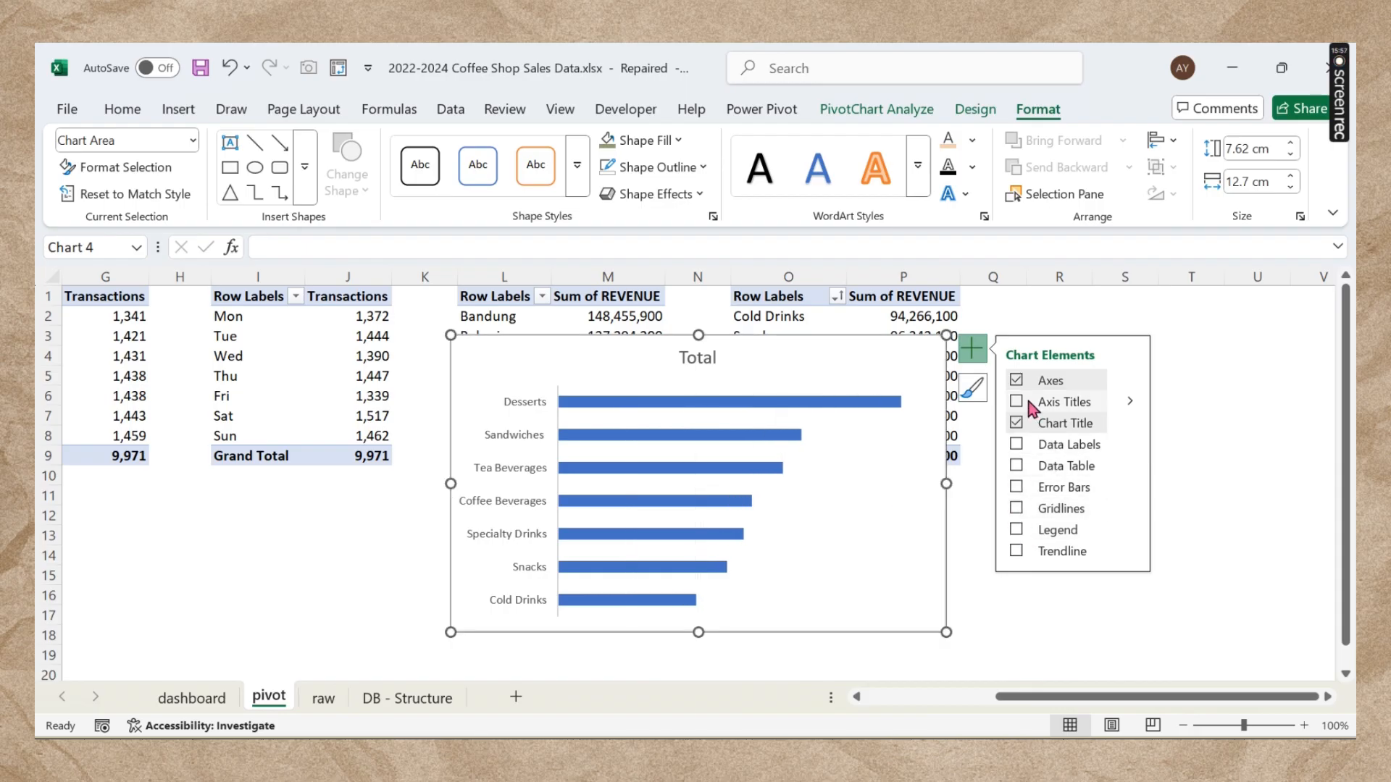
left_click(1017, 423)
Step: Set the bars' gap width to 75% and add centred data labels to the revenue by product category chart
double_click(749, 371)
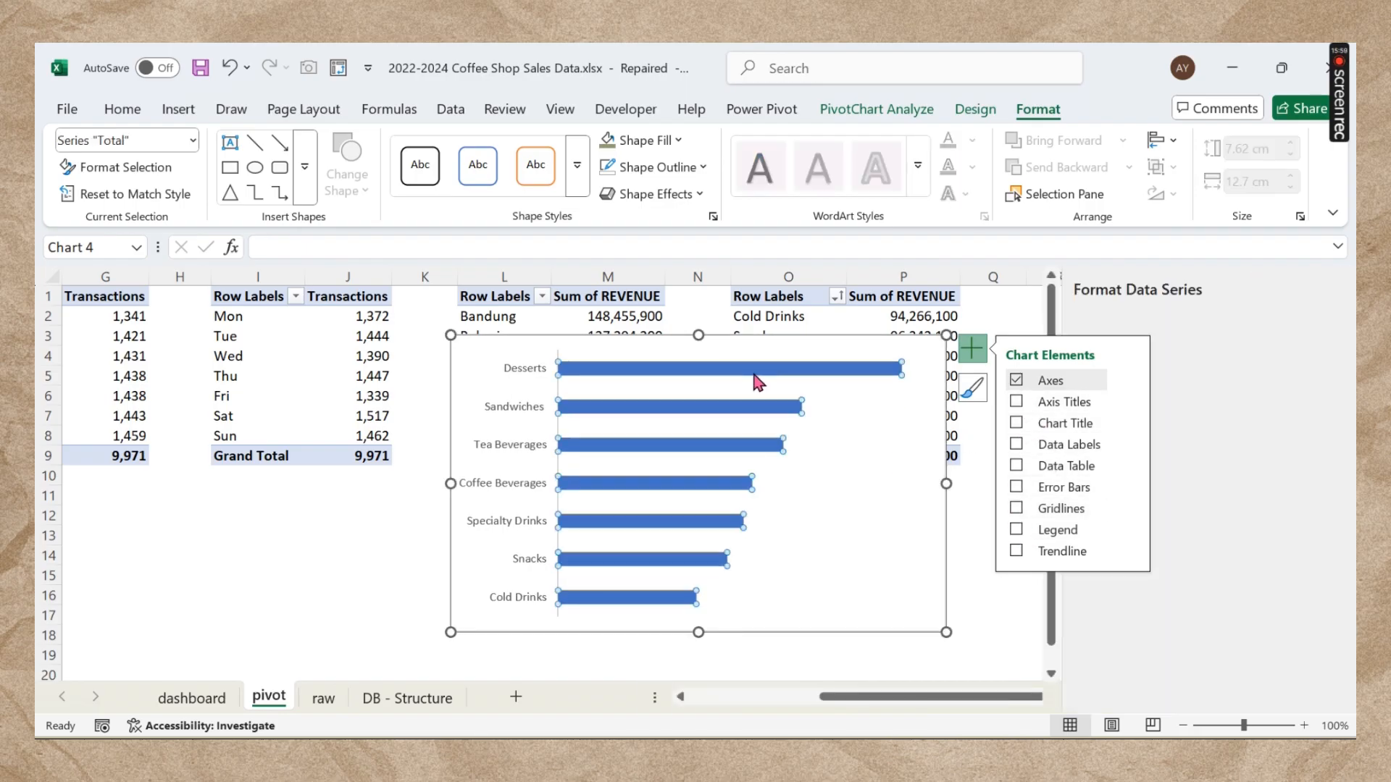
left_click_drag(1267, 562, 1213, 559)
type("7")
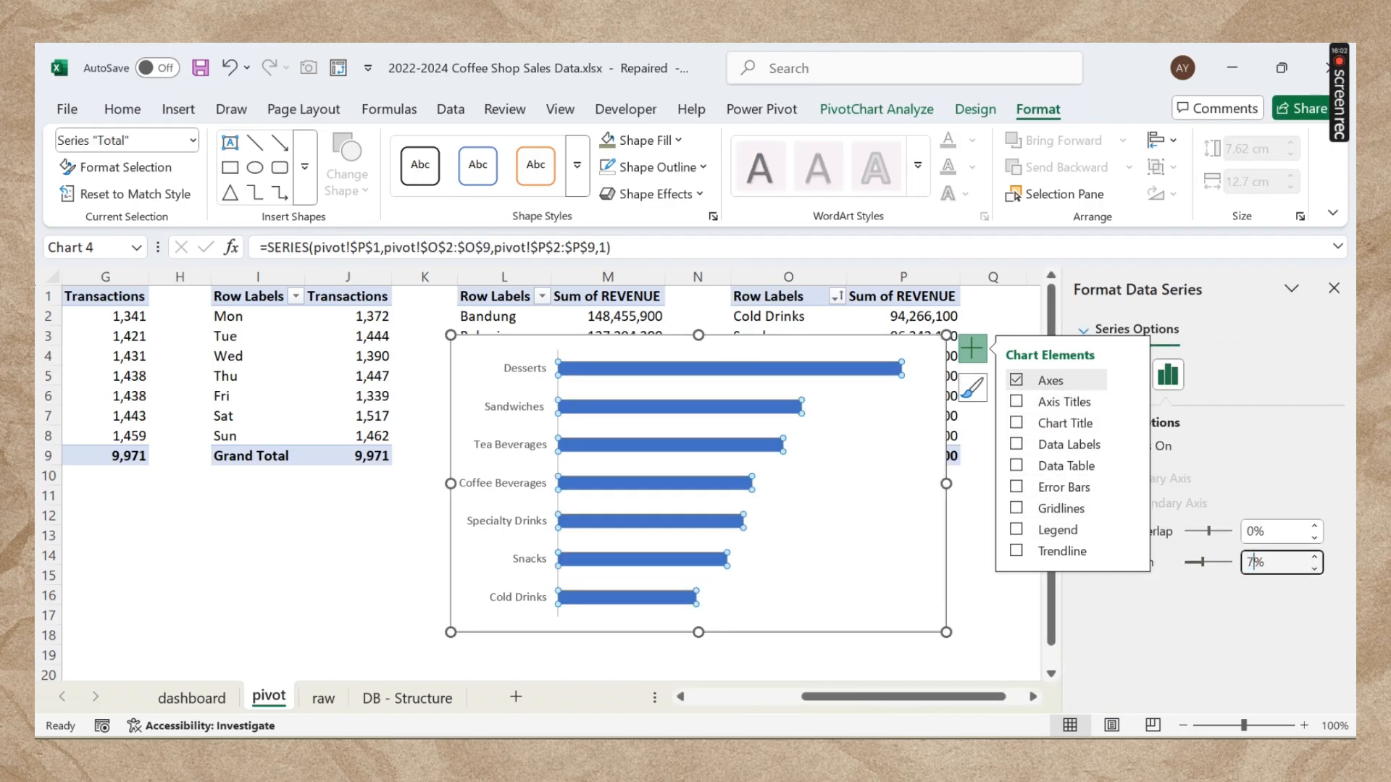
type("5")
key("Return")
left_click(1333, 288)
left_click(1017, 444)
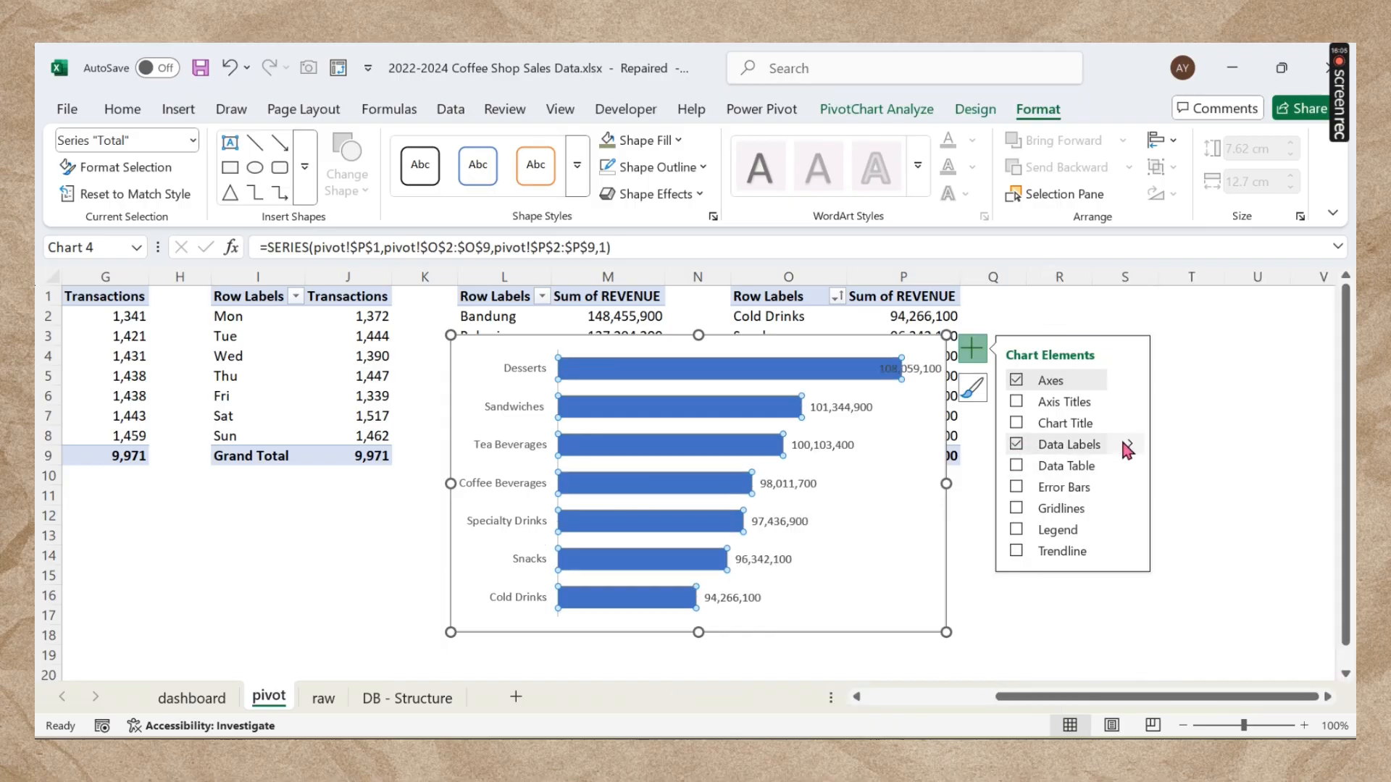
left_click(992, 595)
Step: Give the revenue by product category chart area no fill and no outline
left_click(658, 351)
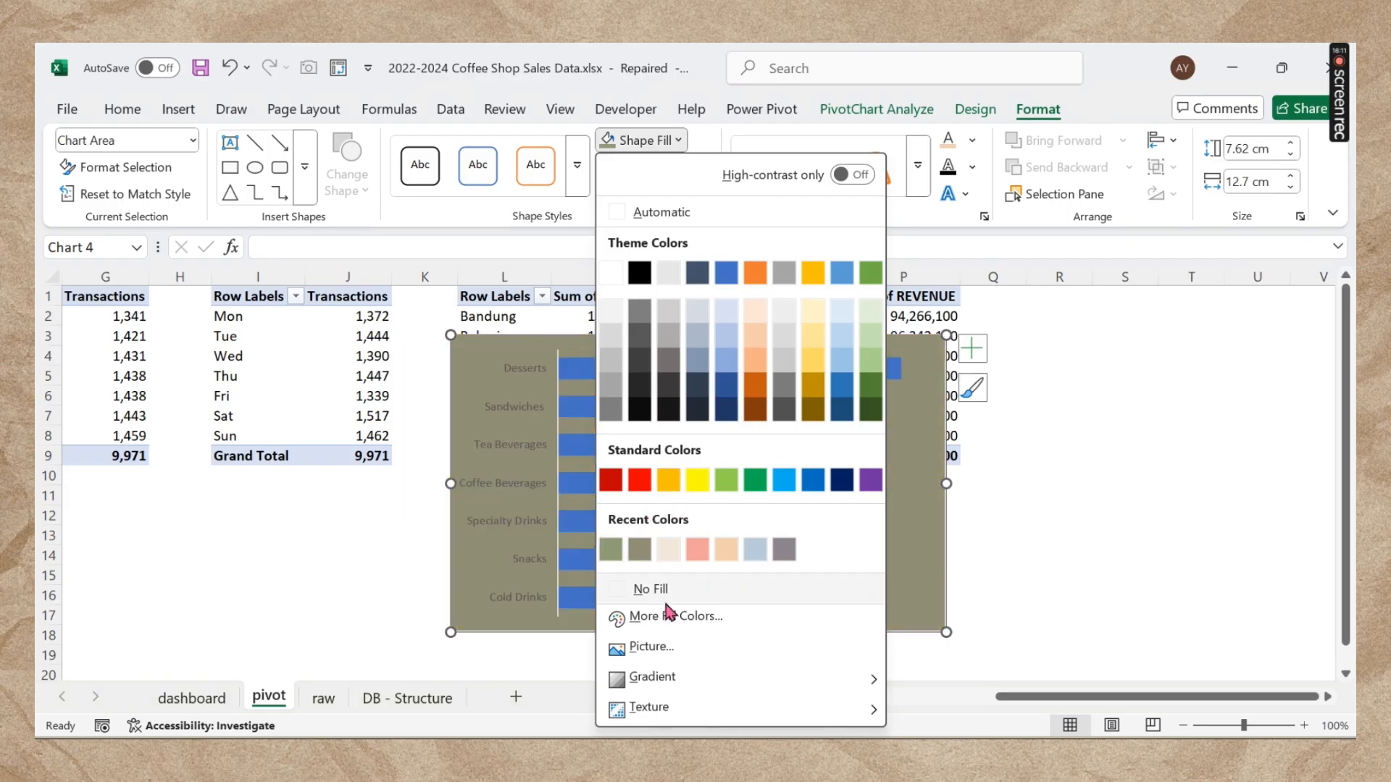
left_click(651, 588)
left_click(654, 167)
scroll(690, 609, "down", 2)
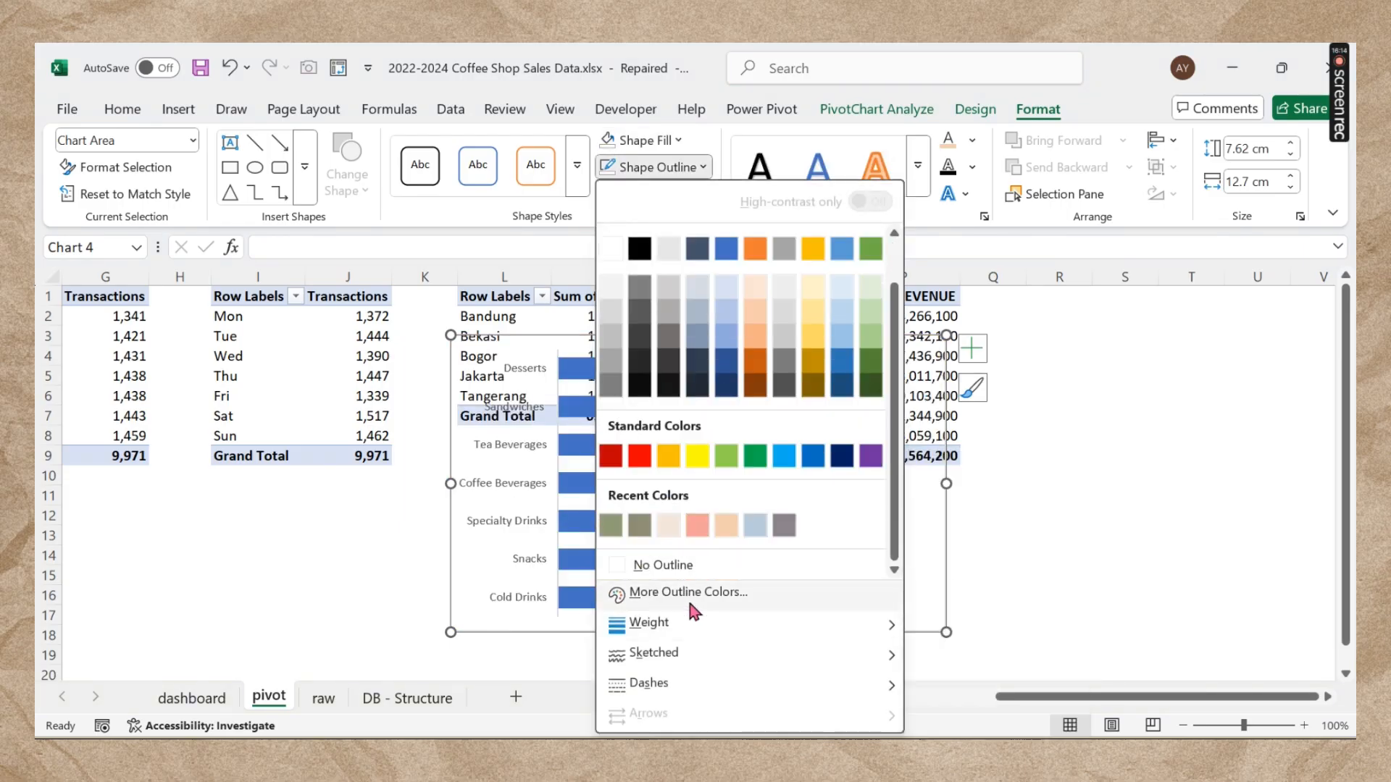
left_click(687, 567)
Step: Fill the revenue bars with the light blue recent colour
left_click(689, 368)
left_click(660, 147)
left_click(756, 548)
Step: Make the data labels on the revenue bars black and bold
left_click(725, 368)
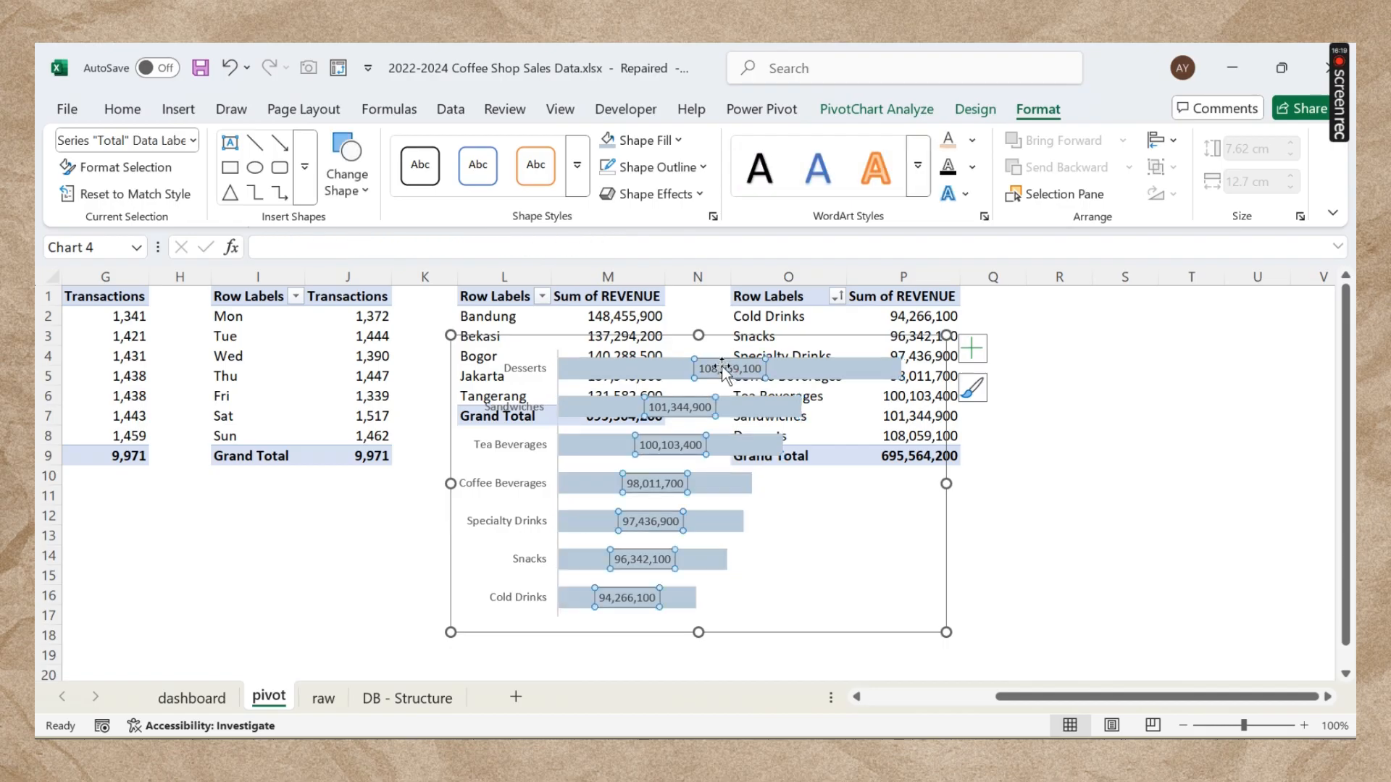
left_click(122, 109)
left_click(363, 181)
left_click(178, 181)
left_click(846, 543)
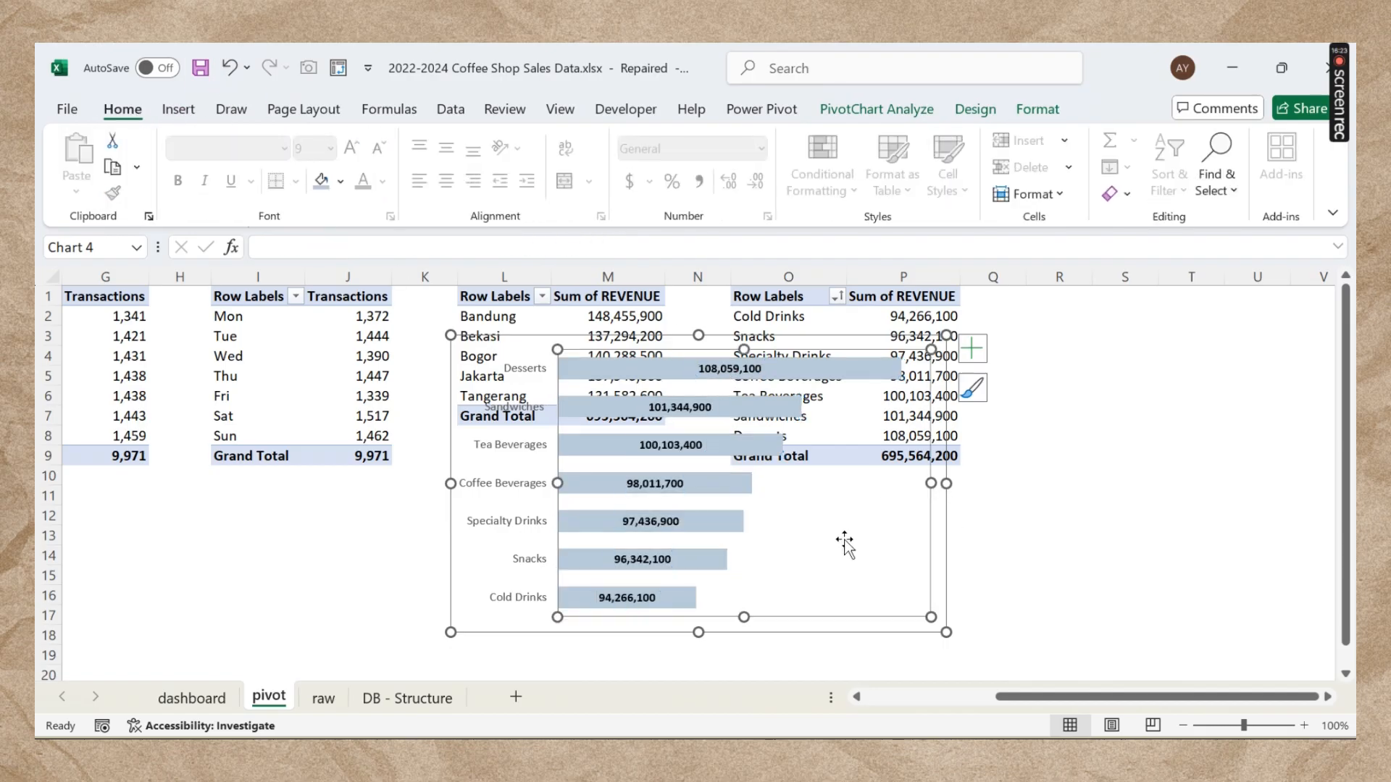
Step: Move the revenue chart to the dashboard sheet's Revenue by Category panel and lower its upper edge
key("ctrl+x")
left_click(191, 697)
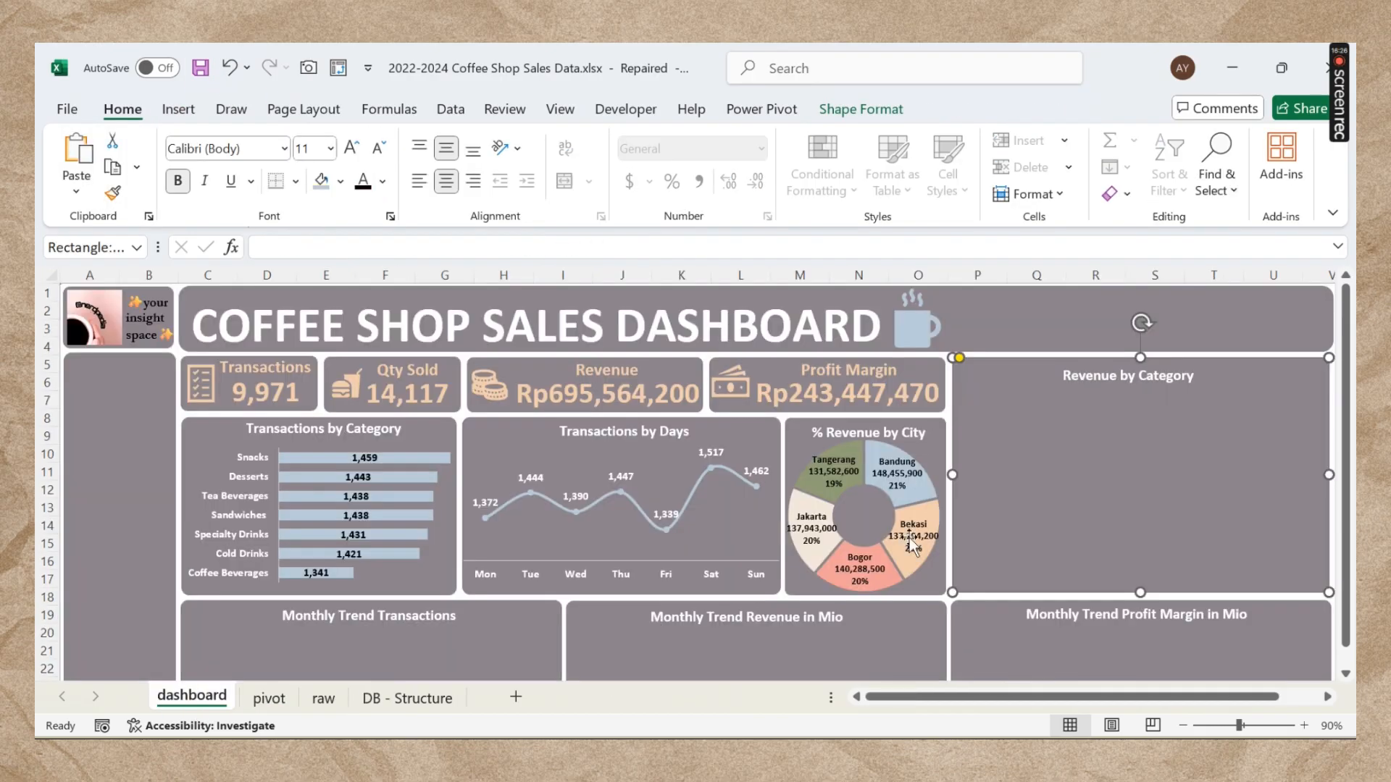
key("ctrl+v")
left_click_drag(1182, 357, 1182, 370)
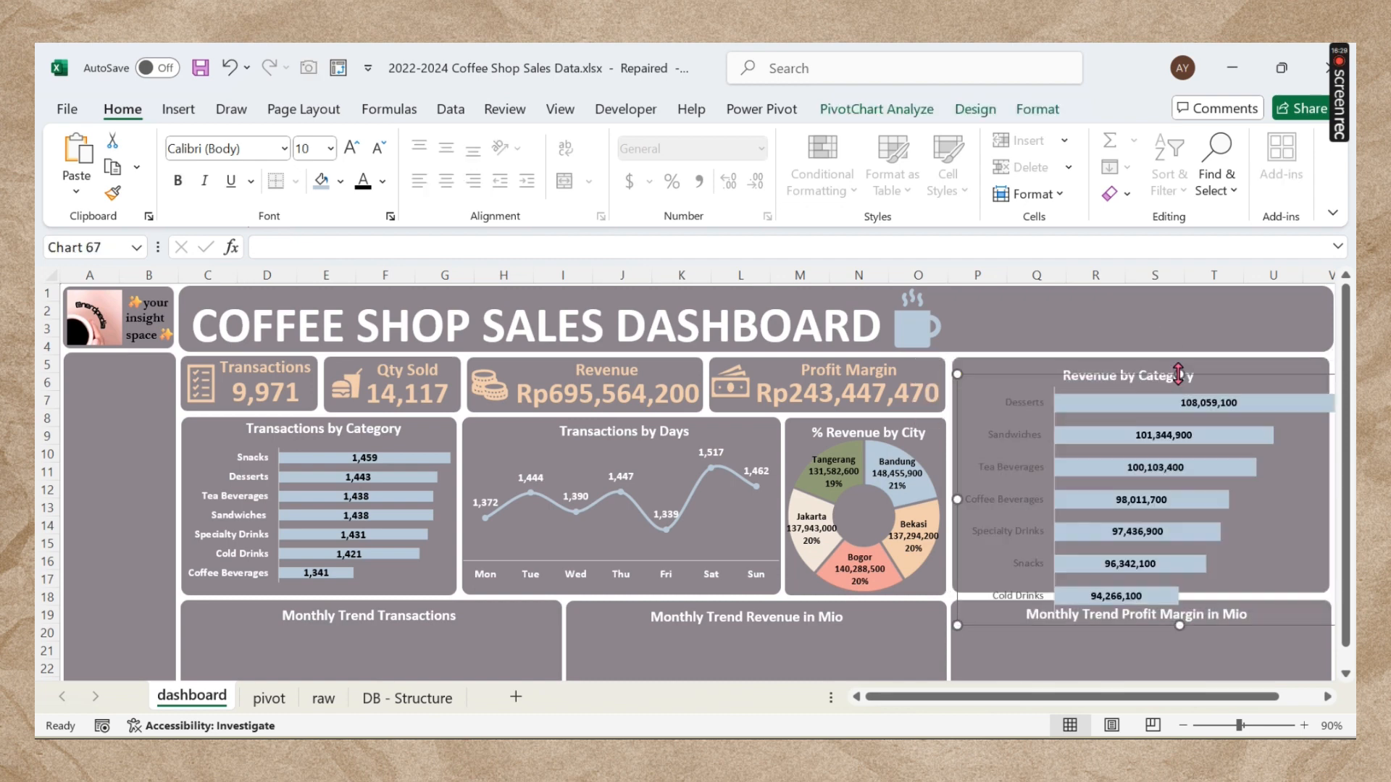
Step: Make the category axis labels of the Revenue by Category chart white and bold
left_click(997, 476)
left_click(1000, 485)
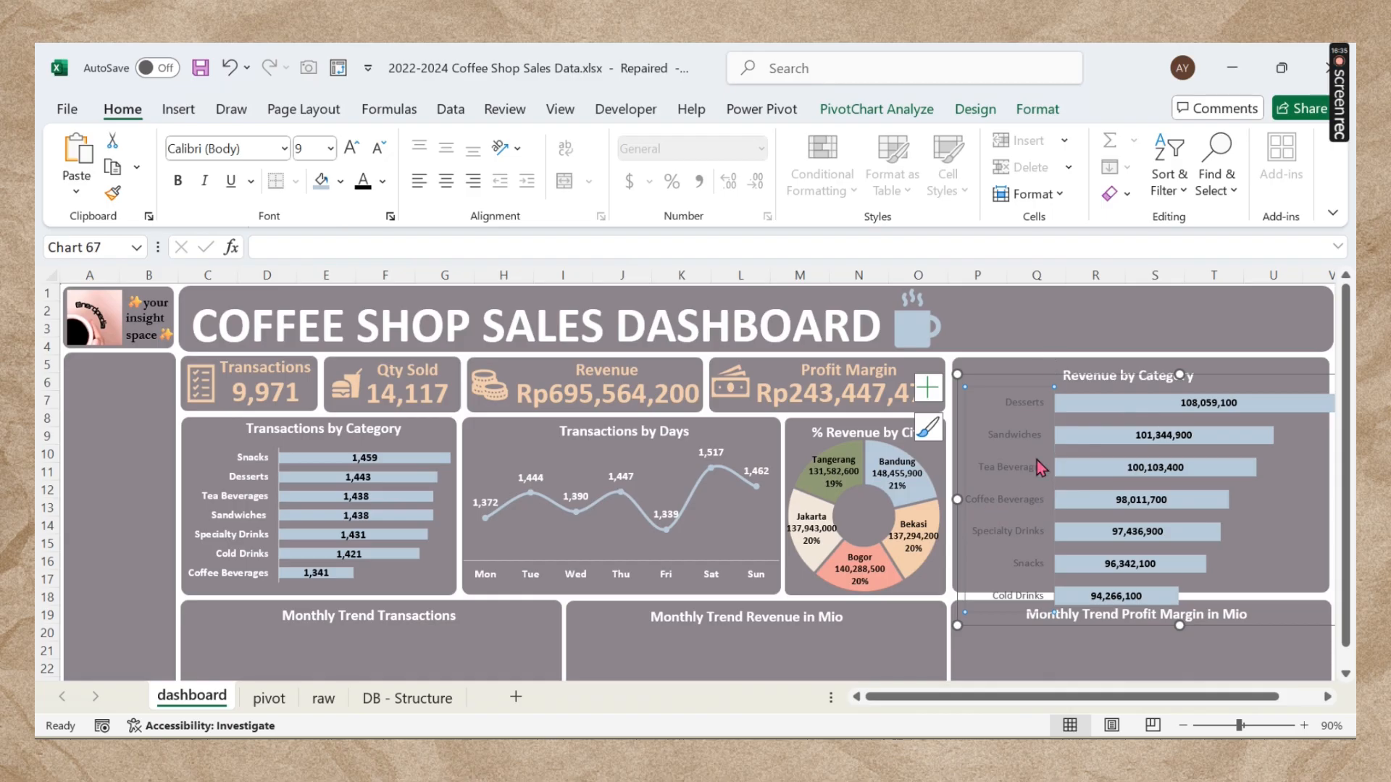
left_click(384, 187)
left_click(367, 314)
left_click(178, 180)
Step: Reduce the height and width of the revenue chart so it fits the Revenue by Category panel
left_click_drag(1122, 696, 1159, 697)
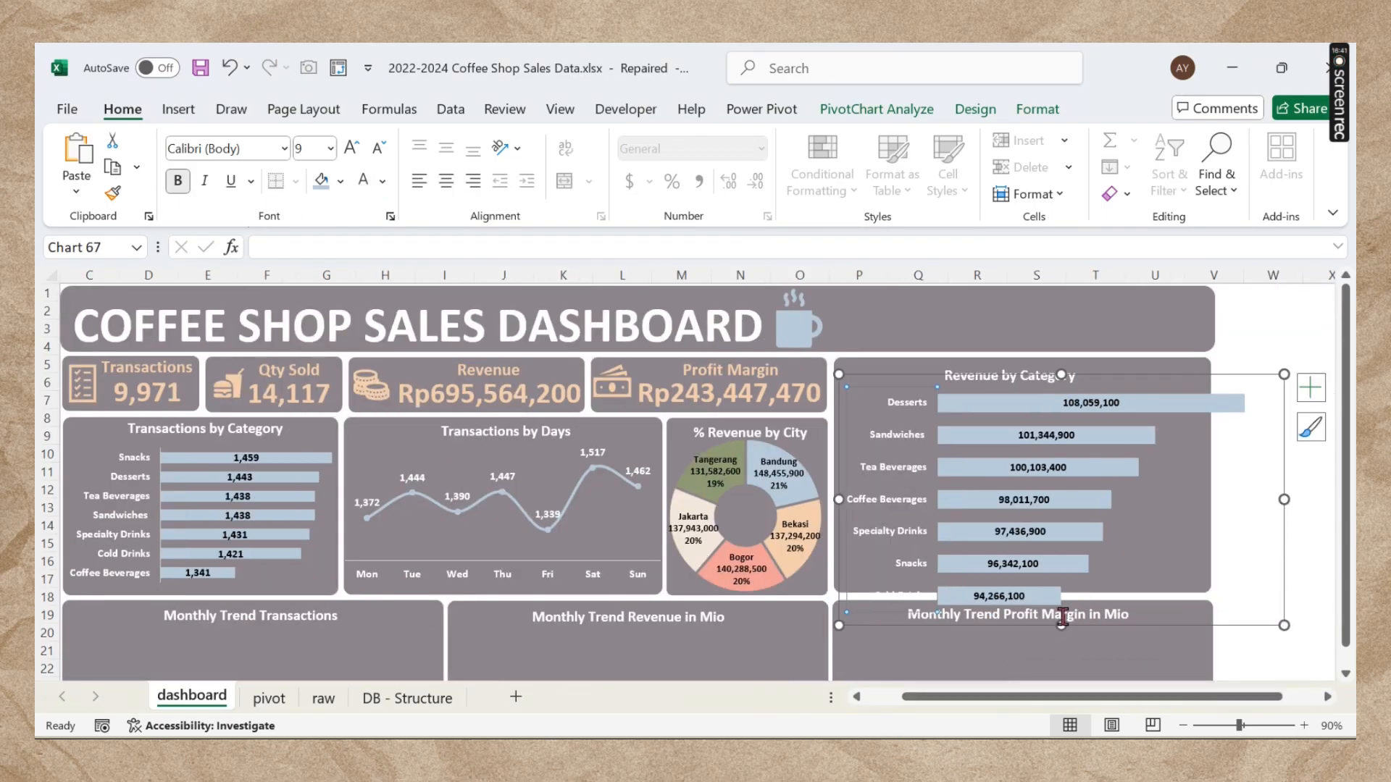
left_click_drag(1062, 624, 1061, 590)
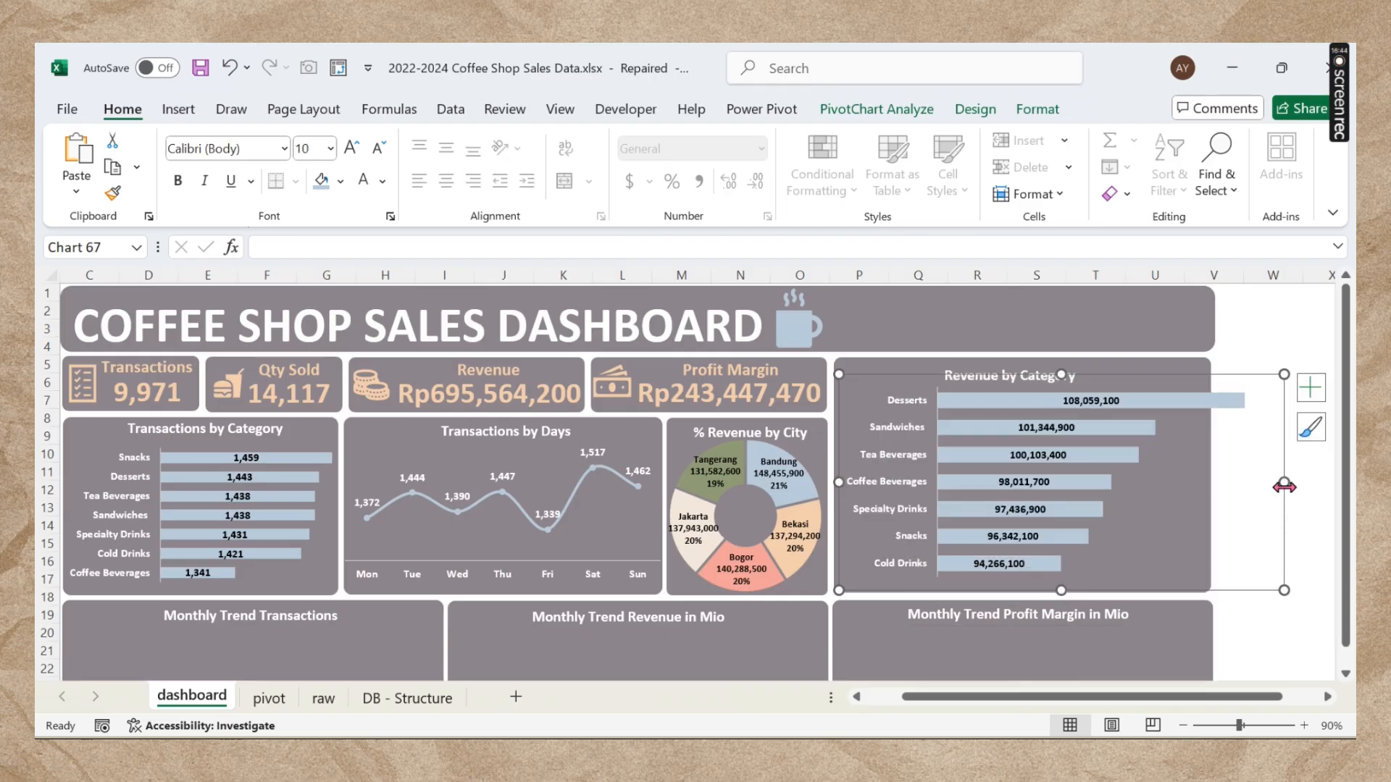
left_click_drag(1234, 483, 1212, 481)
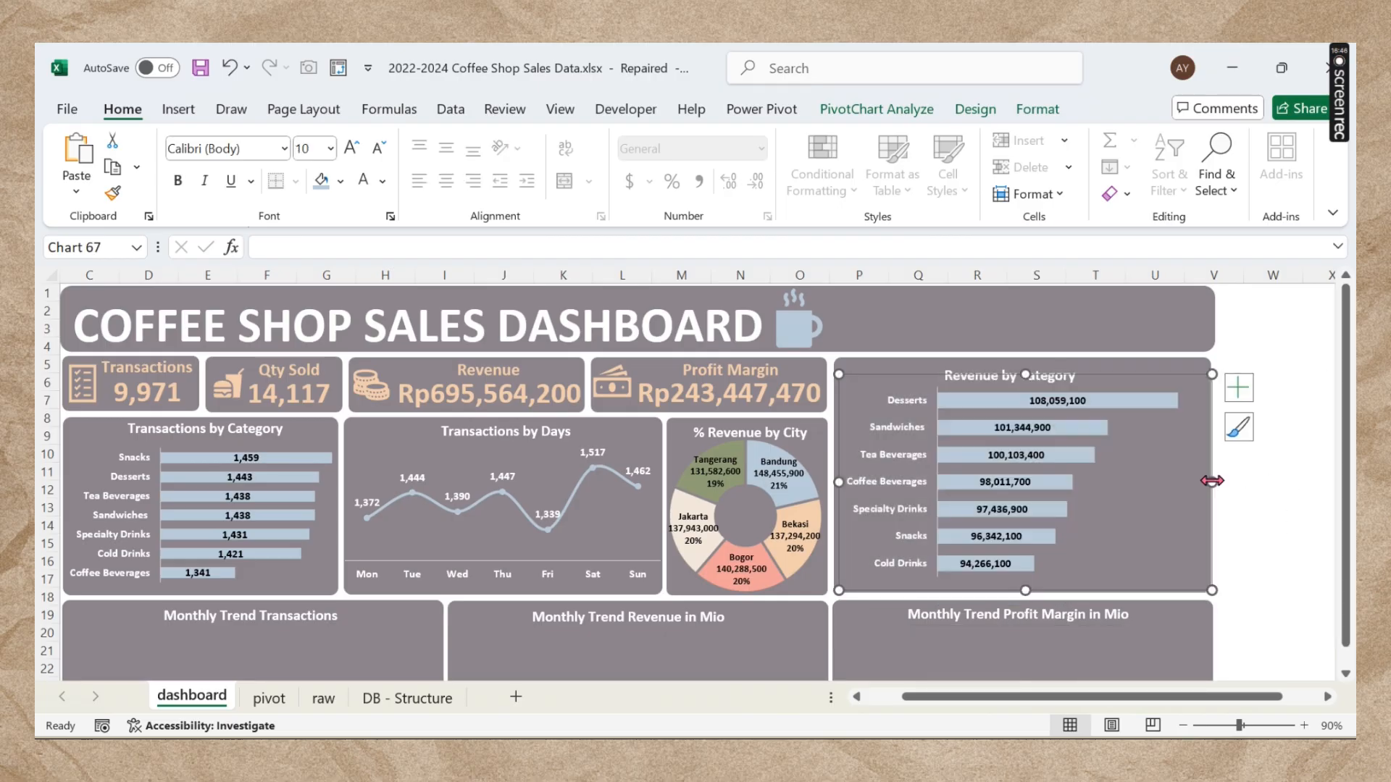
left_click(1089, 366)
left_click(1016, 376)
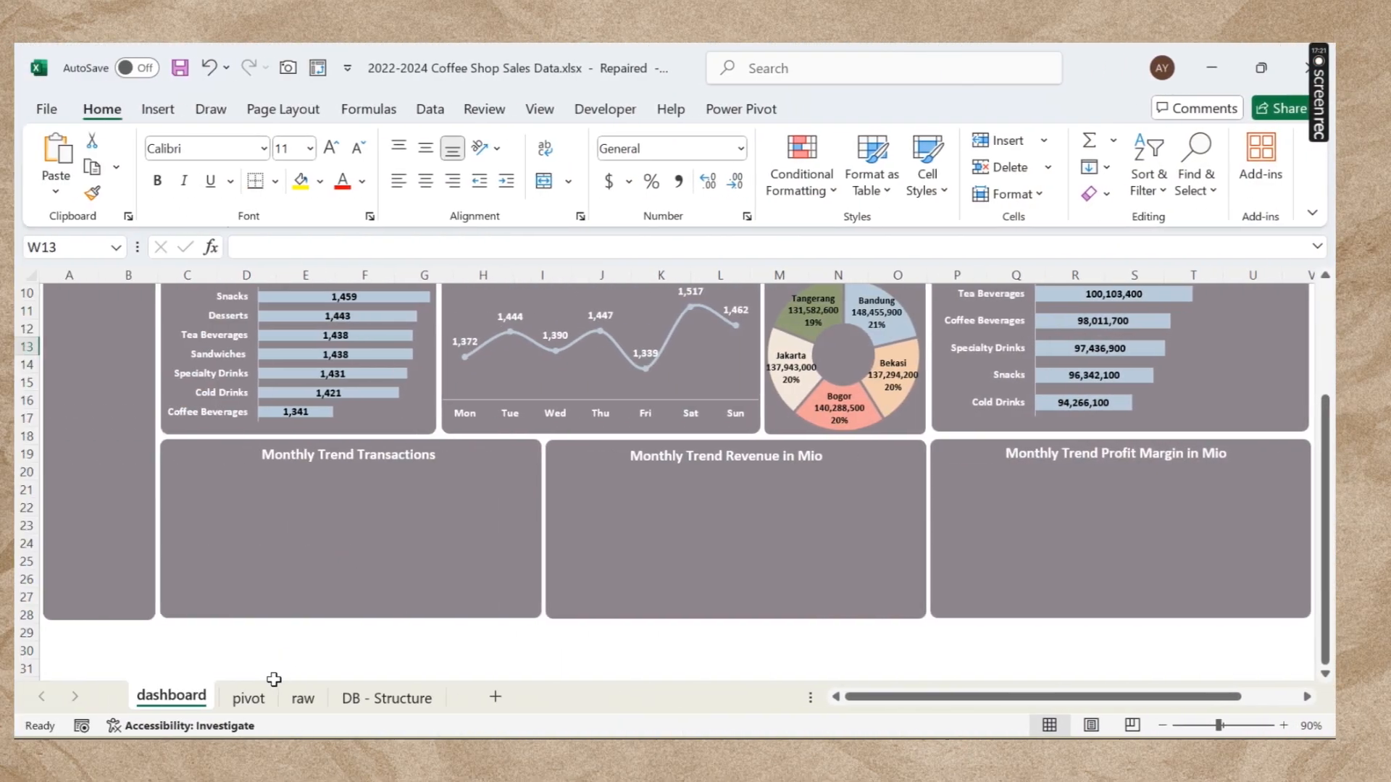
Step: Copy the product category transactions pivot table F1:G9 on the pivot sheet to cell F14
left_click(245, 698)
left_click_drag(1106, 700, 971, 700)
left_click_drag(565, 290, 708, 455)
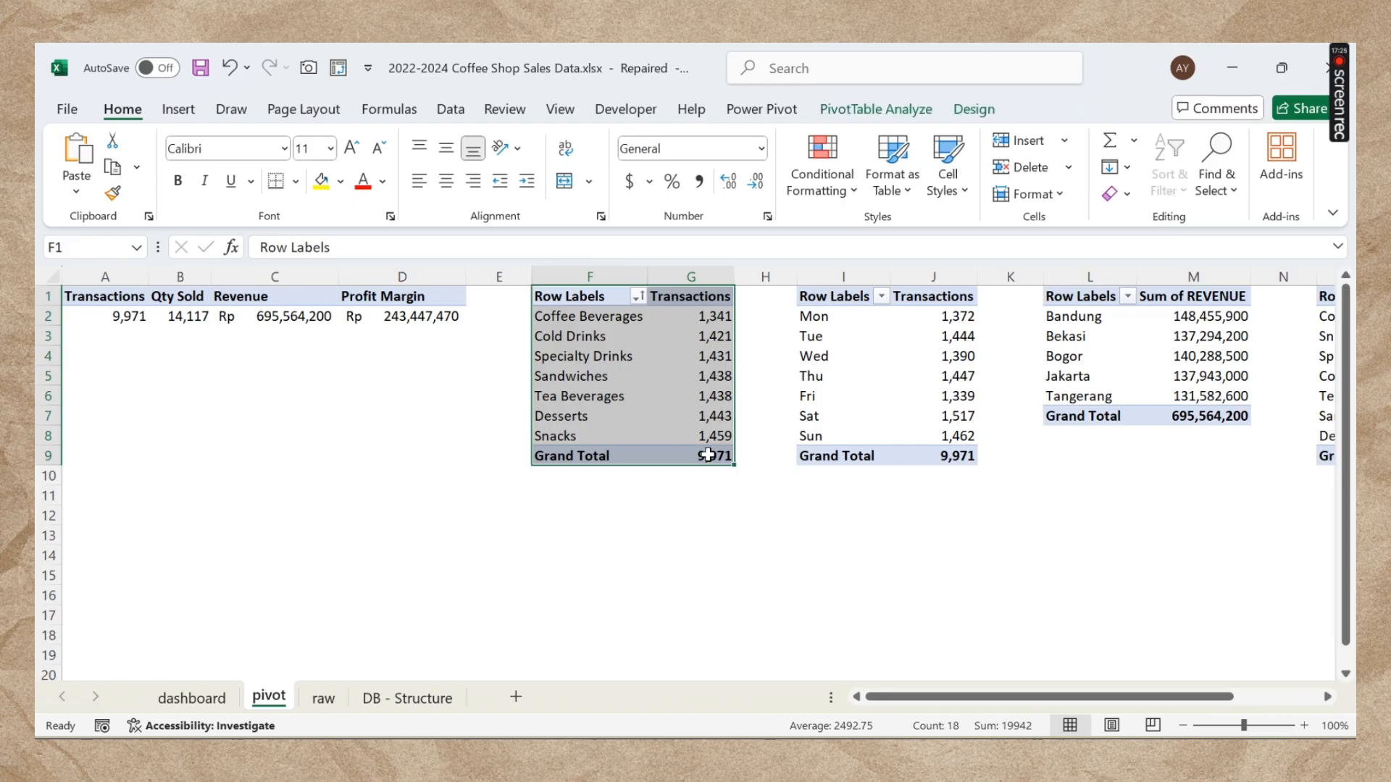
key("ctrl+c")
left_click(575, 534)
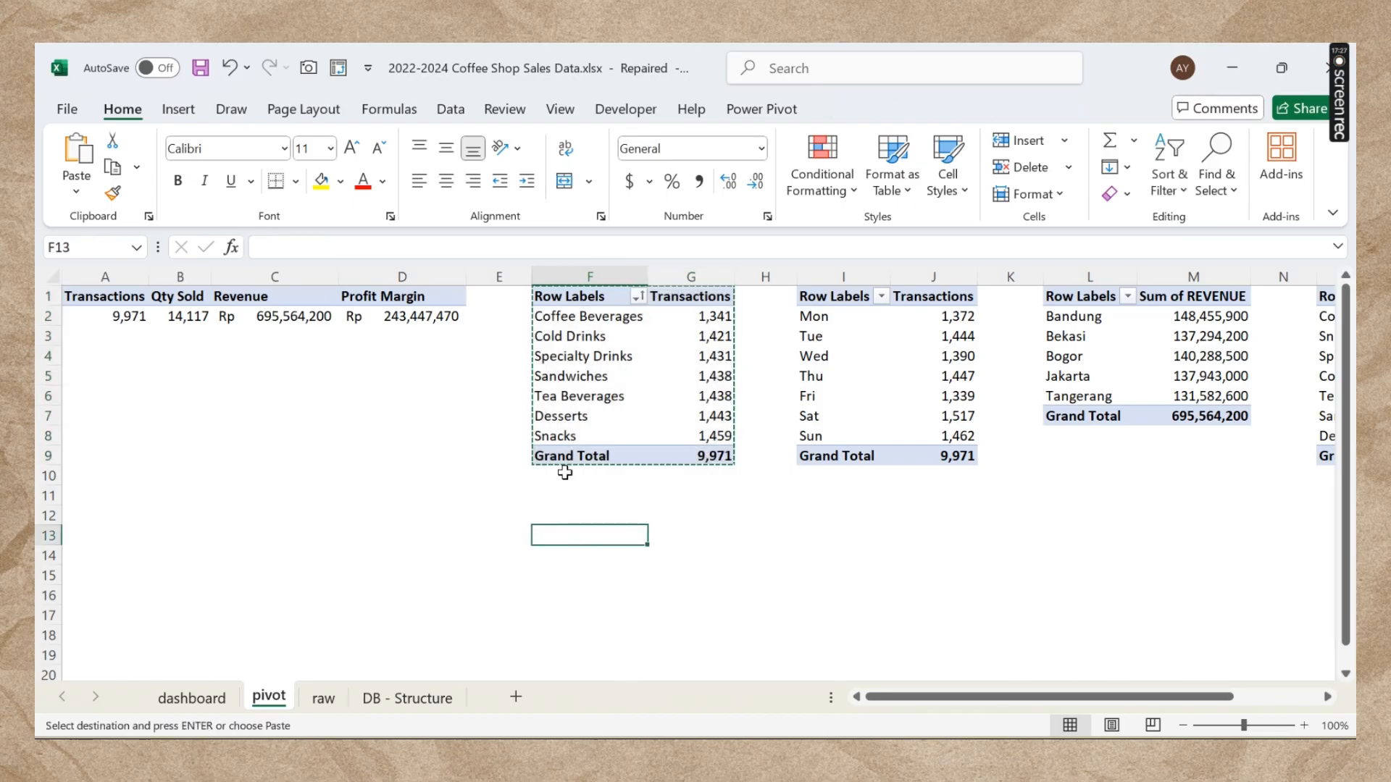
left_click(549, 555)
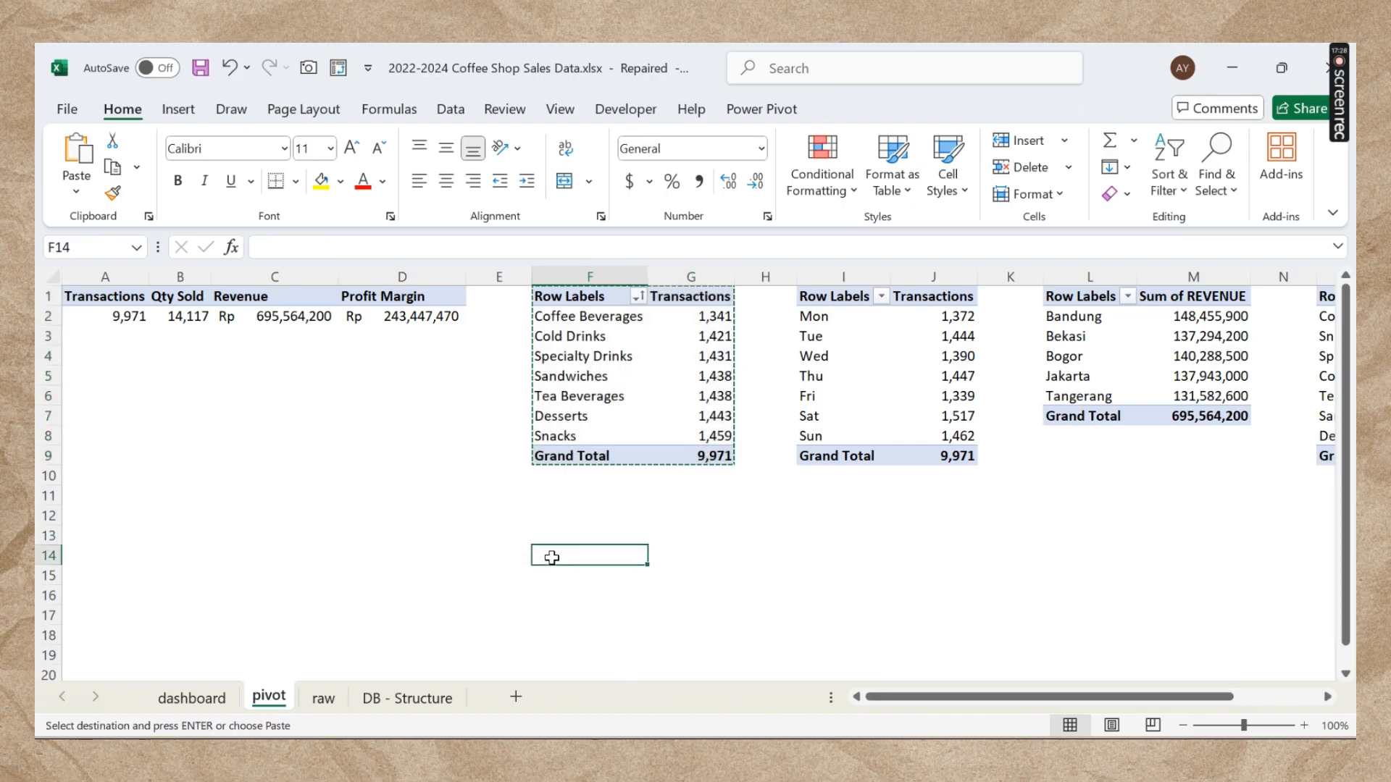
key("ctrl+v")
scroll(652, 552, "down", 3)
Step: Show the field list for the pivot table copied to F14 and remove PRODUCT CATEGORY from its rows
left_click(624, 494)
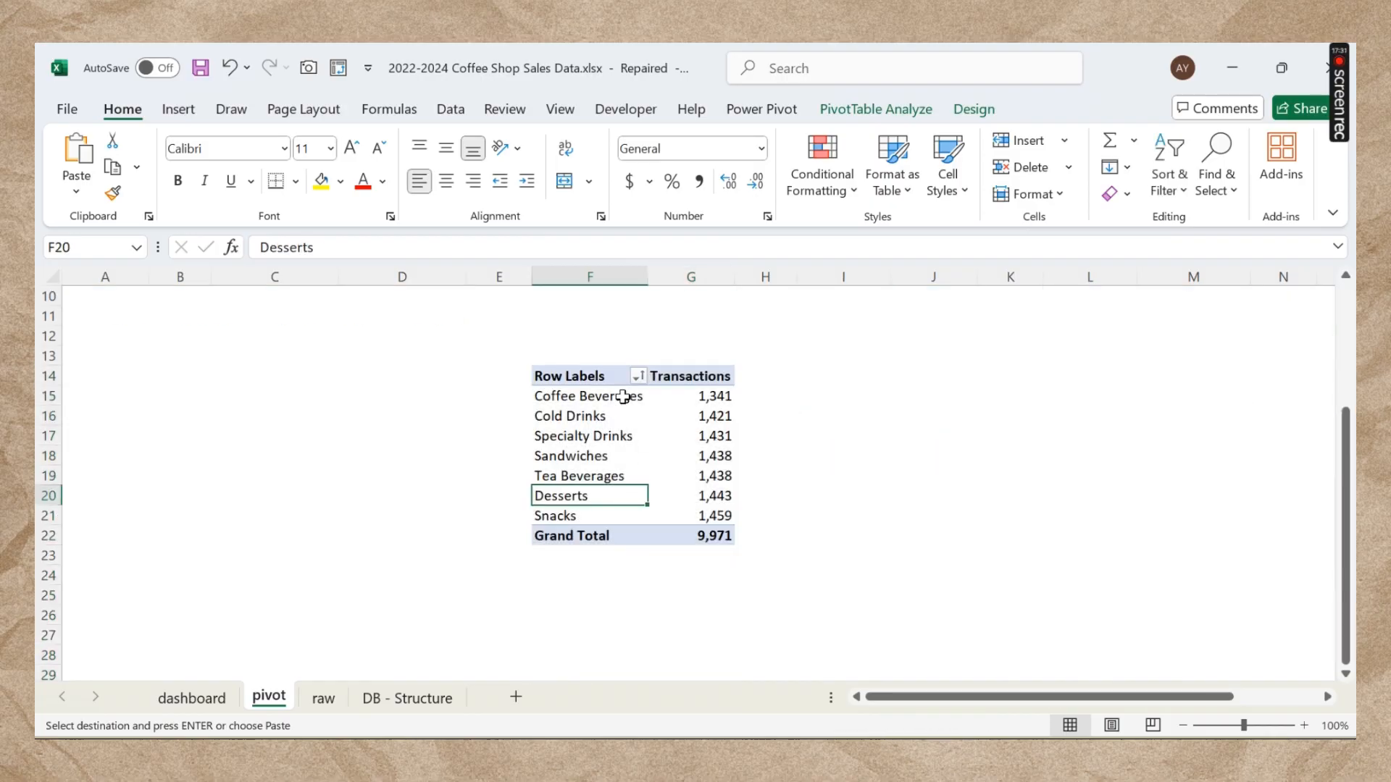
left_click(876, 108)
left_click(1188, 140)
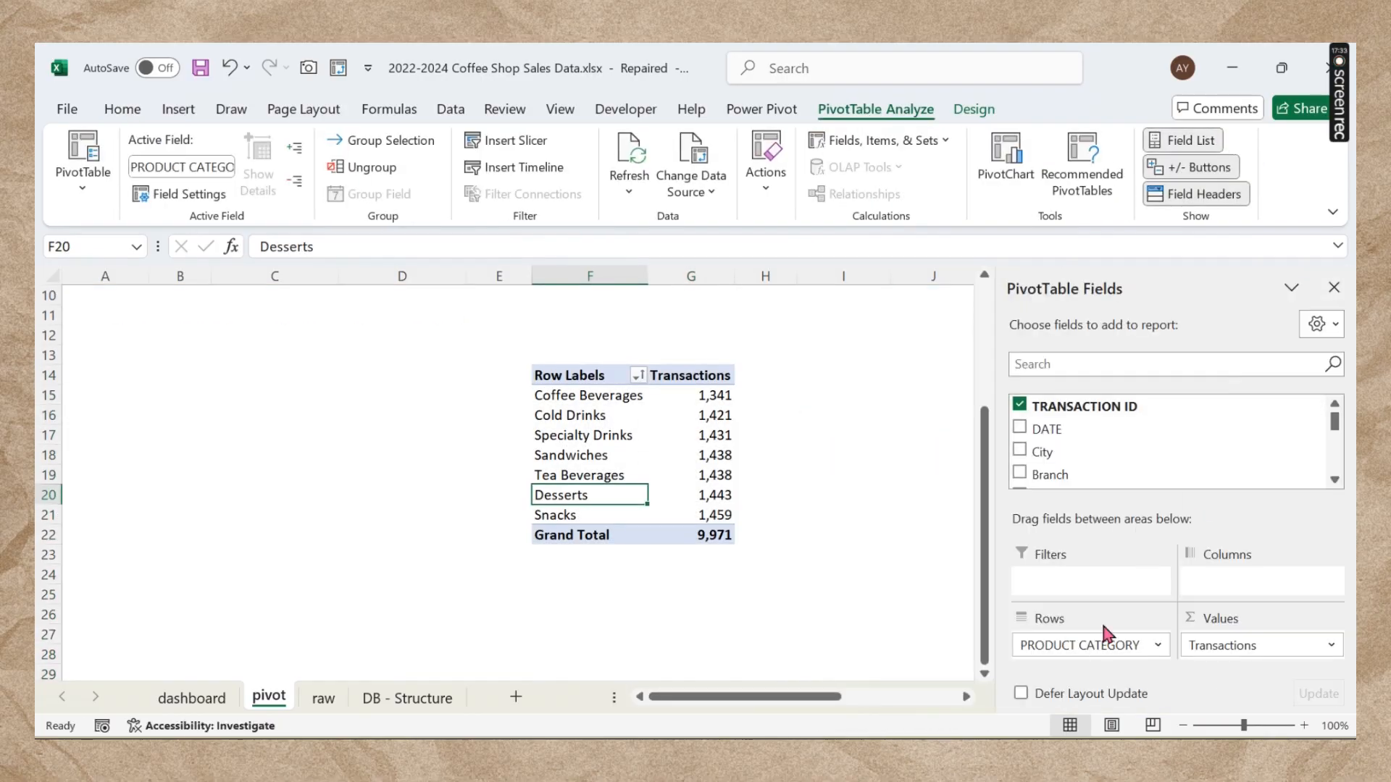
left_click_drag(1072, 647, 1108, 428)
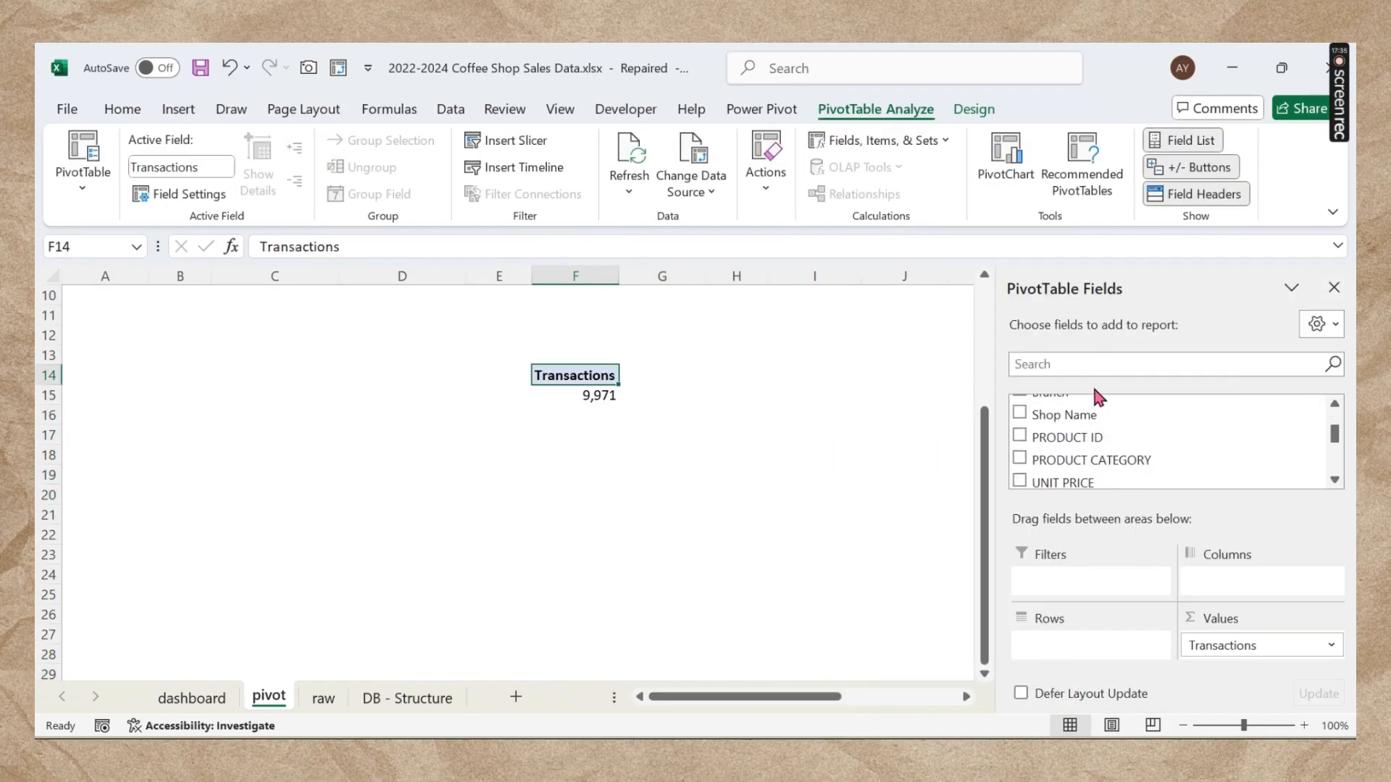
Step: Search the pivot fields for "month" and add Month to the rows of the copied transactions pivot table
left_click(1104, 366)
type("mont")
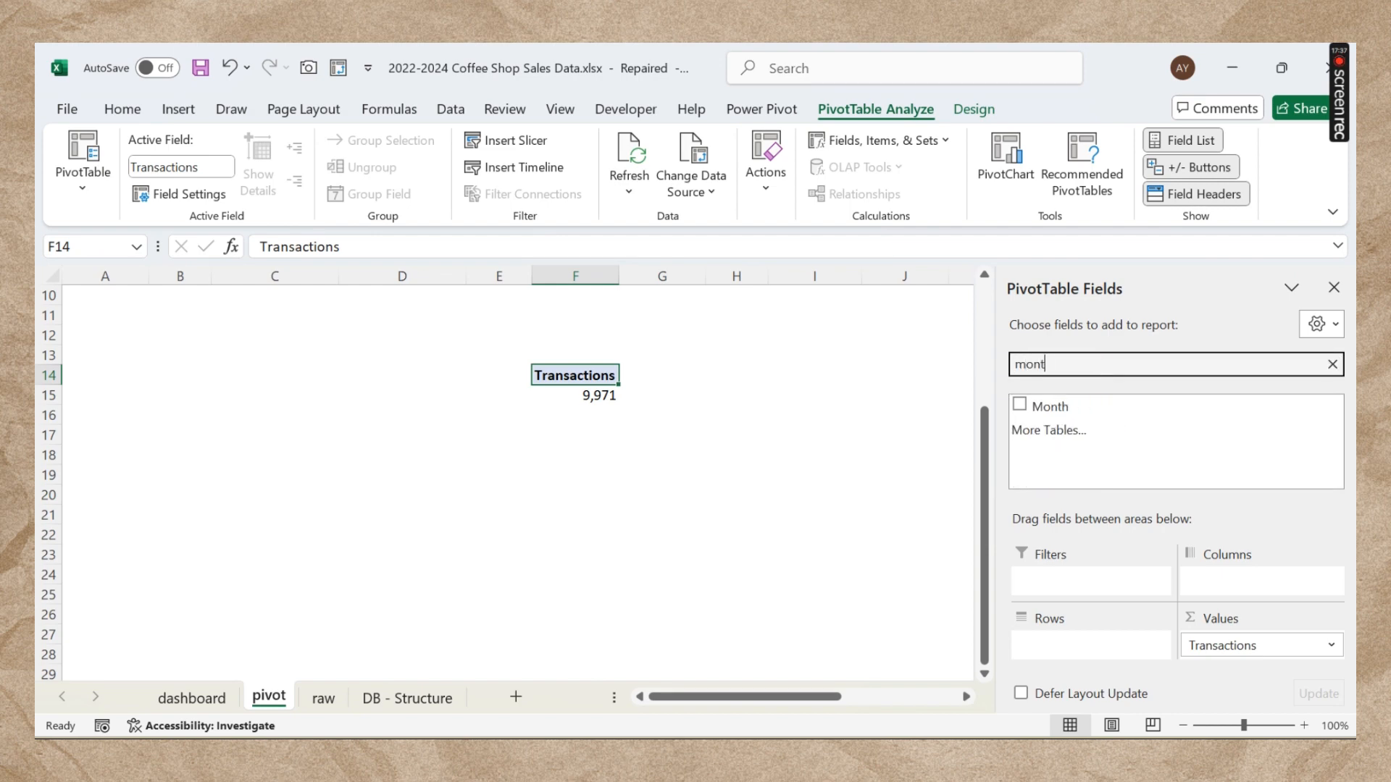
type("h")
left_click_drag(1189, 403, 1089, 647)
Step: Search the pivot fields for "year", add Year to the columns and close the field list
left_click(1161, 360)
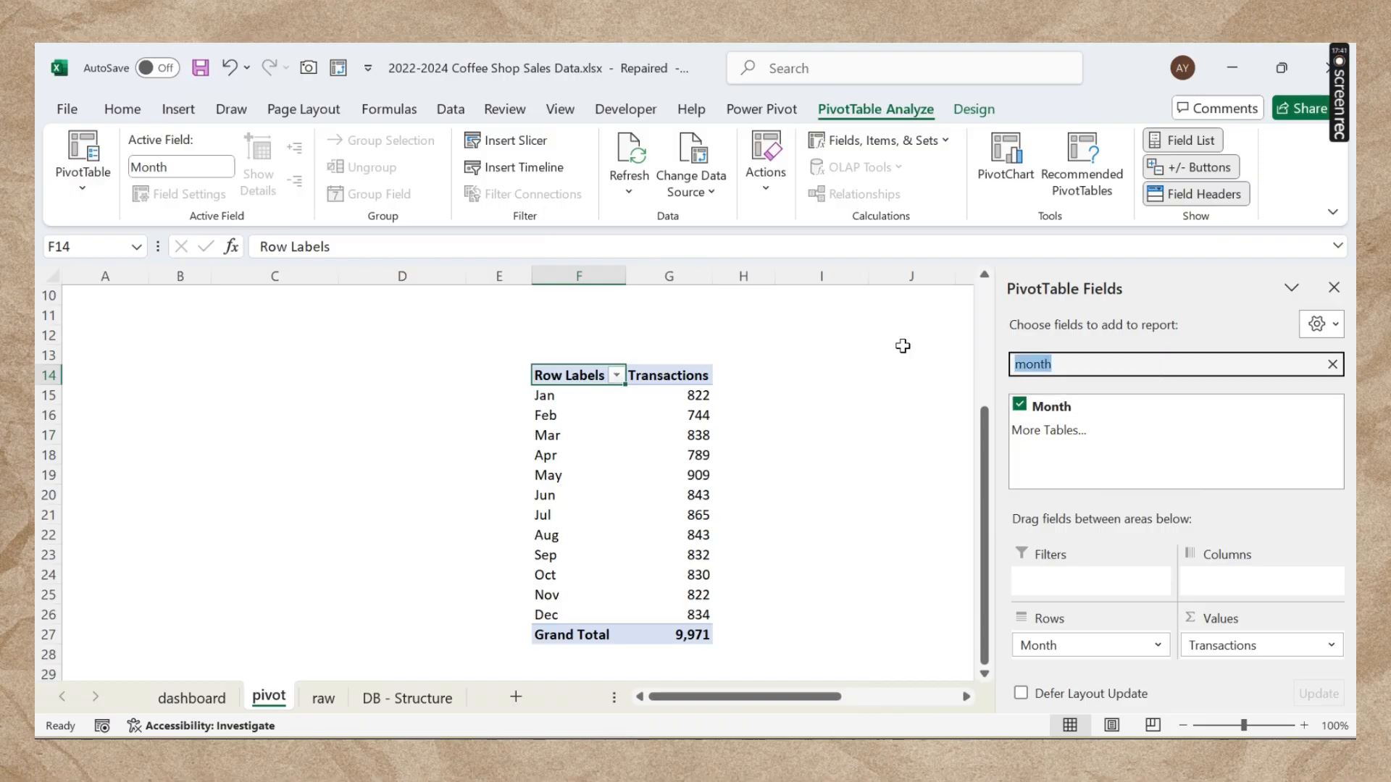
type("year")
left_click_drag(1154, 403, 1275, 583)
left_click(1333, 288)
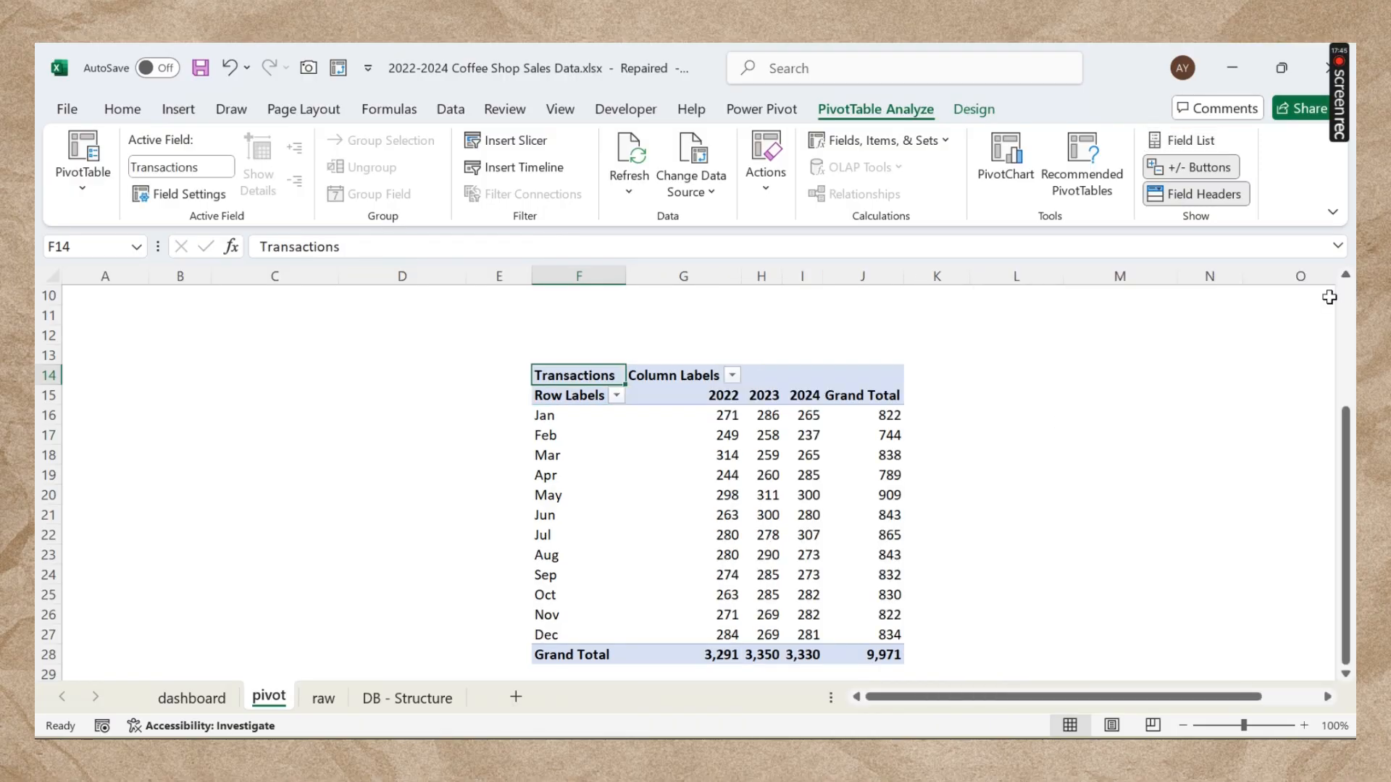
Step: Insert a clustered column PivotChart of monthly transactions by year and hide all its field buttons
scroll(1004, 428, "down", 2)
scroll(956, 419, "up", 1)
left_click(698, 436)
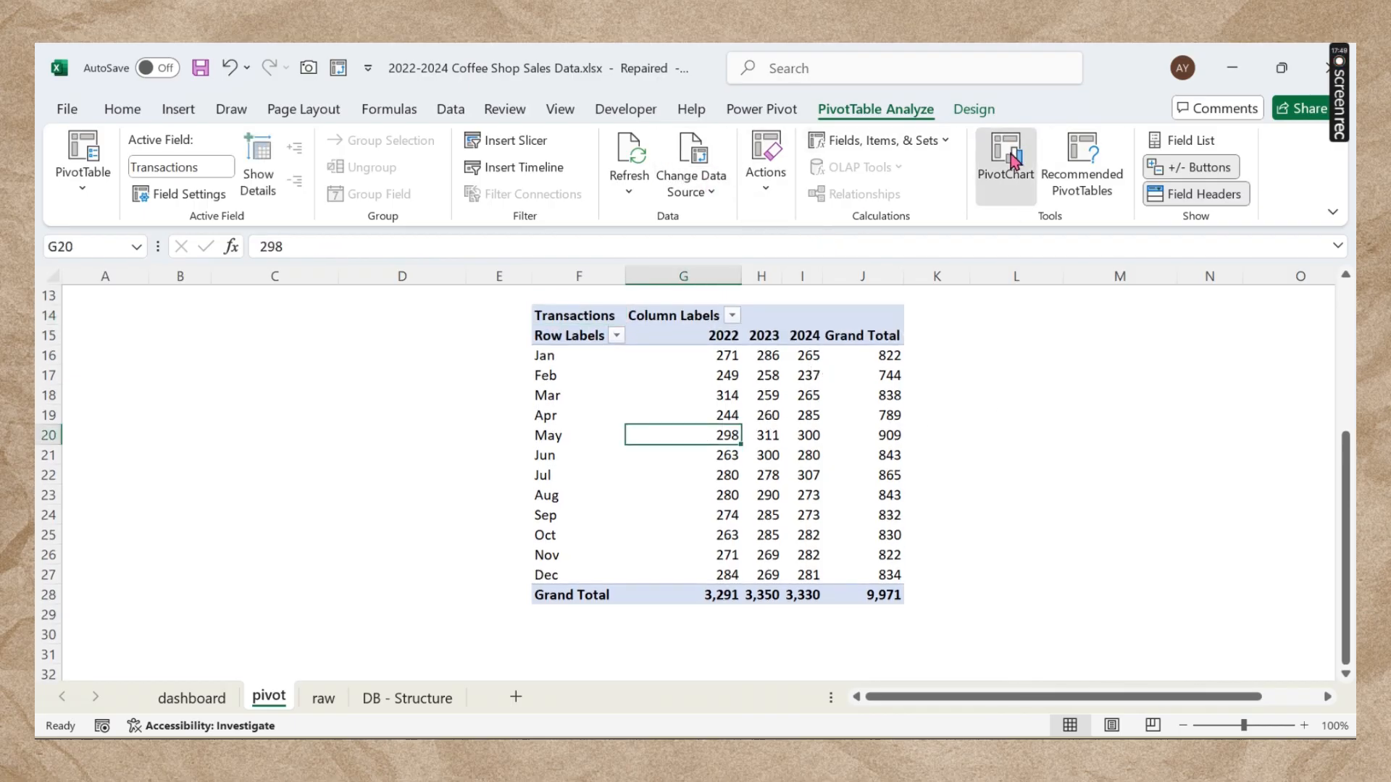
left_click(888, 679)
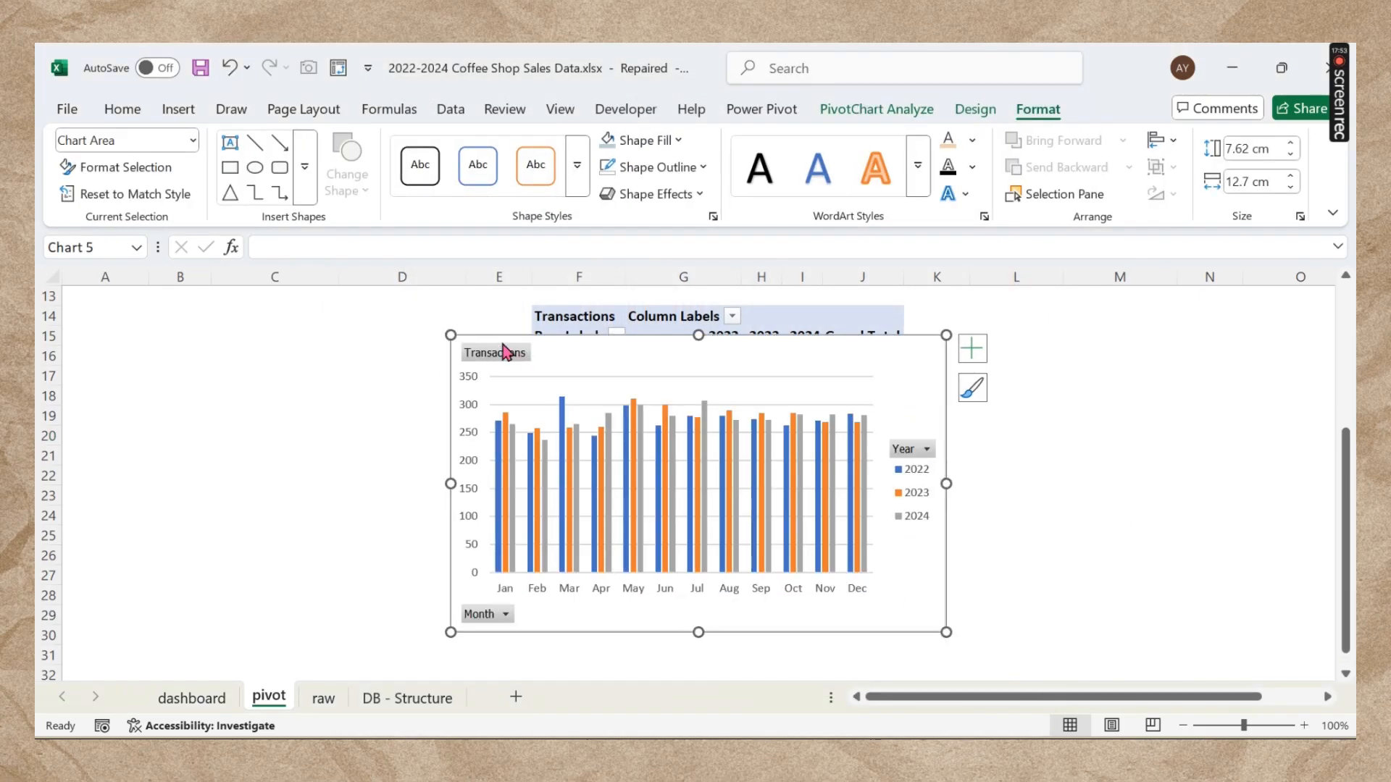
right_click(505, 352)
left_click(645, 584)
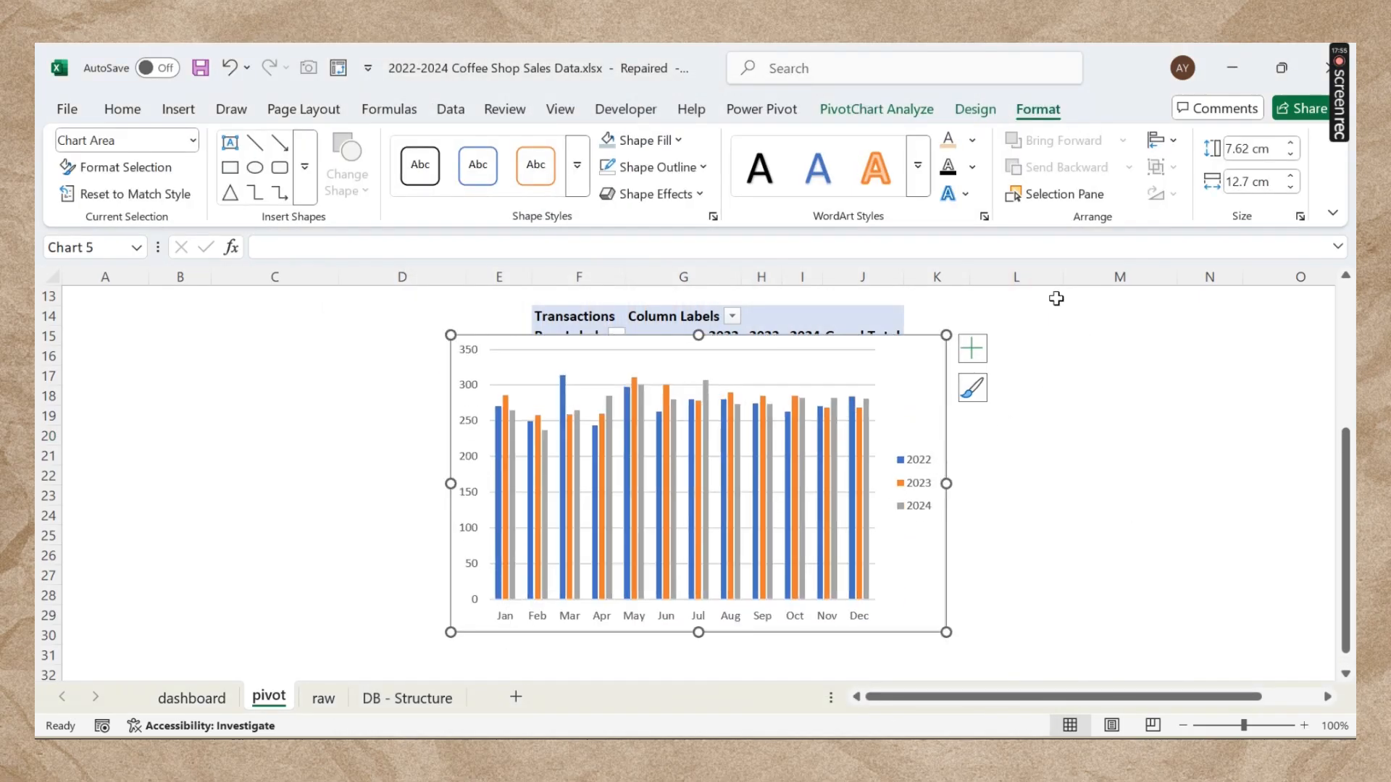
Step: Remove the vertical axis and gridlines from the monthly transactions chart and place its legend at the top
left_click(973, 348)
left_click(1130, 380)
left_click(1166, 410)
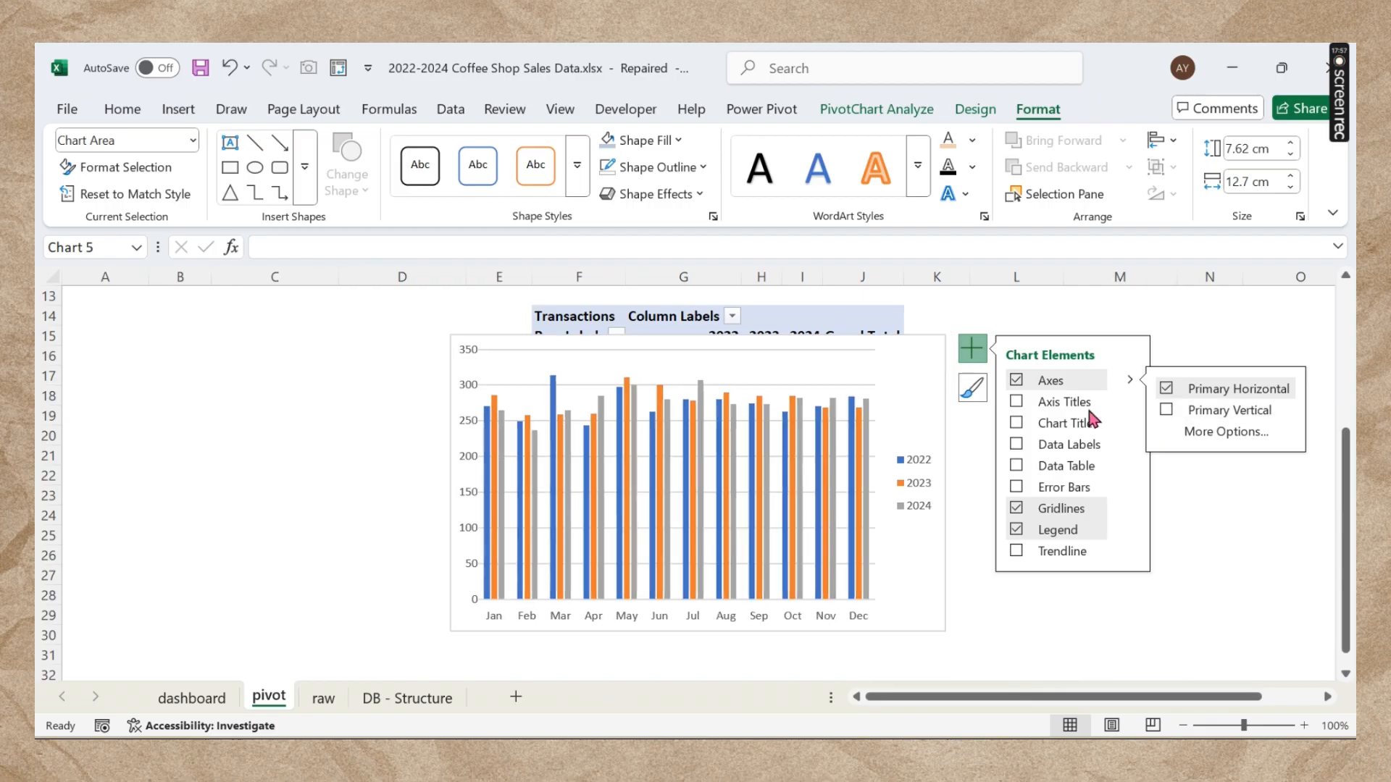
left_click(1130, 529)
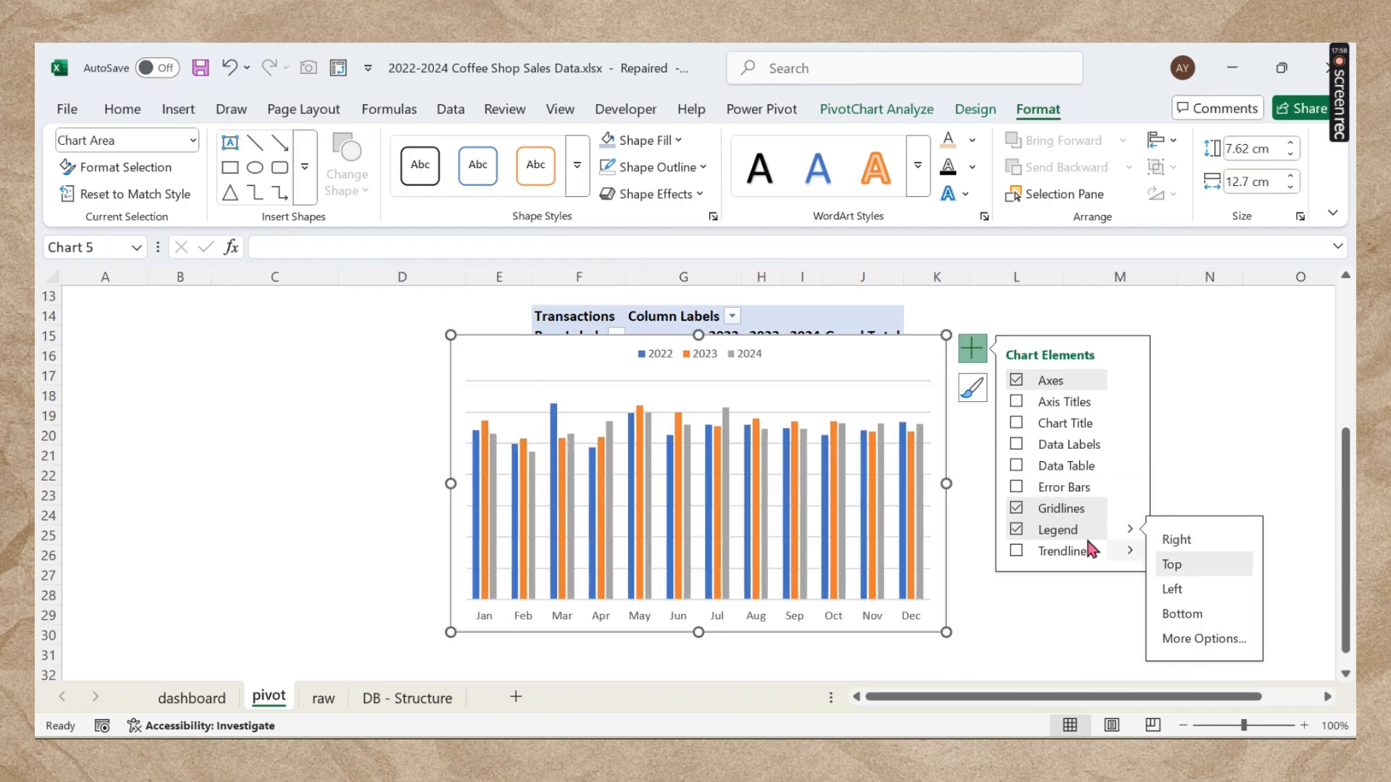
left_click(1017, 508)
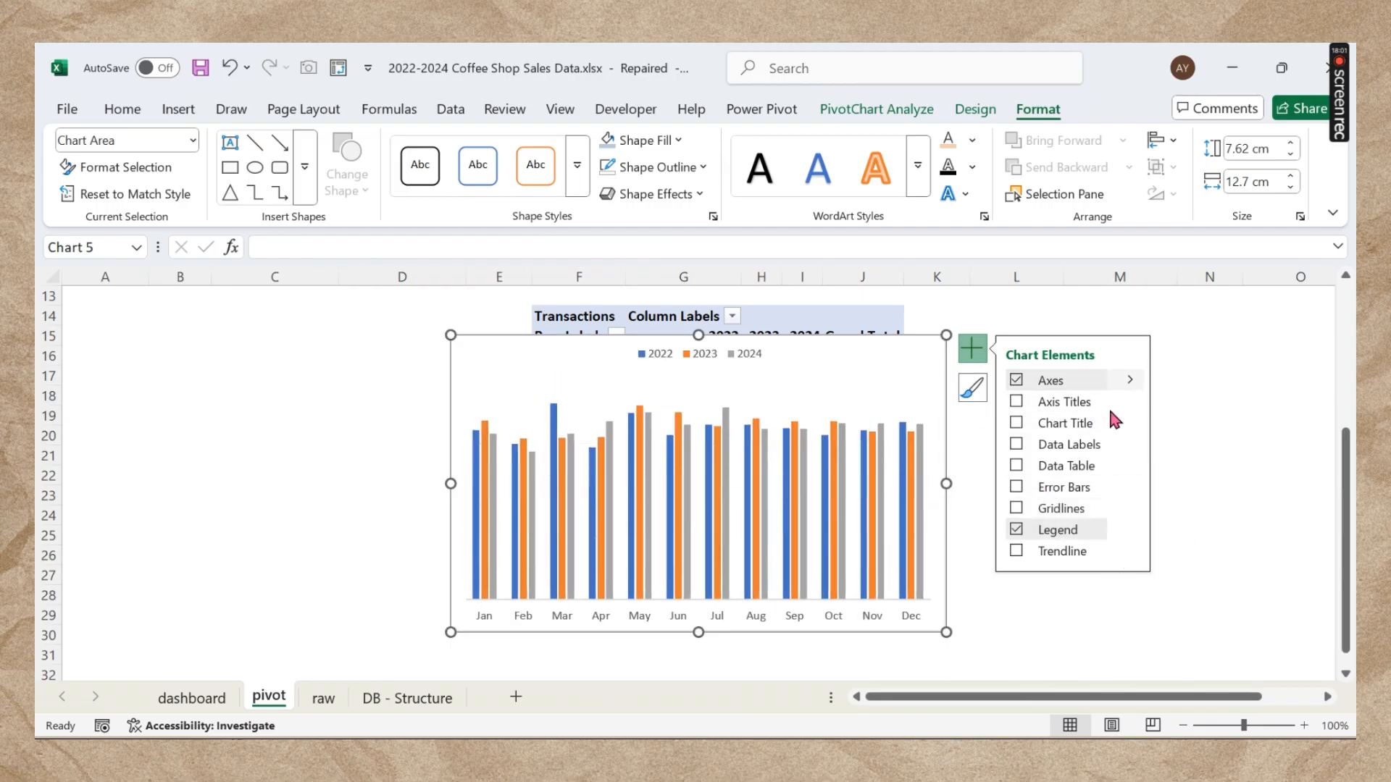
left_click(1002, 576)
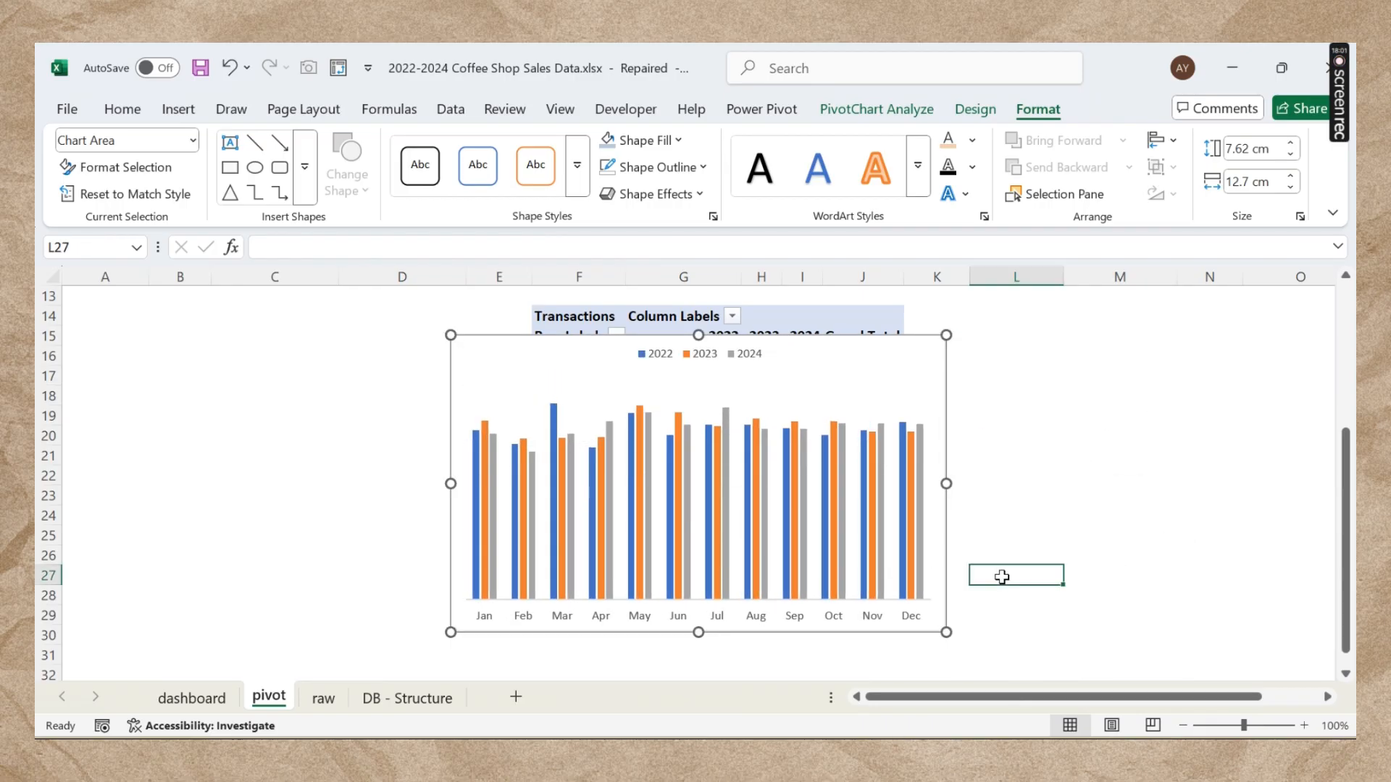
left_click(918, 588)
left_click(920, 587)
left_click(924, 623)
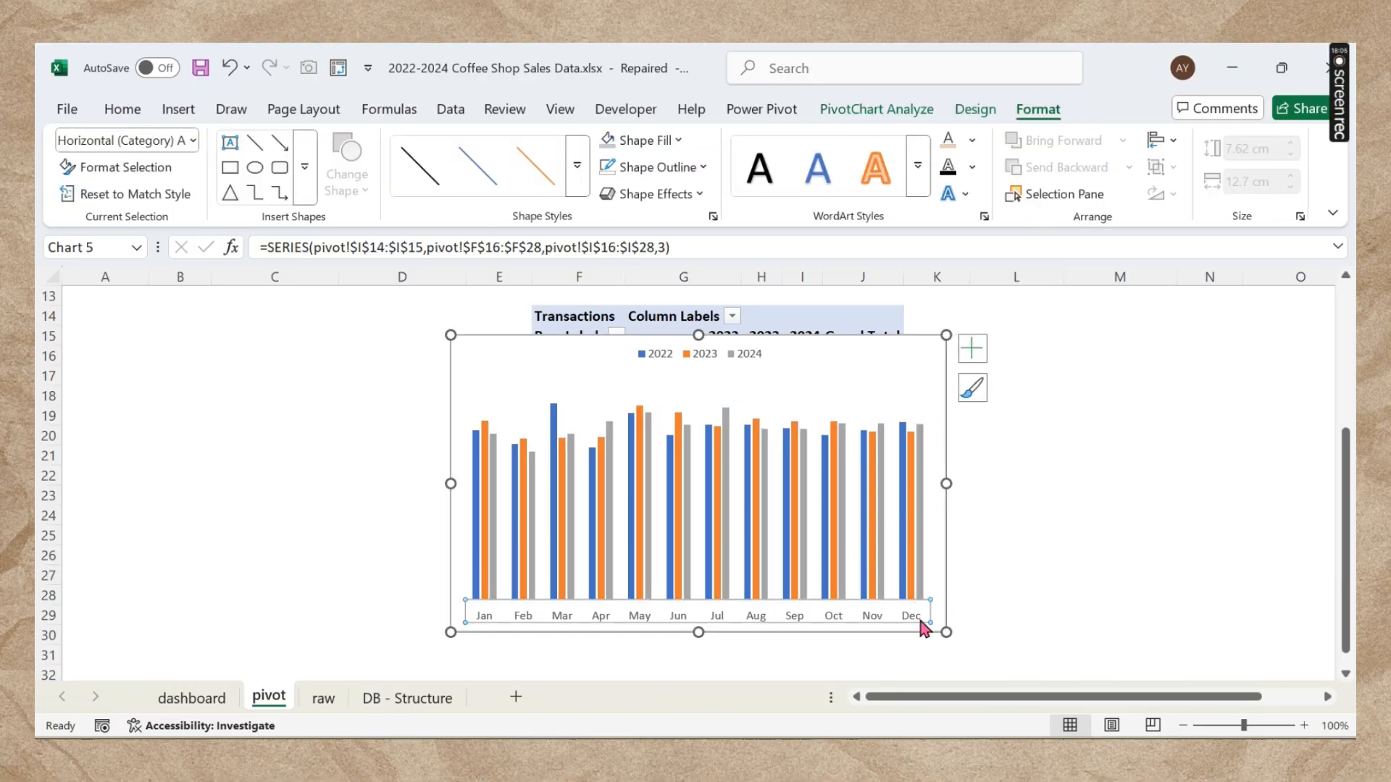
left_click(937, 629)
double_click(921, 590)
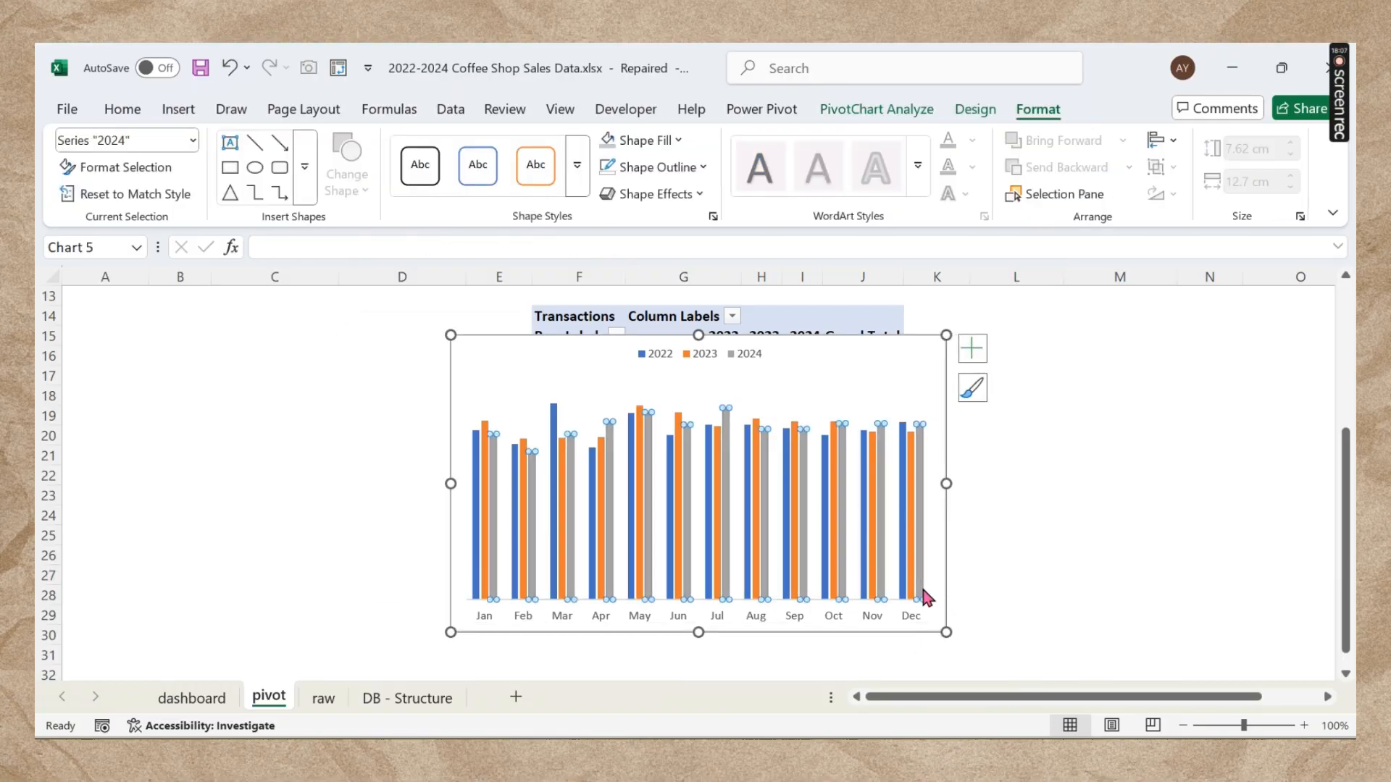
left_click(621, 526)
double_click(746, 630)
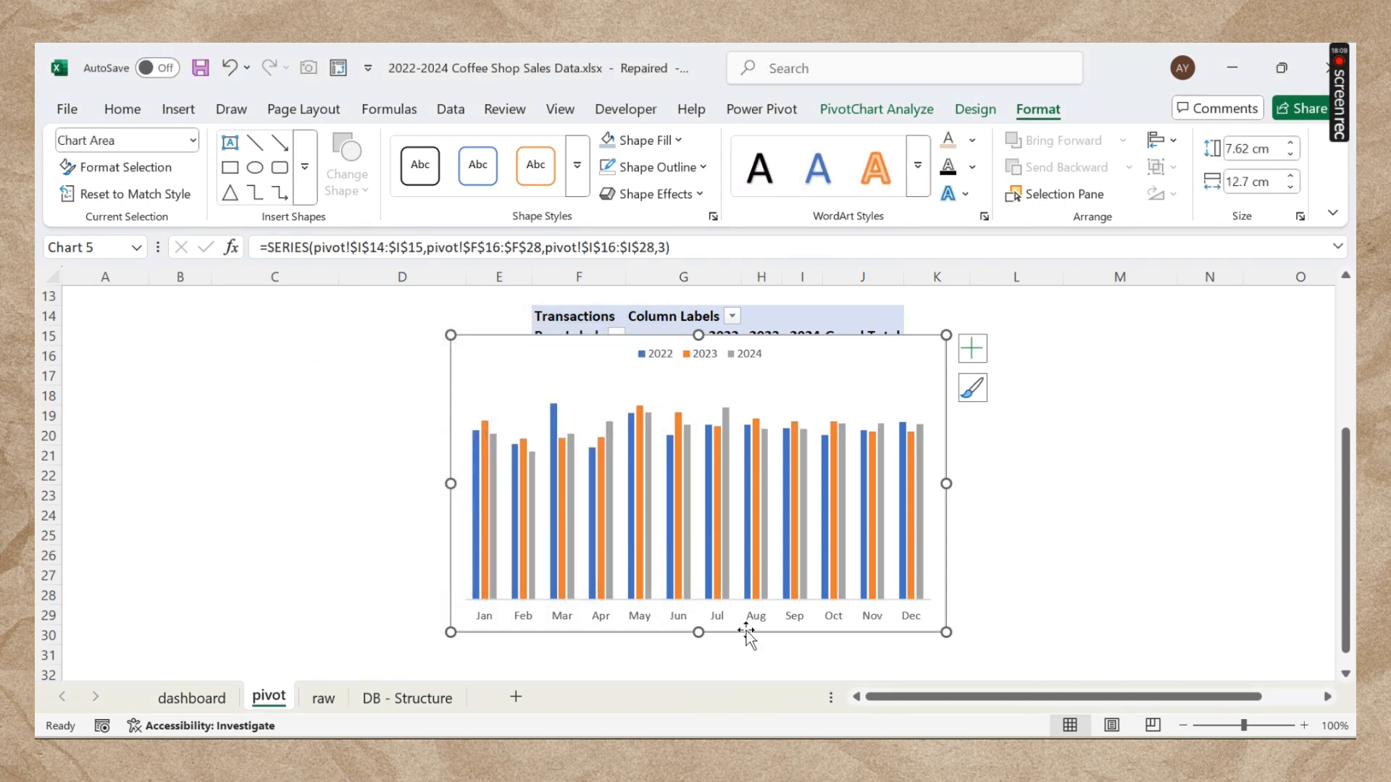
Step: Set the monthly transactions chart's series overlap to 0% and its gap width to 100%, closing the formatting options
left_click(723, 459)
left_click(1168, 374)
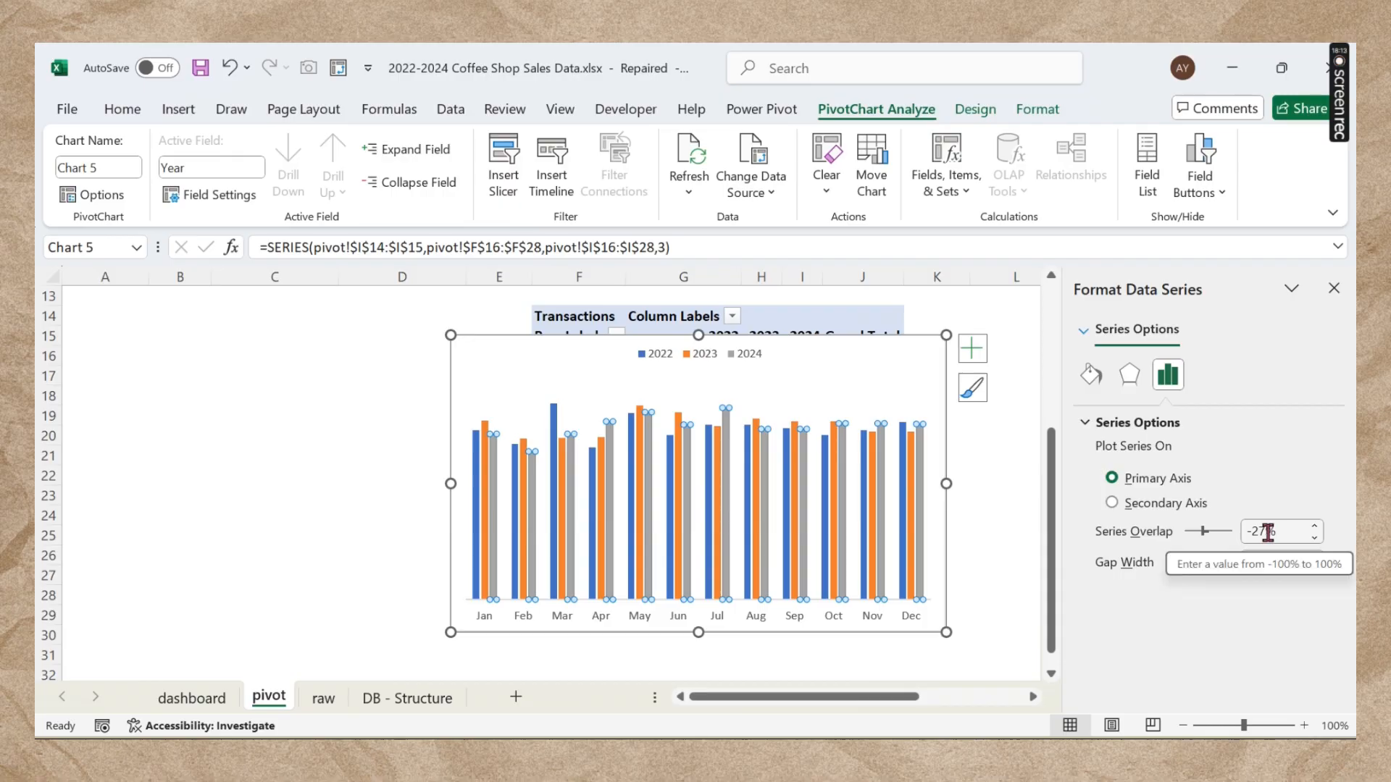
key("Return")
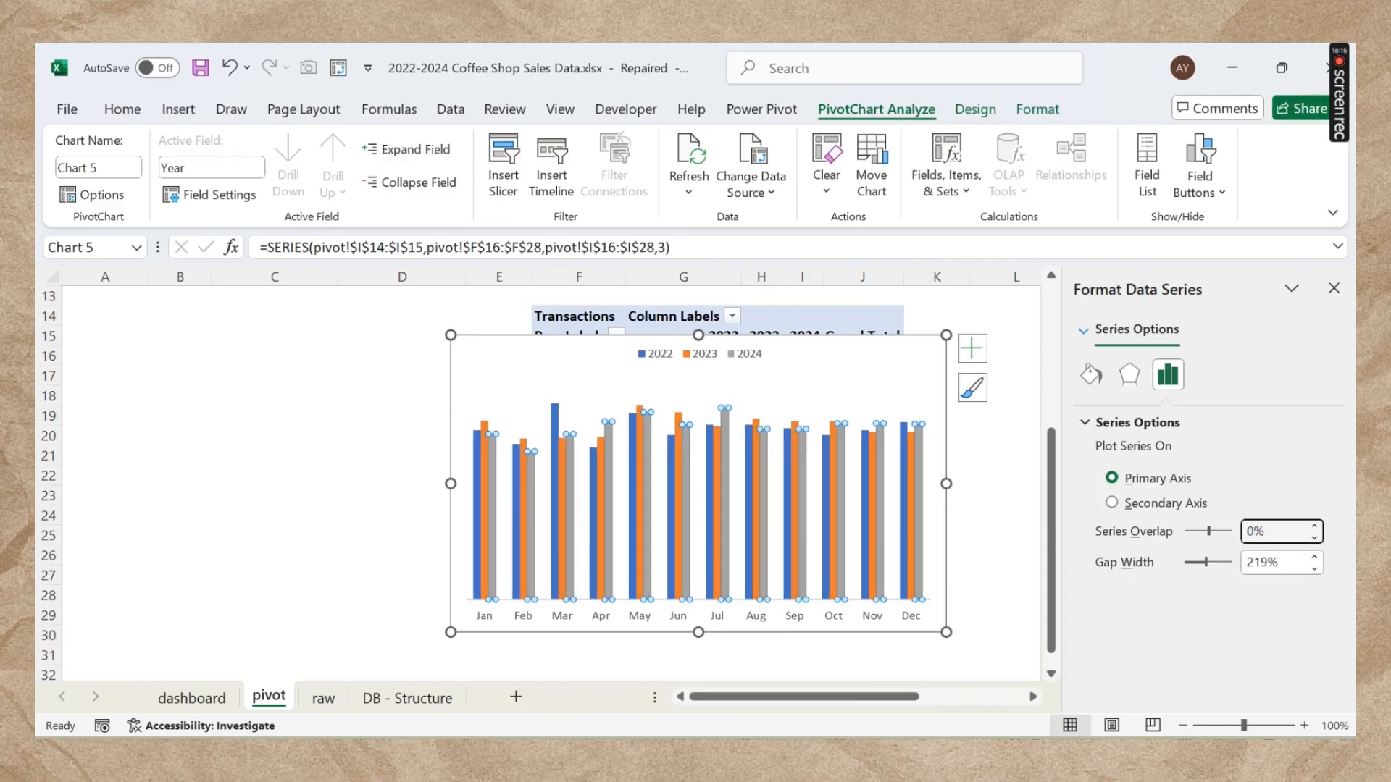
double_click(1271, 570)
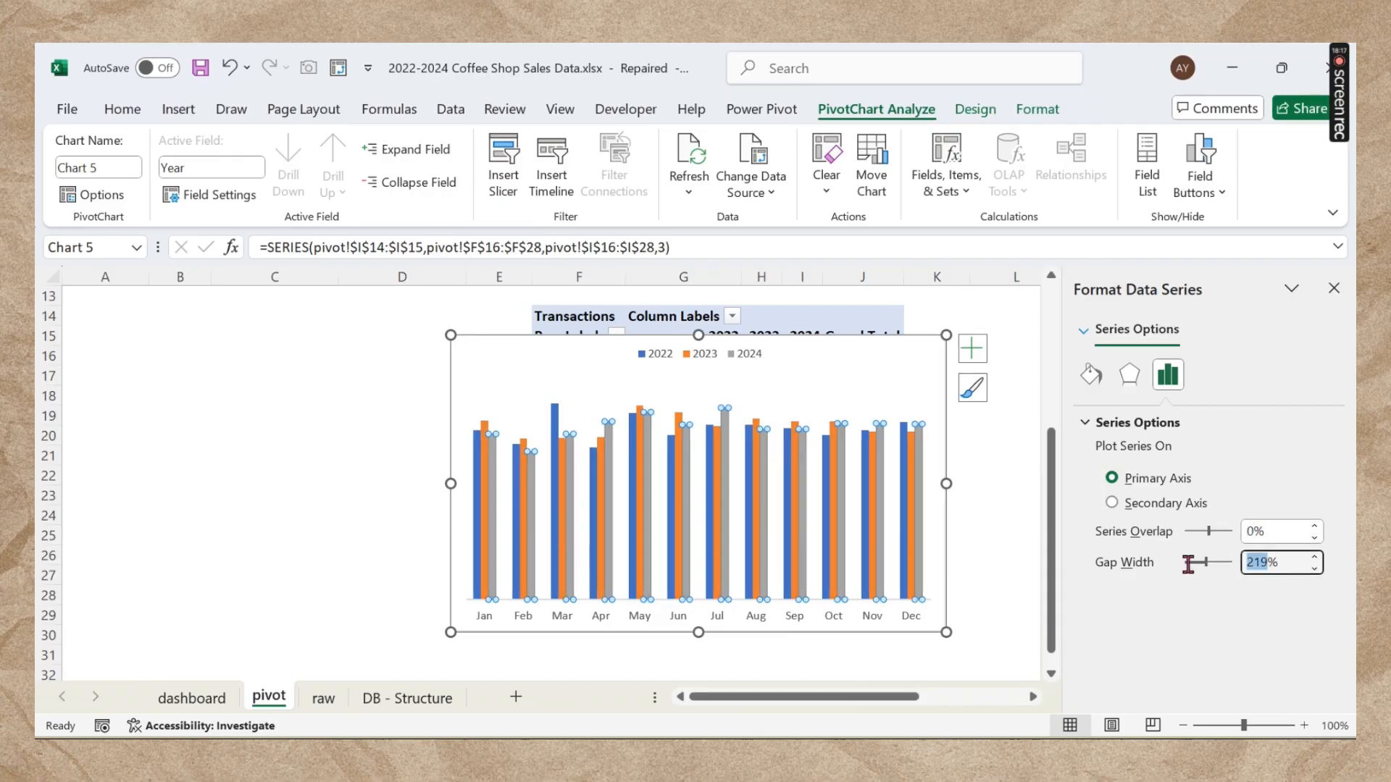
type("75")
key("Return")
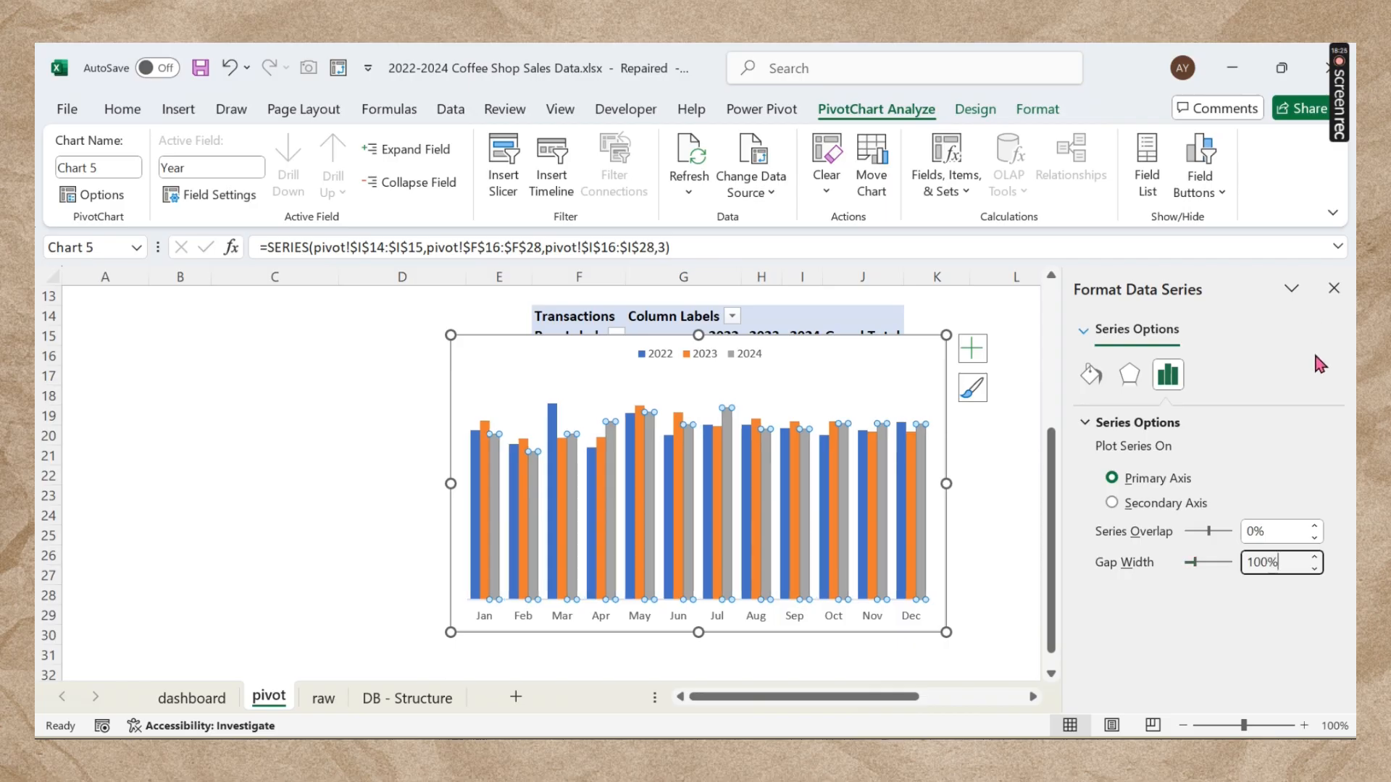
left_click(1333, 288)
Step: Fill the December 2024 column light blue, the 2023 series peach and the 2022 series salmon pink
left_click(924, 455)
left_click(1037, 109)
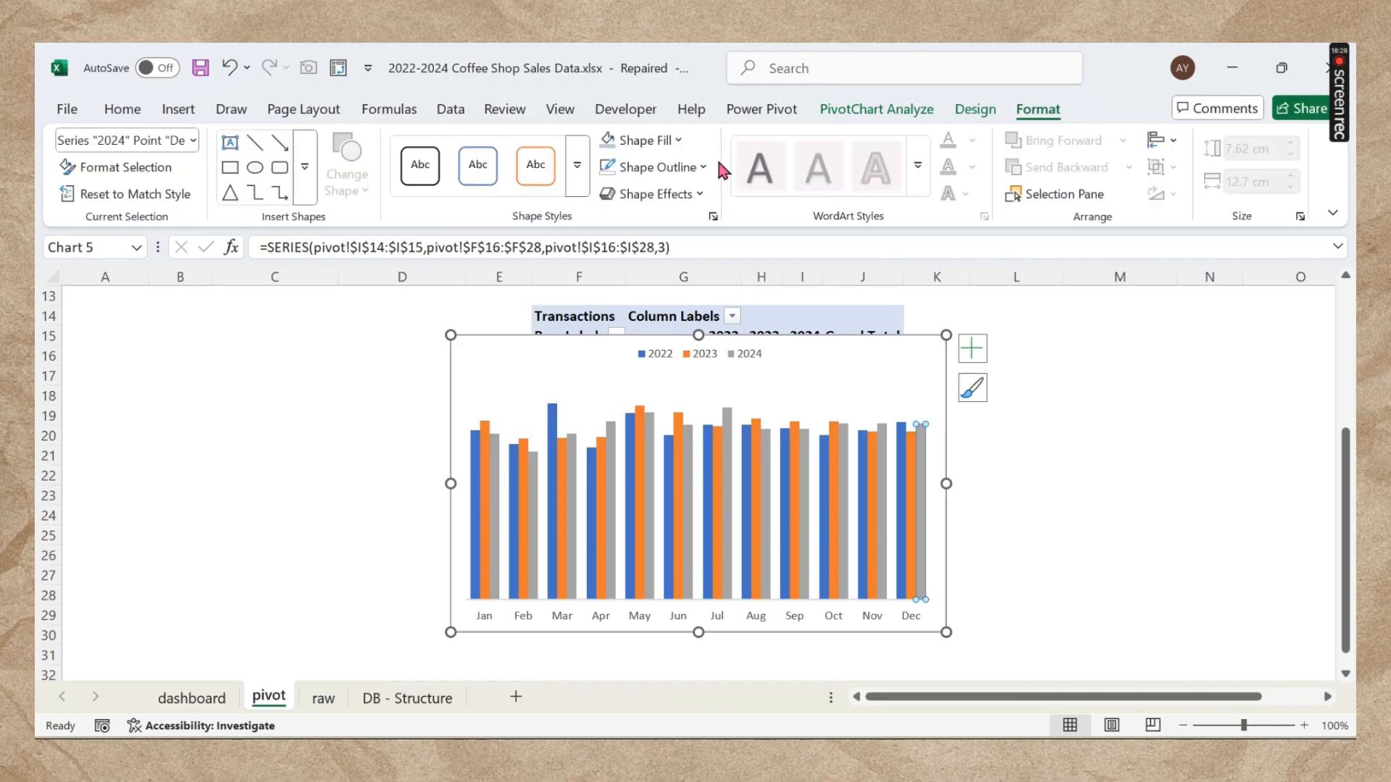
left_click(909, 465)
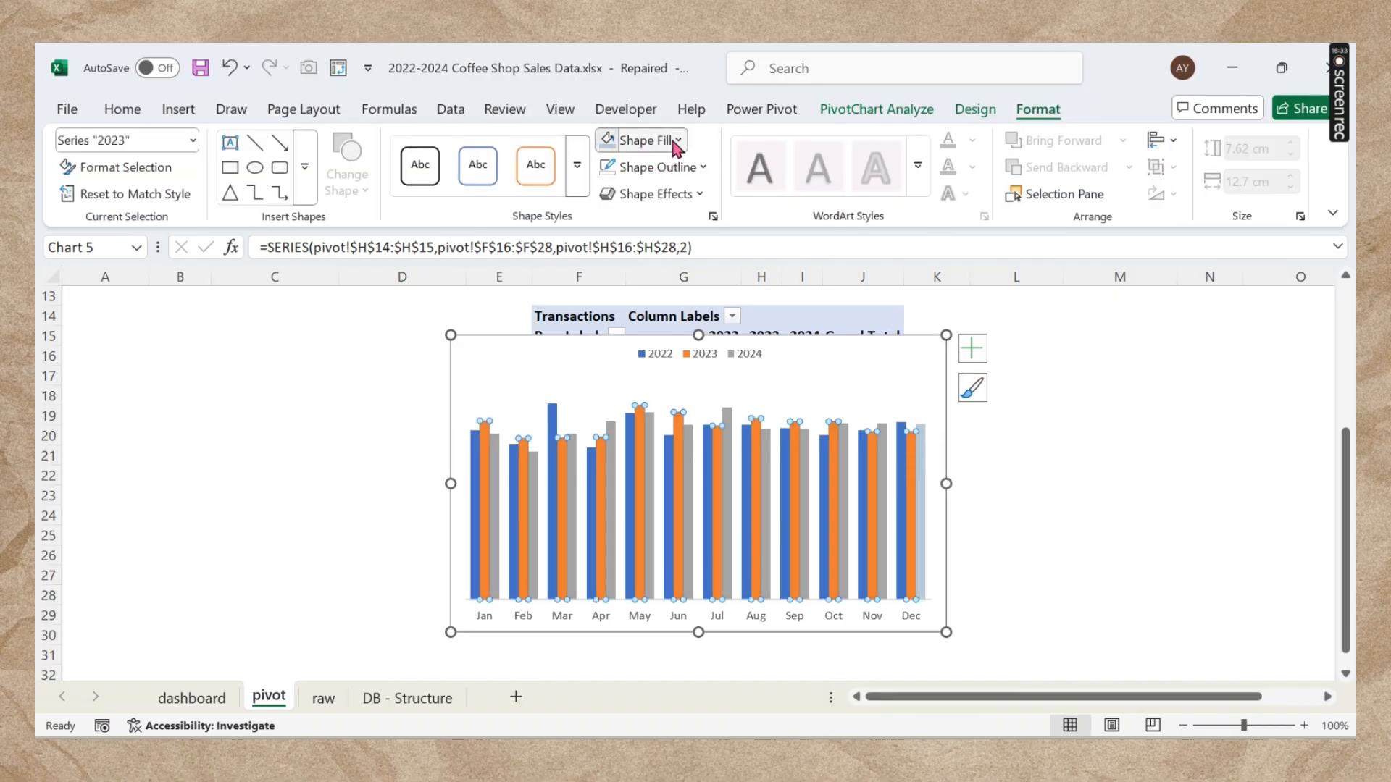
left_click(676, 143)
left_click(762, 551)
left_click(898, 451)
left_click(645, 140)
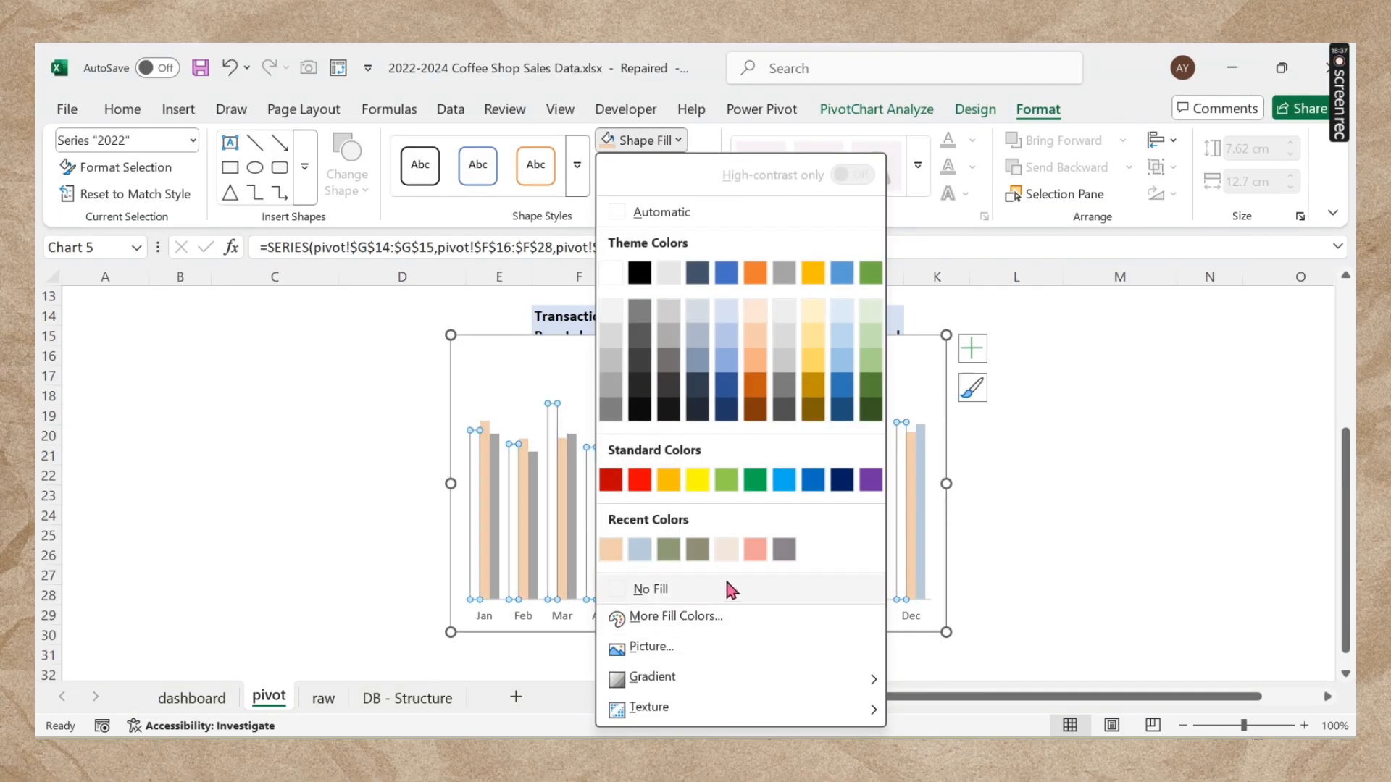
left_click(755, 549)
left_click(1075, 530)
Step: Remove the fill and outline from the monthly transactions chart area
left_click(894, 627)
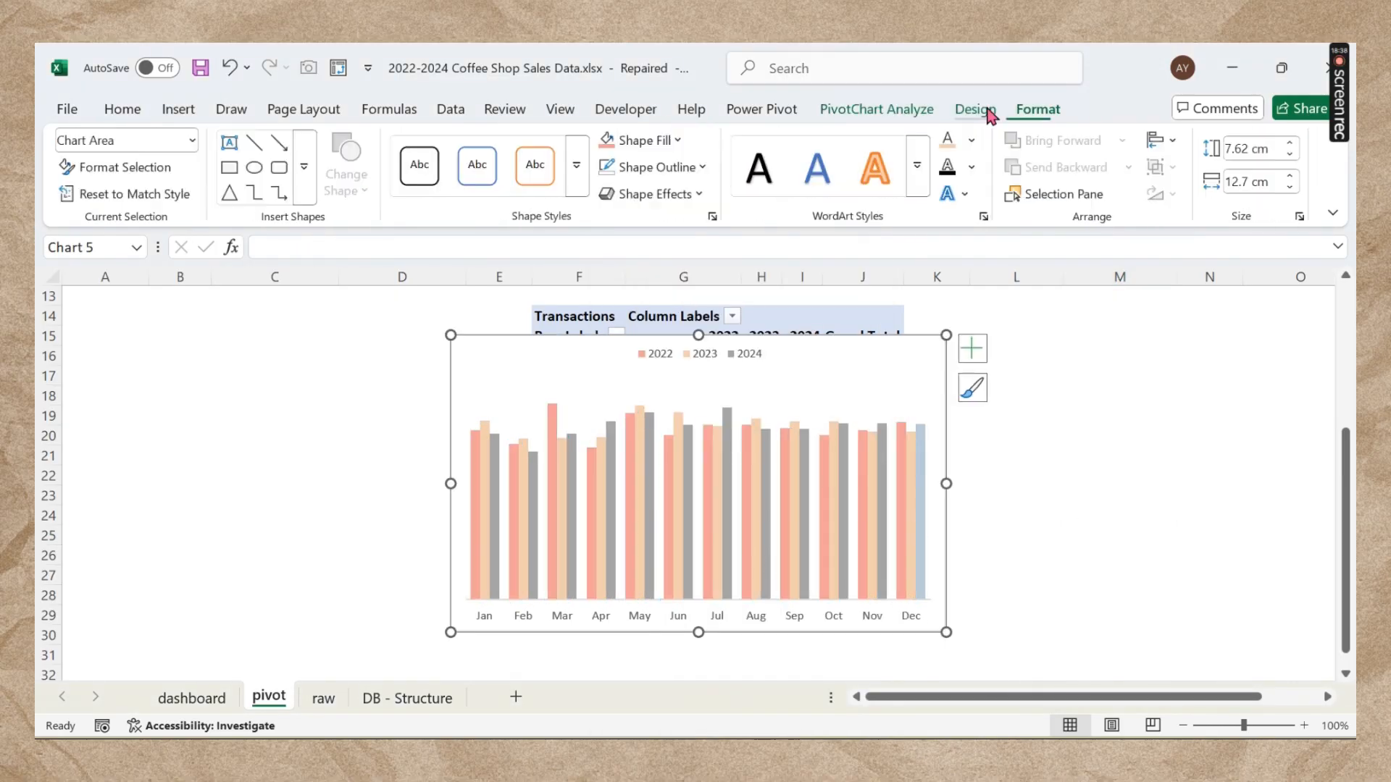
left_click(661, 141)
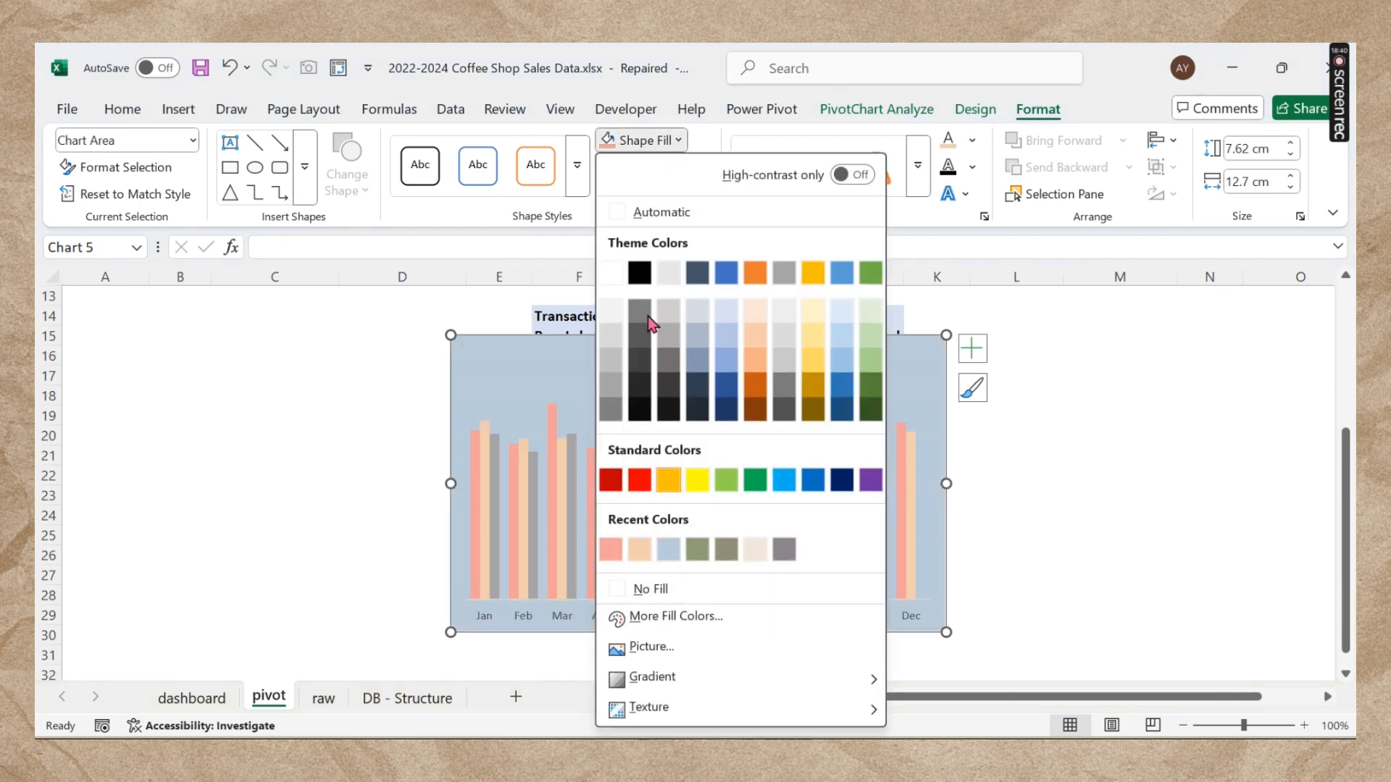
left_click(650, 589)
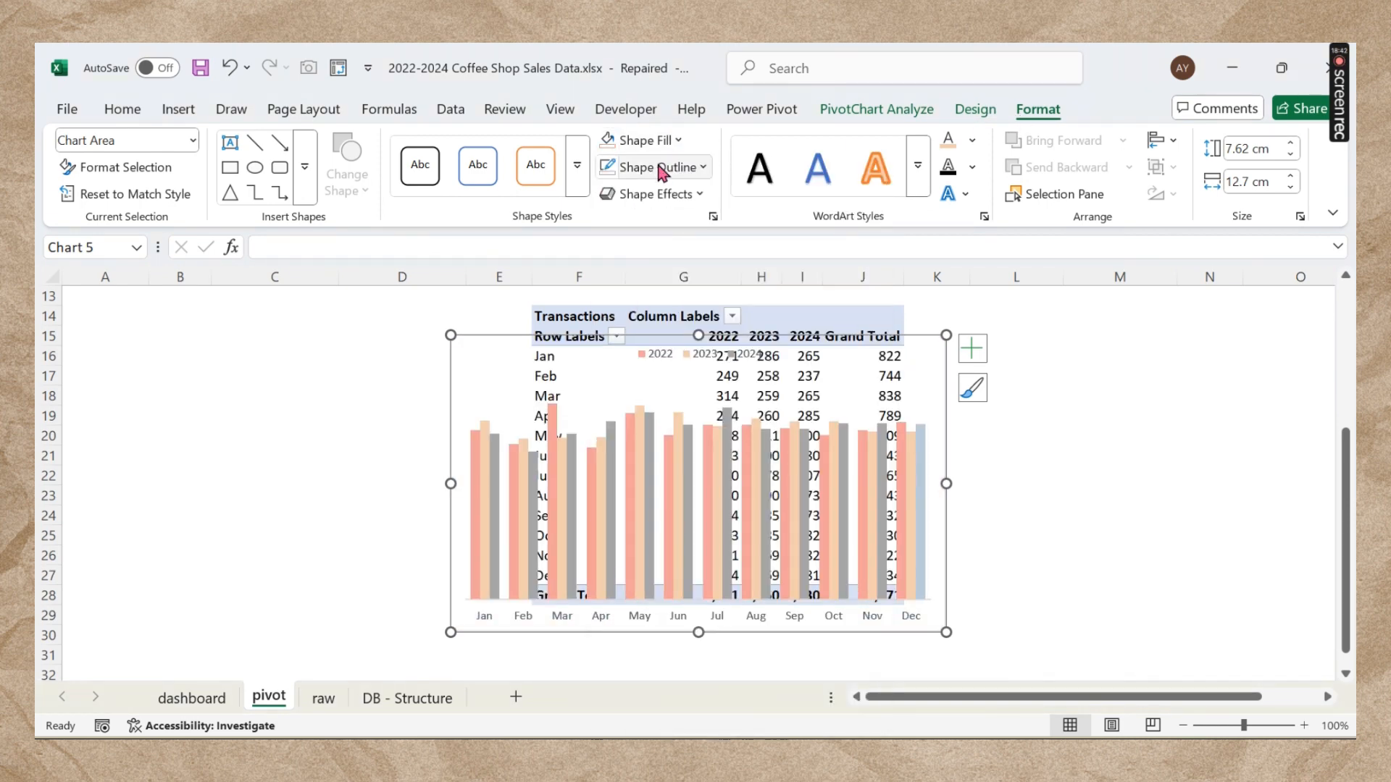
left_click(661, 171)
scroll(676, 565, "down", 1)
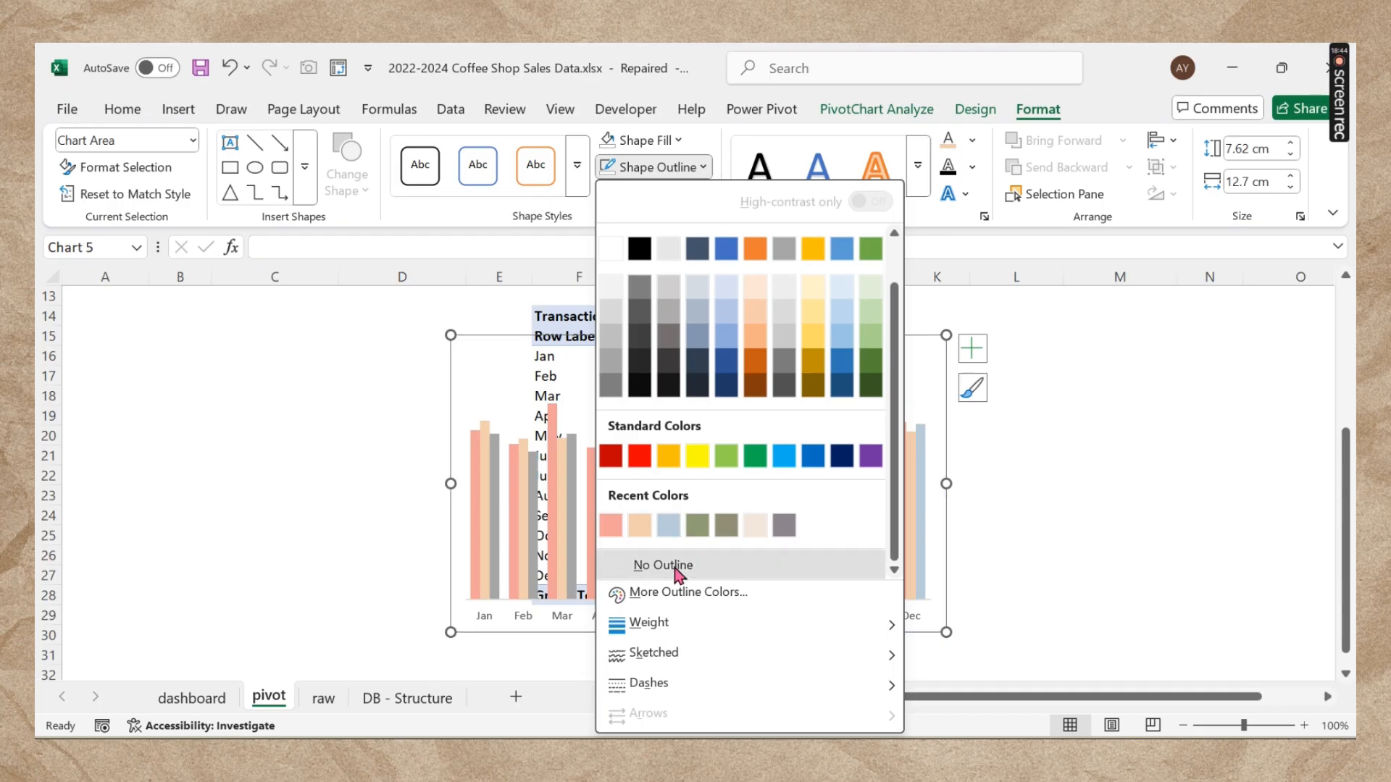
left_click(662, 565)
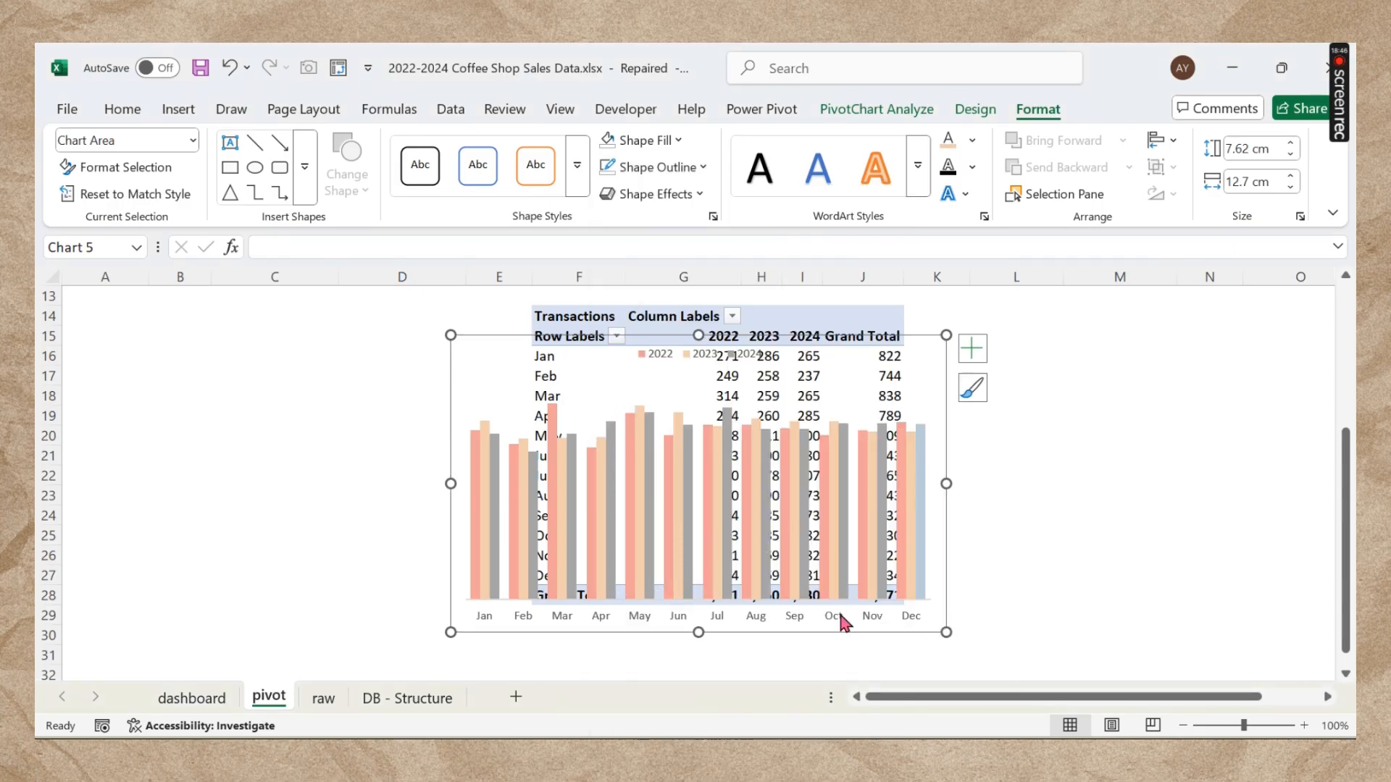
Step: Move the monthly transactions chart from the pivot sheet to the dashboard sheet, over the Monthly Trend Transactions panel
key("ctrl+x")
left_click(192, 697)
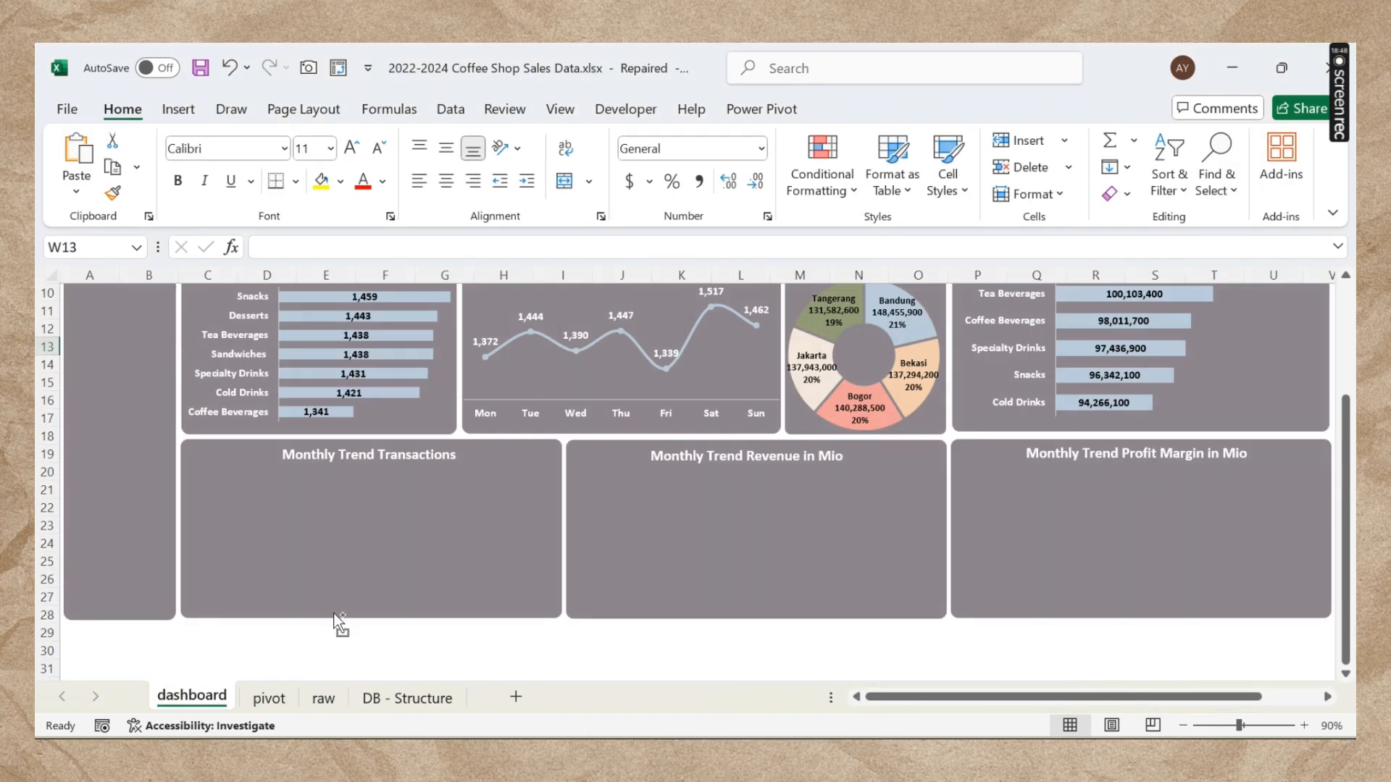
key("ctrl+v")
scroll(1044, 580, "right", 1)
left_click_drag(984, 603, 443, 634)
left_click_drag(1136, 700, 552, 668)
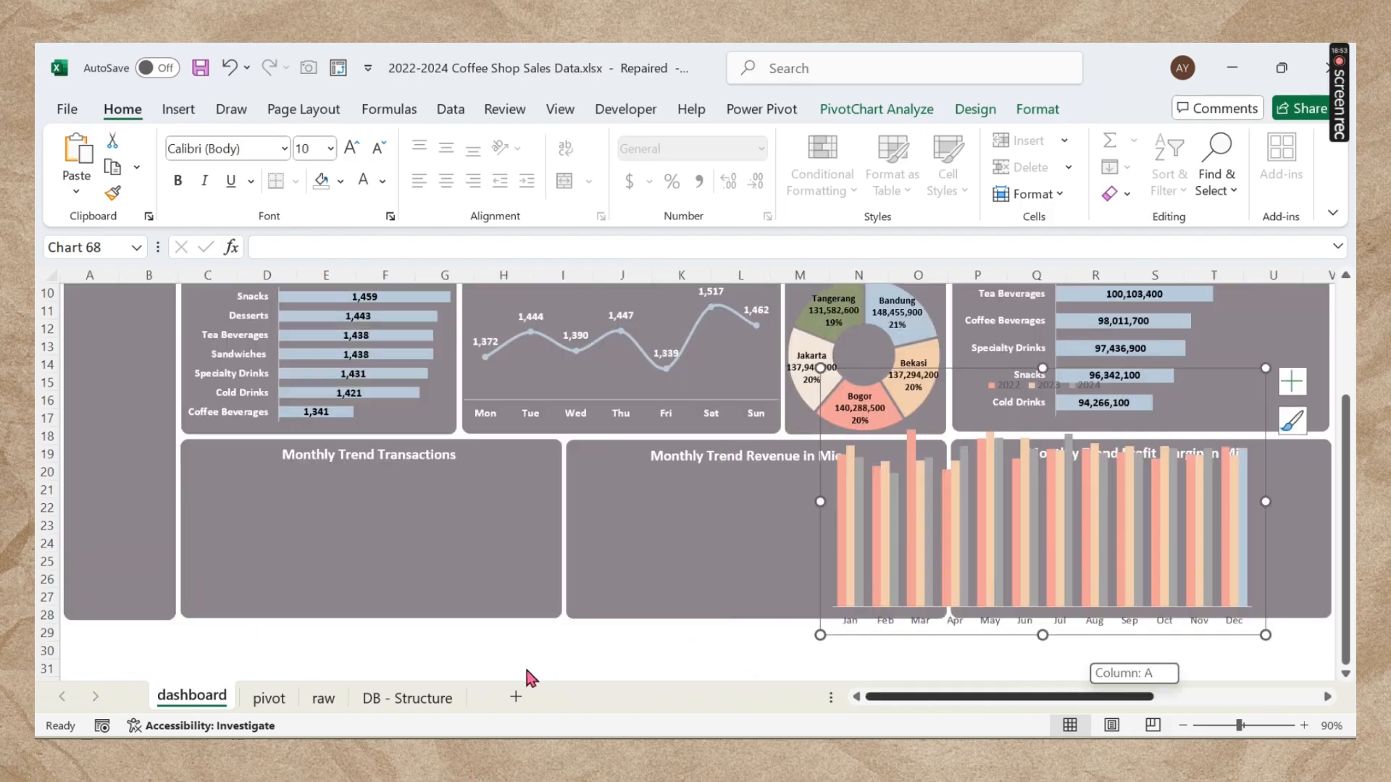
left_click_drag(984, 634, 389, 644)
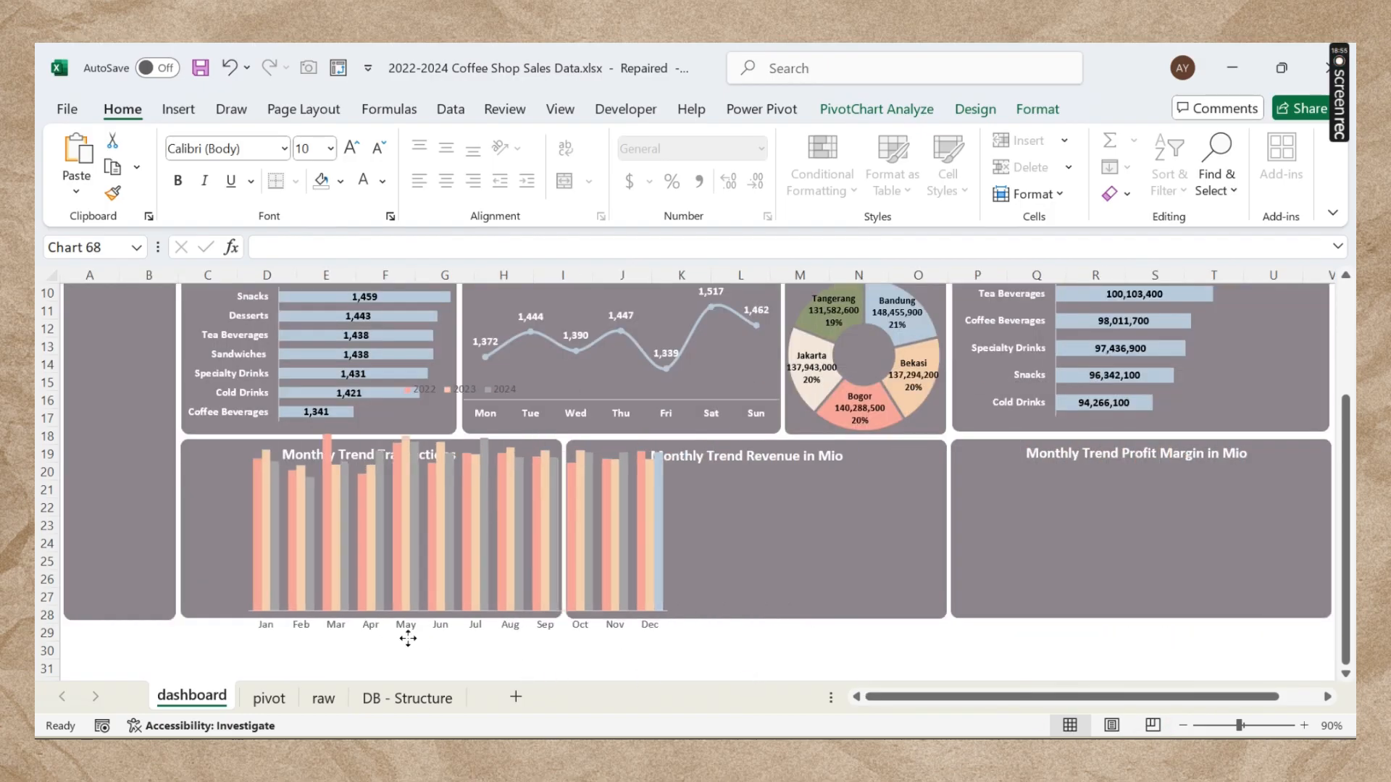
Step: Fill the whole 2024 series of the monthly transactions chart with the recent light blue colour
left_click(777, 598)
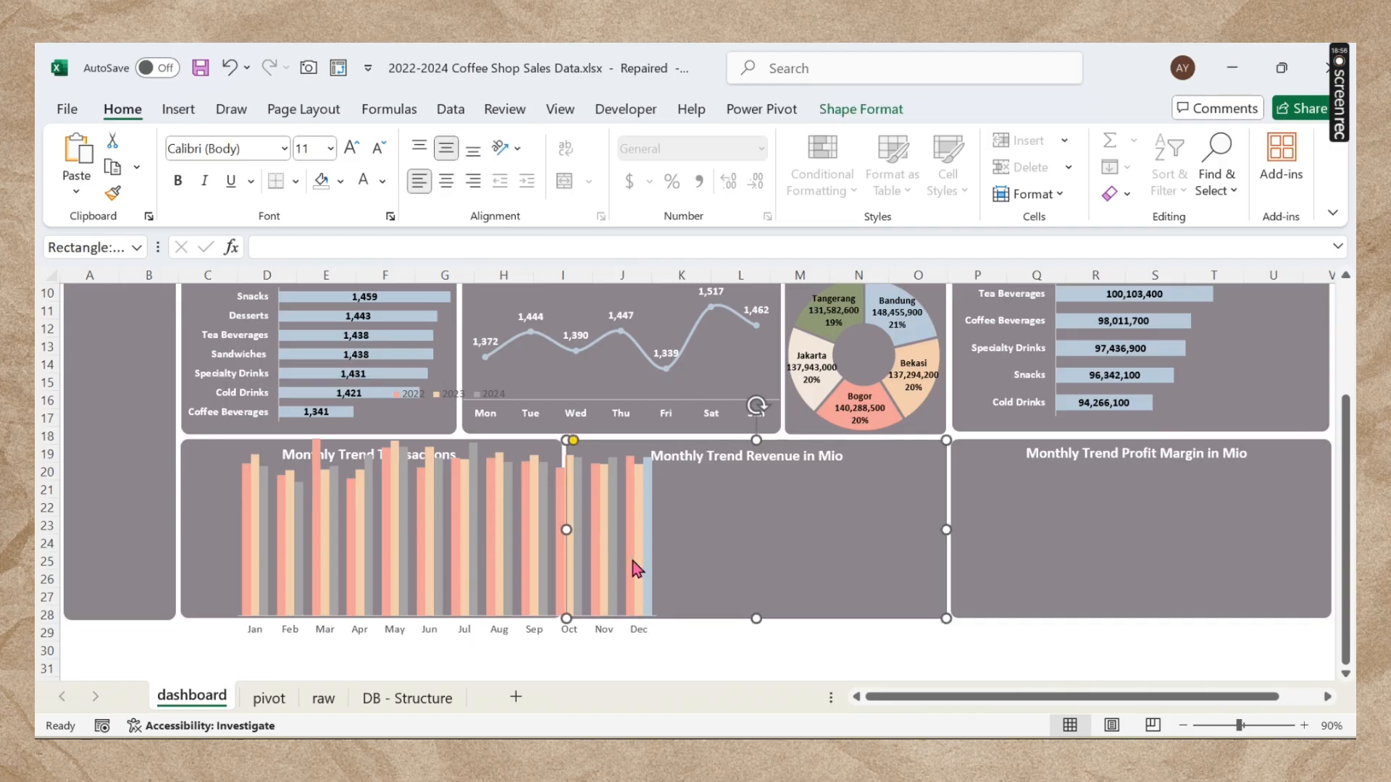
left_click(512, 527)
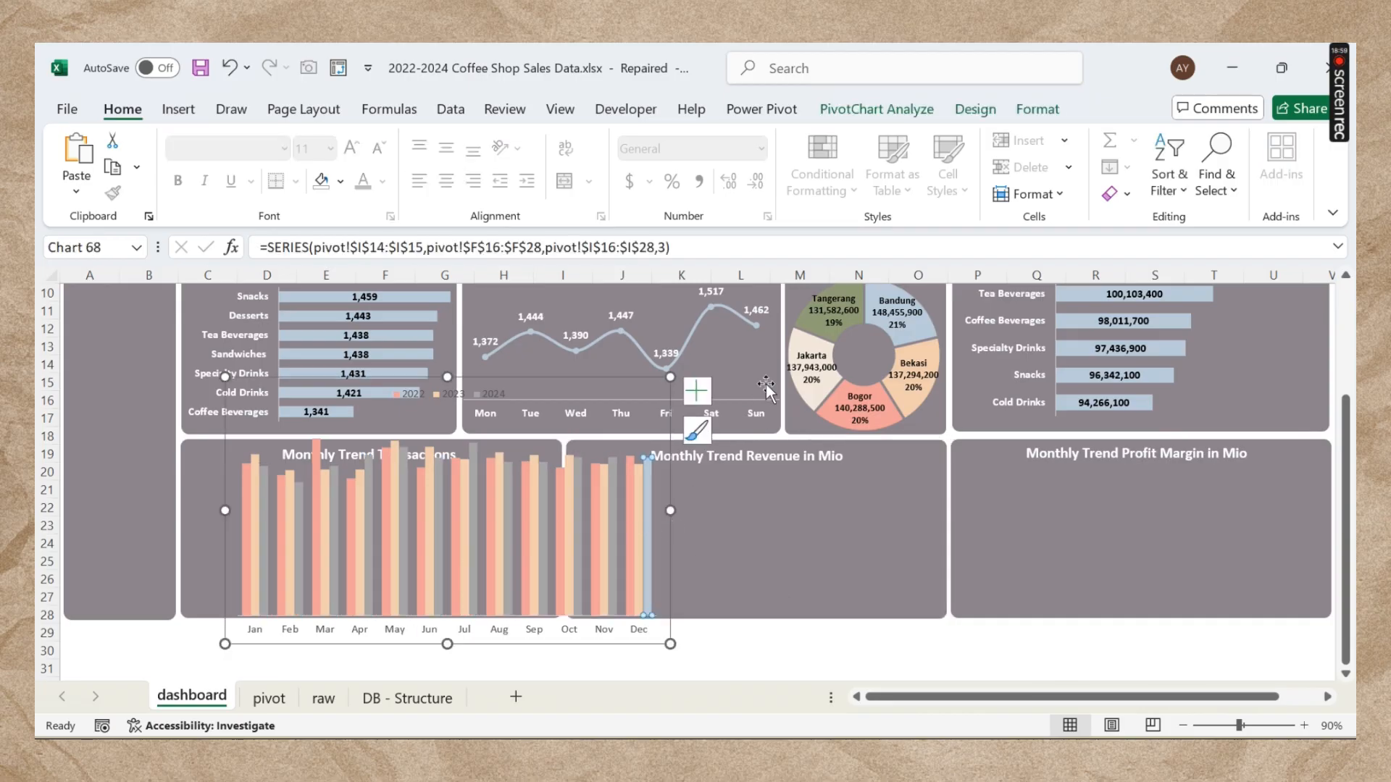
left_click(585, 583)
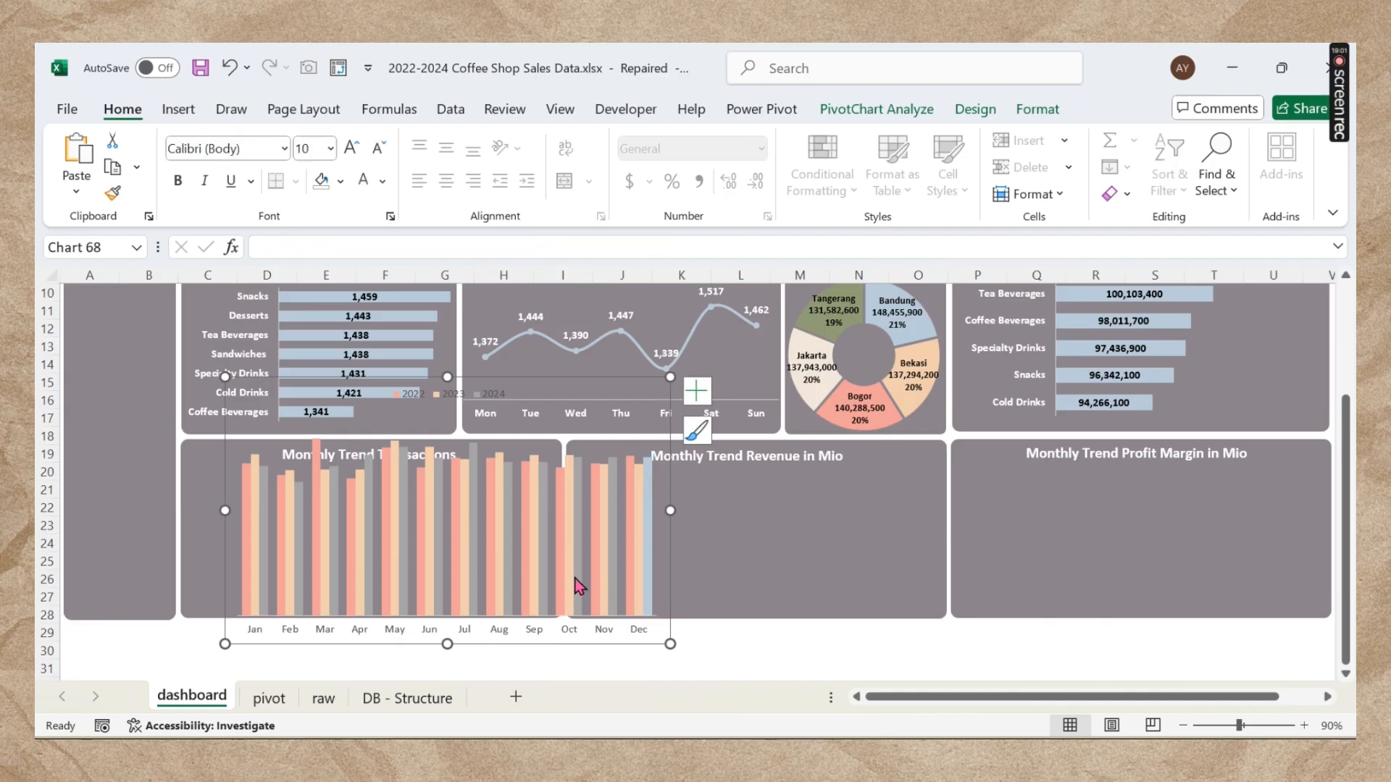
left_click(580, 581)
left_click(1037, 109)
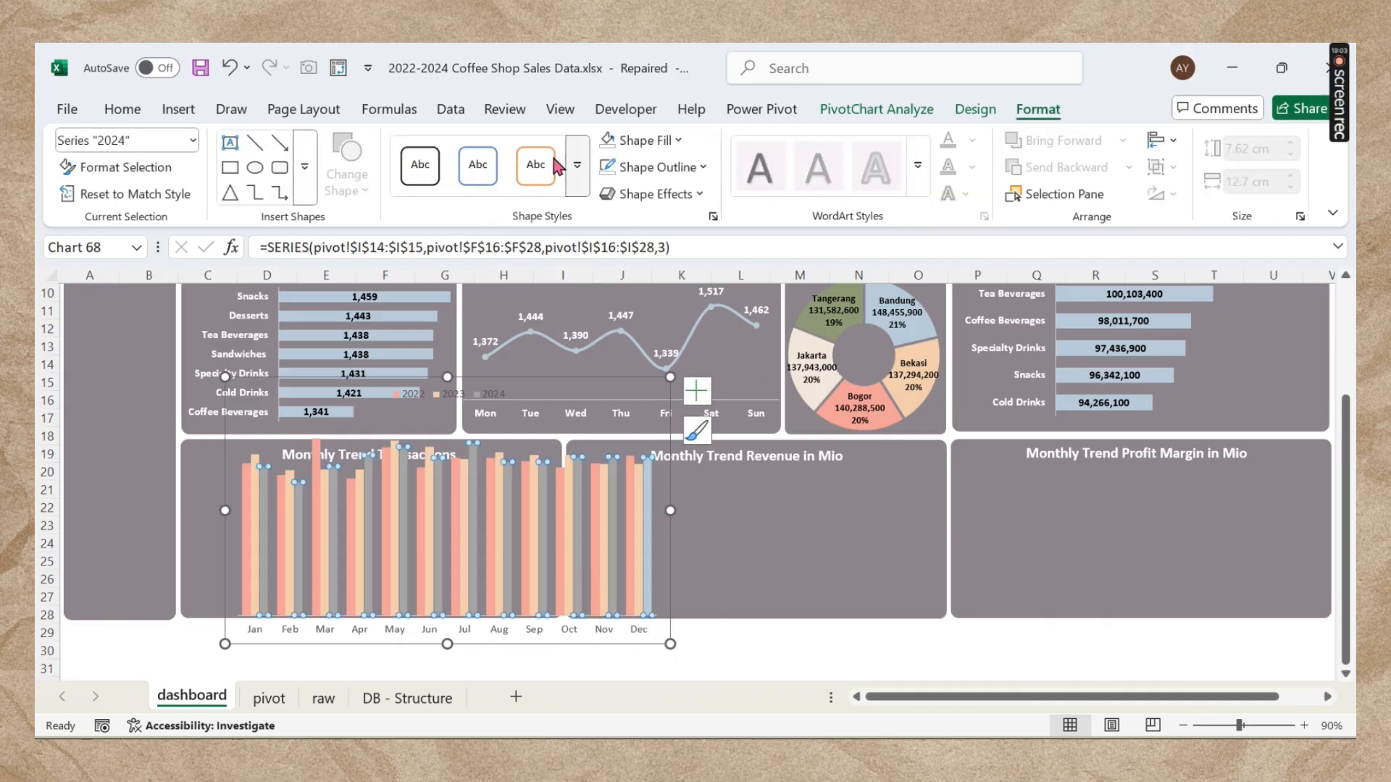
left_click(649, 140)
left_click(668, 552)
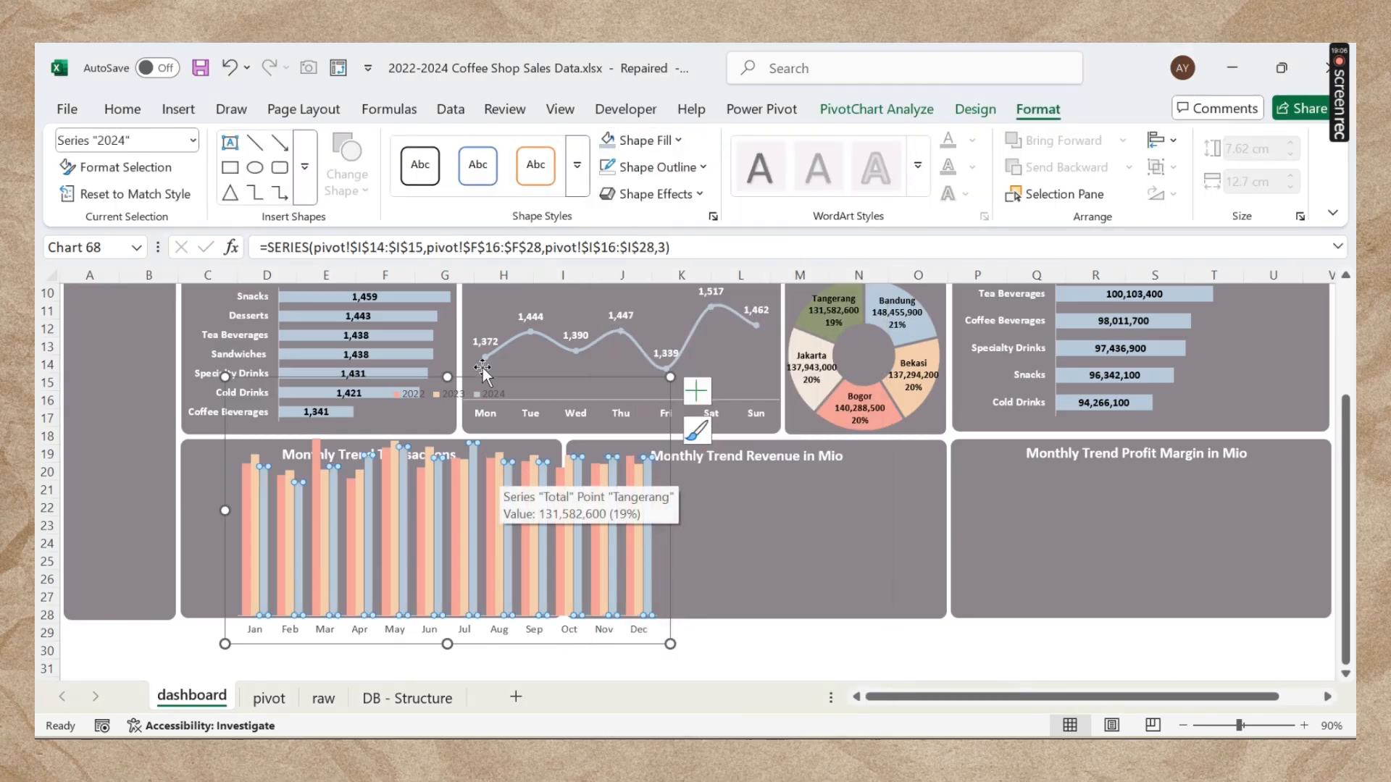
Step: Shrink and reposition the monthly transactions chart to fit within the Monthly Trend Transactions panel
left_click_drag(447, 377, 447, 449)
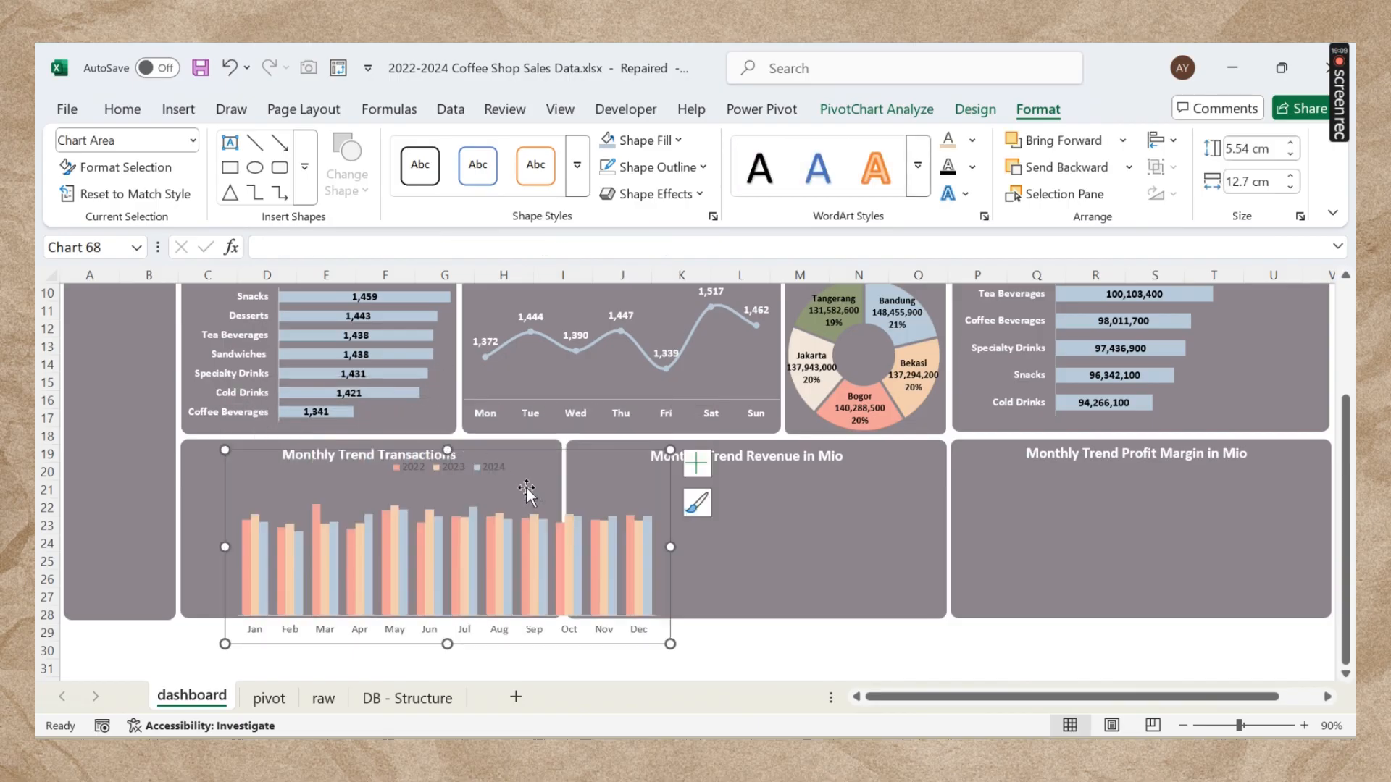
left_click_drag(596, 646, 539, 629)
left_click_drag(584, 523, 565, 524)
left_click_drag(367, 627, 366, 616)
Step: Format the month axis labels in bold white and the legend text in white
left_click(366, 603)
left_click(123, 109)
left_click(422, 459)
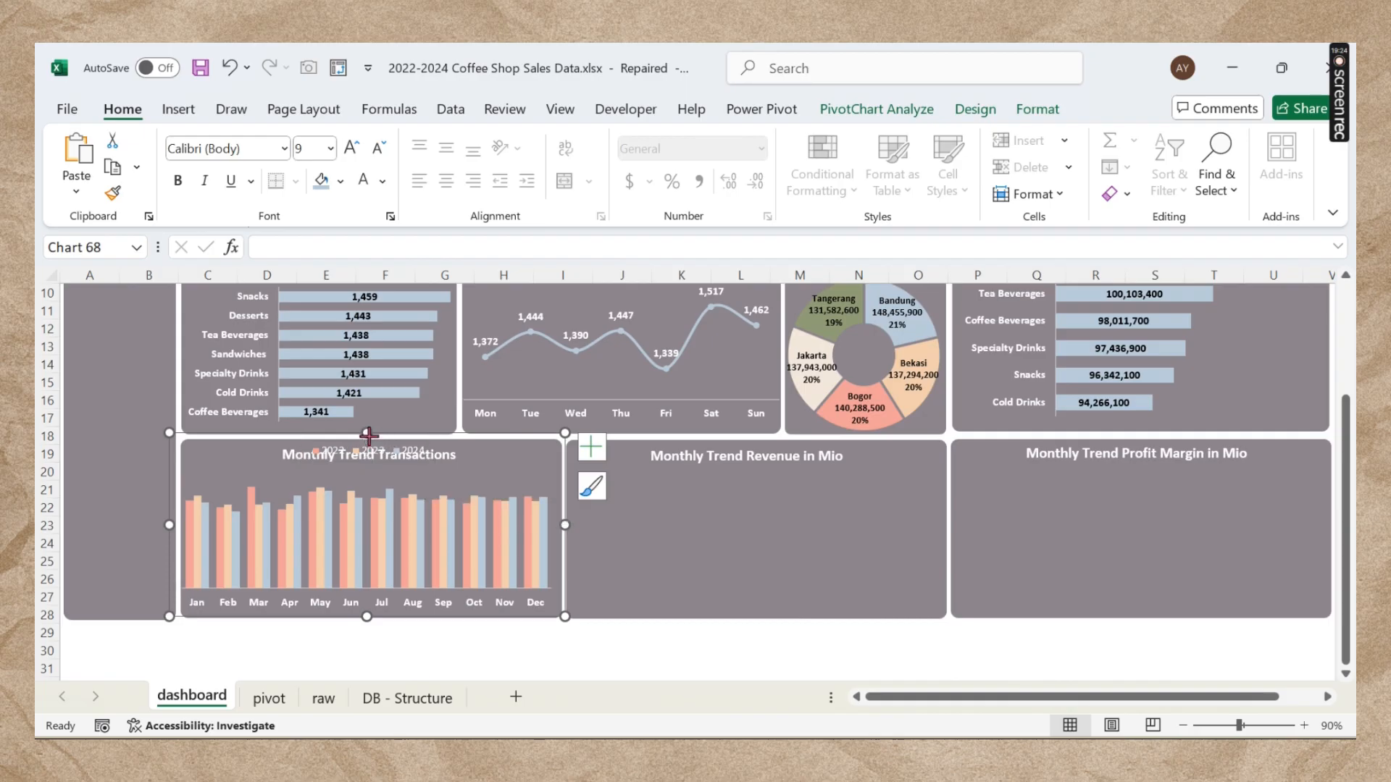
Step: Lower the chart's upper edge below the panel title, widen it slightly and extend the plot area upward
left_click_drag(367, 432, 369, 460)
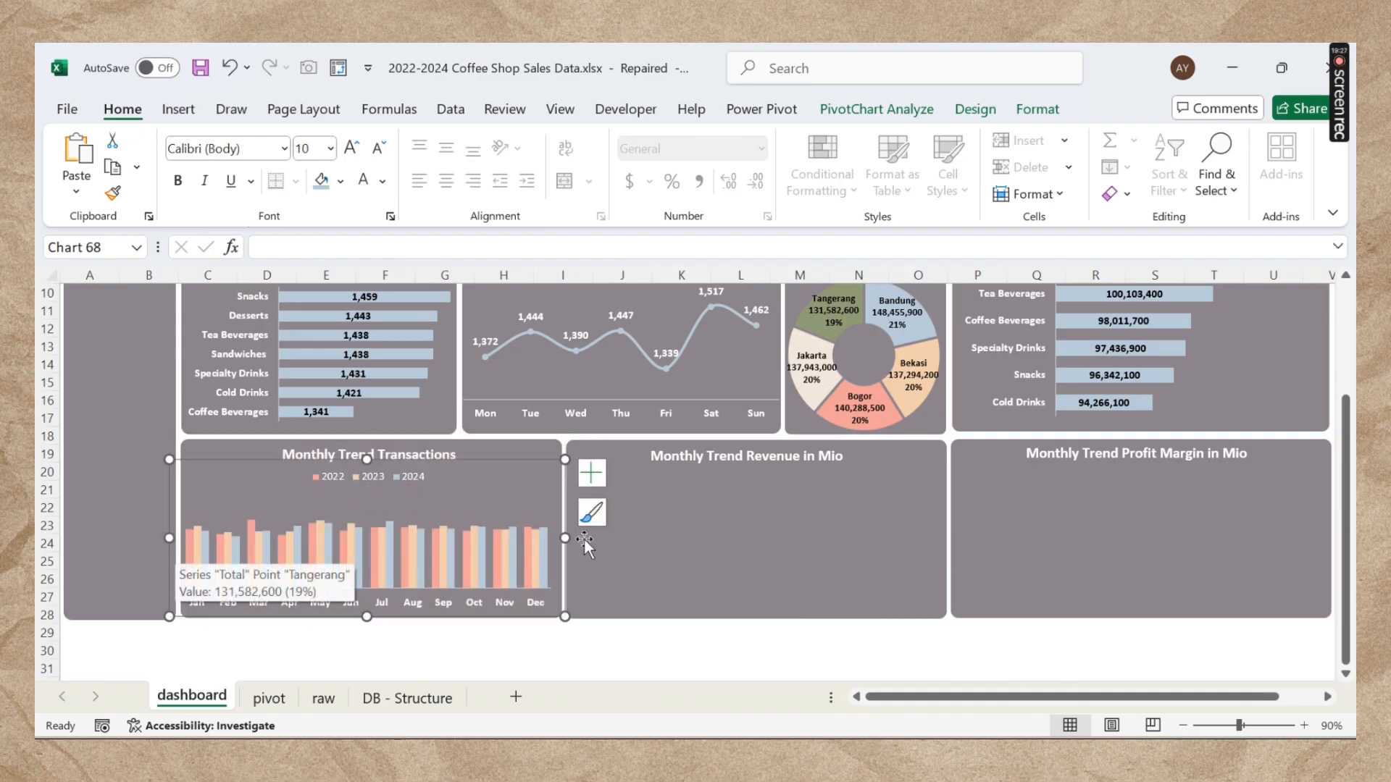
left_click_drag(571, 540, 570, 536)
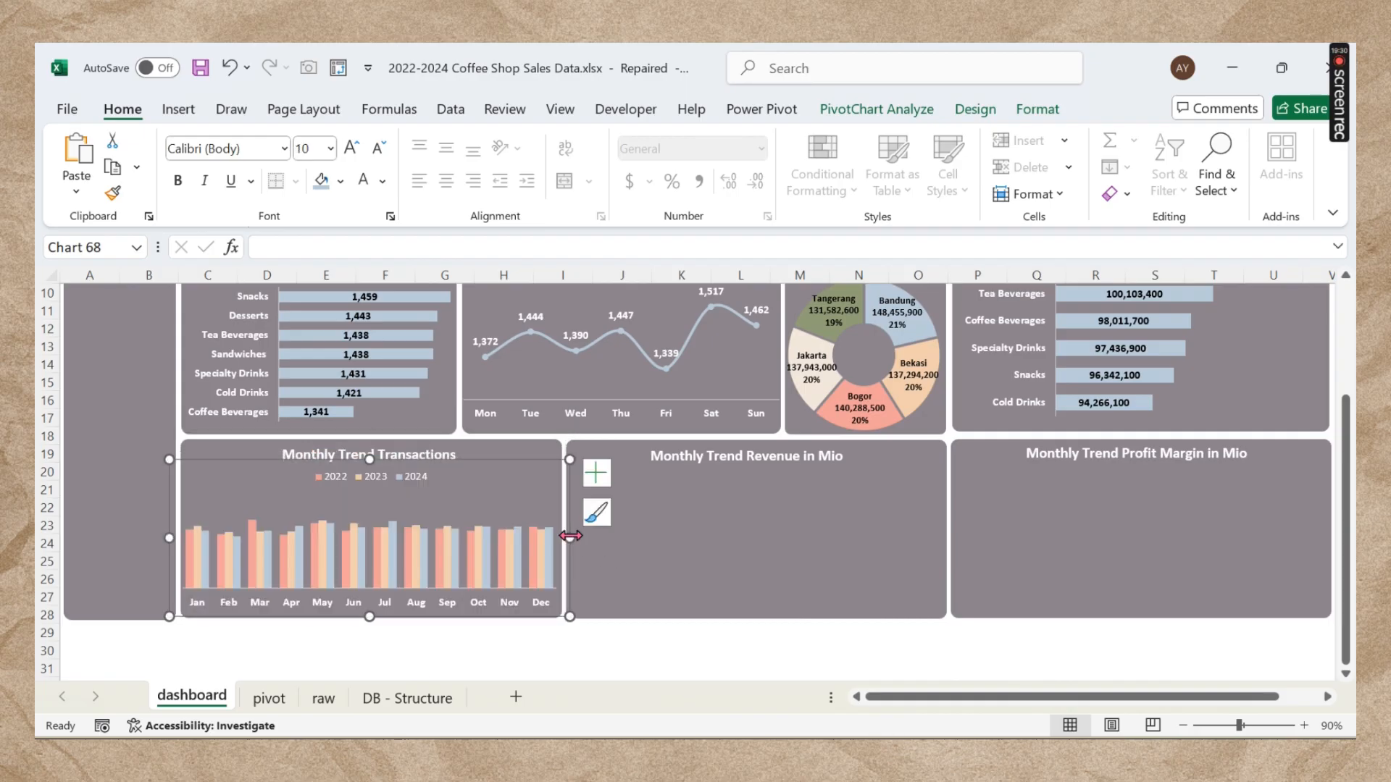
left_click(376, 500)
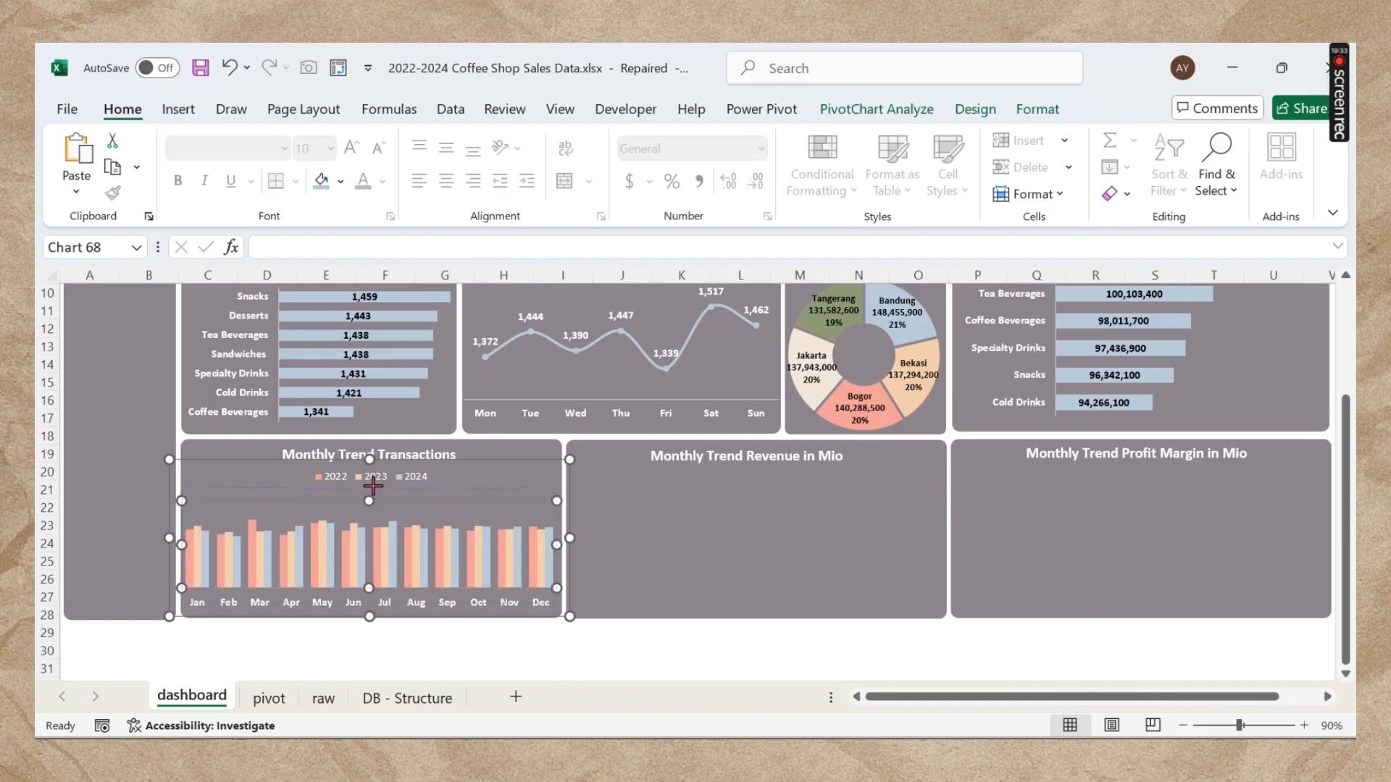
left_click(560, 631)
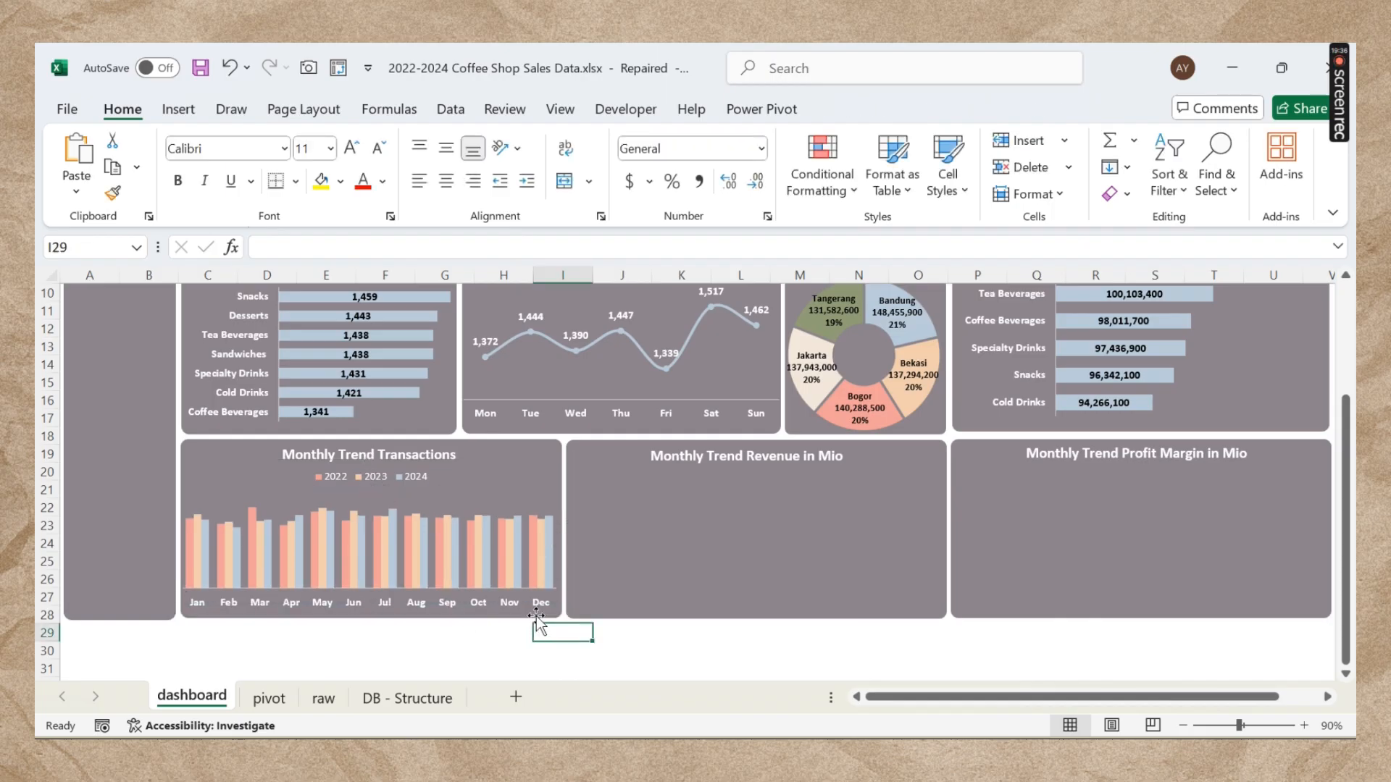
Step: Add data labels to the 2024 series of the monthly transactions chart
left_click(570, 538)
left_click(590, 478)
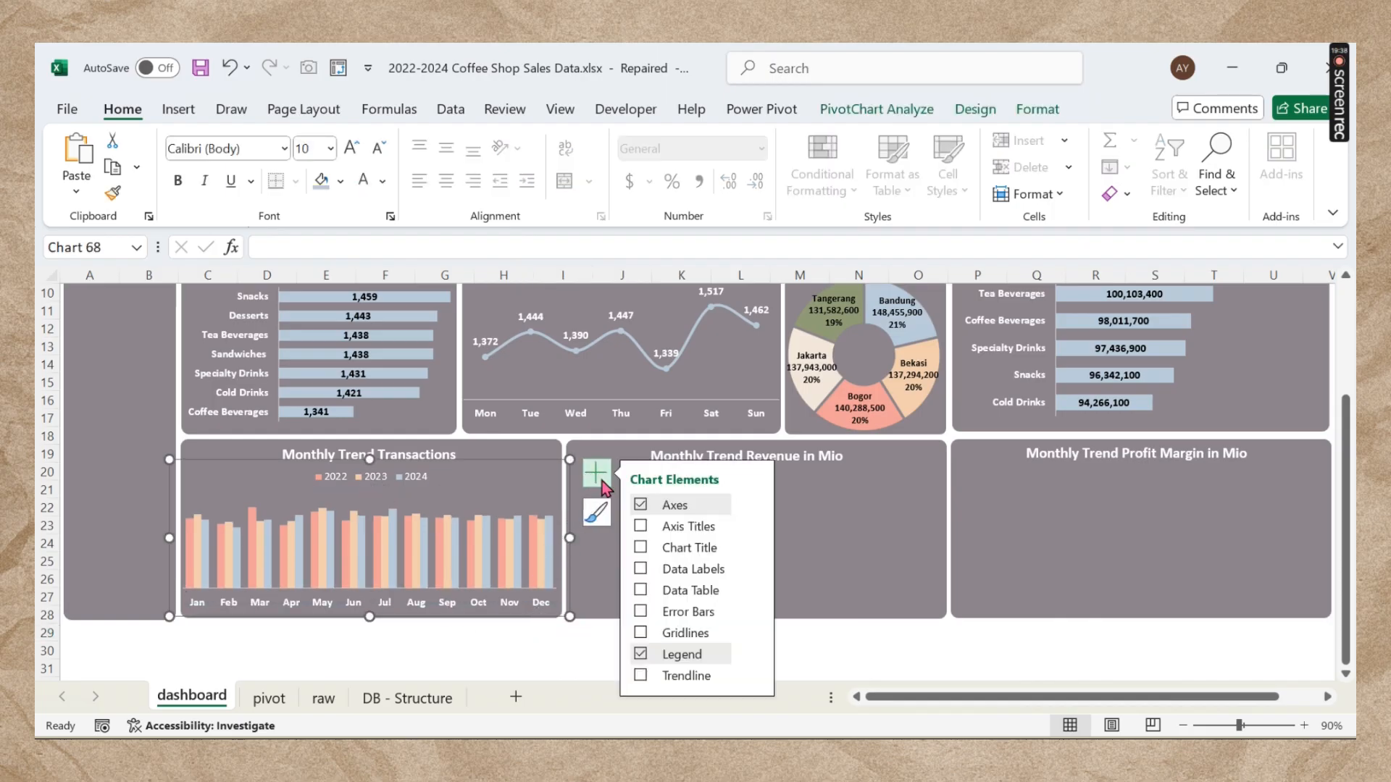
left_click(550, 558)
left_click(640, 569)
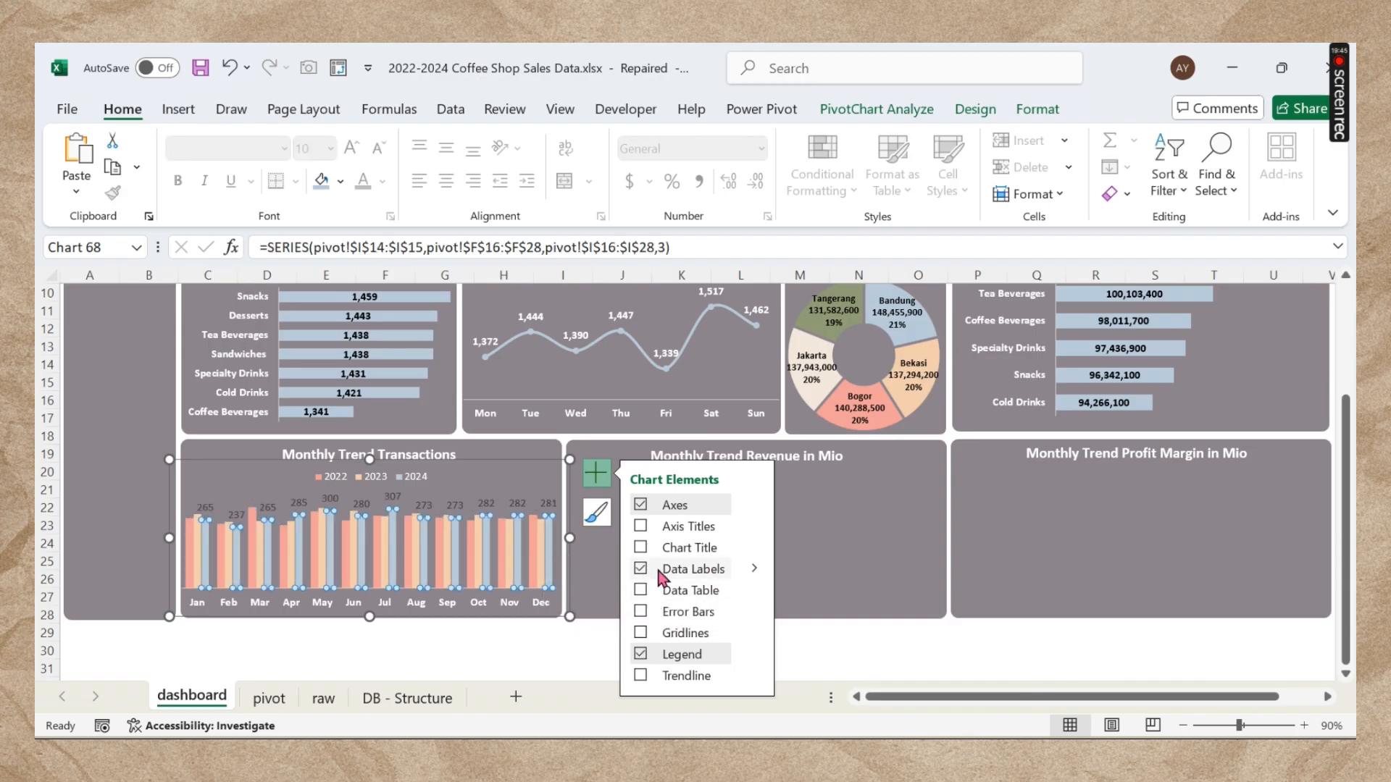
Step: Format the 2024 data labels at size 7 in black and position them at Inside End
left_click(550, 503)
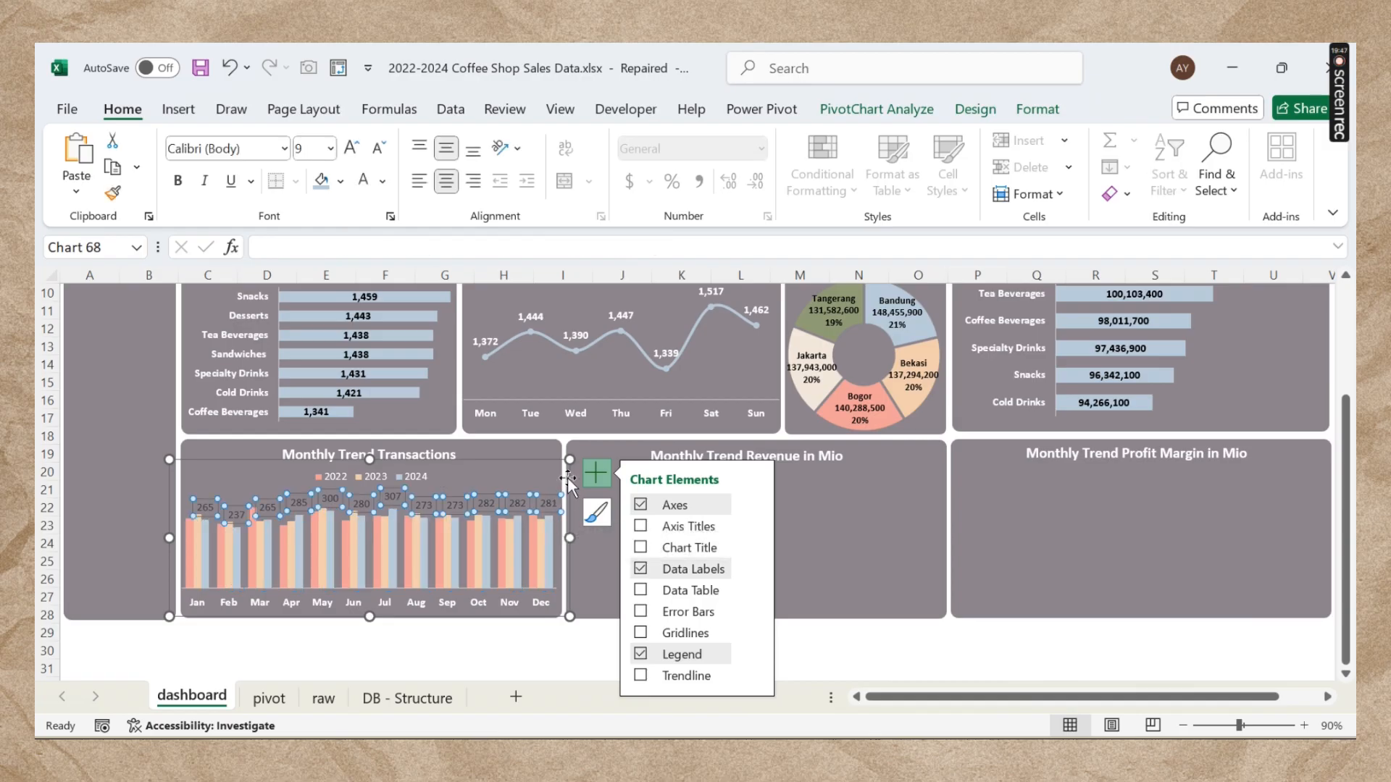
left_click(330, 149)
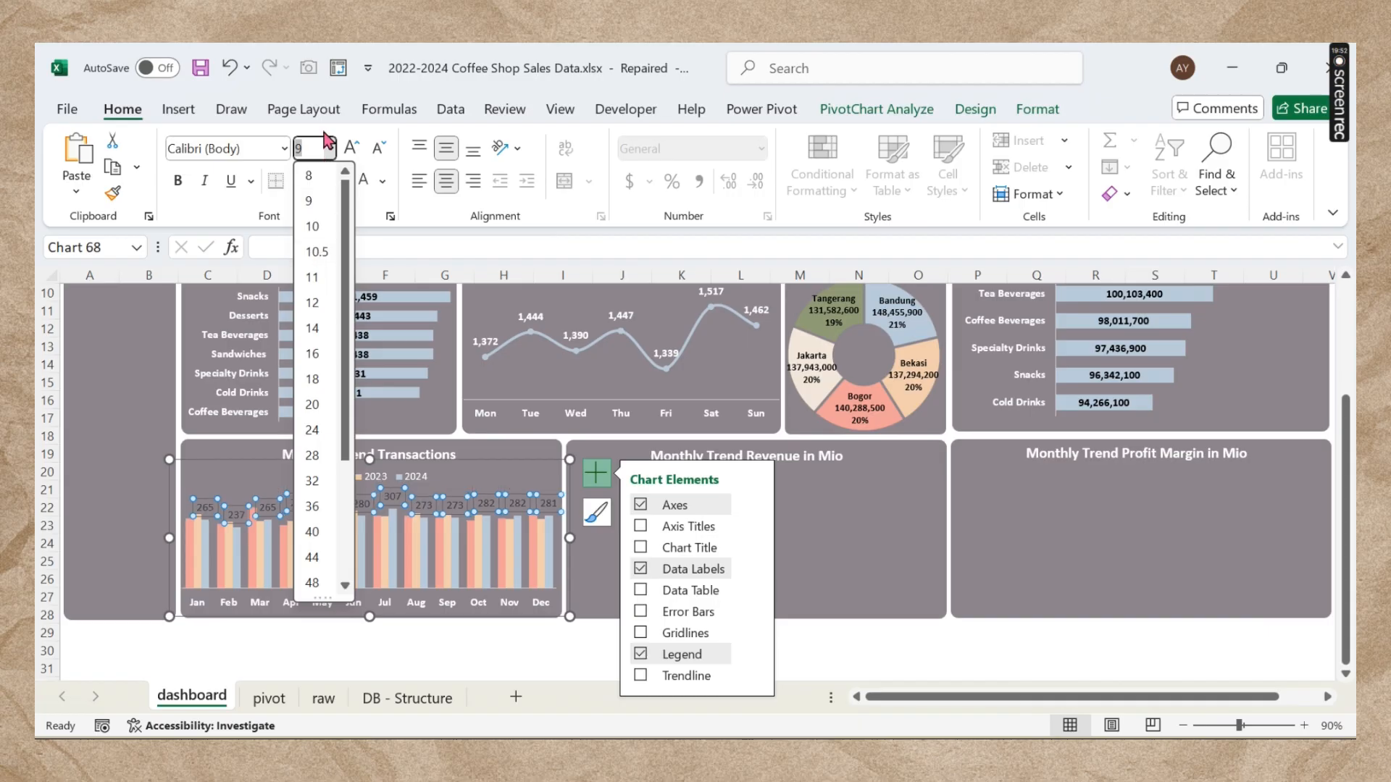
type("7")
key("Return")
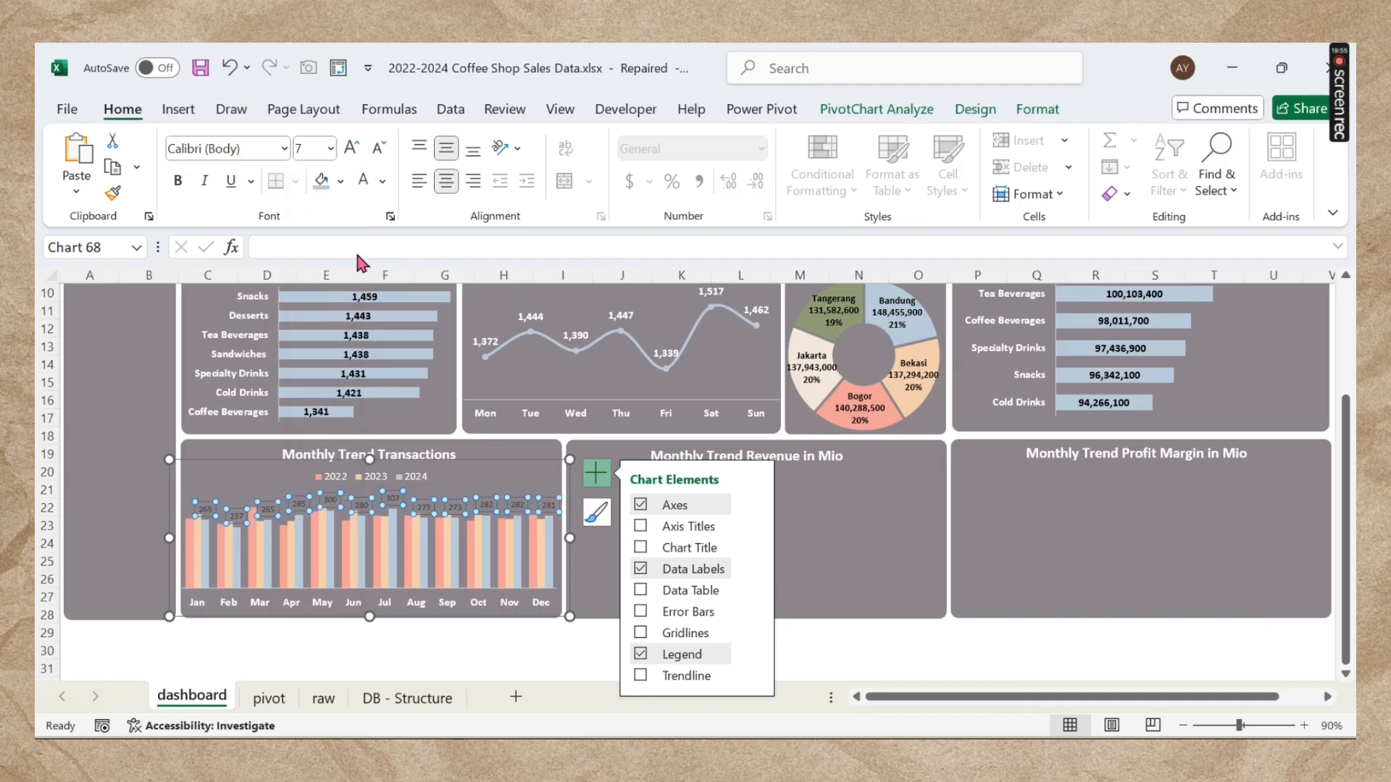
left_click(382, 183)
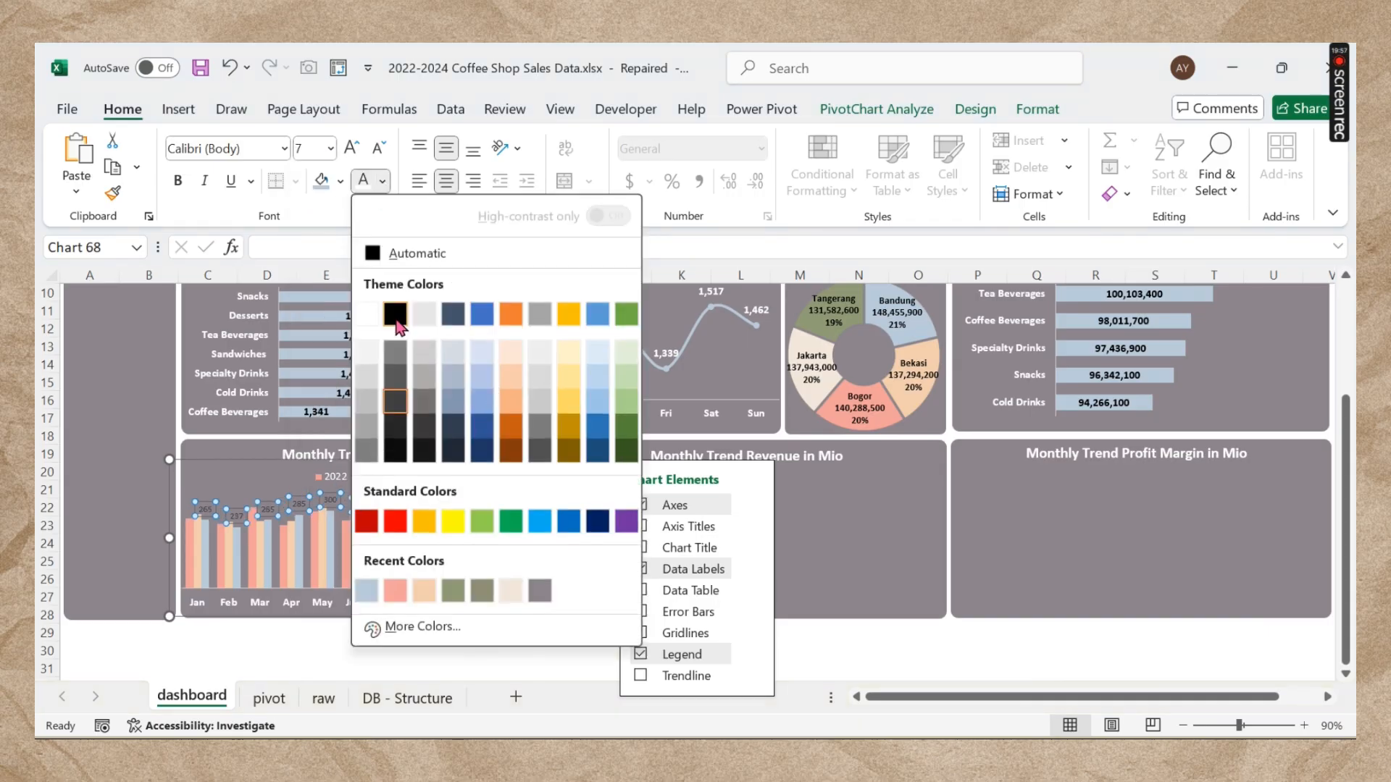
left_click(407, 319)
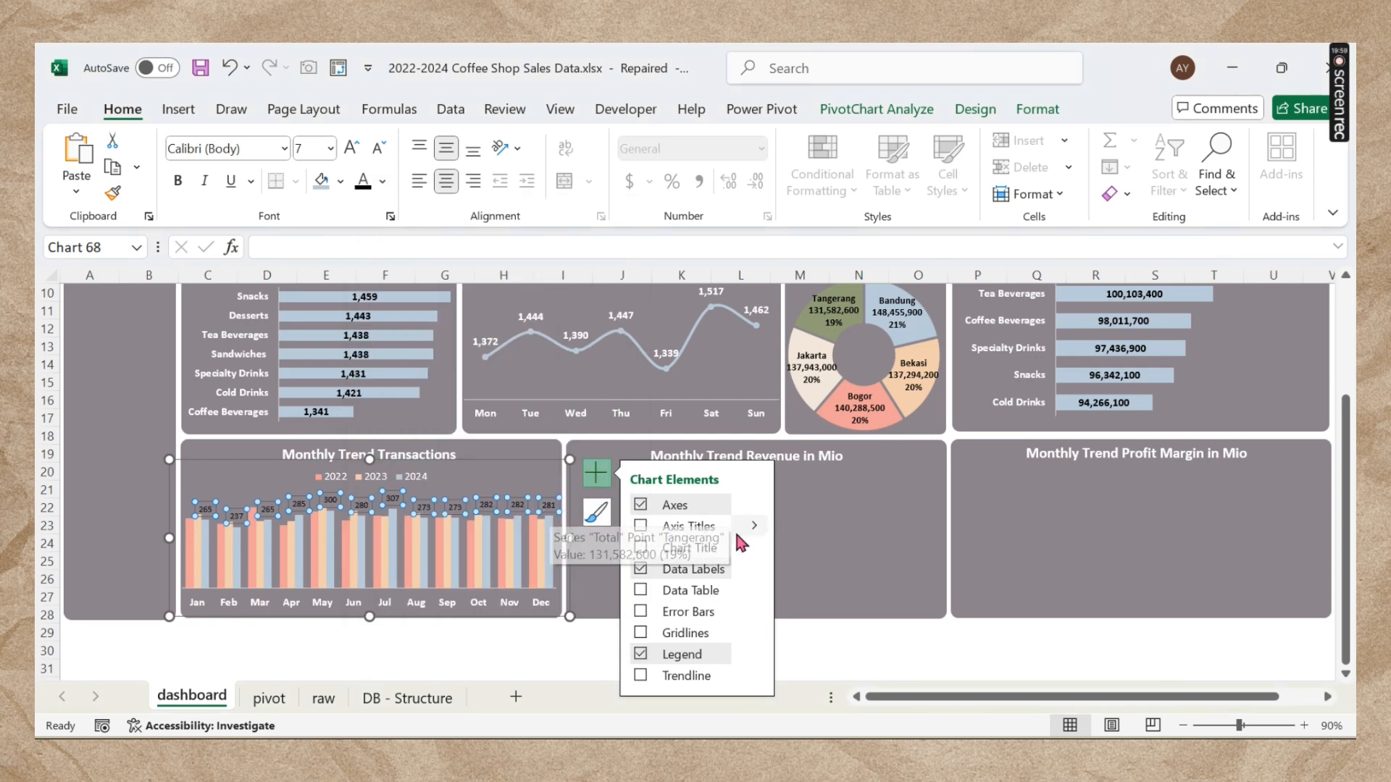
left_click(755, 569)
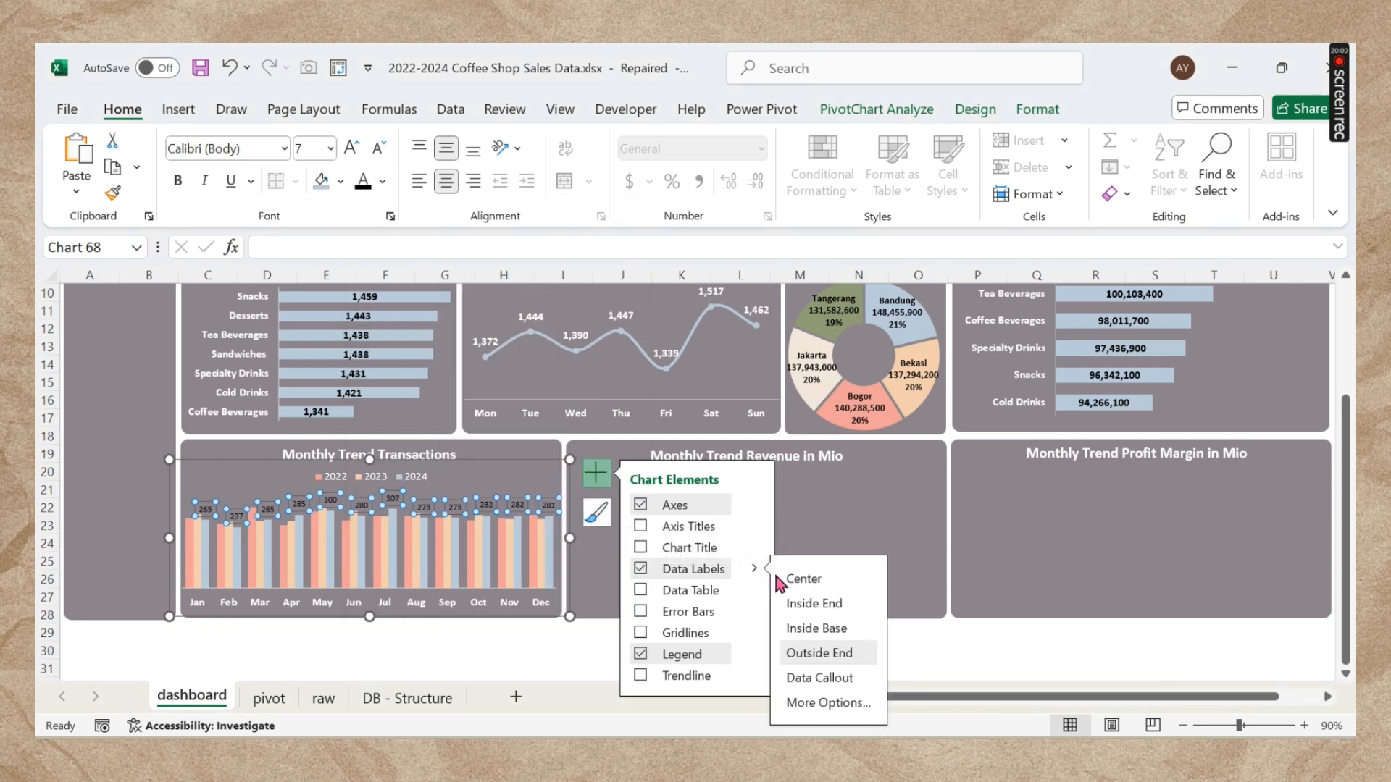
left_click(849, 603)
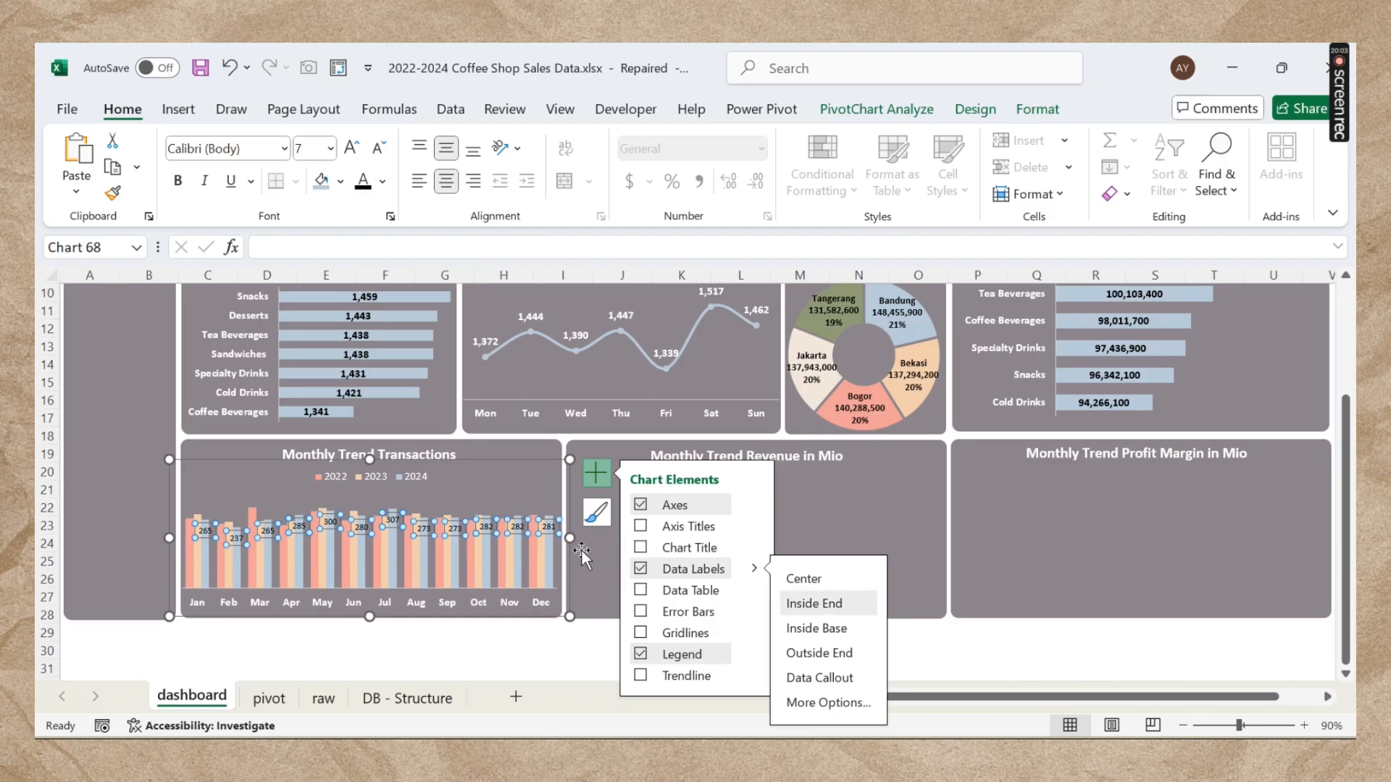
Step: Rotate the text of the 2024 data labels in the monthly transactions chart to read vertically upward
left_click(536, 642)
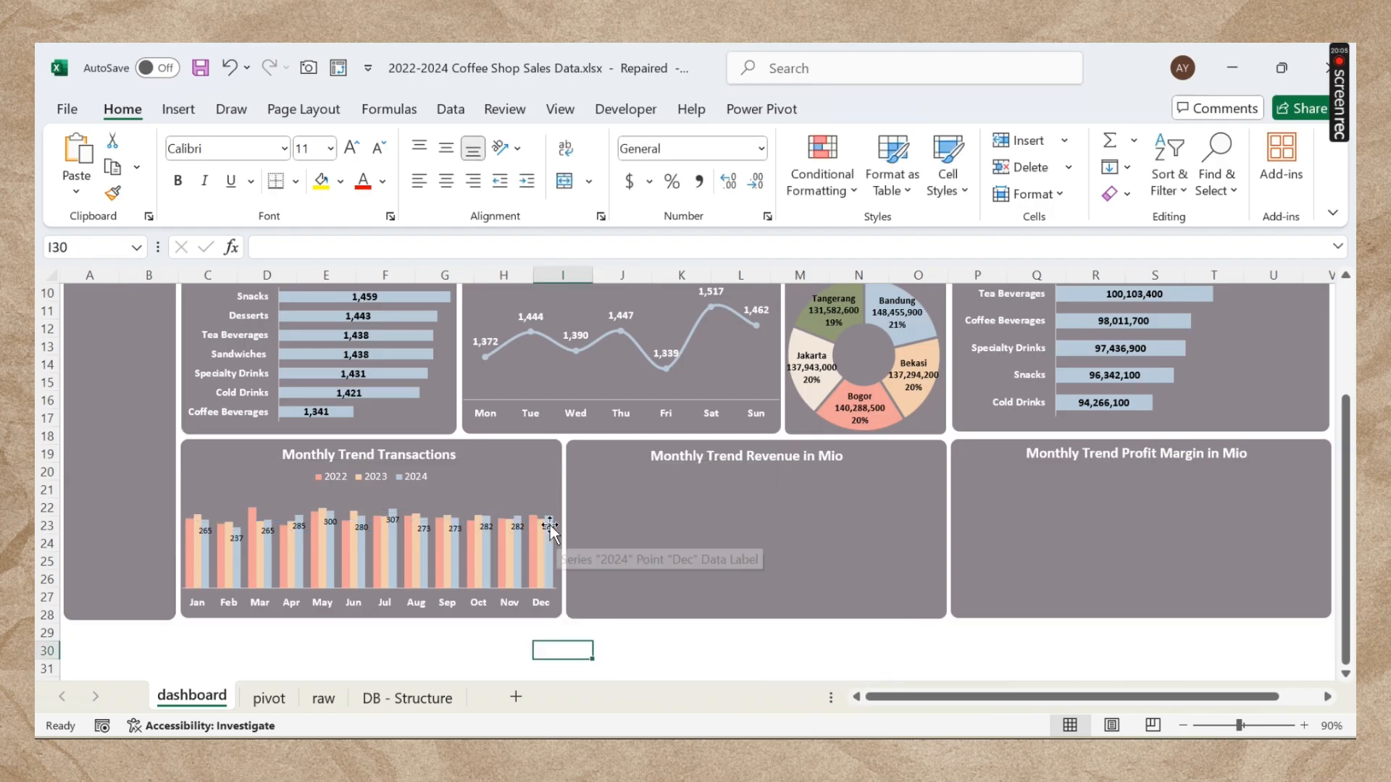
double_click(550, 524)
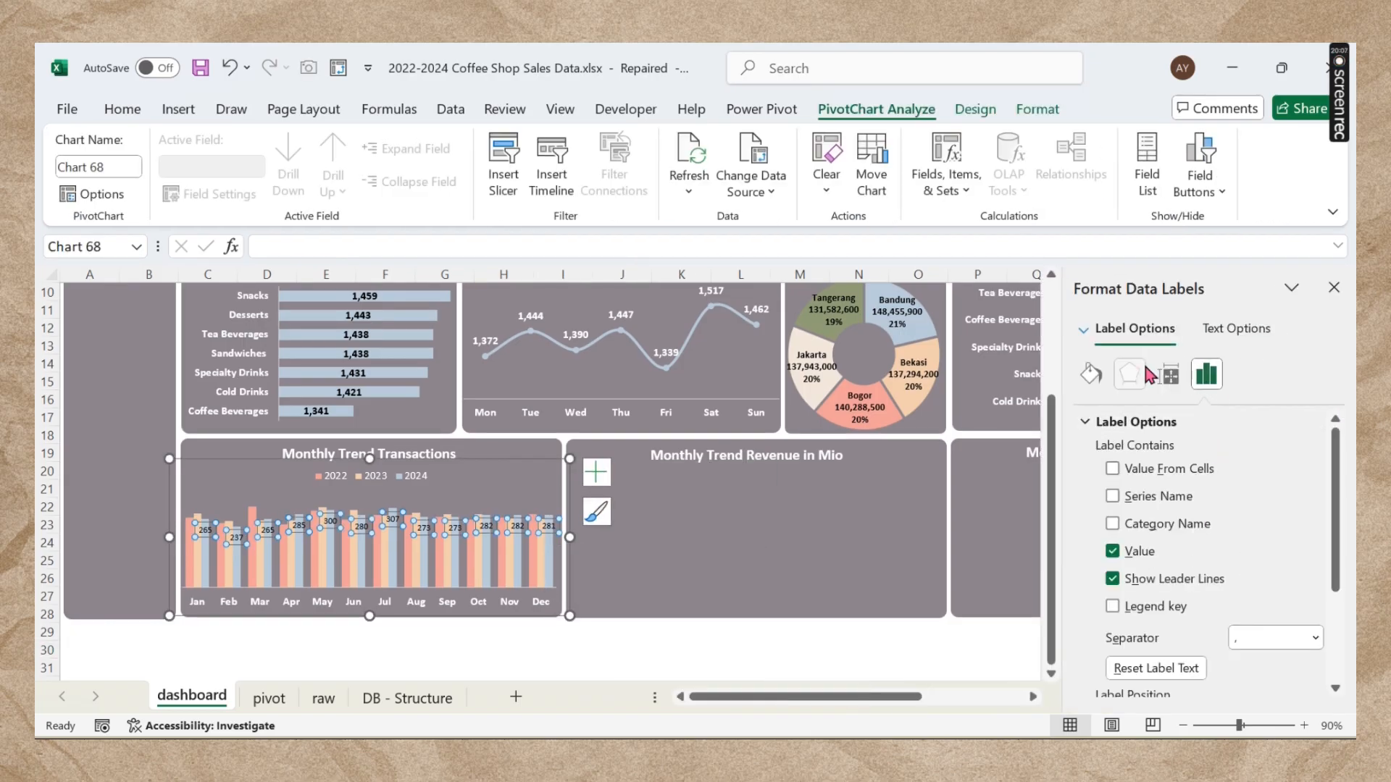
left_click(1128, 374)
left_click(1169, 375)
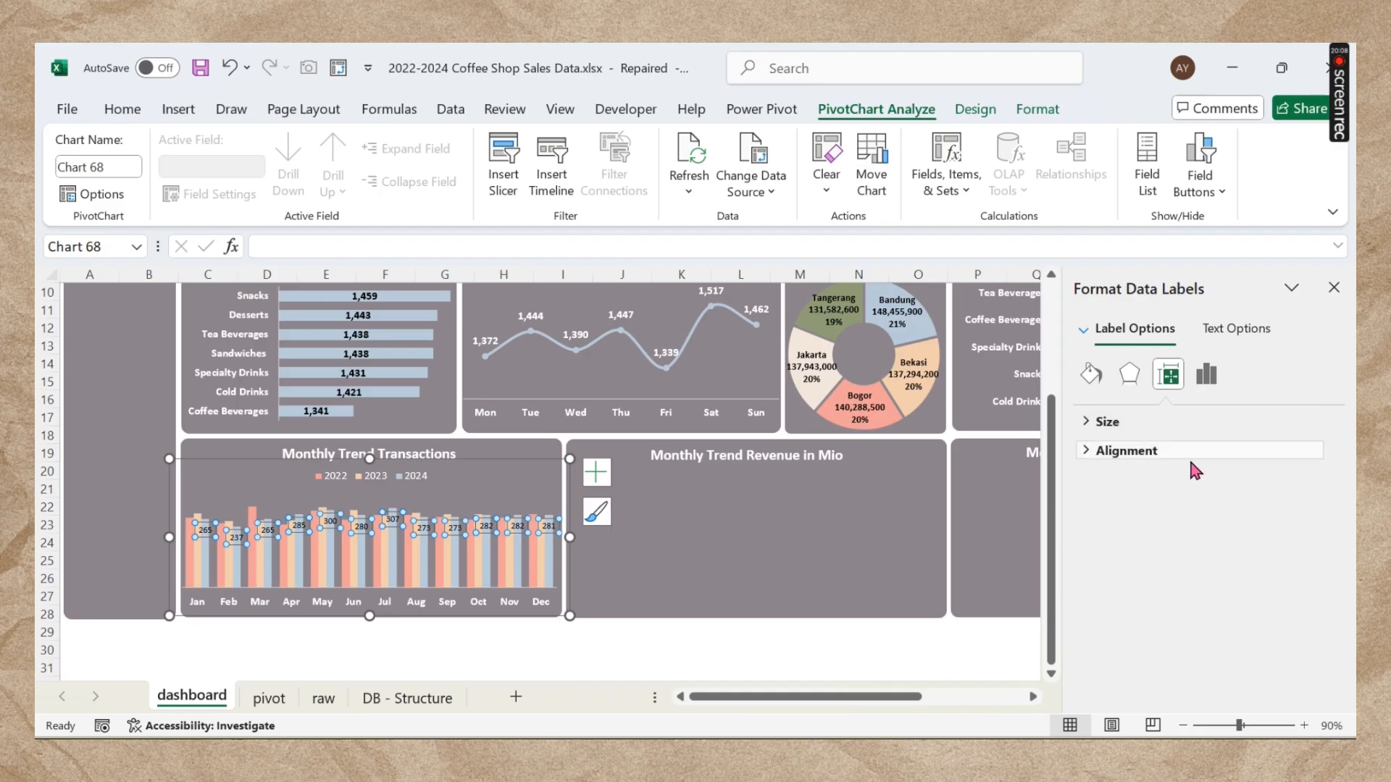
left_click(1073, 452)
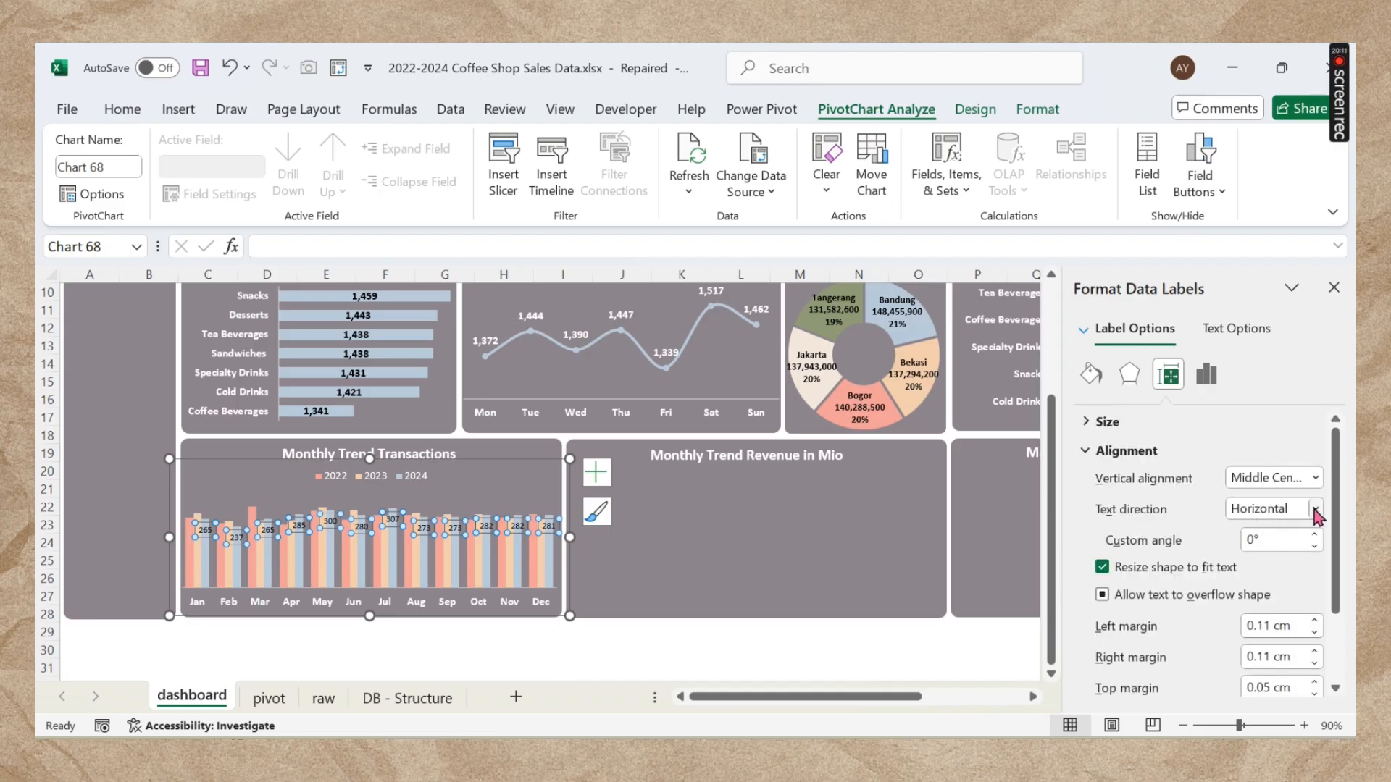
left_click(1316, 510)
left_click(1290, 409)
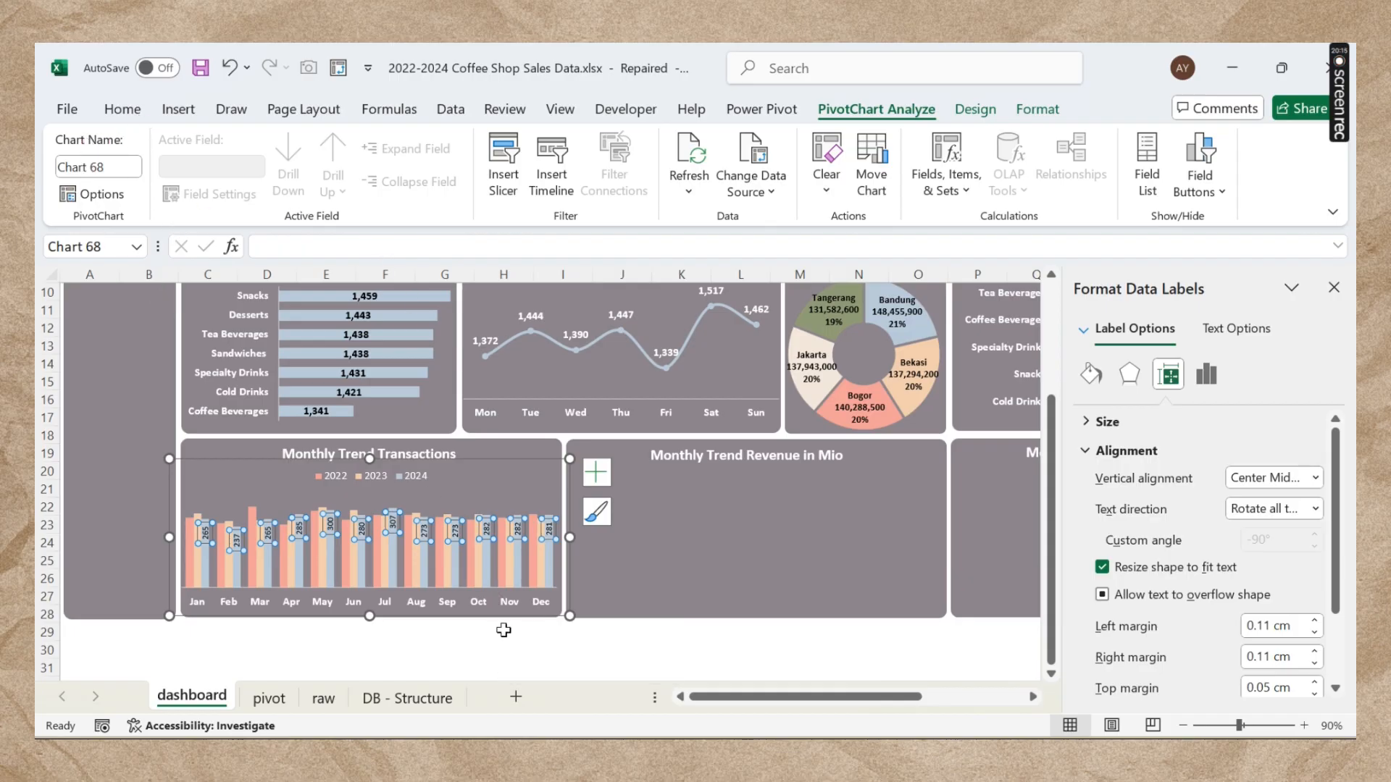
Step: Add data labels to the 2023 series of the monthly transactions chart and rotate their text to read vertically upward
left_click(503, 630)
left_click(545, 555)
left_click(541, 554)
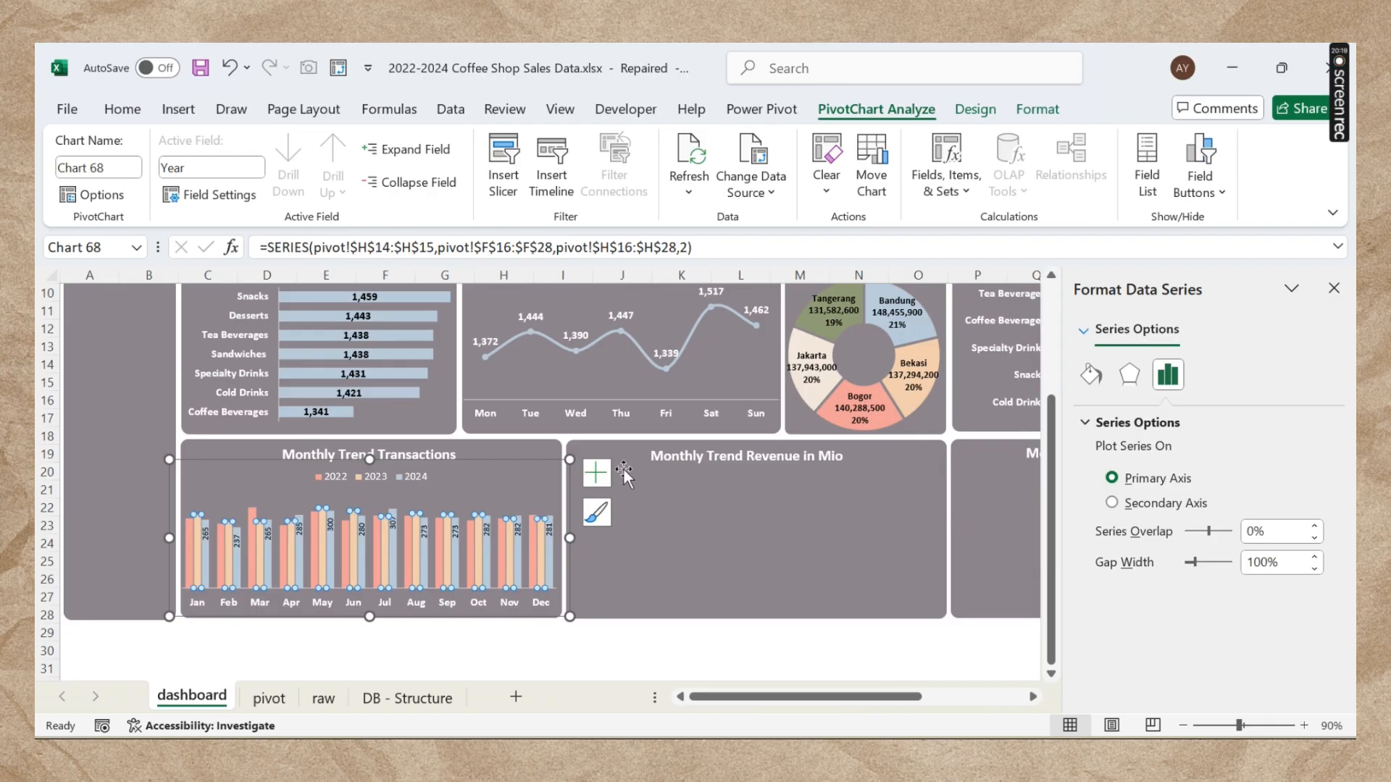
left_click(577, 472)
left_click(541, 529)
left_click(592, 473)
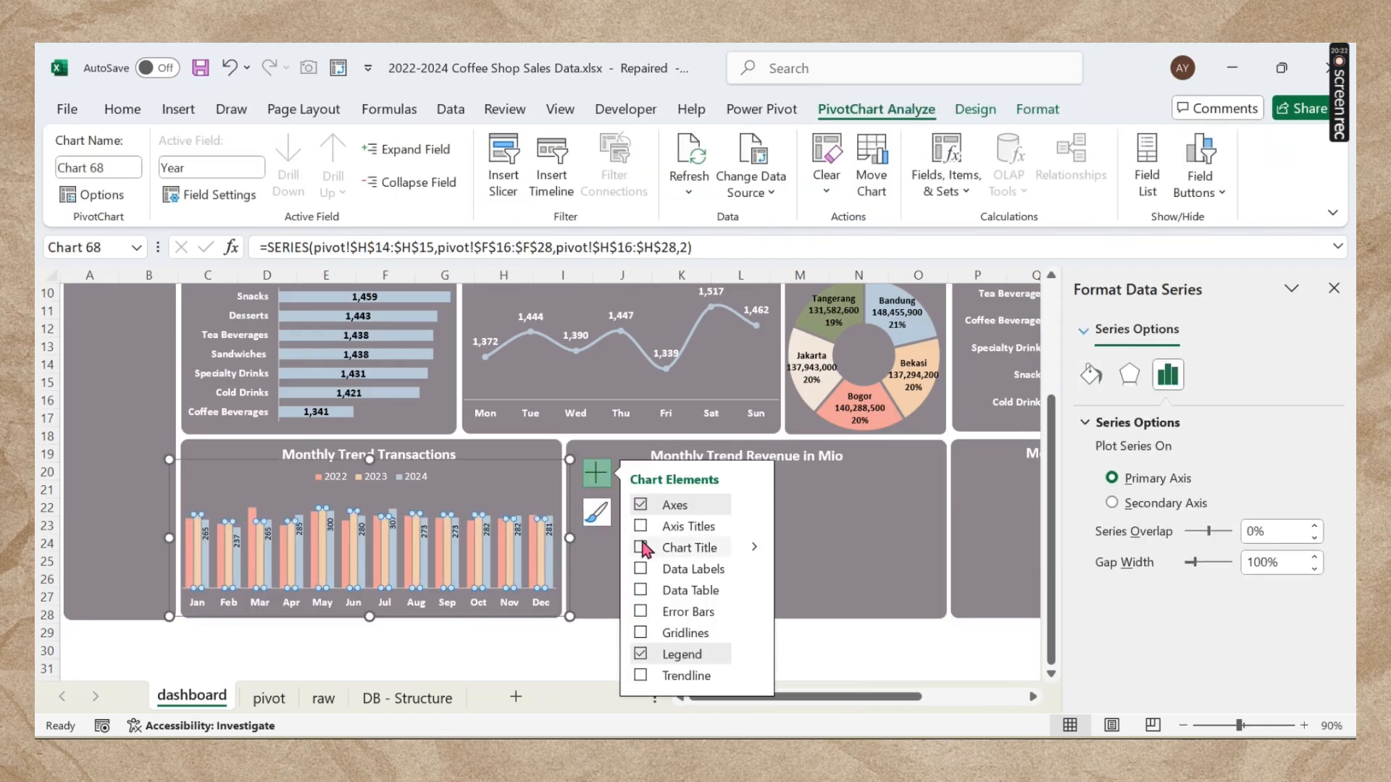
mouse_move(754, 568)
left_click(833, 702)
left_click(1317, 512)
left_click(1295, 383)
Step: Position the 2023 data labels at Inside End and set their font size to 7
left_click(611, 471)
left_click(523, 501)
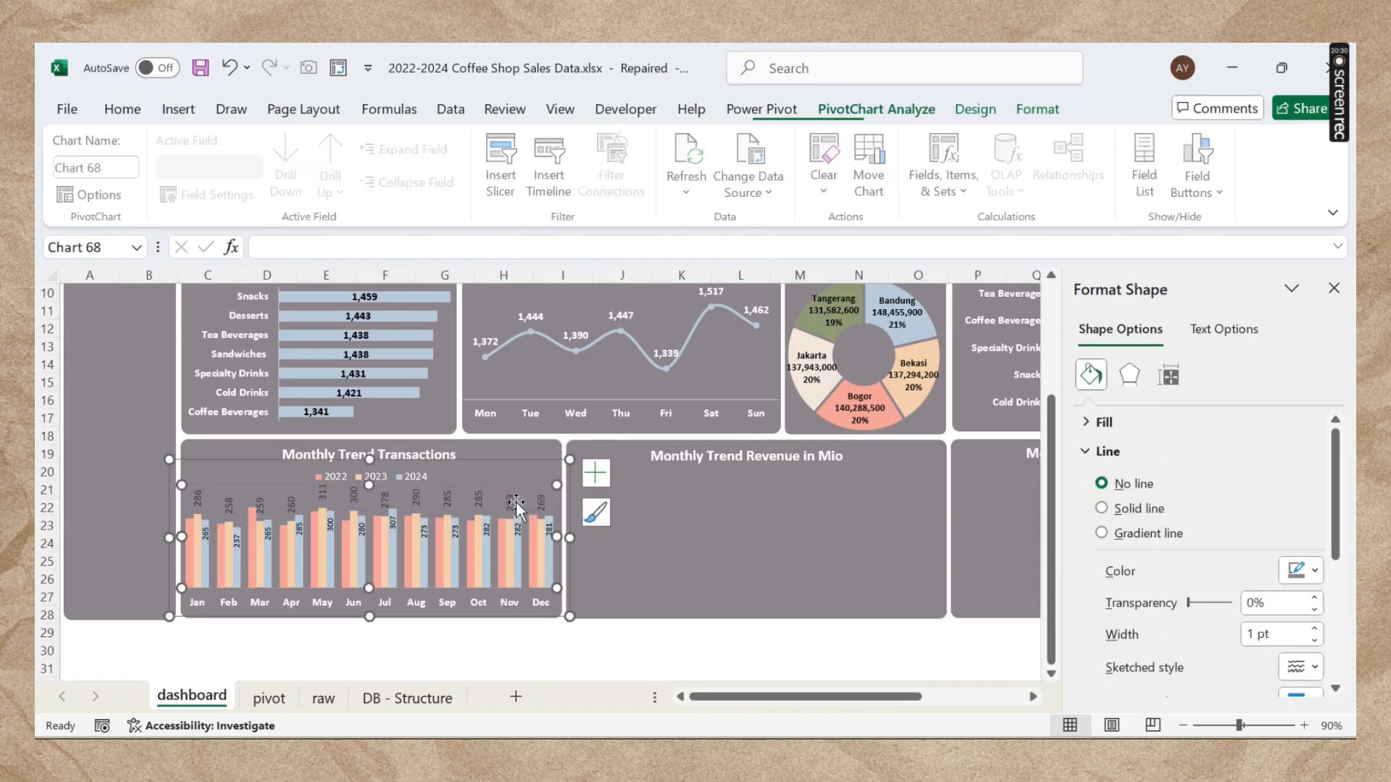
left_click(592, 473)
mouse_move(755, 568)
left_click(828, 607)
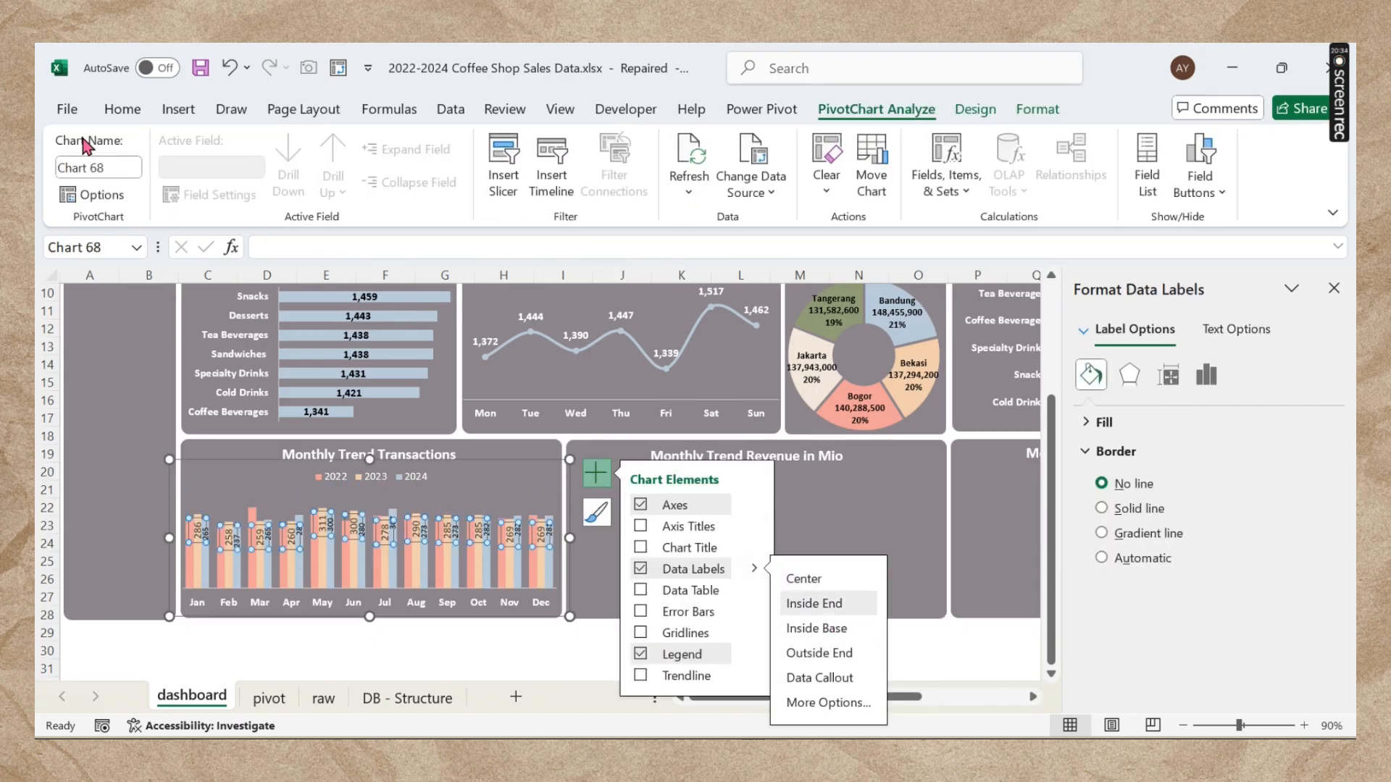
left_click(122, 110)
left_click(307, 147)
key("Return")
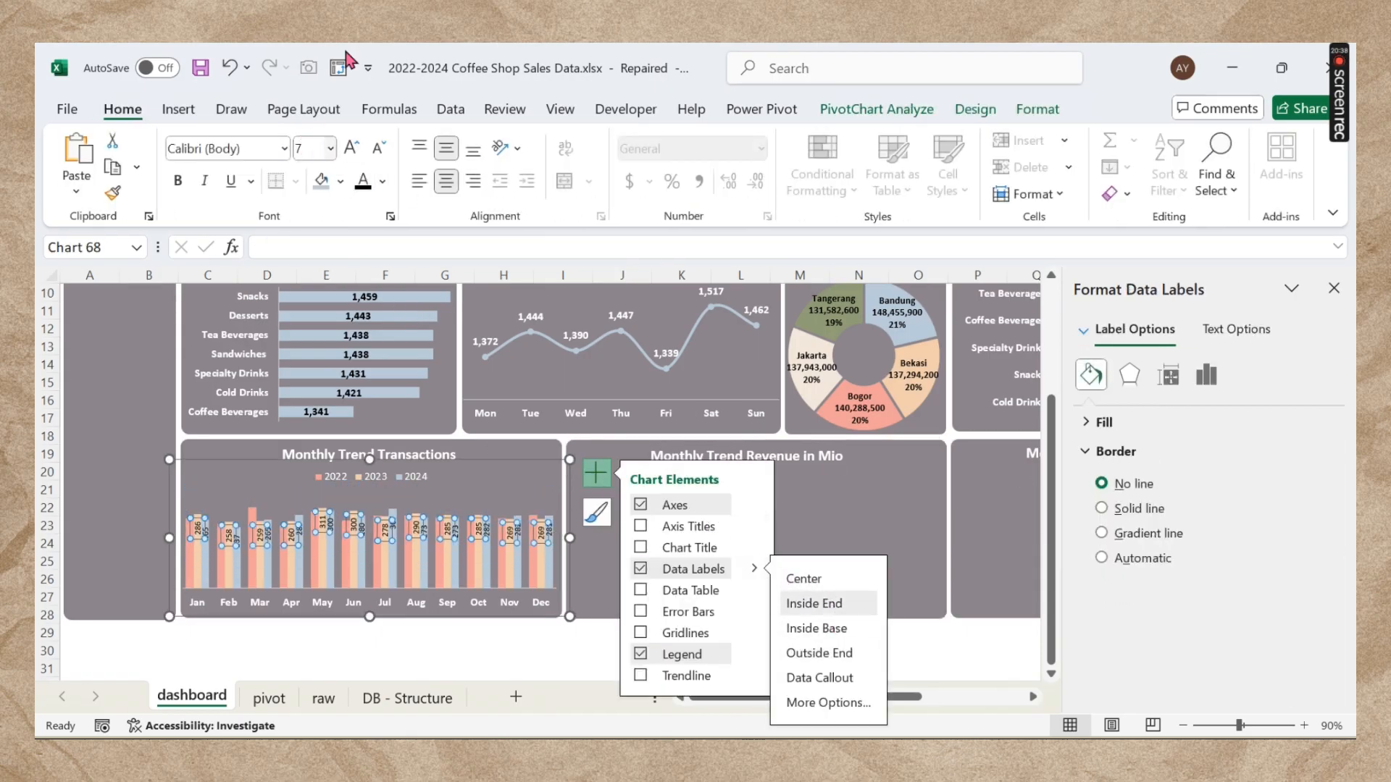
Step: Add data labels to the 2022 series of the monthly transactions chart at Inside End
left_click(475, 558)
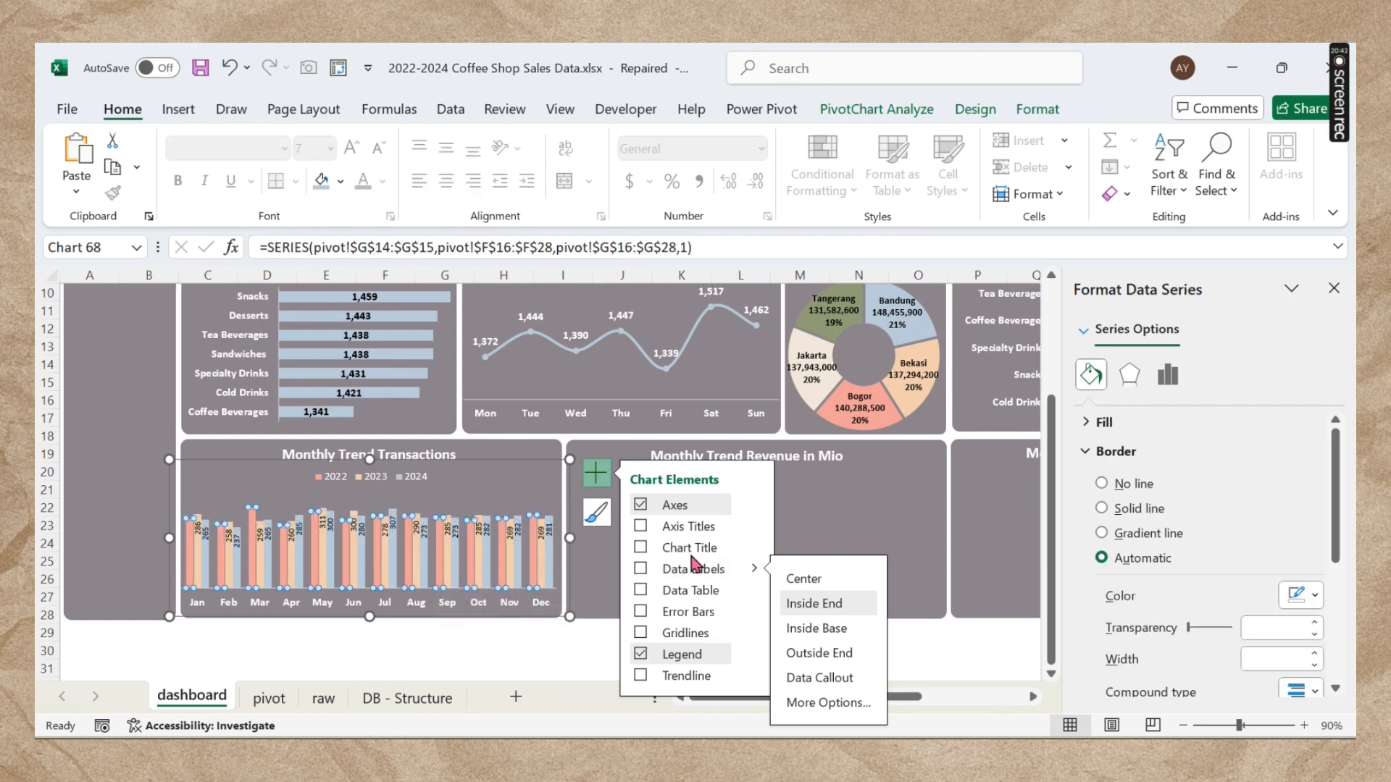
left_click(641, 571)
left_click(814, 603)
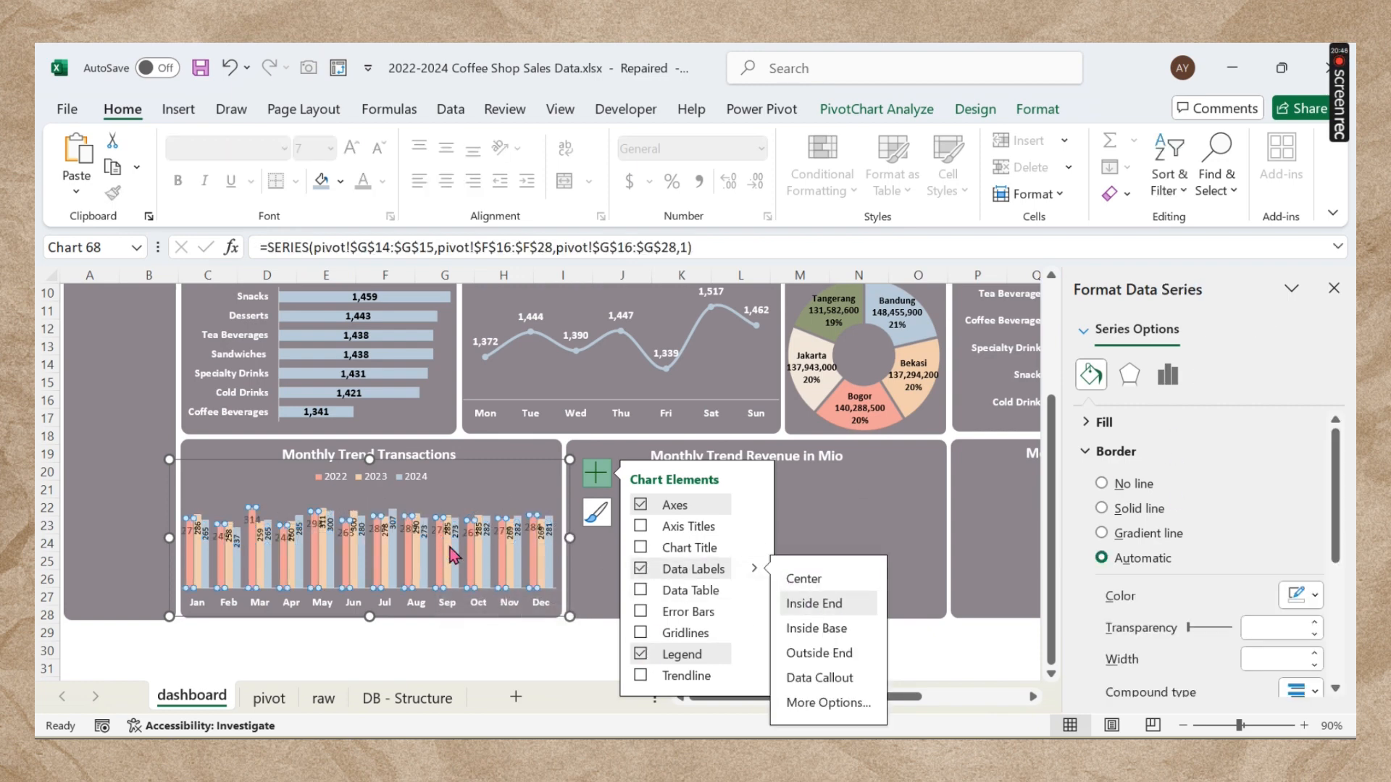
Step: Rotate the text of the 2022 data labels to read vertically upward, like the other two series
double_click(407, 529)
left_click(376, 530)
left_click(416, 494)
left_click(408, 531)
left_click(1206, 374)
left_click(1119, 450)
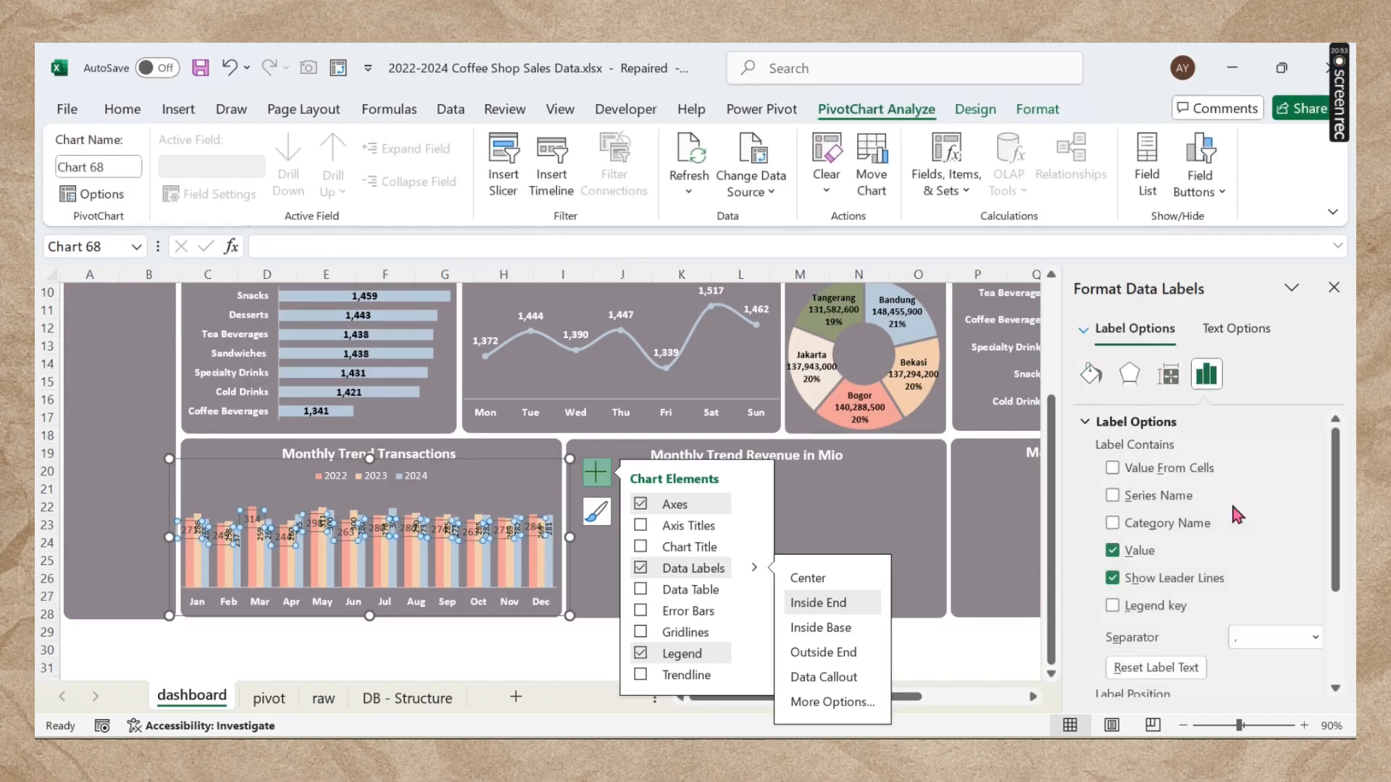
left_click(1168, 374)
left_click(1315, 508)
left_click(1195, 395)
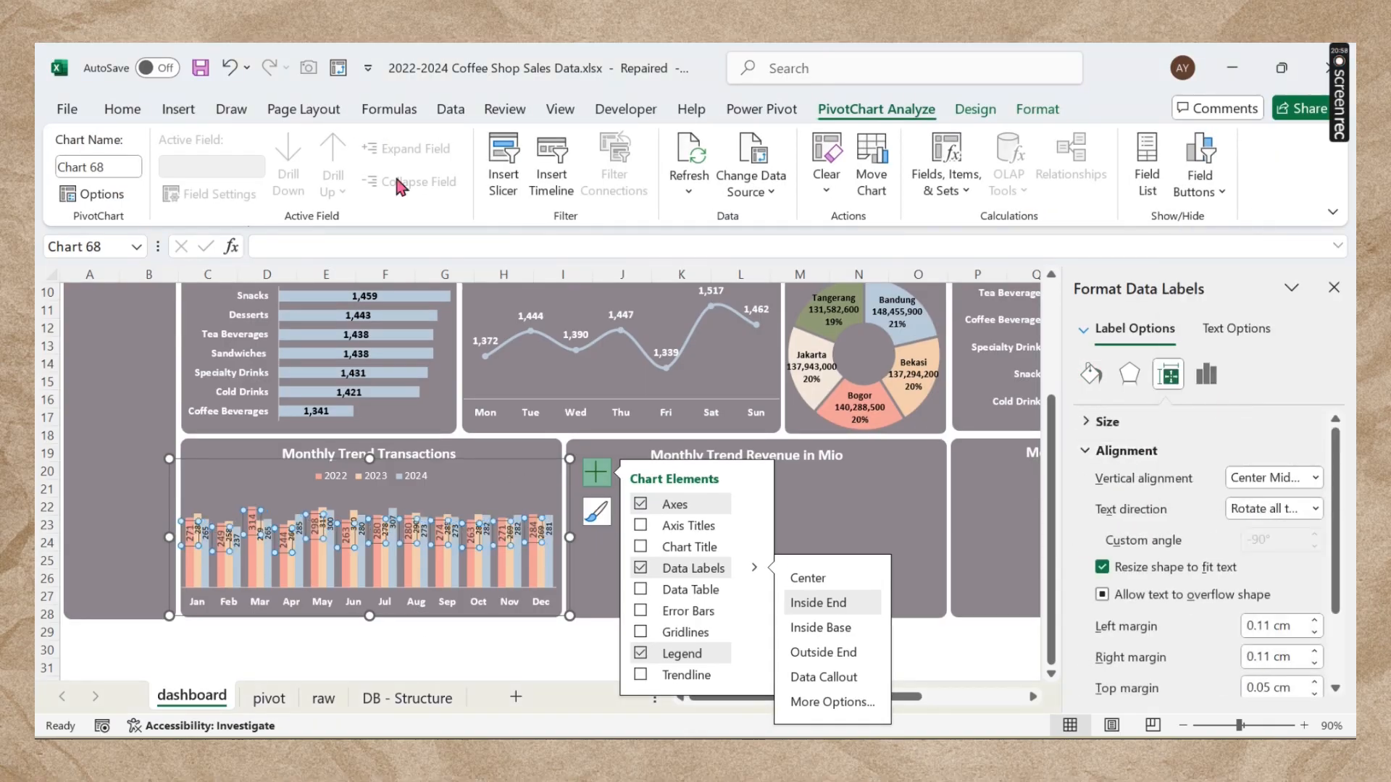
Step: Set the 2022 data labels to font size 7, deselect the chart and close the formatting pane
left_click(119, 113)
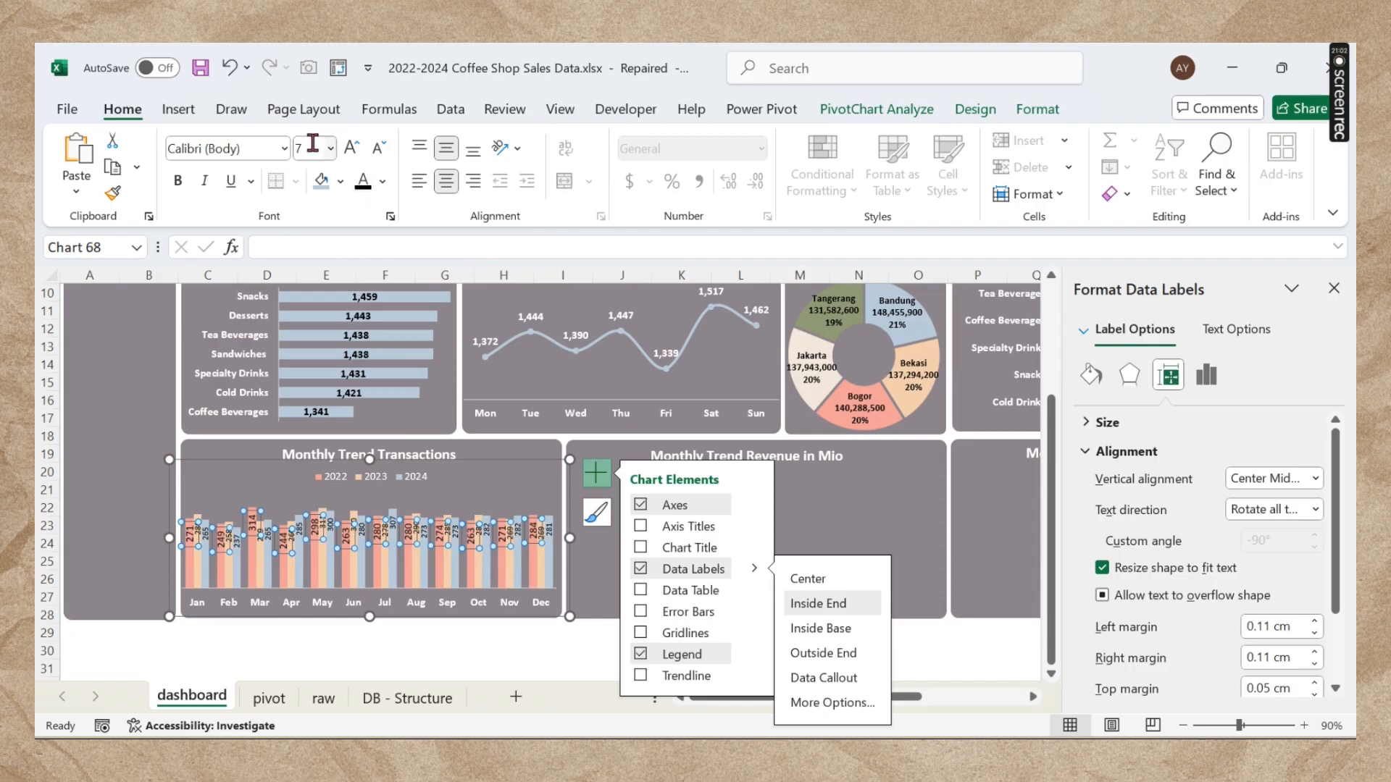
left_click(497, 647)
left_click(721, 665)
left_click(1333, 288)
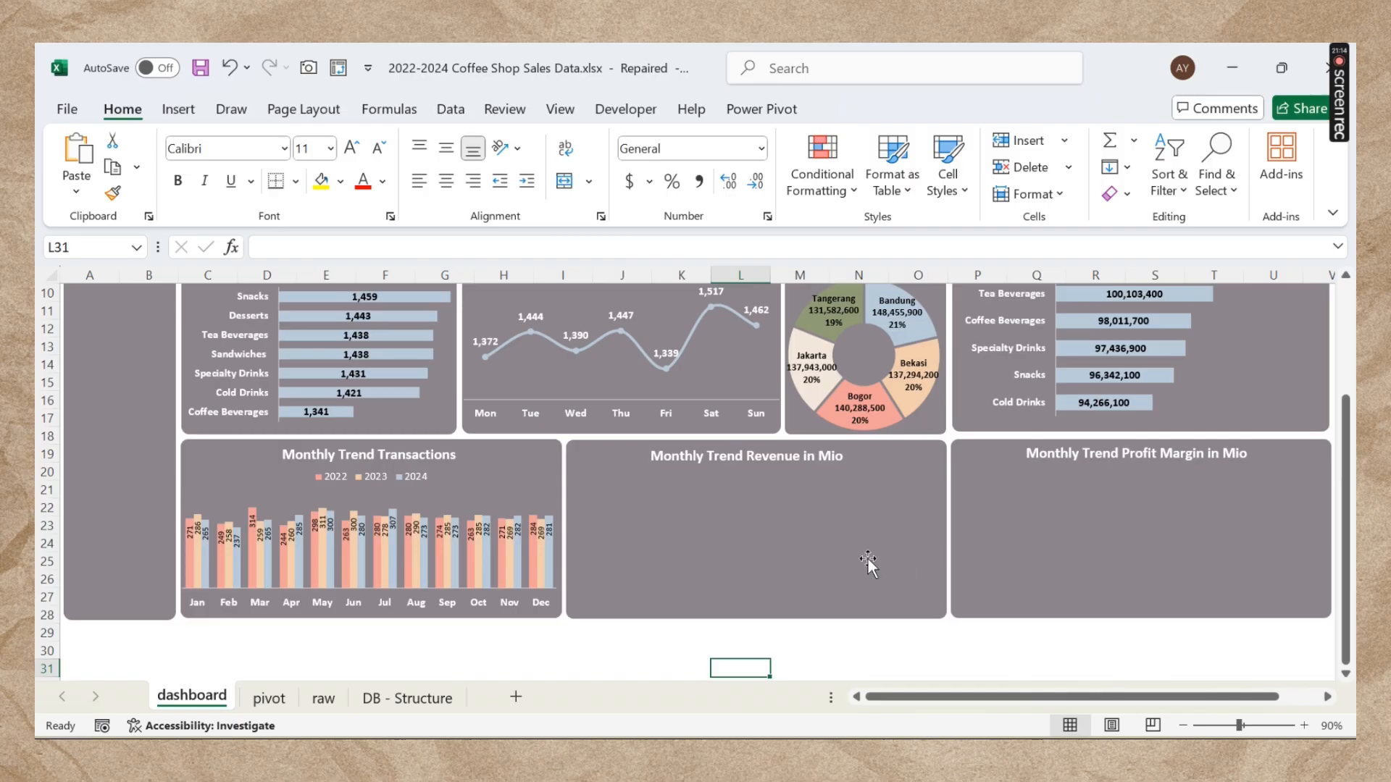
scroll(868, 558, "up", 3)
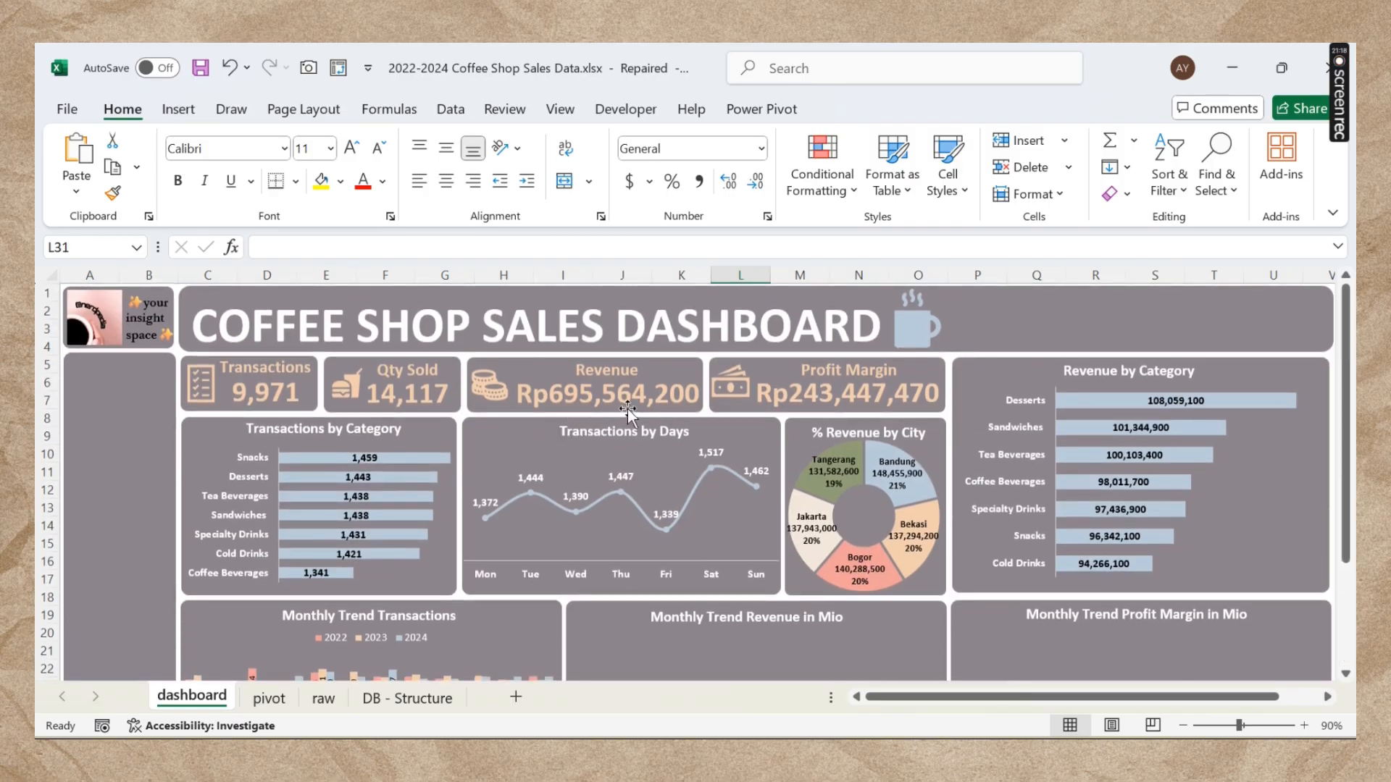
scroll(628, 411, "down", 1)
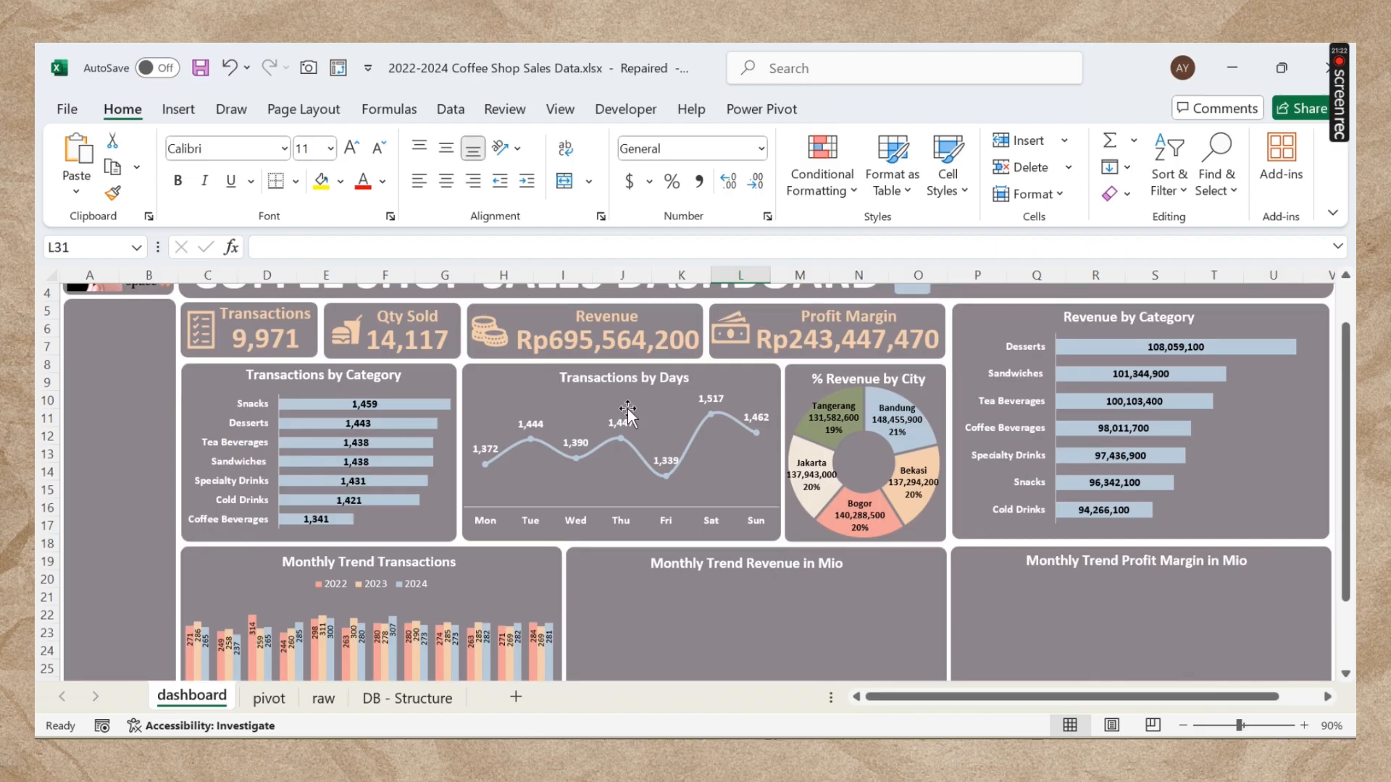
scroll(628, 411, "down", 1)
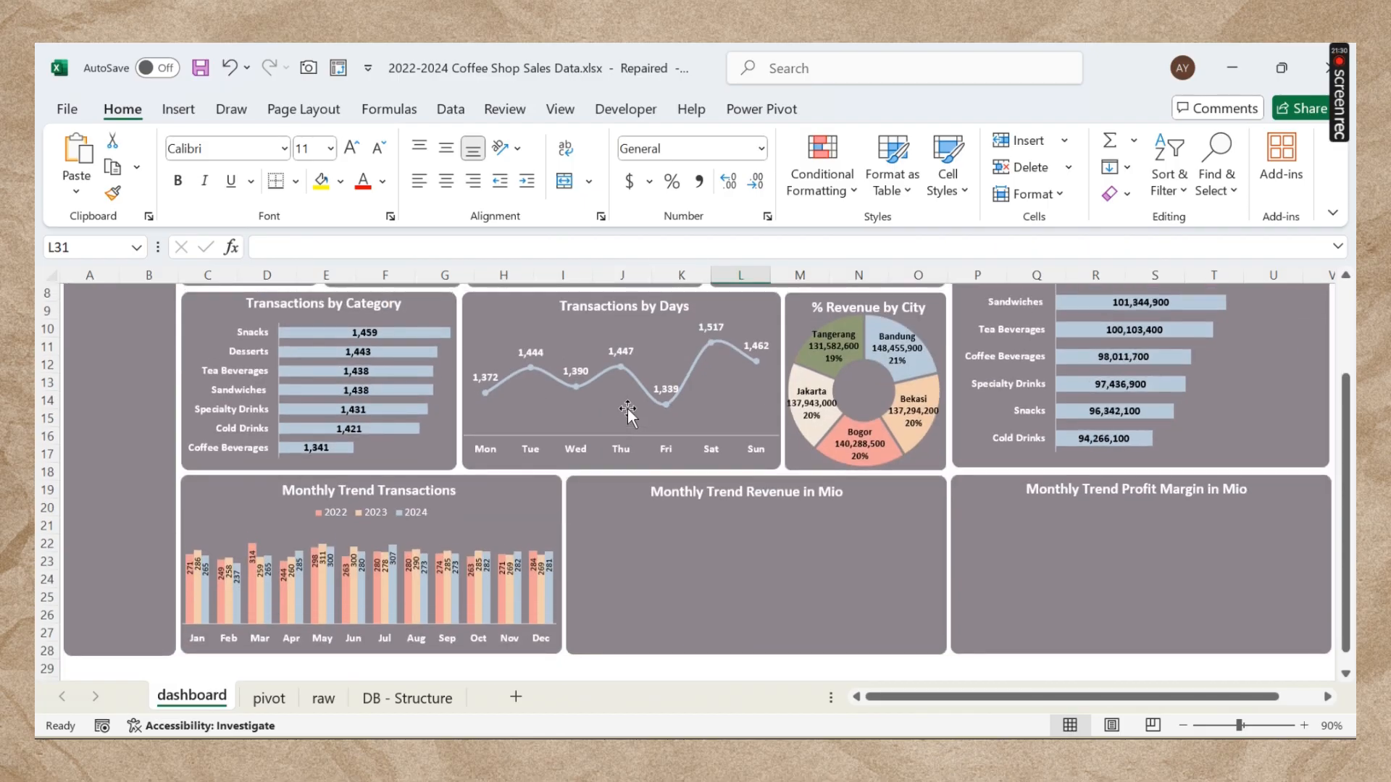
scroll(627, 407, "up", 3)
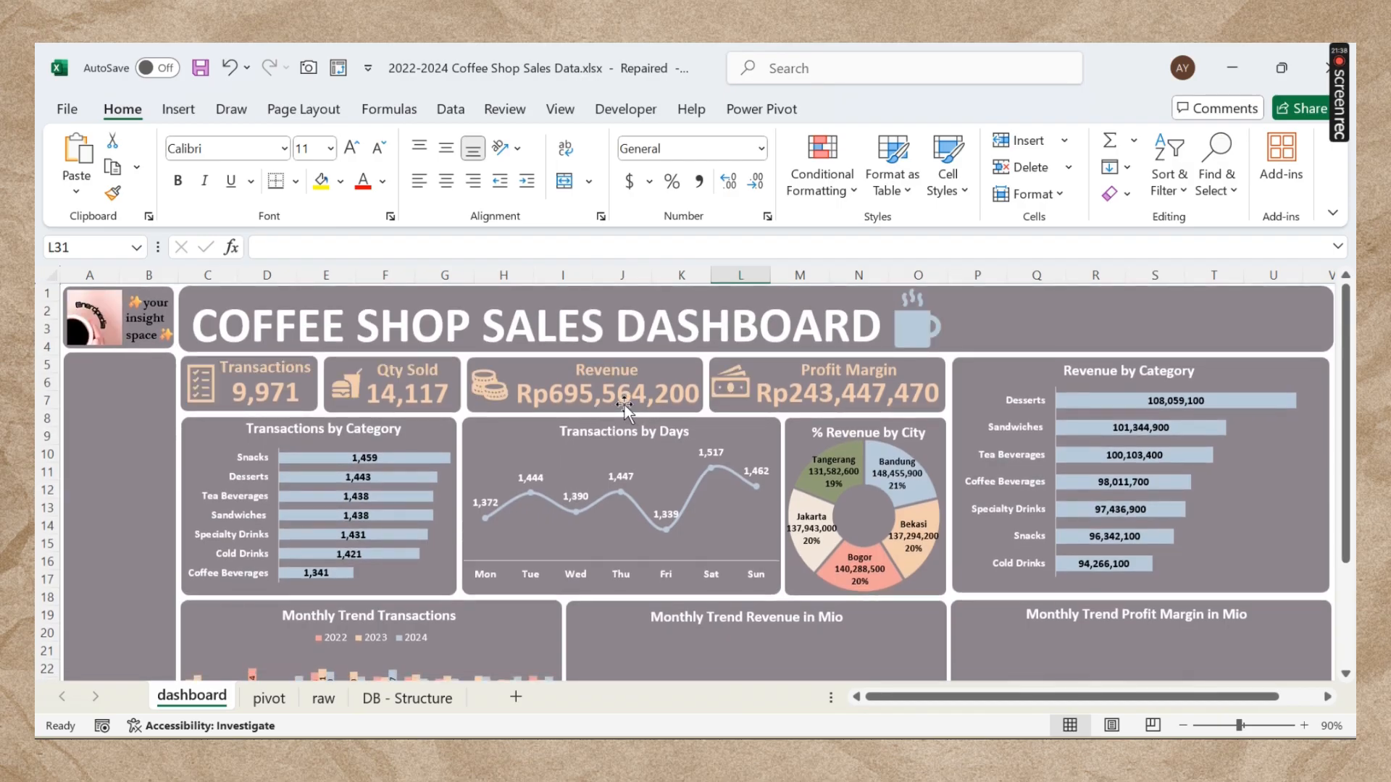
scroll(625, 406, "down", 3)
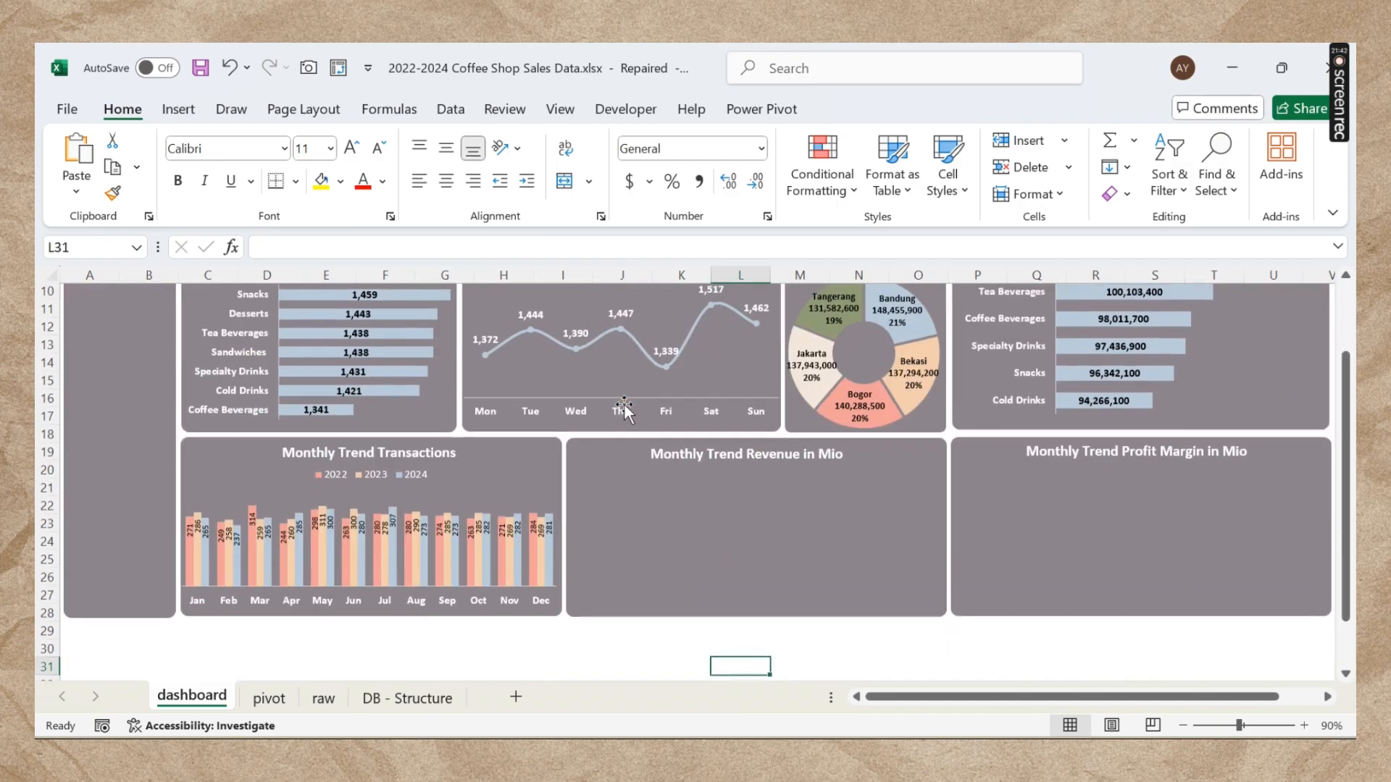
Step: Copy the whole monthly transactions pivot table, including its grand total row, on the pivot sheet and paste it at cell L14
left_click(269, 697)
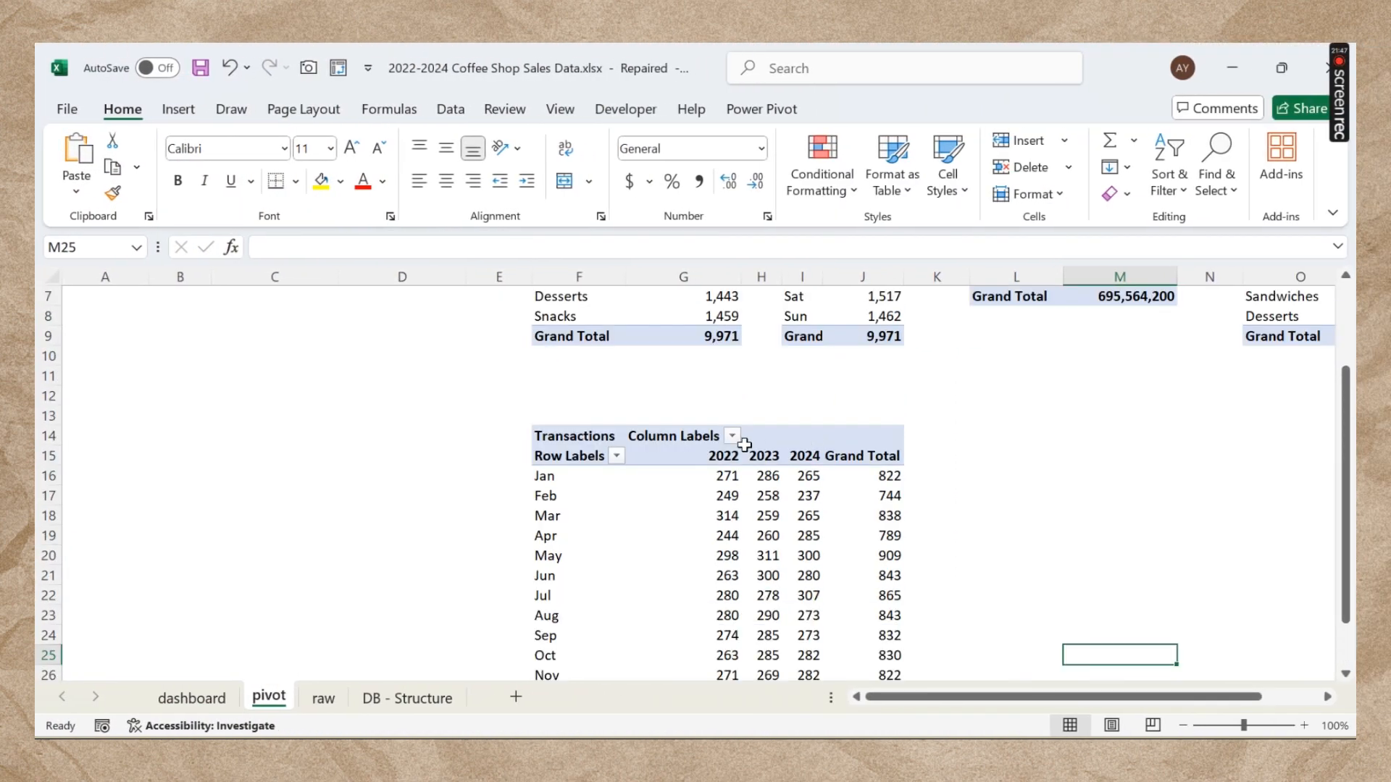
scroll(745, 445, "down", 1)
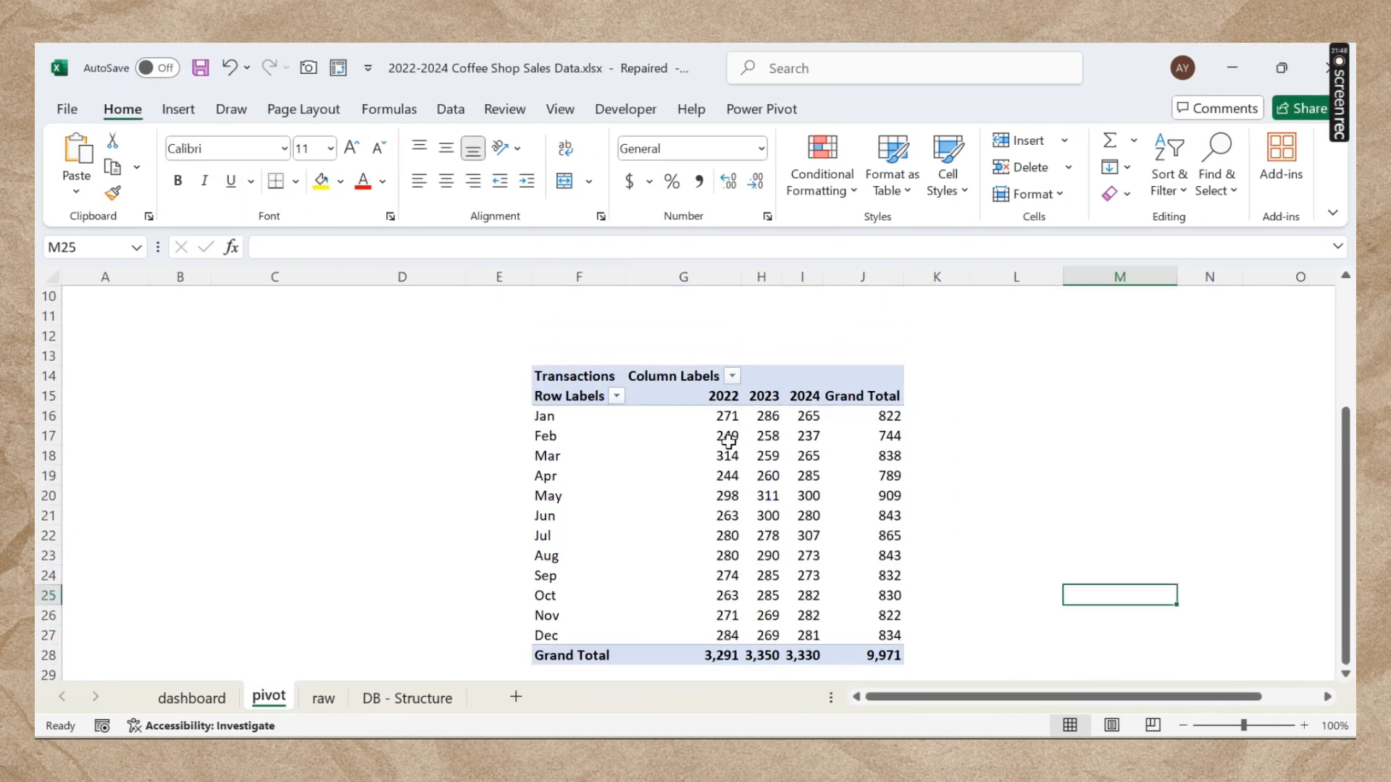
left_click_drag(582, 381, 866, 645)
key("ctrl+c")
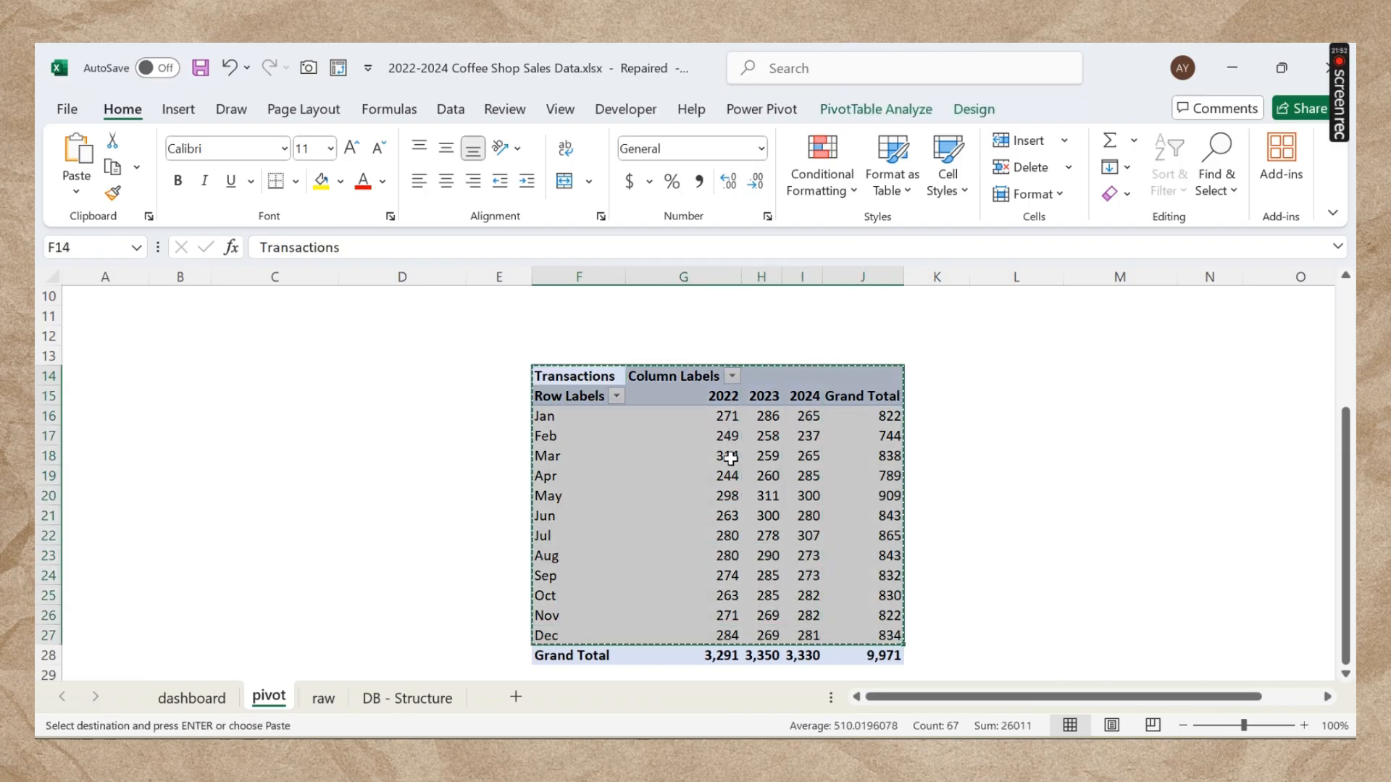
left_click(667, 423)
left_click_drag(584, 379, 875, 655)
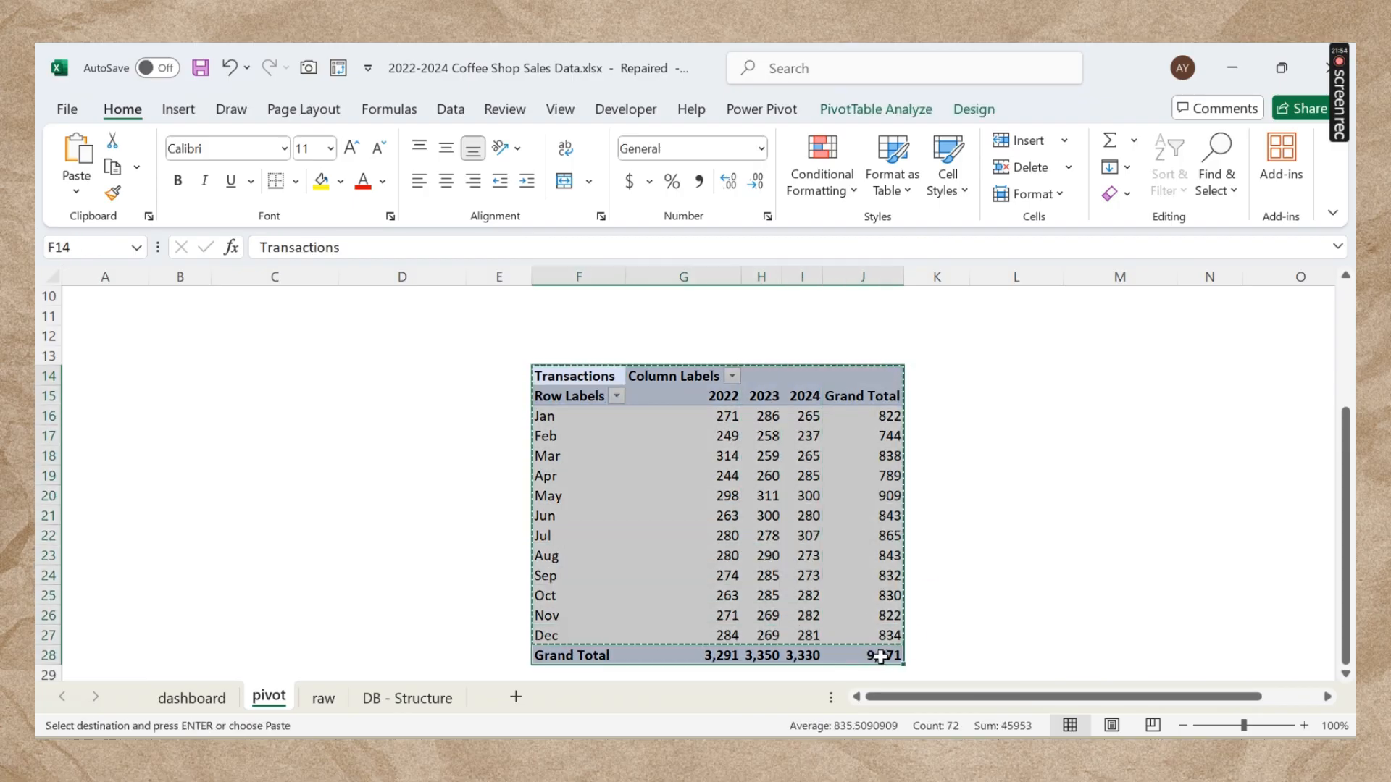
left_click(1041, 376)
key("ctrl+v")
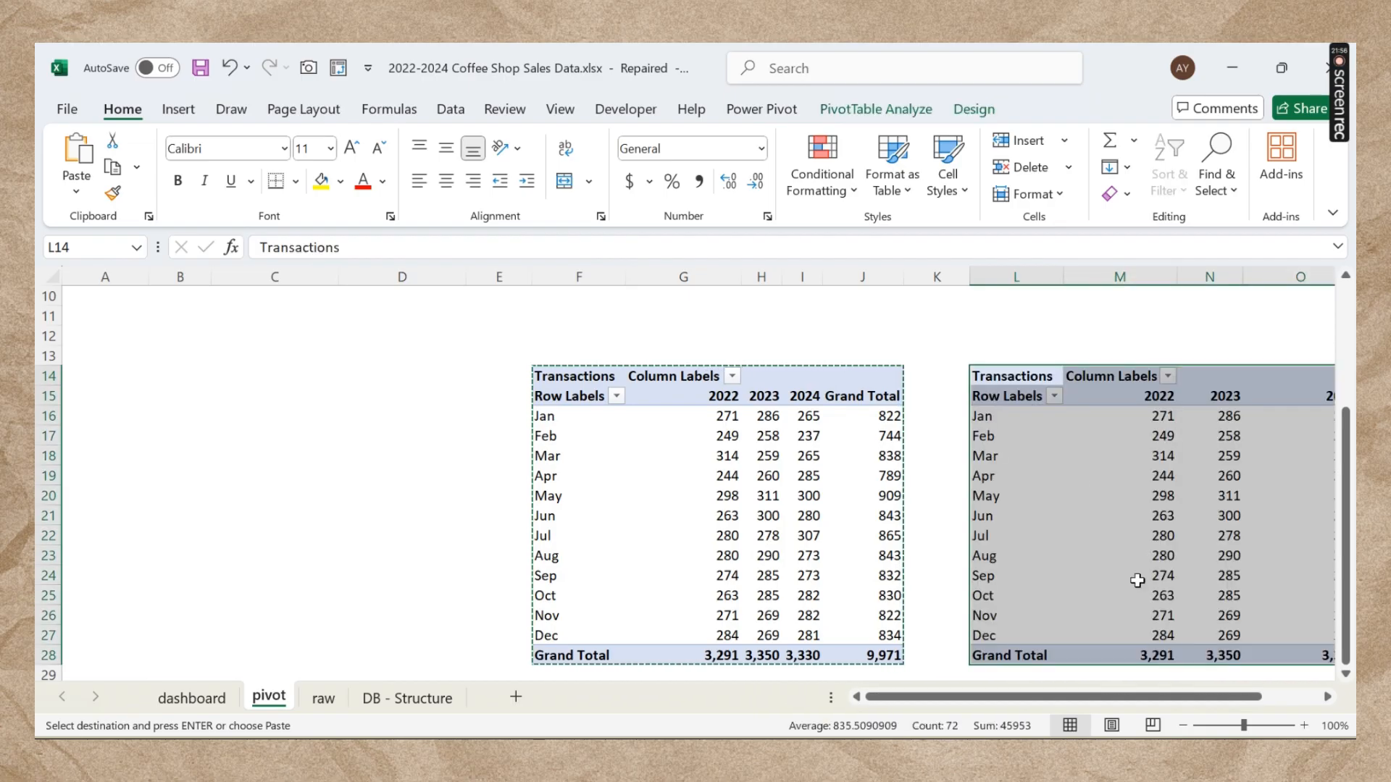
Step: Replace the Transactions value field of the copied pivot table with the sum of REVENUE and close the field list
left_click_drag(1204, 697, 1260, 697)
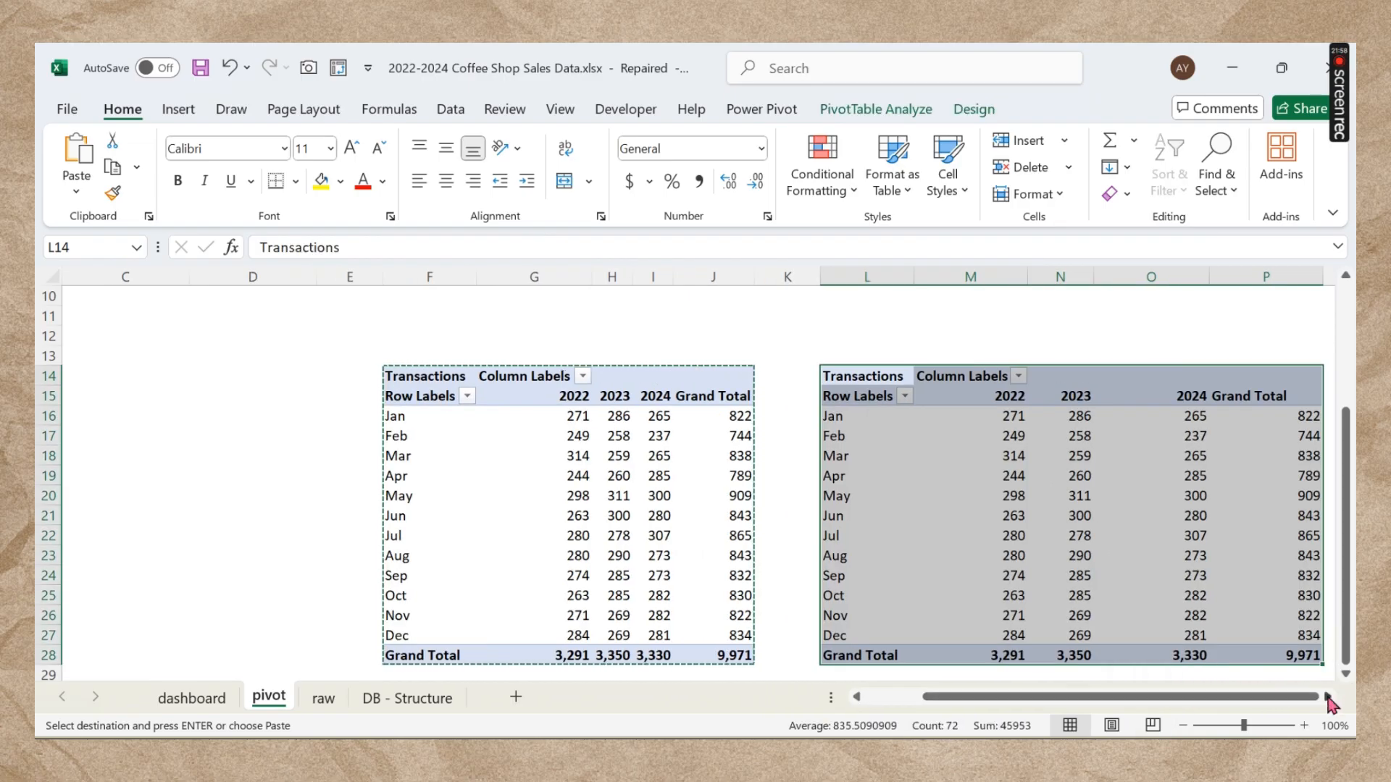
scroll(1232, 648, "right", 2)
left_click(924, 455)
left_click(903, 116)
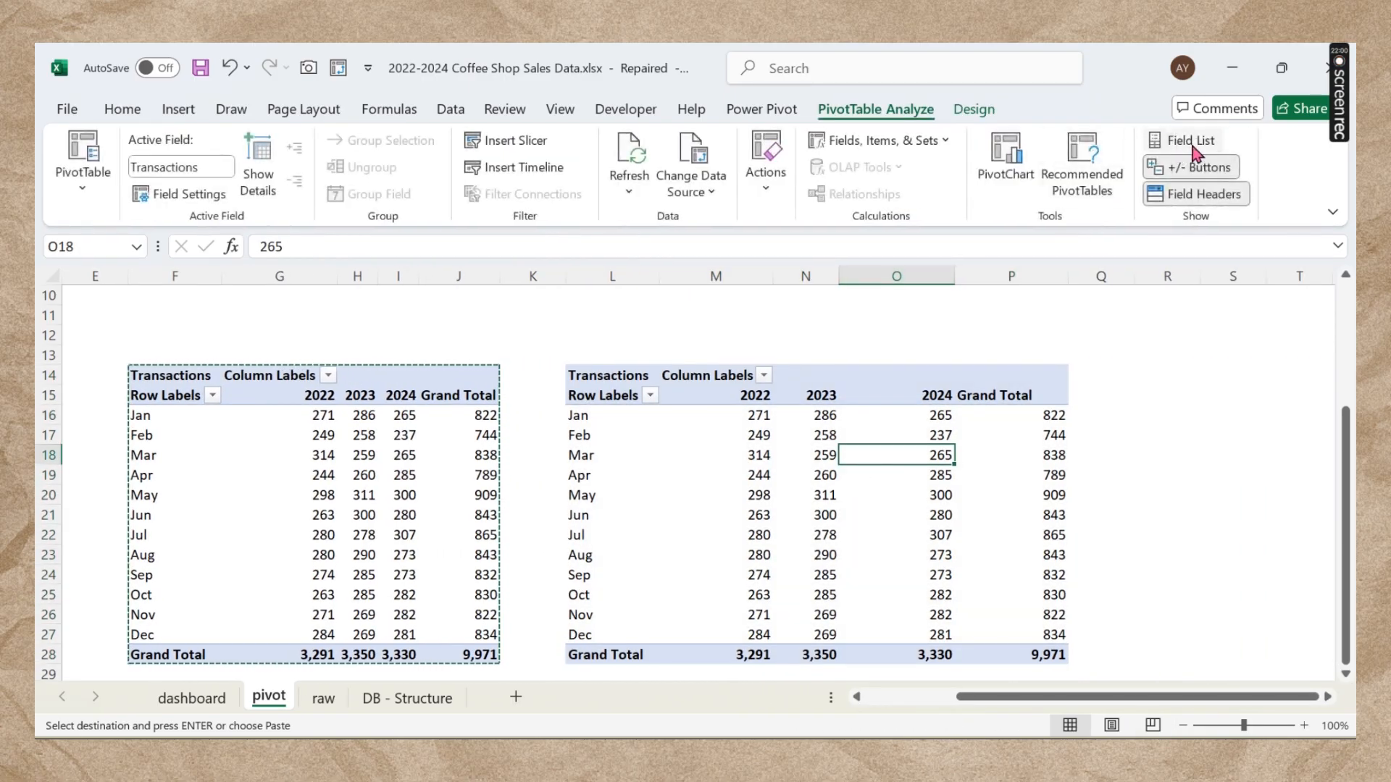
left_click(1189, 140)
left_click_drag(1243, 645, 1195, 435)
scroll(1154, 434, "down", 5)
left_click_drag(1112, 418, 1262, 645)
left_click(1333, 287)
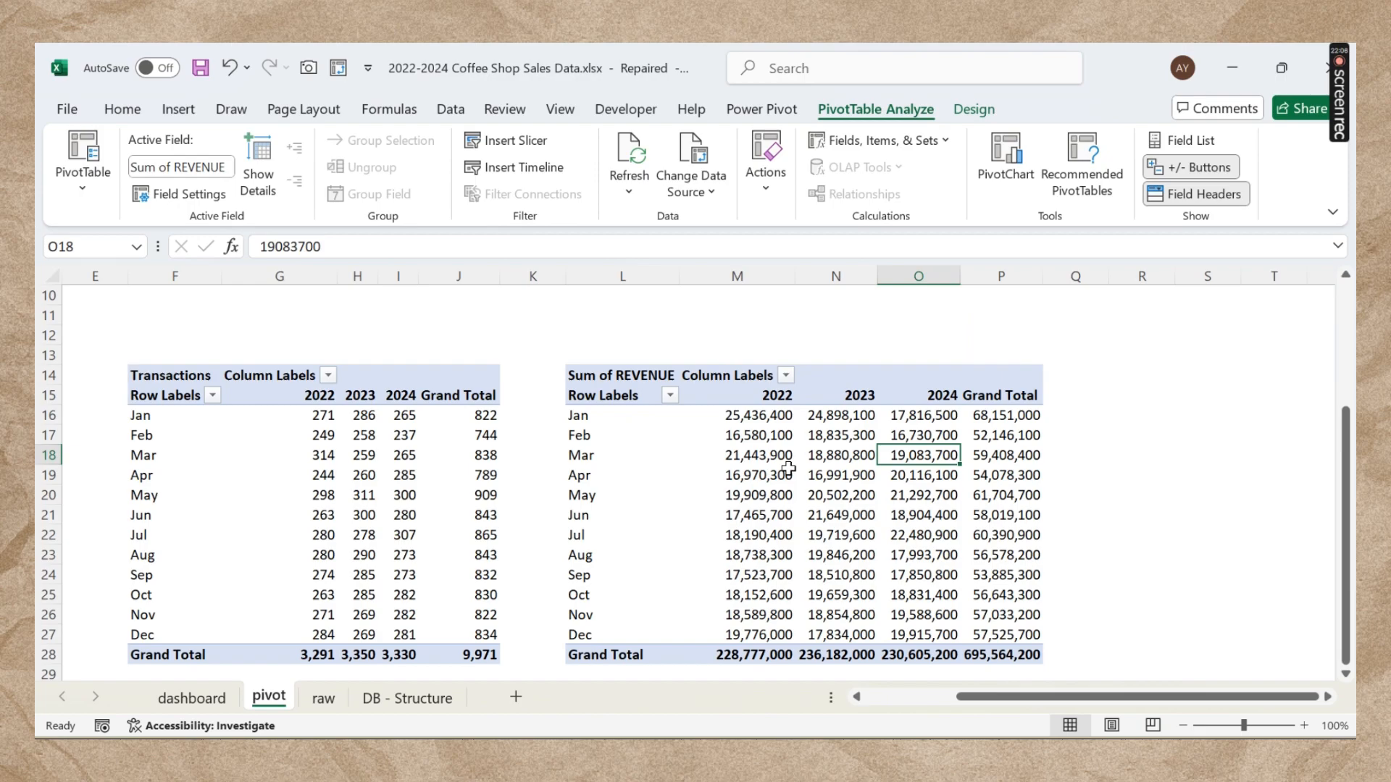
Step: Add a calculated field named Rev in Mio with the formula = REVENUE/1000000 to the revenue pivot table
mouse_move(788, 468)
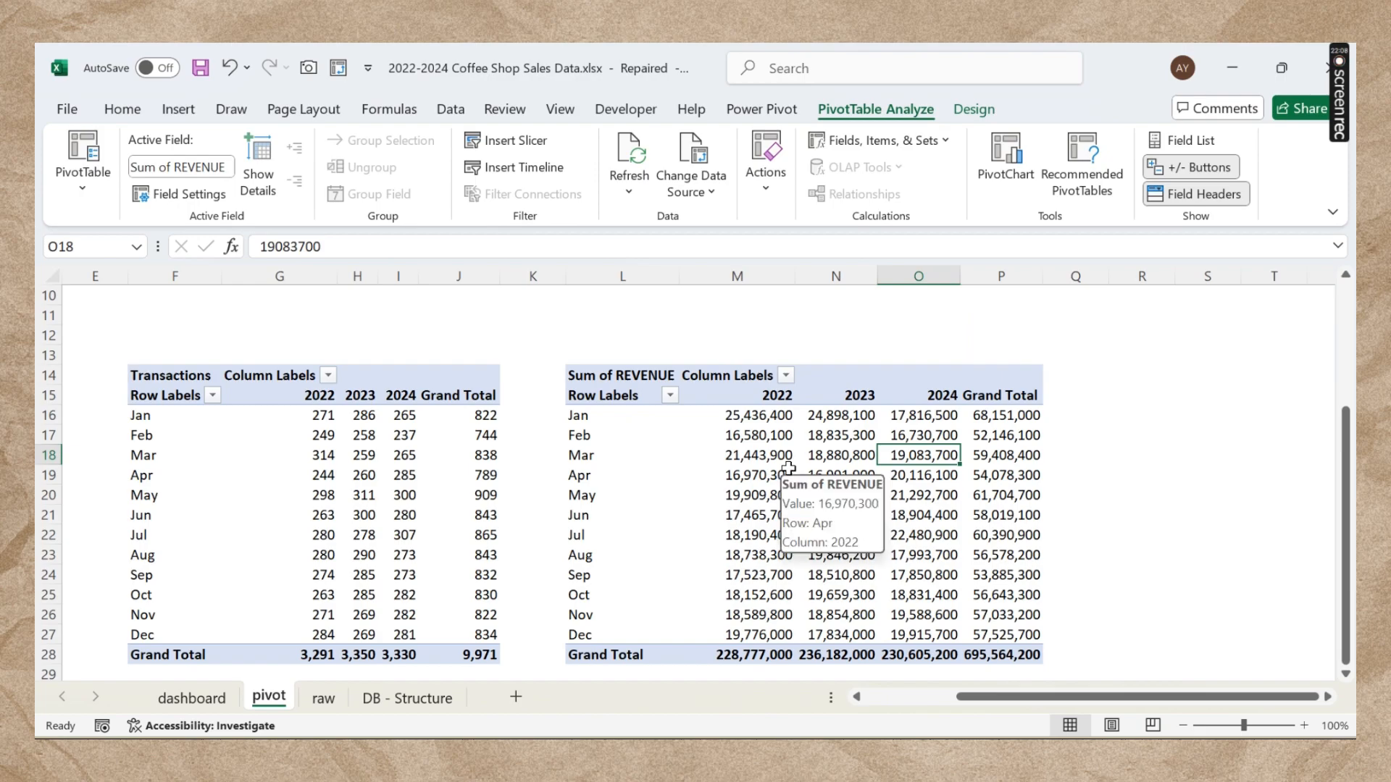
left_click(755, 487)
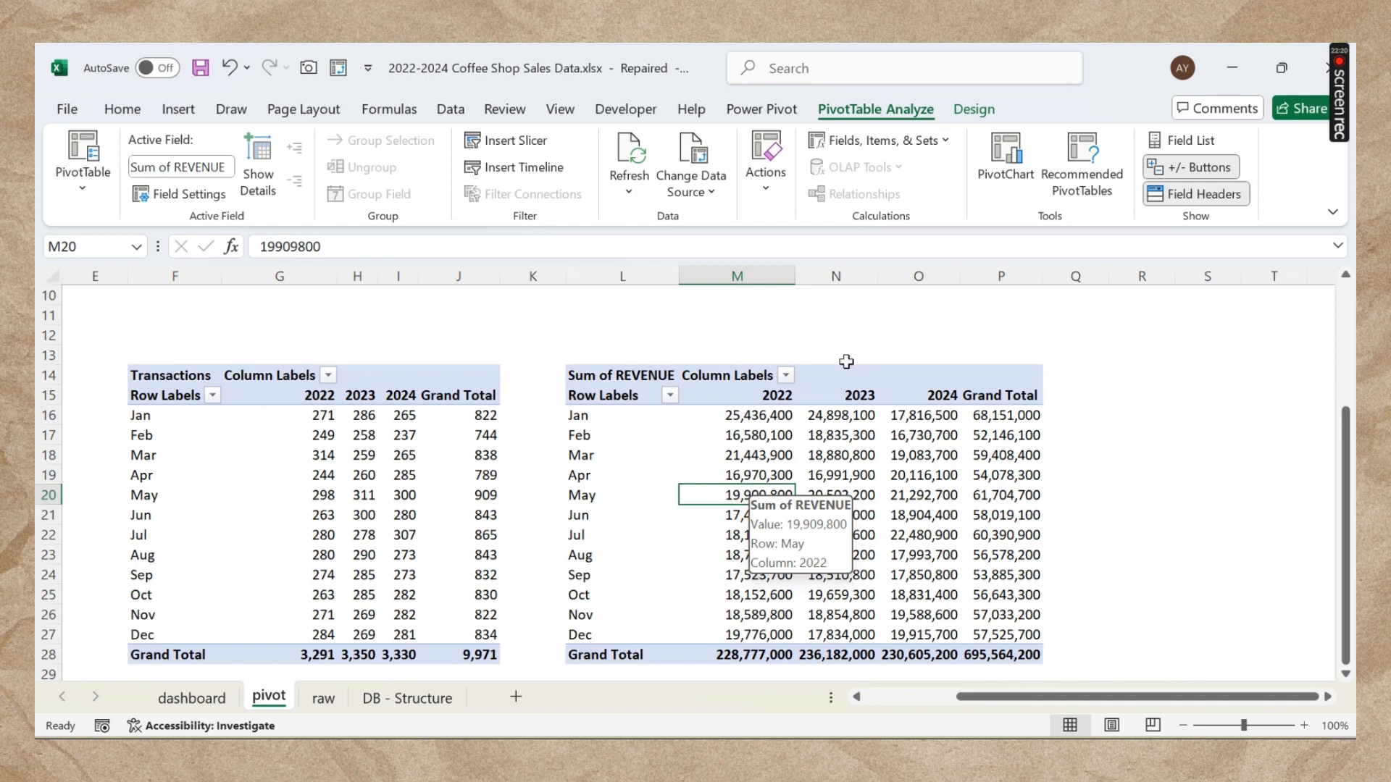
left_click(930, 144)
left_click(966, 168)
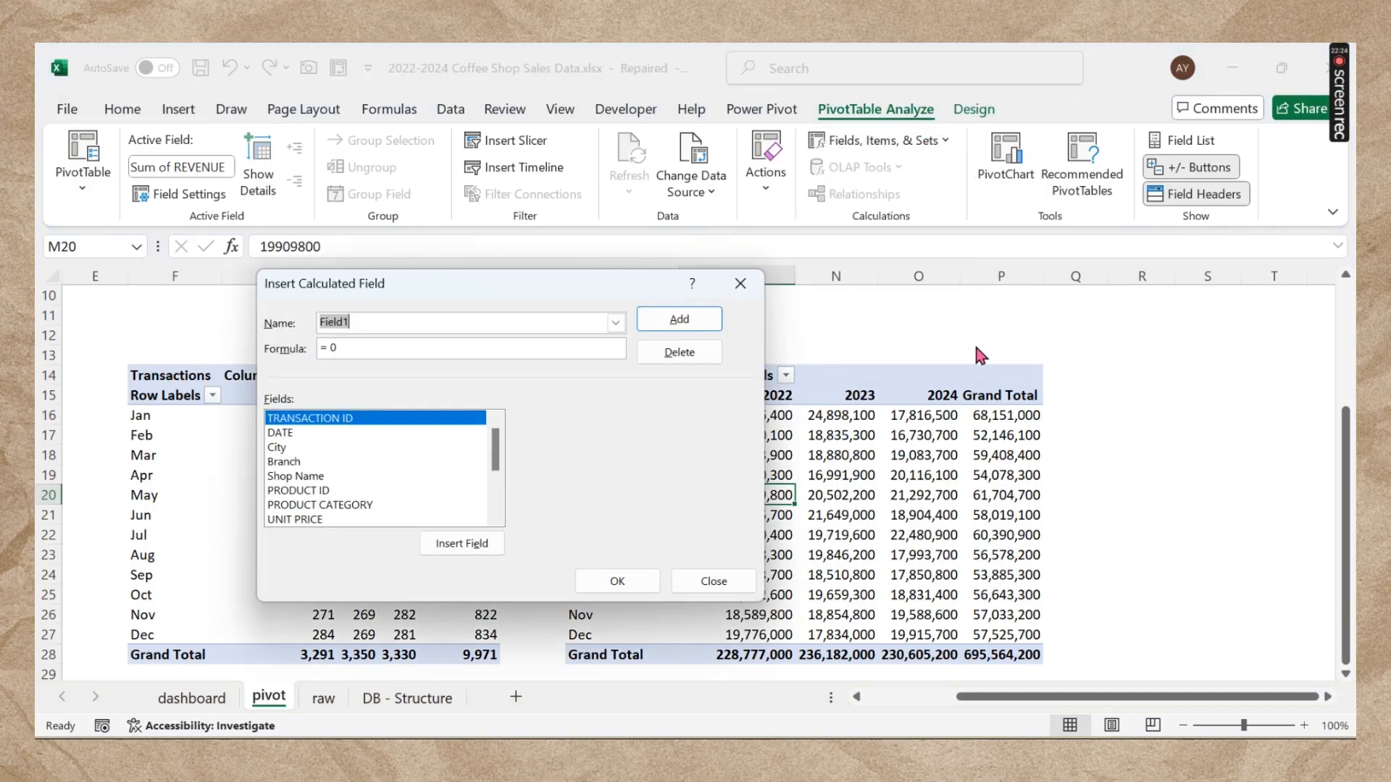
type("Rev in Mio")
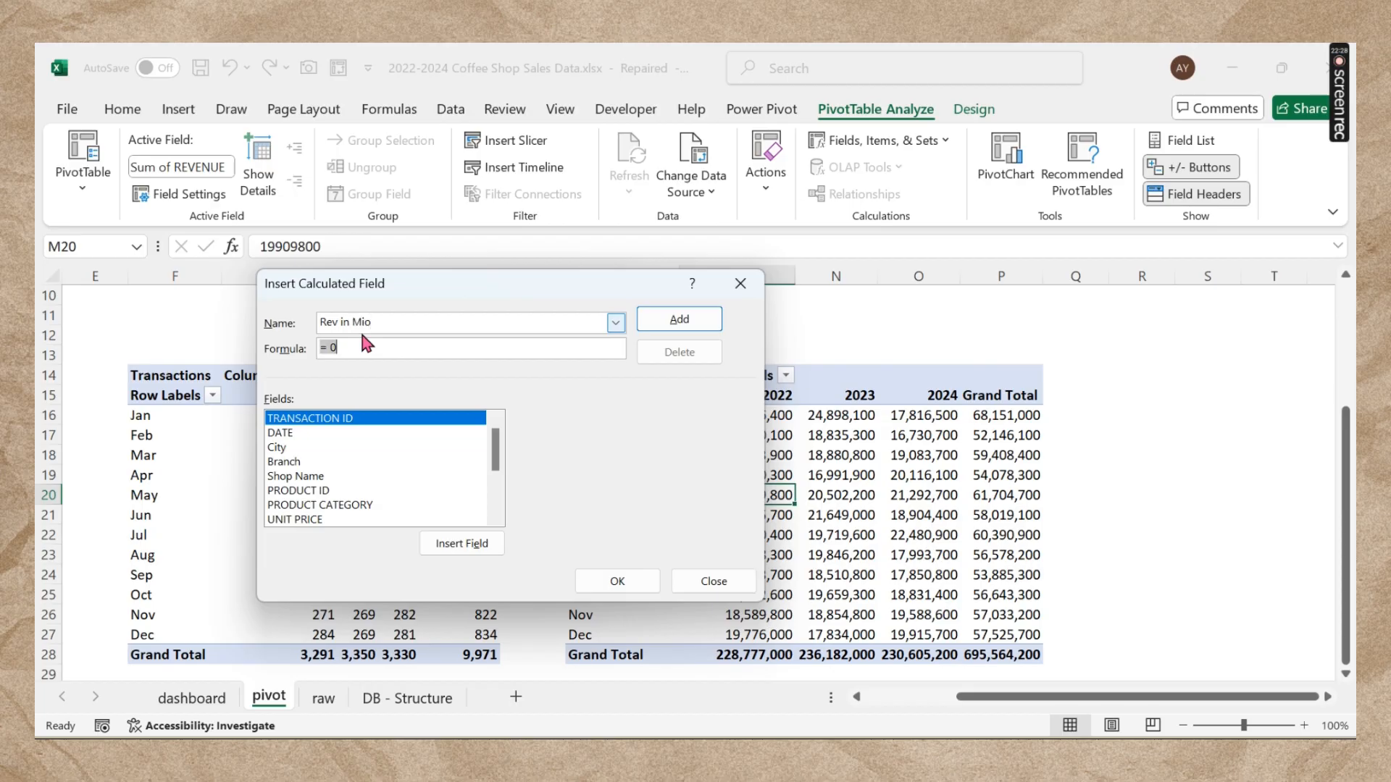
key("BackSpace")
scroll(452, 463, "down", 1)
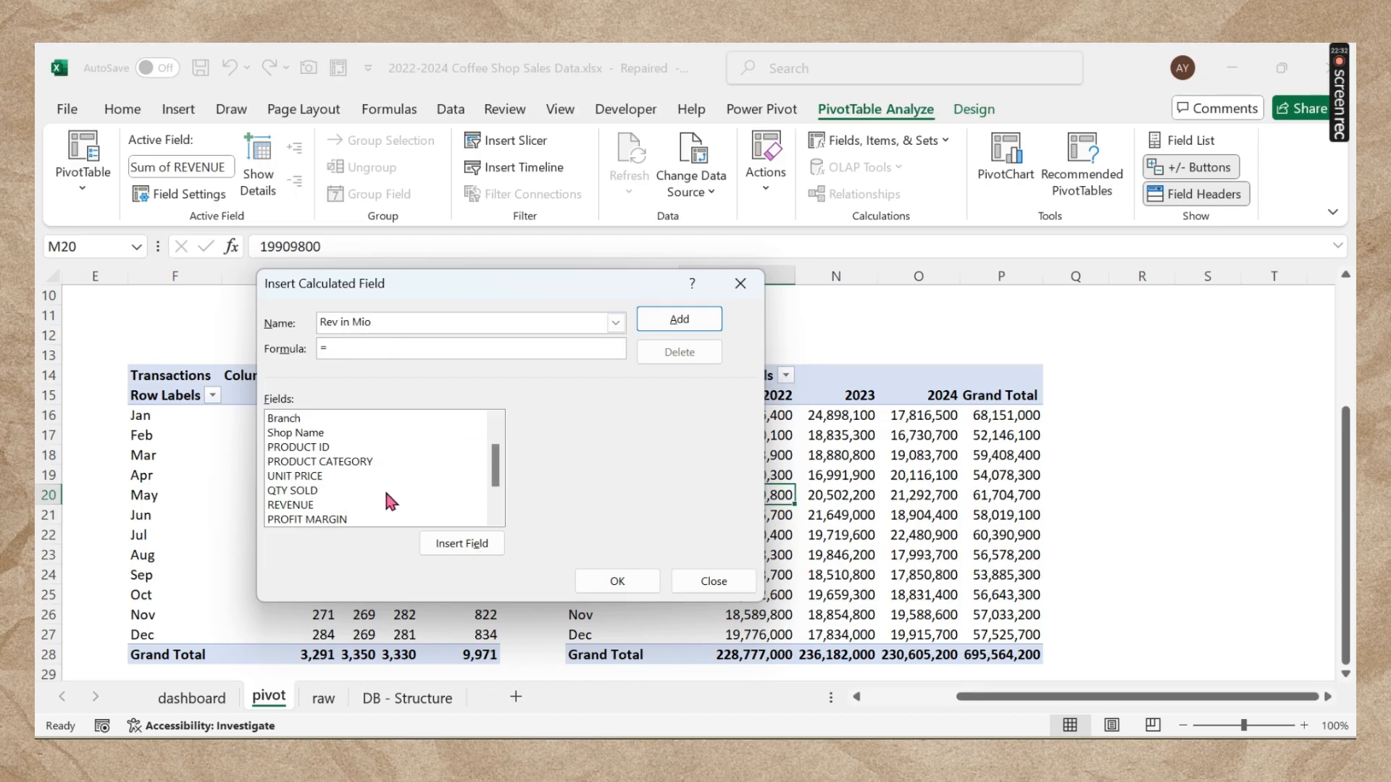
left_click(359, 505)
left_click(465, 545)
type("/100")
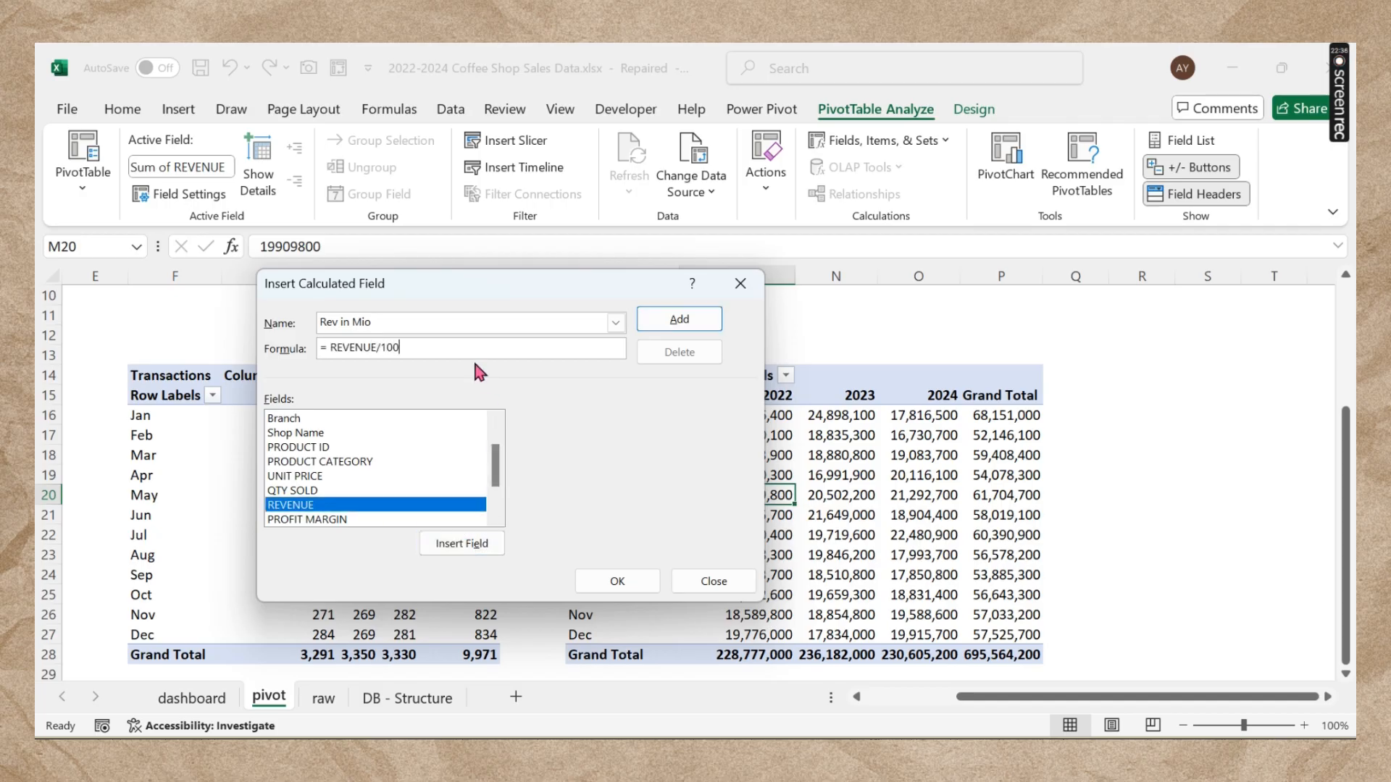
type("0000")
left_click(635, 585)
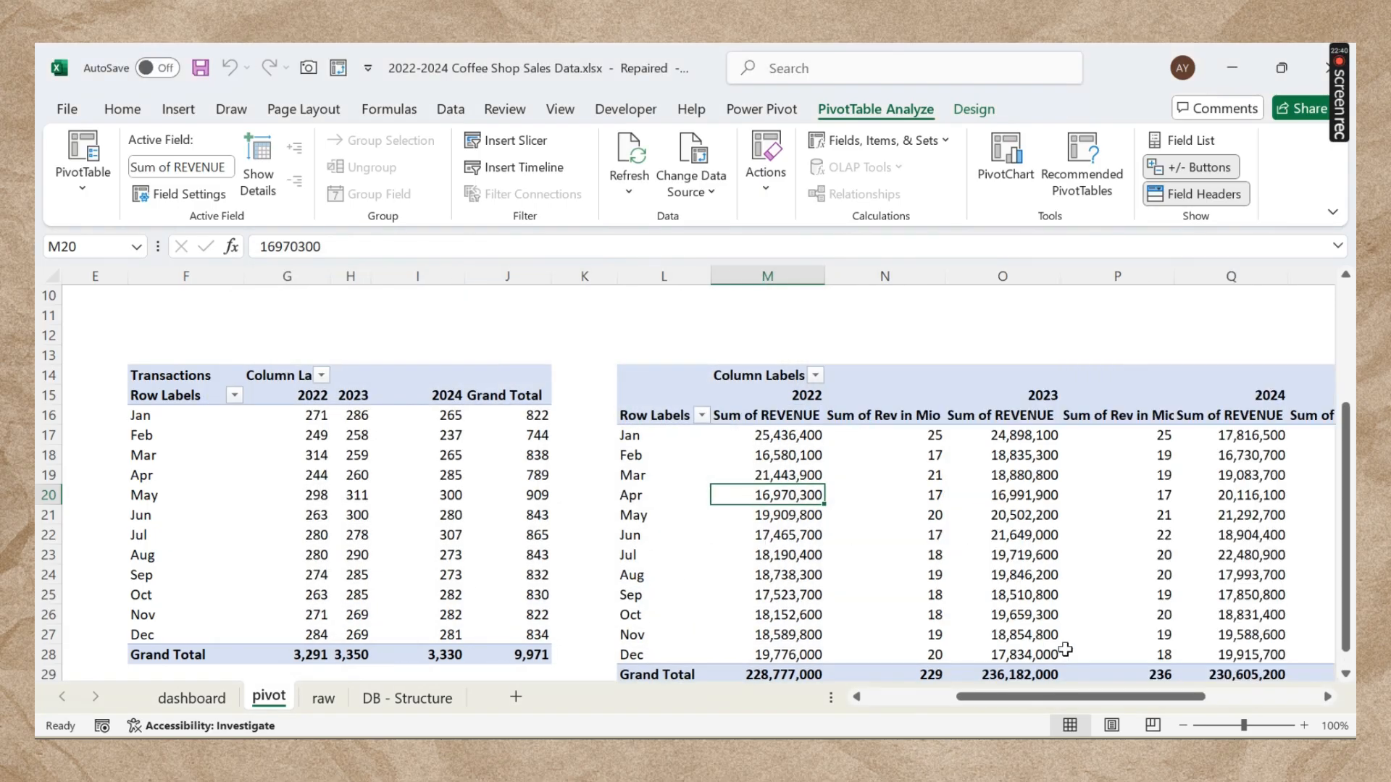
Step: Format all Sum of Rev in Mio values, including the totals, to show one decimal place
scroll(1070, 599, "right", 5)
left_click(957, 575)
left_click(532, 433)
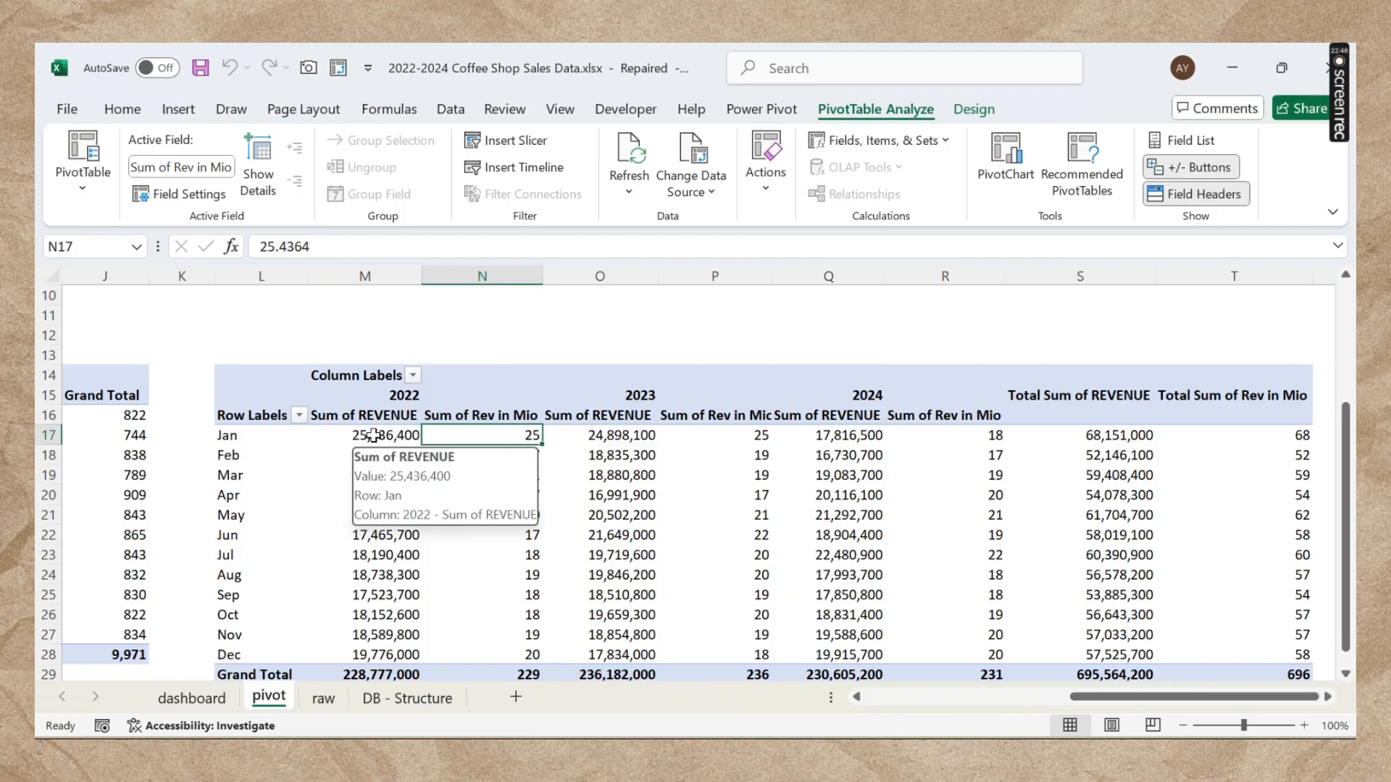
left_click_drag(468, 479, 491, 670)
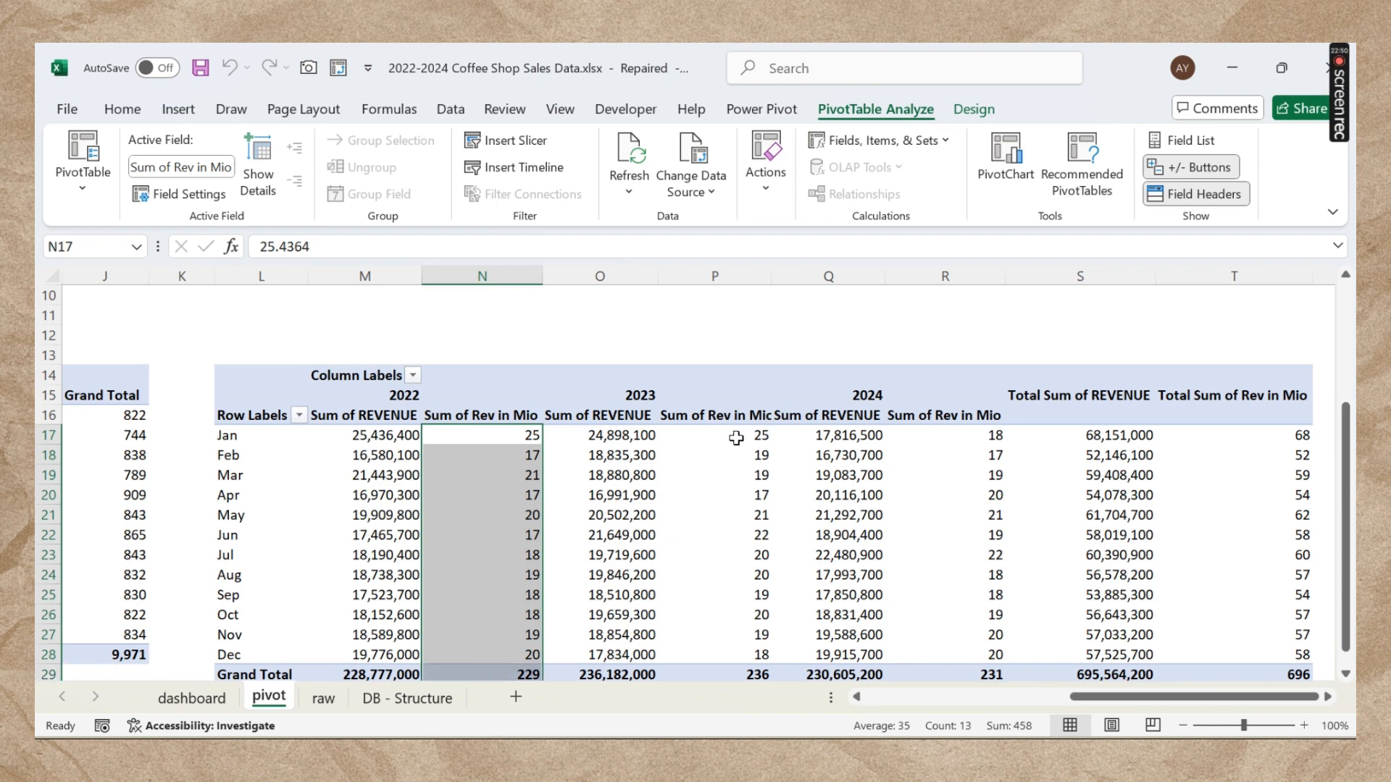
left_click_drag(736, 438, 754, 674)
left_click_drag(993, 673, 991, 433)
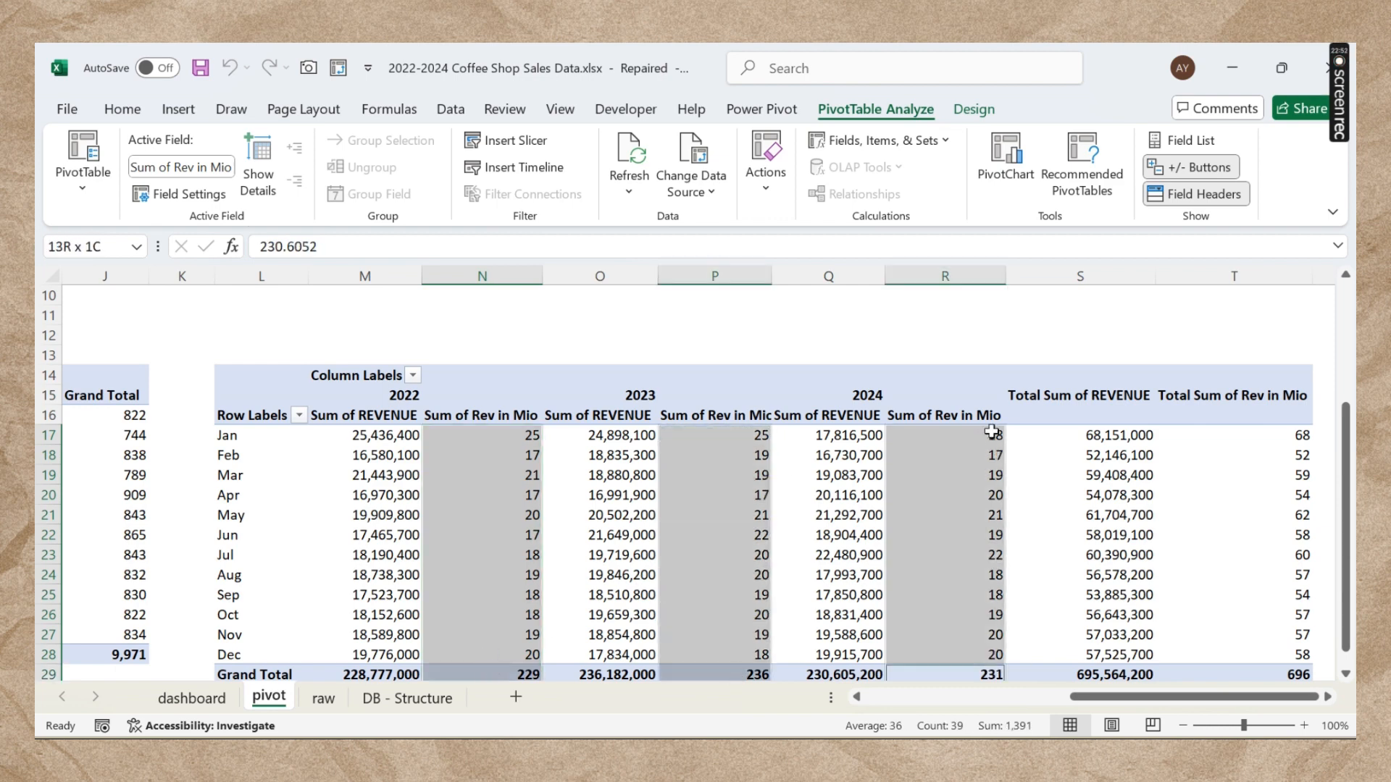
left_click_drag(1256, 432, 1277, 632)
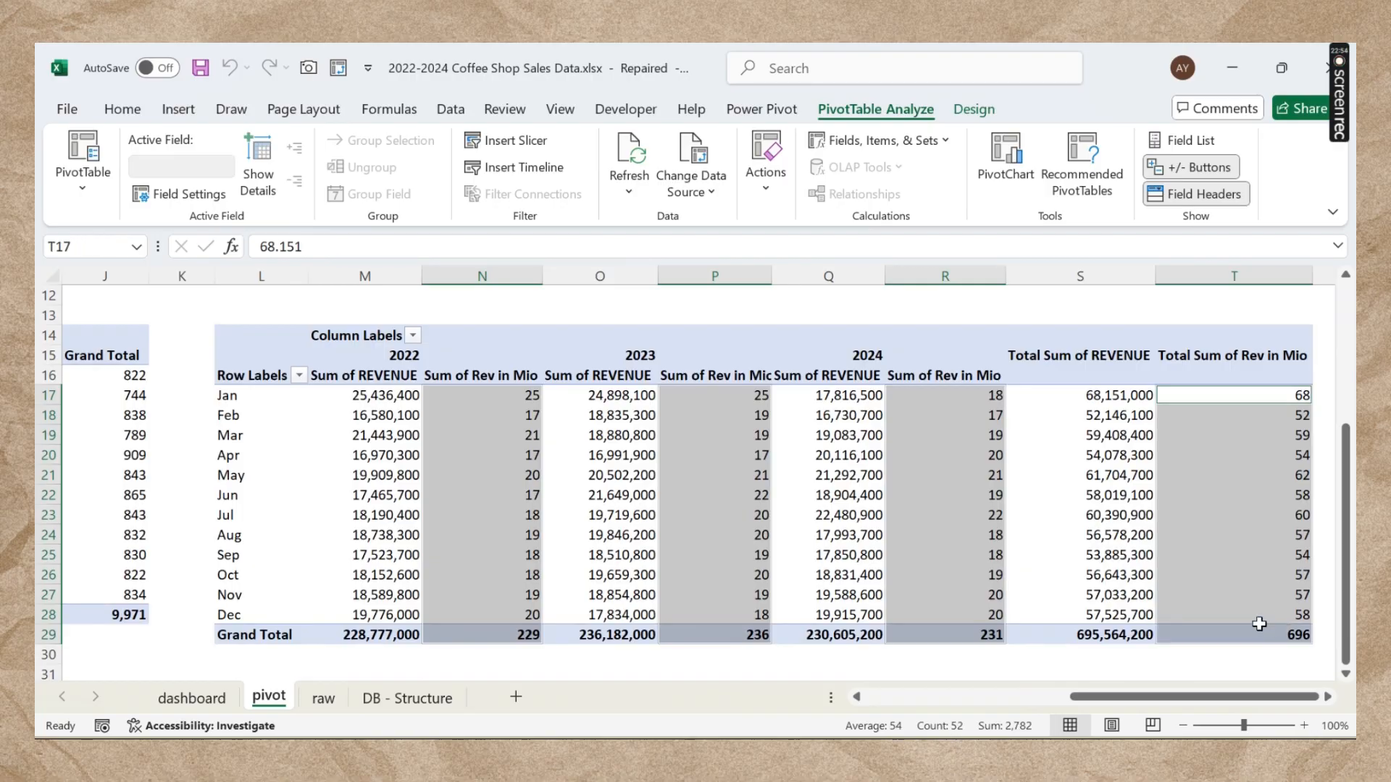
left_click(123, 109)
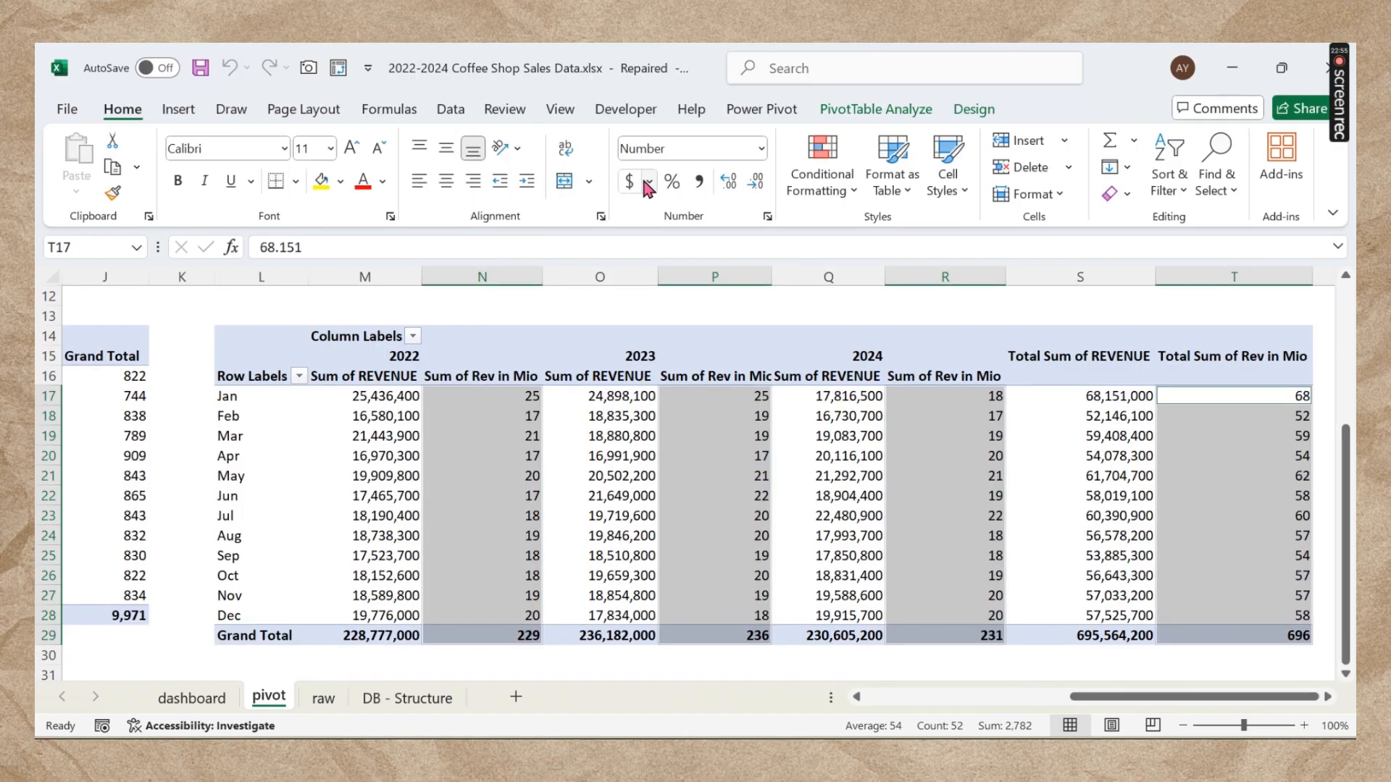
left_click(730, 187)
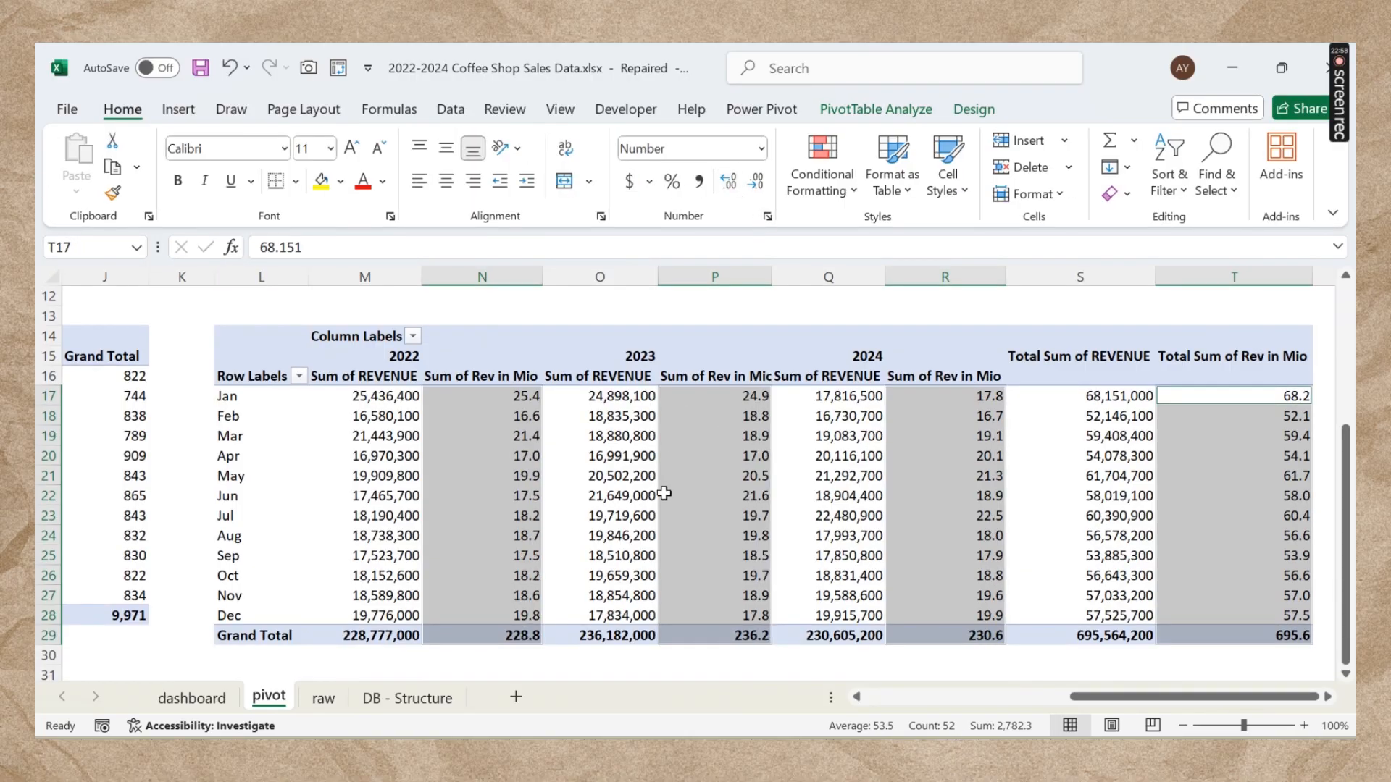
Step: Remove Sum of REVENUE from the pivot table's values, leaving only Sum of Rev in Mio, and close the field list
left_click(659, 538)
left_click(573, 516)
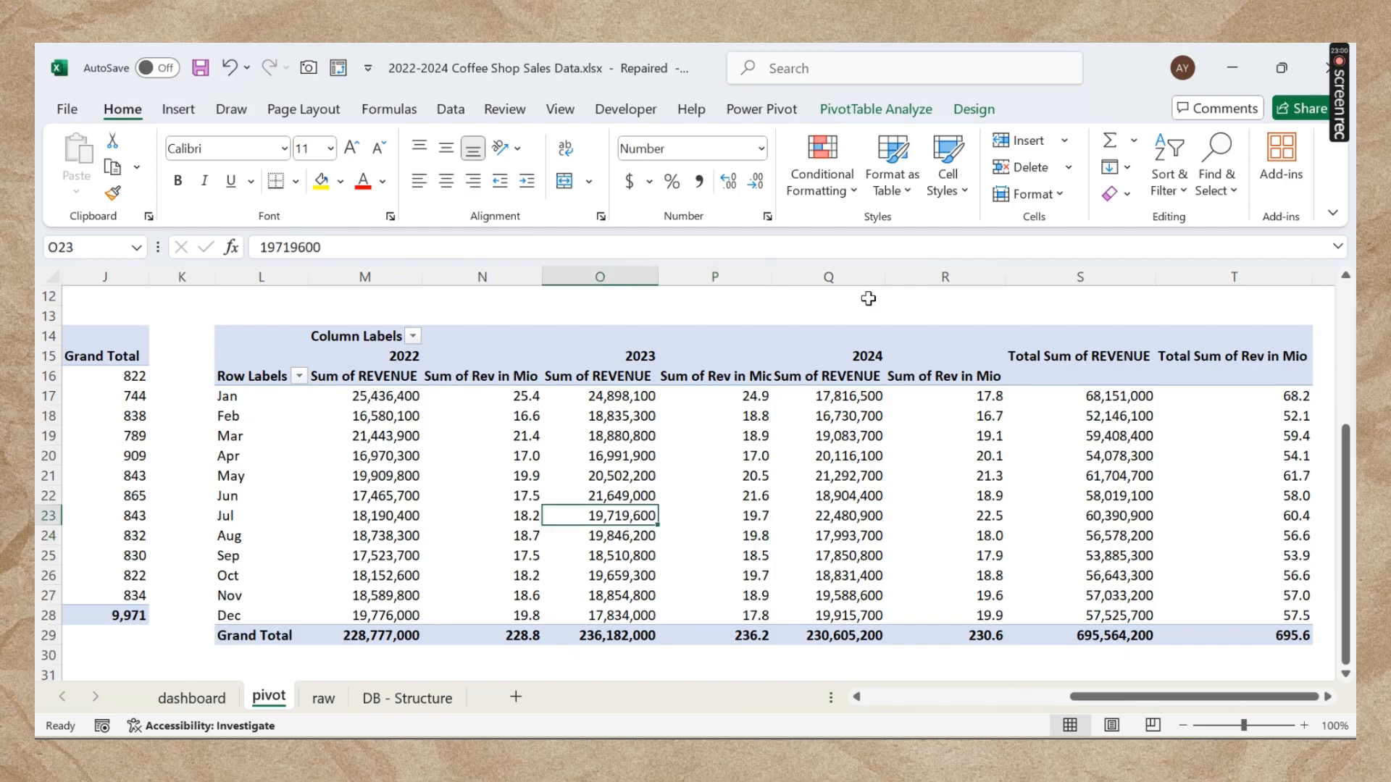
left_click(876, 109)
left_click(1166, 139)
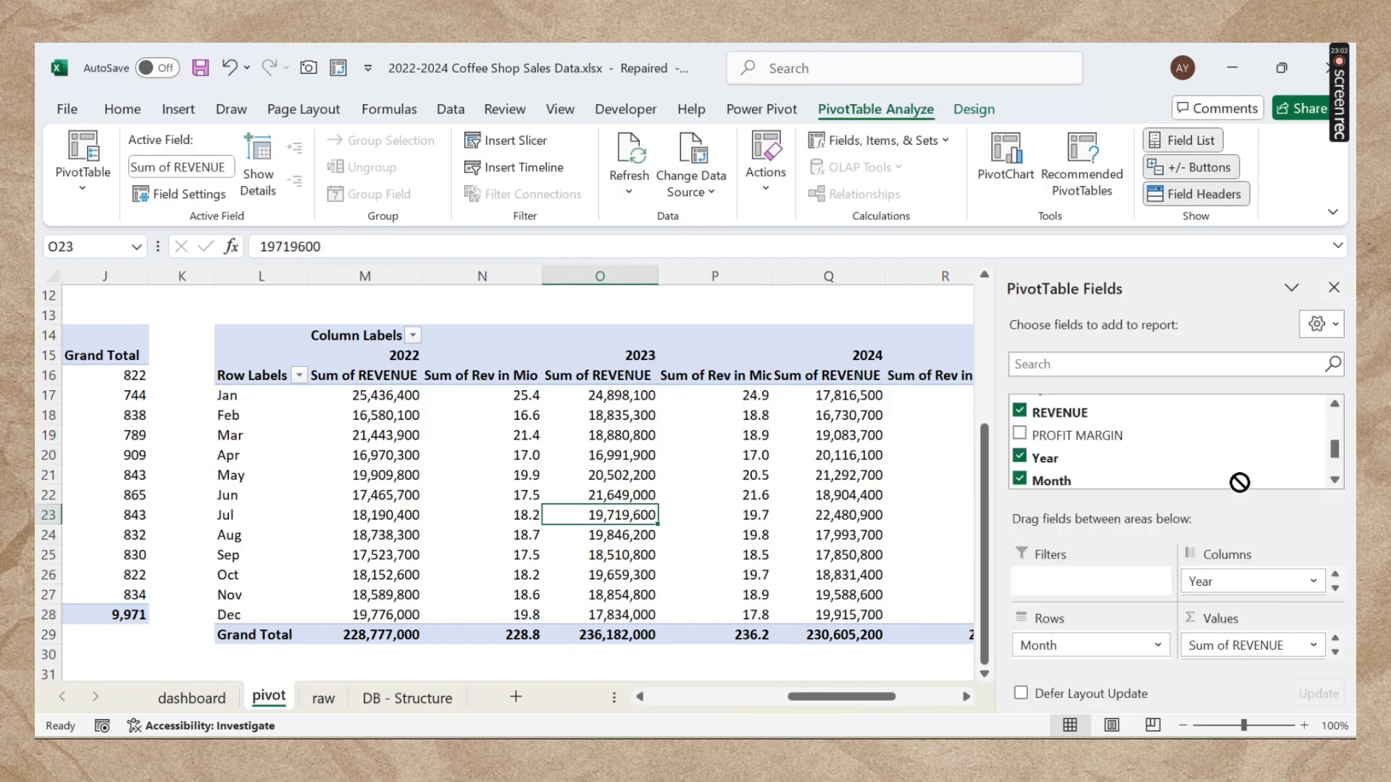
left_click_drag(1258, 556, 1217, 444)
left_click(1333, 288)
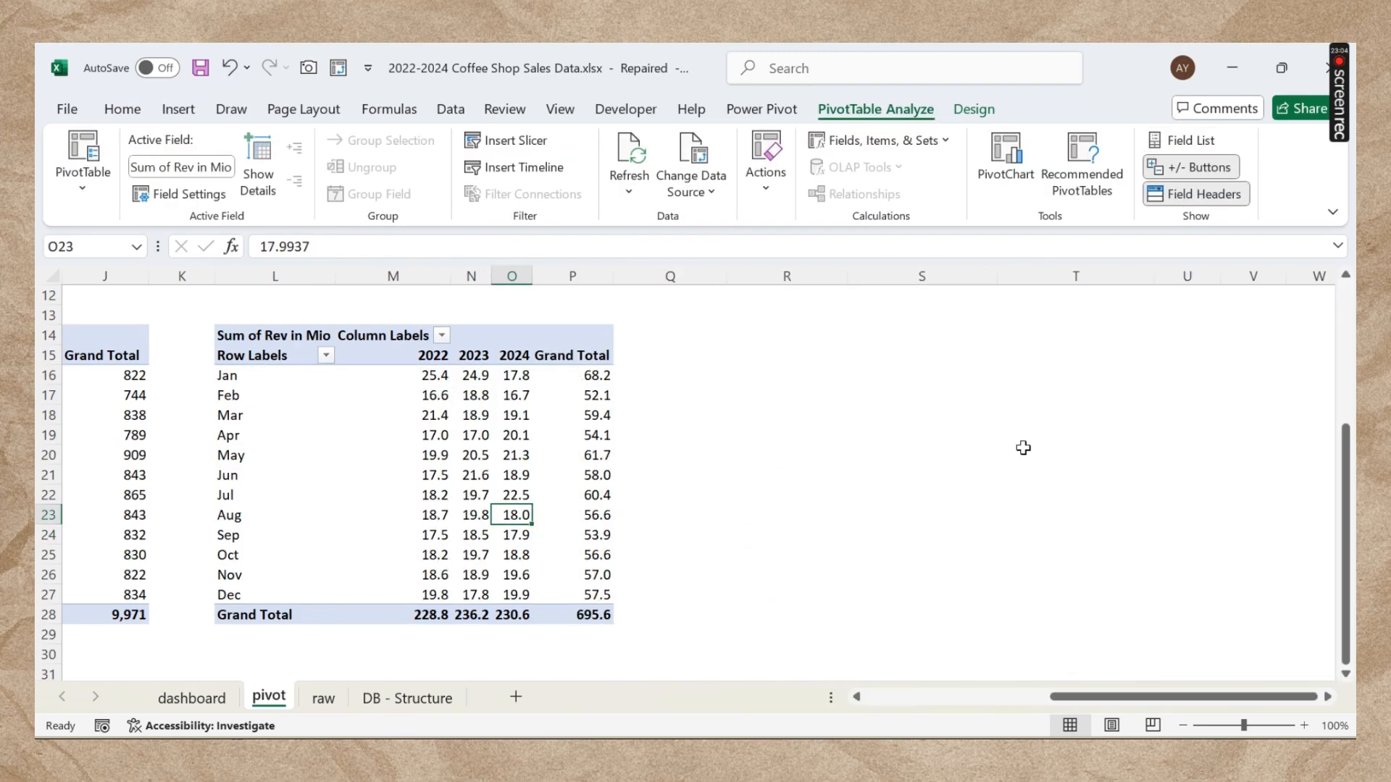
left_click(922, 515)
Step: Insert a 2-D clustered column chart from the Rev in Mio pivot table and hide all its field buttons
scroll(1096, 677, "left", 5)
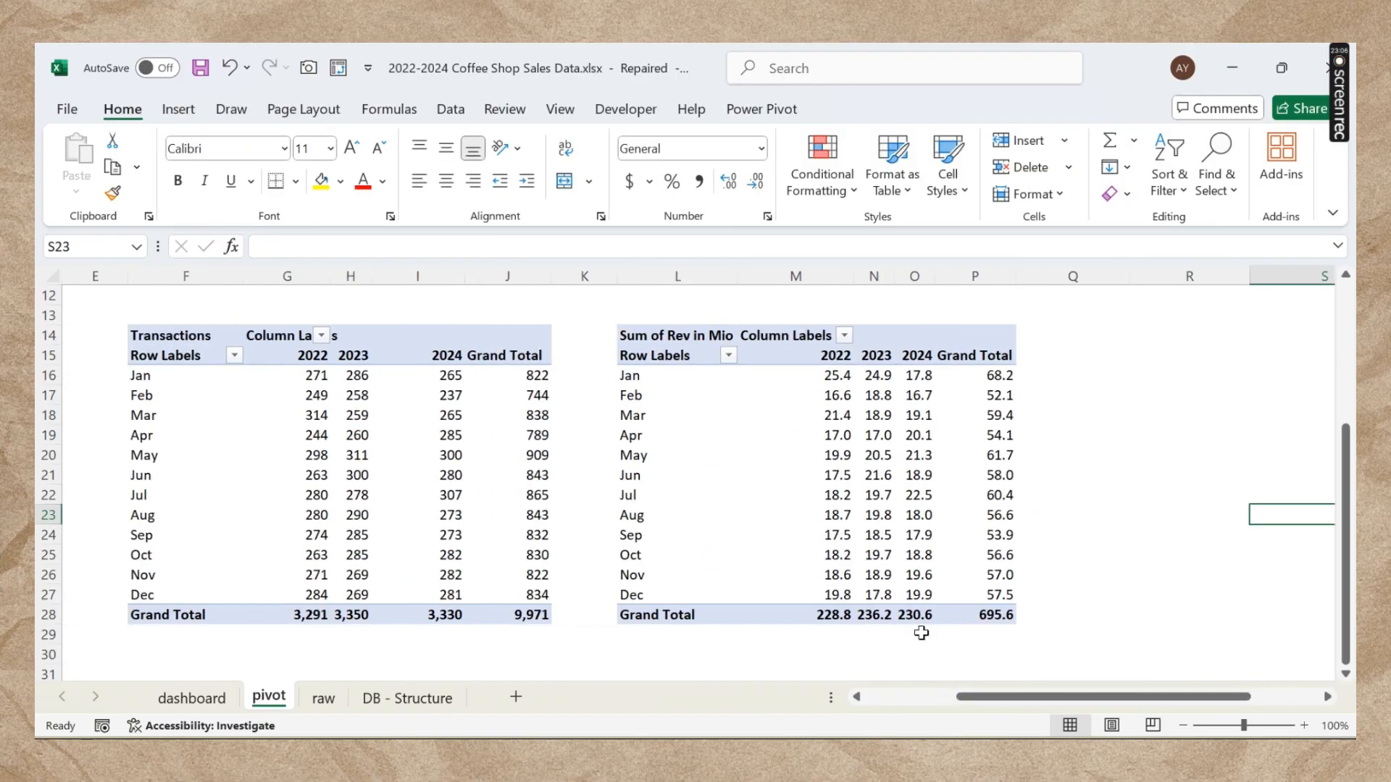
left_click(875, 495)
left_click(178, 109)
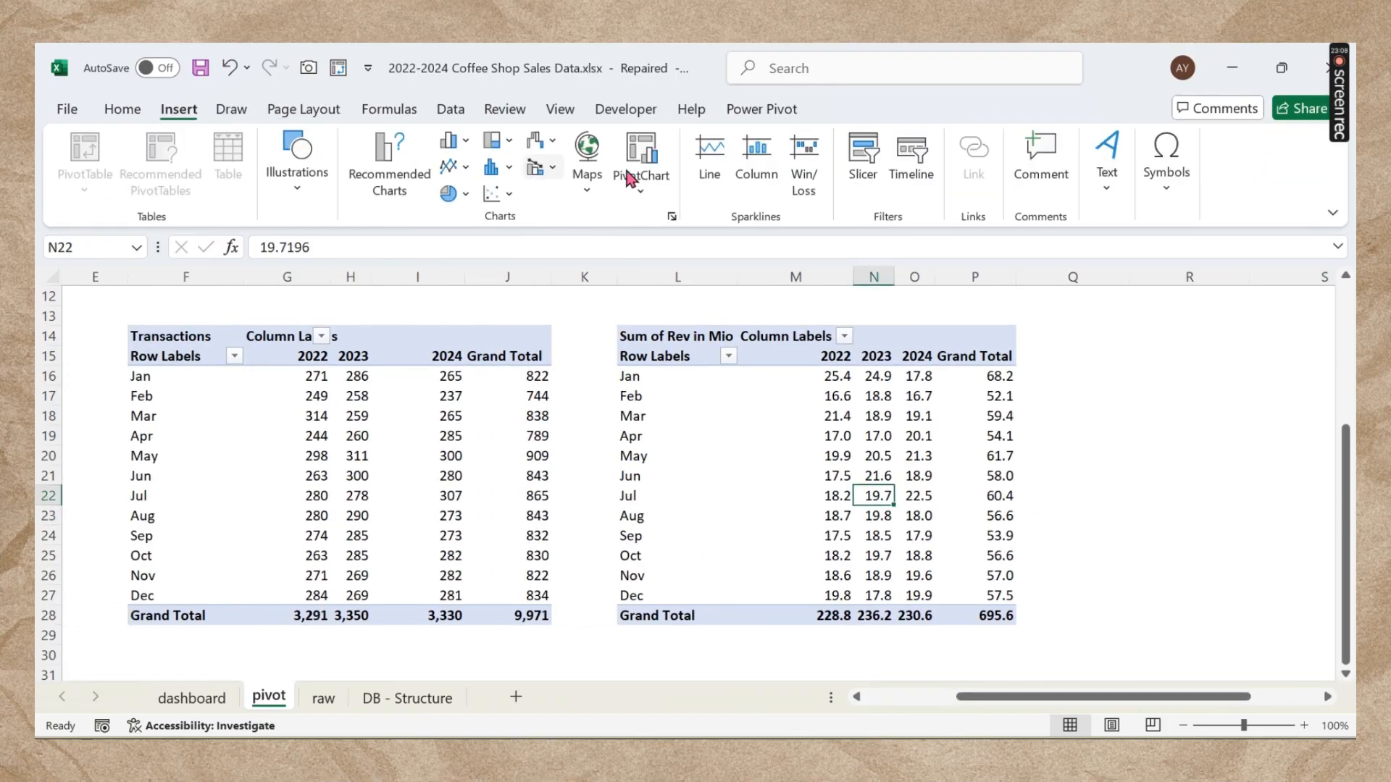
left_click(449, 140)
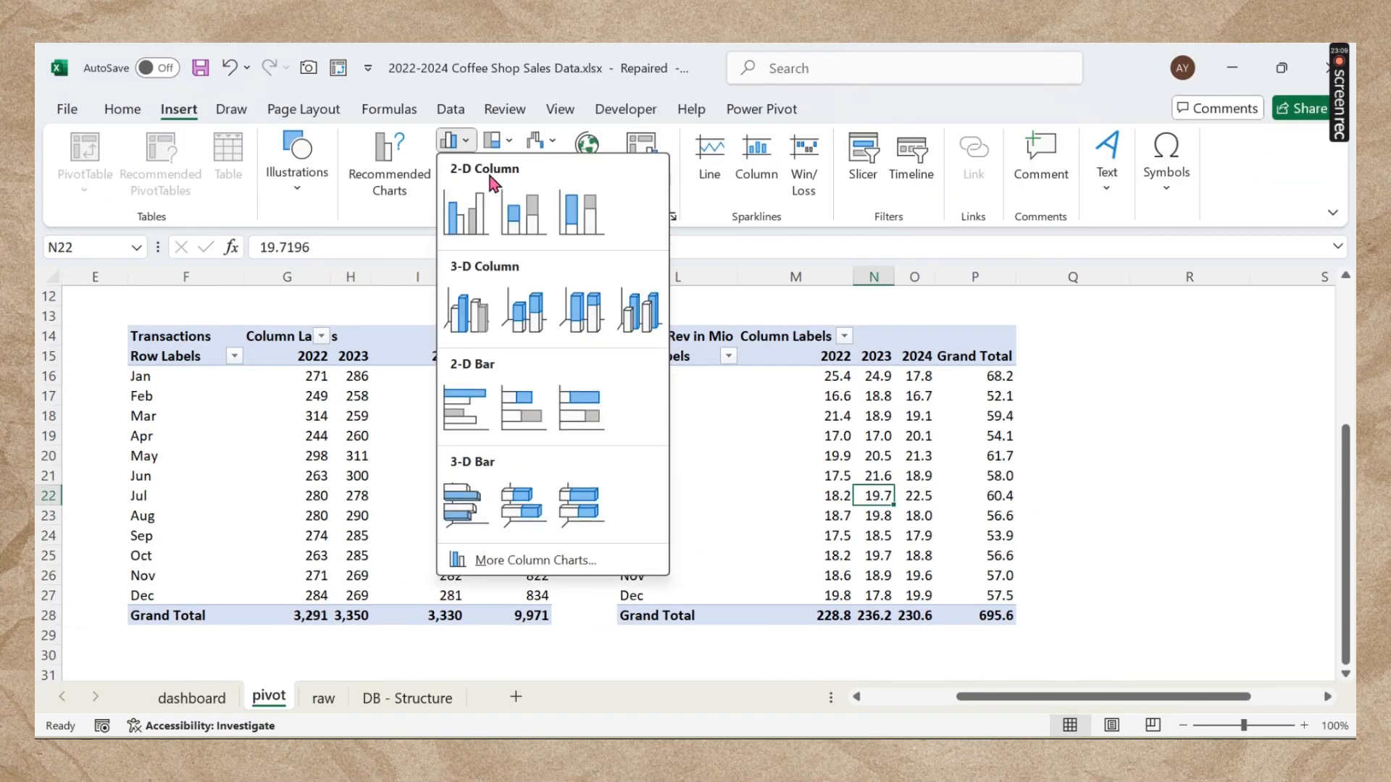
left_click(465, 210)
right_click(921, 457)
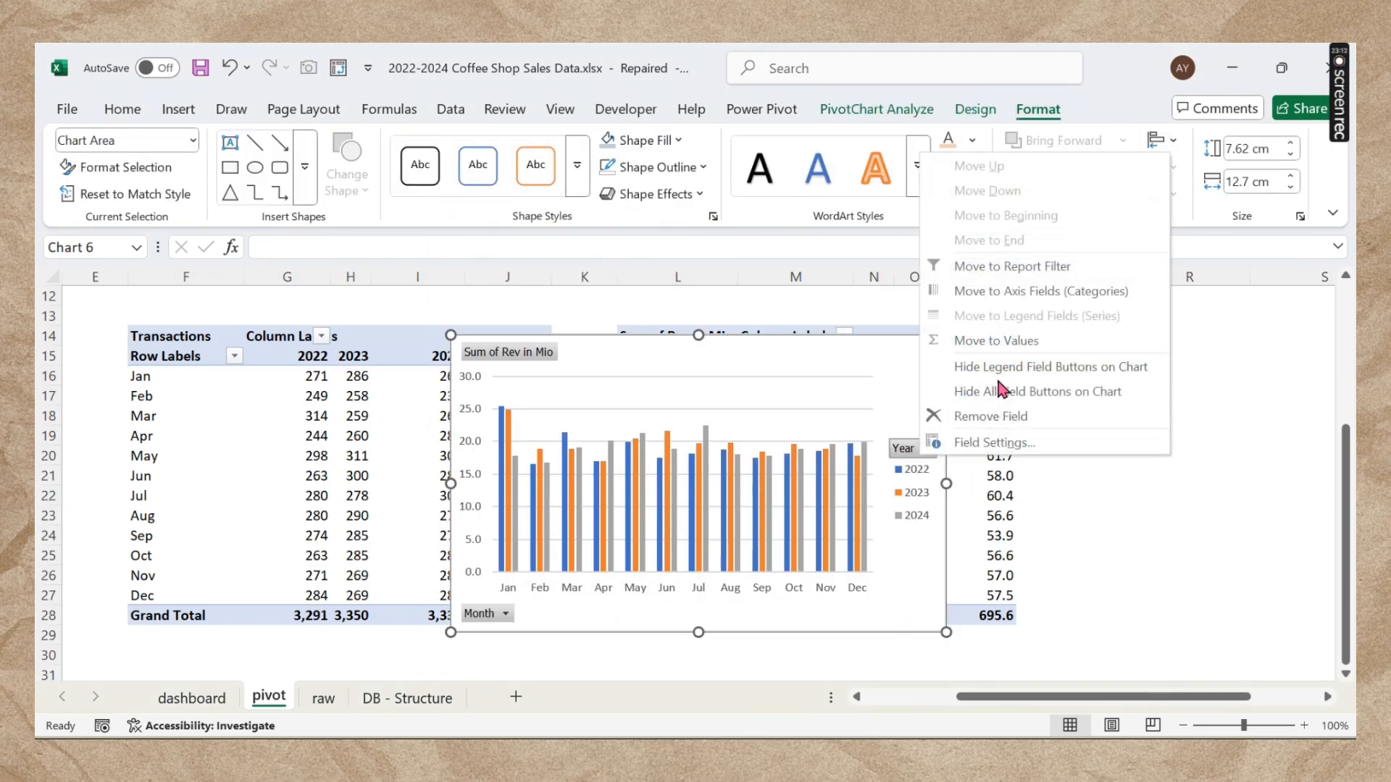
left_click(1036, 391)
Step: Remove the new chart's vertical axis and gridlines, and place its legend at the top
left_click(971, 348)
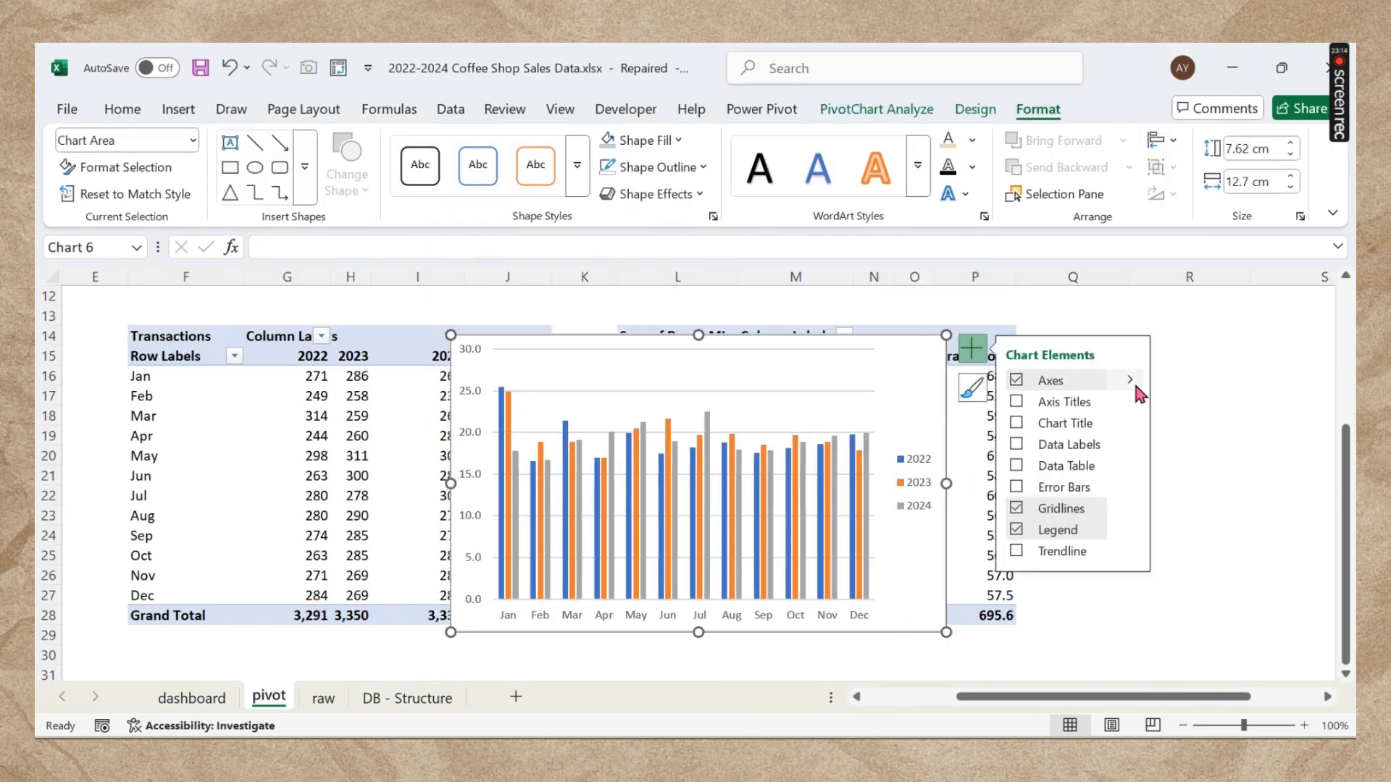
left_click(1130, 380)
left_click(1165, 411)
left_click(1016, 508)
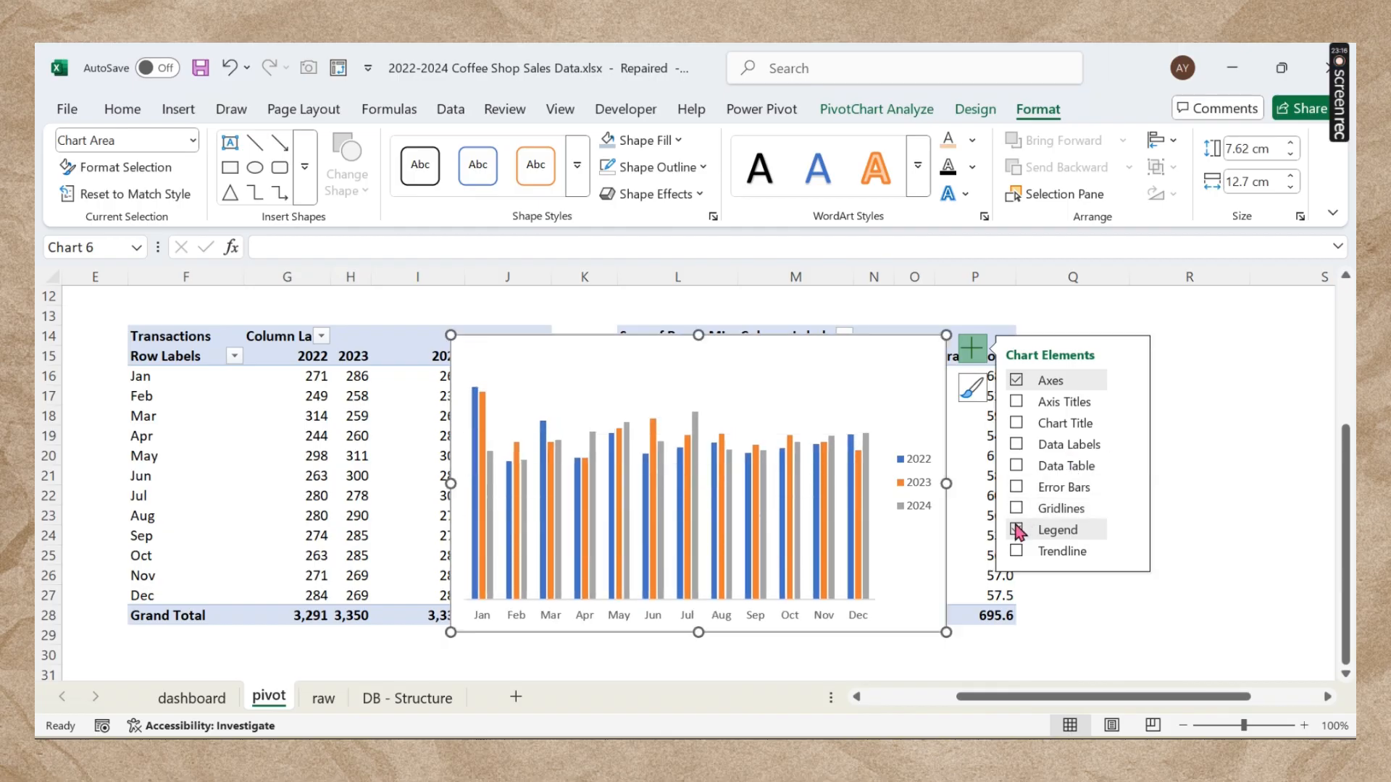
left_click(1128, 529)
left_click(1172, 564)
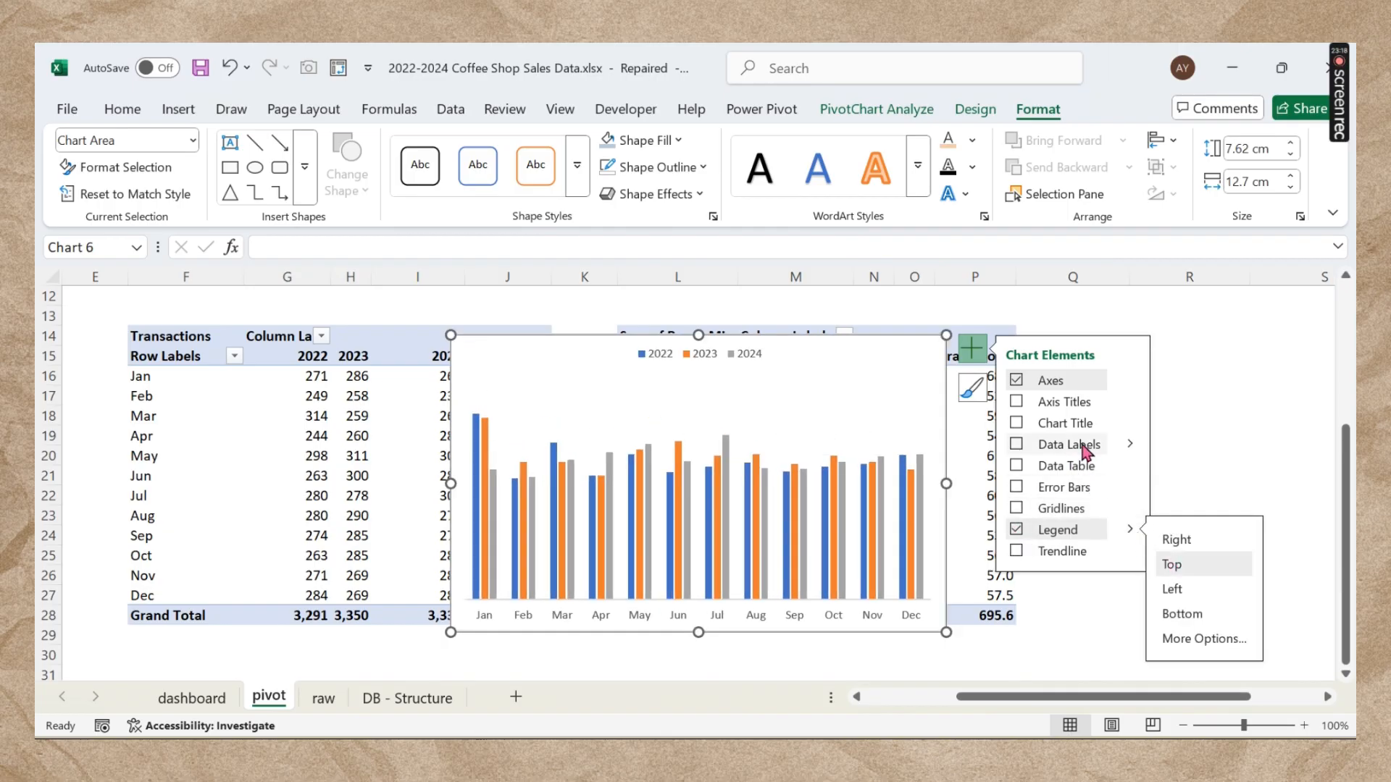
left_click(910, 616)
double_click(920, 591)
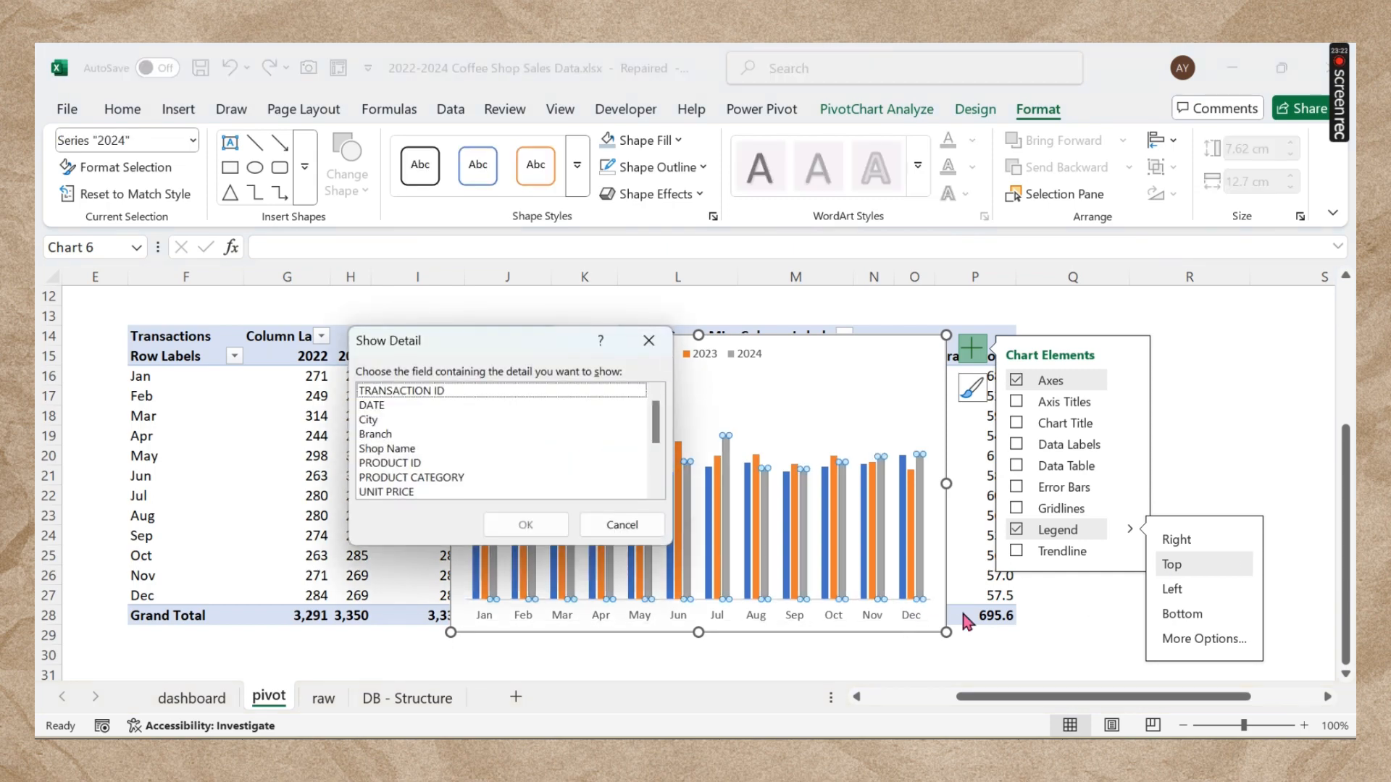
left_click(622, 524)
Step: Set the chart's series overlap to 0% and gap width to 100%, then close the formatting pane
double_click(822, 625)
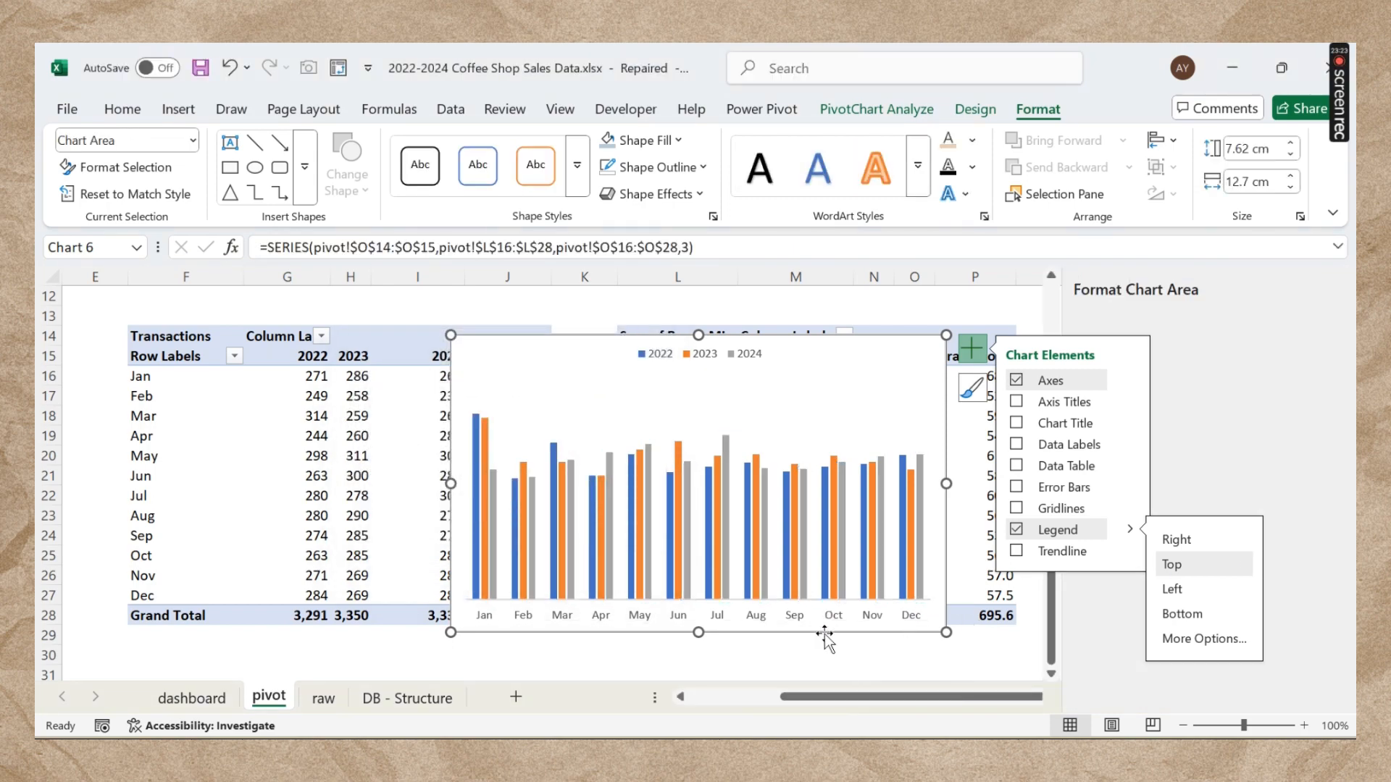
left_click(917, 516)
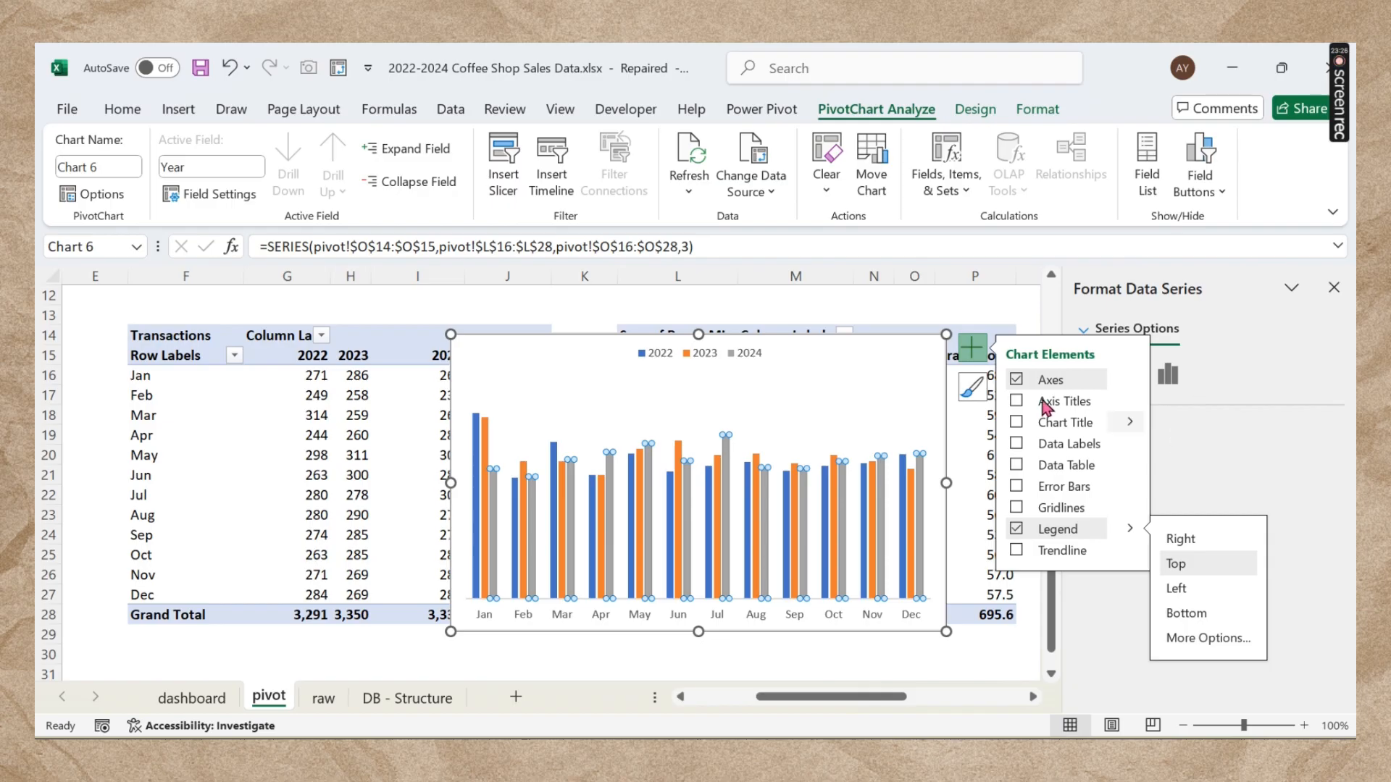
left_click(971, 355)
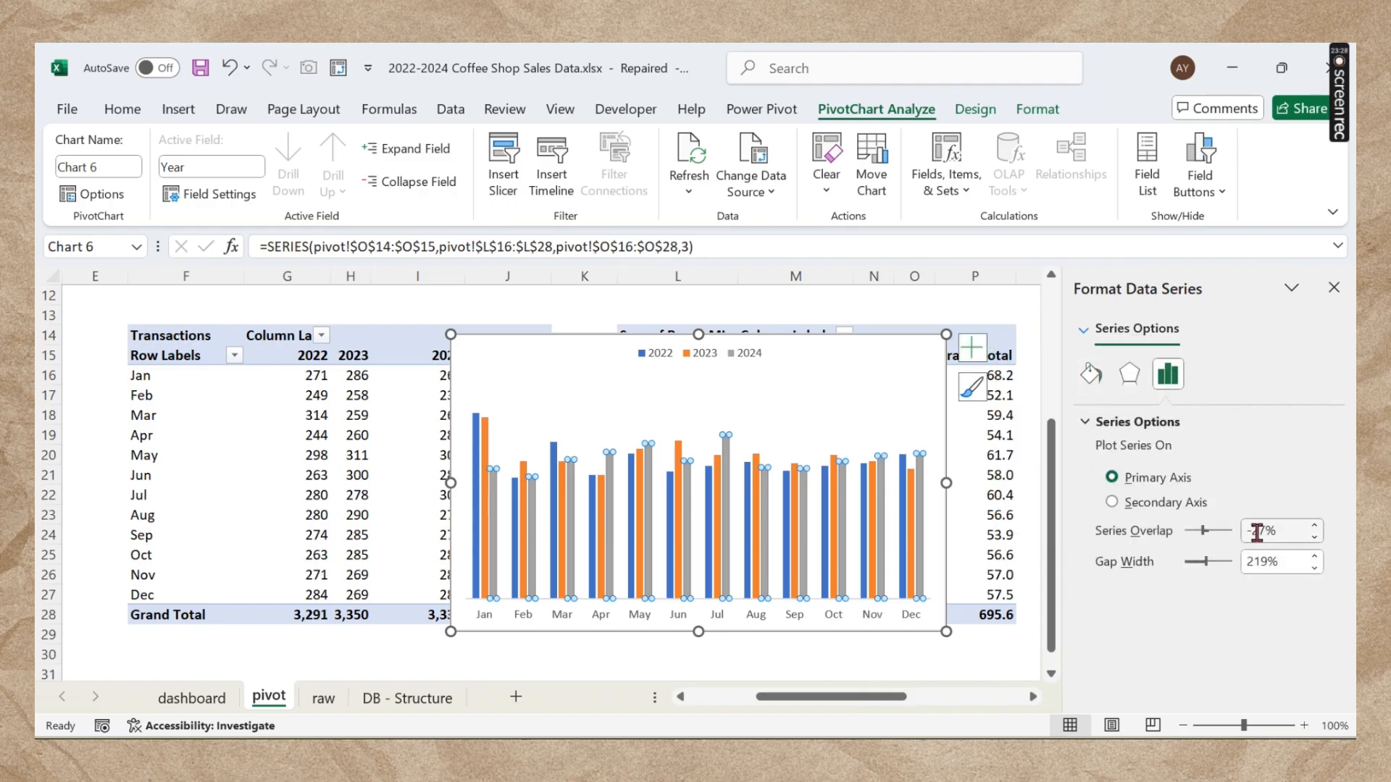
triple_click(1265, 536)
type("0")
key("Tab")
type("1")
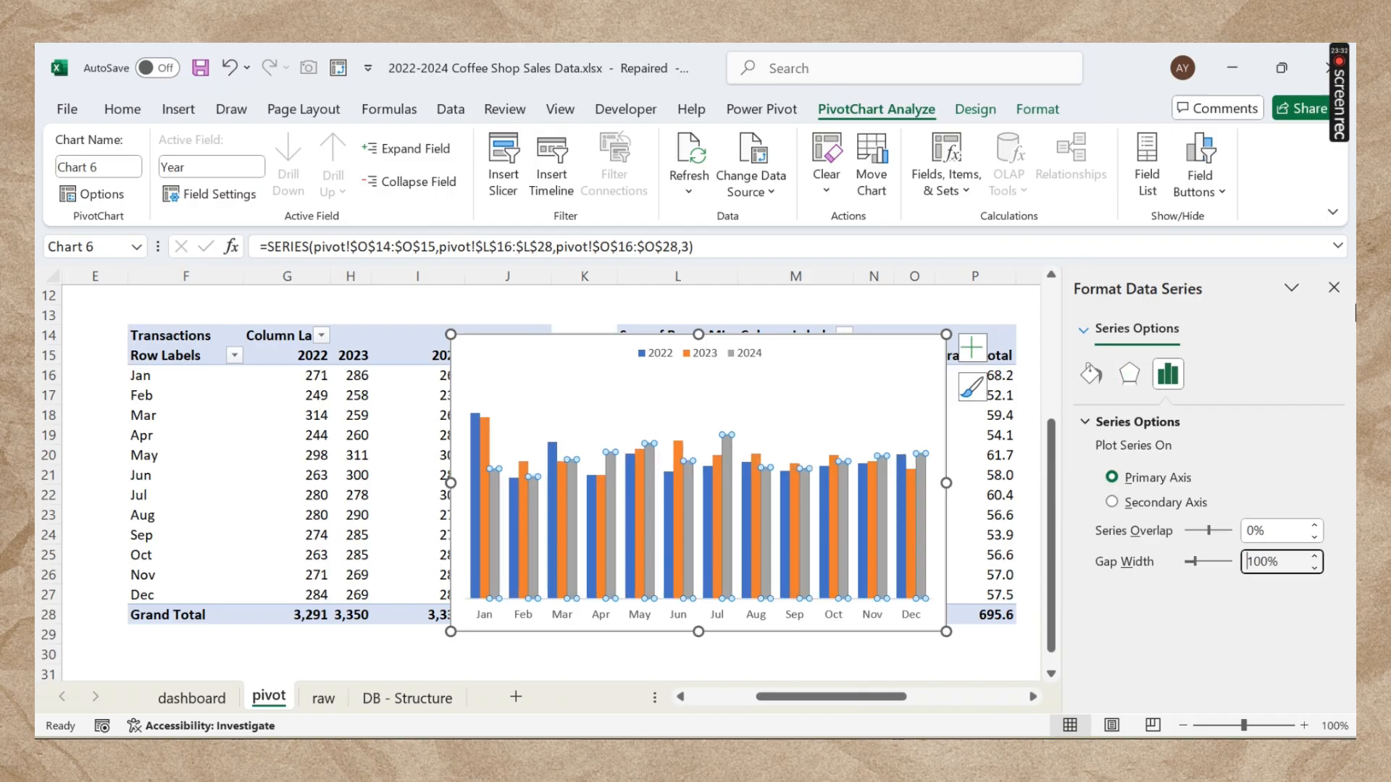
left_click(1334, 287)
Step: Fill the 2024 series of the Rev in Mio chart with the light blue-grey colour
left_click(746, 354)
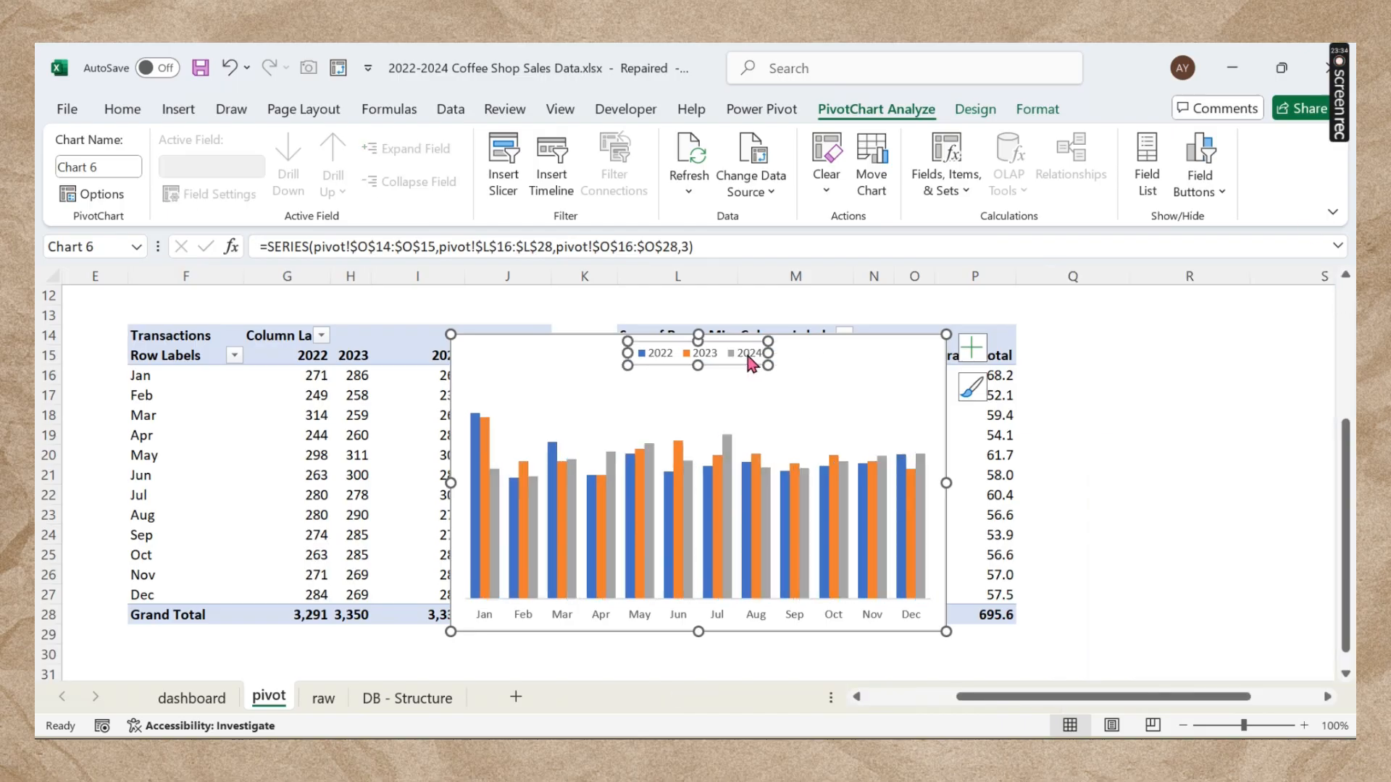
left_click(746, 355)
left_click(1028, 113)
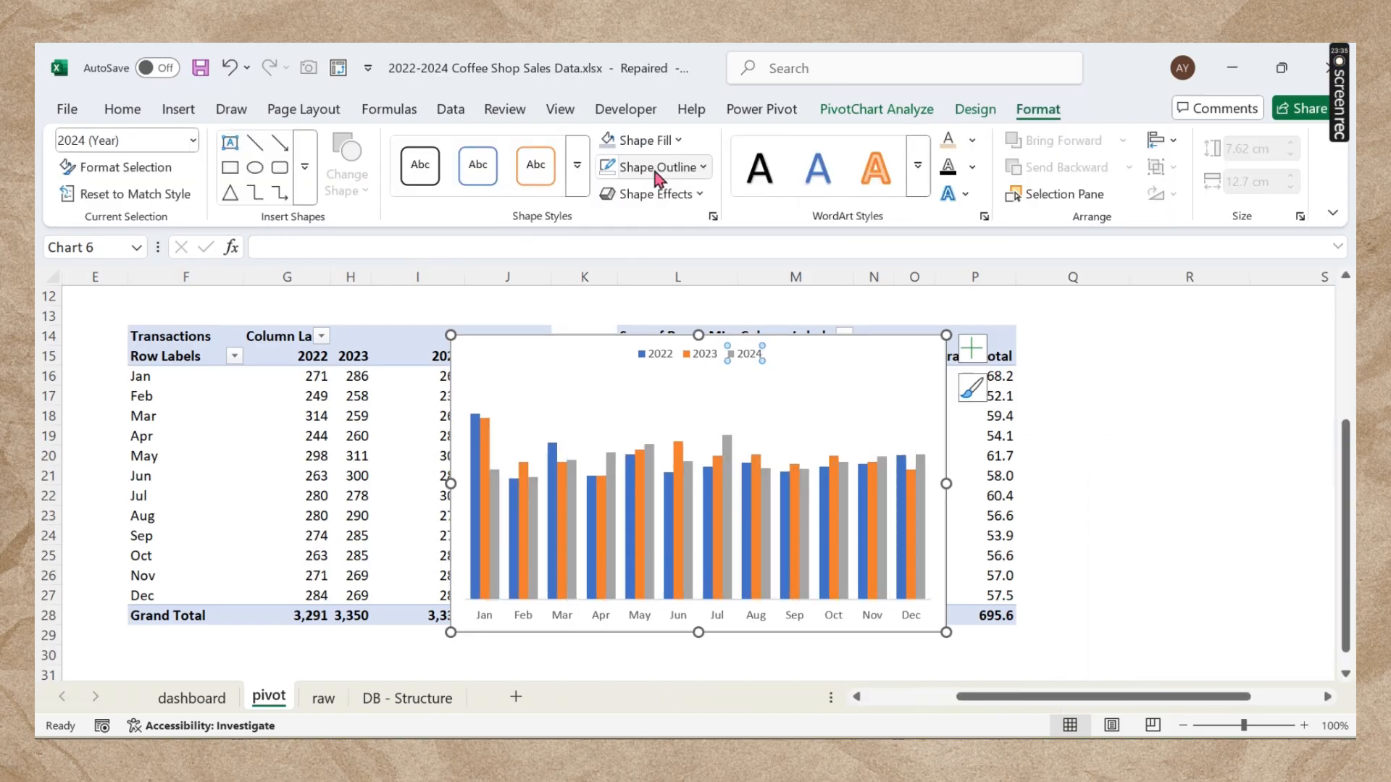
left_click(637, 140)
left_click(644, 213)
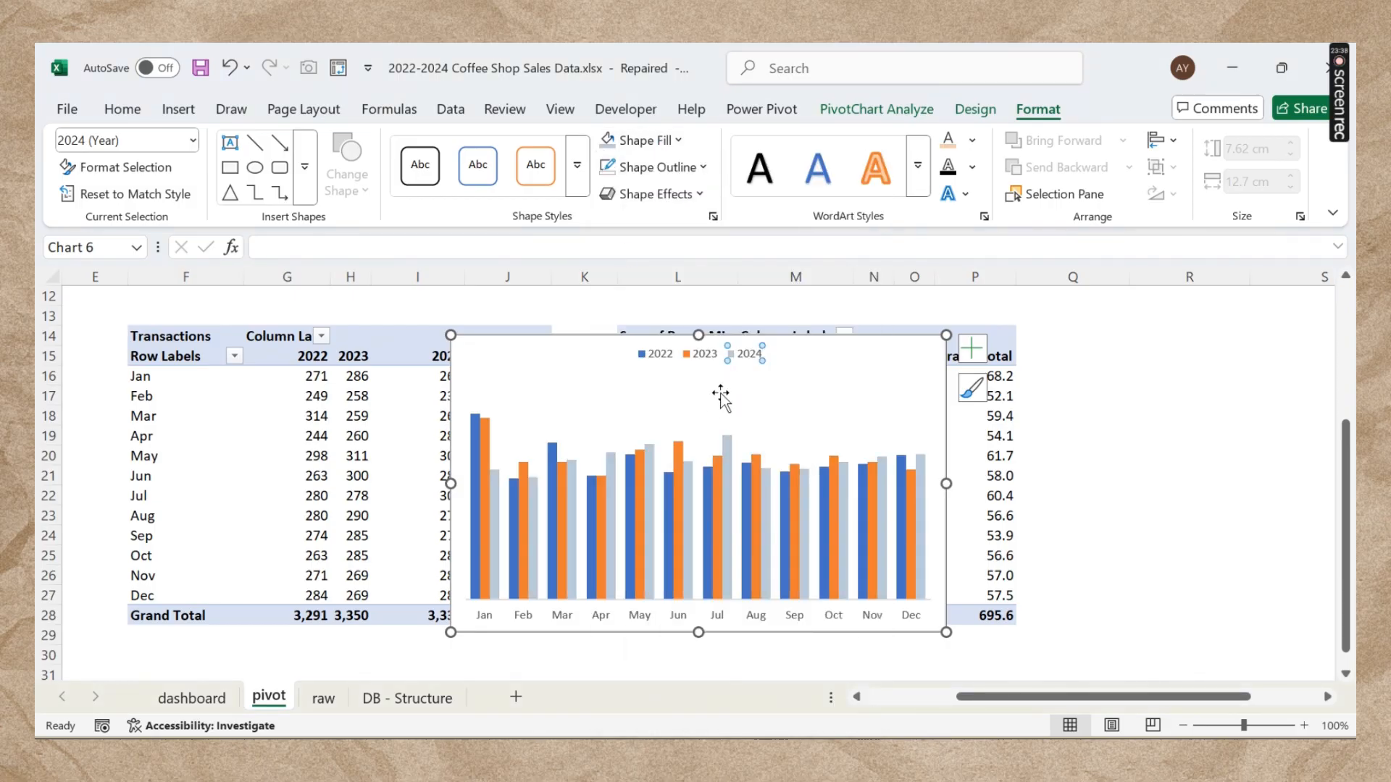
Step: Fill the 2023 series with light peach and the 2022 series with salmon pink from the recent colours
left_click(701, 355)
left_click(641, 140)
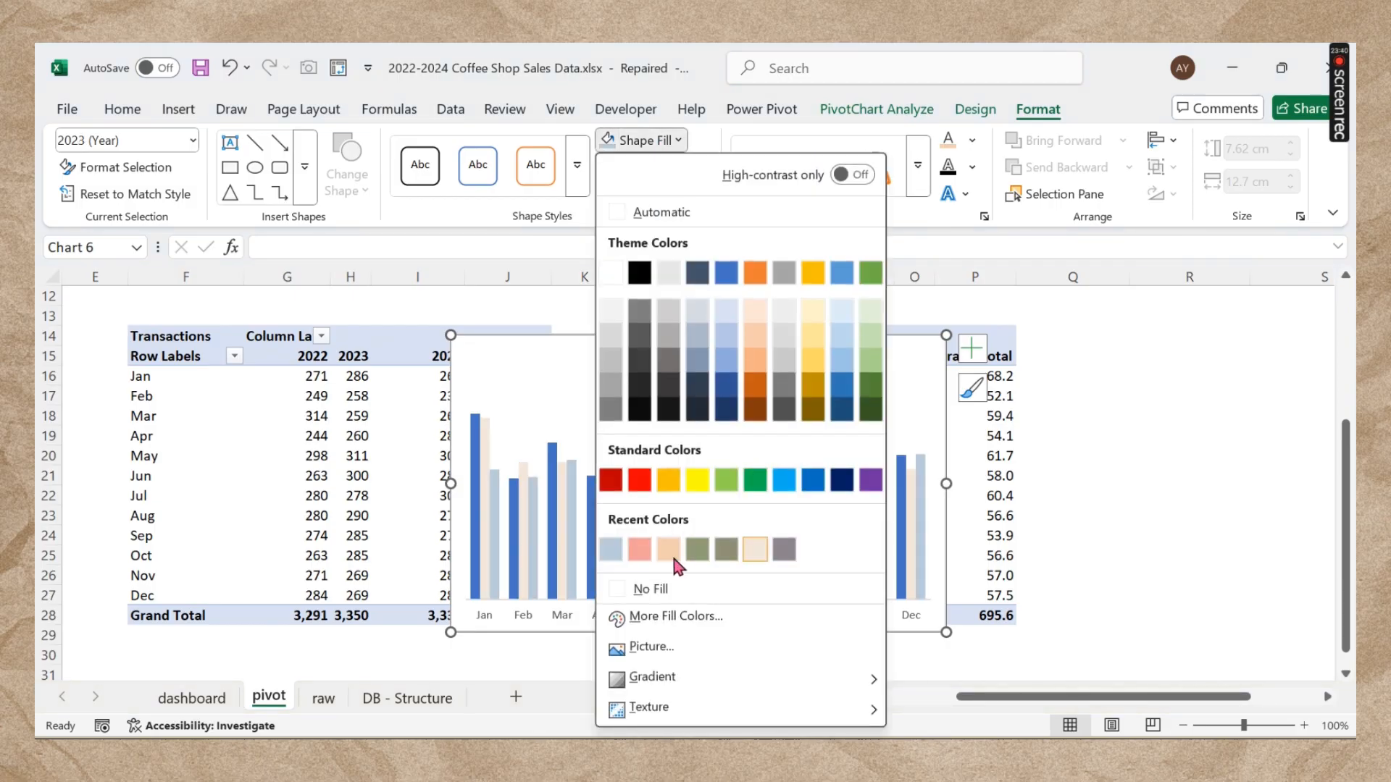
left_click(669, 551)
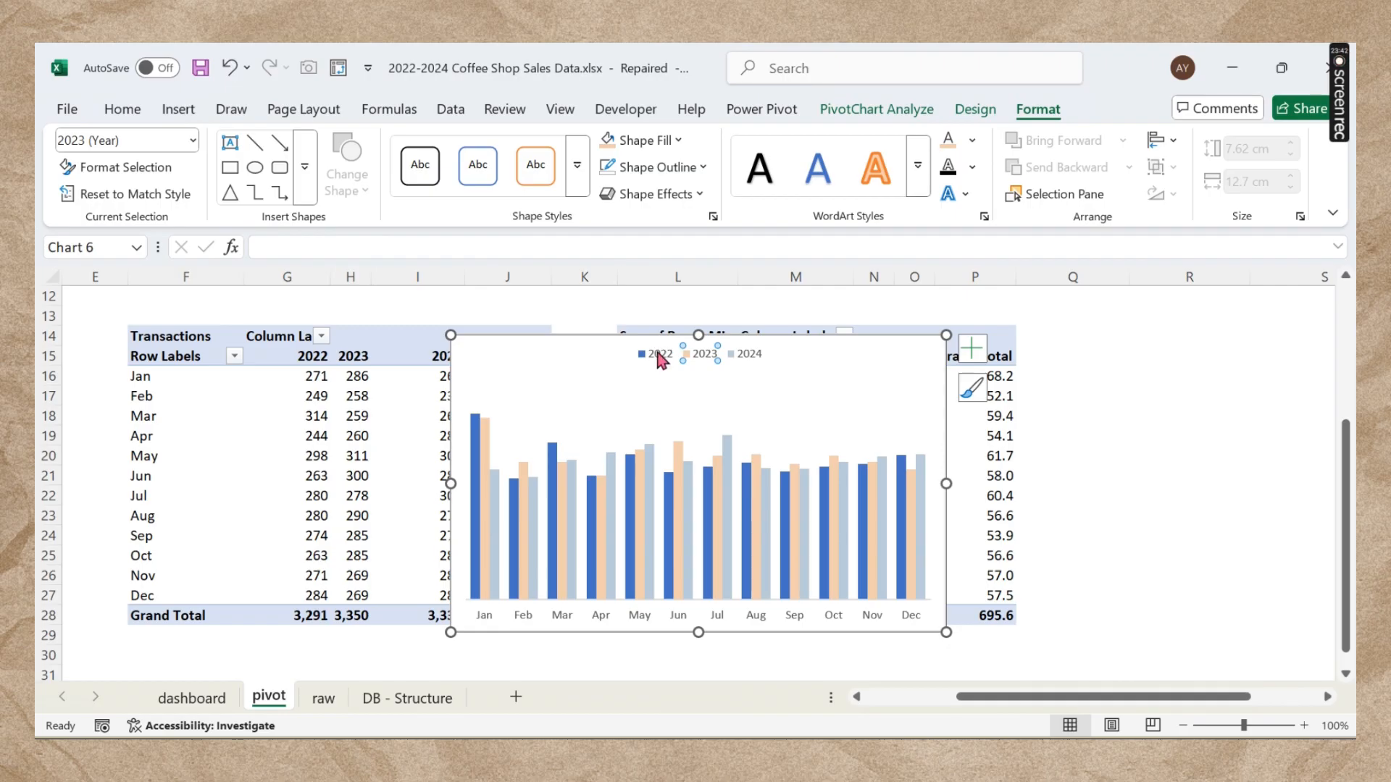
left_click(652, 141)
left_click(672, 552)
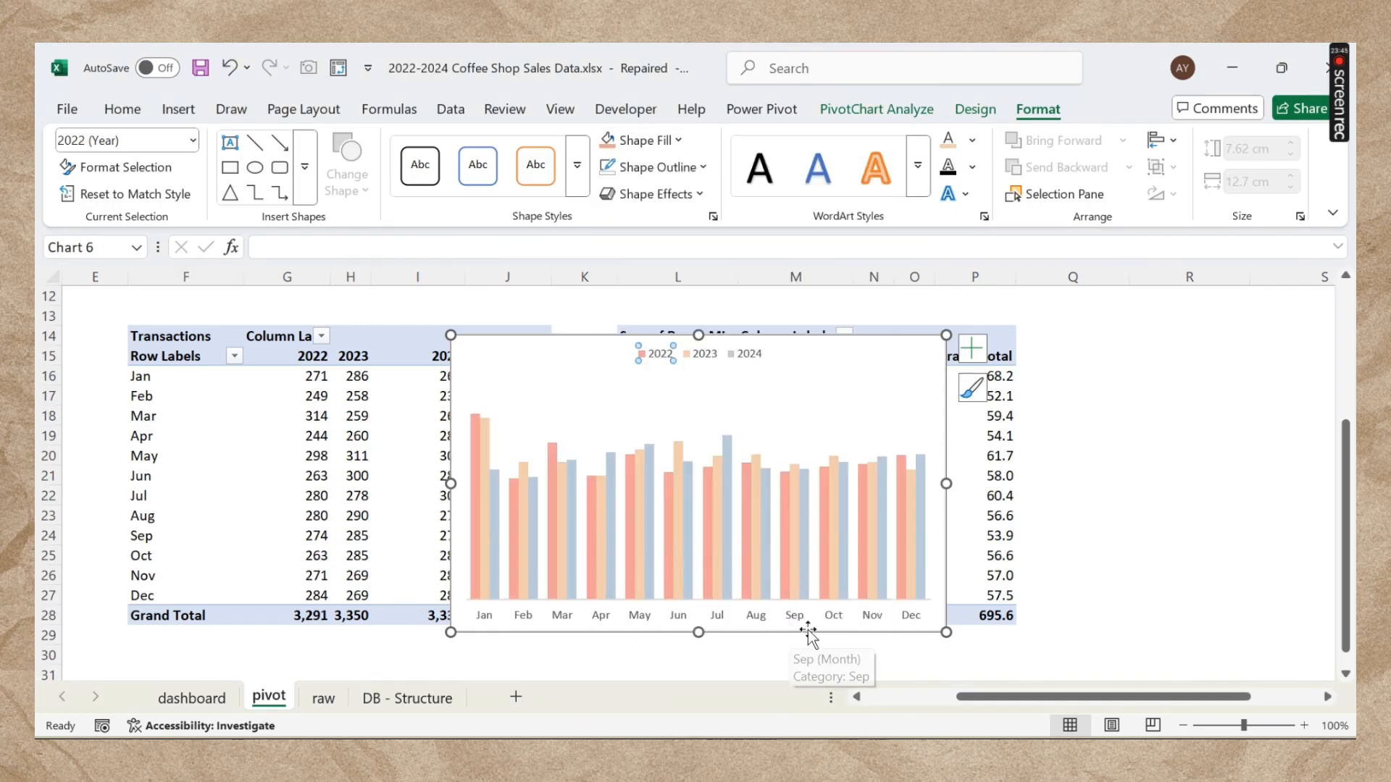
left_click(833, 628)
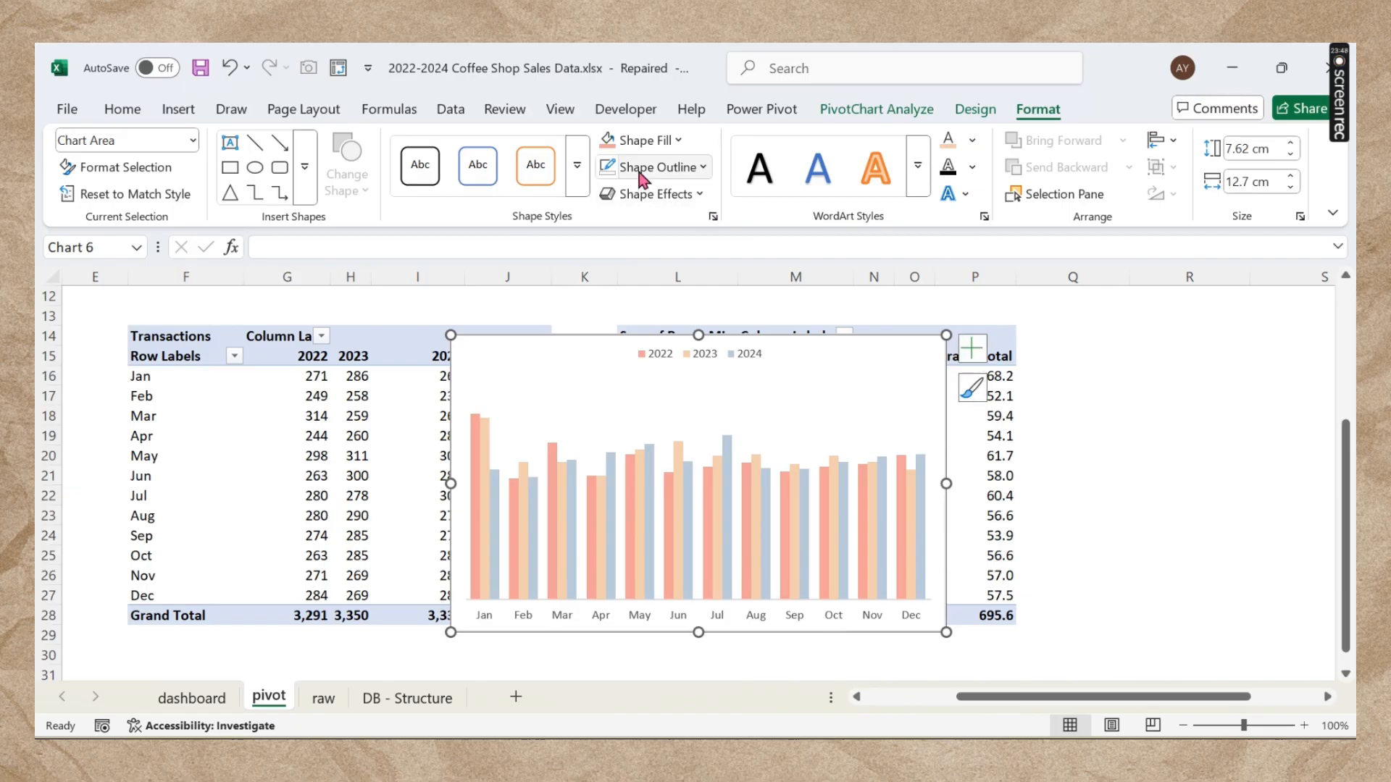
Step: Remove the Rev in Mio chart's fill and outline, and move it below the pivot tables
left_click(652, 142)
left_click(686, 594)
left_click(656, 167)
scroll(713, 572, "down", 1)
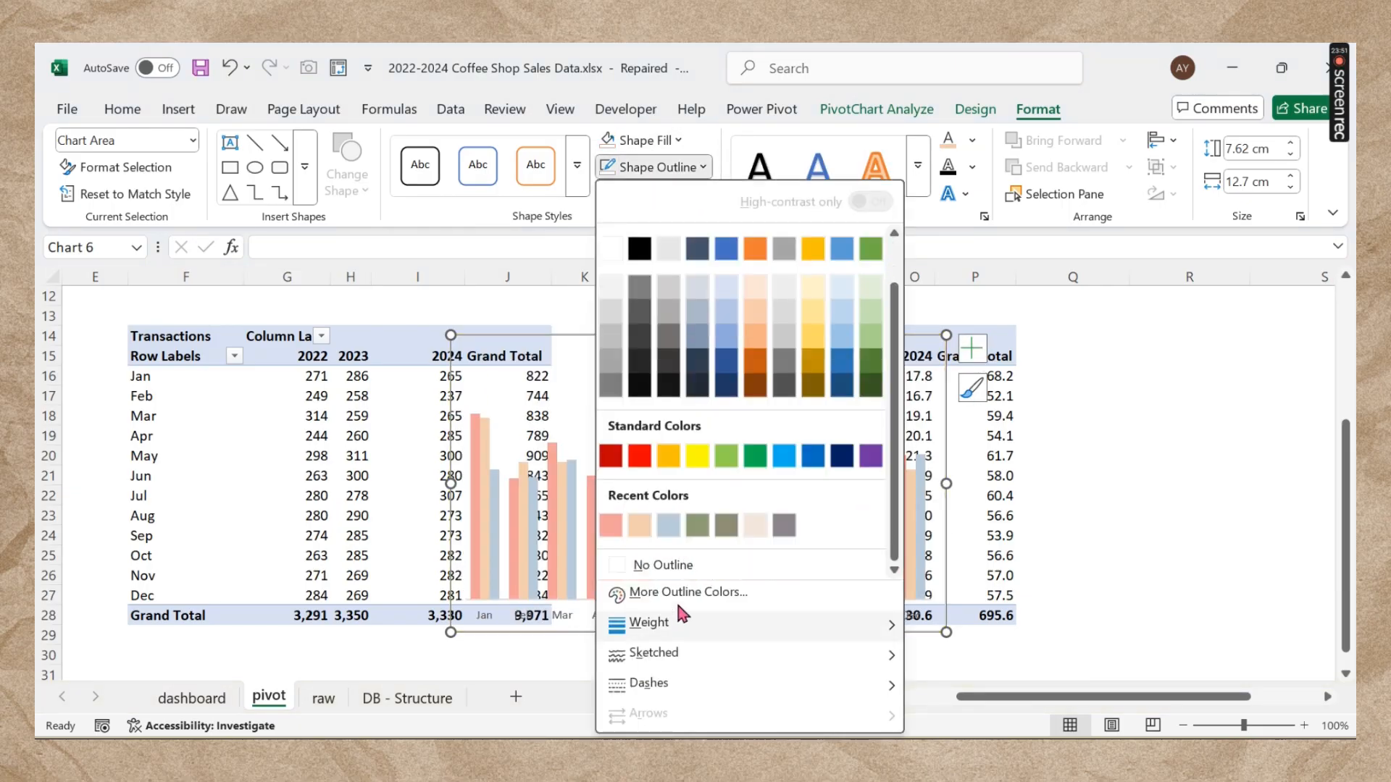
left_click(677, 563)
scroll(828, 506, "down", 5)
left_click_drag(797, 336, 786, 589)
Step: Add data labels to the Rev in Mio chart and set the 2024 labels to font size 7
left_click(964, 316)
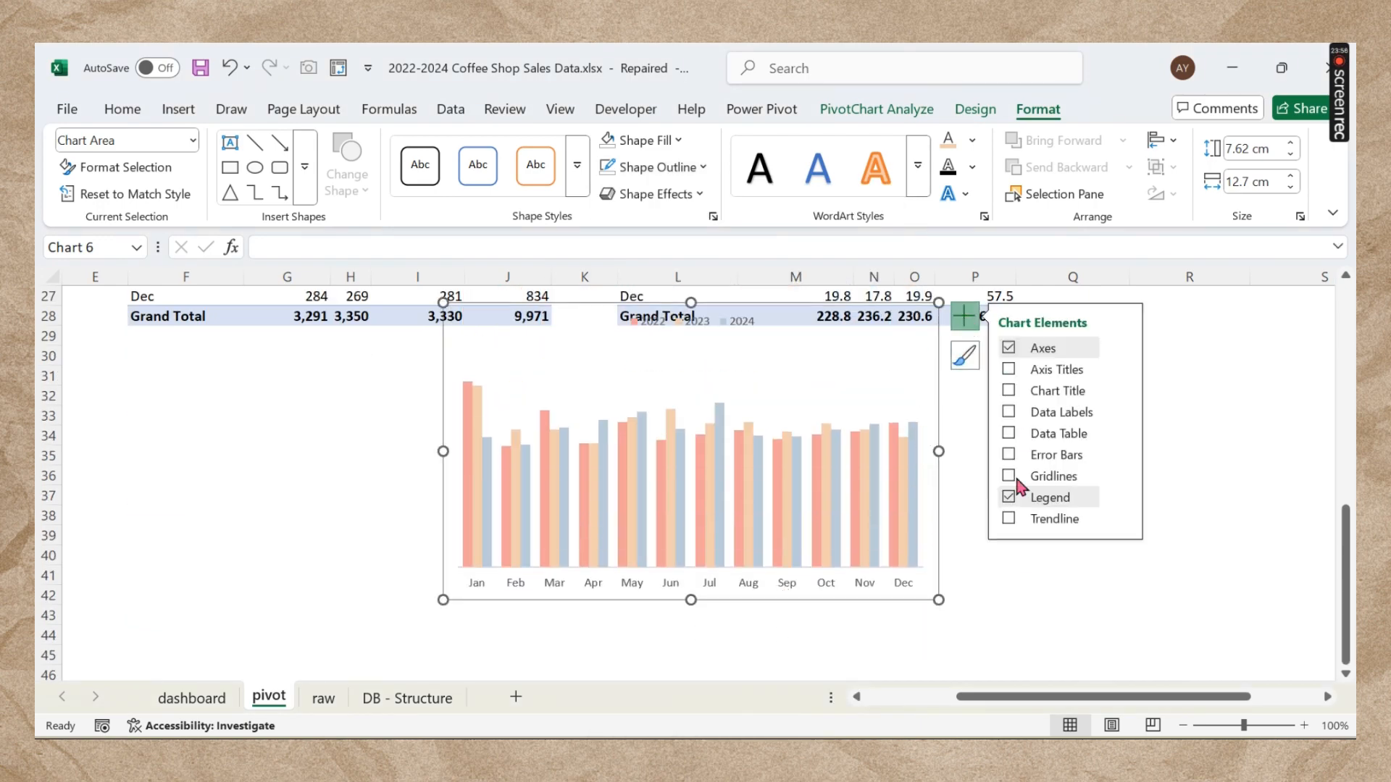
left_click(1009, 412)
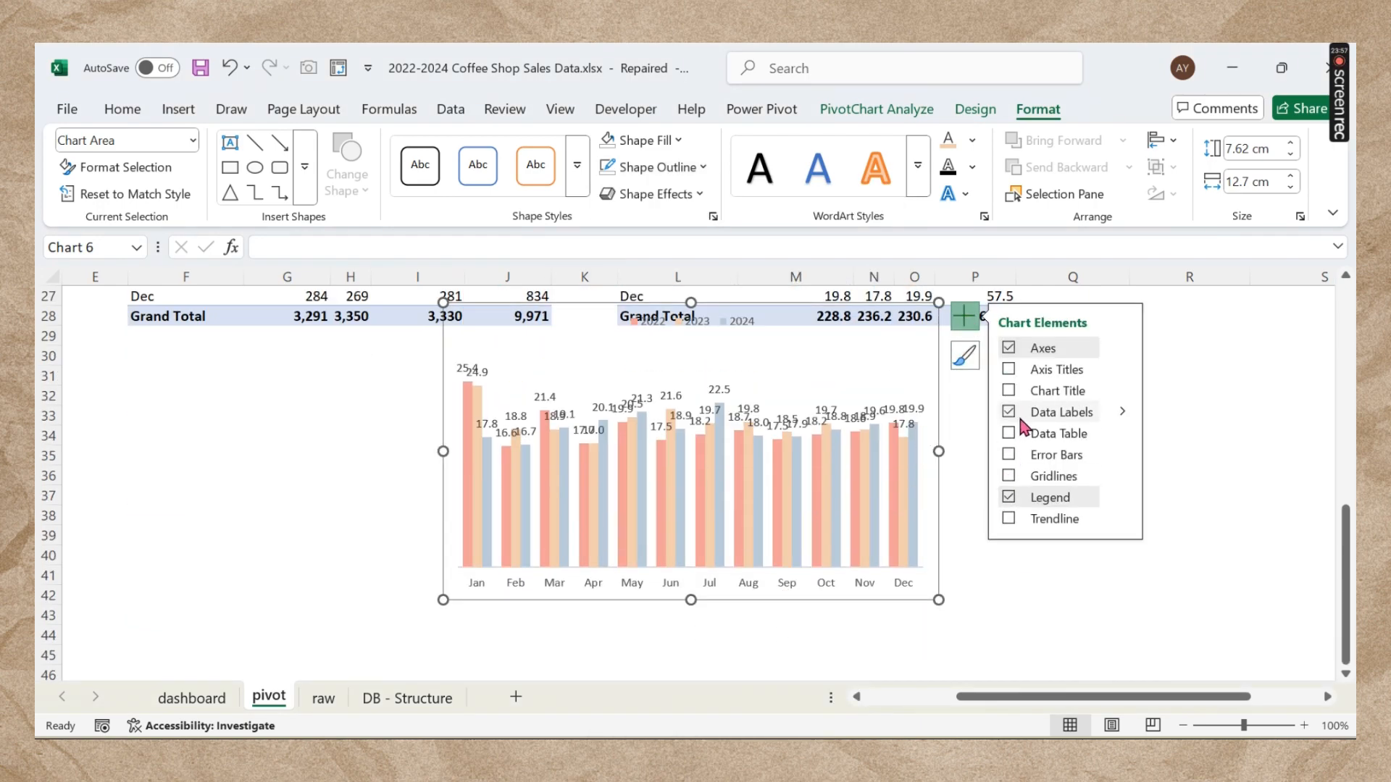
left_click(920, 413)
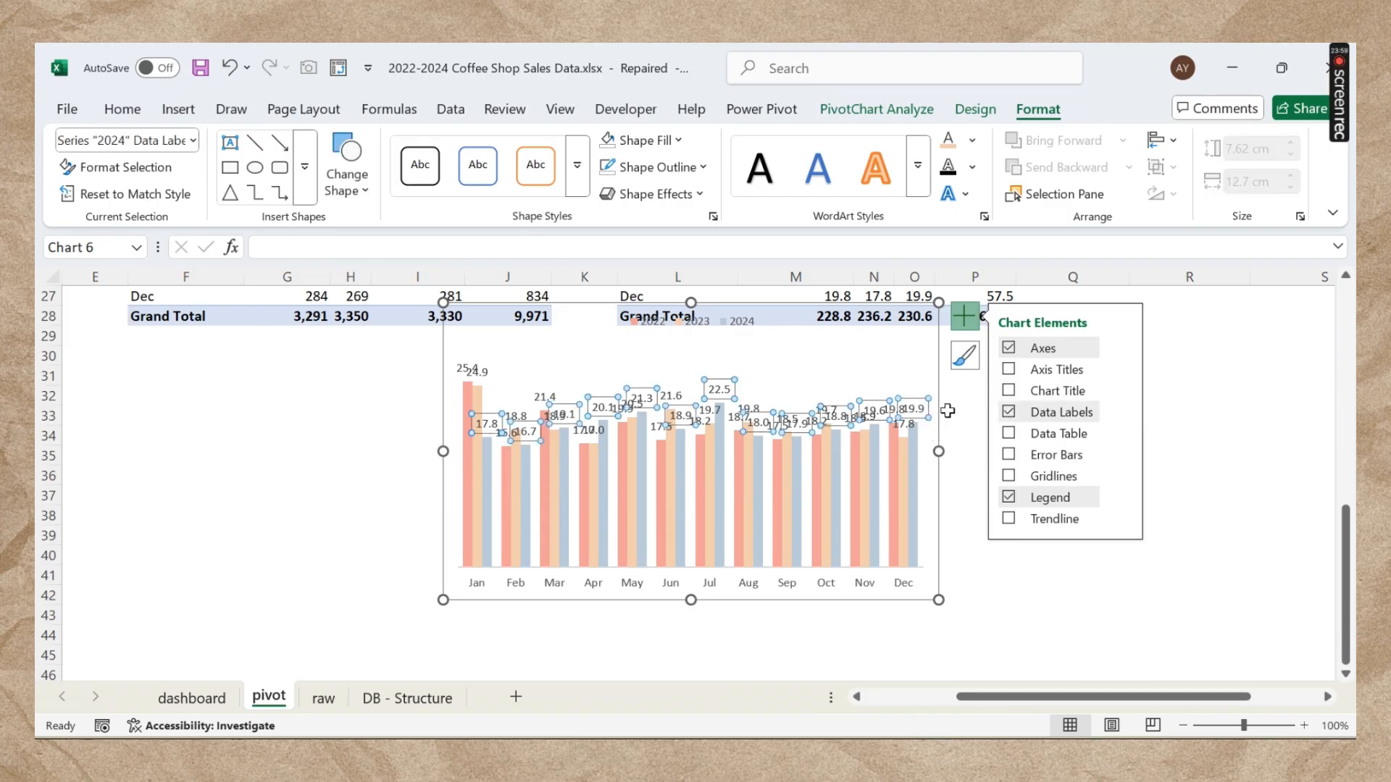
left_click(120, 110)
left_click(310, 148)
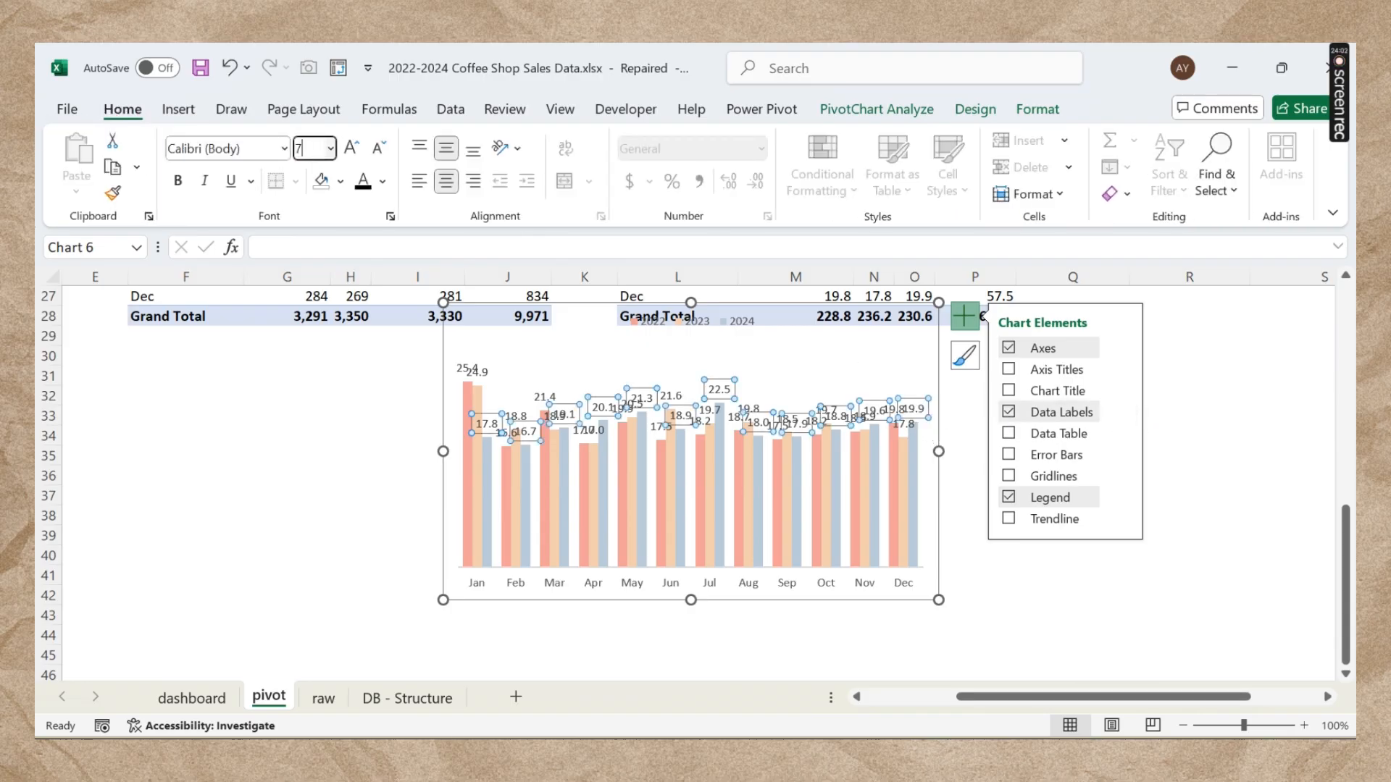
type("7")
key("Return")
Step: Rotate the Rev in Mio chart's data labels vertically and place them at Inside End, then close the formatting pane
double_click(914, 409)
left_click(1314, 510)
left_click(1260, 397)
left_click(1119, 412)
left_click(1188, 444)
left_click(969, 485)
left_click(912, 439)
left_click(1168, 375)
left_click(1314, 510)
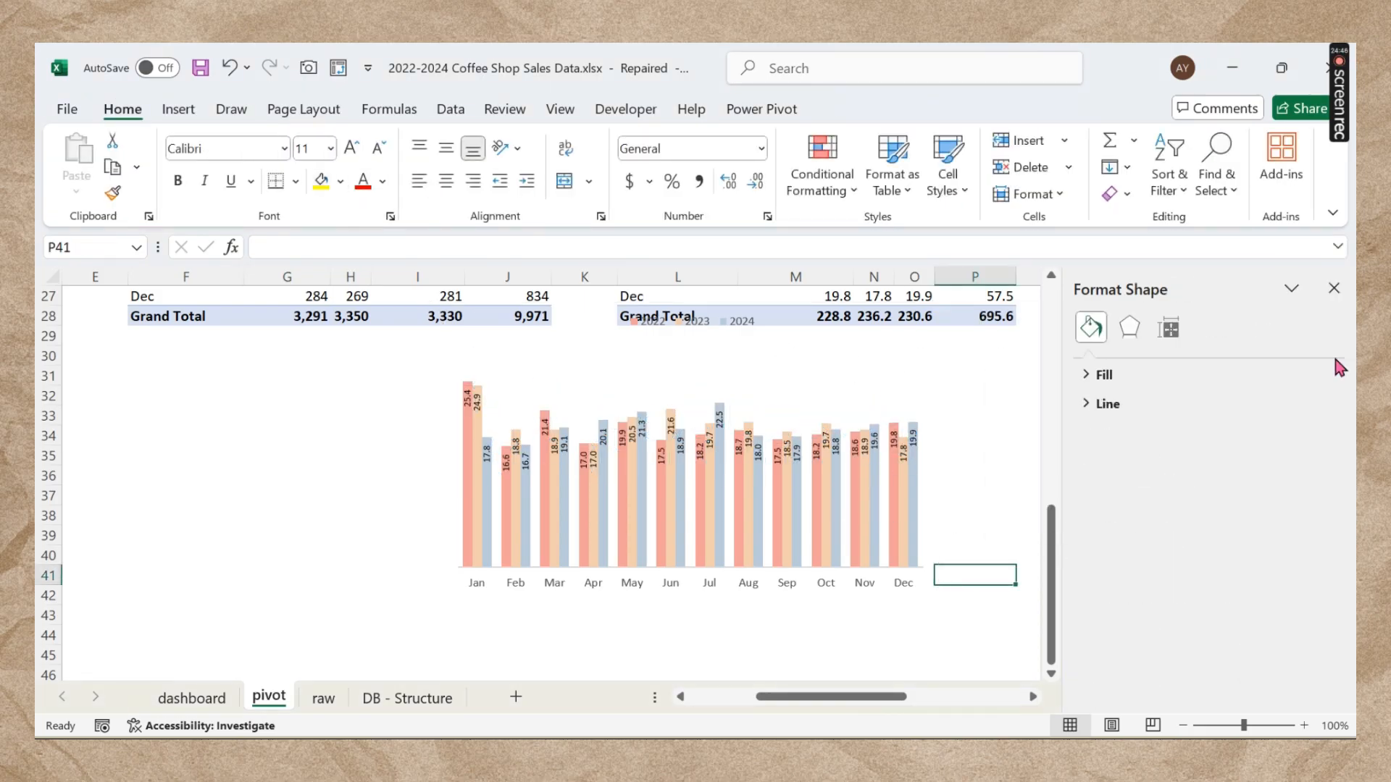
left_click(1334, 288)
Step: Extend the Rev in Mio chart's plot area slightly upward, then copy the chart onto the dashboard sheet
left_click(702, 356)
left_click_drag(691, 347, 691, 338)
left_click(786, 598)
key("ctrl+c")
left_click(191, 697)
key("ctrl+v")
Step: Move and resize the pasted chart to fit inside the Monthly Trend Revenue in Mio panel
left_click_drag(827, 664, 665, 477)
left_click_drag(771, 468, 770, 606)
left_click_drag(941, 612, 947, 475)
left_click_drag(792, 502, 792, 495)
left_click_drag(776, 604, 776, 620)
left_click_drag(1000, 540, 944, 526)
left_click_drag(554, 540, 566, 528)
left_click(762, 537)
left_click(784, 465)
left_click_drag(783, 465, 788, 465)
left_click(762, 500)
left_click(753, 619)
left_click_drag(754, 619, 755, 621)
Step: Make the revenue chart's month labels bold white and lower the top of its plot area
left_click(754, 588)
left_click(536, 576)
left_click(752, 611)
left_click(766, 588)
left_click_drag(756, 480, 759, 494)
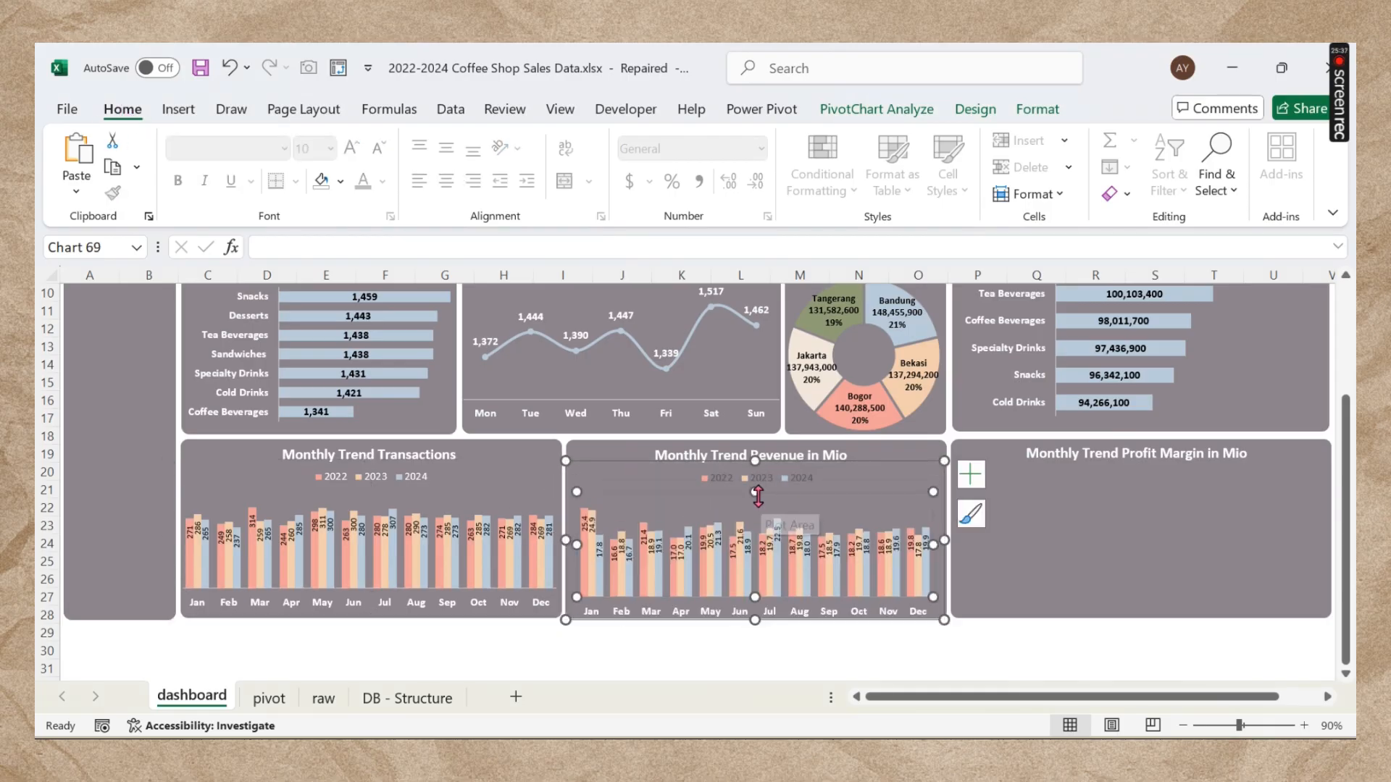
Step: Shorten the revenue chart at its lower edge to match the transactions chart, and make its legend text white
left_click(918, 635)
left_click(752, 612)
left_click_drag(755, 620, 754, 610)
left_click(782, 651)
left_click(761, 478)
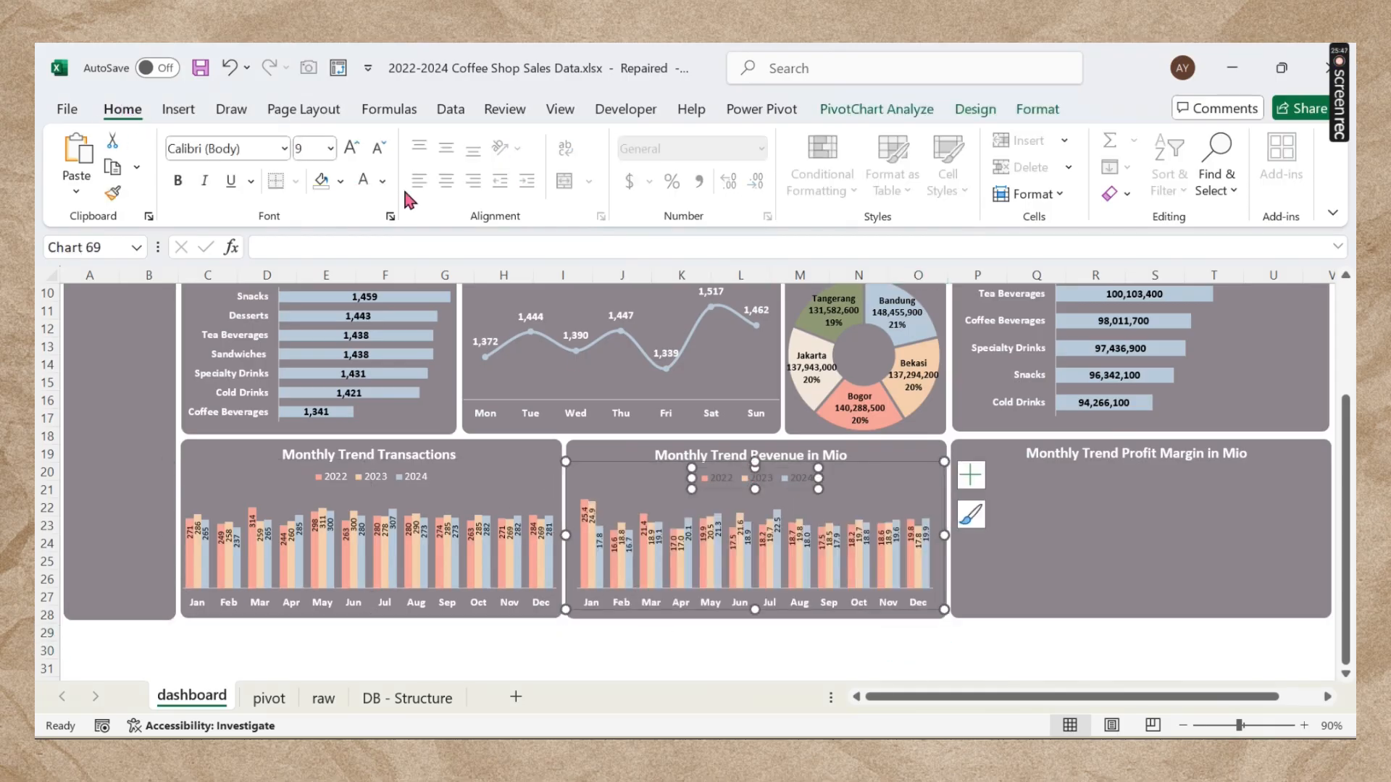
left_click(1033, 634)
Step: Copy the Sum of Rev in Mio pivot table on the pivot sheet to cell R14
left_click(269, 698)
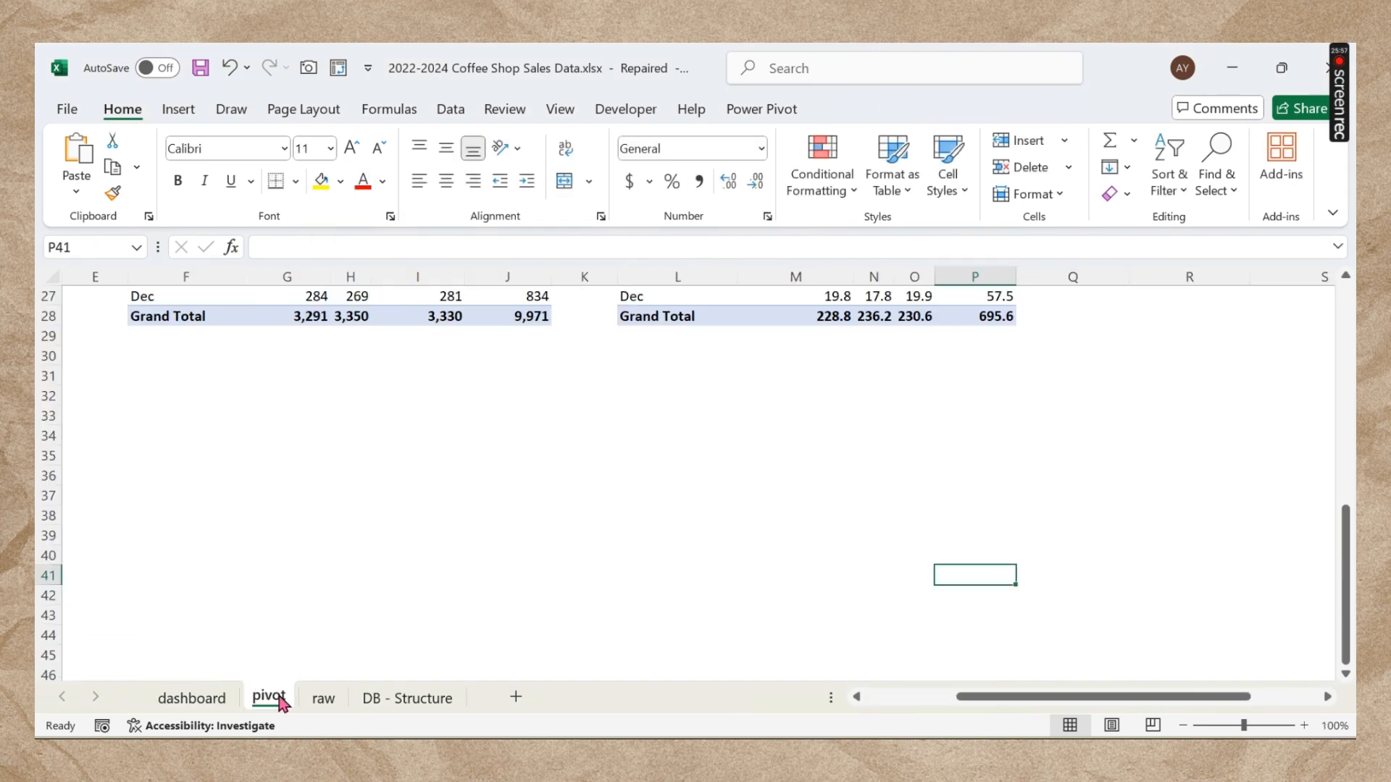
key("ctrl+a")
key("ctrl+c")
left_click(1142, 395)
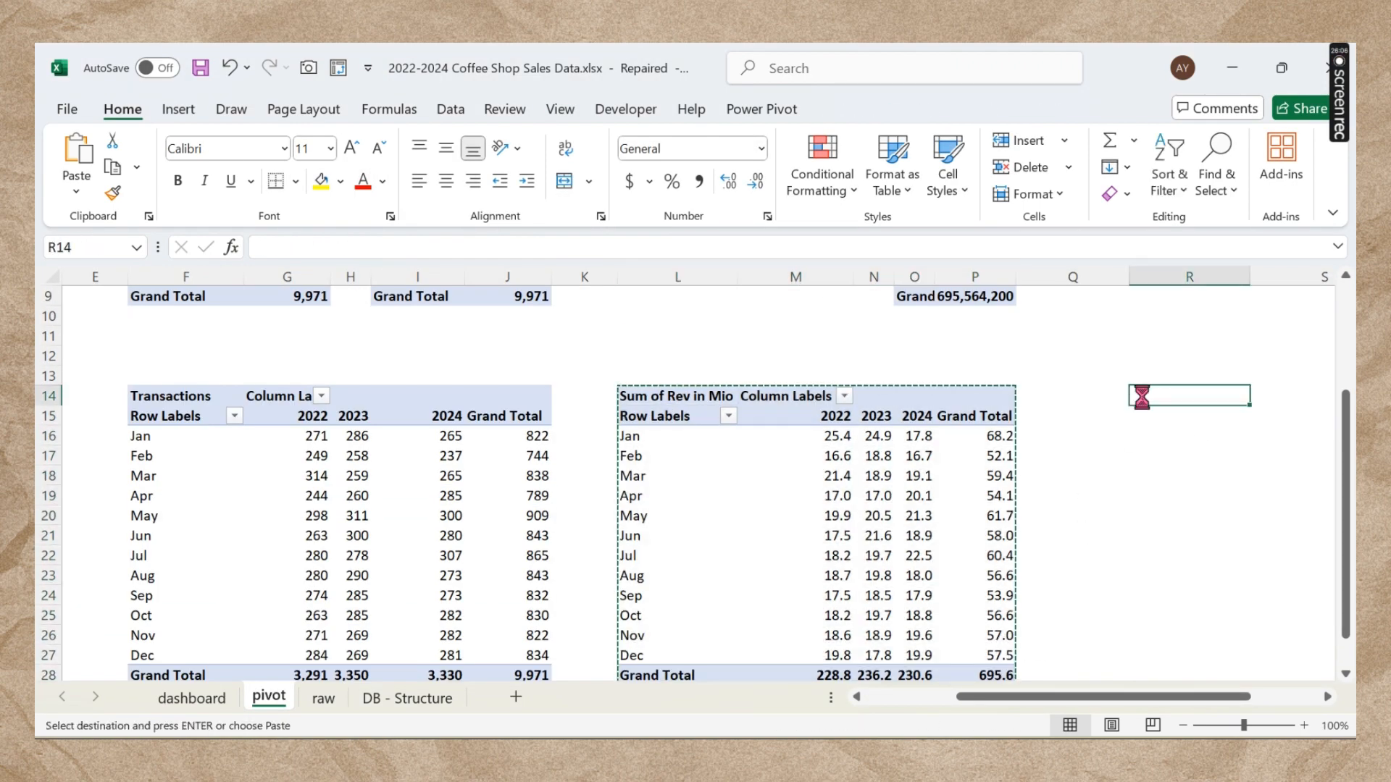
key("ctrl+v")
Step: Remove the Sum of Rev in Mio field from the values of the copied pivot table
scroll(1143, 395, "right", 3)
left_click(1079, 556)
left_click(876, 108)
left_click(1188, 141)
left_click_drag(1239, 645, 1197, 433)
Step: Create a calculated field named Profit Margin in Mio that divides the profit margin by 1000000, then close the field list
left_click(890, 169)
type("Profit Margin in Mio")
key("Tab")
type("=")
scroll(435, 467, "down", 3)
left_click(307, 446)
left_click(462, 543)
type("/1000000")
left_click(617, 582)
left_click(1334, 288)
Step: Format the values of the Profit Margin in Mio pivot table with one decimal place
left_click_drag(1047, 435, 1247, 663)
left_click(122, 109)
left_click(717, 194)
Step: Insert a clustered column chart from the Profit Margin in Mio pivot table and hide all its field buttons
left_click(1014, 552)
left_click(178, 108)
left_click(449, 140)
left_click(464, 213)
right_click(558, 351)
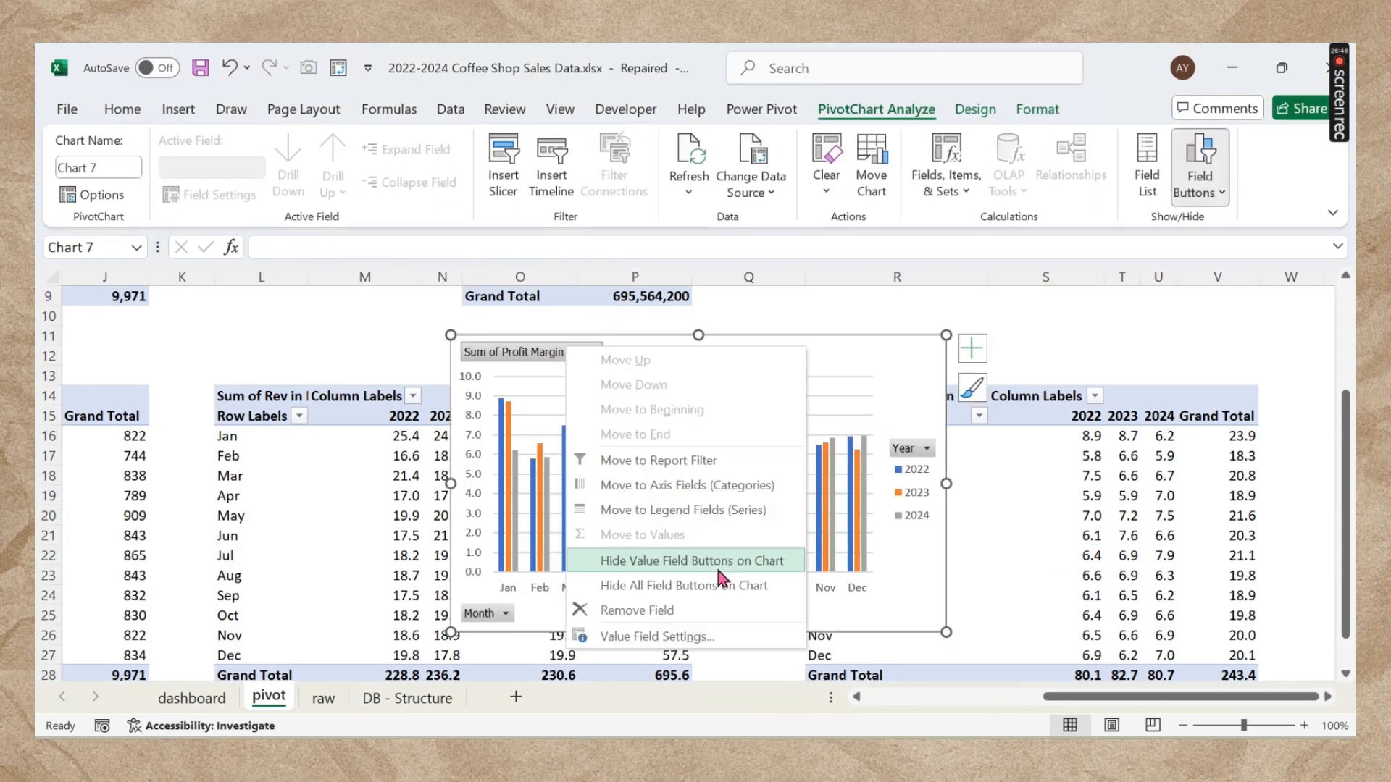
left_click(637, 587)
Step: Place the profit margin chart's legend at the top and remove its vertical axis and gridlines
left_click(971, 347)
left_click(1129, 529)
left_click(1171, 564)
double_click(638, 507)
left_click(621, 528)
Step: Set the profit margin chart's series overlap to 0% and gap width to 100%, then close the formatting pane
double_click(855, 467)
left_click(842, 500)
left_click_drag(1247, 531, 1283, 531)
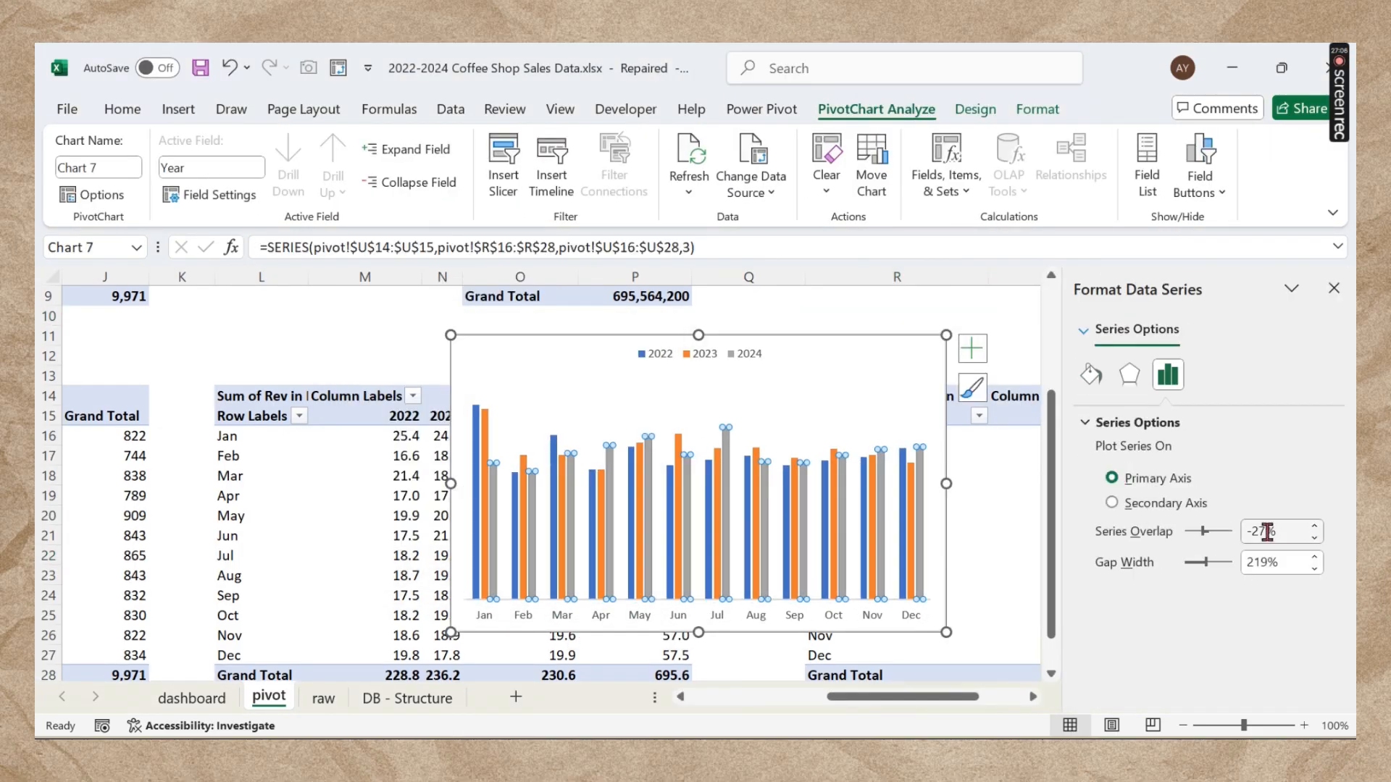
type("0")
key("Tab")
key("Tab")
type("100")
key("Return")
left_click(1334, 288)
Step: Fill the profit margin chart's 2024 series light blue-grey, 2023 light peach and 2022 salmon pink from the recent colours
left_click(750, 354)
left_click(750, 353)
left_click(1038, 109)
left_click(653, 141)
left_click(668, 550)
left_click(705, 354)
left_click(655, 143)
left_click(640, 550)
left_click(659, 355)
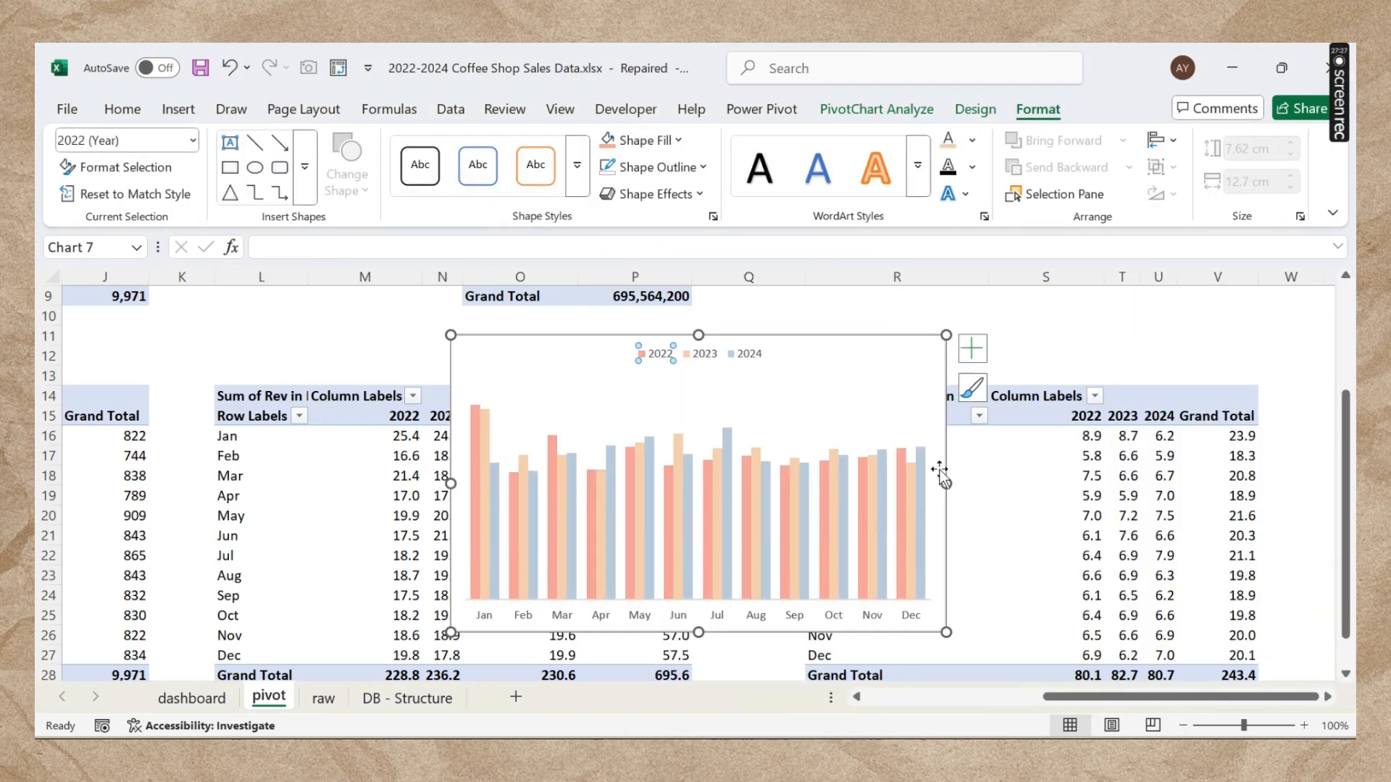
Step: Add data labels to the profit margin chart and make the 2024 labels smaller and black
left_click(972, 349)
left_click(1017, 444)
left_click(378, 149)
left_click(381, 181)
left_click(395, 313)
Step: Rotate the profit margin chart's 2024 data labels vertically
double_click(920, 461)
left_click(902, 315)
left_click(921, 458)
left_click(1170, 376)
left_click(1277, 509)
left_click(1260, 399)
left_click(901, 435)
left_click(902, 316)
left_click(920, 462)
left_click(960, 353)
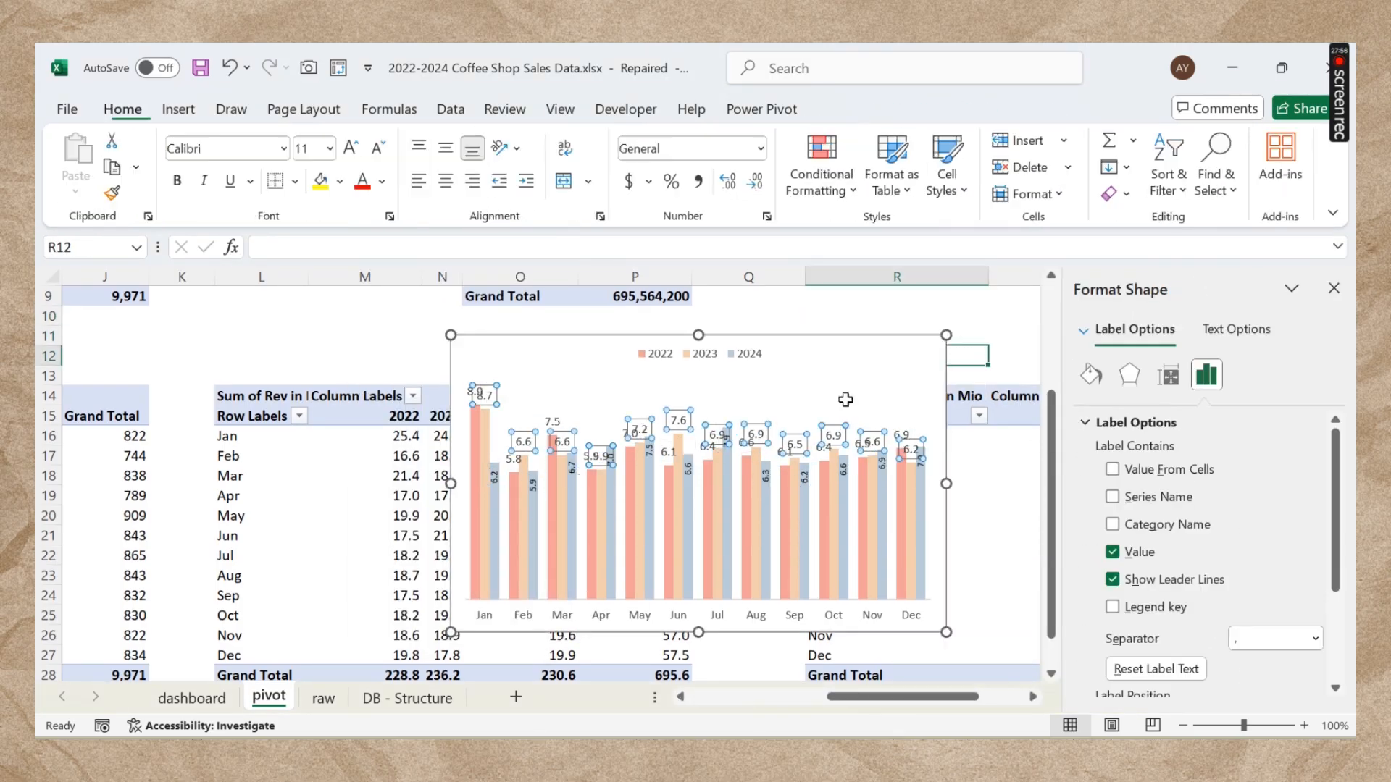
Step: Place the 2023 data labels at Inside End, set their font size to 7 and rotate them vertically
left_click(909, 449)
left_click(971, 348)
left_click(1131, 444)
left_click(1190, 478)
left_click(123, 110)
left_click(309, 148)
type("7")
left_click(1168, 376)
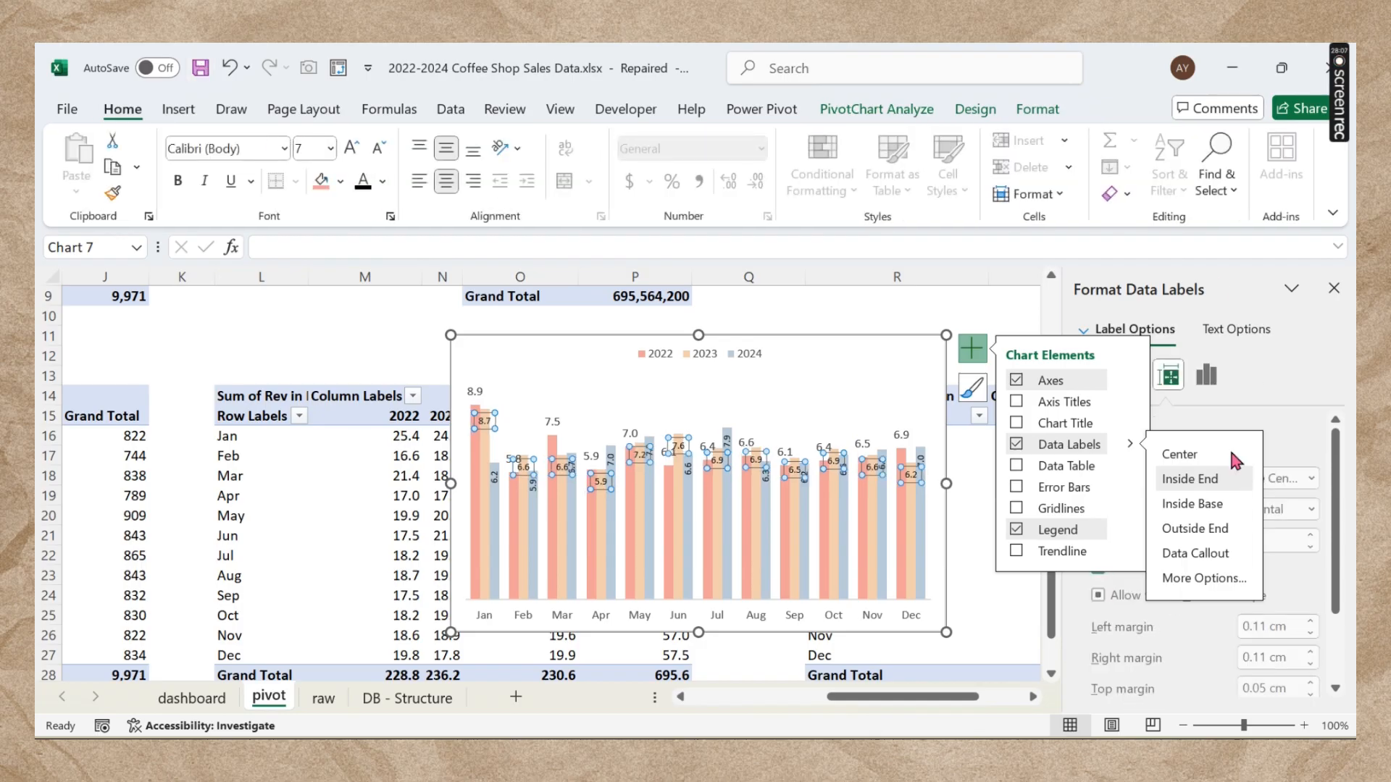
Step: Set the 2022 data labels to font size 7, place them at Inside End and rotate them vertically
left_click(862, 443)
left_click(329, 149)
type("7")
key("Return")
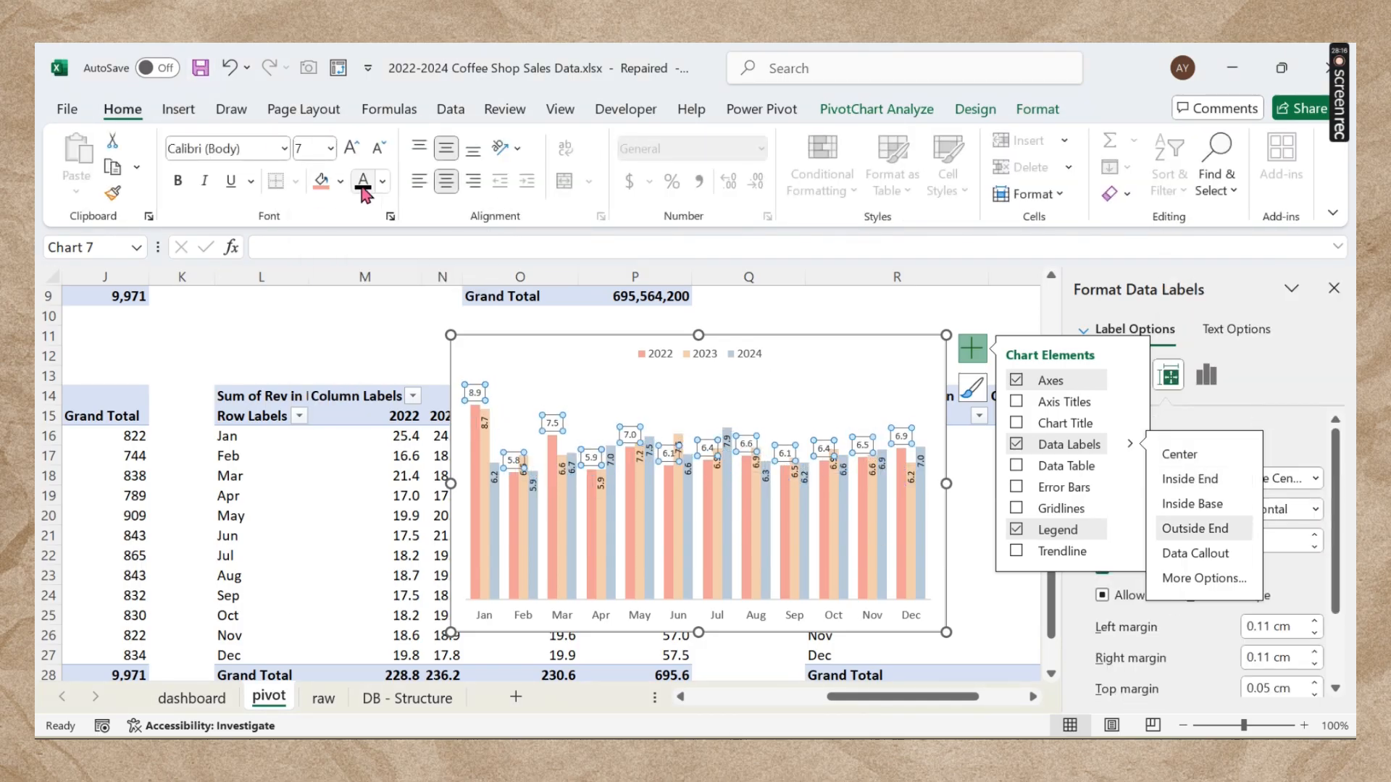
left_click(1190, 479)
left_click(1314, 509)
left_click(1260, 398)
left_click(902, 317)
left_click(884, 402)
Step: Remove the fill and outline of the profit margin chart
left_click(895, 357)
left_click(1037, 109)
left_click(643, 137)
left_click(733, 593)
left_click(656, 167)
left_click(689, 562)
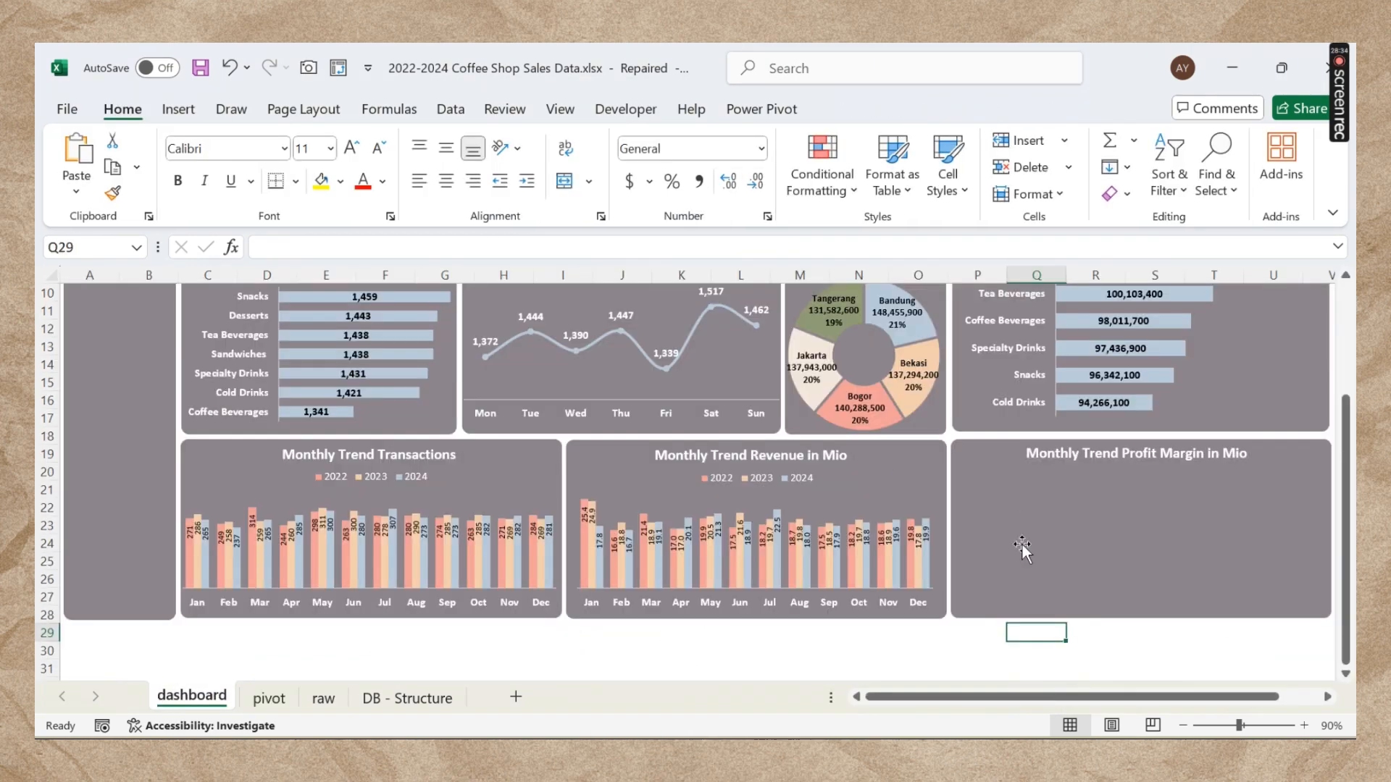
Step: Paste the profit margin chart on the dashboard and fit it inside the Monthly Trend Profit Margin in Mio panel
left_click(1022, 545)
key("ctrl+v")
left_click_drag(1175, 440, 1175, 584)
left_click_drag(964, 698, 1002, 698)
left_click_drag(1282, 627, 1271, 536)
left_click_drag(1268, 555, 1211, 540)
left_click_drag(1019, 493, 1024, 465)
left_click_drag(1019, 464, 1017, 459)
Step: Make the month labels of the dashboard's profit margin chart bold white
left_click(1033, 602)
left_click(382, 181)
left_click(367, 314)
left_click(178, 181)
Step: Make the legend text of the dashboard's profit margin chart white and collapse the ribbon to view the whole dashboard
left_click(1026, 477)
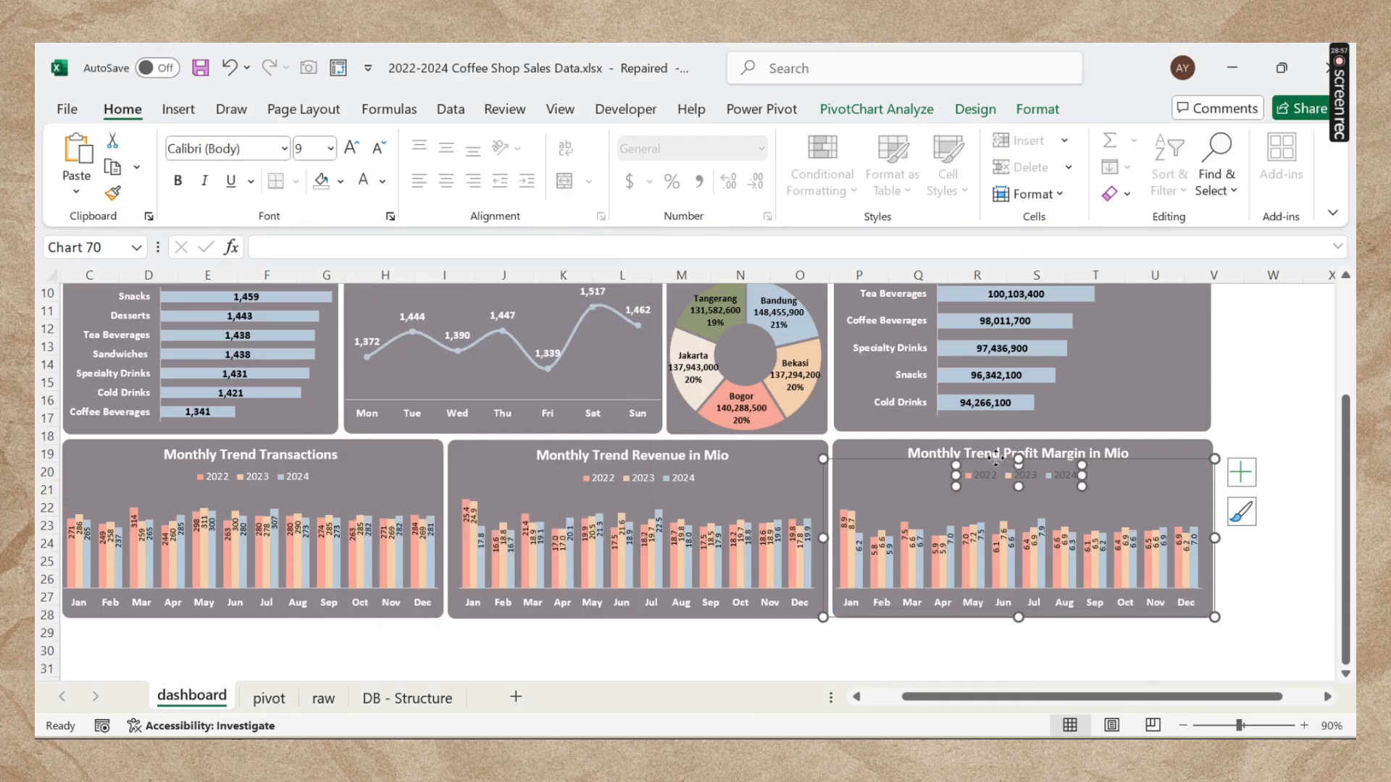
left_click(363, 181)
left_click(1151, 651)
left_click_drag(1126, 697, 1079, 697)
scroll(841, 438, "up", 3)
key("ctrl+F1")
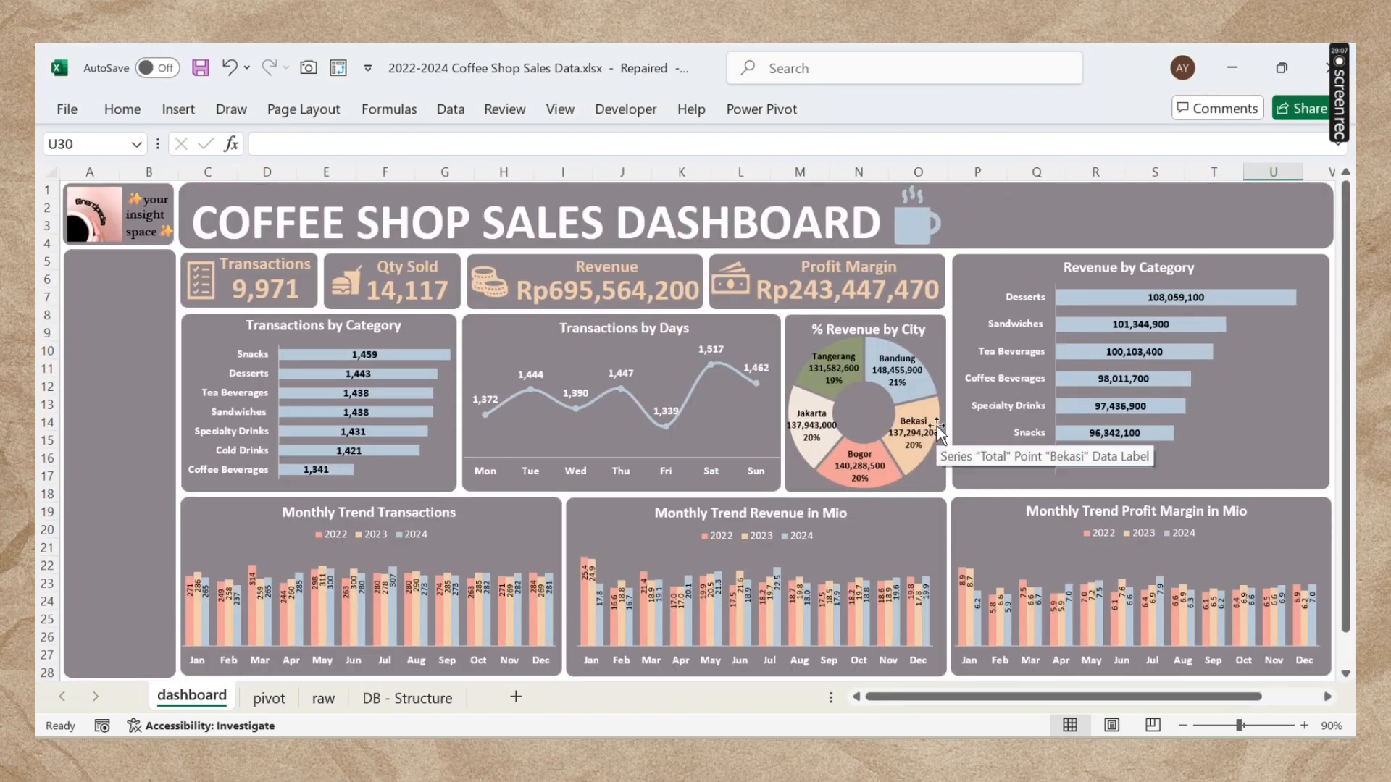
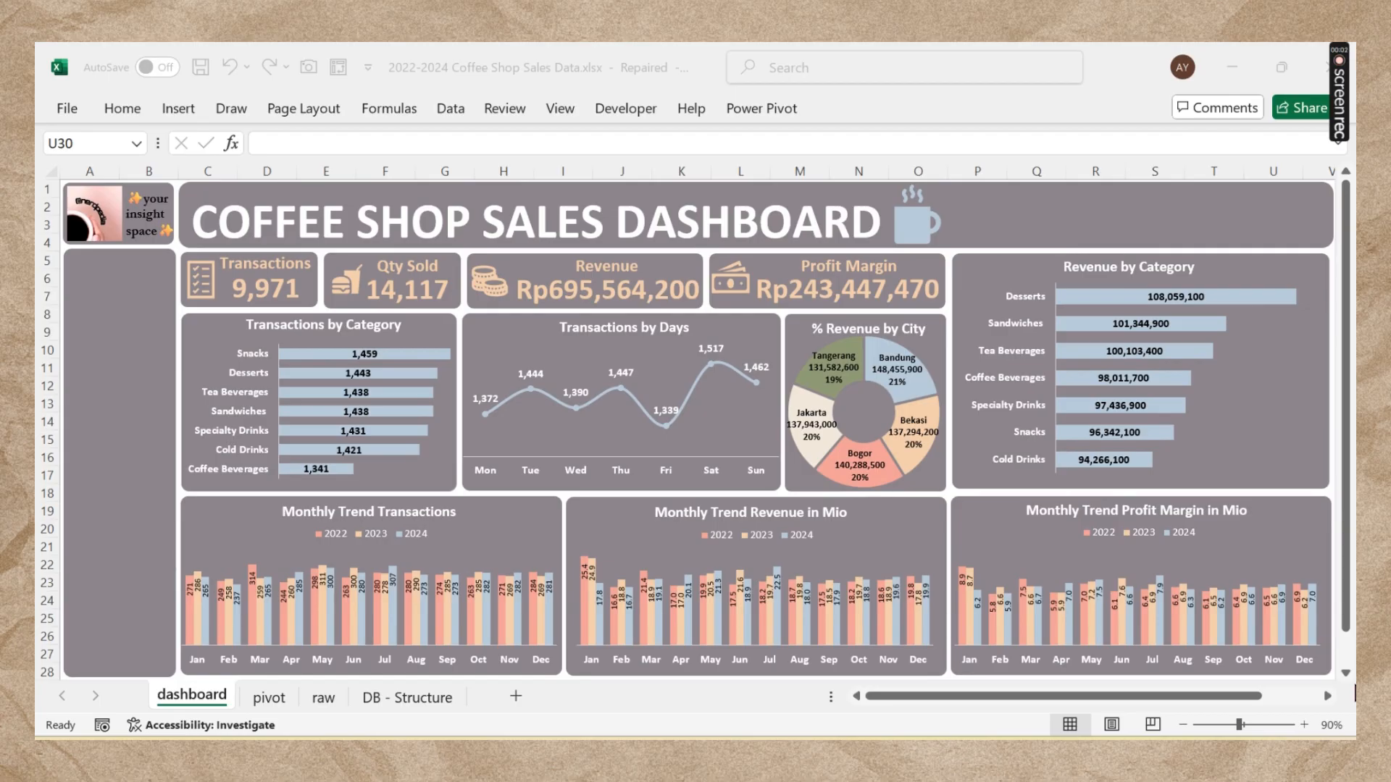
Step: Insert slicers for City, Year, Month and Days No from the revenue pivot table on the pivot sheet
left_click(269, 699)
left_click(283, 213)
left_click(899, 116)
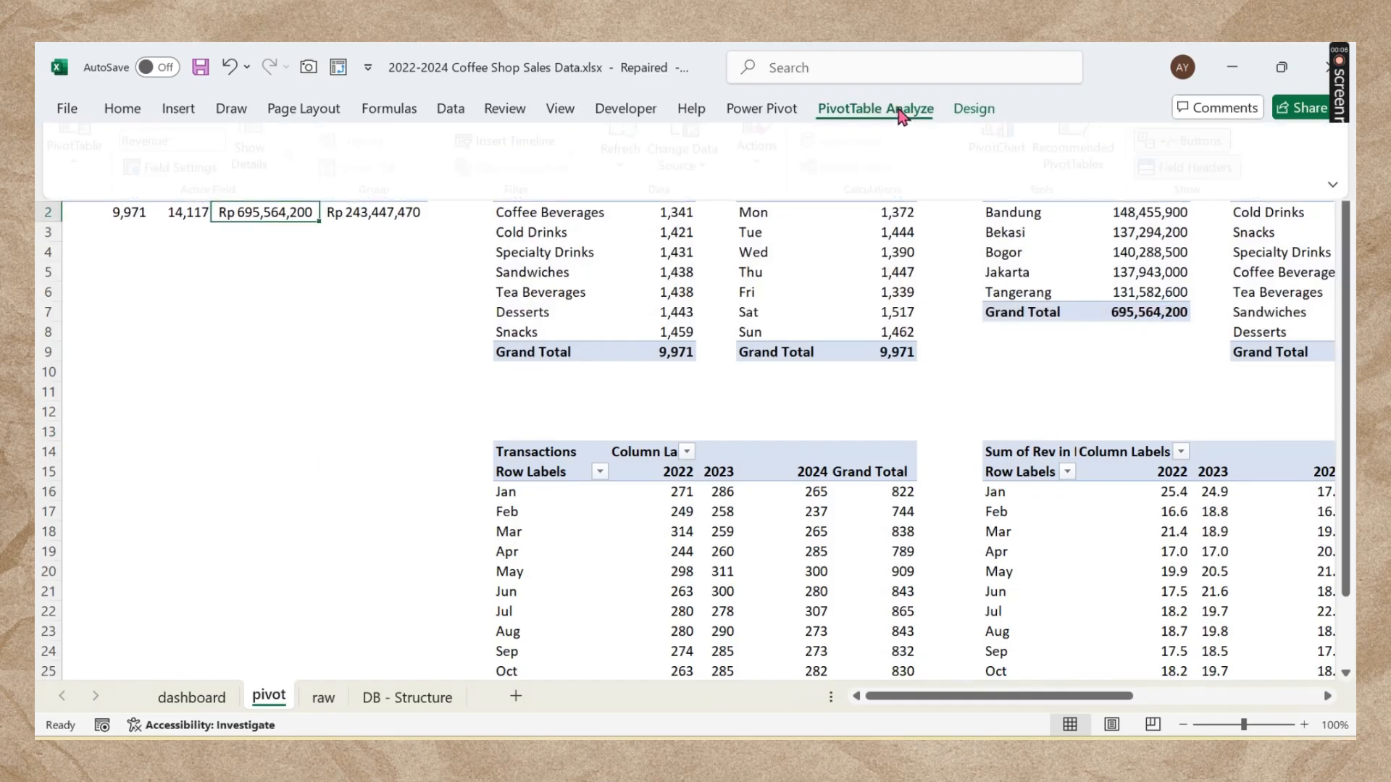
left_click(540, 145)
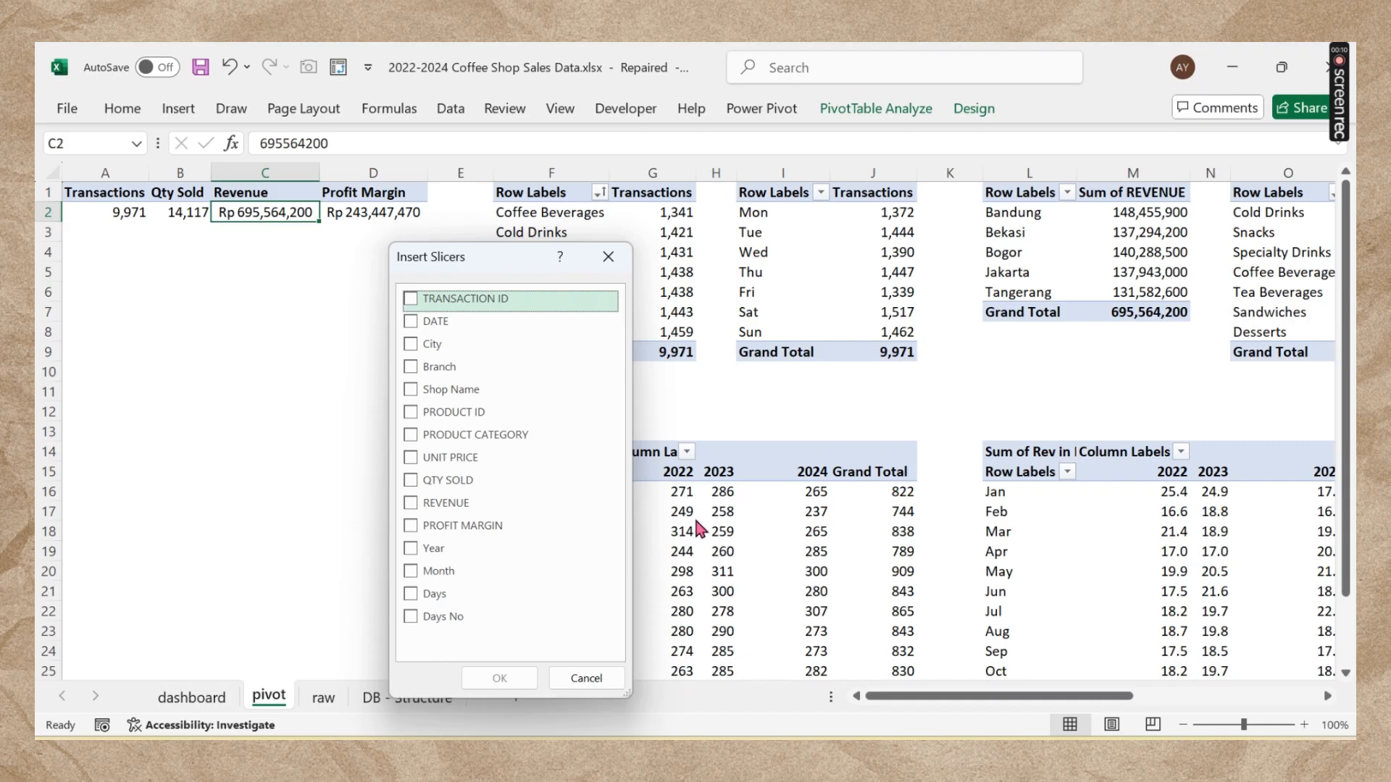
left_click(408, 554)
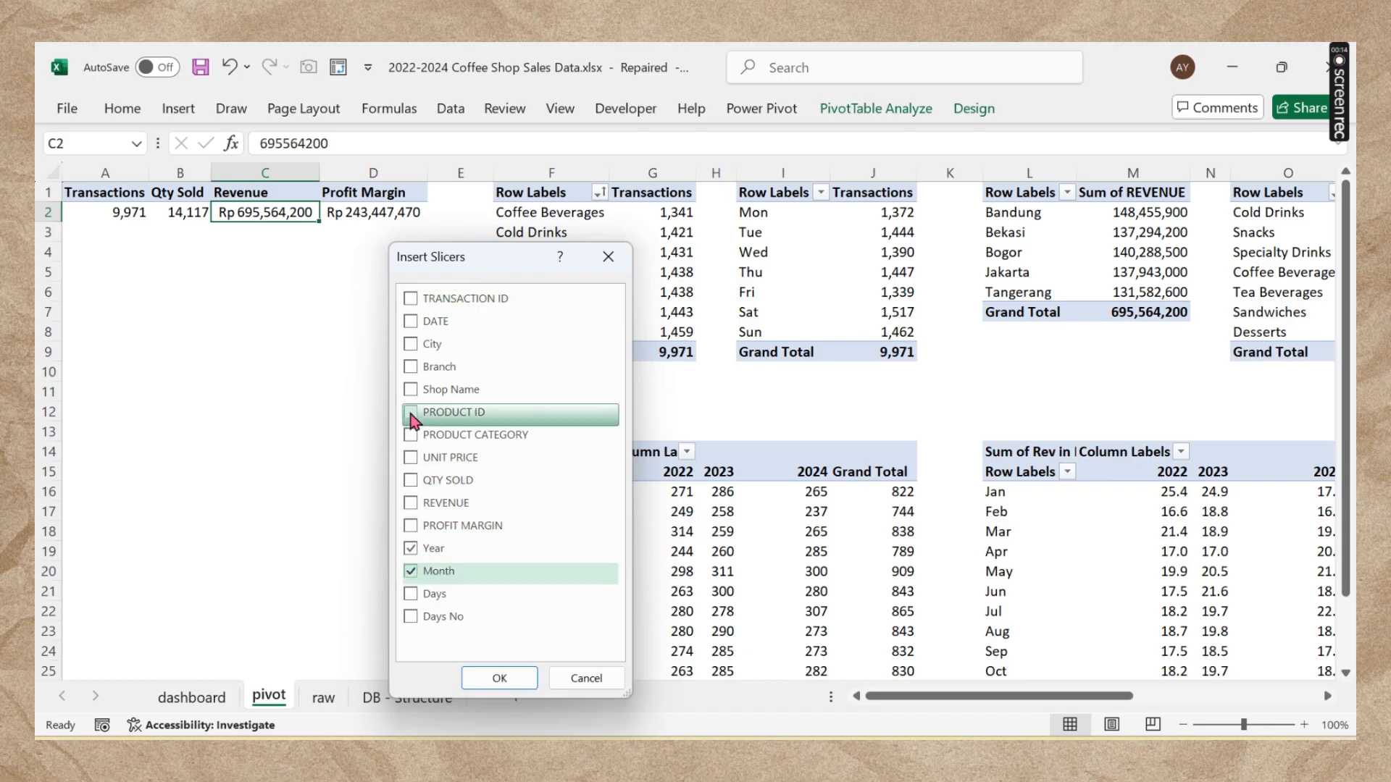
left_click(411, 344)
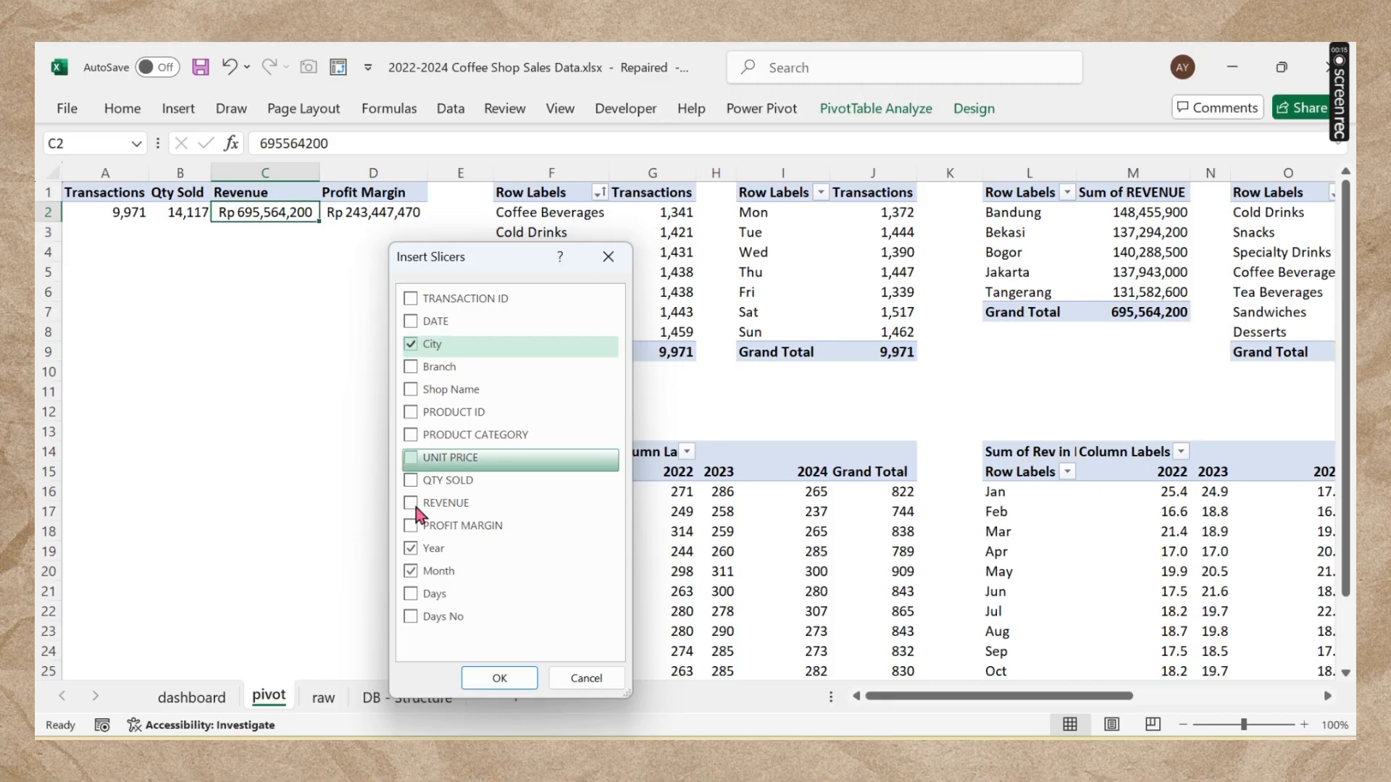
left_click(424, 620)
left_click(500, 678)
Step: Spread the Year, City, Month and Days No slicers side by side on the pivot sheet and select the Year slicer
mouse_move(580, 233)
left_mouse_down()
mouse_move(239, 235)
mouse_move(210, 283)
mouse_move(569, 252)
left_mouse_up()
left_click_drag(645, 287, 133, 263)
left_click_drag(689, 406, 857, 273)
left_click_drag(698, 339, 700, 250)
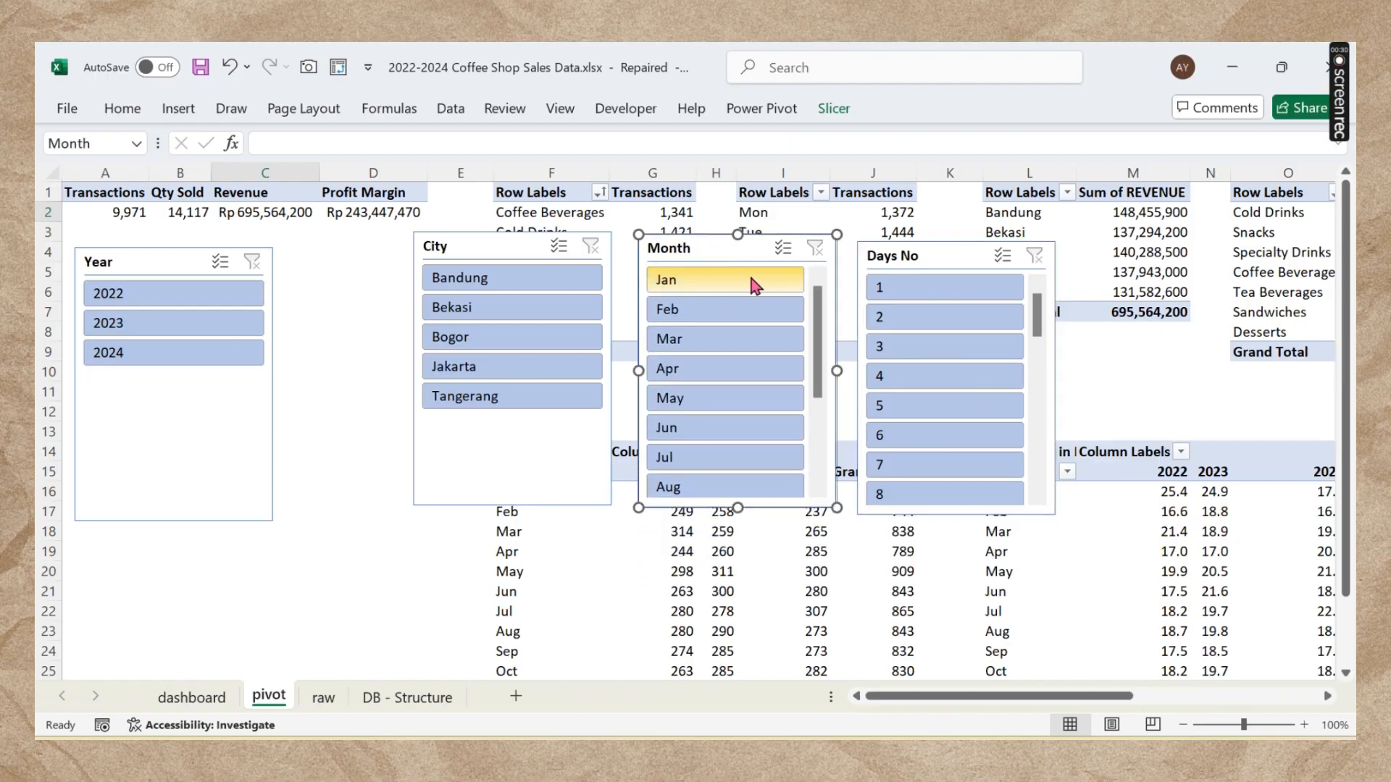
left_click(140, 264)
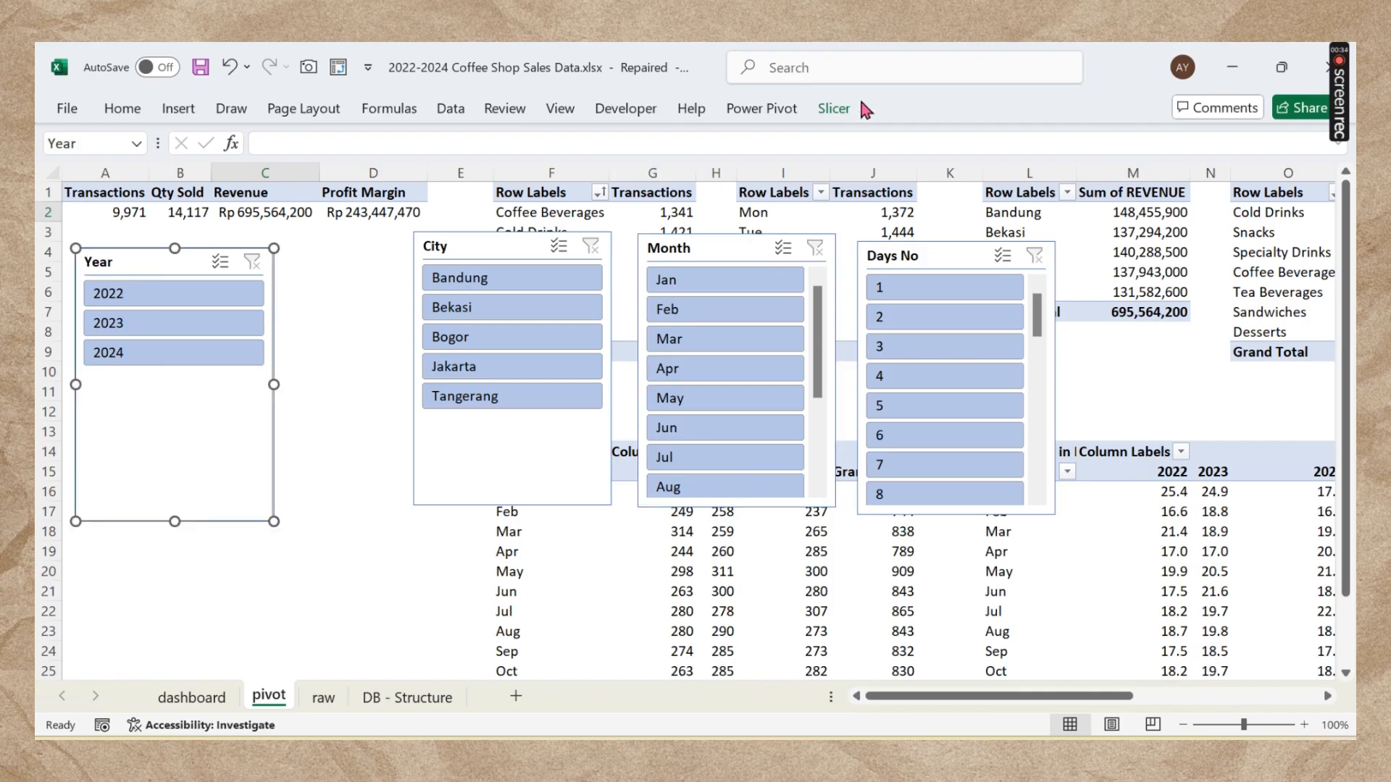
left_click(841, 110)
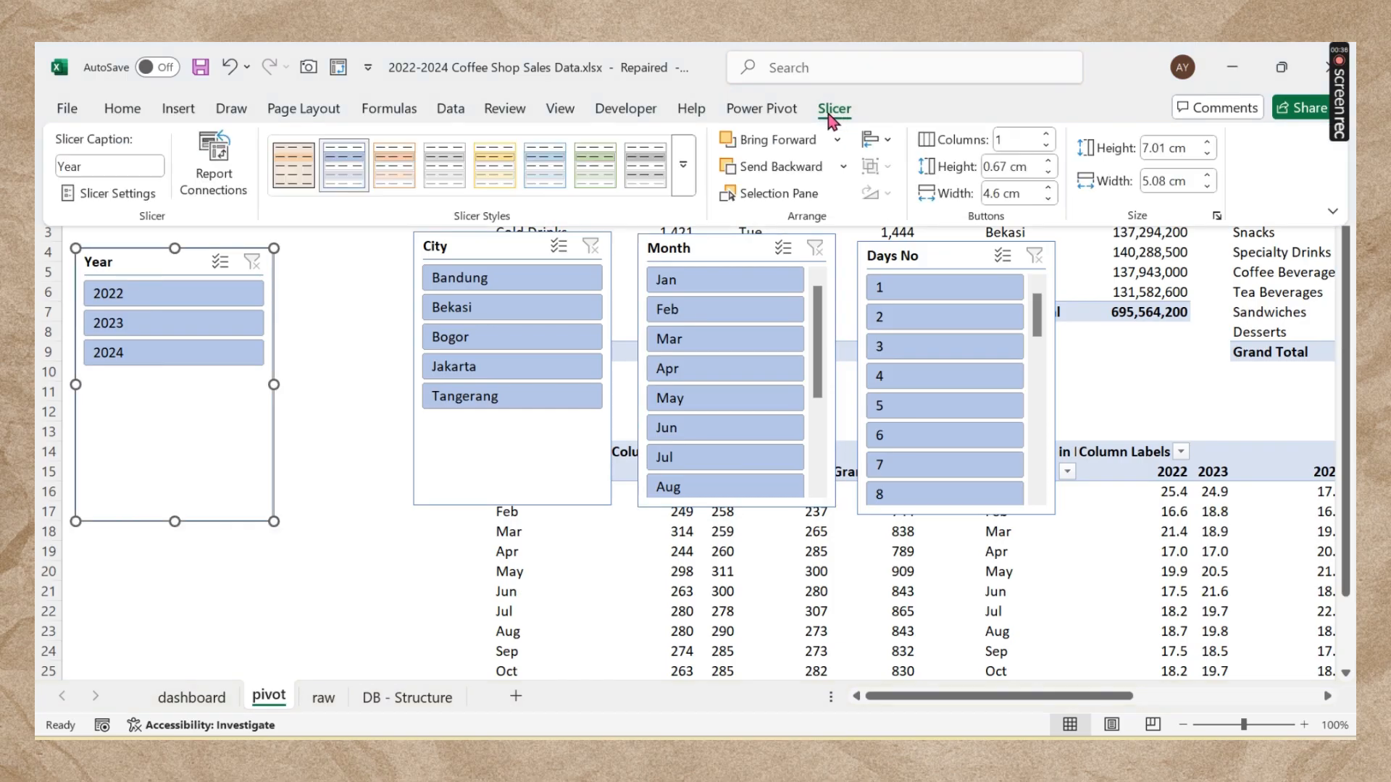
left_click(687, 186)
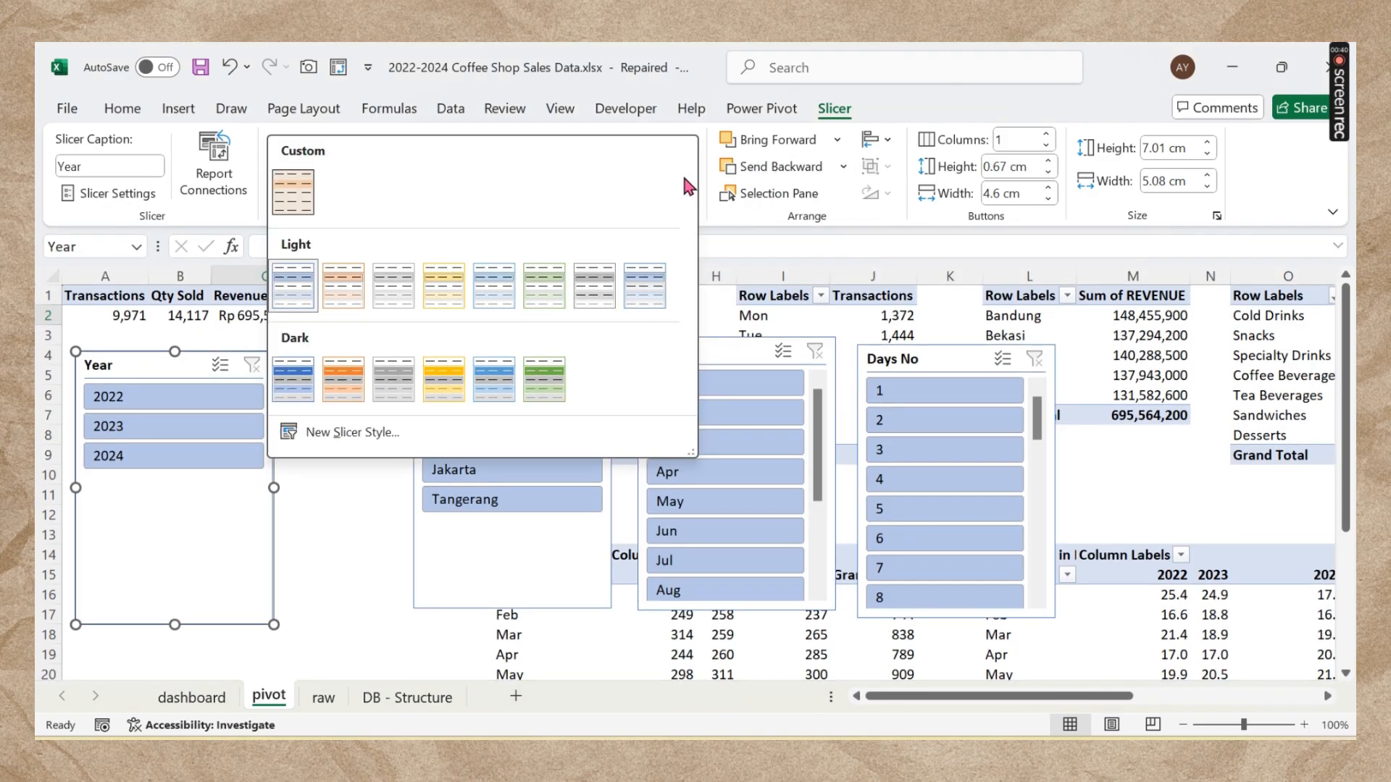
left_click(376, 444)
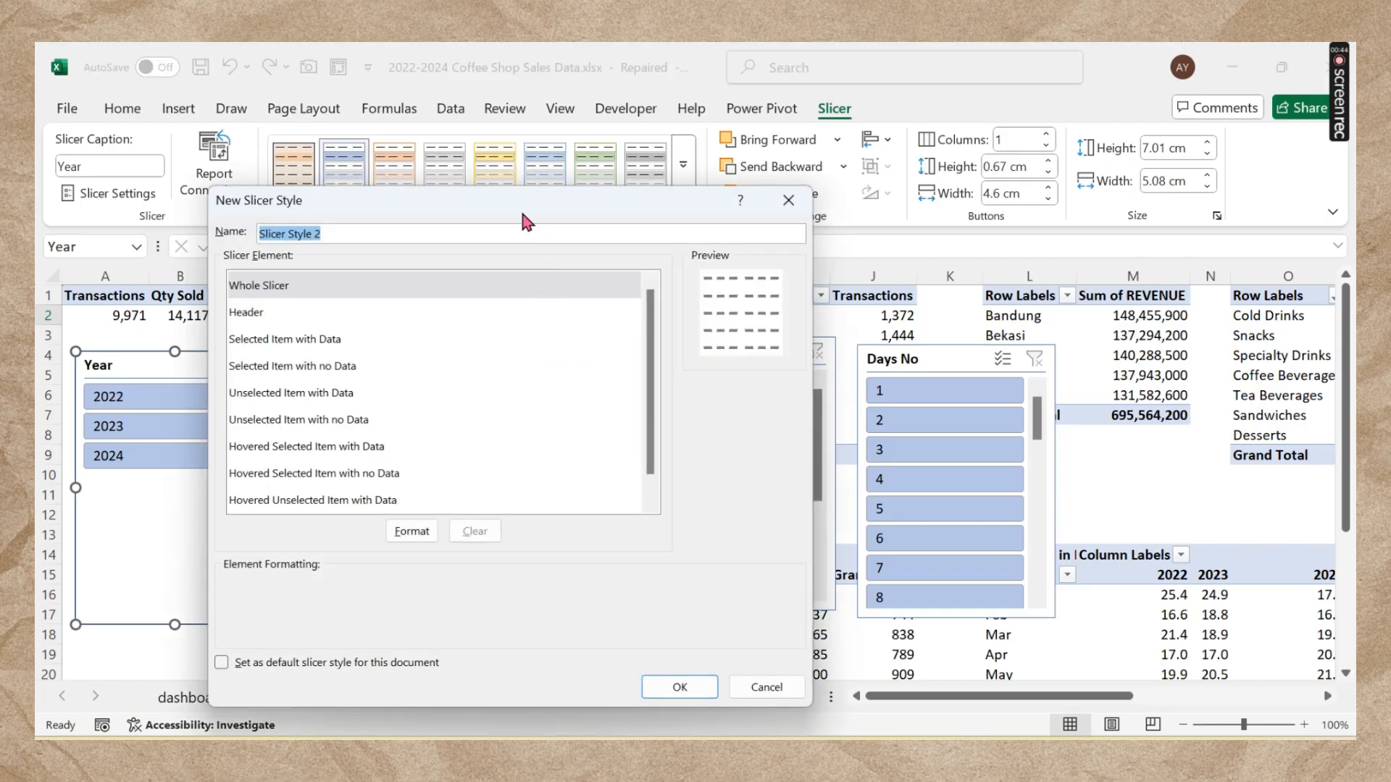
left_click(772, 687)
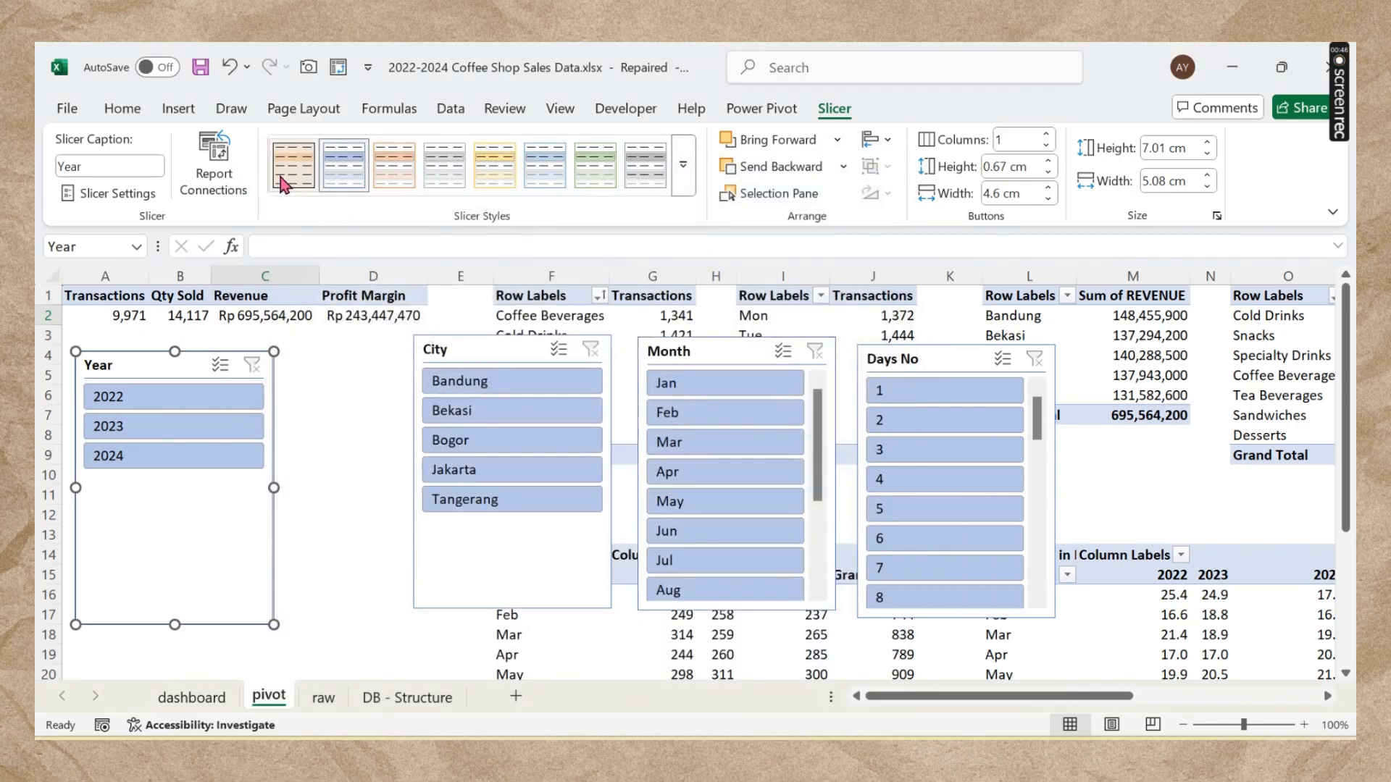
Step: Delete the existing custom slicer style Slicer Style 1
right_click(281, 181)
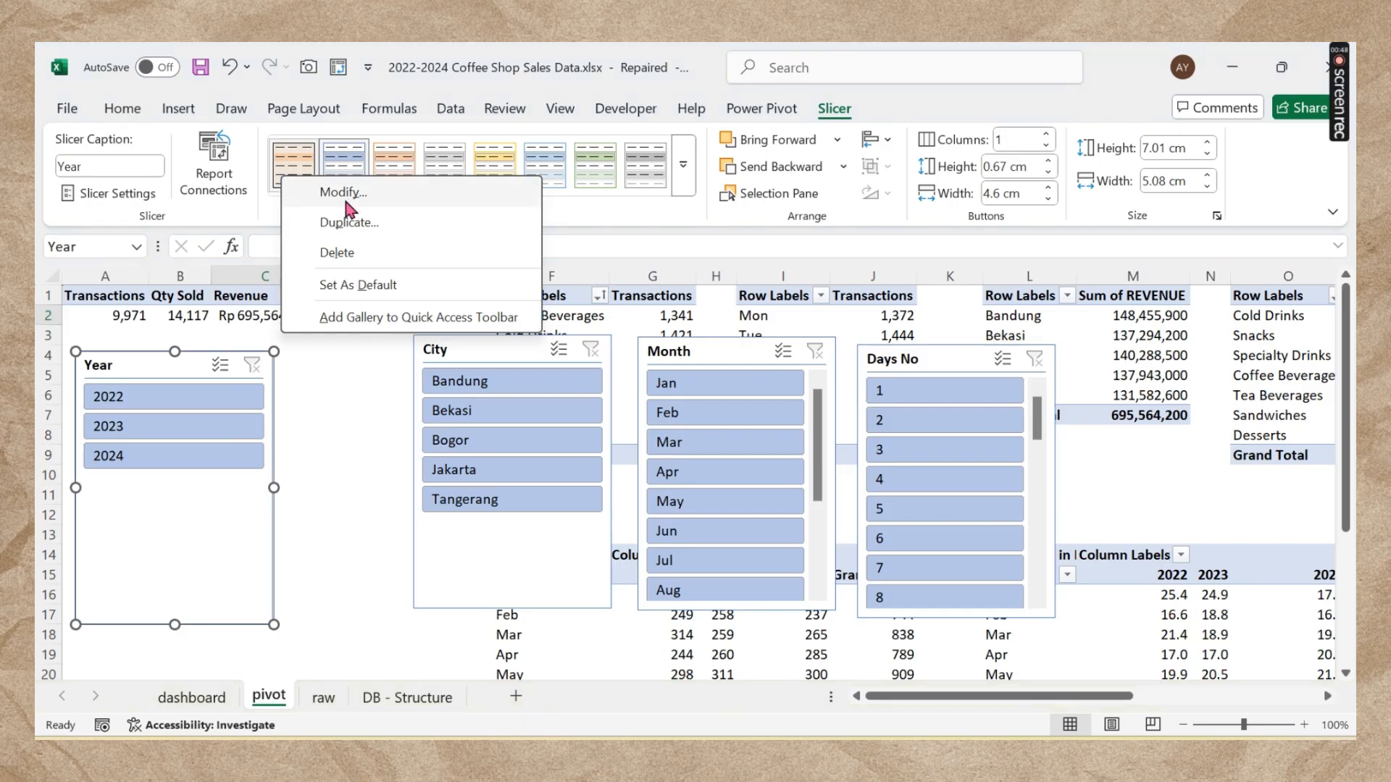
left_click(353, 257)
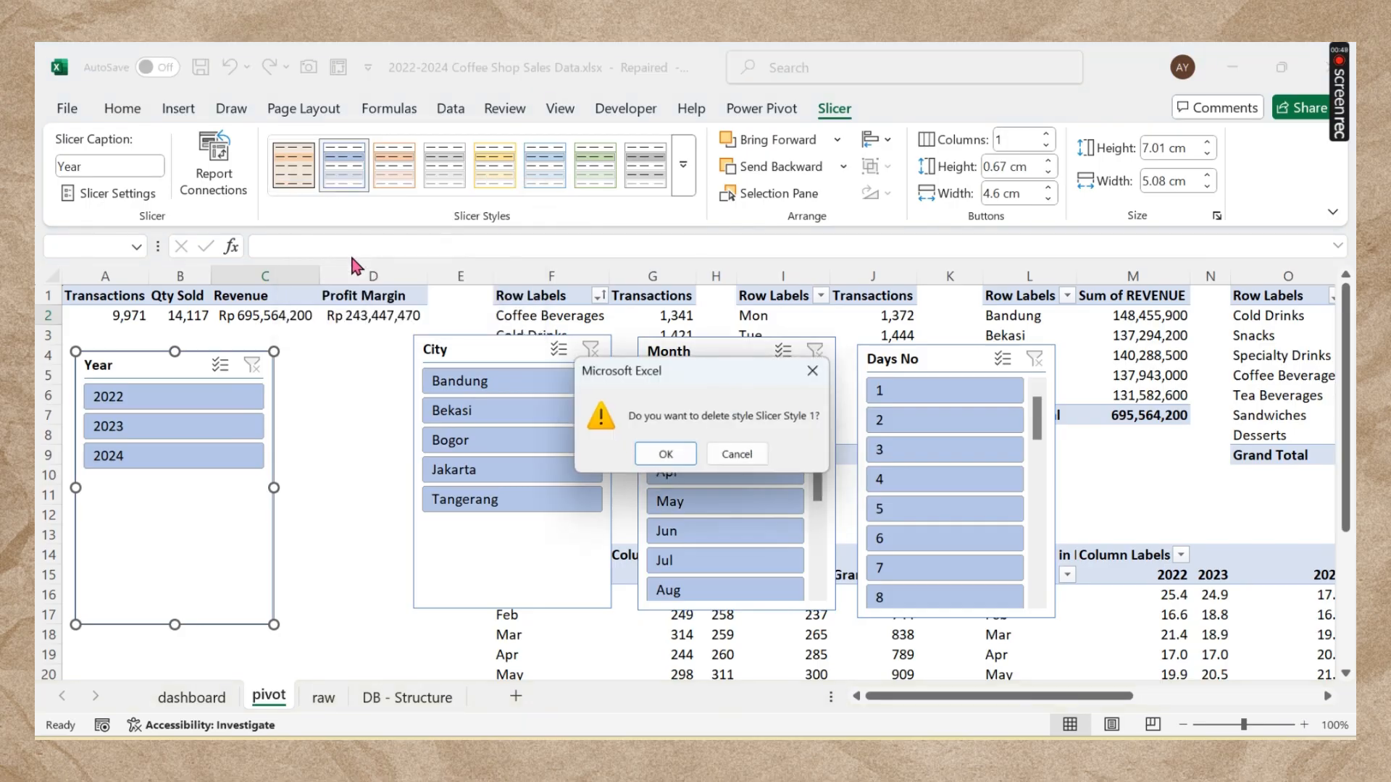
left_click(659, 455)
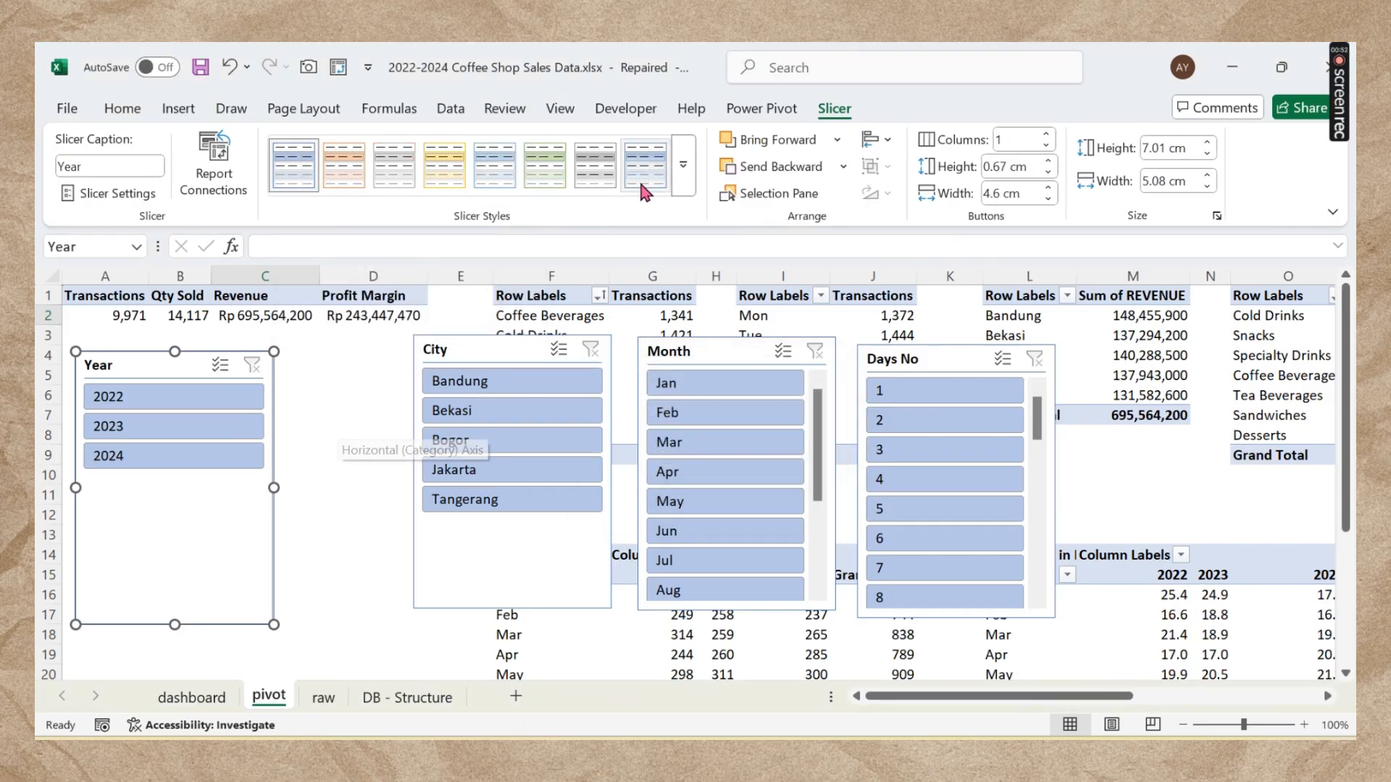
Step: Start a new slicer style and give its Whole Slicer element bold black text and an outline border
left_click(683, 164)
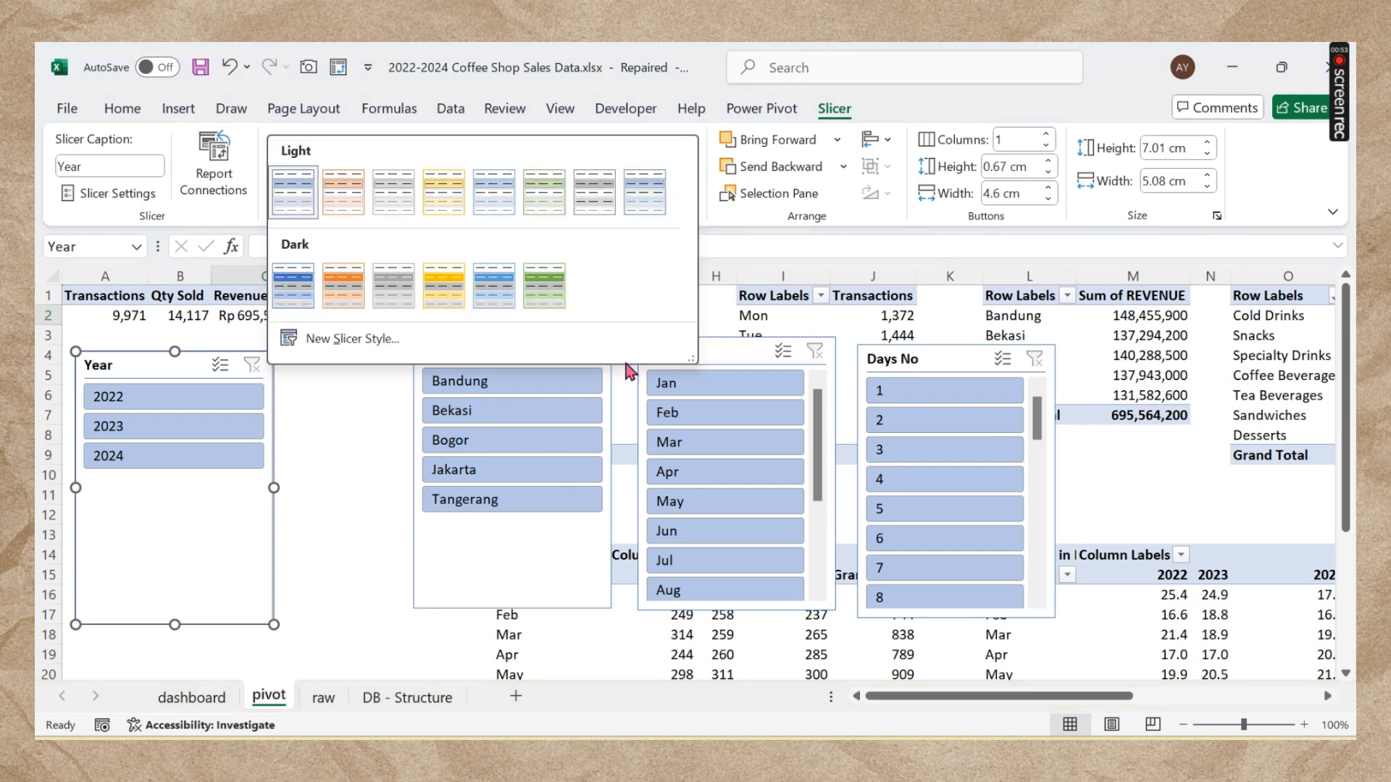
left_click(389, 340)
left_click(429, 267)
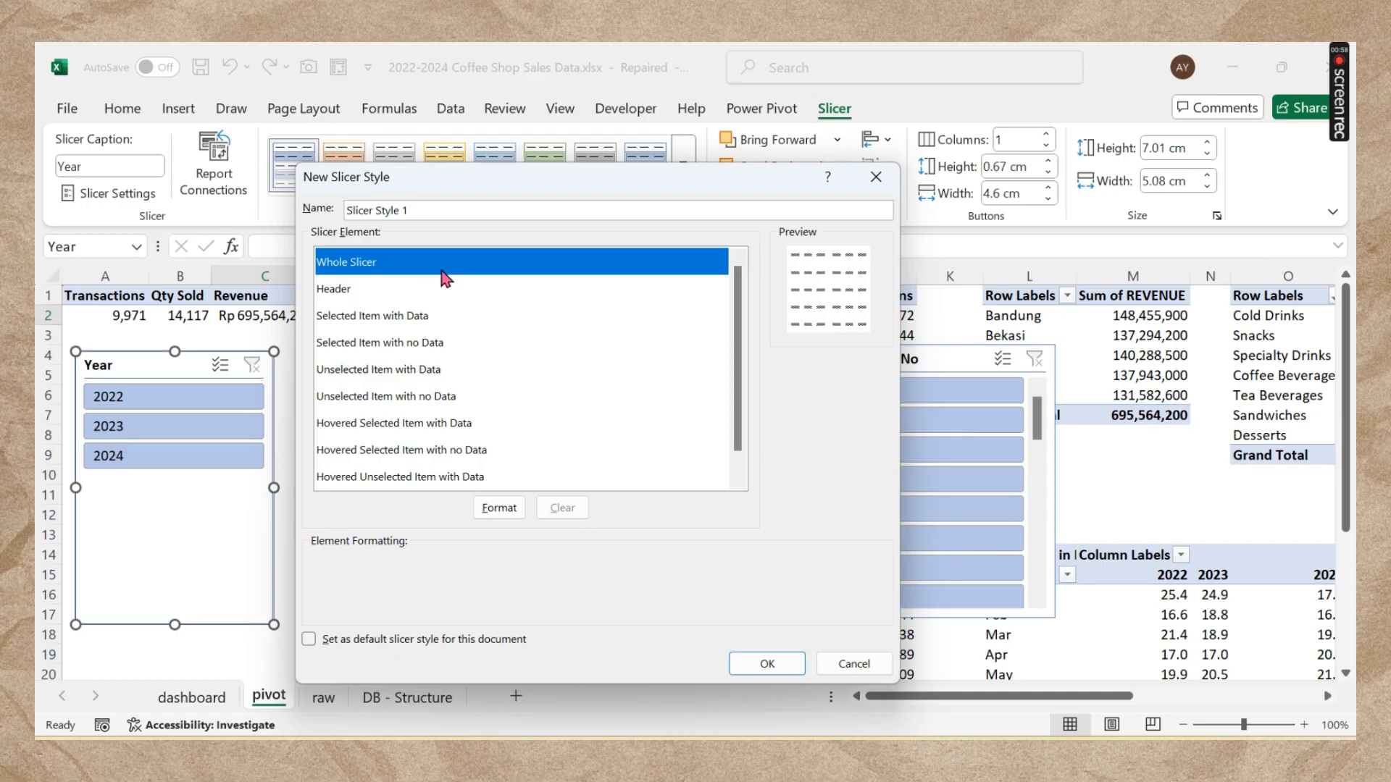
left_click(499, 507)
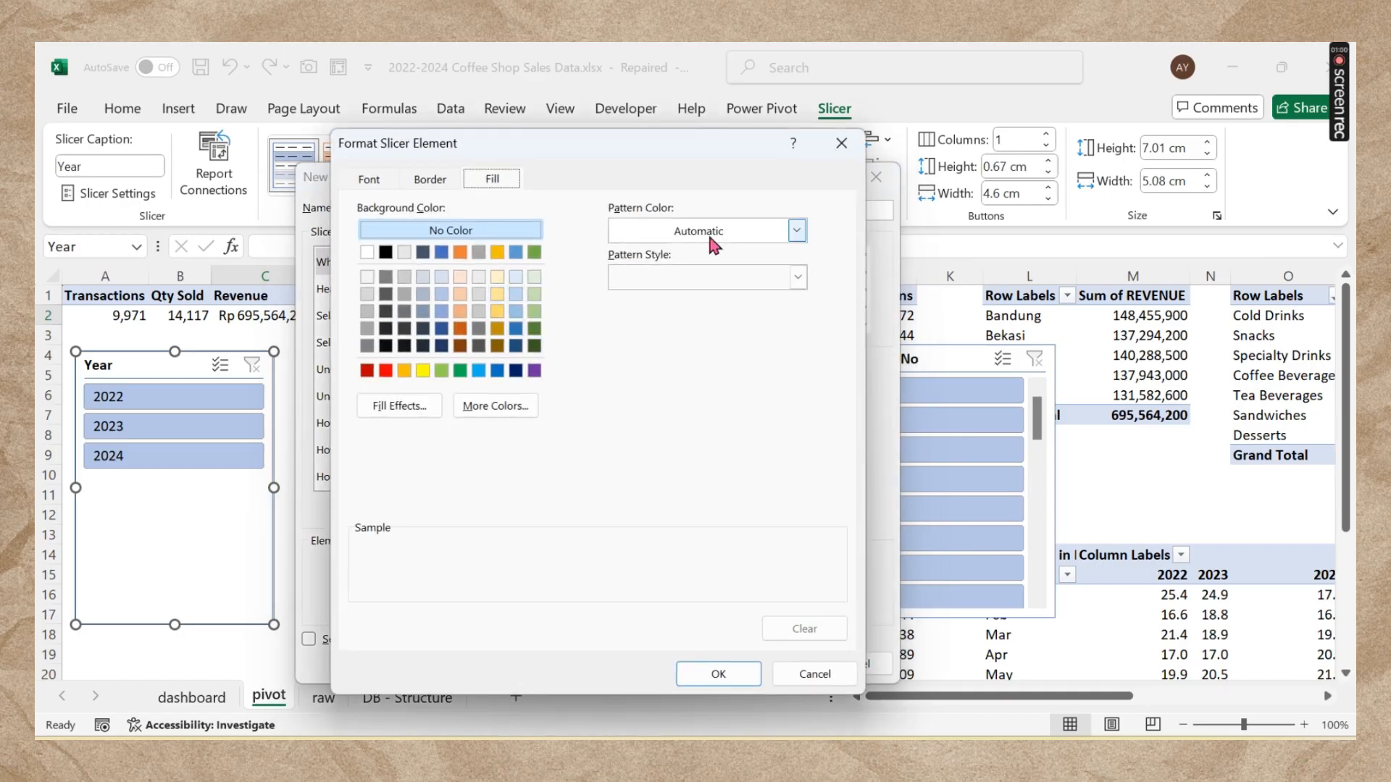
left_click(368, 179)
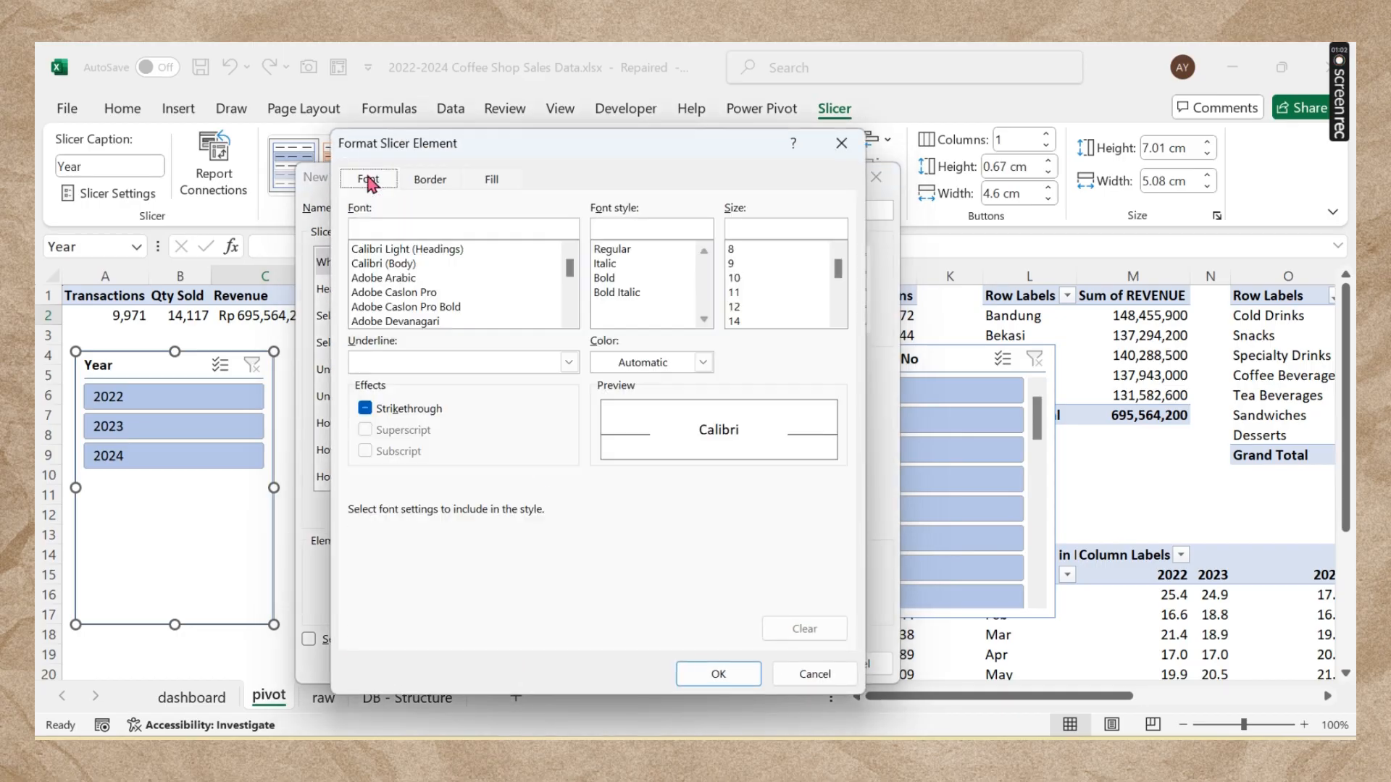
left_click(660, 278)
left_click(674, 363)
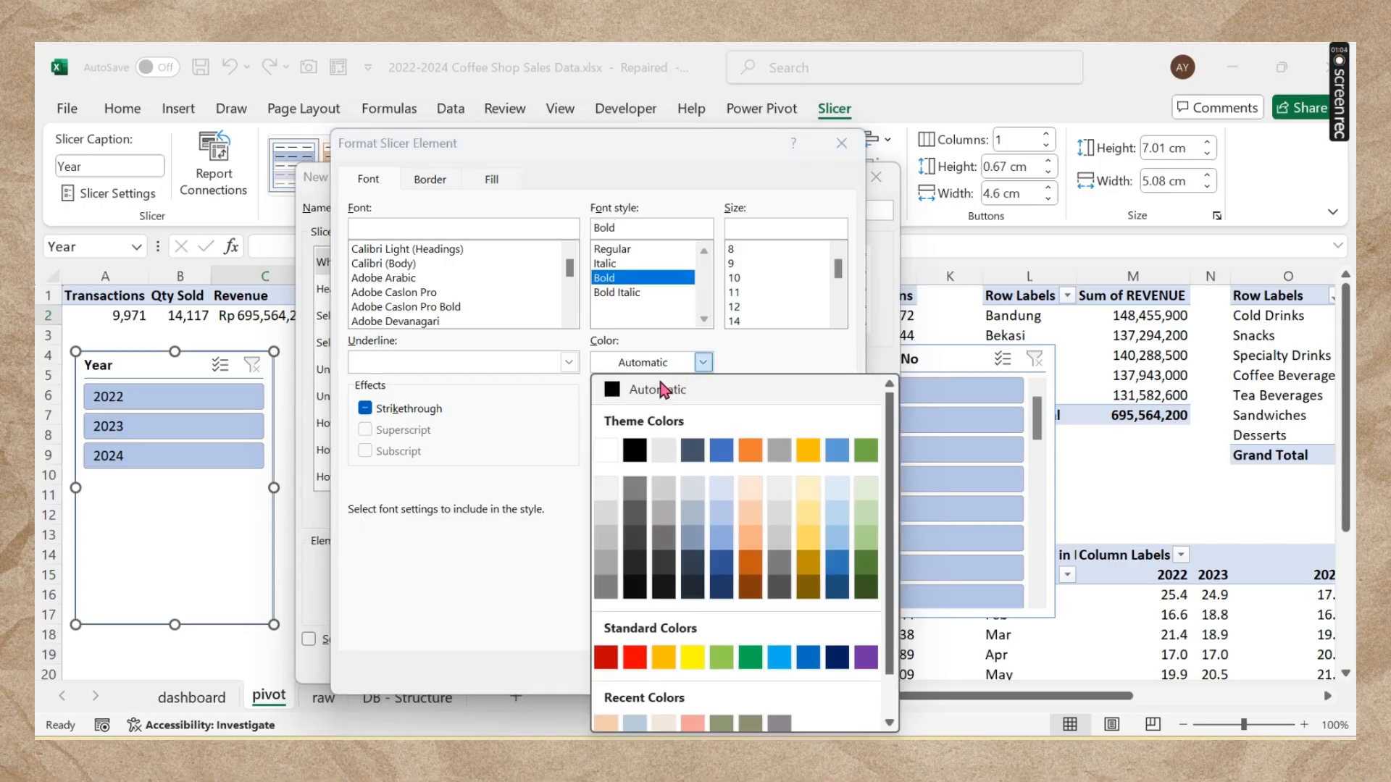
left_click(641, 391)
left_click(703, 363)
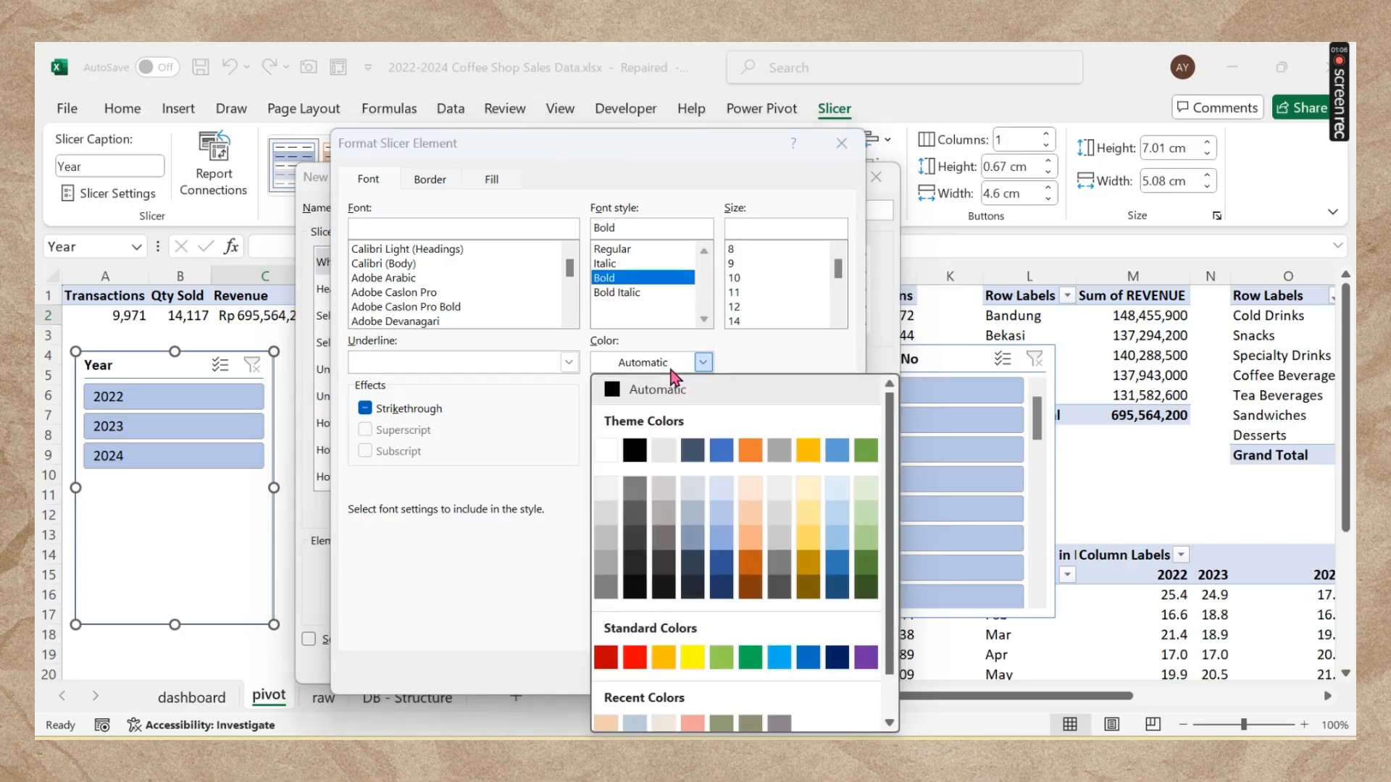
left_click(635, 450)
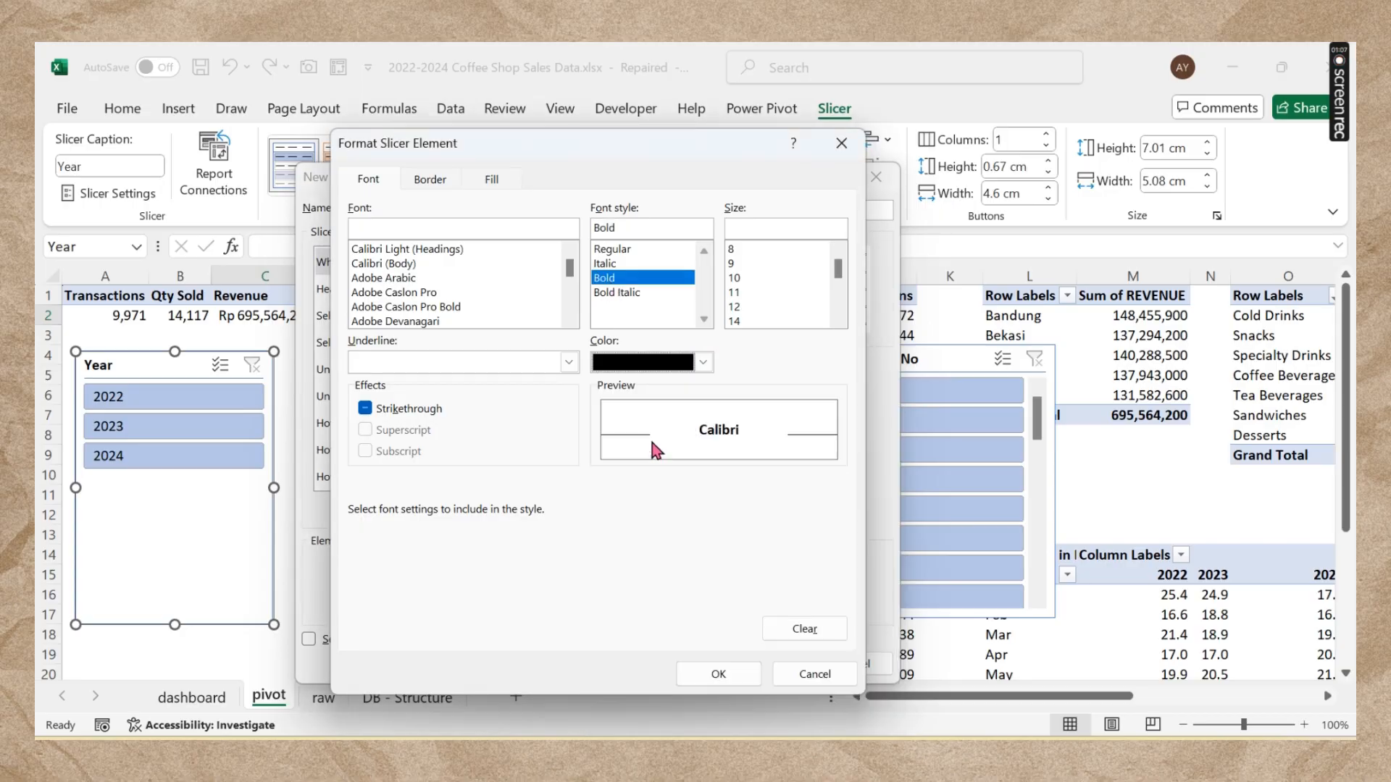
left_click(438, 182)
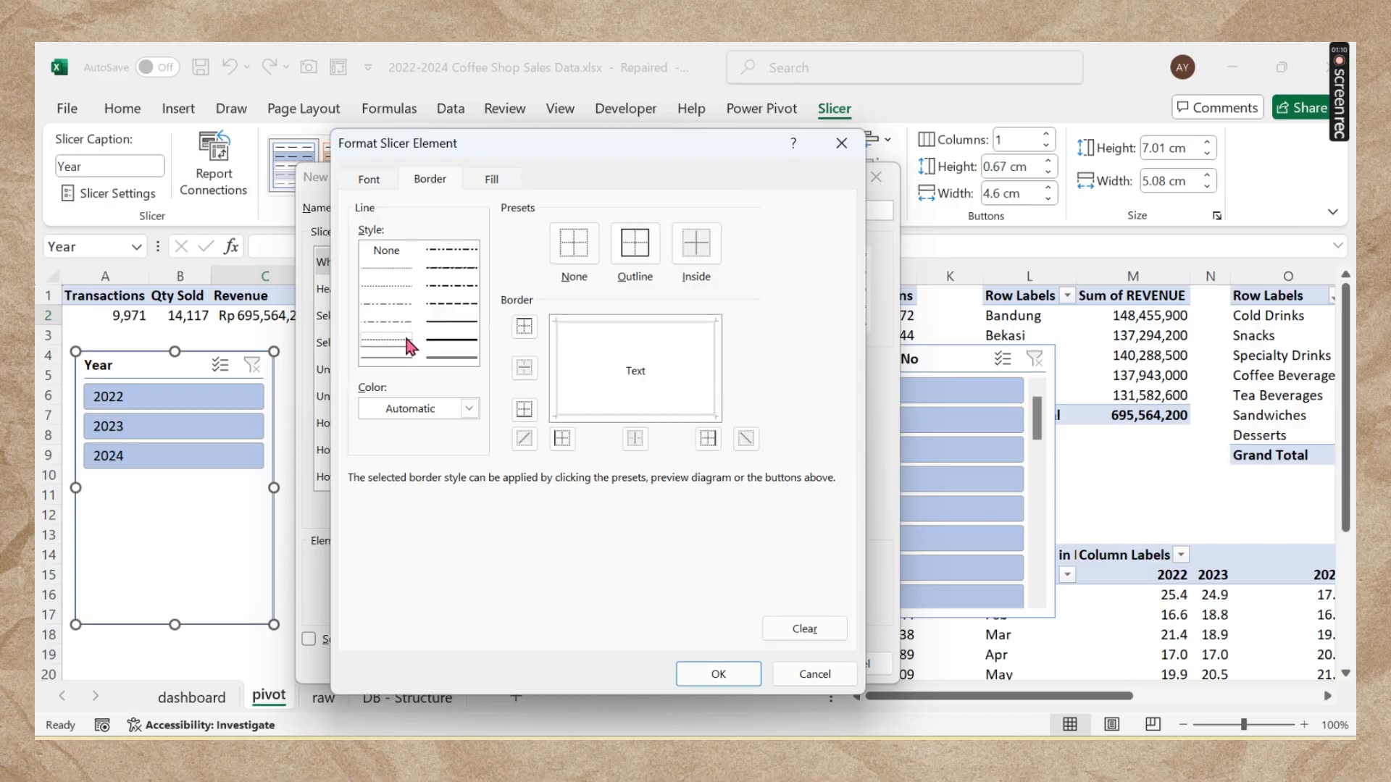
left_click(633, 249)
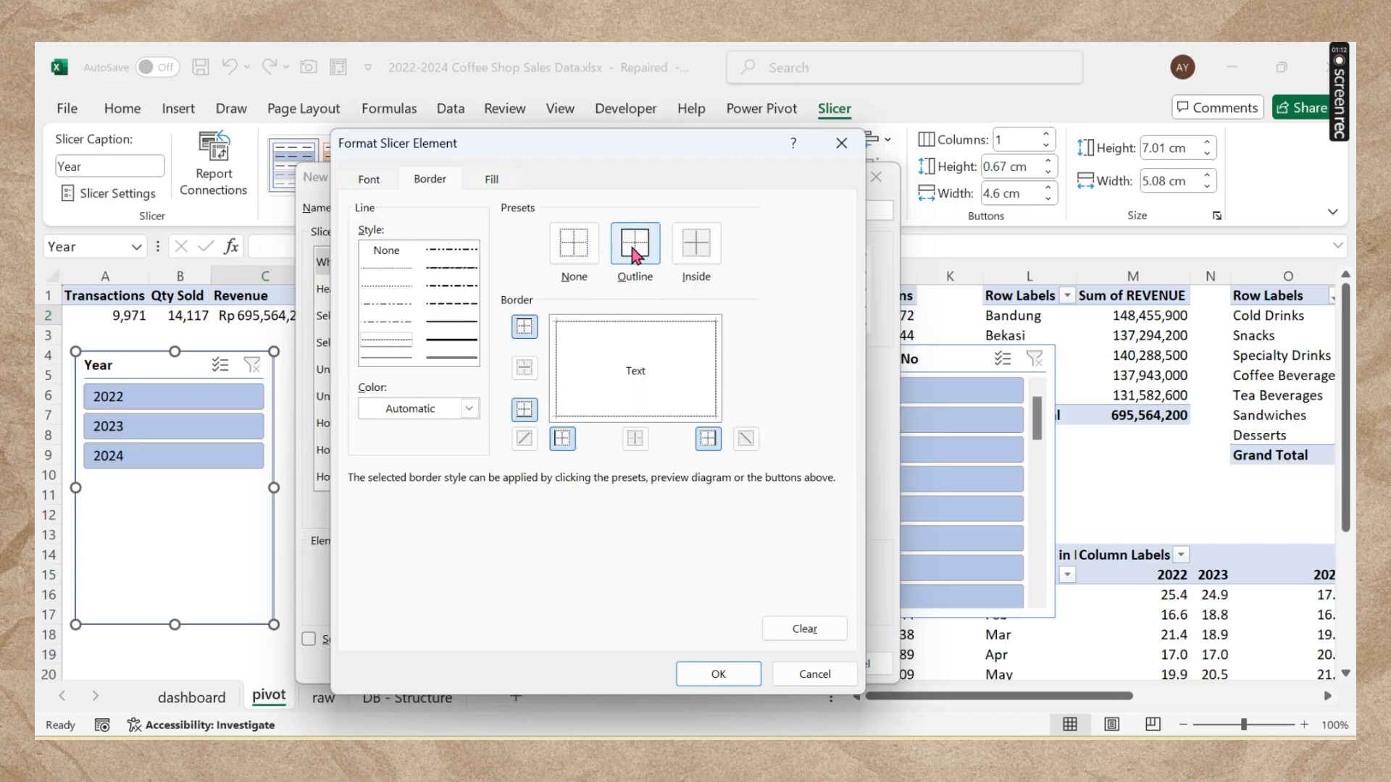
Step: Set the Whole Slicer fill's pattern color to the recently used beige and copy its hex code #F2E7DC
left_click(492, 181)
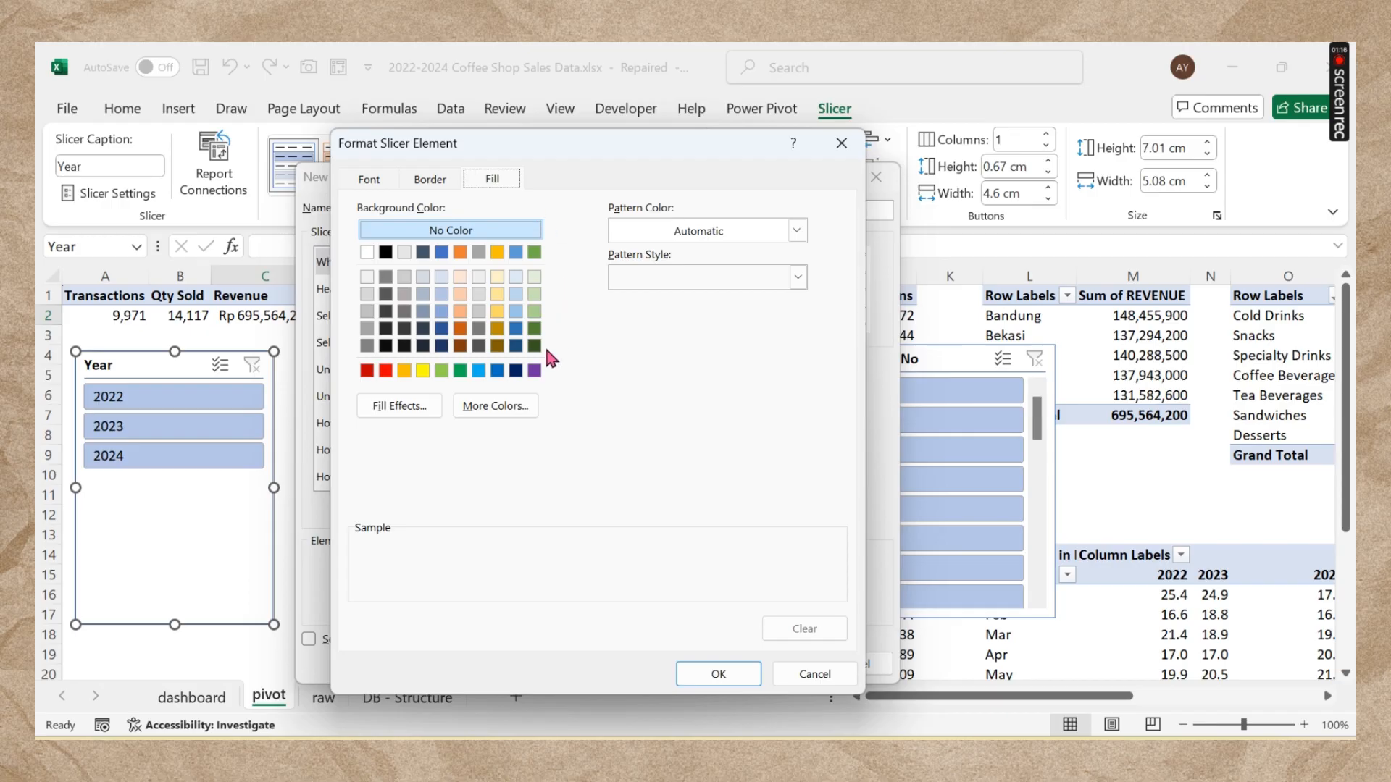
left_click(754, 233)
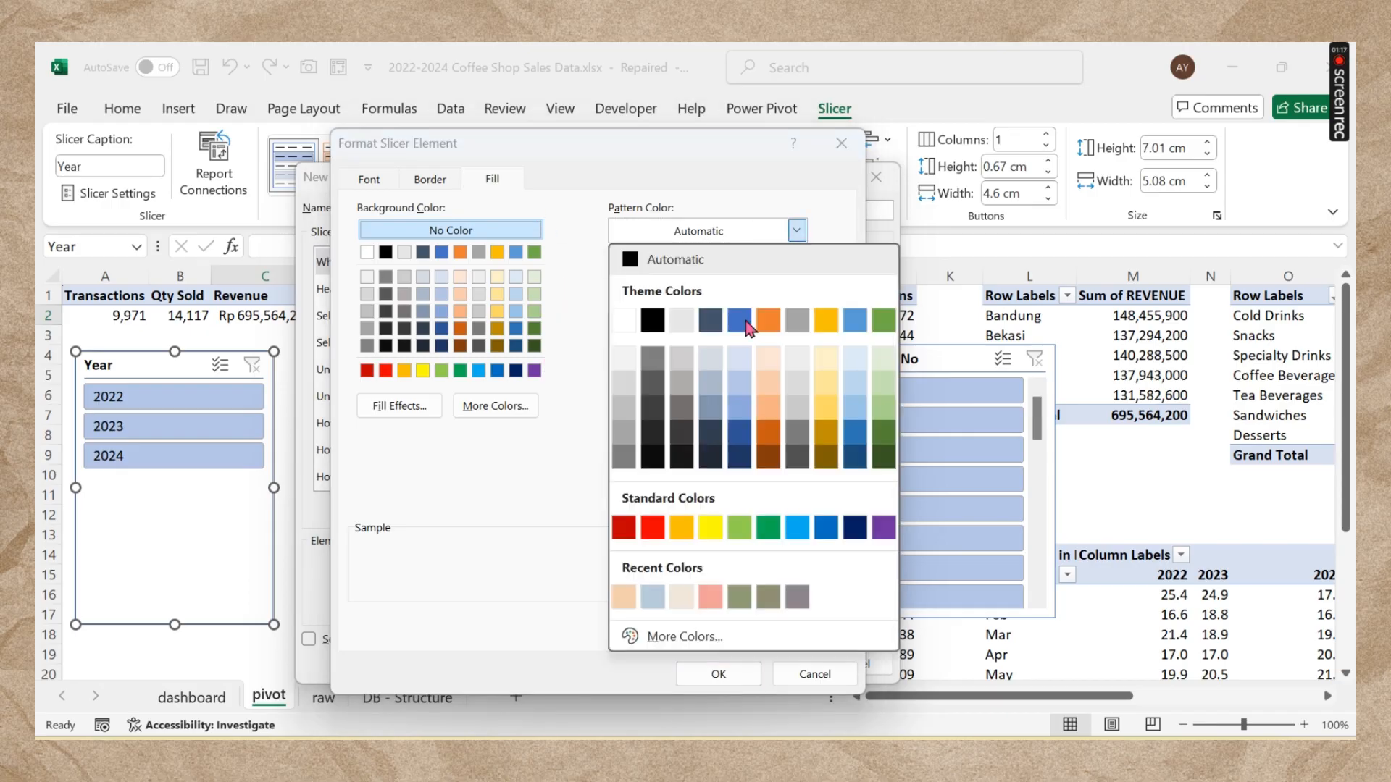
left_click(681, 596)
left_click(699, 232)
left_click(681, 636)
left_click_drag(575, 553, 513, 541)
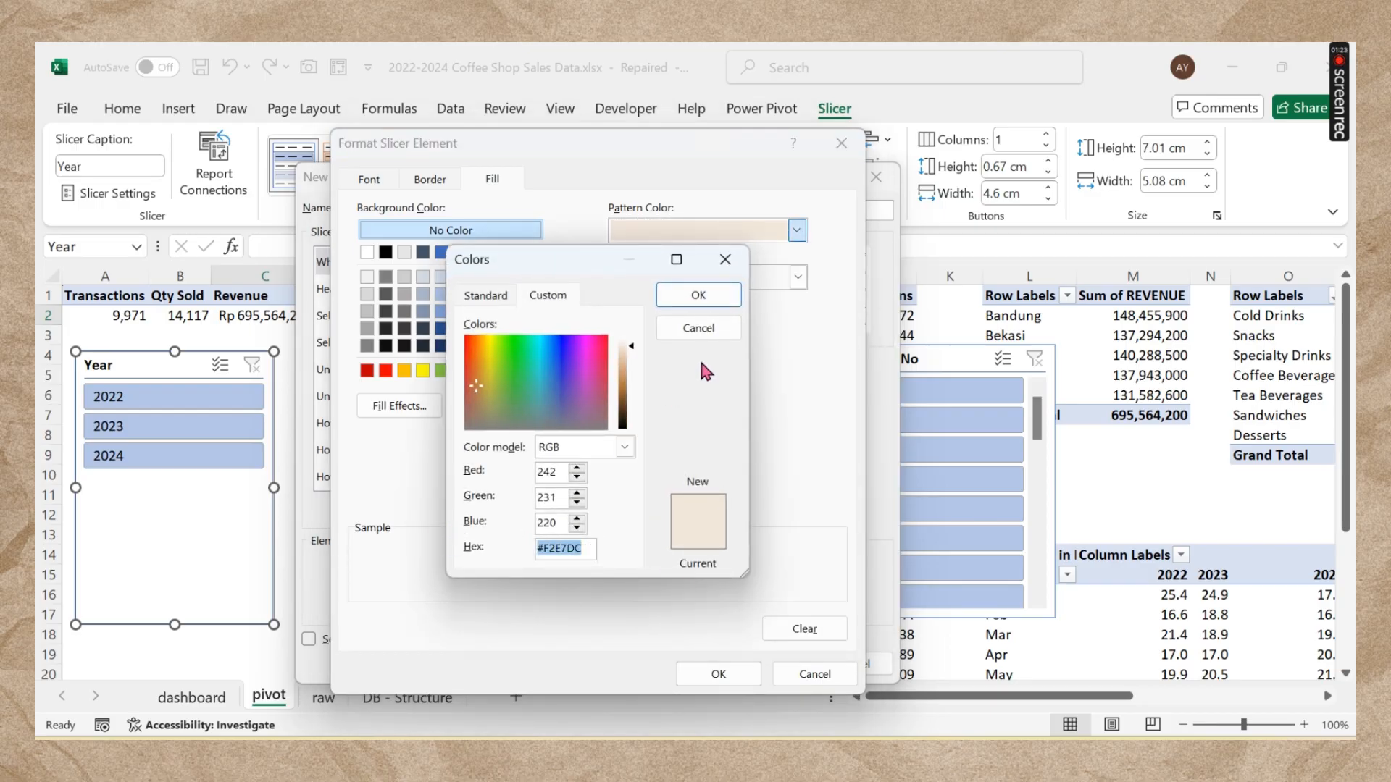
left_click(700, 295)
Step: Set the Whole Slicer background color to the custom beige #F2E7DC and apply the element formatting
left_click(505, 418)
left_click(537, 303)
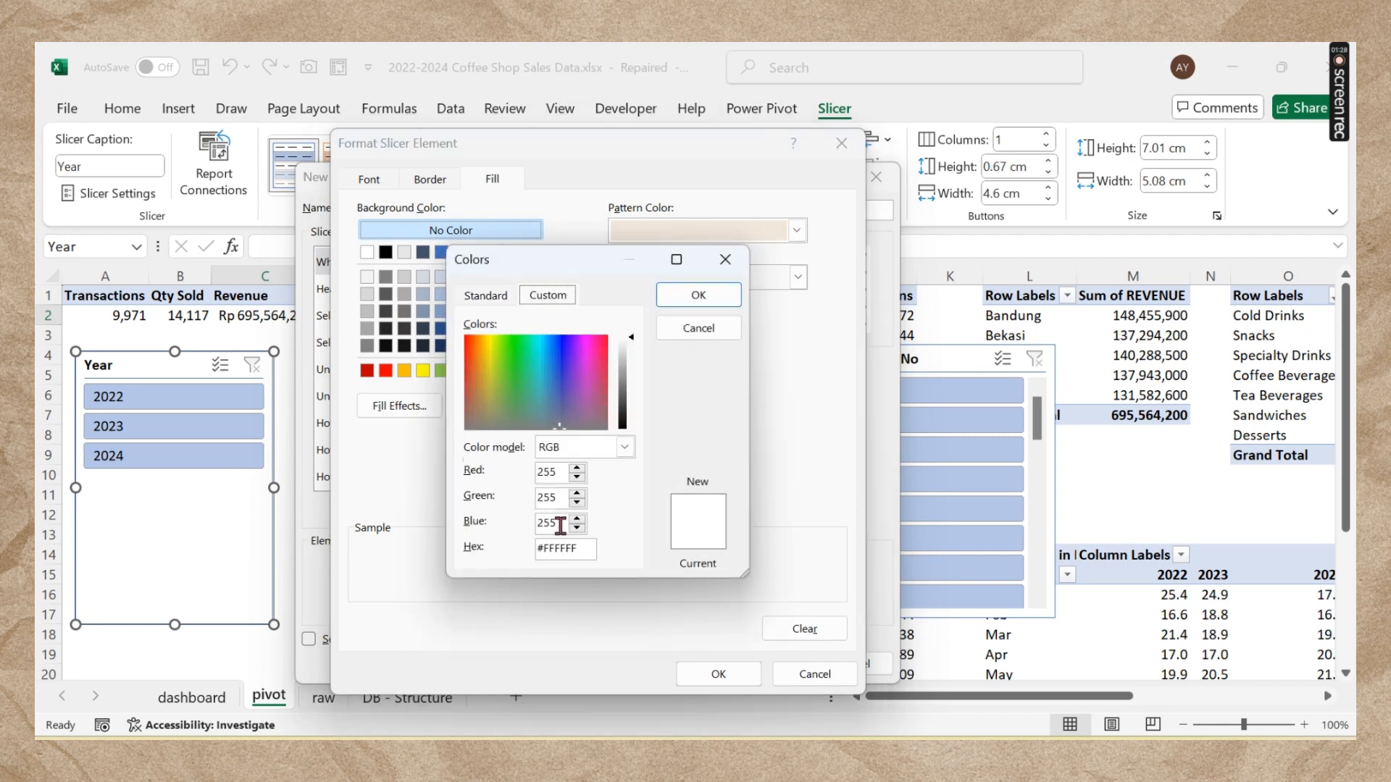
left_click(575, 548)
double_click(575, 548)
type("#F2E8DF")
left_click(700, 295)
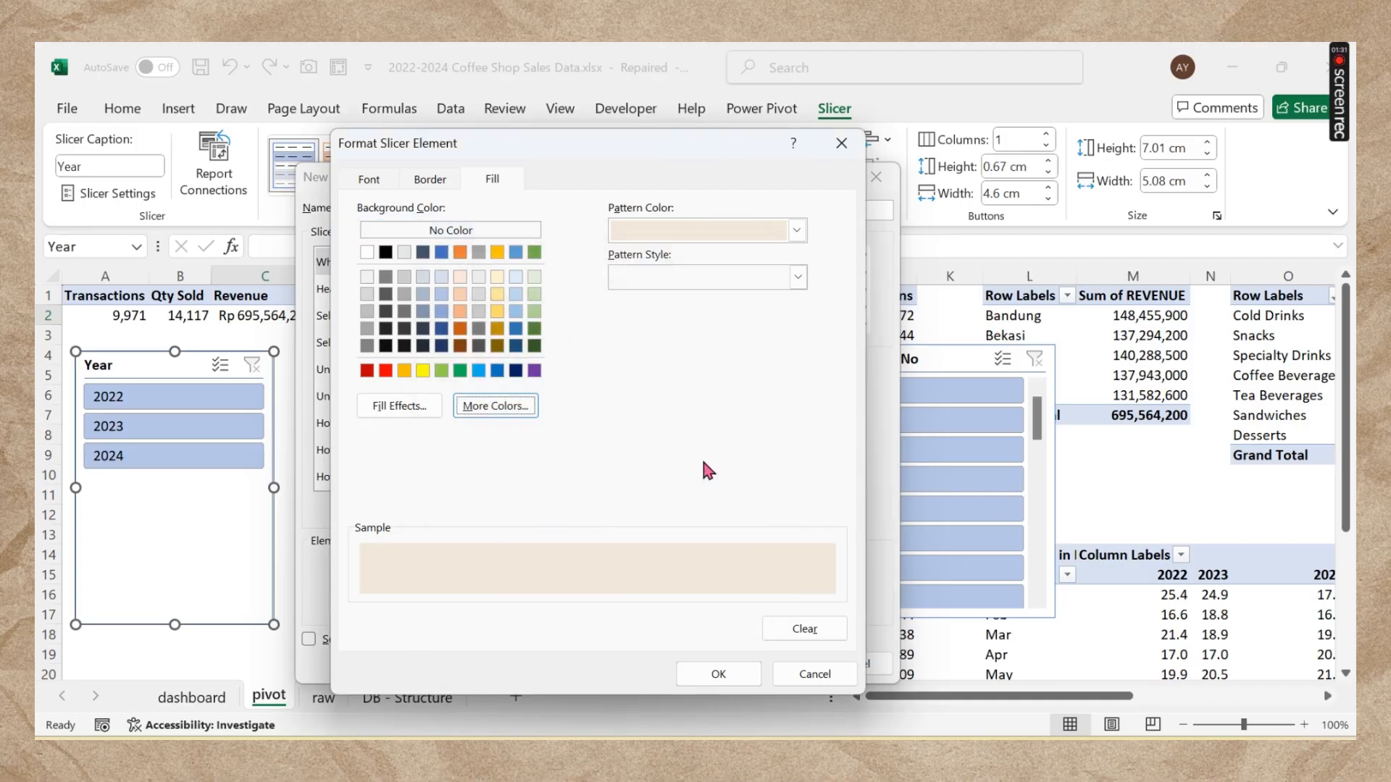
left_click(718, 674)
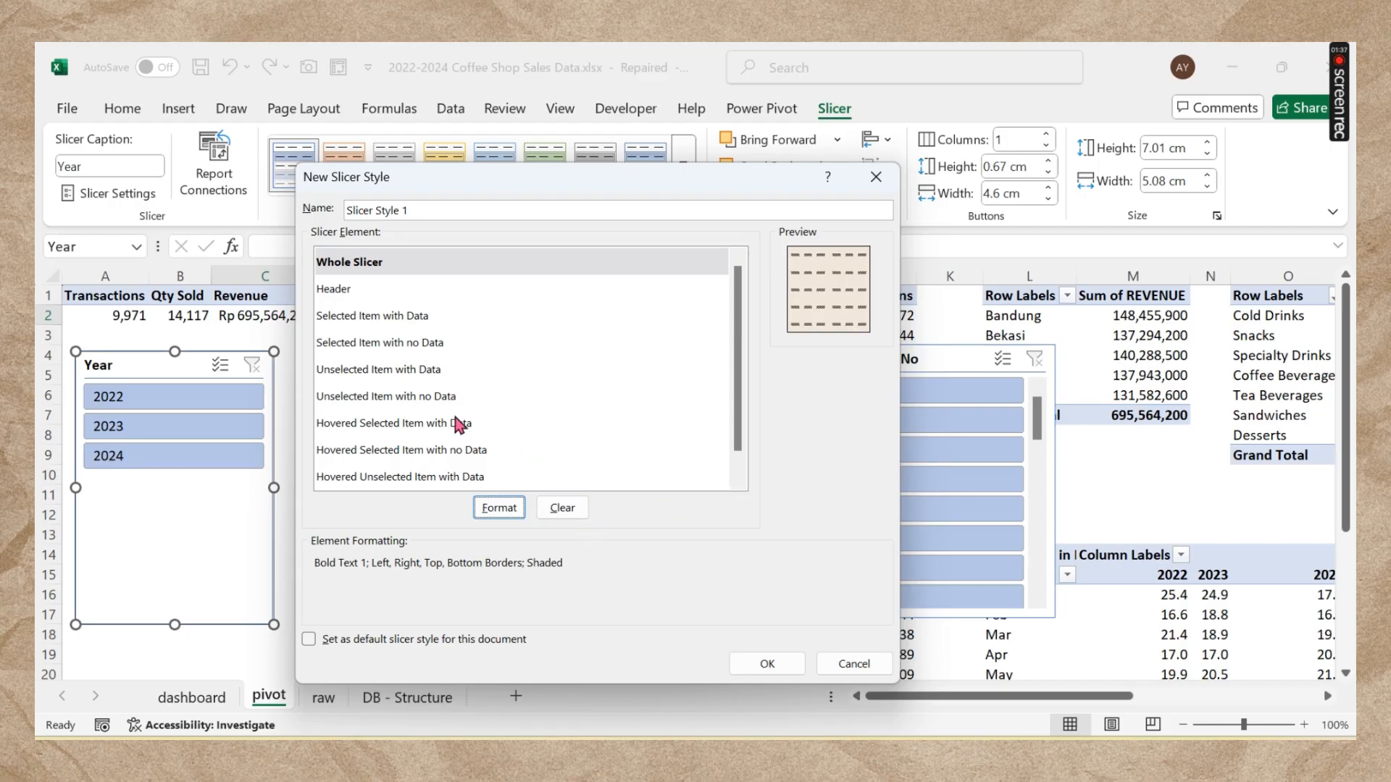
Step: Give the slicer style's Selected Item with no Data element the custom beige background #F2E7DC
left_click(413, 344)
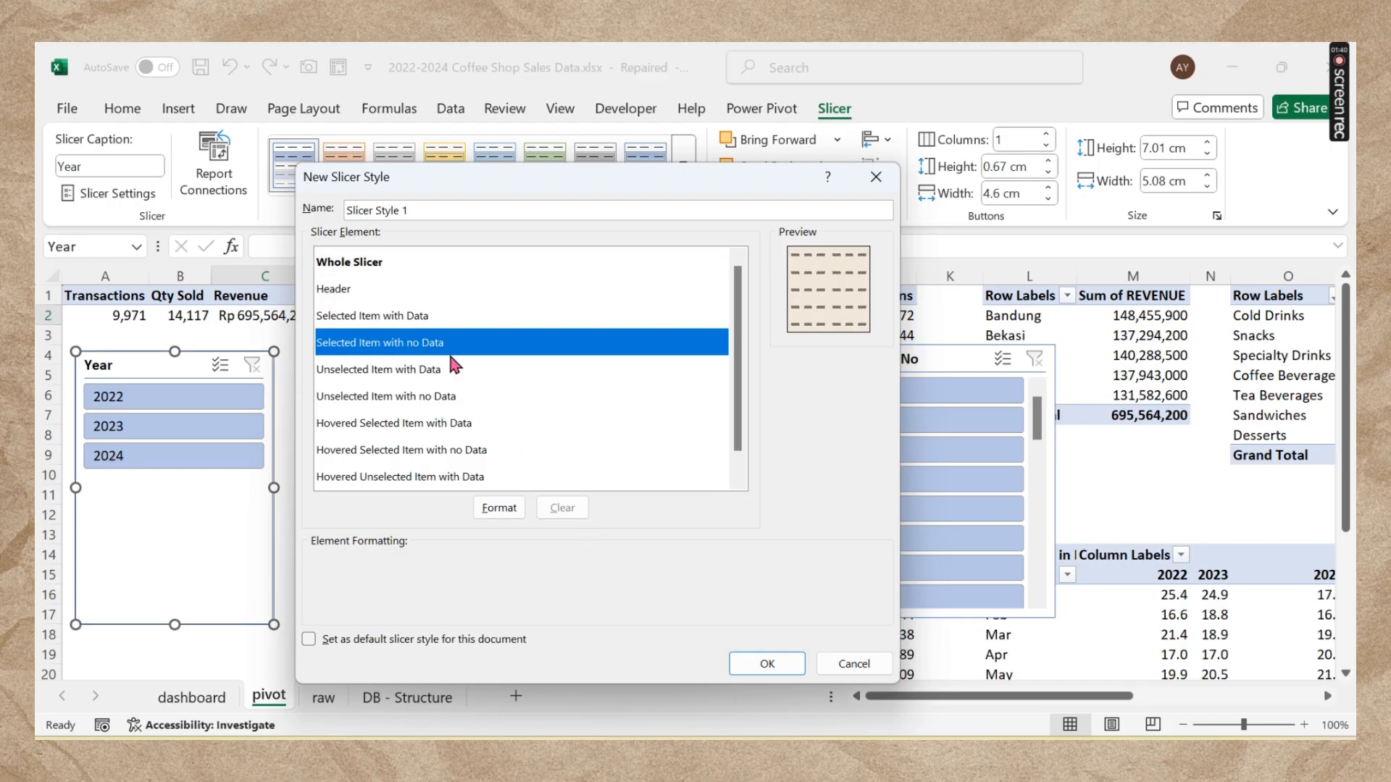
left_click(499, 508)
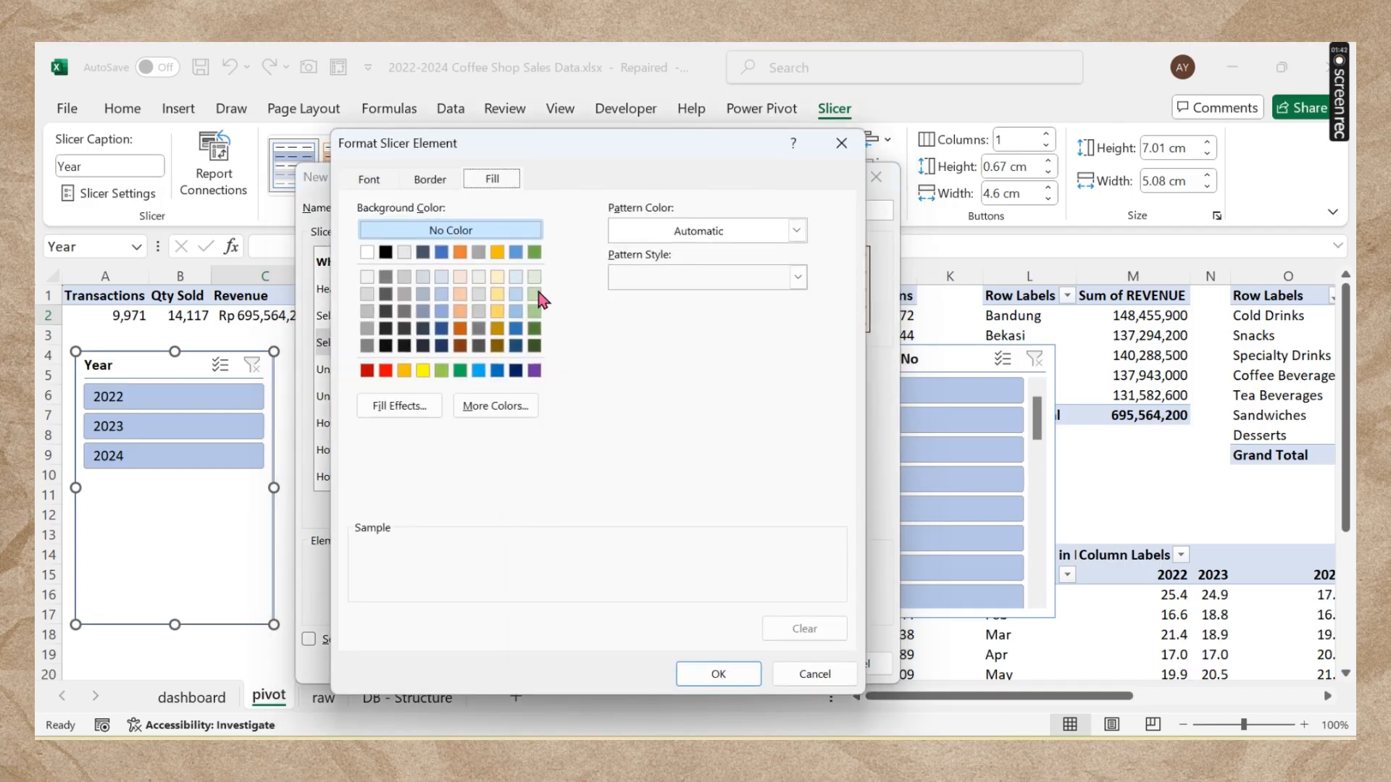
left_click(476, 408)
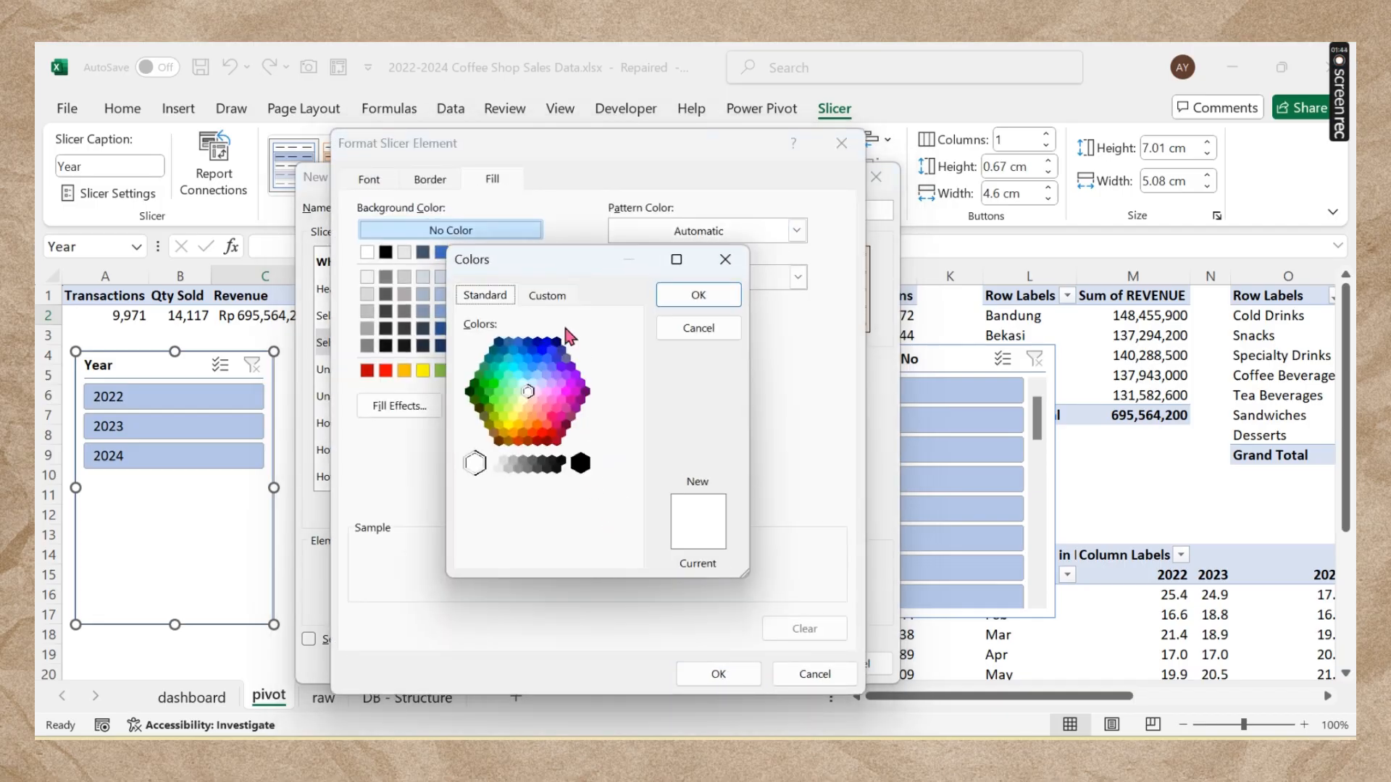
left_click(548, 296)
double_click(573, 545)
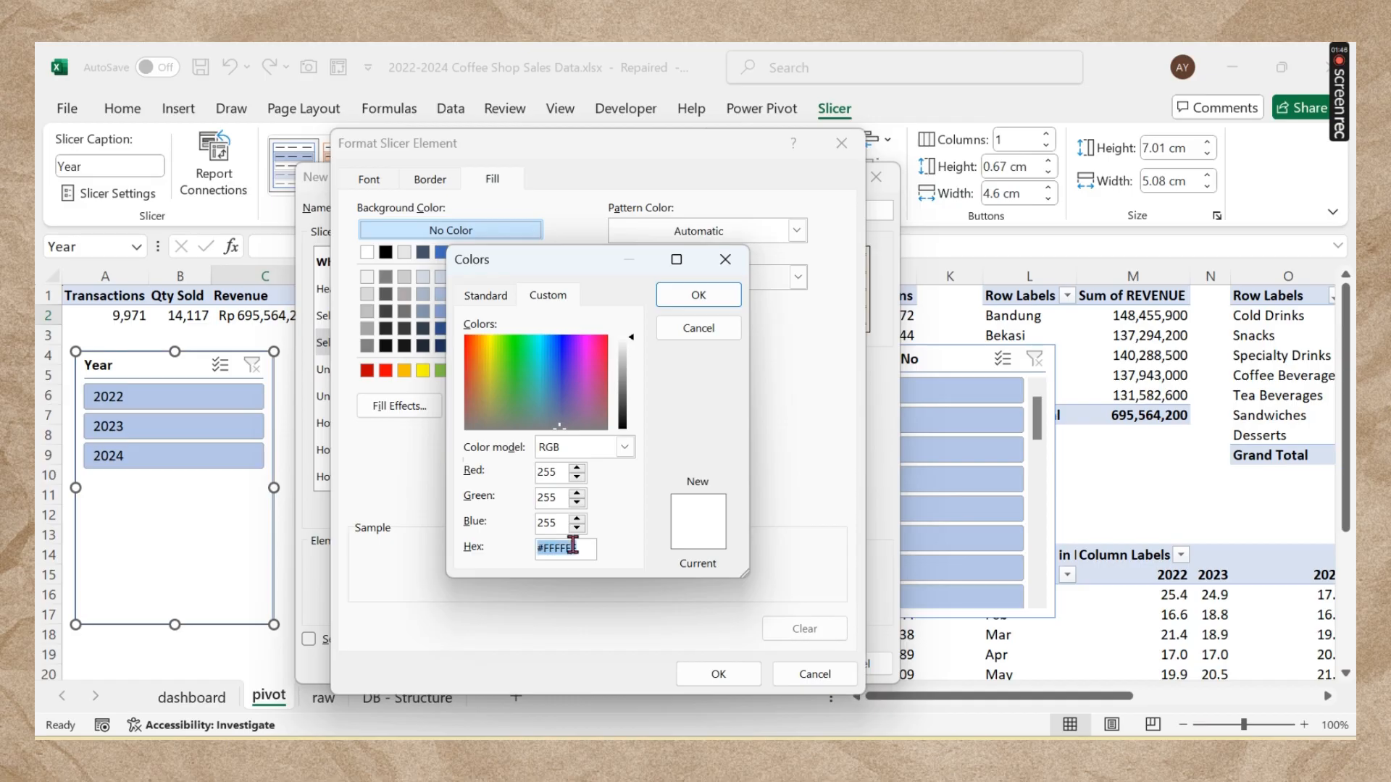
key("ctrl+v")
left_click(699, 296)
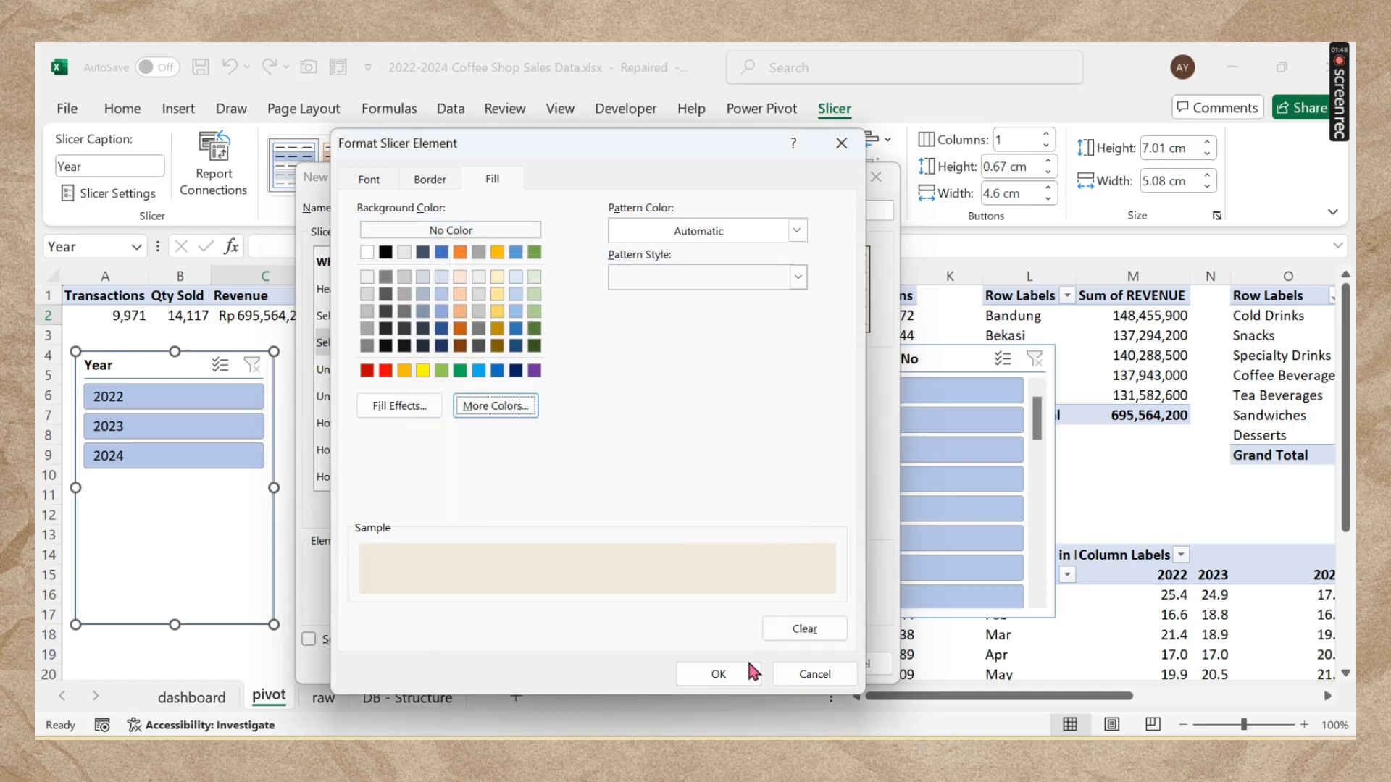
left_click(747, 682)
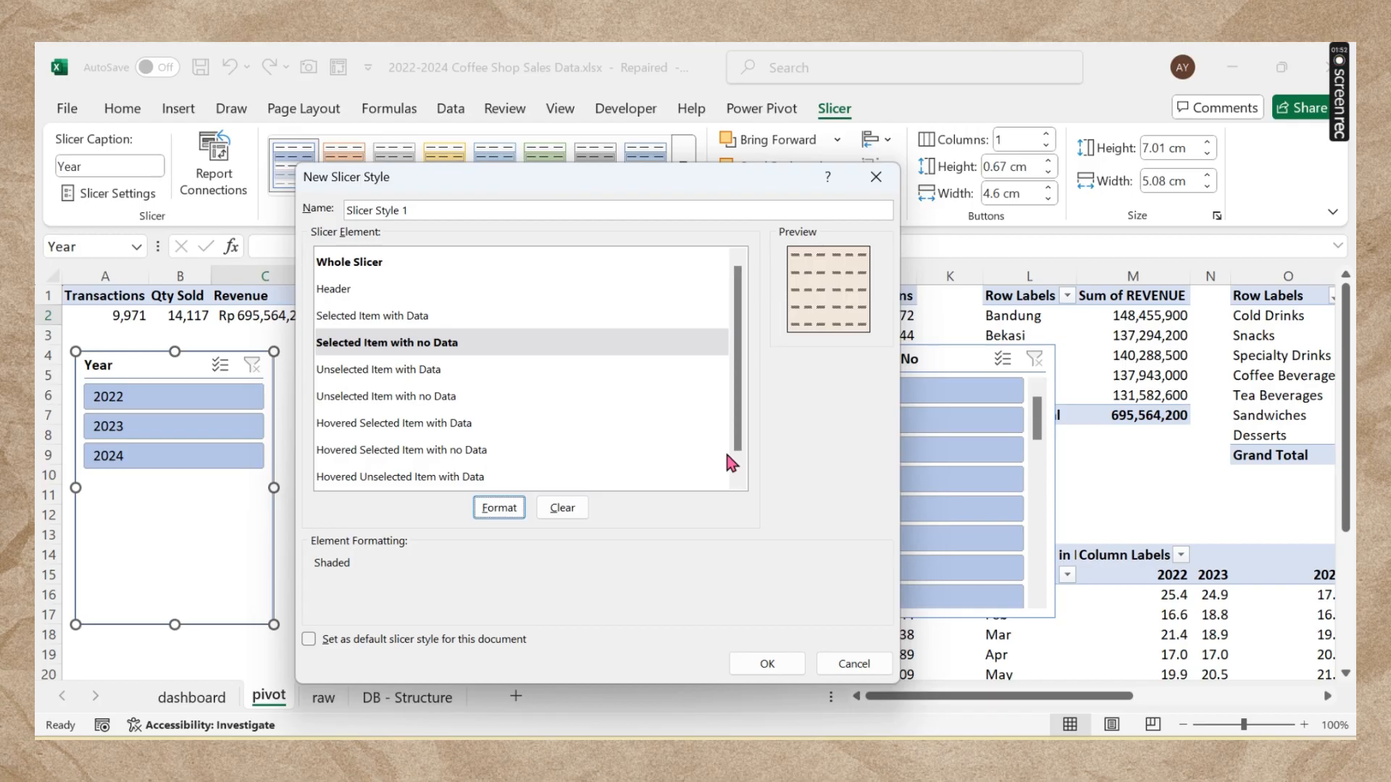
Step: Set the Header element's font color to black Text 1 and apply the element formatting
left_click(396, 297)
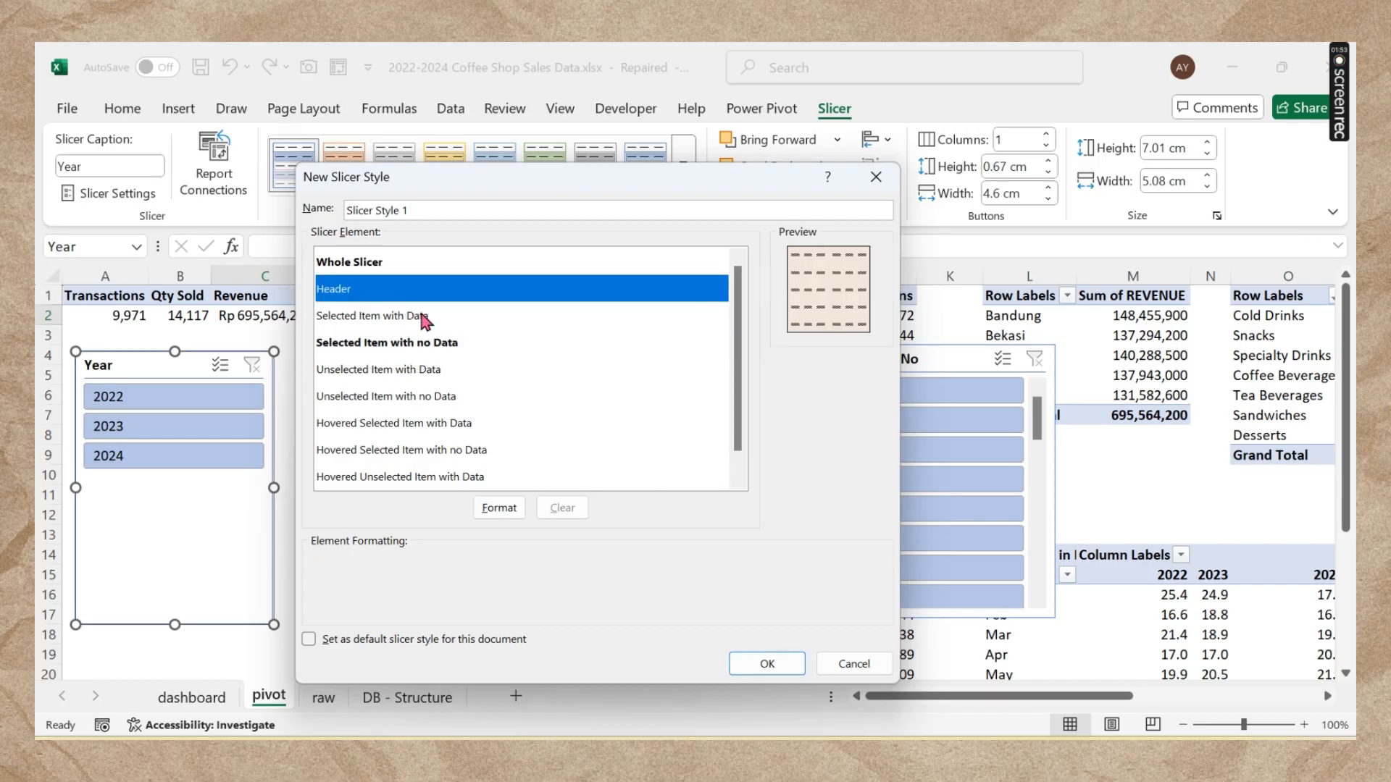
left_click(499, 508)
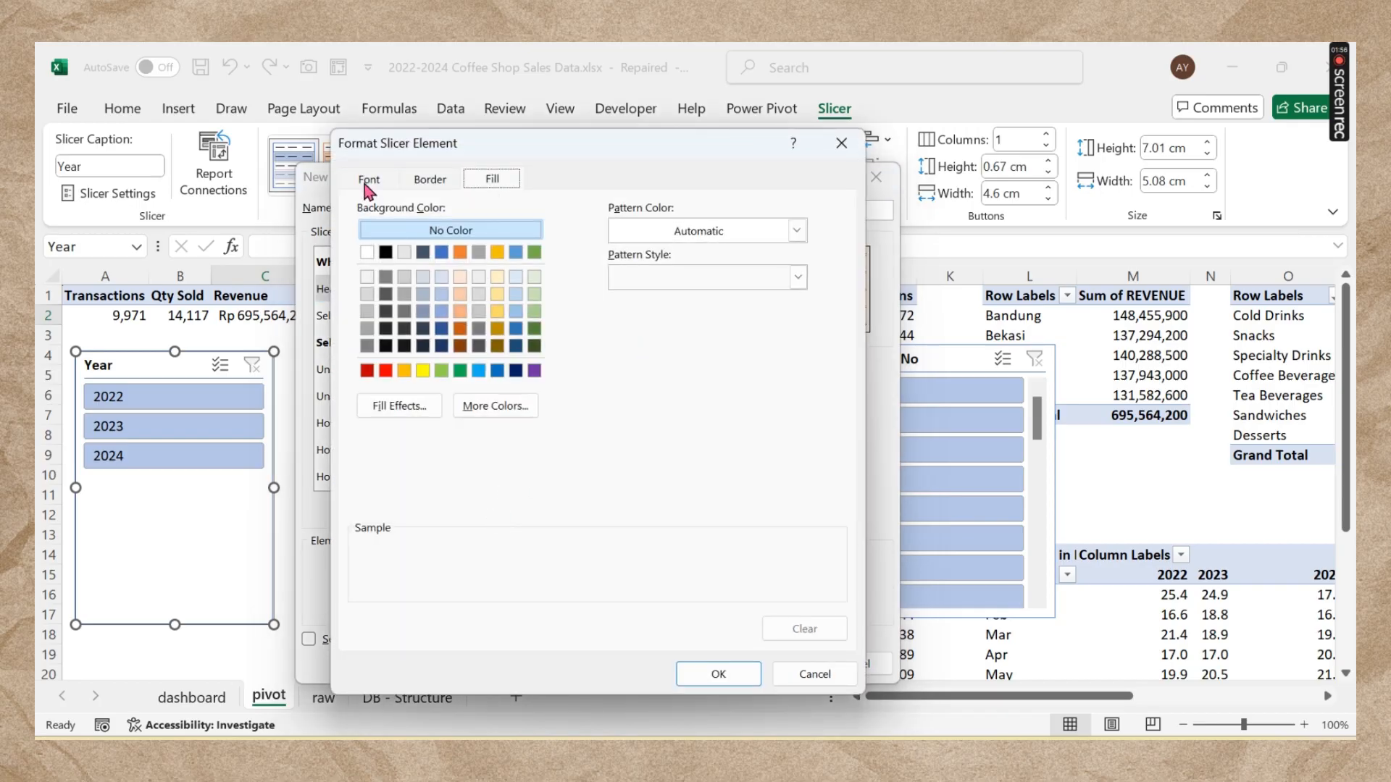
left_click(369, 189)
left_click(702, 362)
left_click(652, 411)
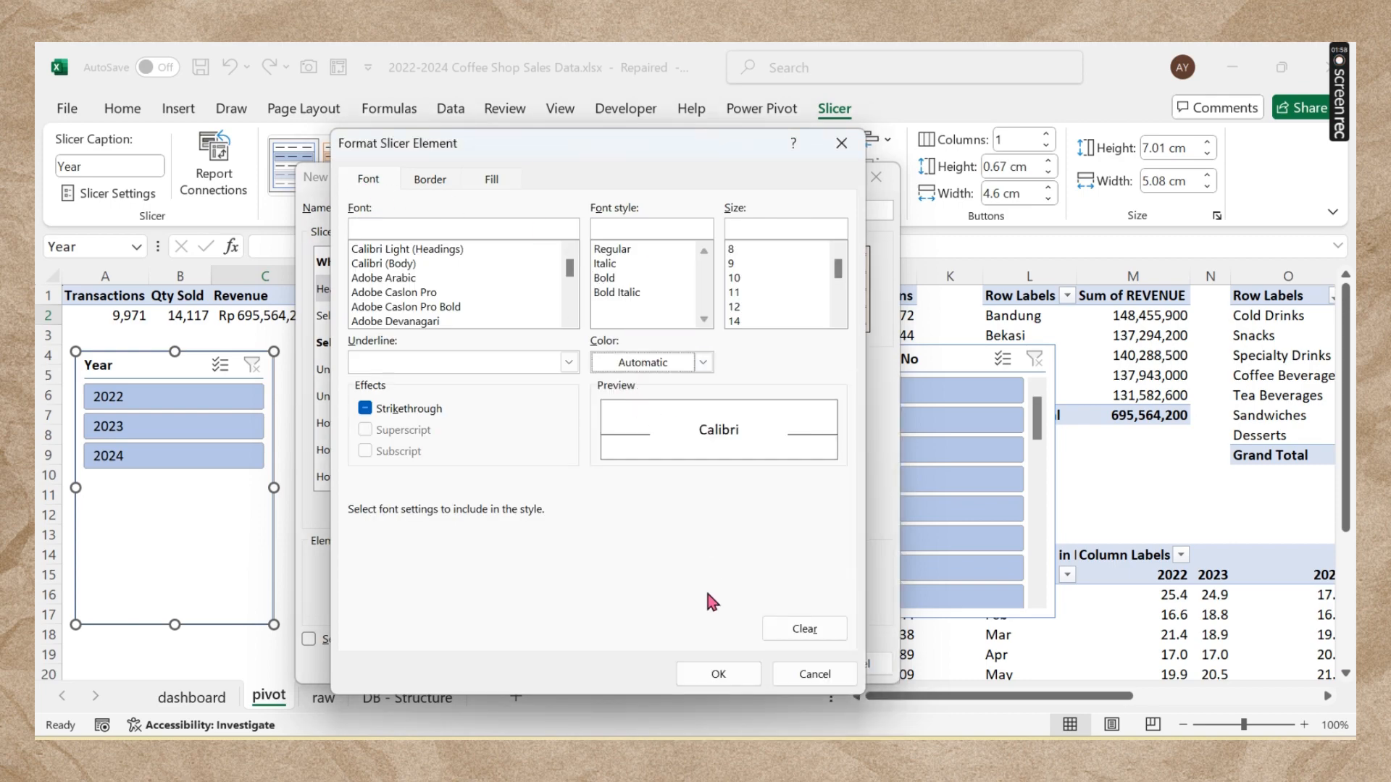
left_click(703, 362)
left_click(643, 427)
left_click(718, 673)
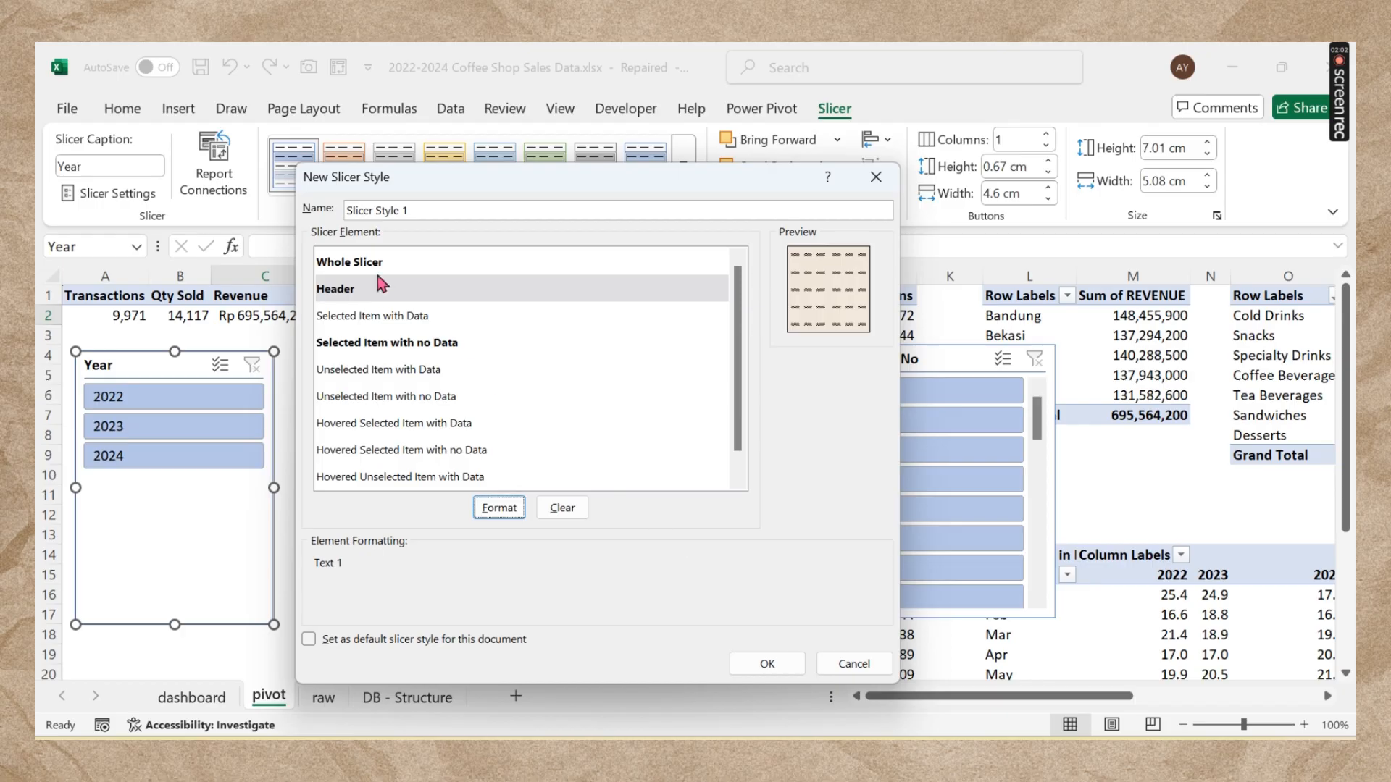
Step: Set the Selected Item with Data fill's pattern color to the recently used peach and copy its hex code #F2CEAE
left_click(410, 317)
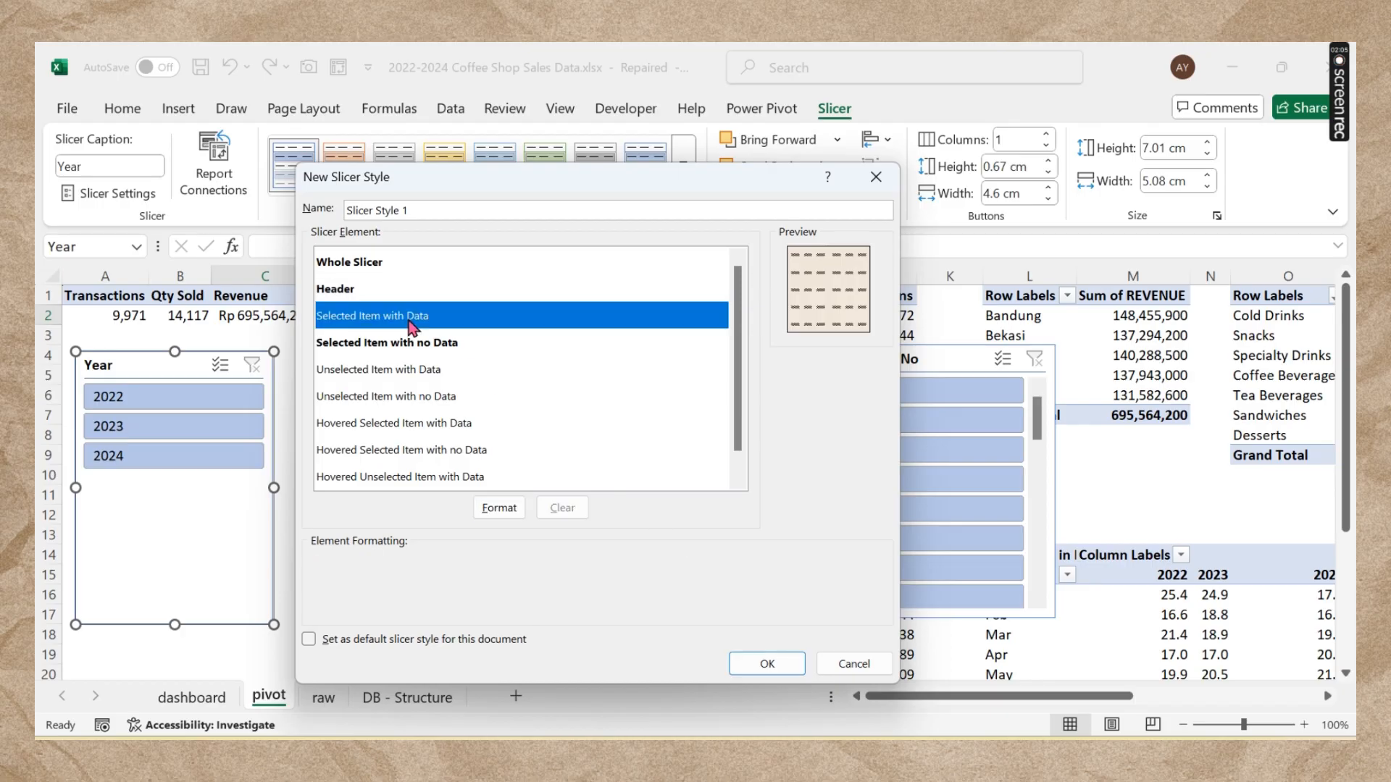
left_click(499, 507)
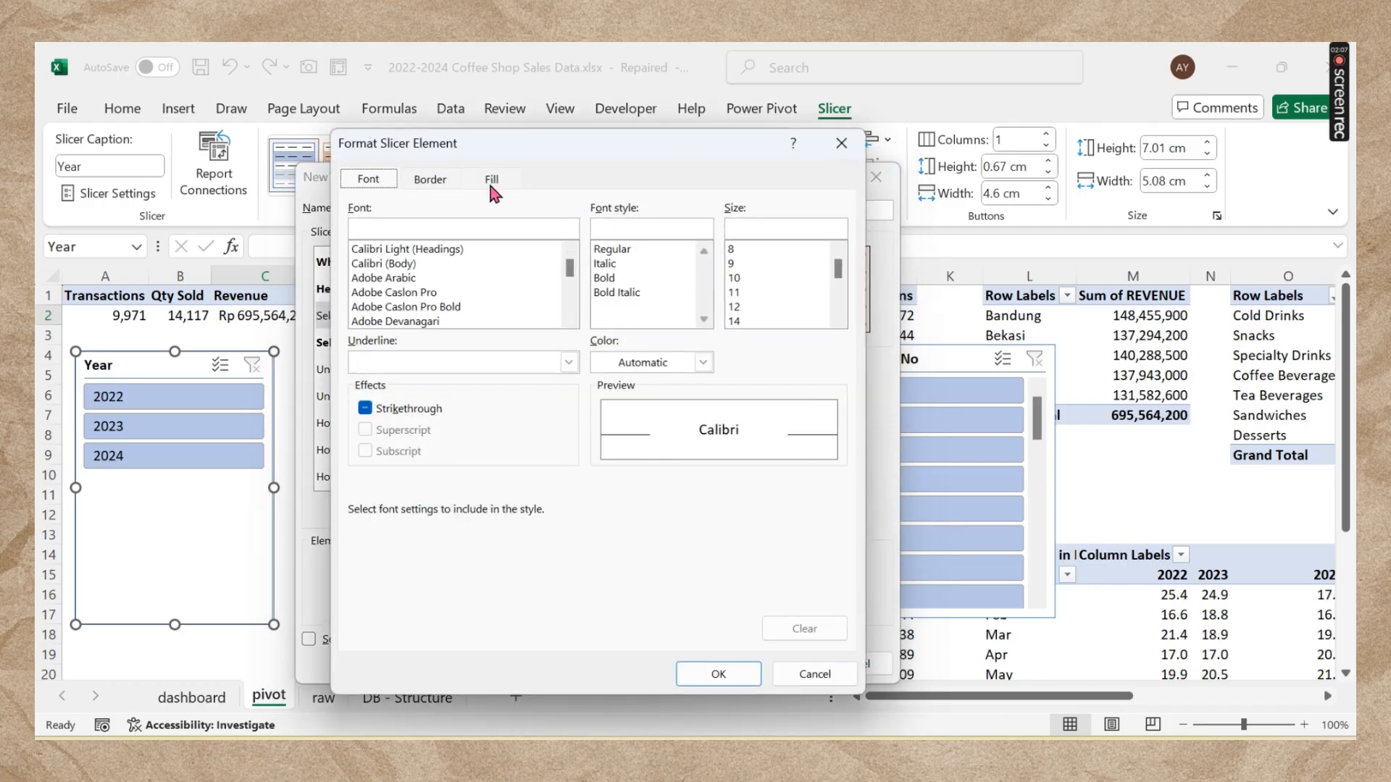
left_click(493, 181)
left_click(677, 231)
left_click(653, 598)
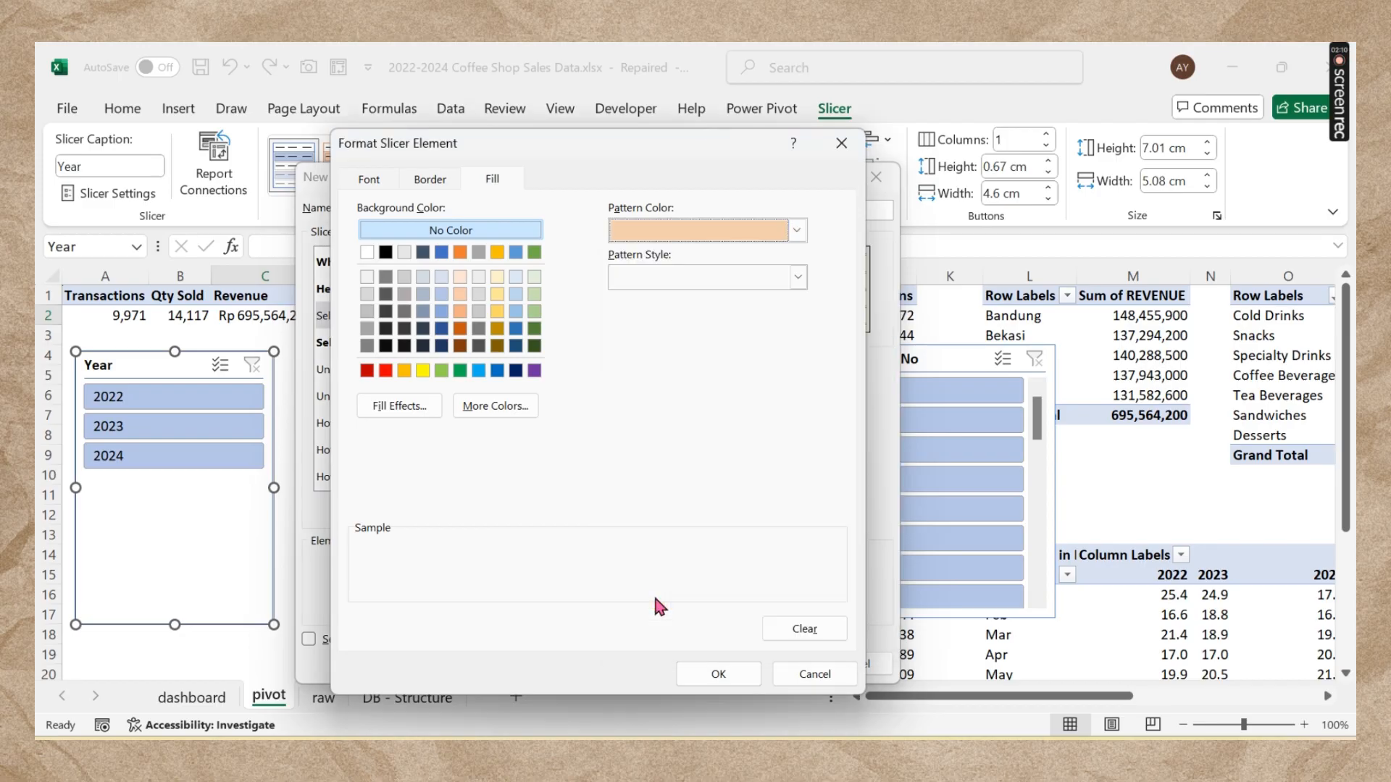
left_click(674, 236)
left_click(666, 637)
left_click(586, 553)
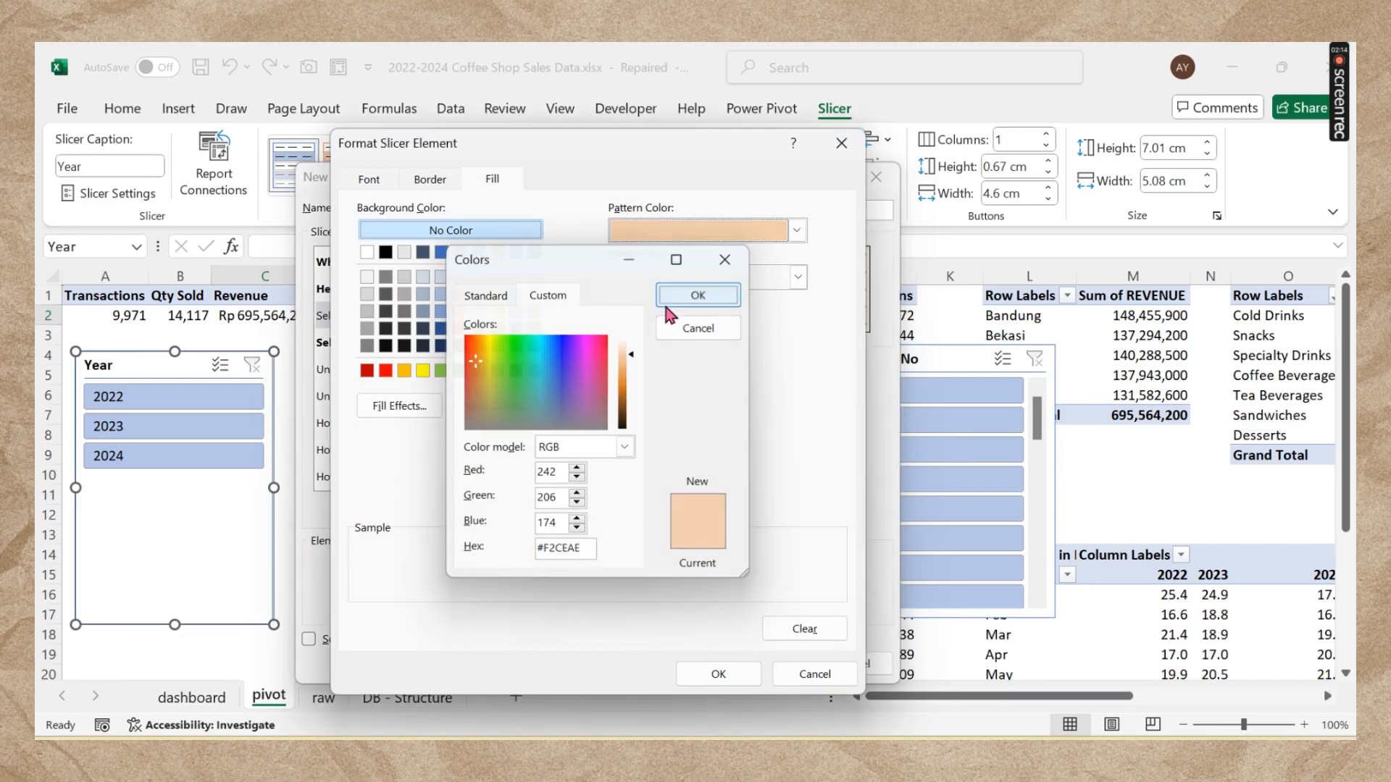
left_click(692, 296)
Step: Set the Selected Item with Data background to the custom peach #F2CEAE and apply the element formatting
left_click(523, 400)
left_click(547, 295)
left_click(573, 548)
key("ctrl+a")
type("#F2CEAE")
left_click(699, 295)
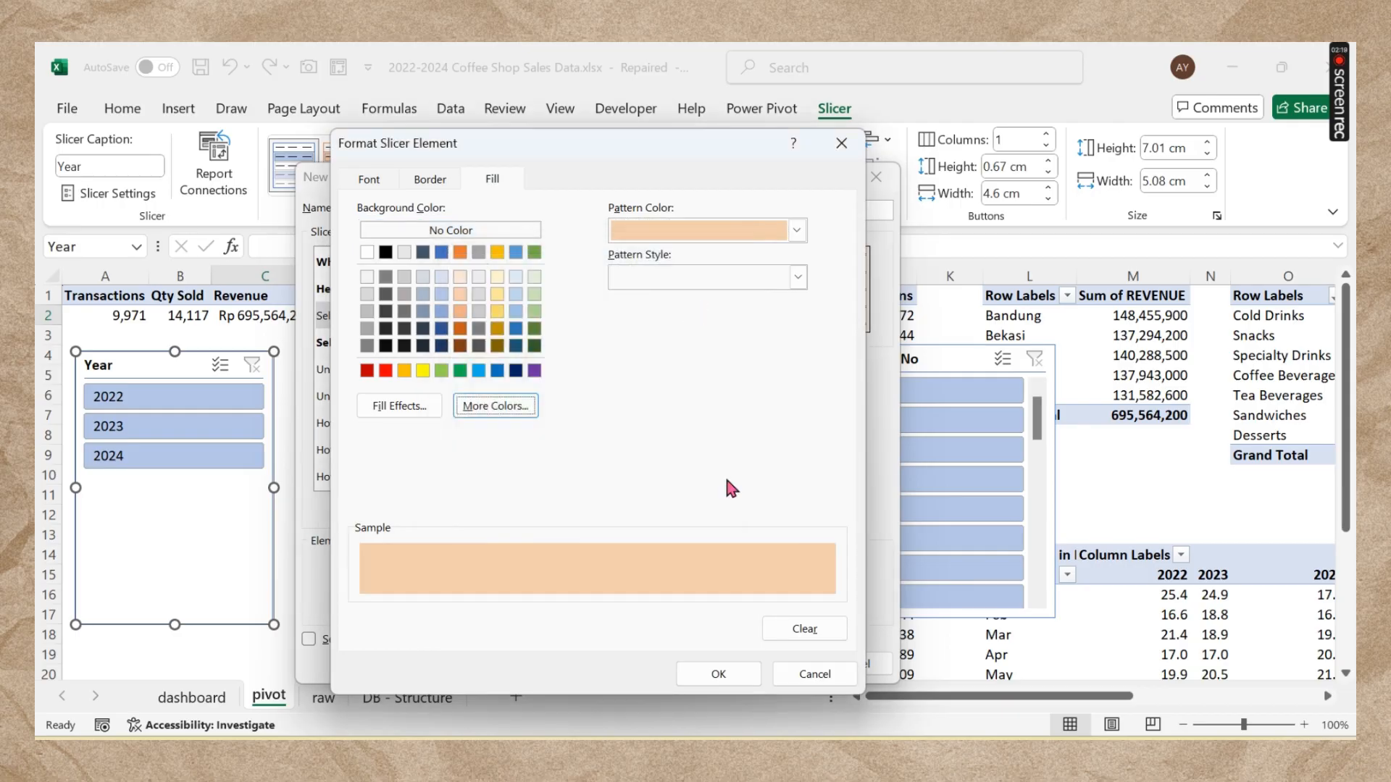
left_click(715, 674)
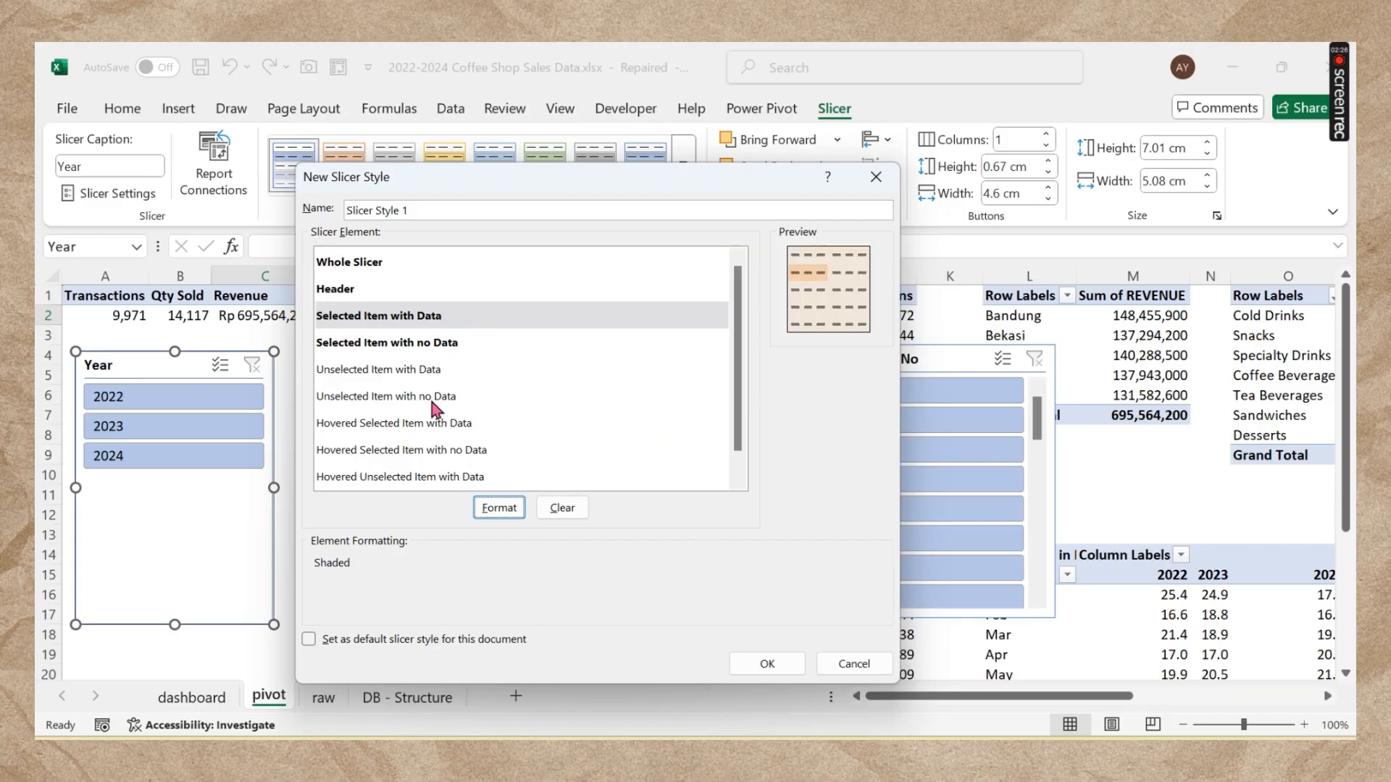
Step: Set the Unselected Item with no Data fill's pattern color to the recently used beige and copy its hex code #F2E7DC
left_click(456, 397)
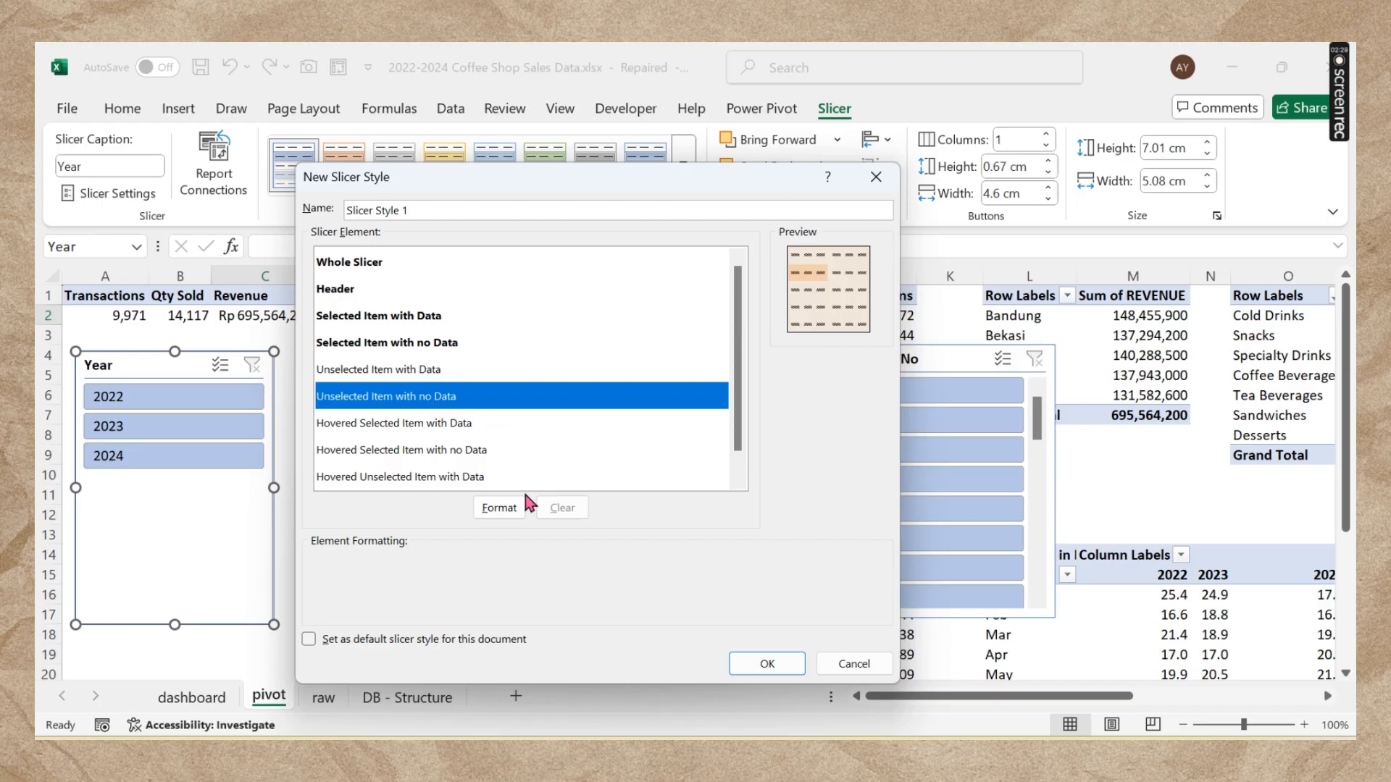
left_click(498, 507)
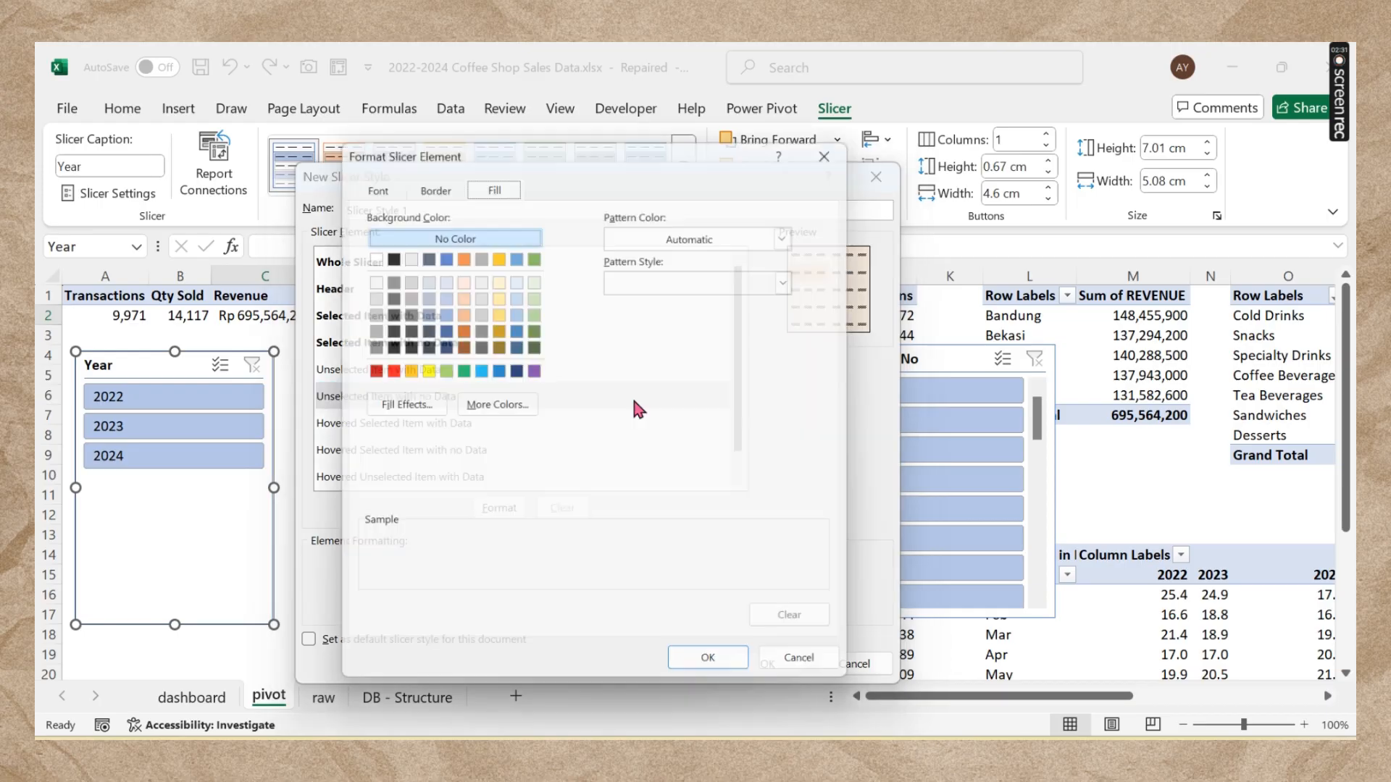
left_click(679, 241)
left_click(655, 590)
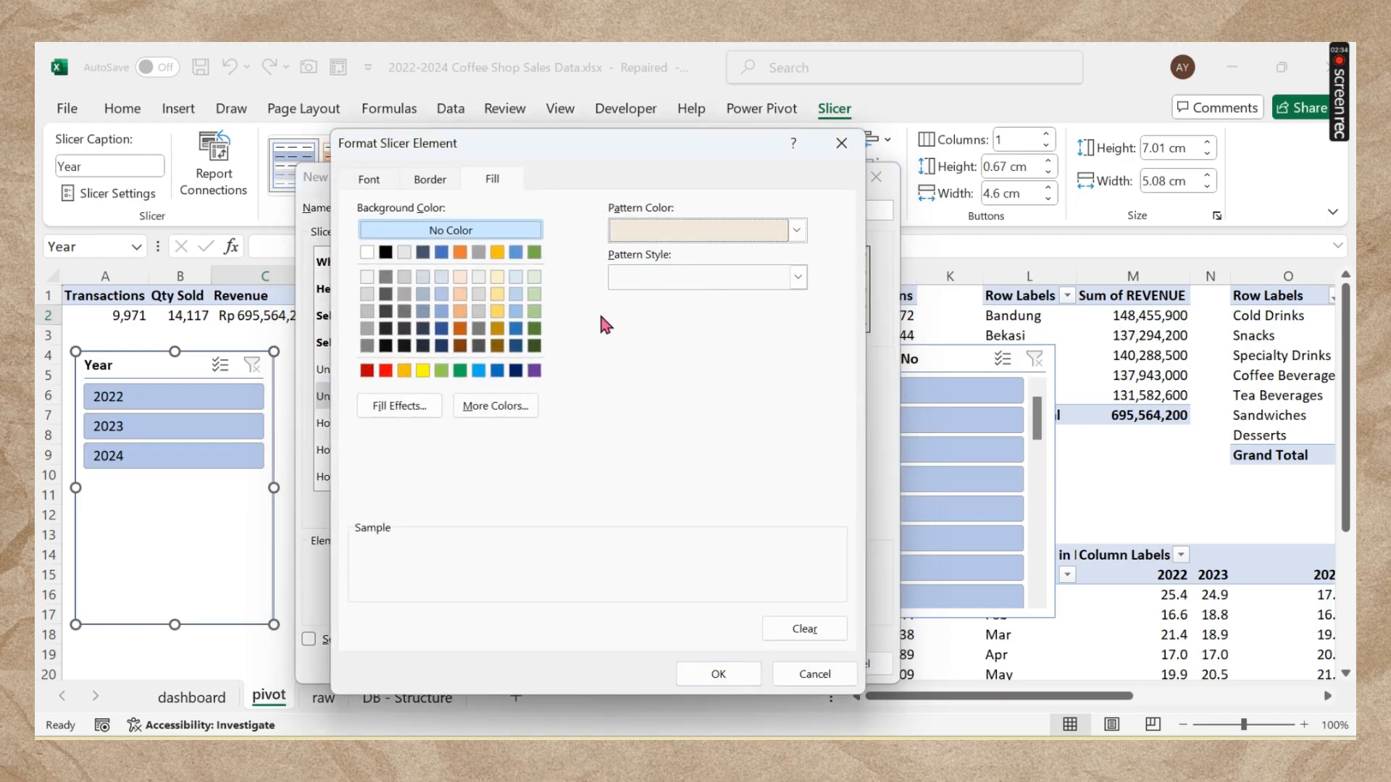
left_click(679, 238)
left_click(681, 646)
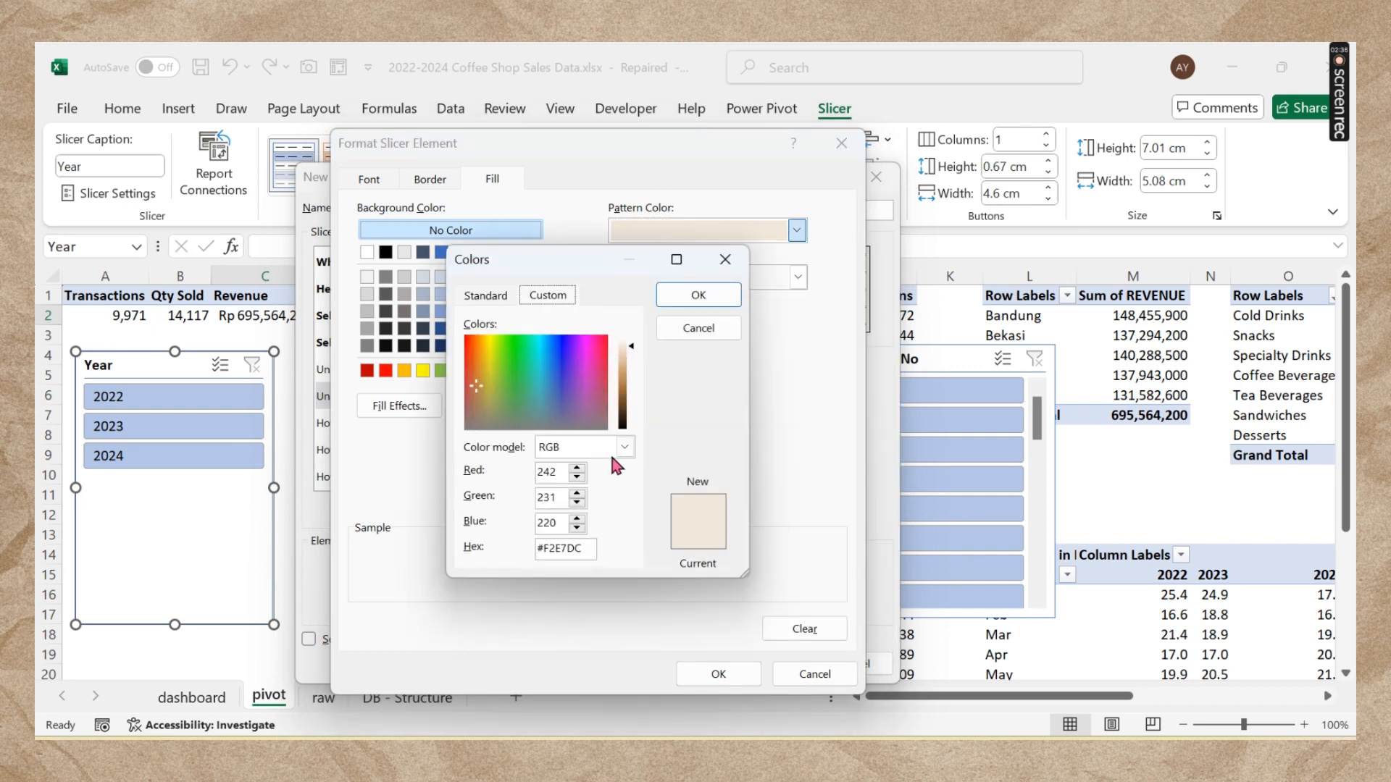
double_click(590, 549)
key("ctrl+c")
left_click(698, 294)
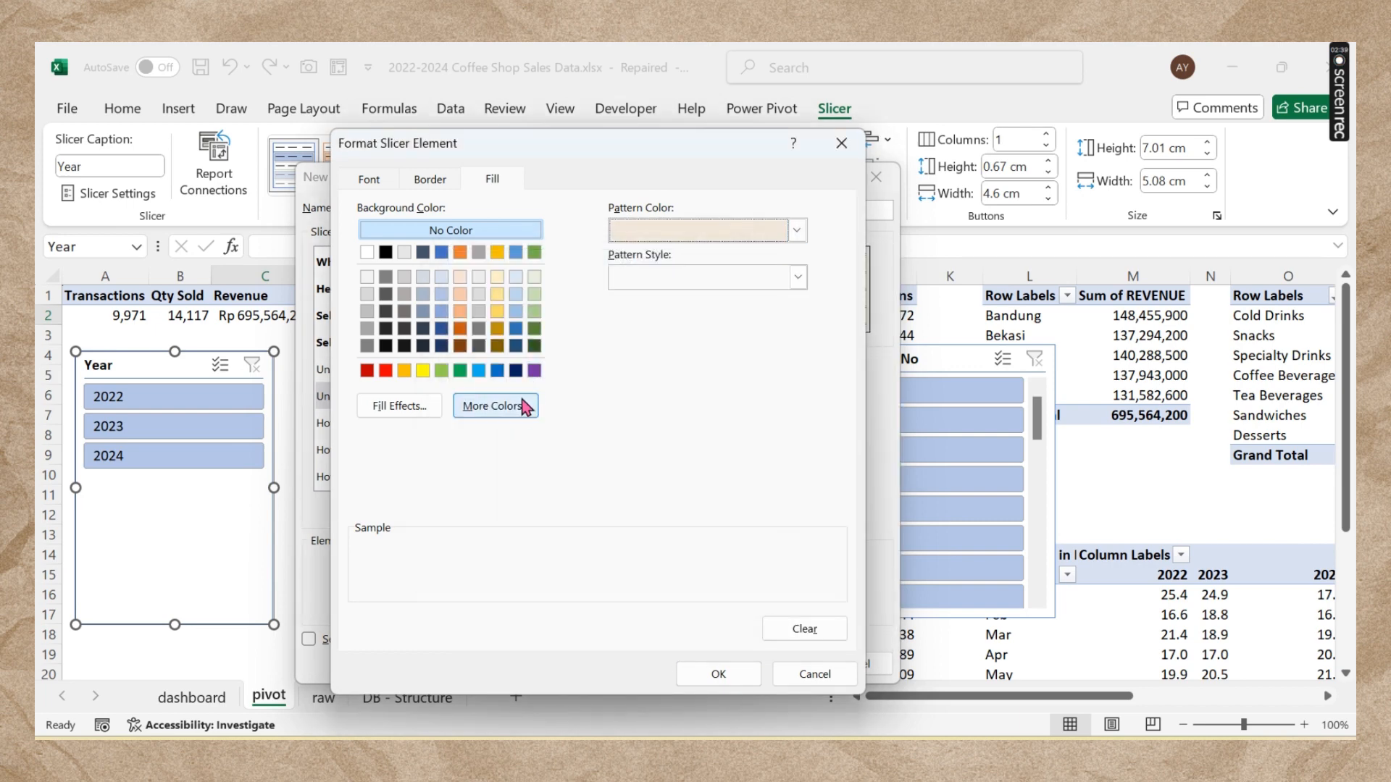
Step: Set the Unselected Item with no Data background to the custom beige #F2E7DC and apply the element formatting
left_click(534, 403)
left_click(547, 297)
double_click(583, 548)
key("ctrl+v")
left_click(698, 296)
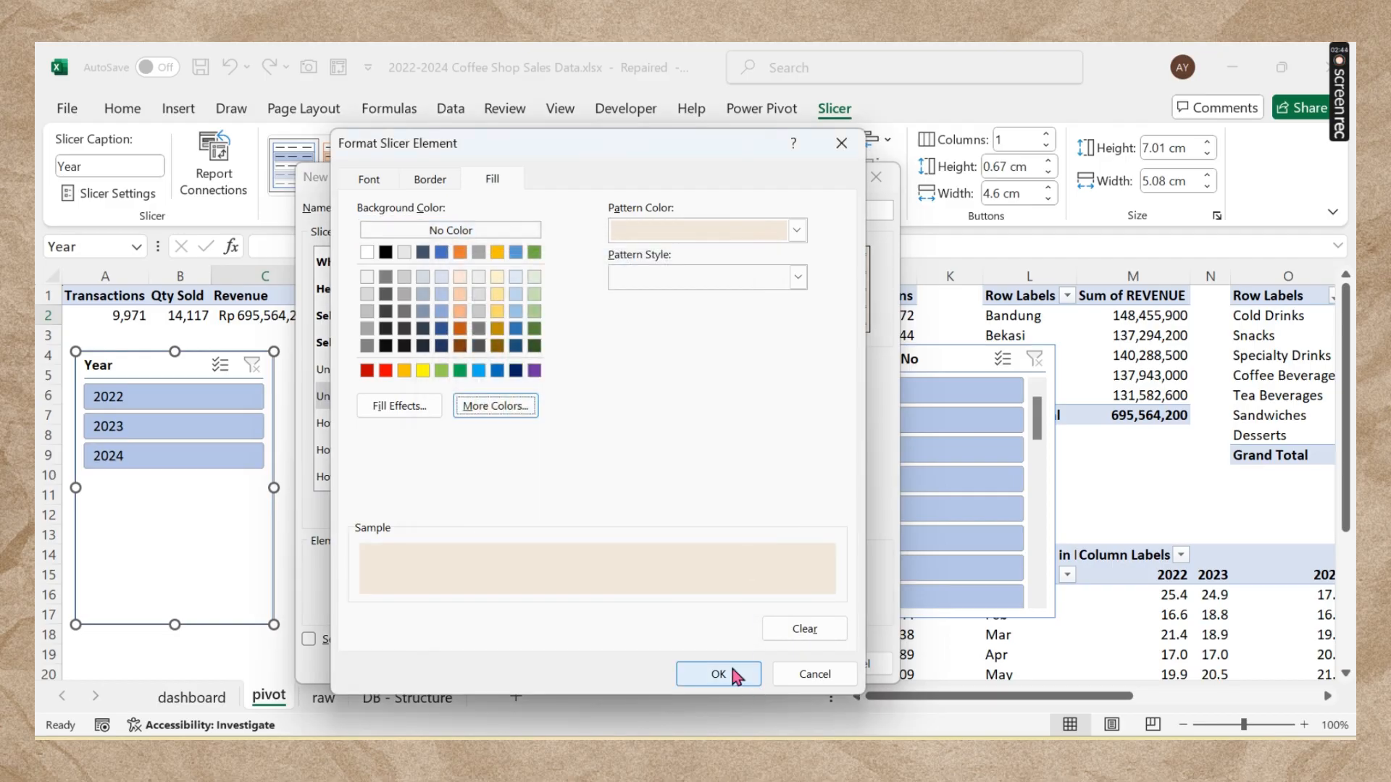
left_click(736, 674)
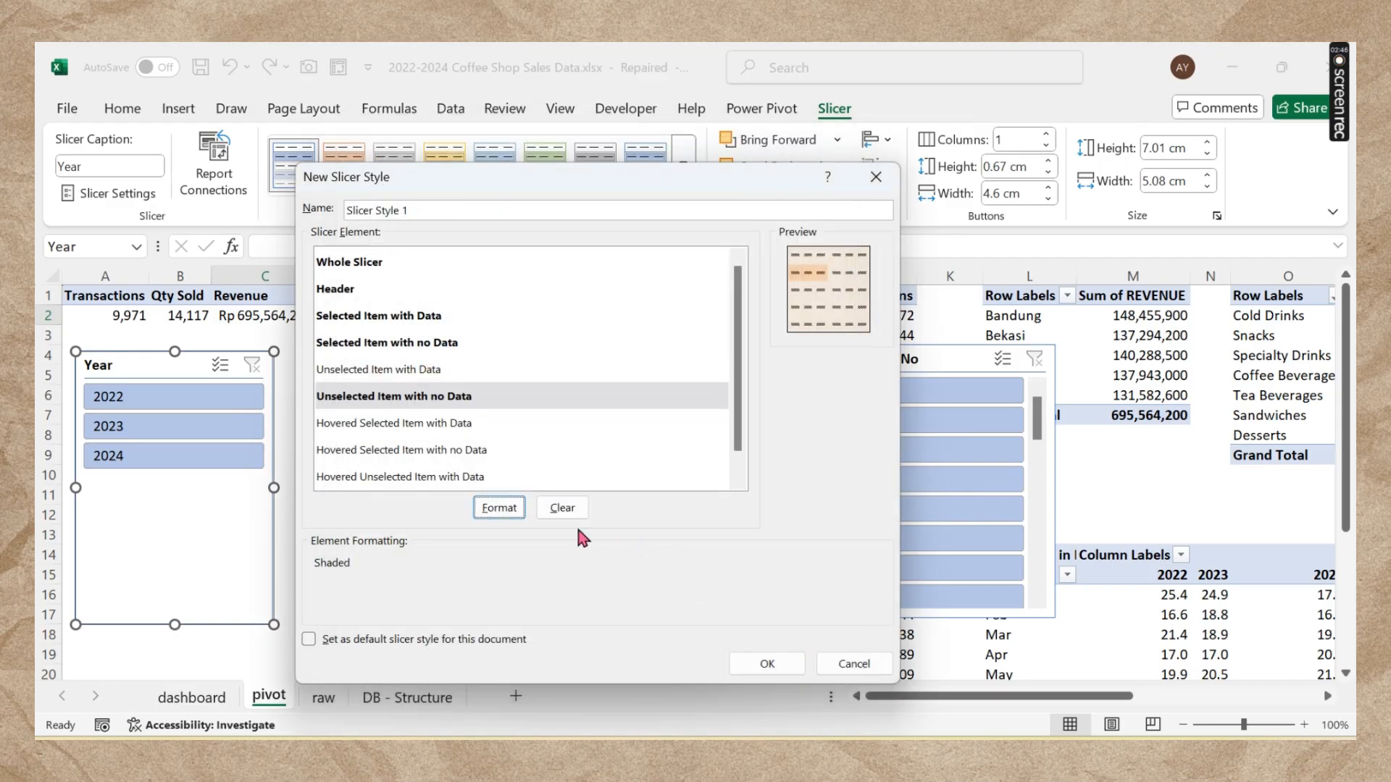
Step: Set the Hovered Selected Item with Data fill's pattern color to the recently used peach and check its hex code #F2CEAE
left_click(431, 425)
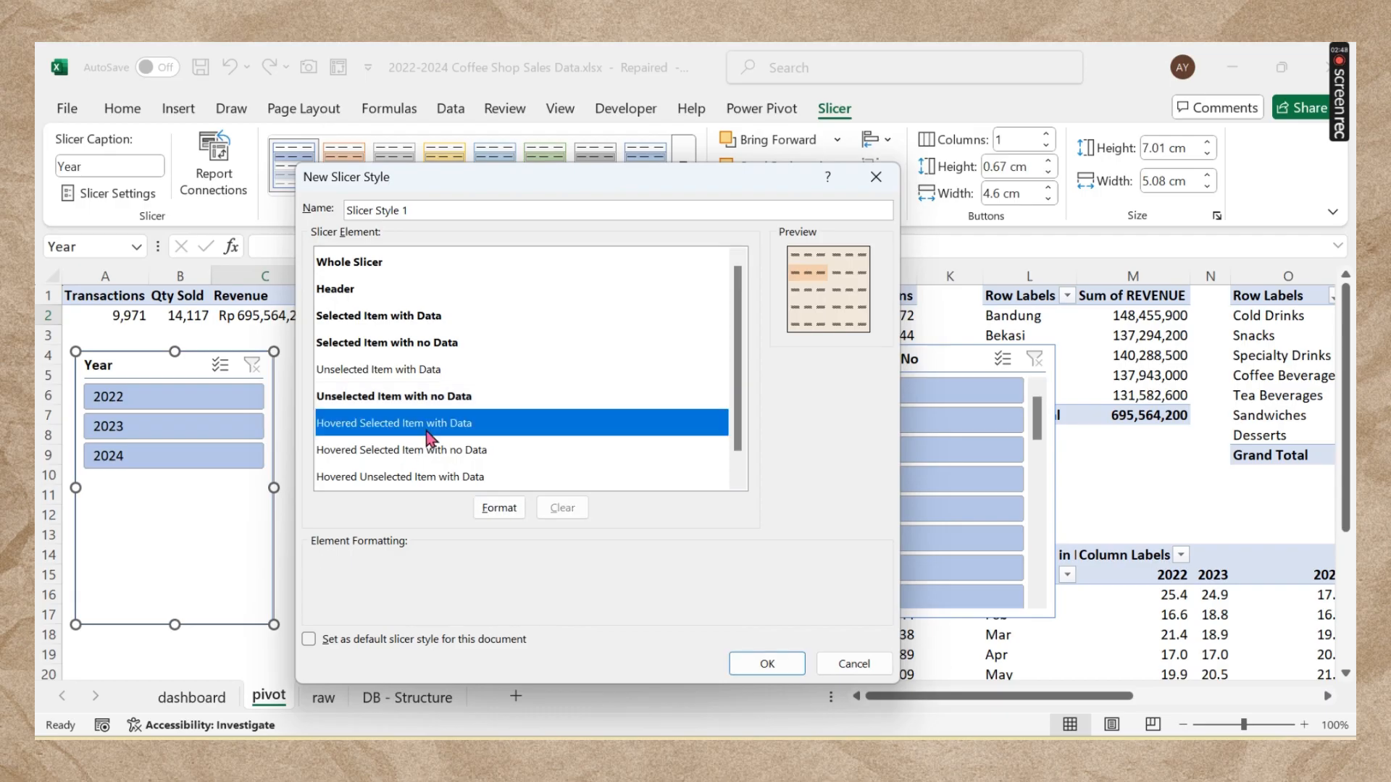
left_click(503, 509)
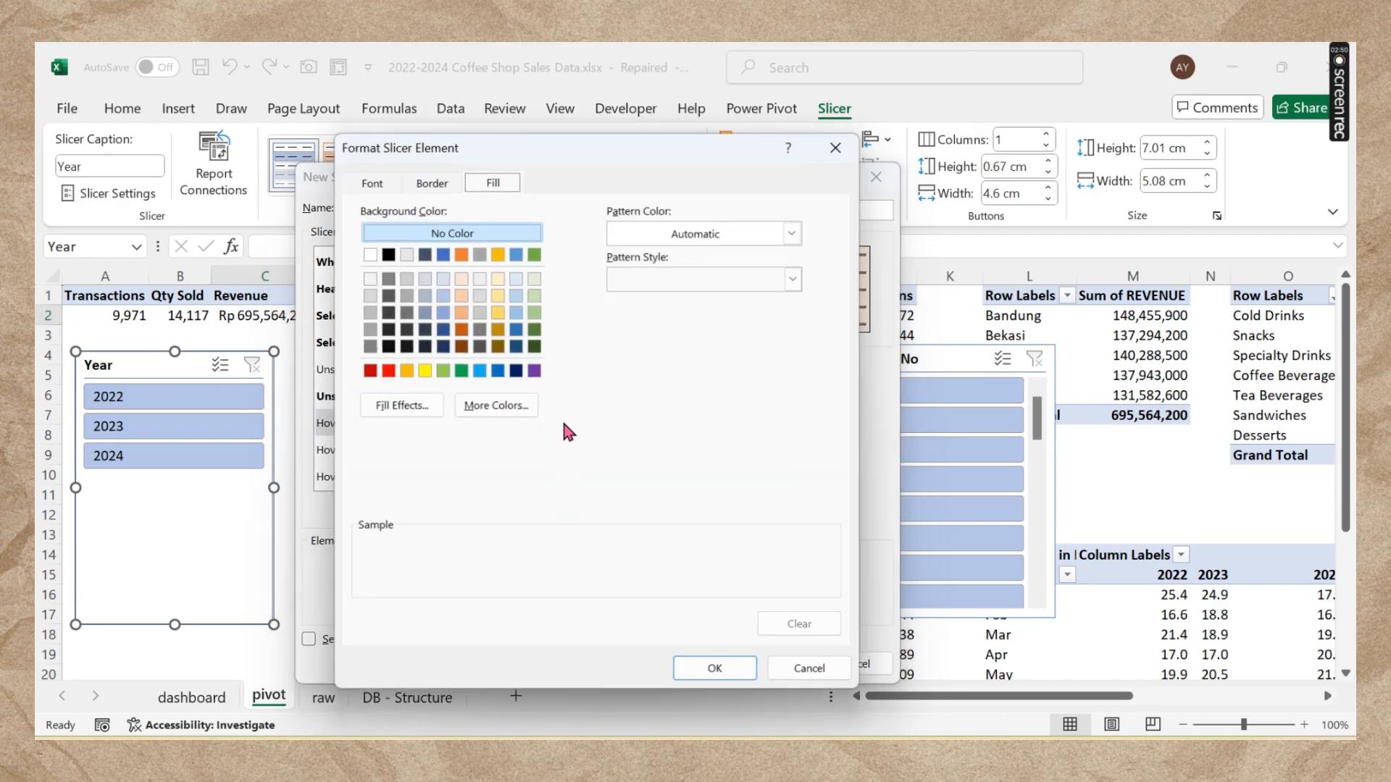
left_click(706, 230)
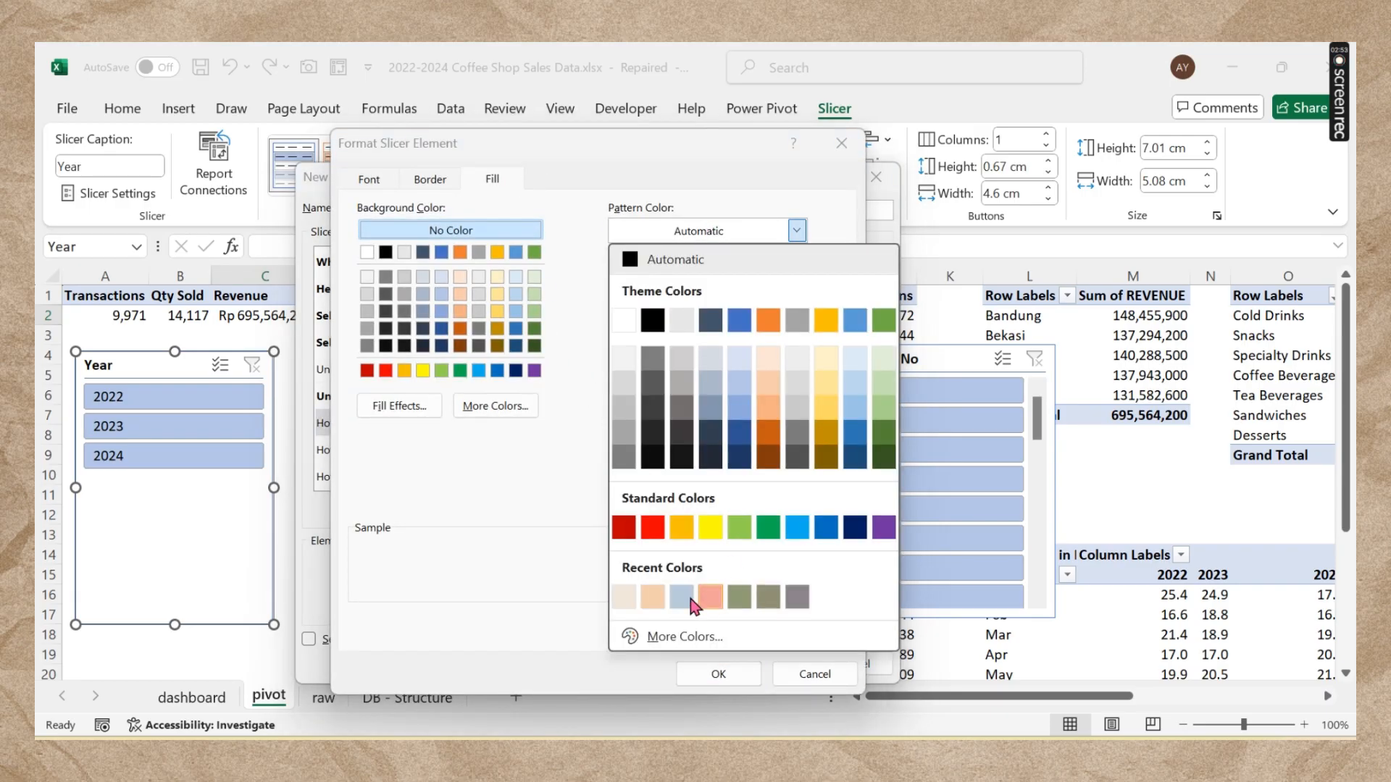
left_click(654, 602)
left_click(701, 232)
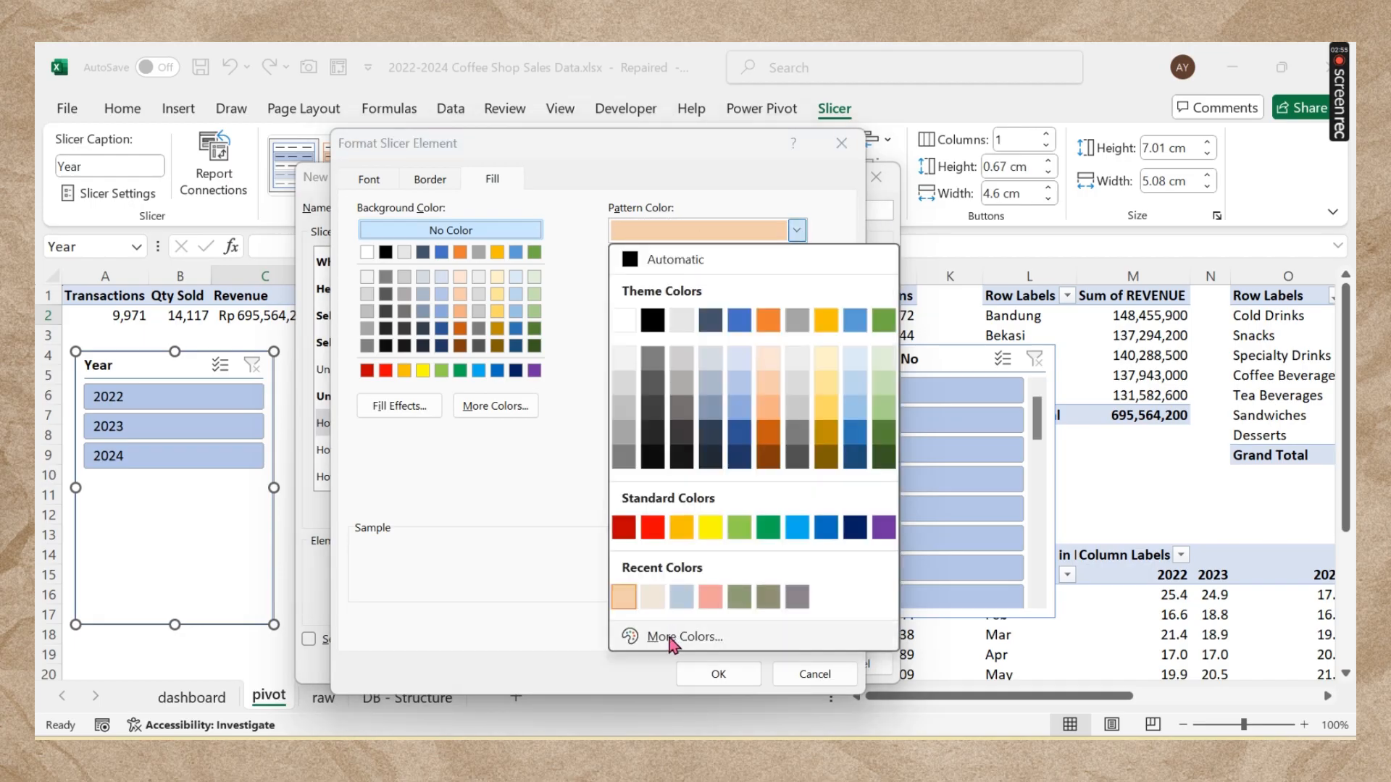
left_click(656, 633)
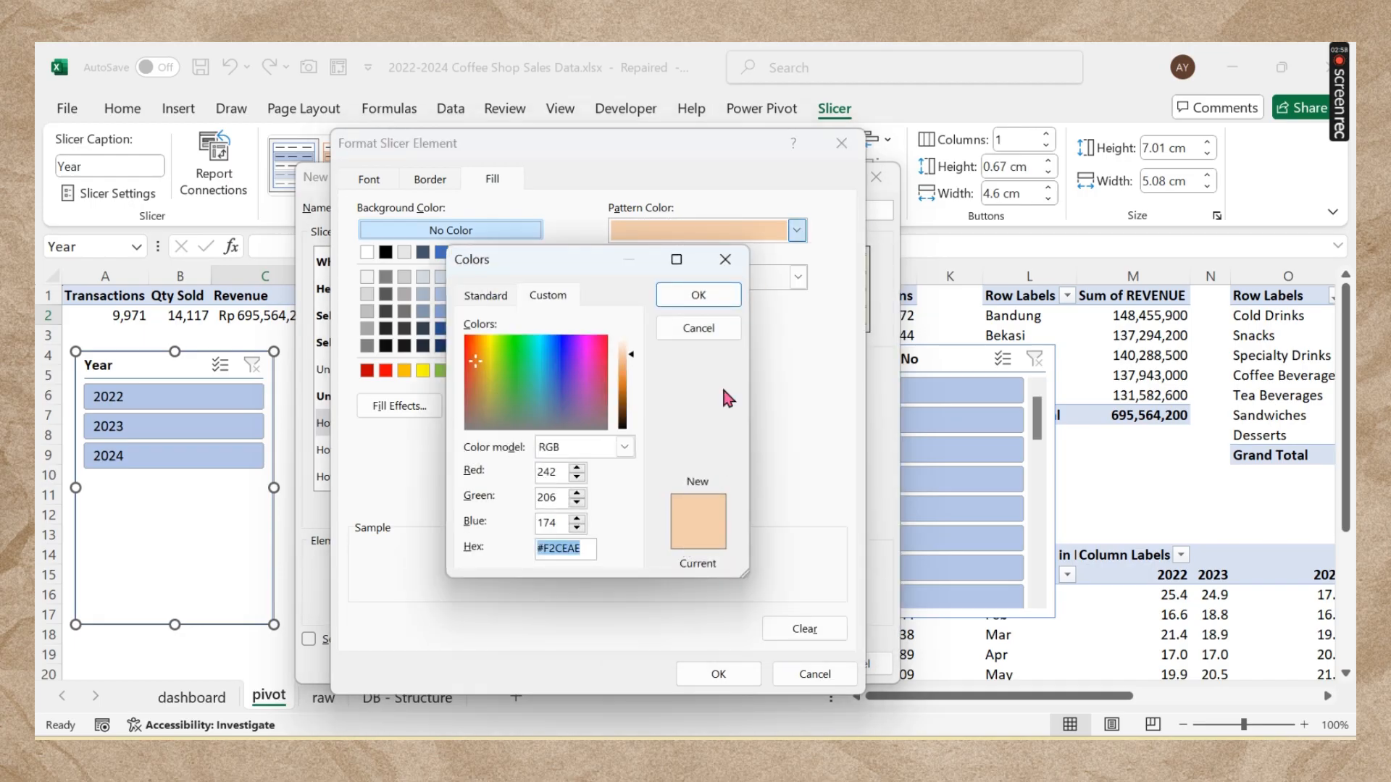
left_click(707, 297)
Step: Set the Hovered Selected Item with Data background to the custom peach #F2CEAE and save the new slicer style
left_click(492, 410)
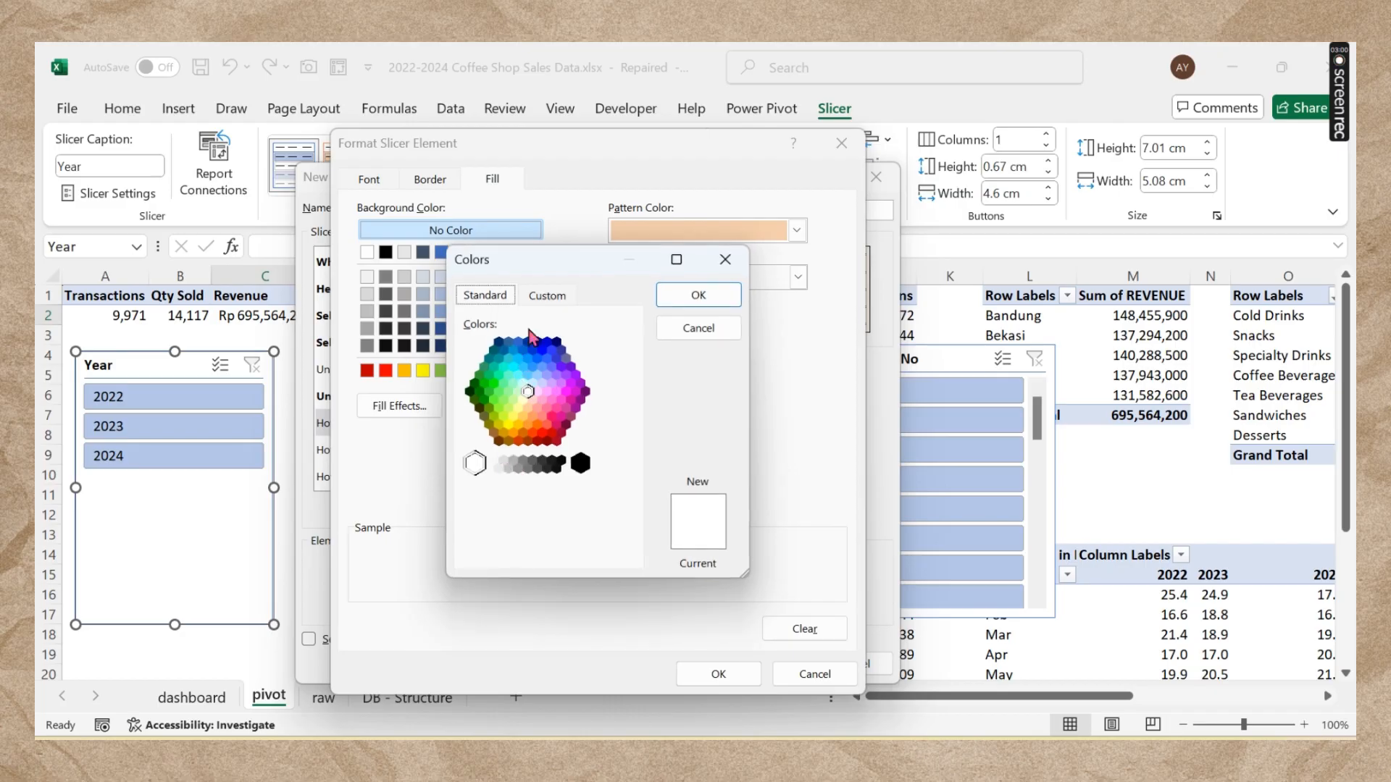
left_click(547, 295)
double_click(565, 548)
type("#F2CEAE")
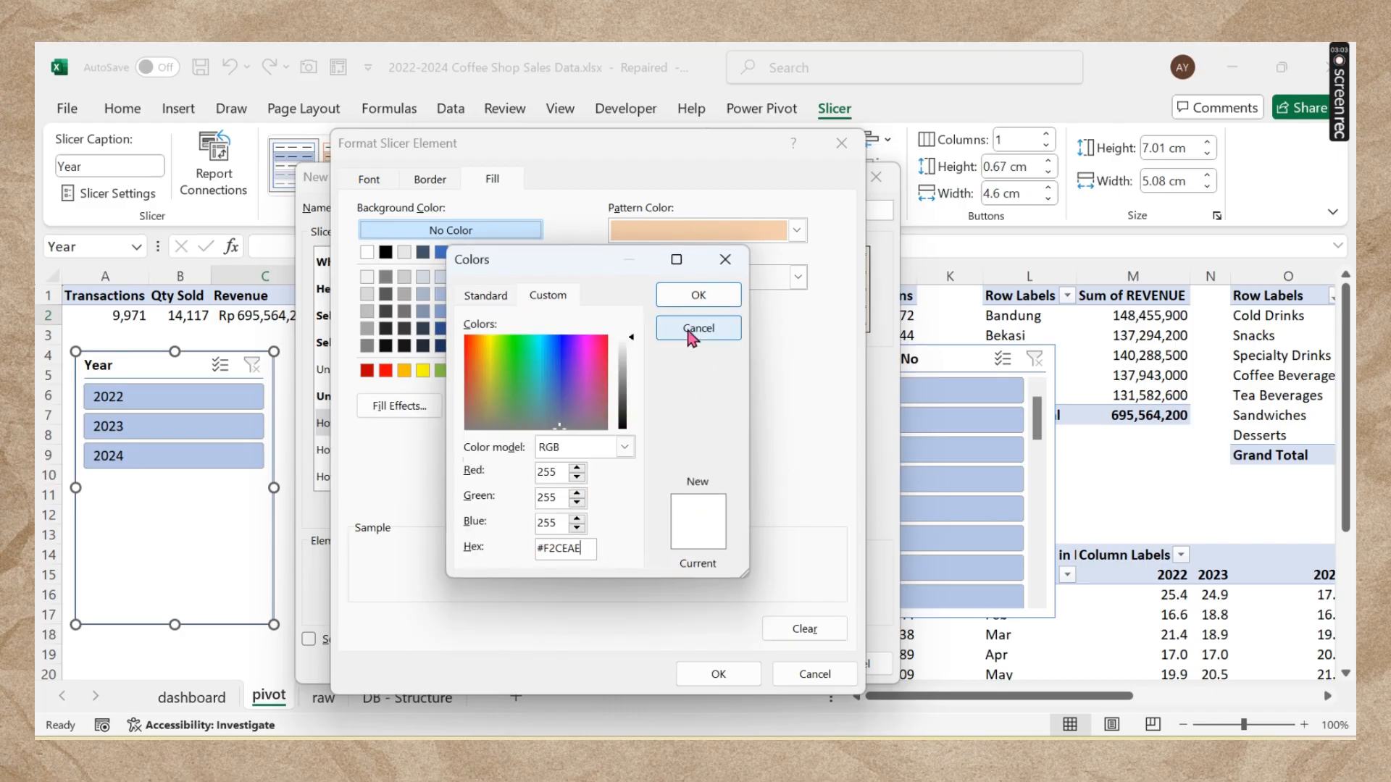
left_click(698, 295)
left_click(757, 679)
left_click(767, 662)
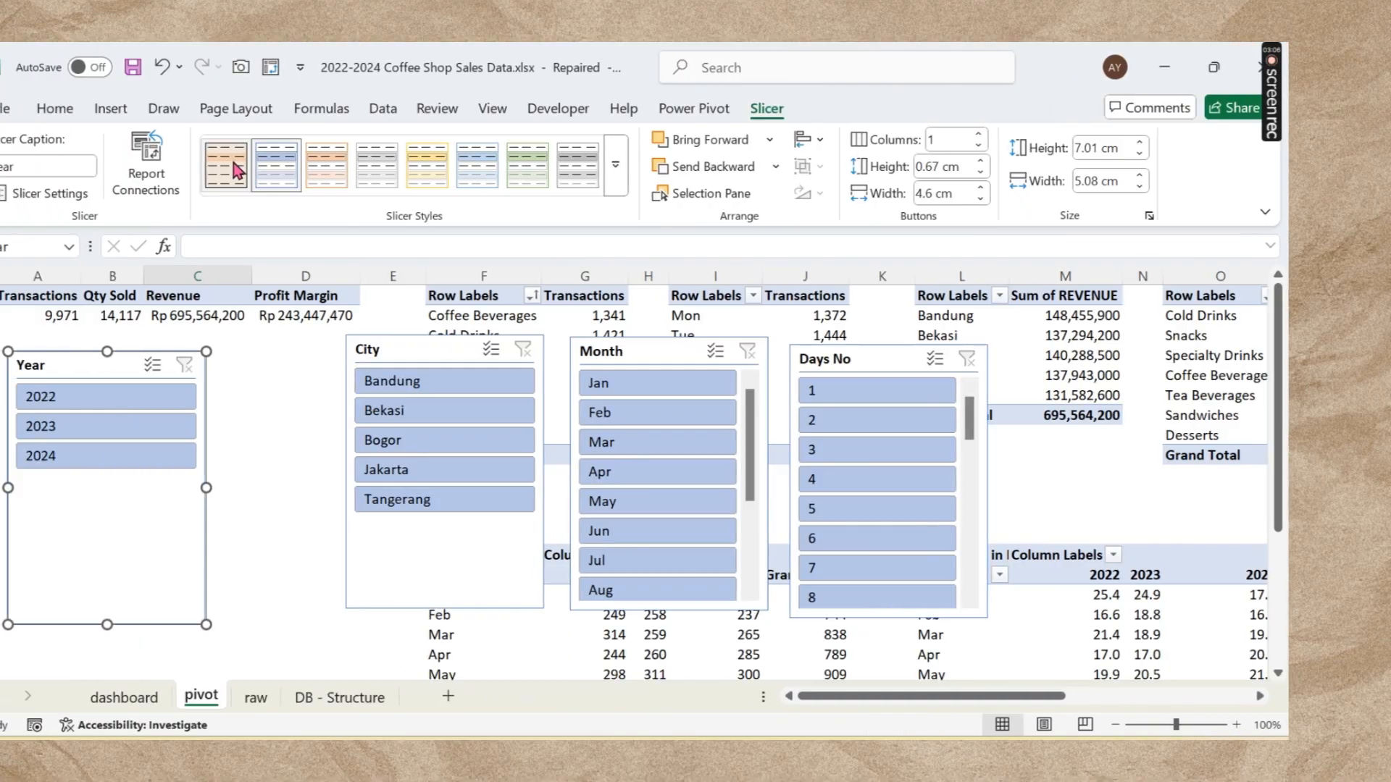
Step: Apply the new custom slicer style to the Year slicer and test it by filtering on 2022 and clearing the filter
left_click(233, 171)
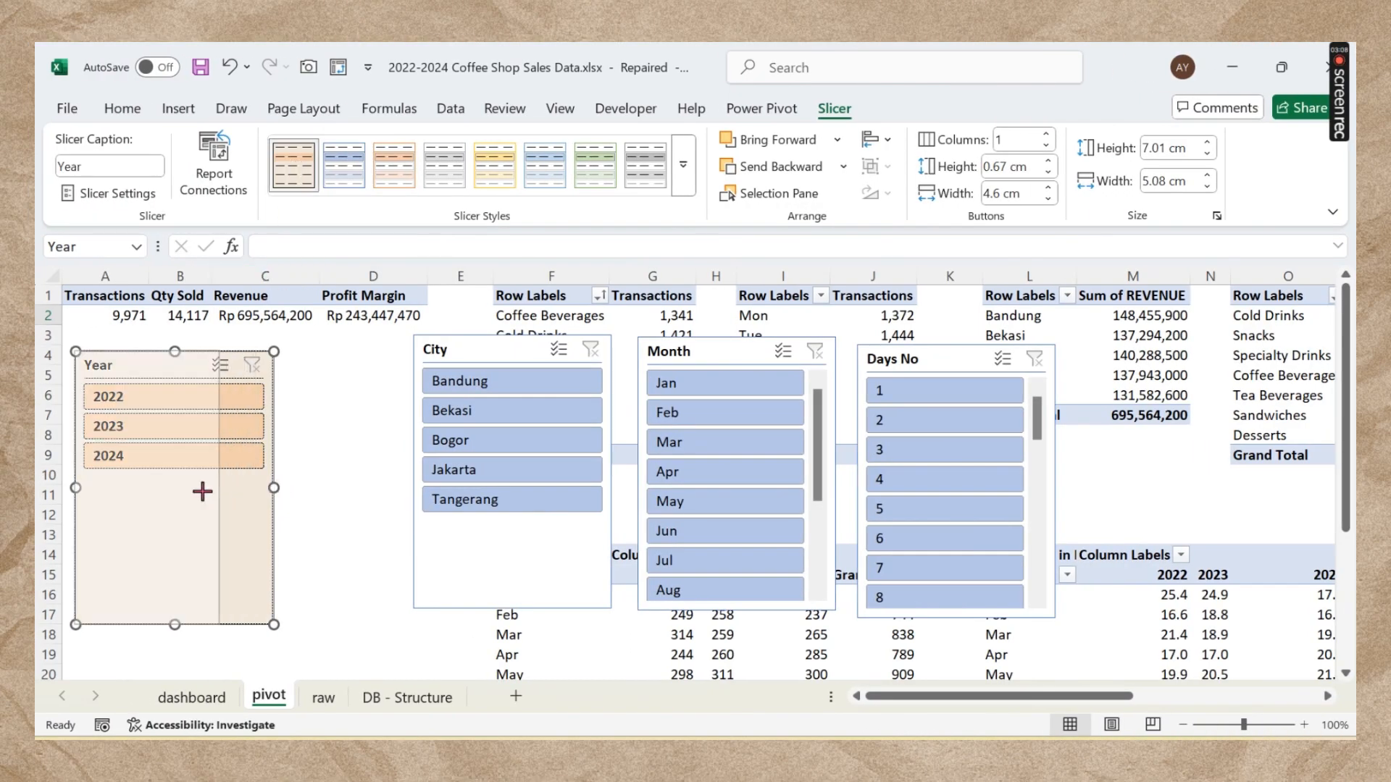
left_click(143, 410)
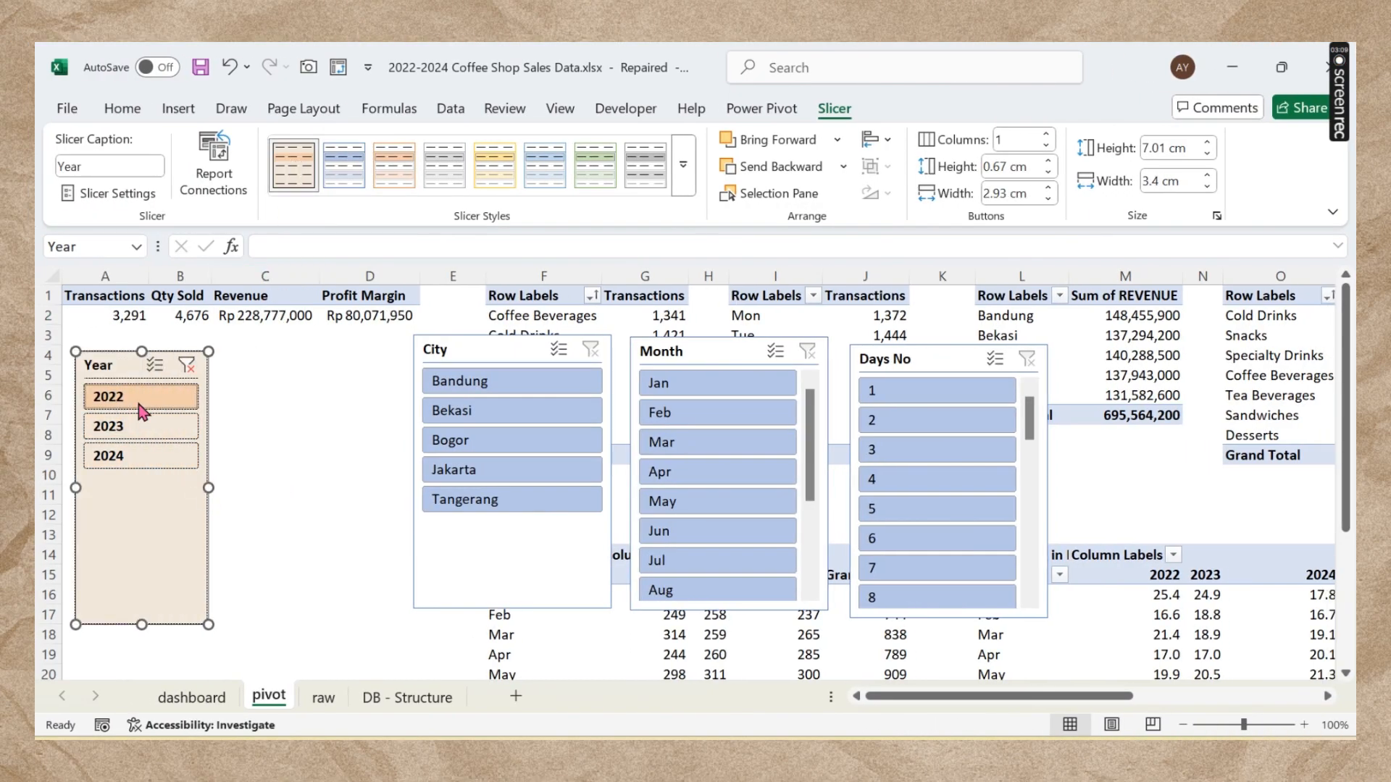
left_click(187, 366)
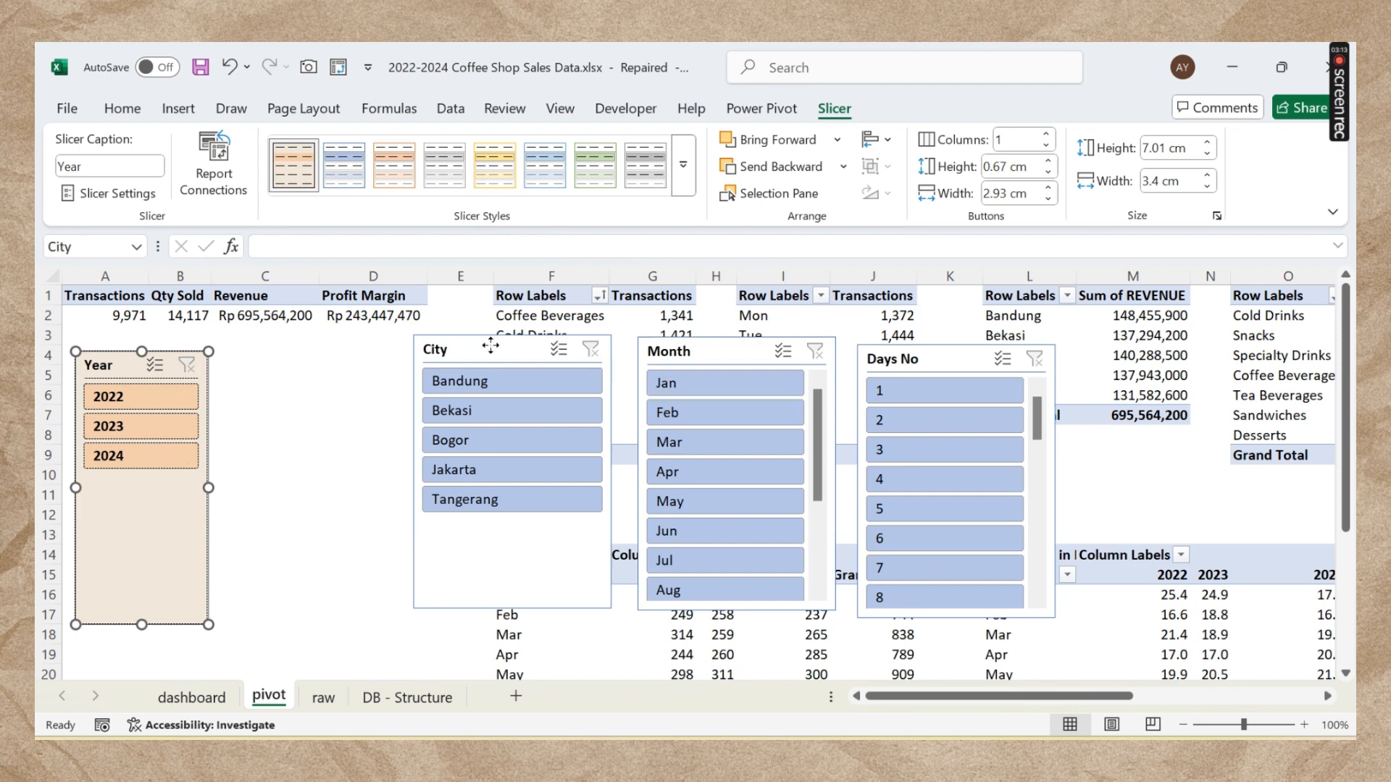
Step: Move the City slicer next to the Year slicer and apply the custom peach slicer style to the City, Month and Days No slicers
left_click_drag(499, 349, 363, 359)
left_click(702, 359)
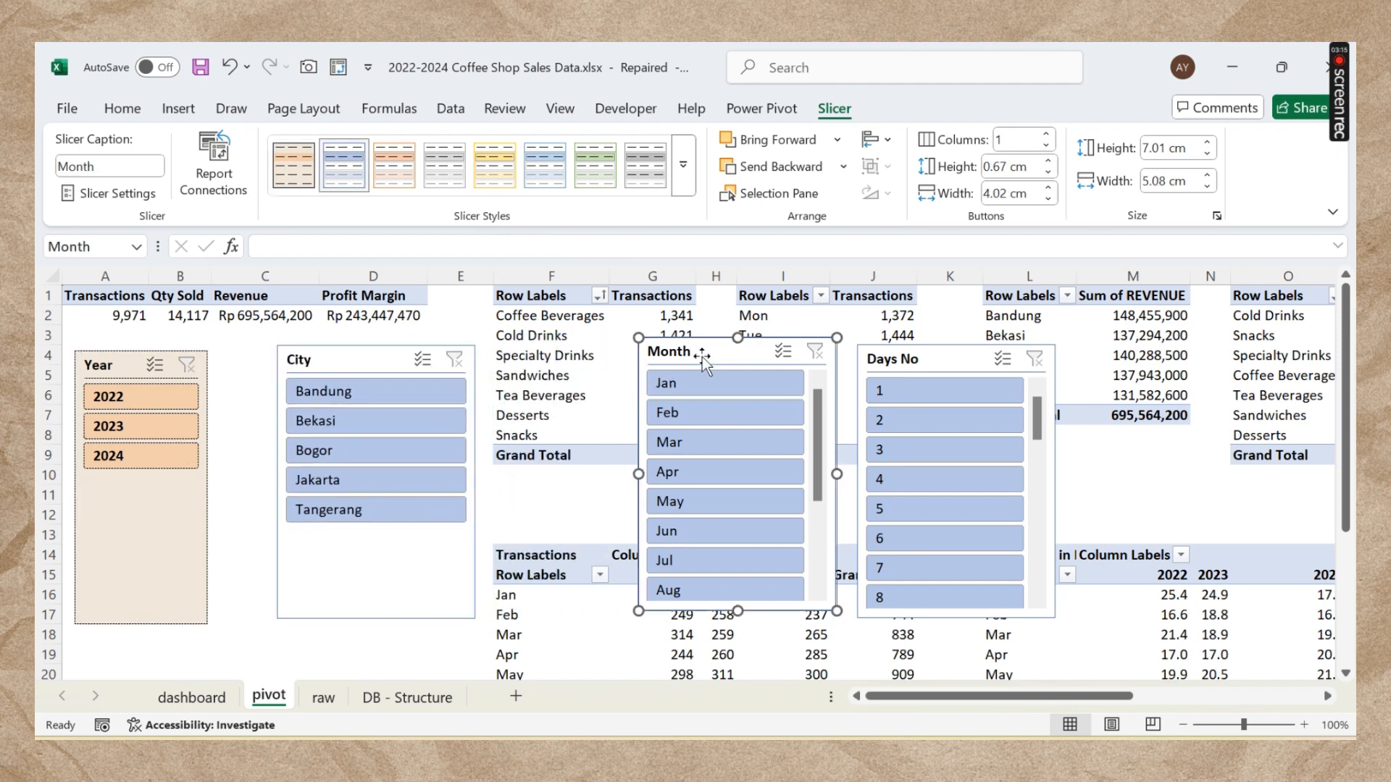
left_click(873, 359, "ctrl")
left_click(377, 360, "ctrl")
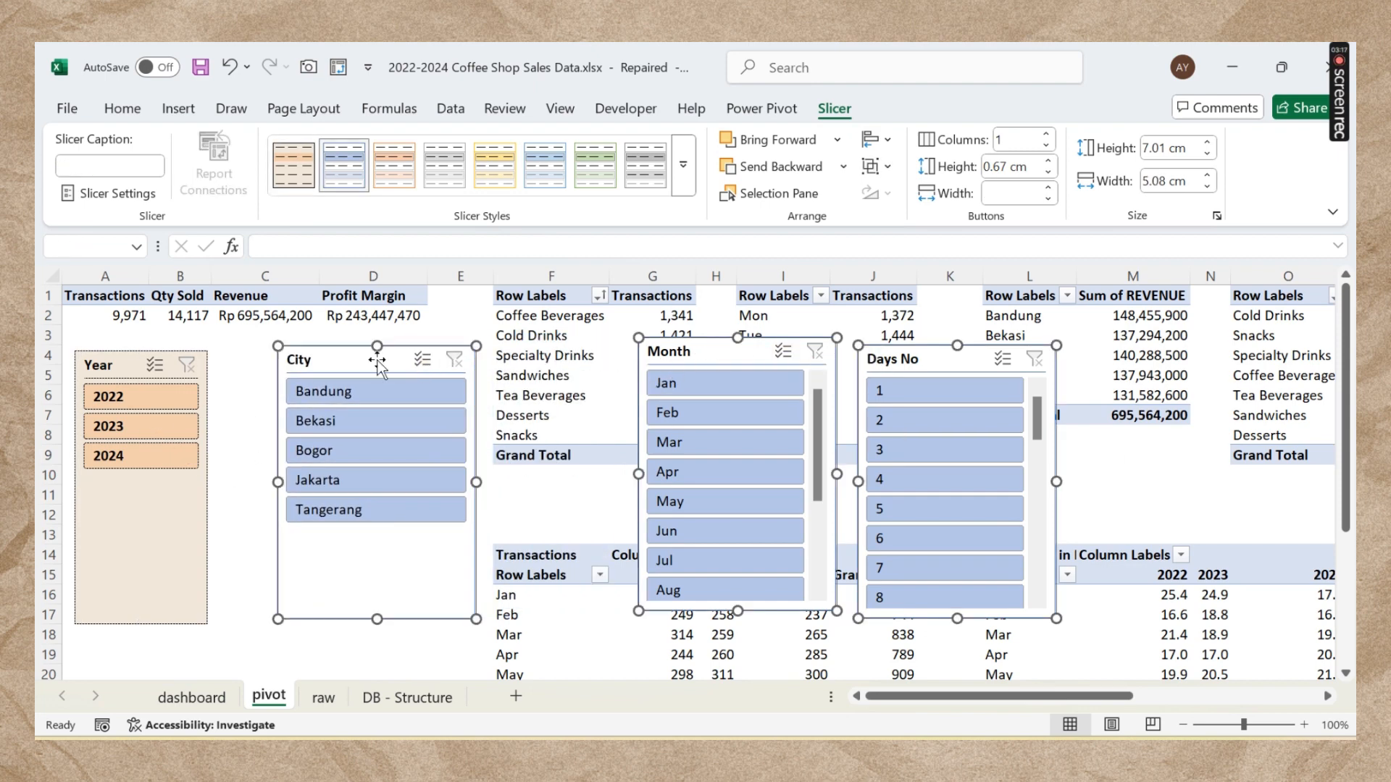
left_click(292, 168)
left_click(224, 508)
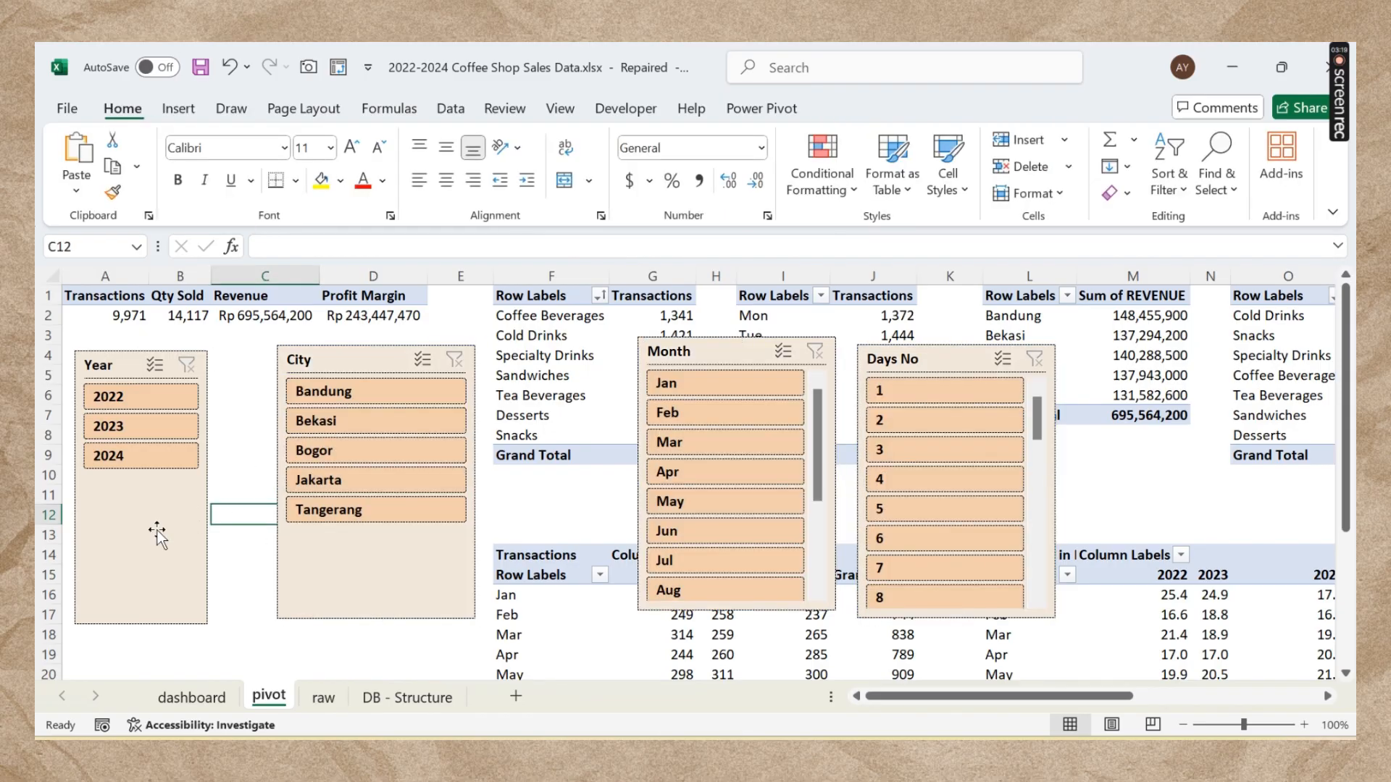
Step: Connect the Year slicer to PivotTable2 through PivotTable8 in its report connections
left_click(155, 534)
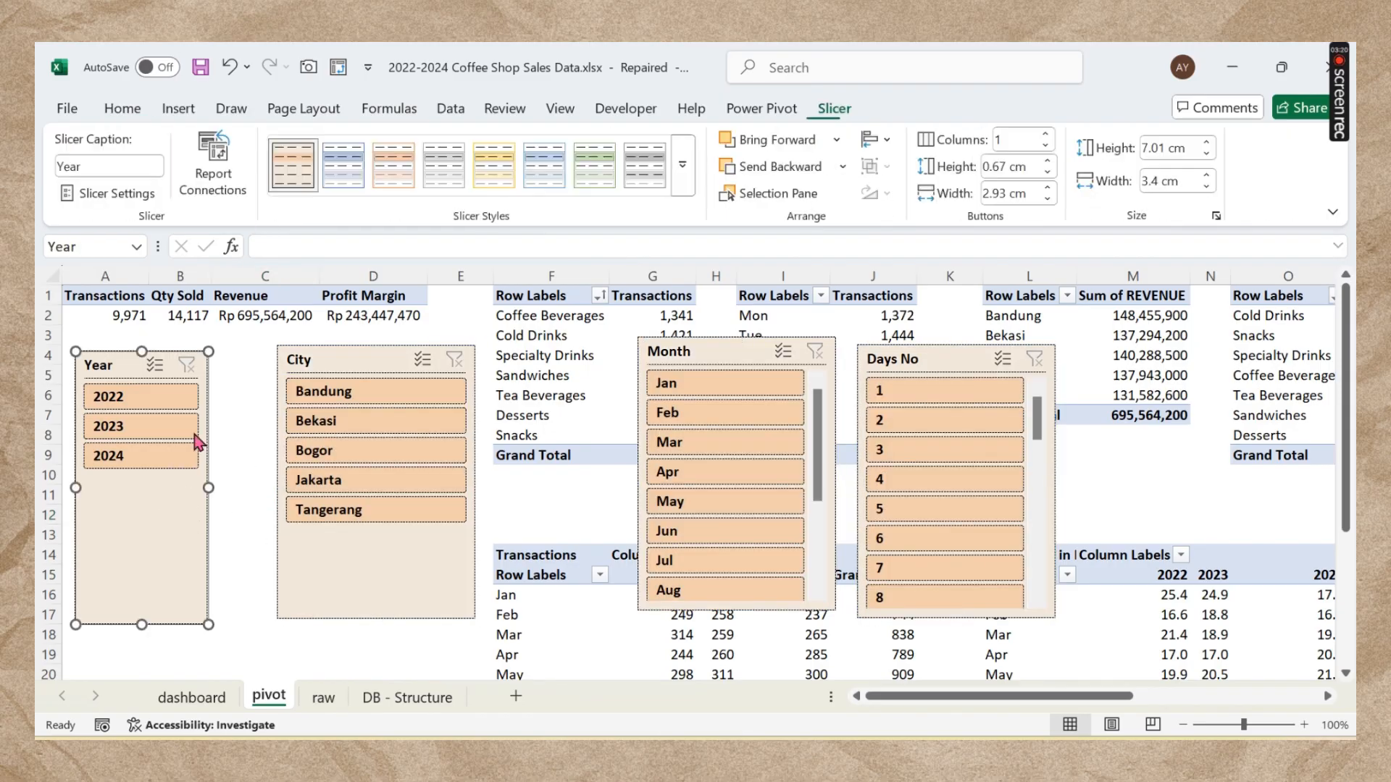
left_click(219, 155)
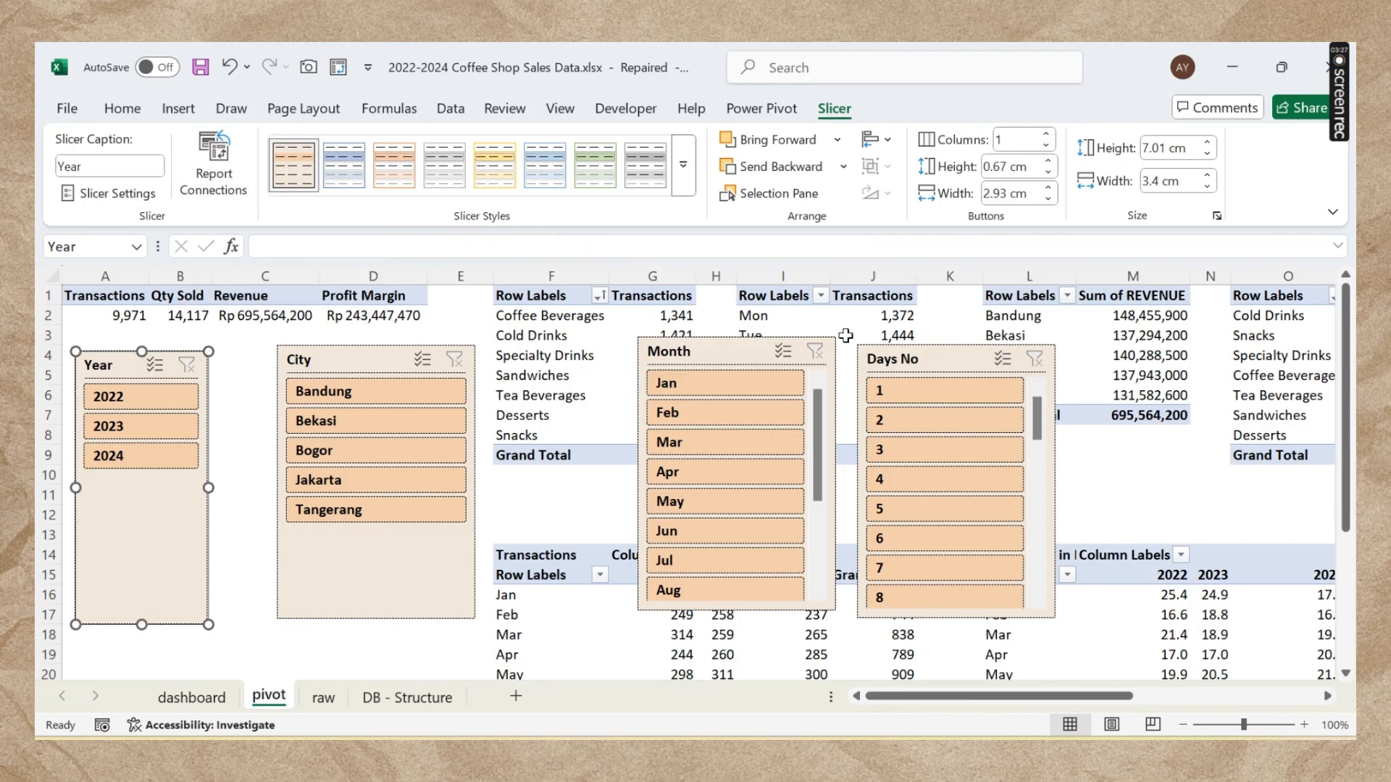
left_click(210, 163)
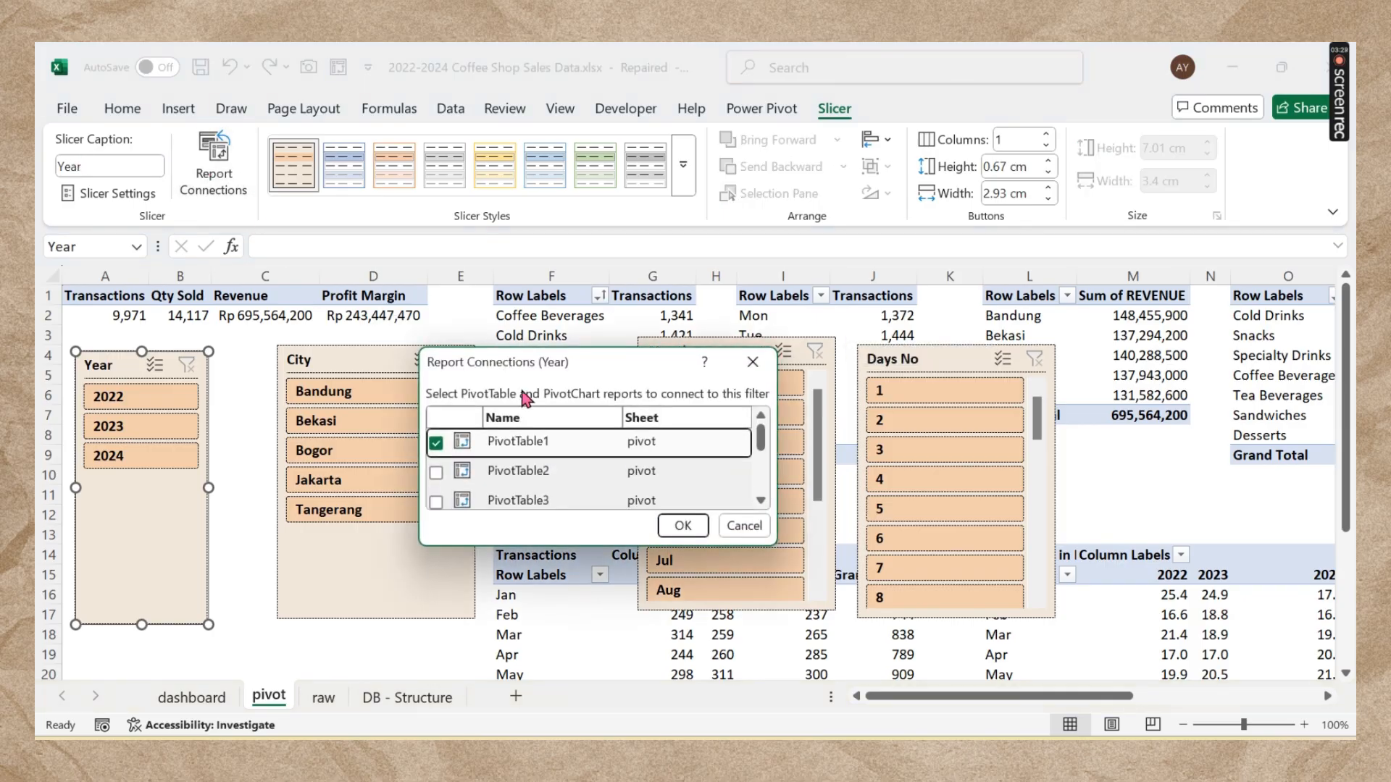
left_click_drag(646, 353, 655, 129)
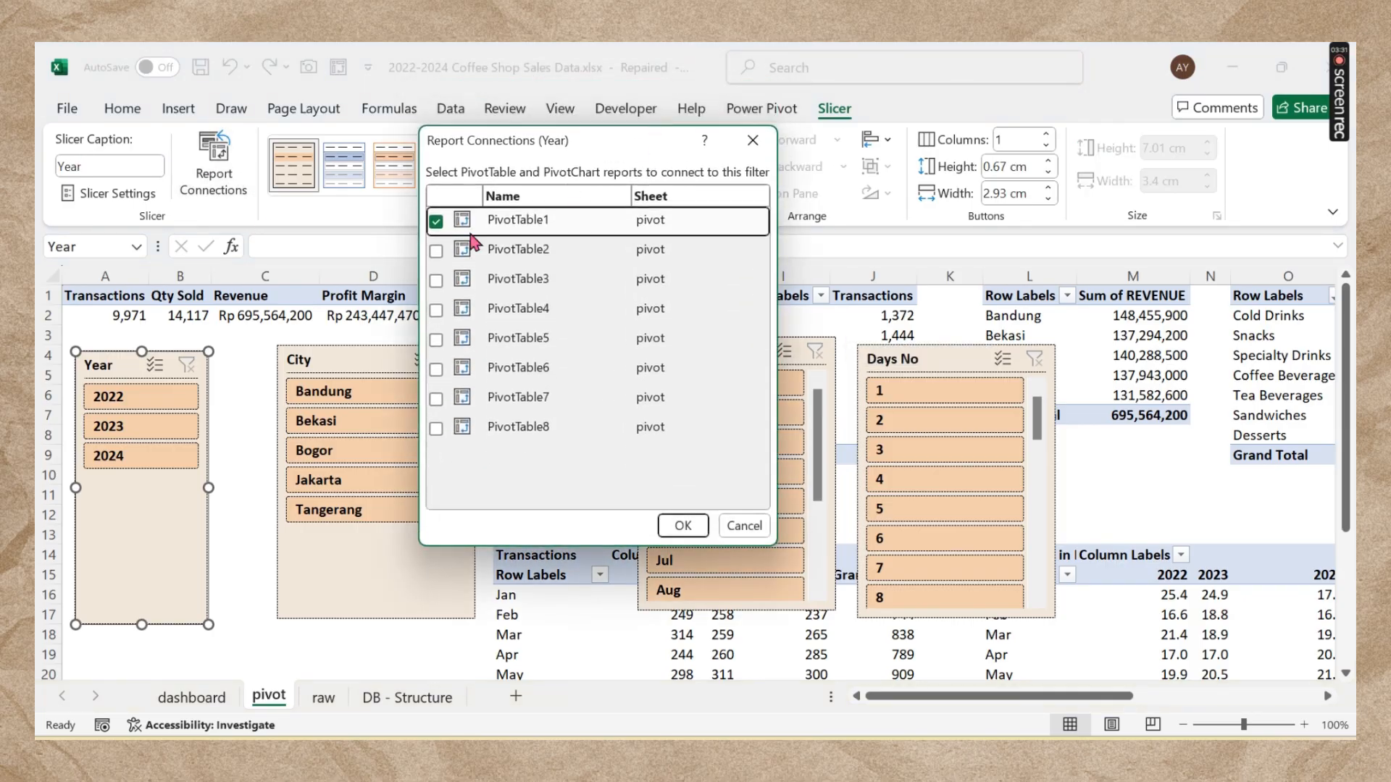
left_click(435, 251)
left_click(435, 280)
left_click(435, 311)
left_click(435, 339)
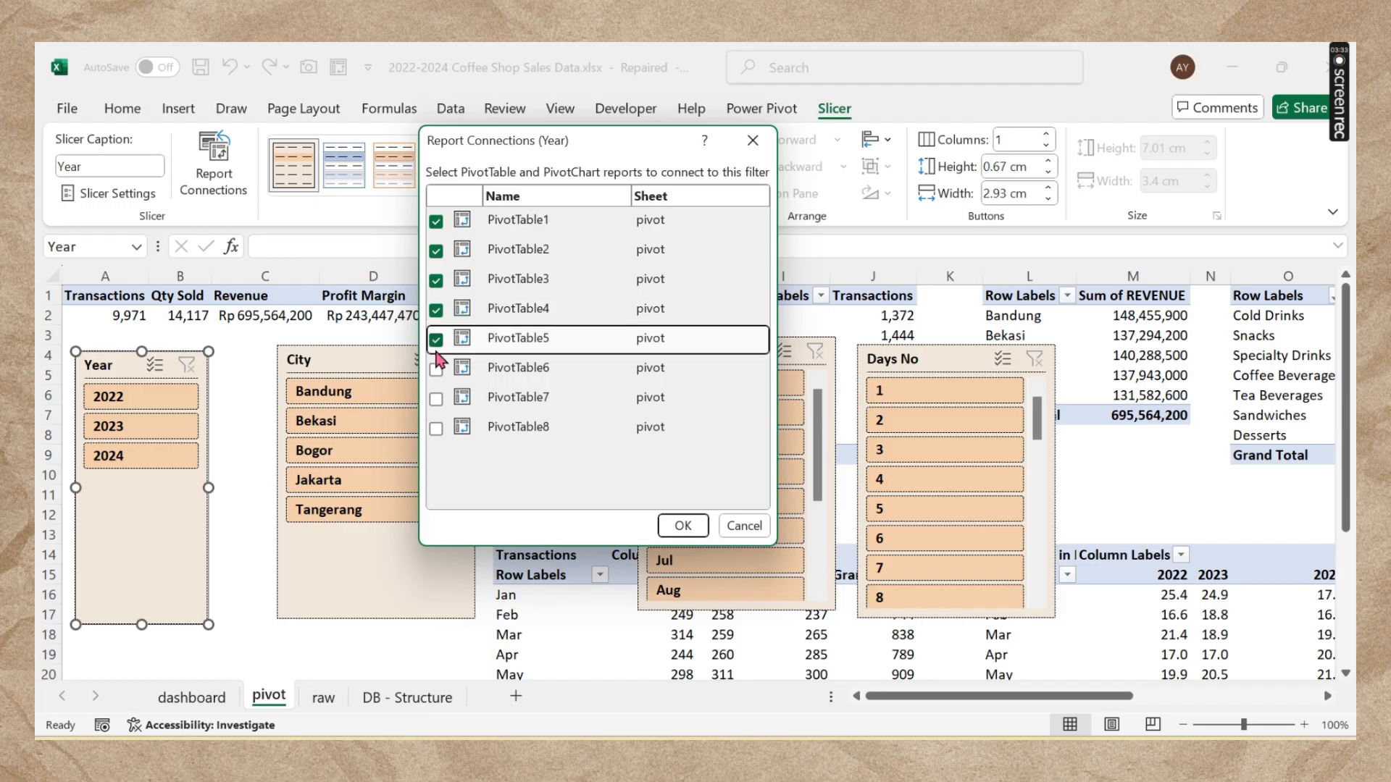
left_click(436, 369)
left_click(435, 398)
left_click(435, 428)
left_click(681, 525)
Step: Connect the City slicer to PivotTable2 through PivotTable8 in its report connections
left_click(366, 562)
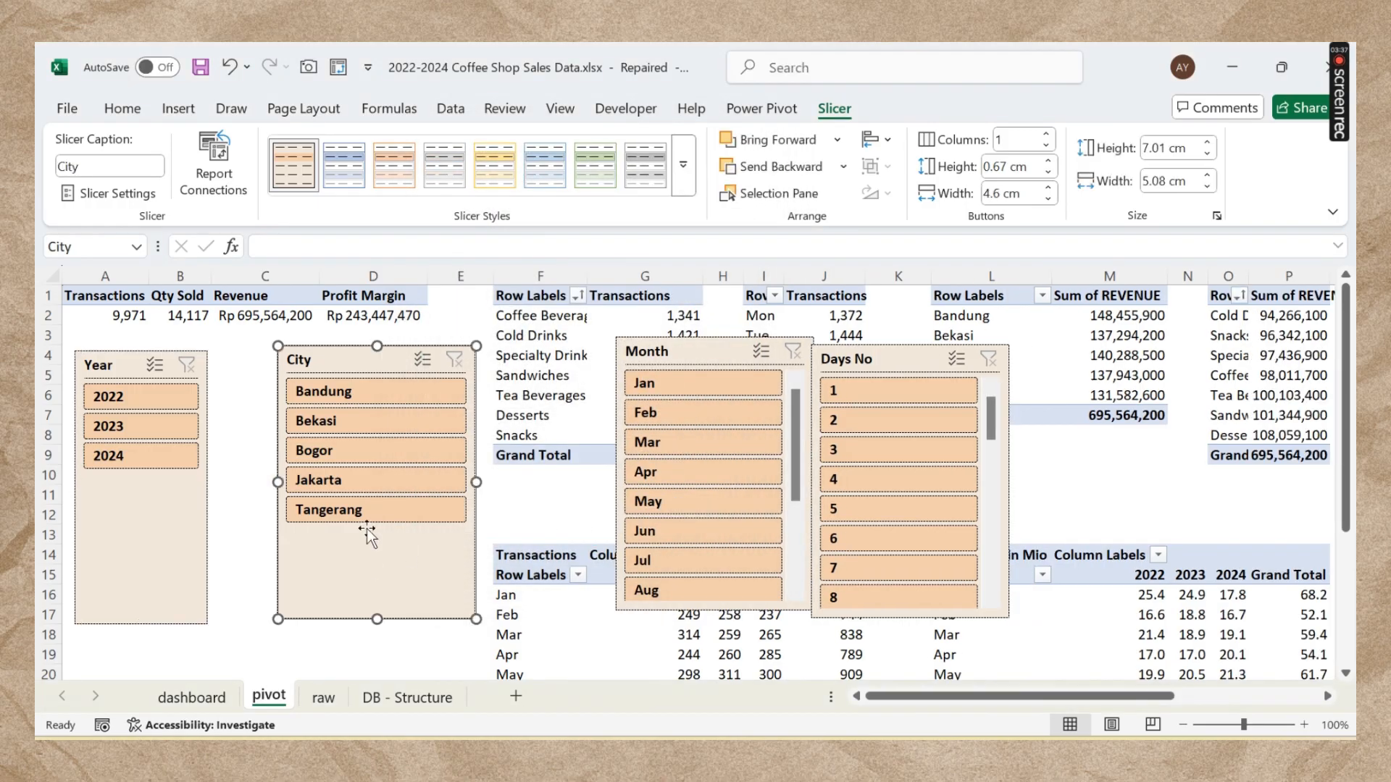
left_click(233, 190)
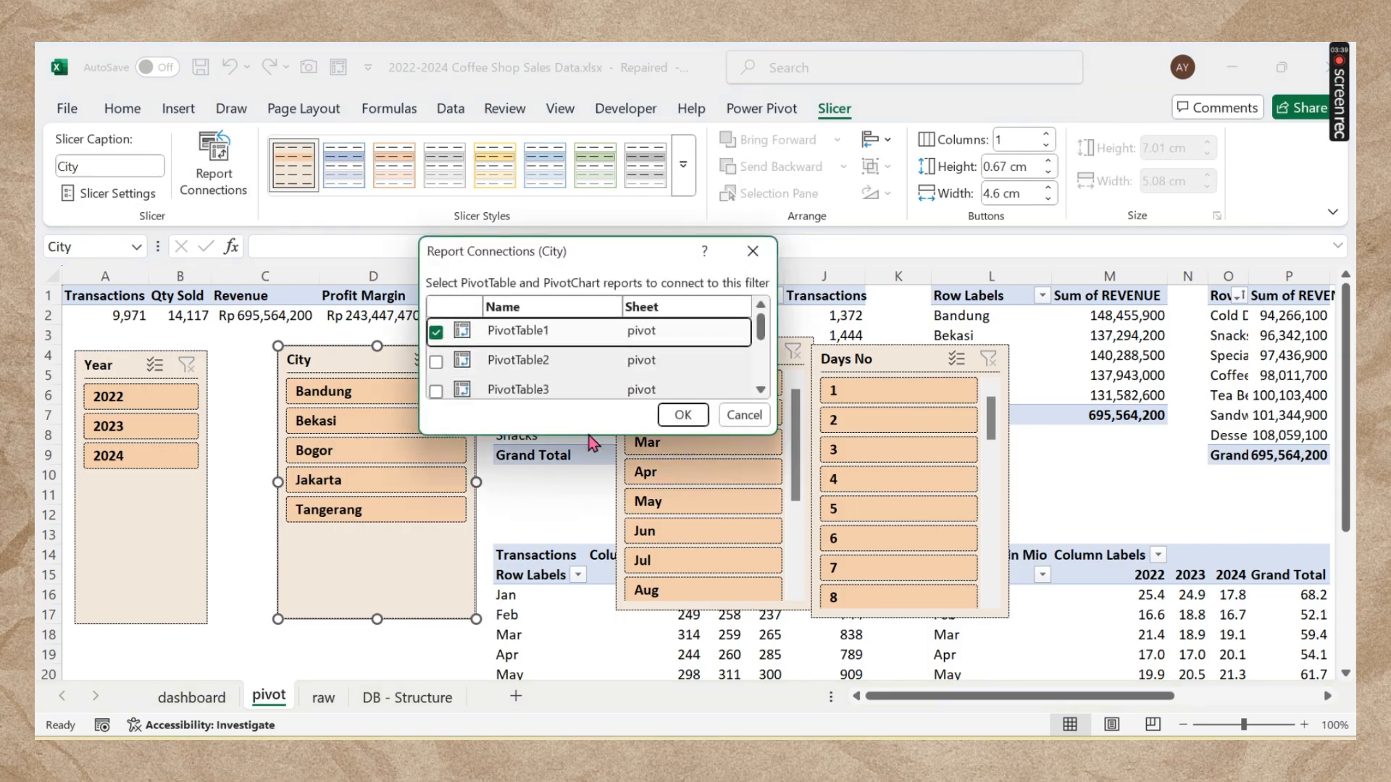
left_click_drag(621, 440, 622, 622)
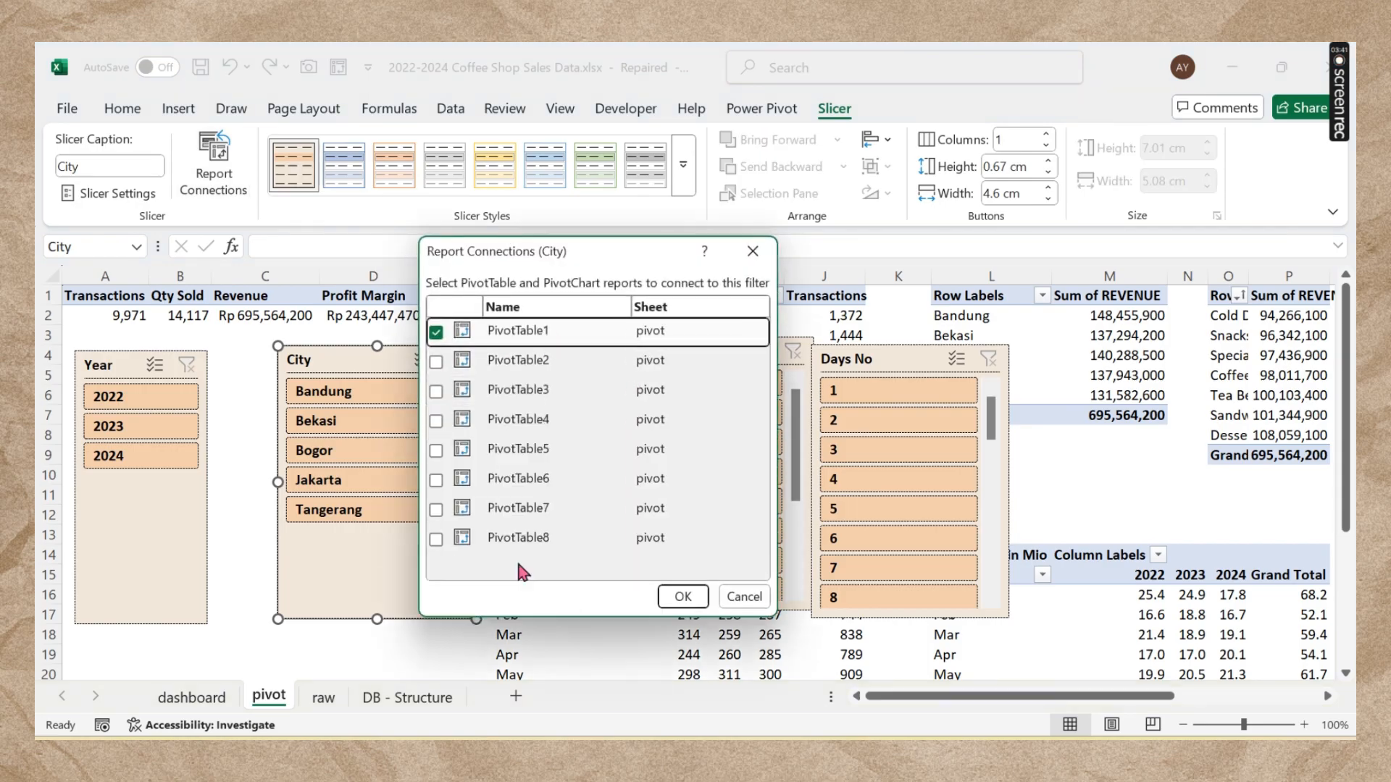
left_click(436, 539)
left_click(436, 509)
left_click(436, 480)
left_click(435, 451)
left_click(436, 421)
left_click(435, 391)
left_click(435, 362)
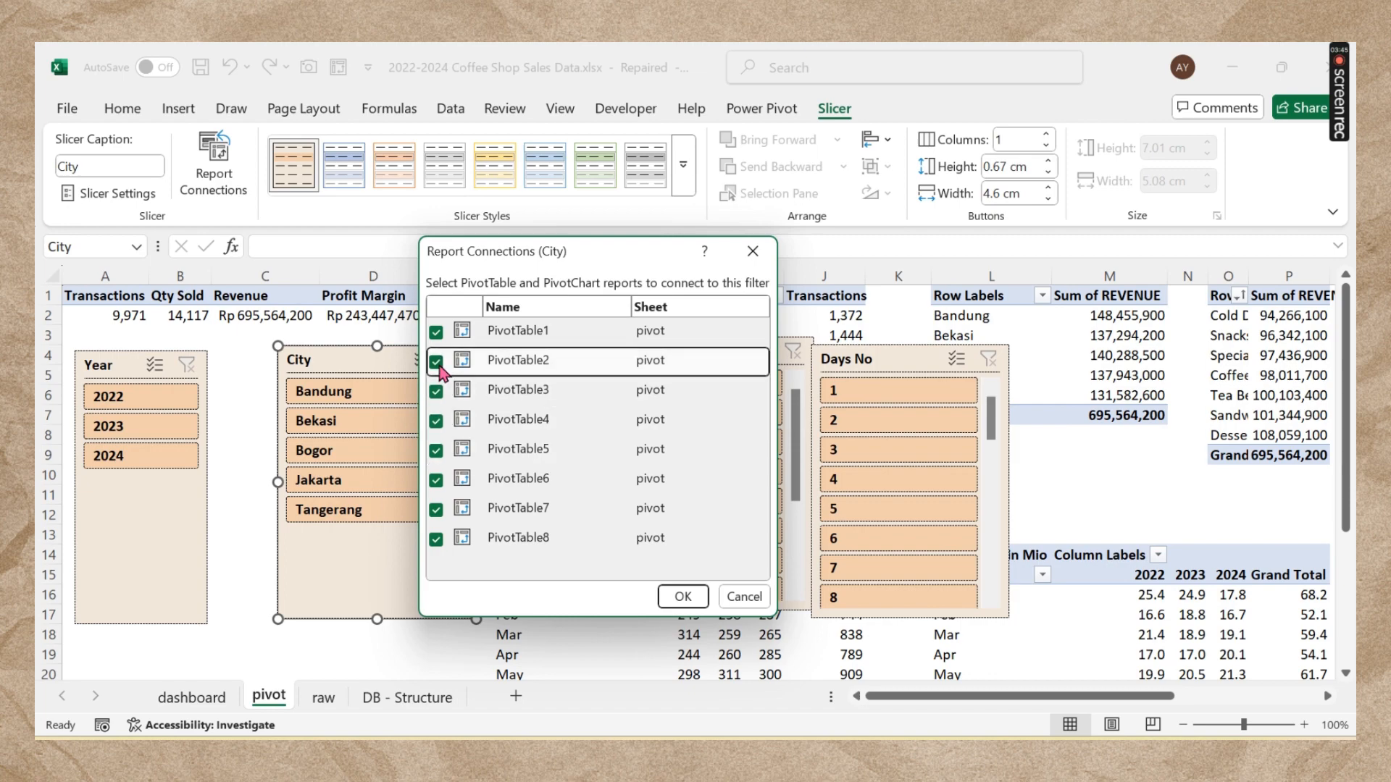
left_click(683, 596)
Step: Connect the Month slicer to PivotTable2 through PivotTable8 in its report connections
left_click(714, 353)
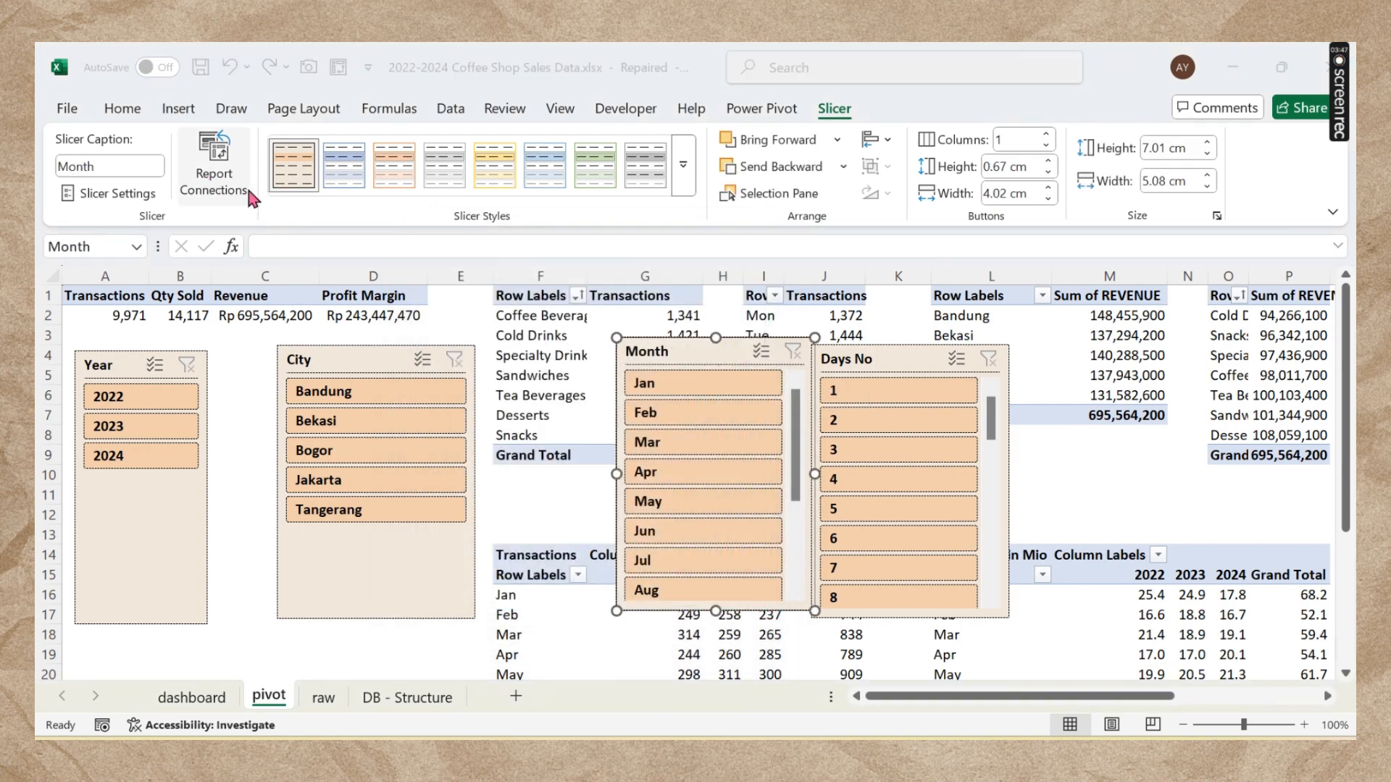
left_click(214, 174)
left_click_drag(596, 523, 576, 693)
left_click(435, 630)
left_click(436, 599)
left_click(436, 570)
left_click(435, 541)
left_click(435, 511)
left_click(435, 481)
left_click(435, 451)
left_click_drag(639, 333, 639, 196)
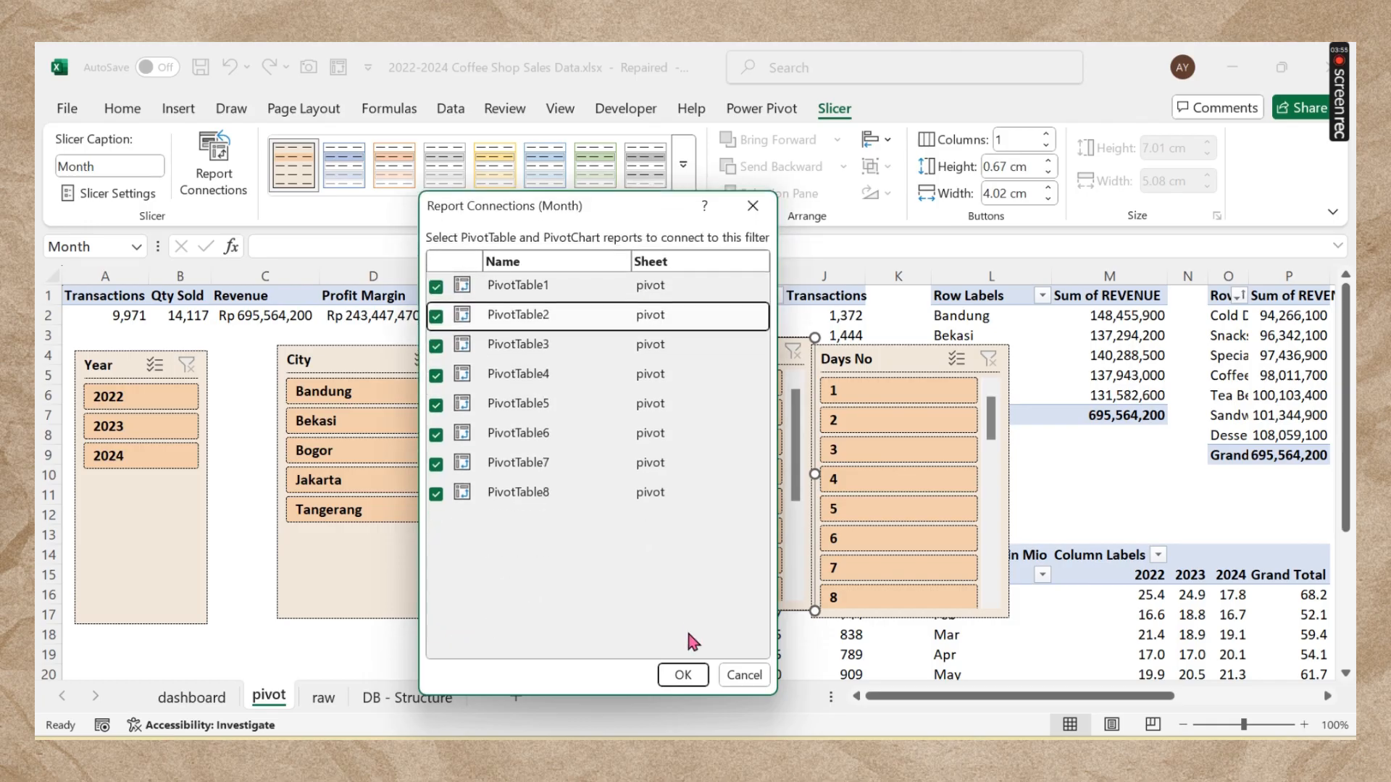
left_click(682, 675)
Step: Connect the Days No slicer to PivotTable2 through PivotTable8 in its report connections
left_click(879, 360)
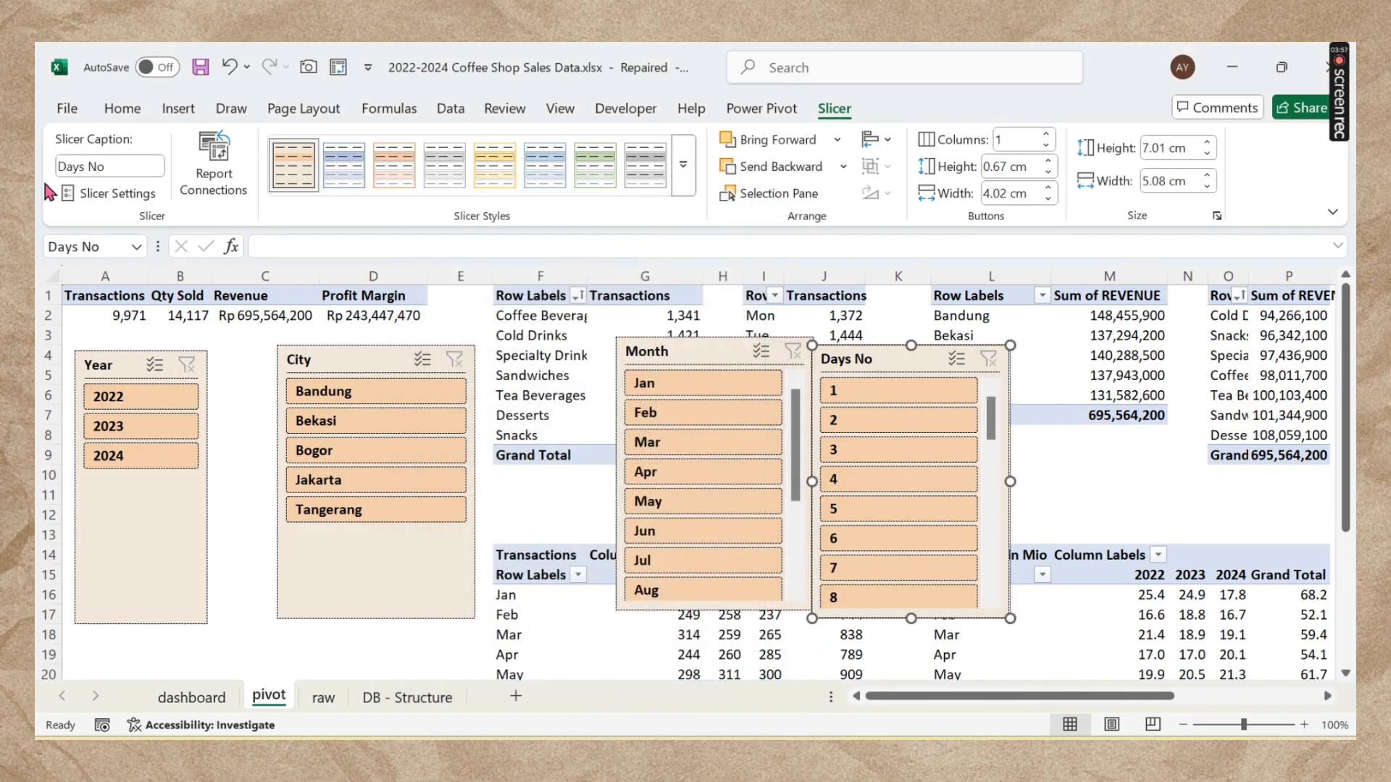
left_click(230, 174)
left_click_drag(619, 348, 661, 138)
left_click(436, 257)
left_click(435, 287)
left_click(436, 316)
left_click(435, 347)
left_click(435, 376)
left_click(435, 406)
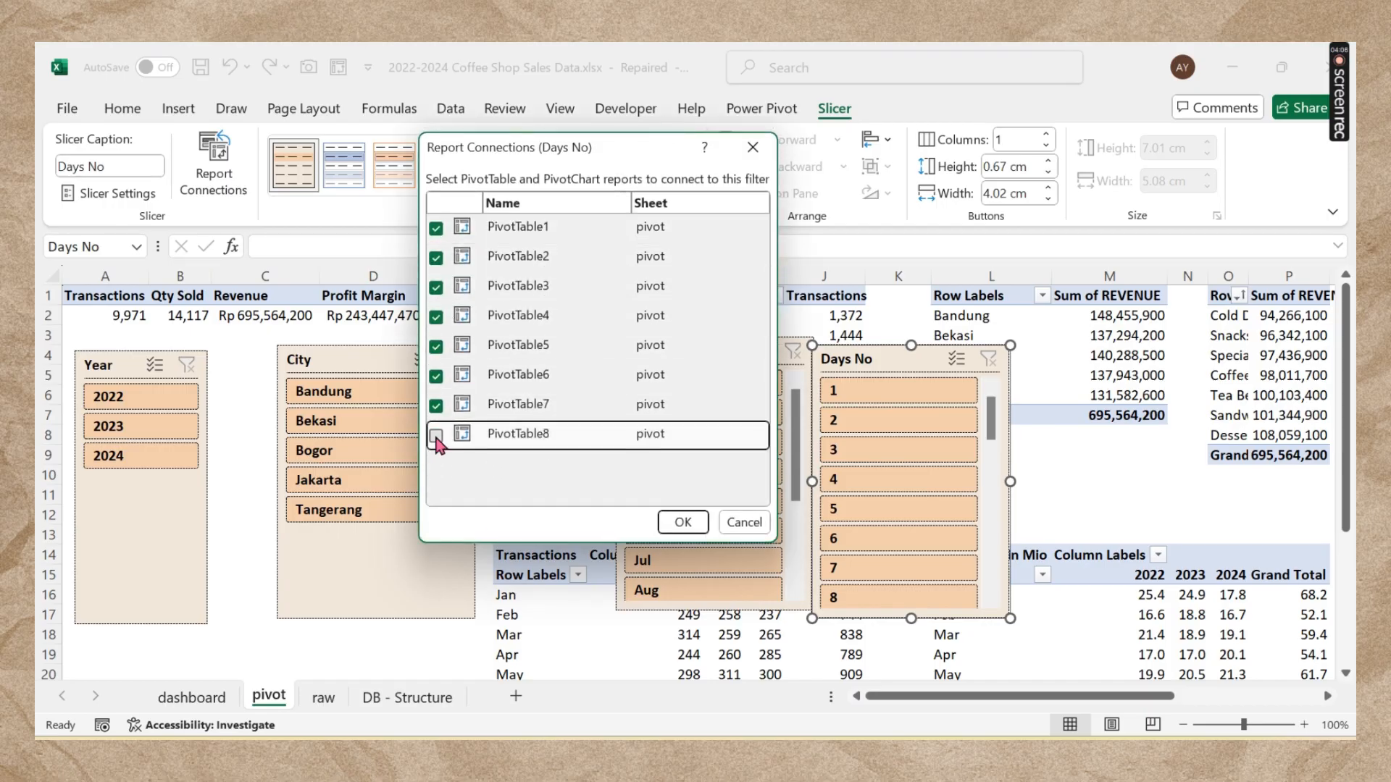
left_click(435, 436)
left_click(683, 522)
Step: Resize the Year slicer to a width of 3 cm and a height of 3.28 cm
left_click(185, 500)
left_click_drag(204, 488, 192, 488)
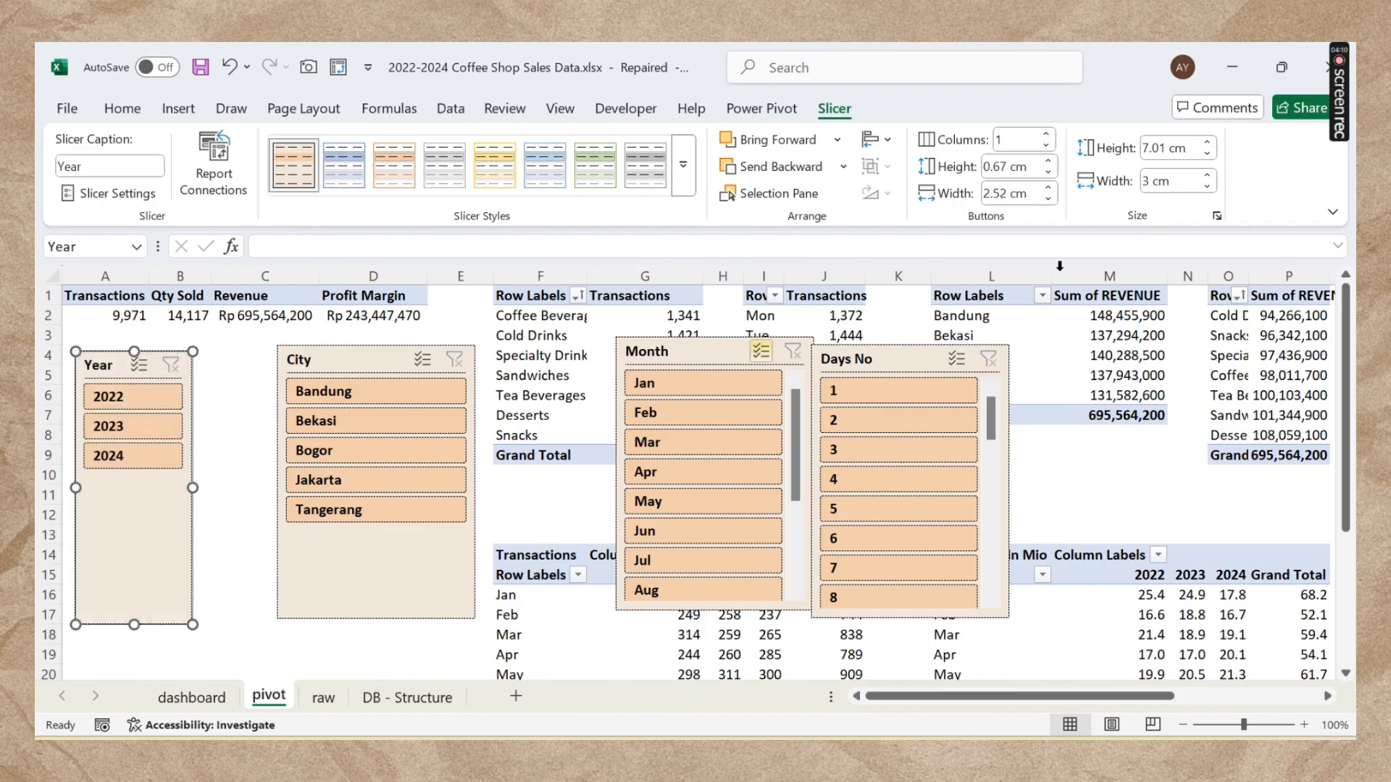
type("3.28")
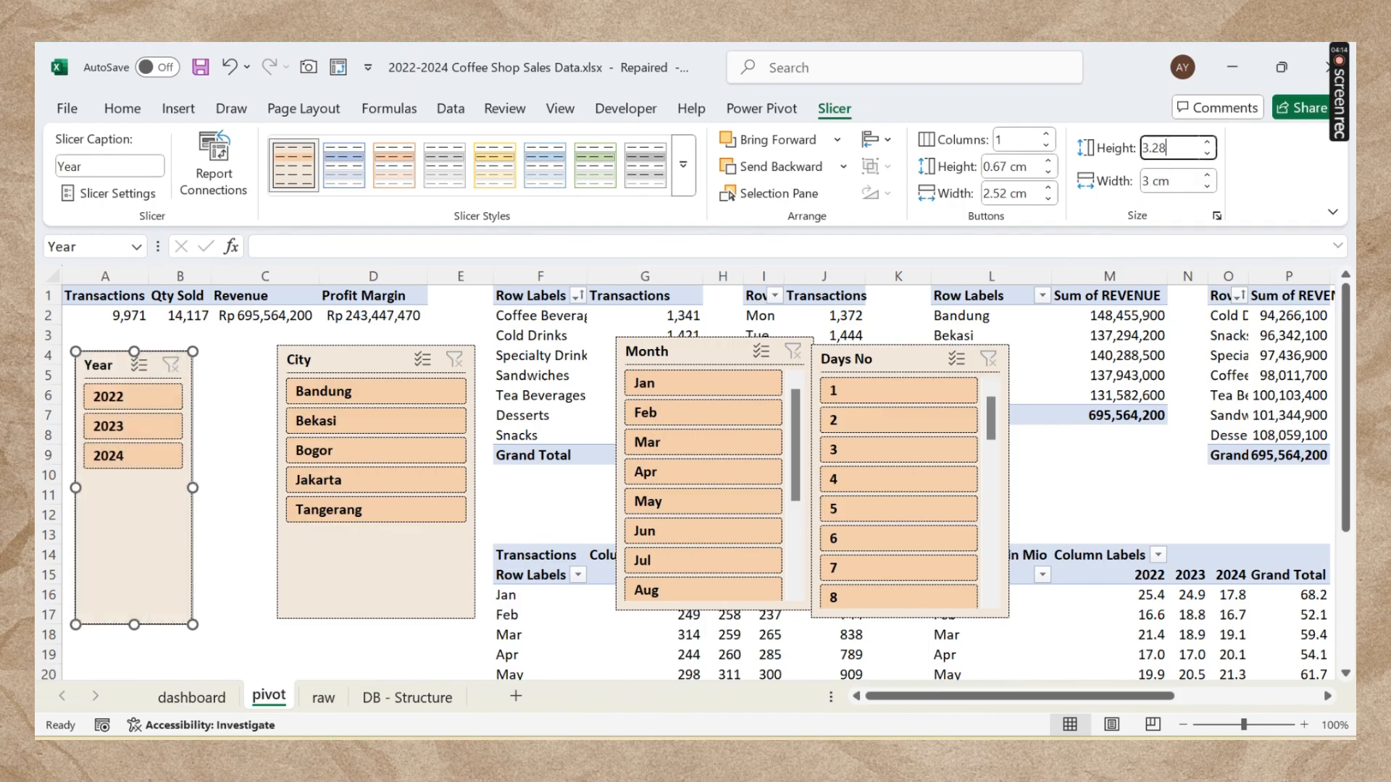
key("Tab")
Step: Cut the Year slicer to the dashboard sheet and place it in the sidebar just below the logo
key("ctrl+x")
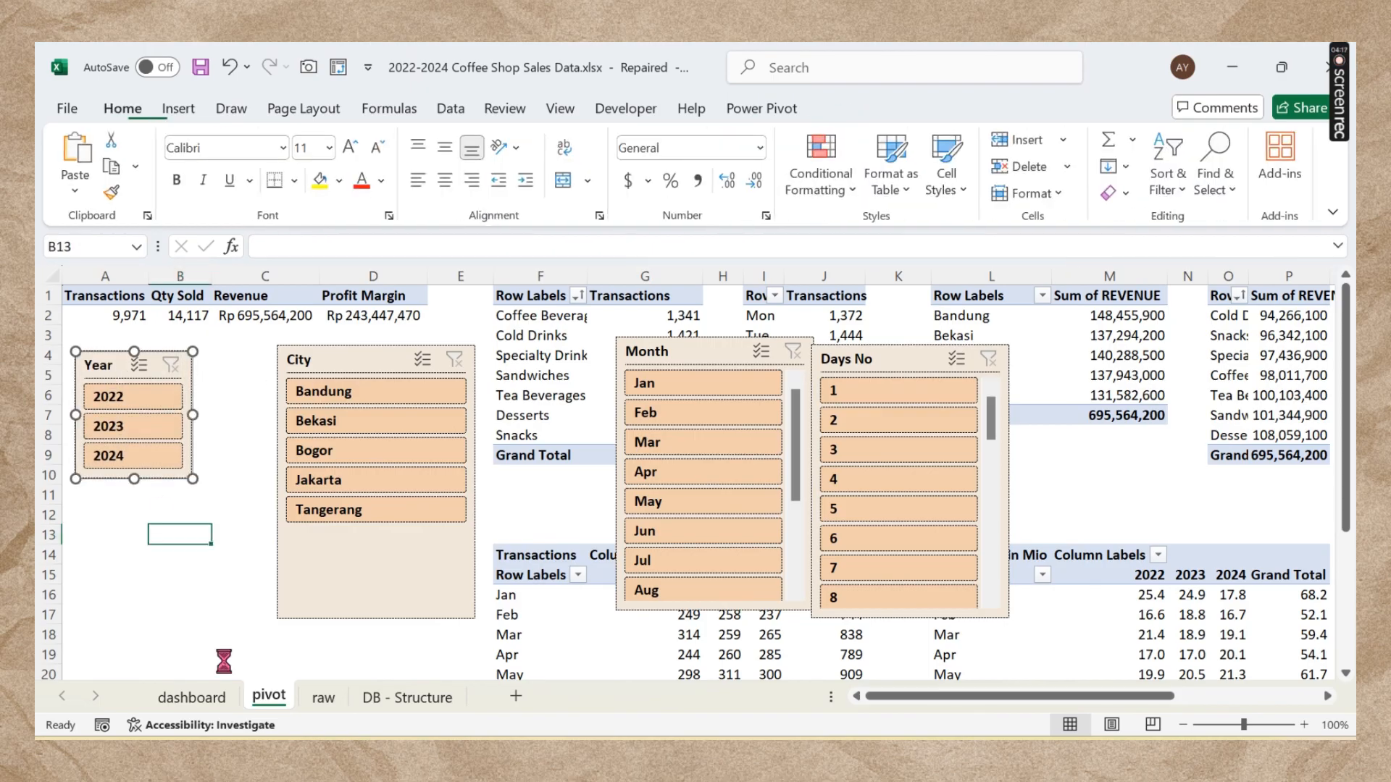
left_click(181, 697)
scroll(168, 432, "down", 4)
key("ctrl+v")
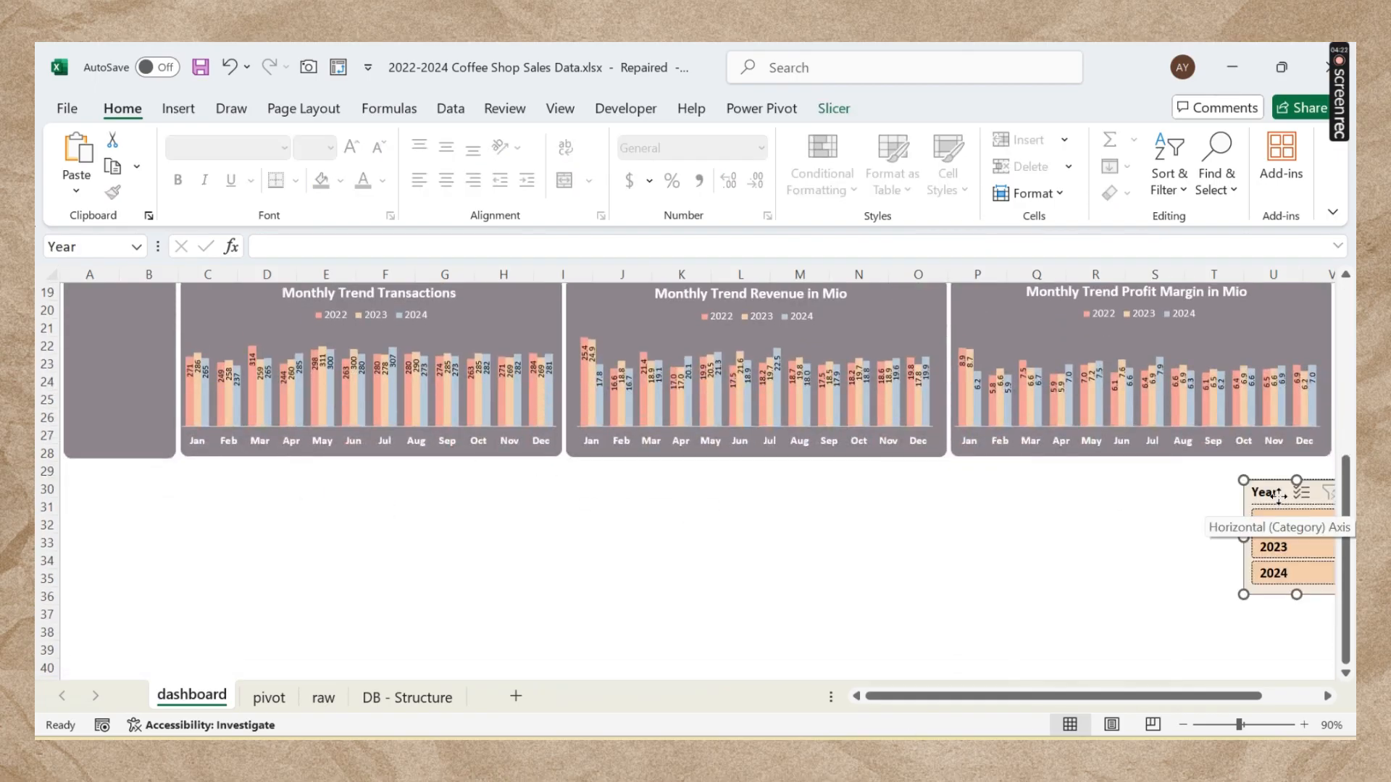
left_click_drag(1209, 487, 136, 313)
scroll(439, 508, "up", 5)
left_click_drag(139, 572, 103, 313)
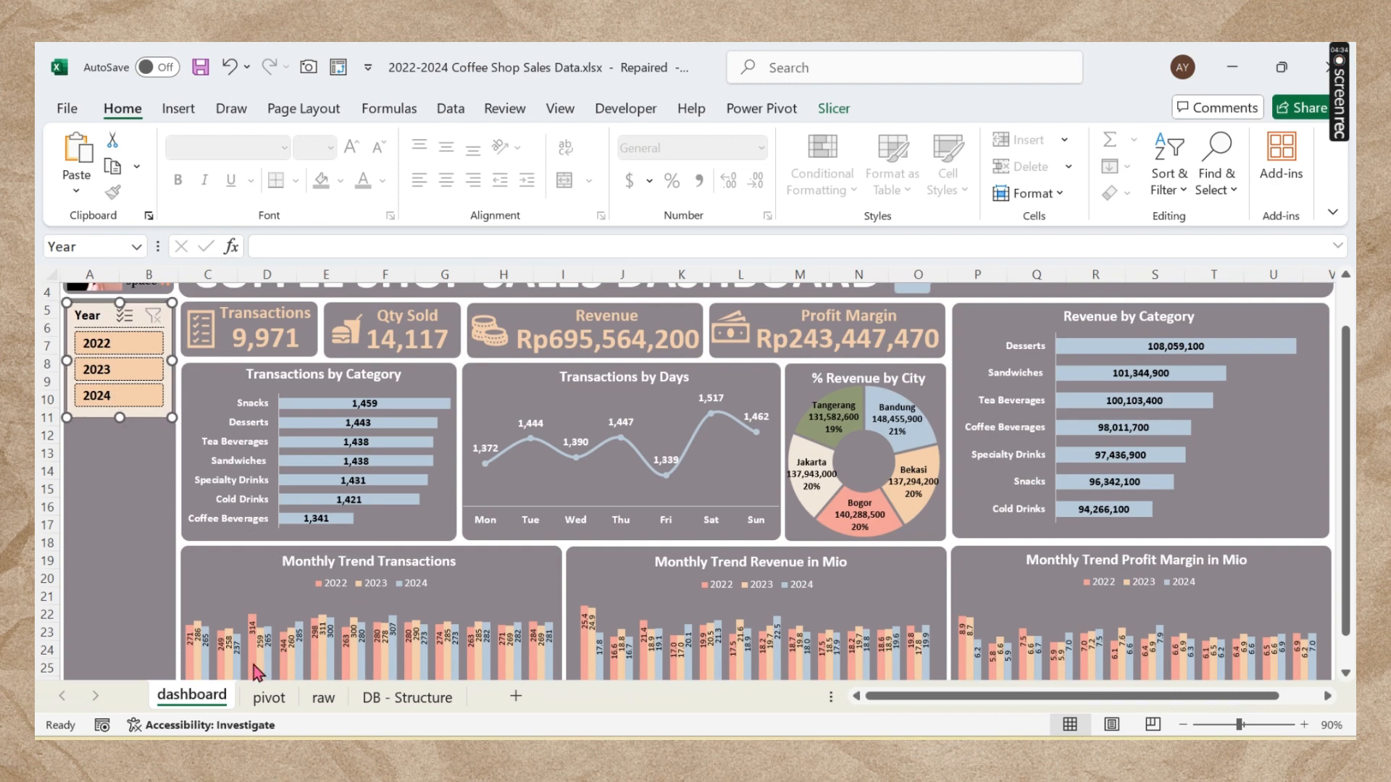
Step: Move the Month slicer on the pivot sheet beside the City slicer and set its height to 3.28 cm and width to 3 cm
left_click(268, 698)
left_click(682, 352)
left_click_drag(682, 352, 121, 349)
left_click(833, 108)
left_click(1172, 148)
type("3.28")
key("Return")
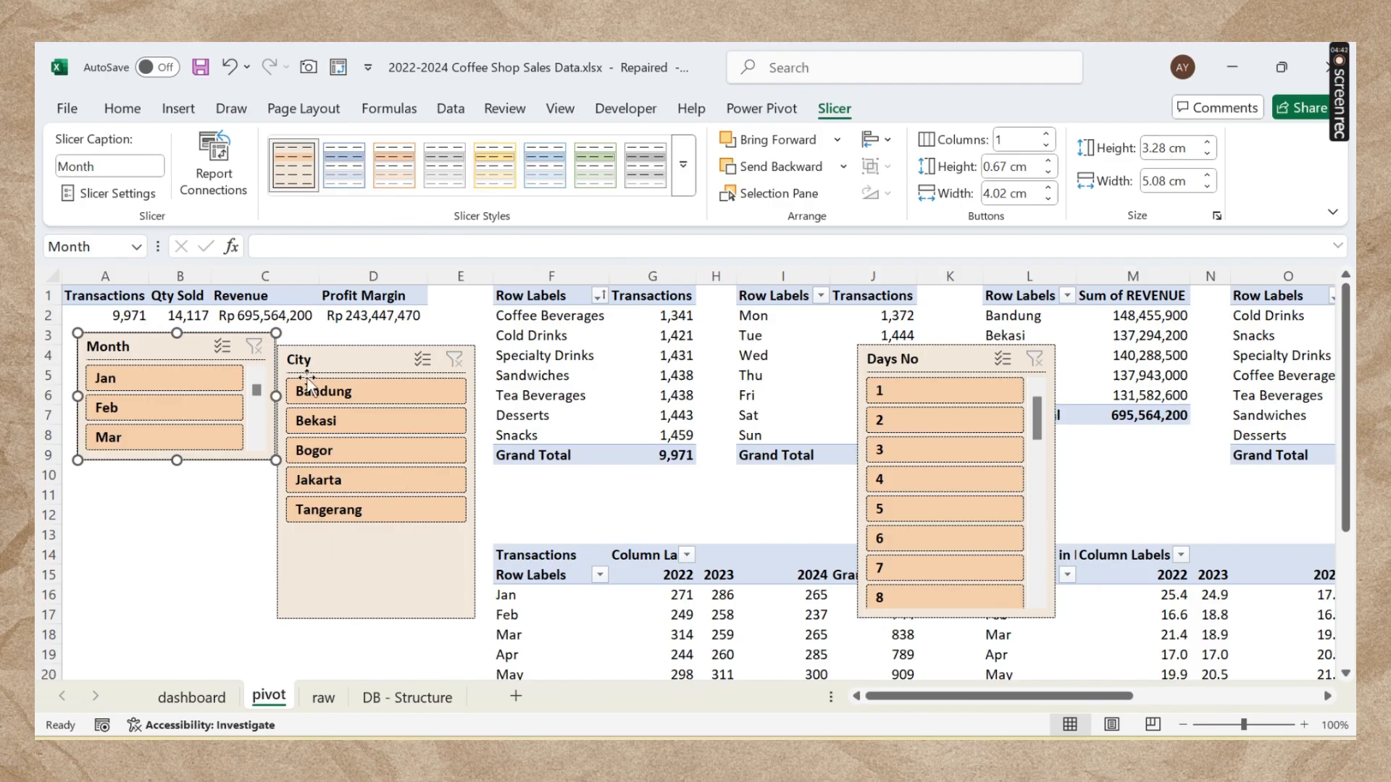
left_click(1163, 181)
type("3")
key("Return")
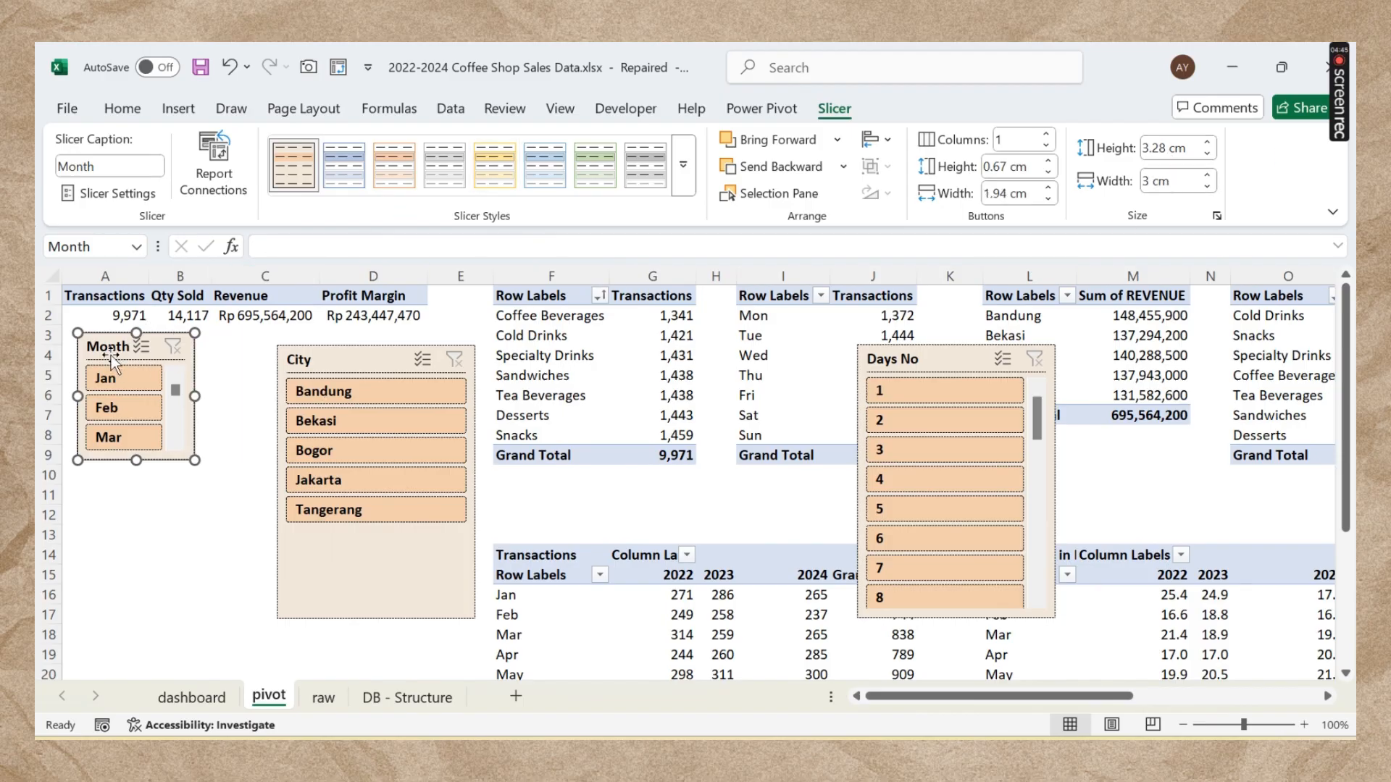
Step: Cut the Month slicer to the dashboard sheet and place it in the sidebar directly below the Year slicer
left_click(174, 534)
key("ctrl+x")
left_click(205, 700)
key("ctrl+v")
left_click_drag(106, 317, 98, 435)
scroll(137, 507, "down", 3)
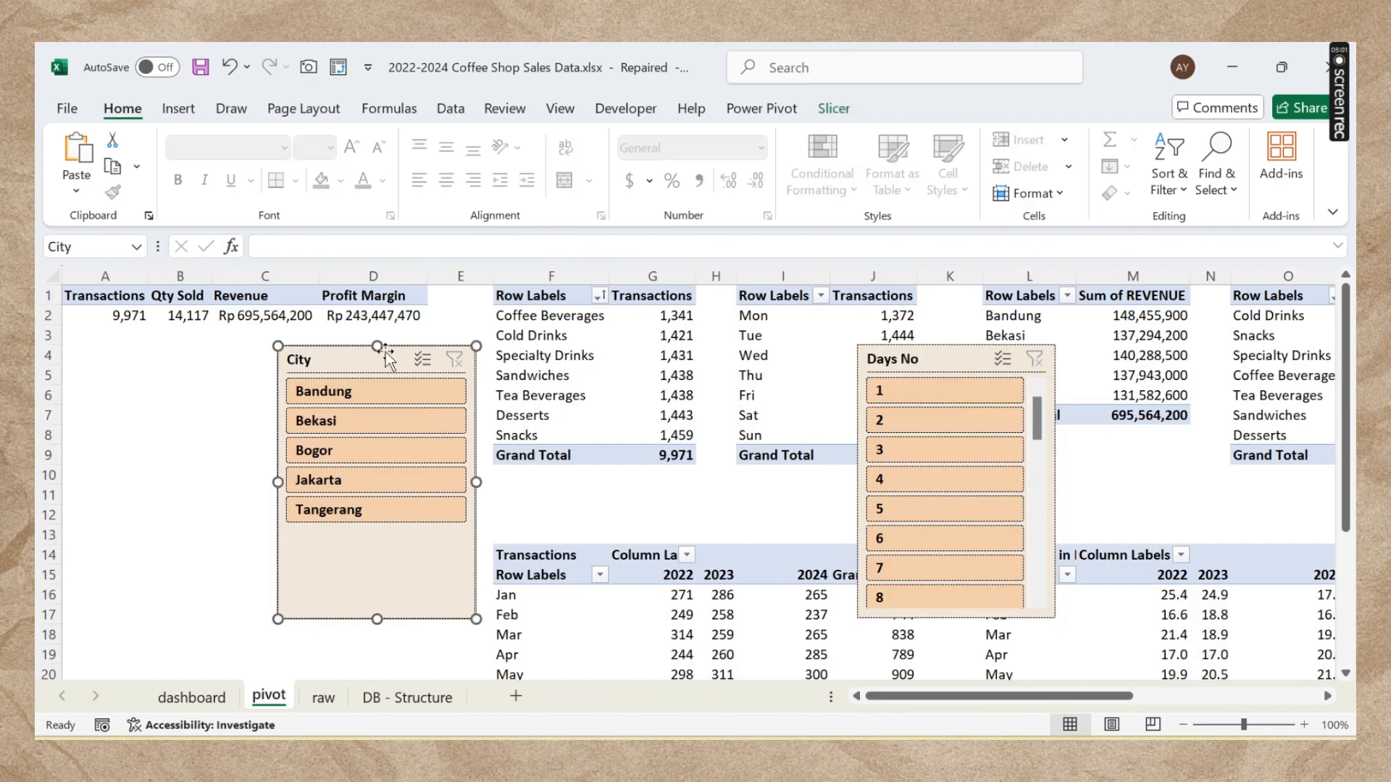
Step: Set the City slicer on the pivot sheet to a height of 3.25 cm and a width of 3 cm
left_click(833, 108)
left_click(1185, 148)
type("3.25")
key("Tab")
type("3")
key("Return")
Step: Cut the City slicer to the dashboard sheet and place it in the sidebar directly below the Month slicer
left_click(355, 535)
left_click(364, 472)
key("ctrl+x")
left_click(217, 697)
key("ctrl+v")
scroll(379, 485, "down", 2)
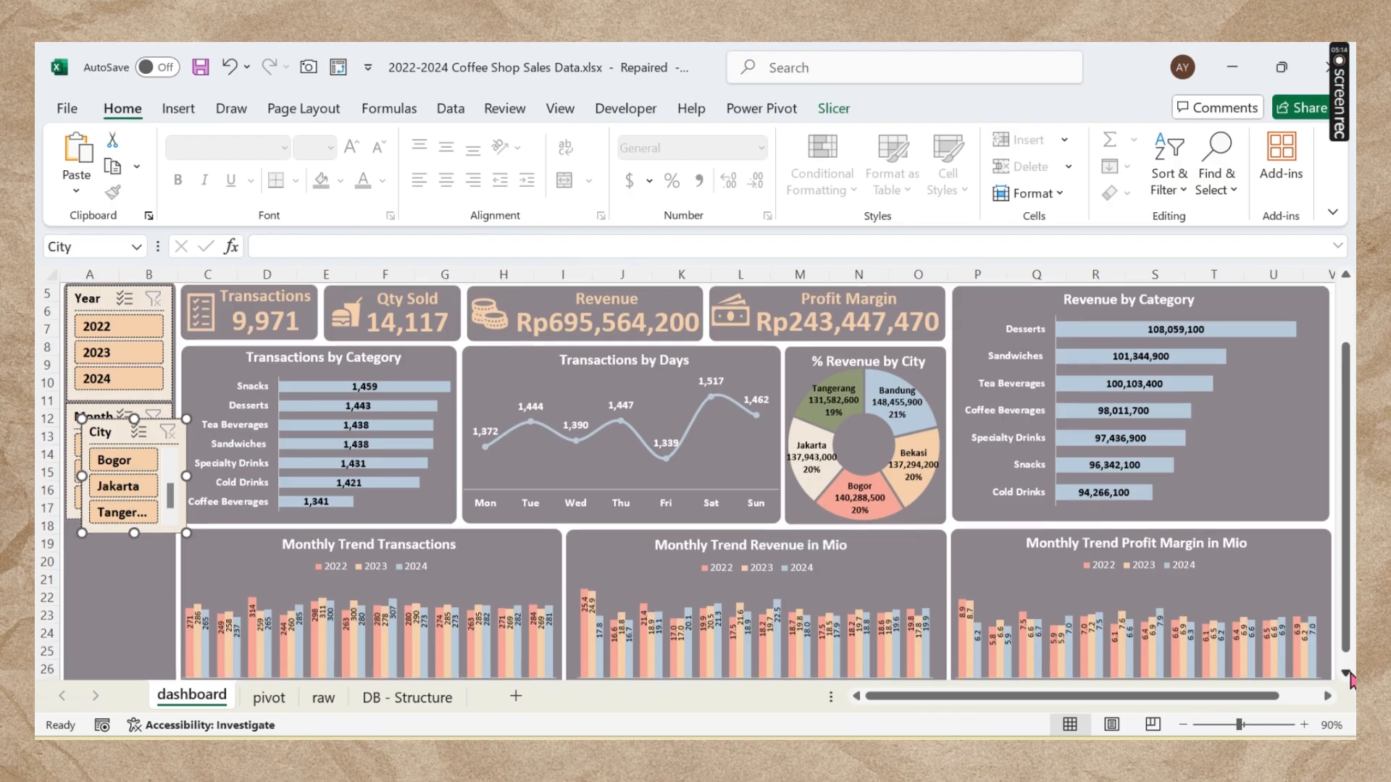
left_click_drag(115, 371, 100, 474)
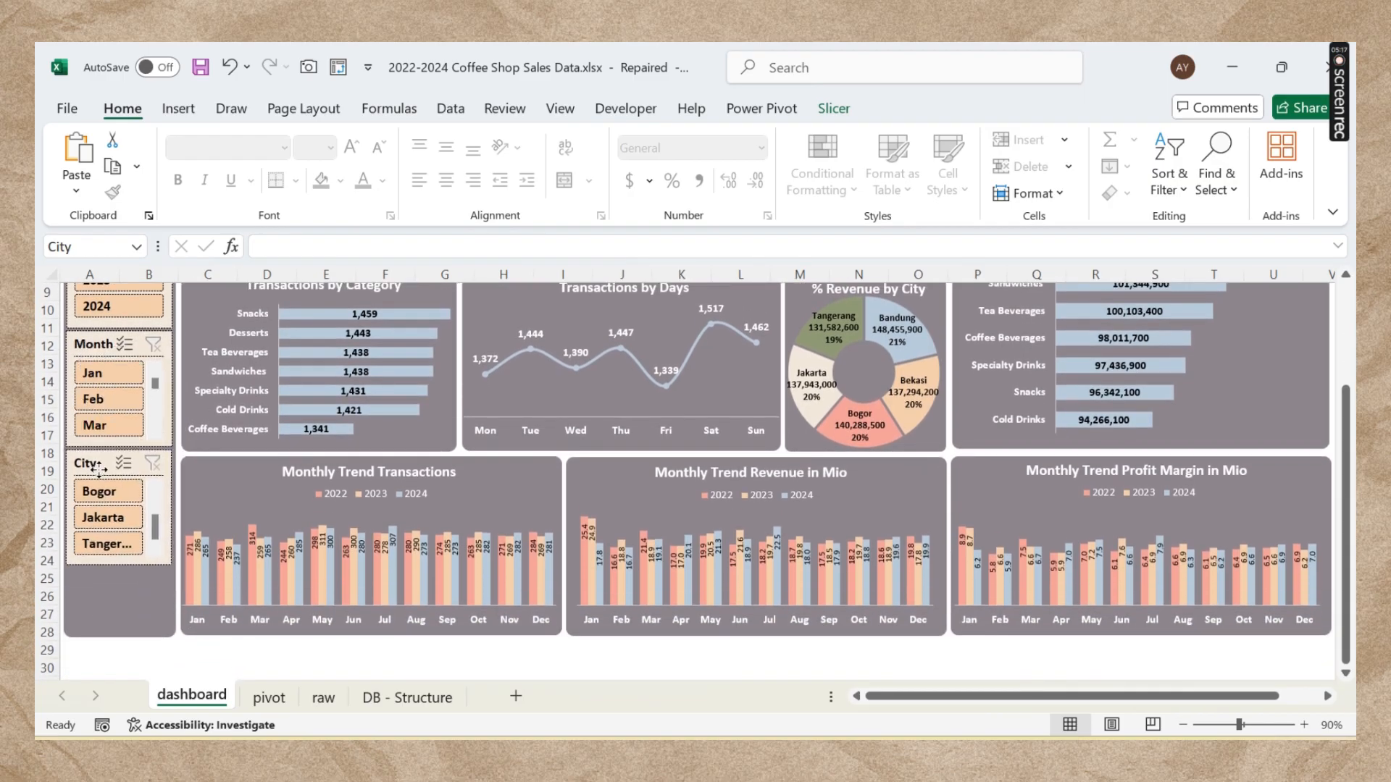
Step: Extend the City slicer downward within the sidebar so that all five cities fit
left_click_drag(120, 565, 121, 622)
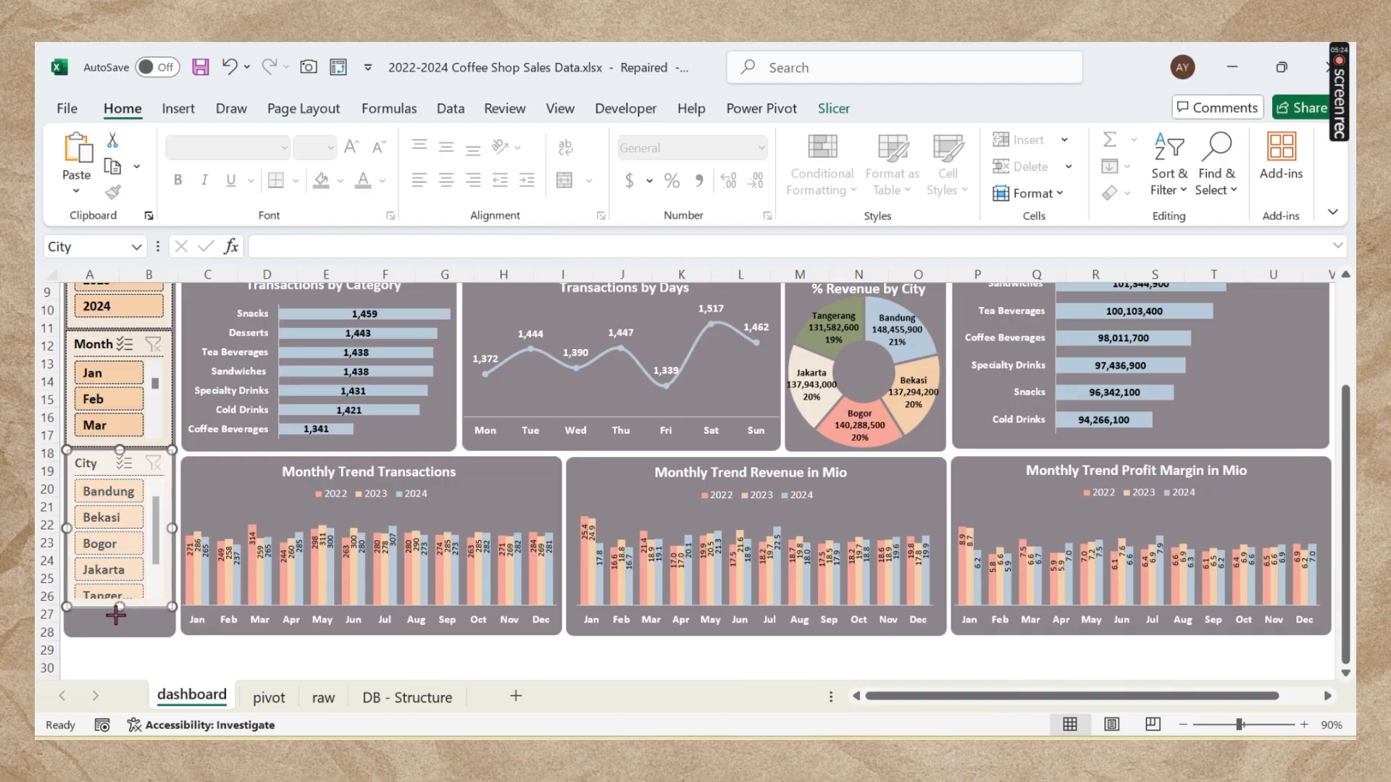
left_click(248, 655)
scroll(261, 529, "up", 3)
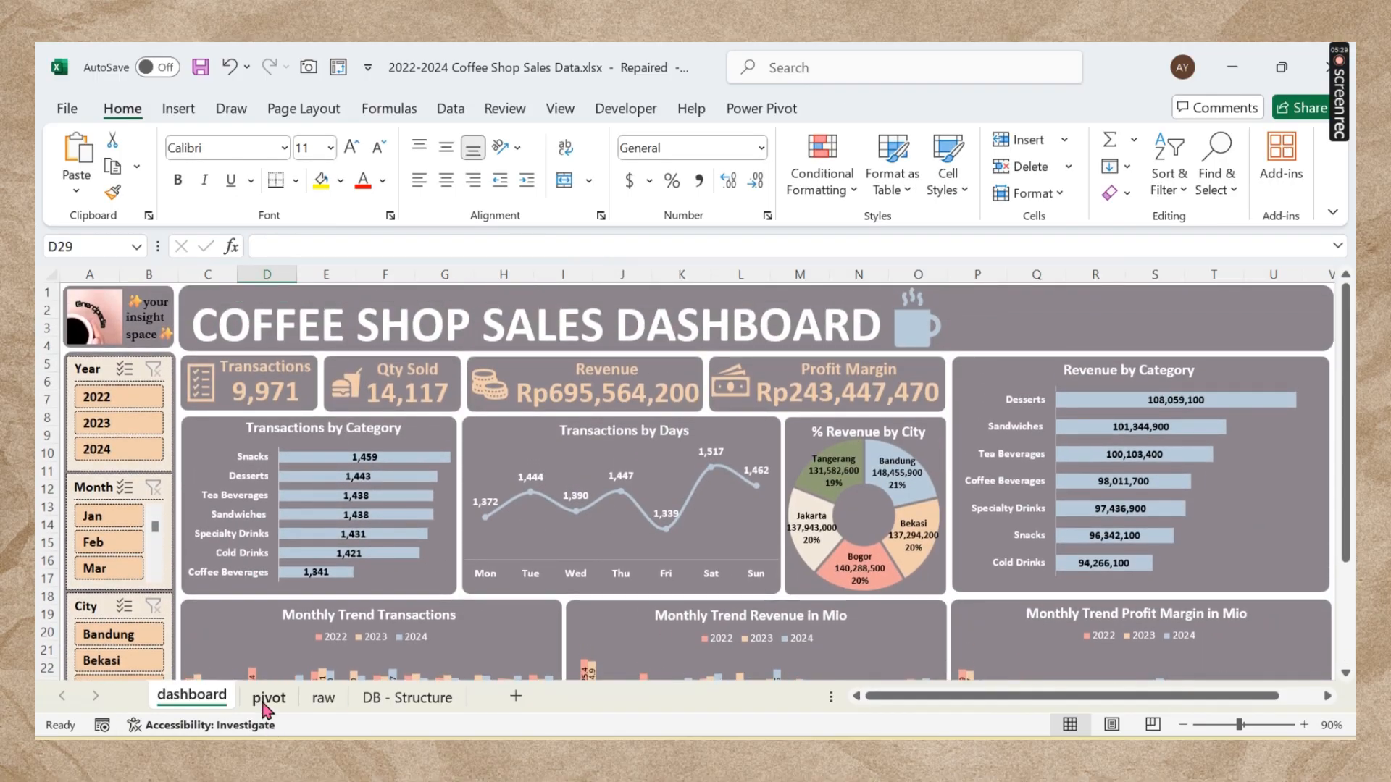
Step: Move the Days No slicer on the pivot sheet to the empty area below the KPI totals, then check the dashboard layout
left_click(269, 699)
left_click_drag(904, 354, 196, 374)
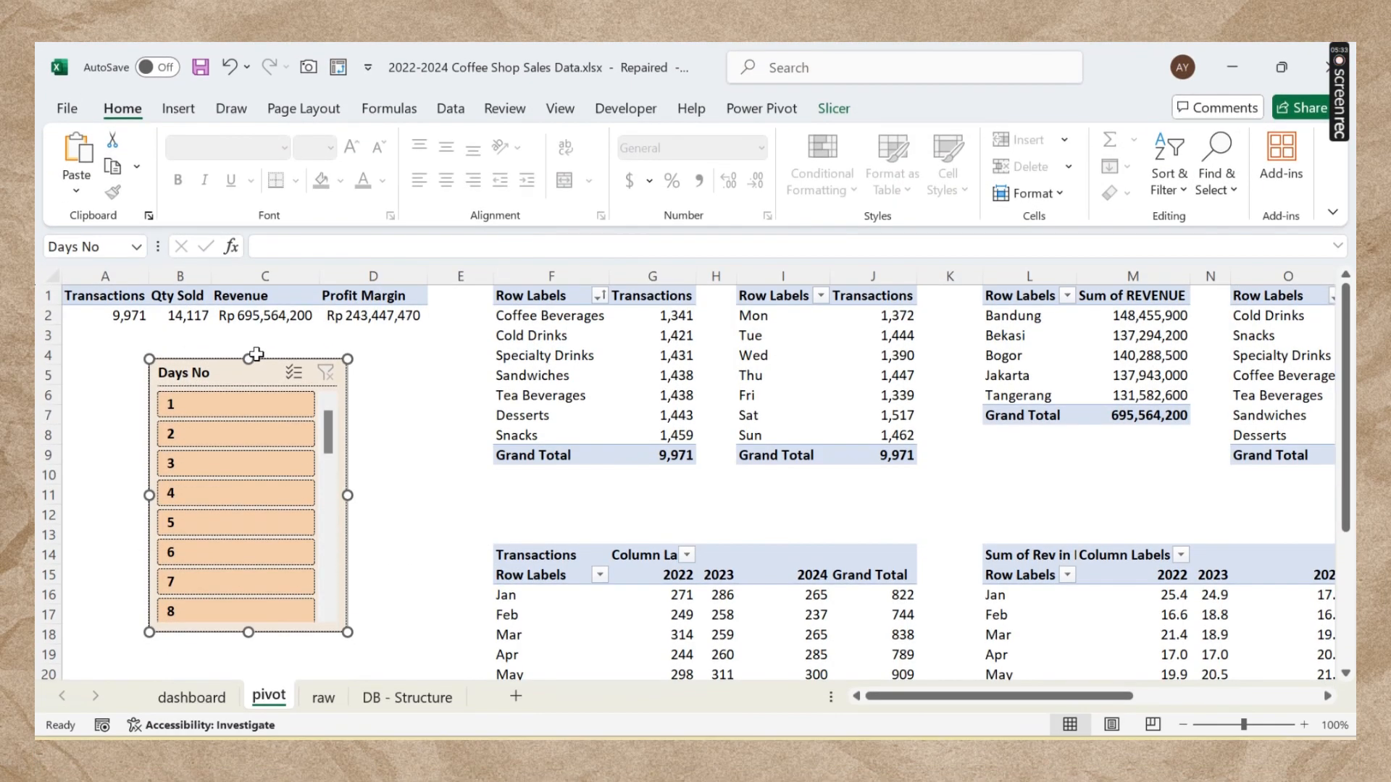
left_click(191, 697)
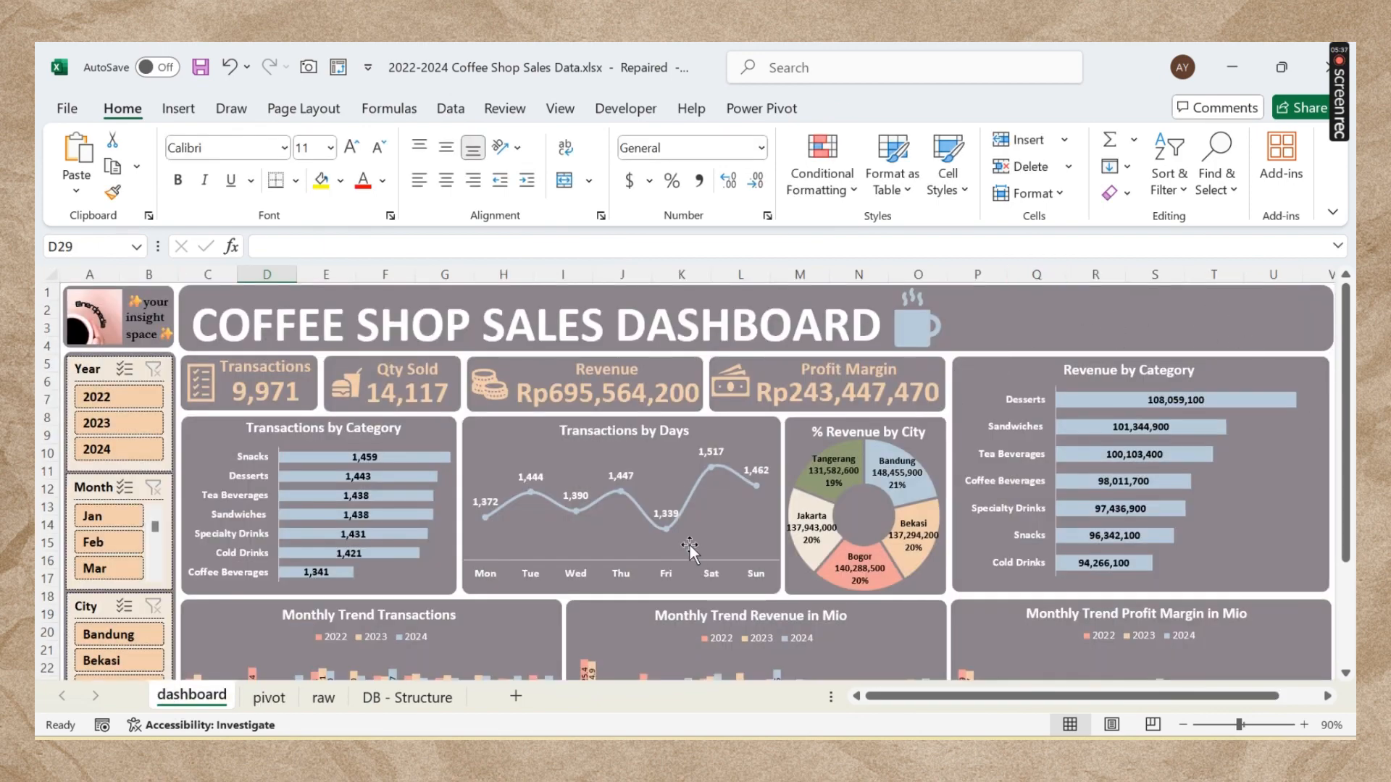
Step: Set the Days No slicer to 10 columns and resize it to one row, about 12 cm wide and 1.8 cm high
left_click(269, 698)
left_click(833, 115)
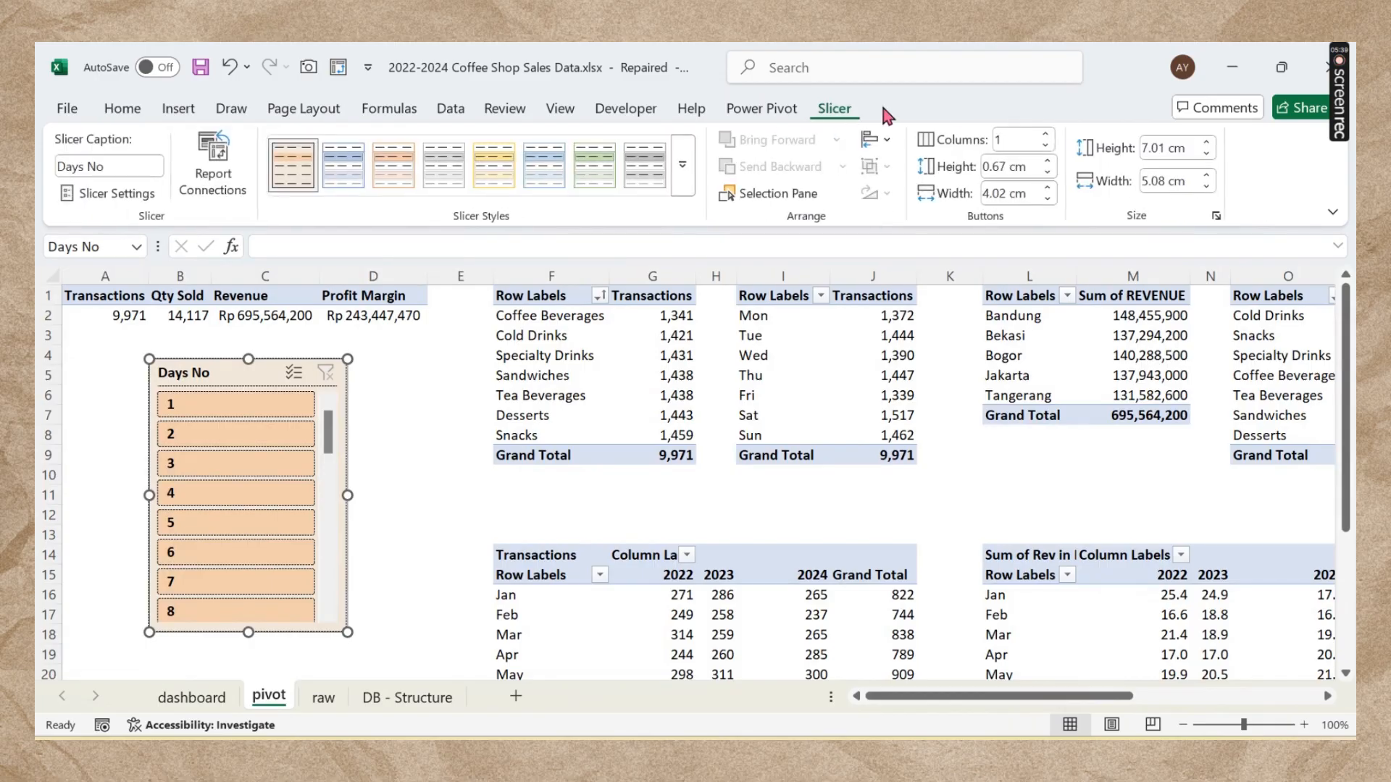
left_click(1007, 137)
type("10")
key("Return")
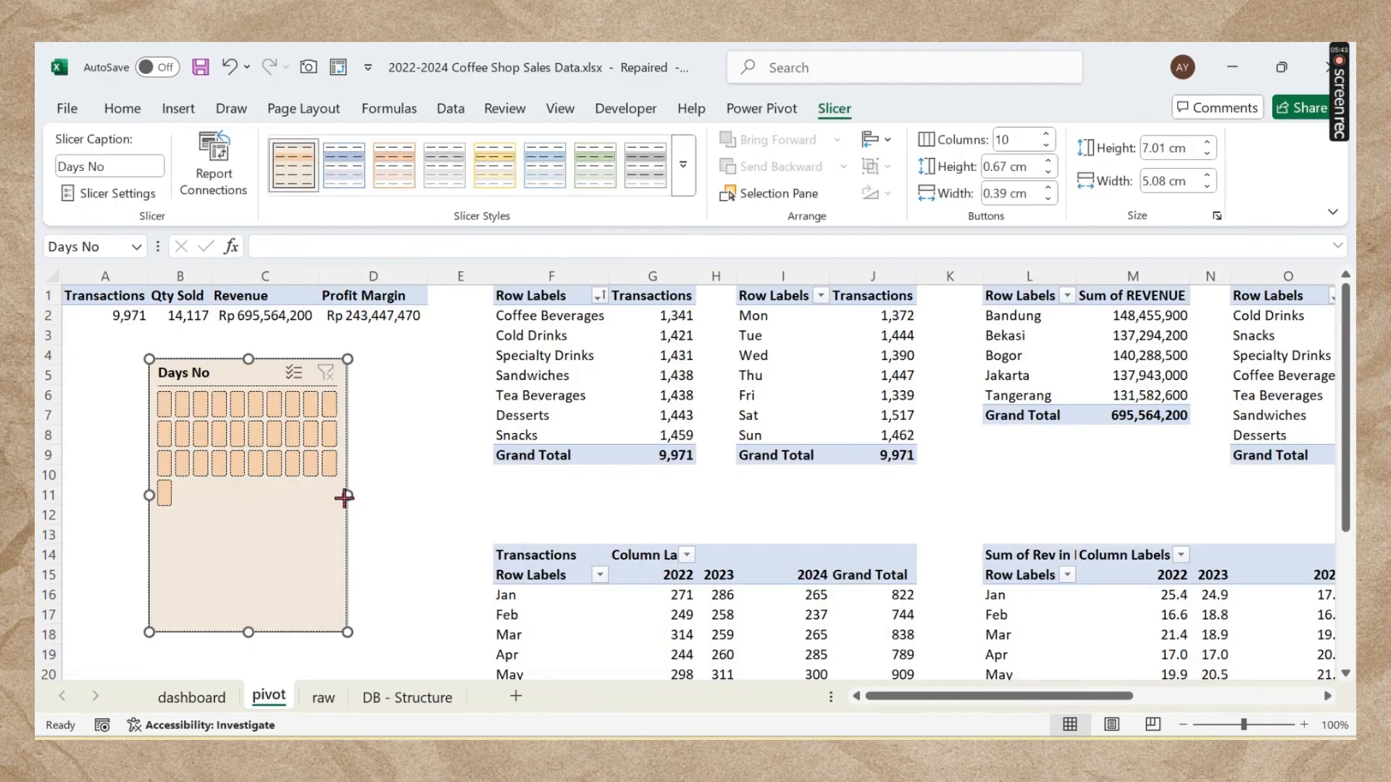
left_click_drag(345, 497, 620, 450)
left_click_drag(379, 637, 380, 428)
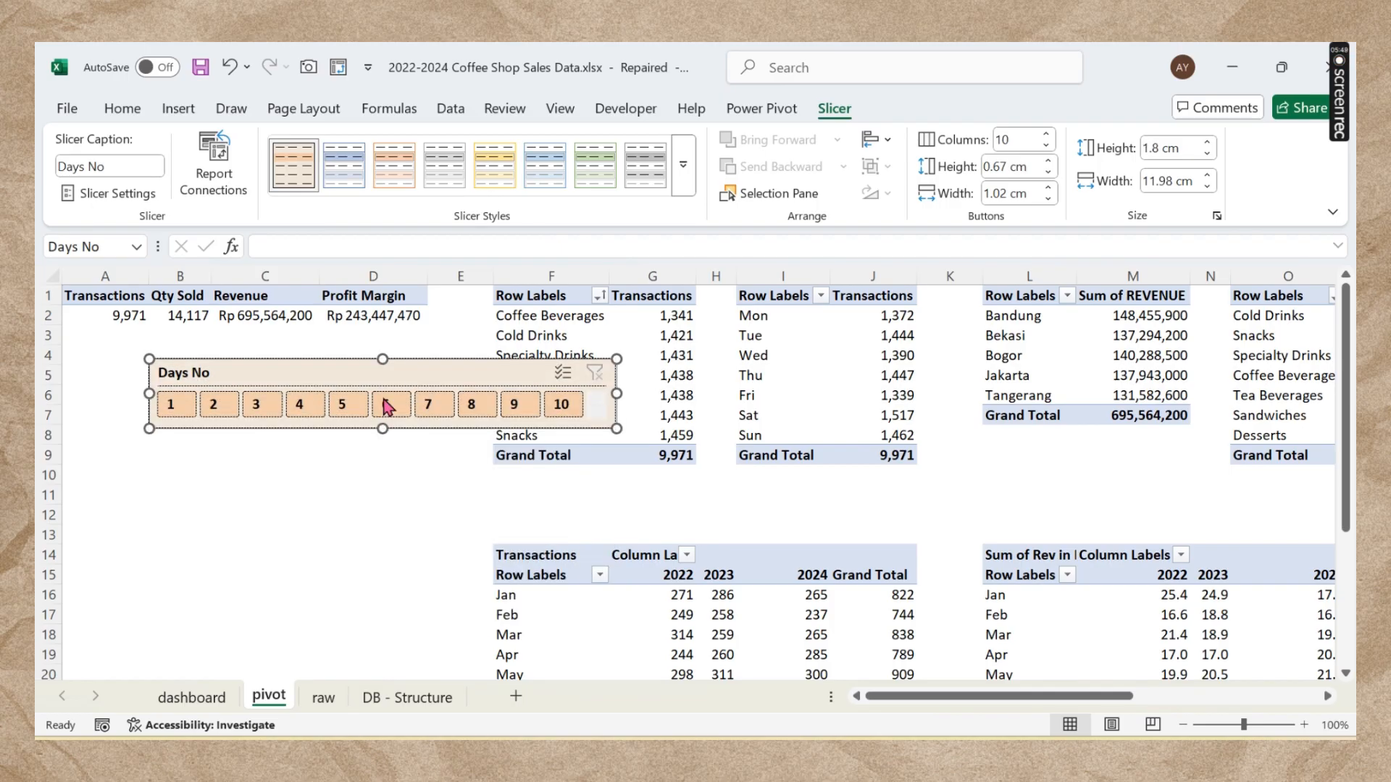
Step: Cut the Days No slicer from the pivot sheet and paste it below the monthly trend charts on the dashboard
key("ctrl+x")
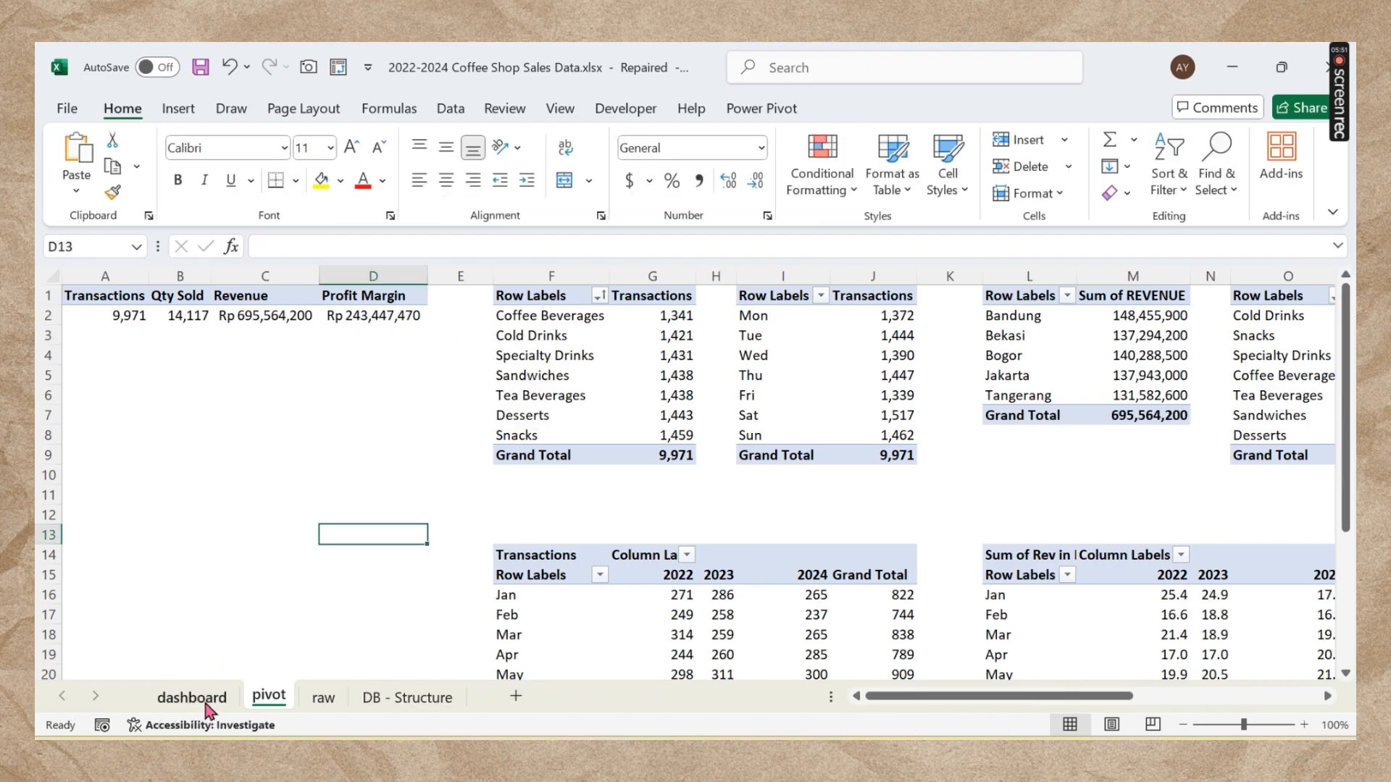
left_click(192, 697)
scroll(778, 426, "down", 6)
key("ctrl+v")
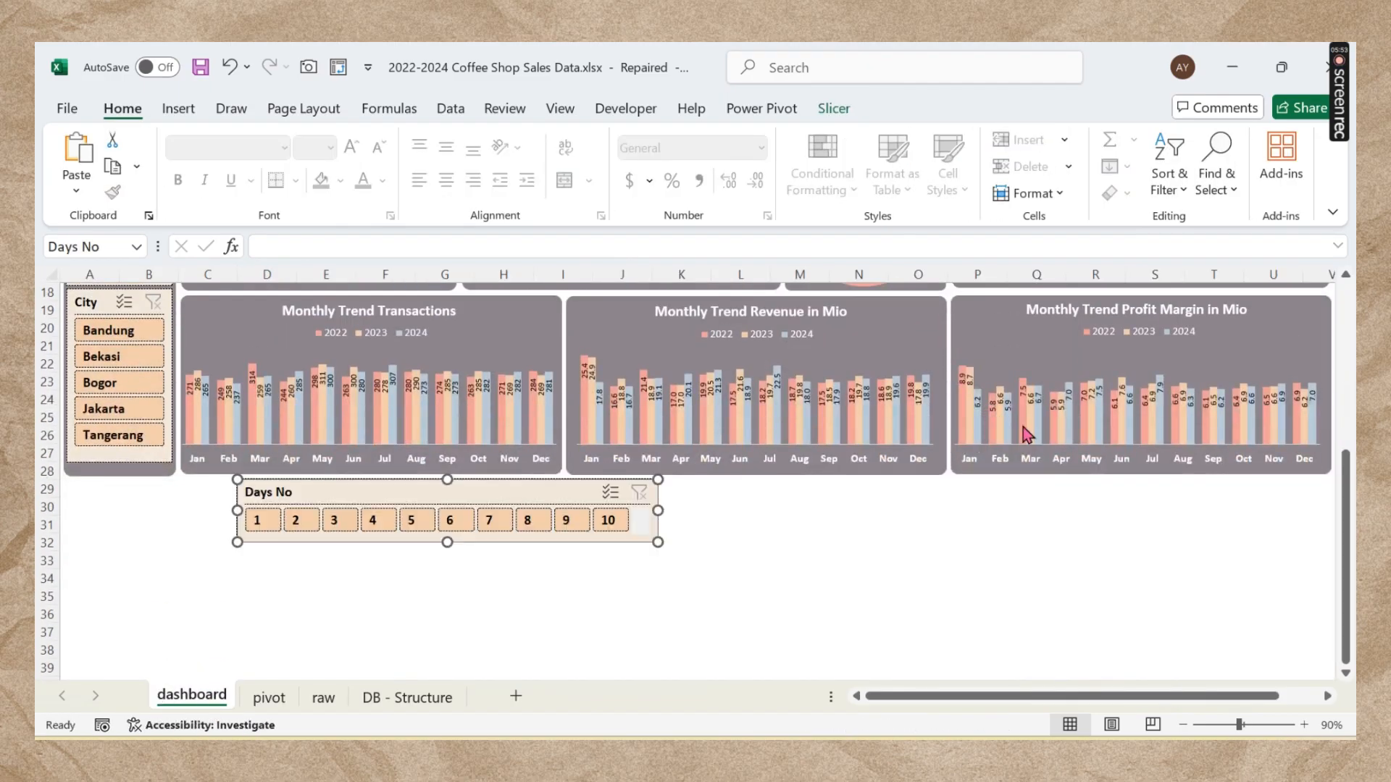
Step: Move the Days No slicer into the header banner above Revenue by Category, narrow it beside the coffee cup icon, and collapse the ribbon
left_click_drag(465, 500, 992, 328)
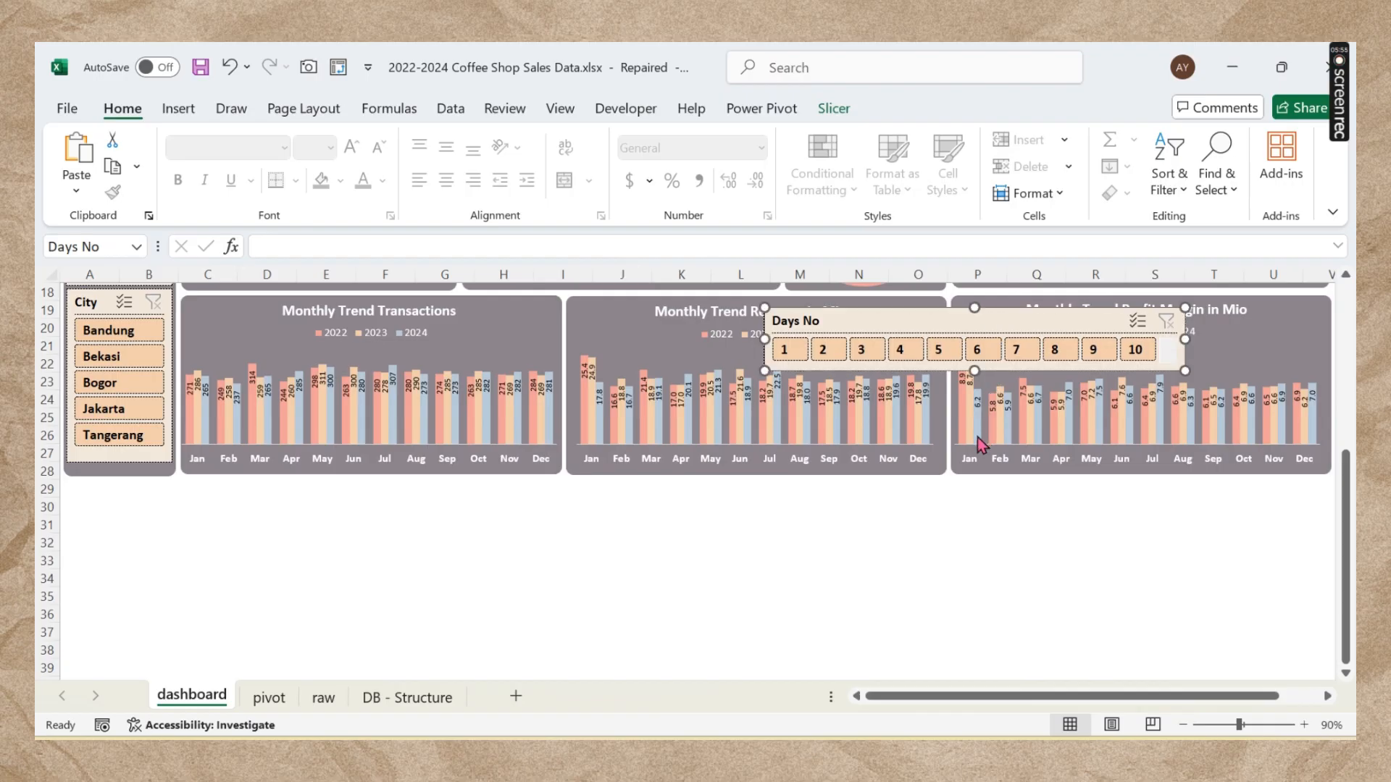
scroll(1350, 489, "up", 5)
left_click_drag(998, 571, 1101, 350)
scroll(1353, 362, "up", 1)
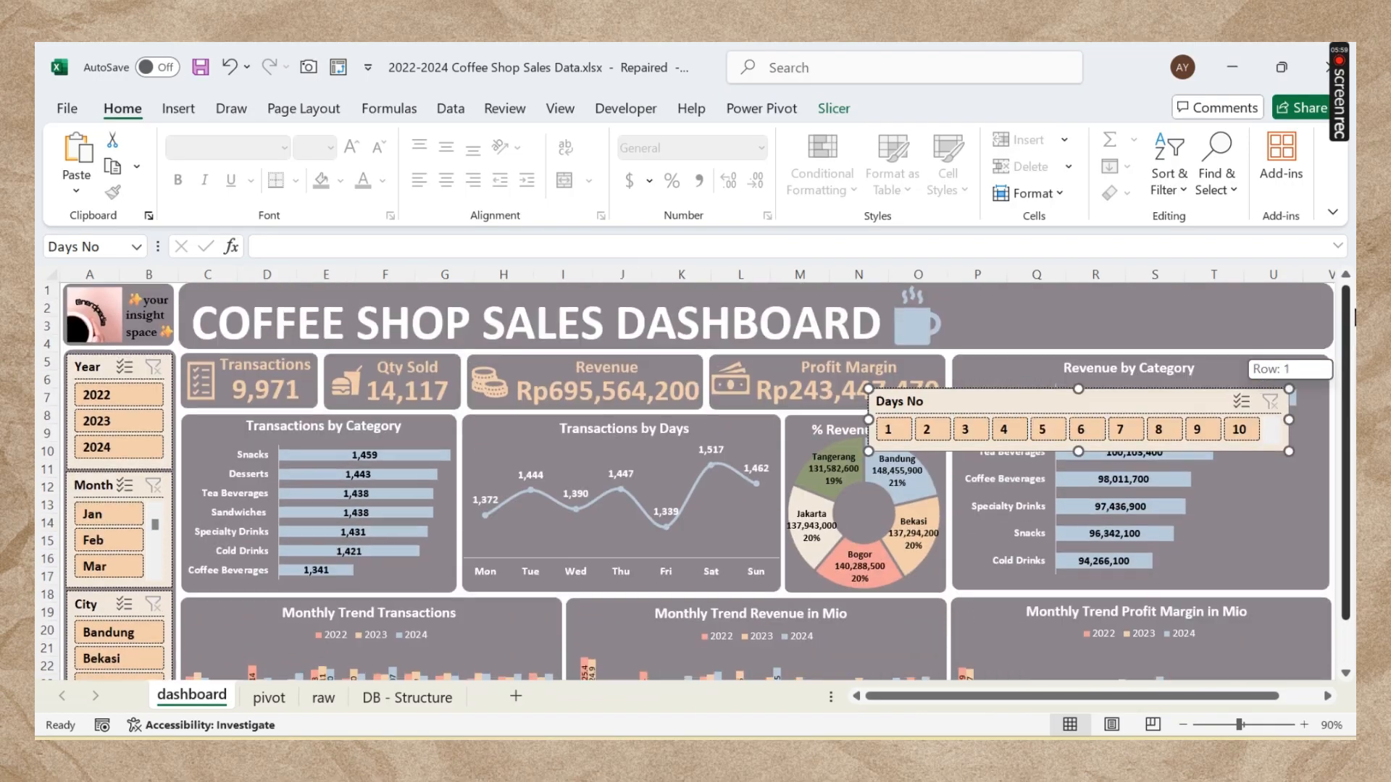
left_click_drag(1041, 397, 1083, 295)
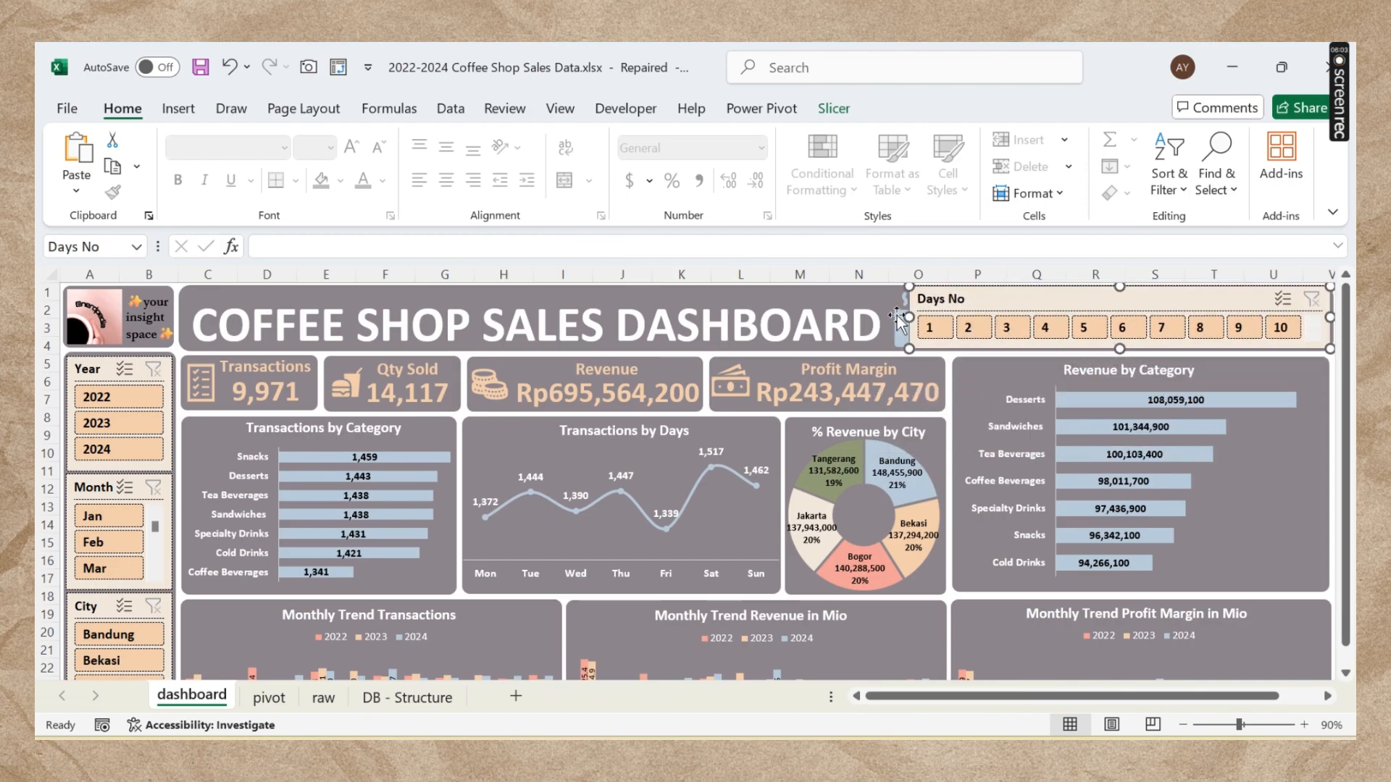
left_click_drag(908, 316, 957, 317)
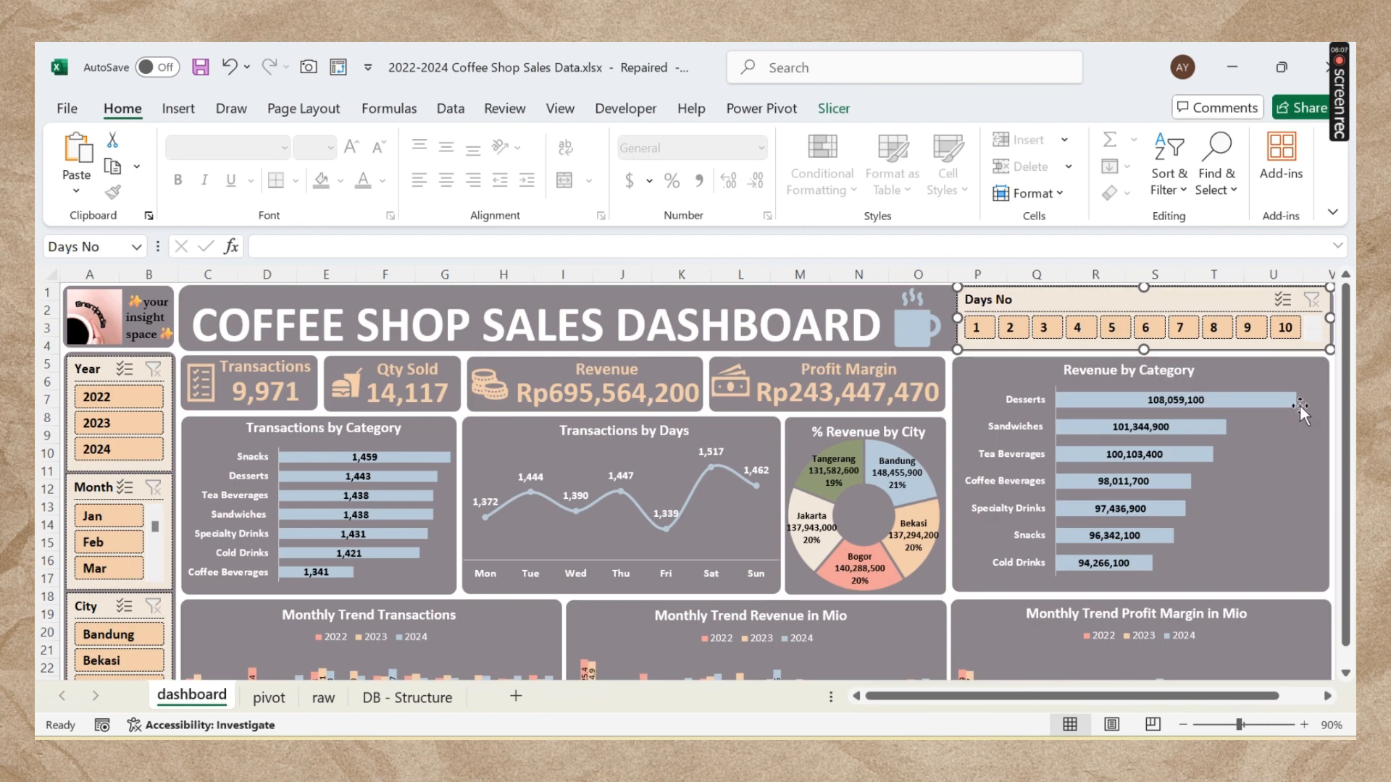
double_click(120, 109)
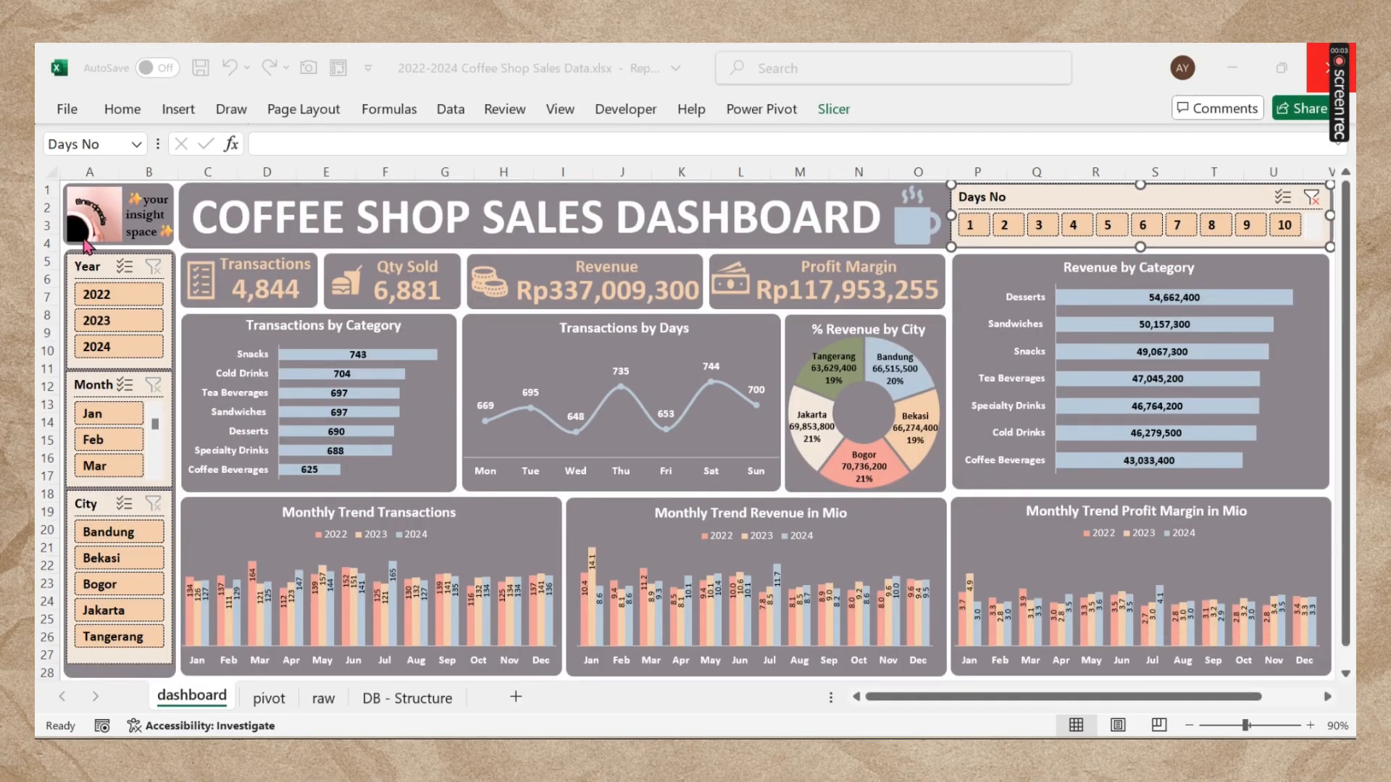
Step: Check the dashboard filtered to year 2024 and month Feb, then clear the Month and Year filters
left_click(138, 346)
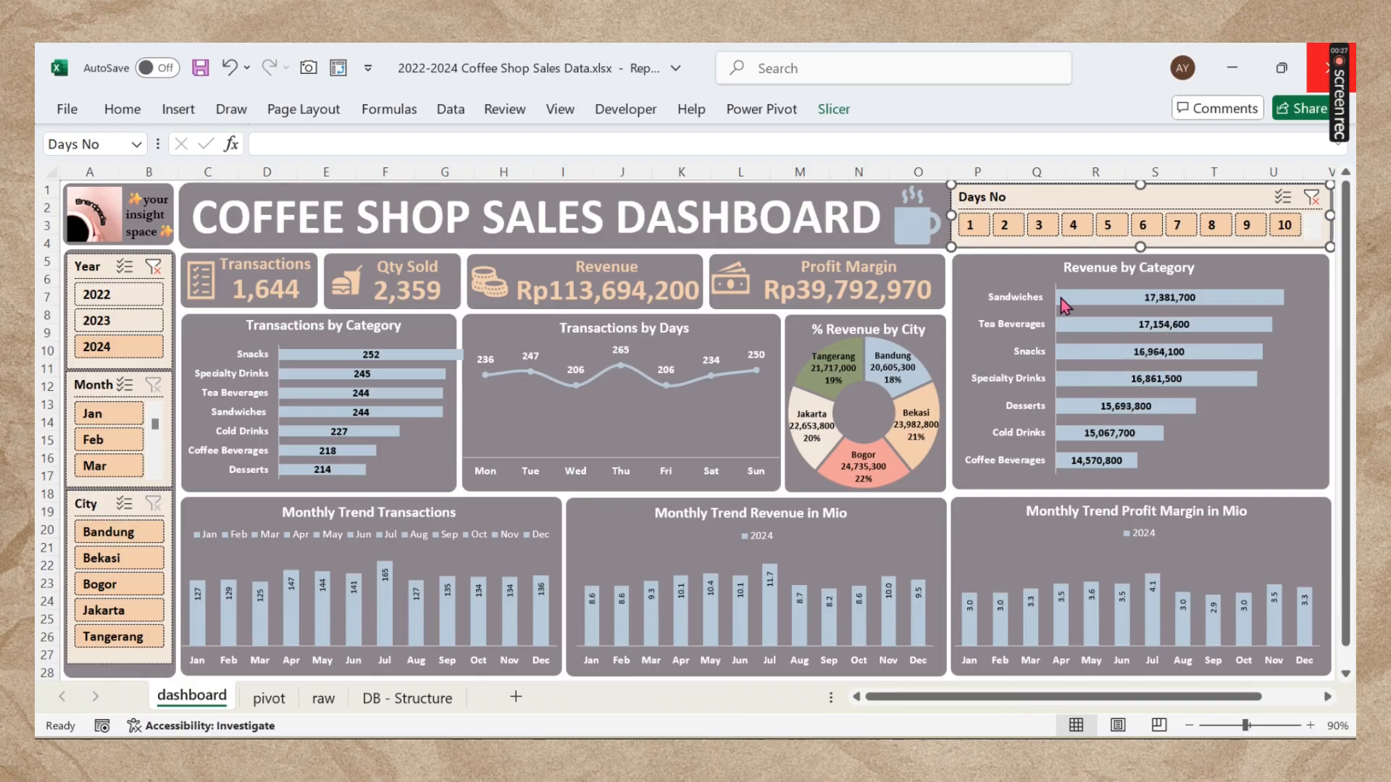
mouse_move(1062, 299)
left_click(115, 439)
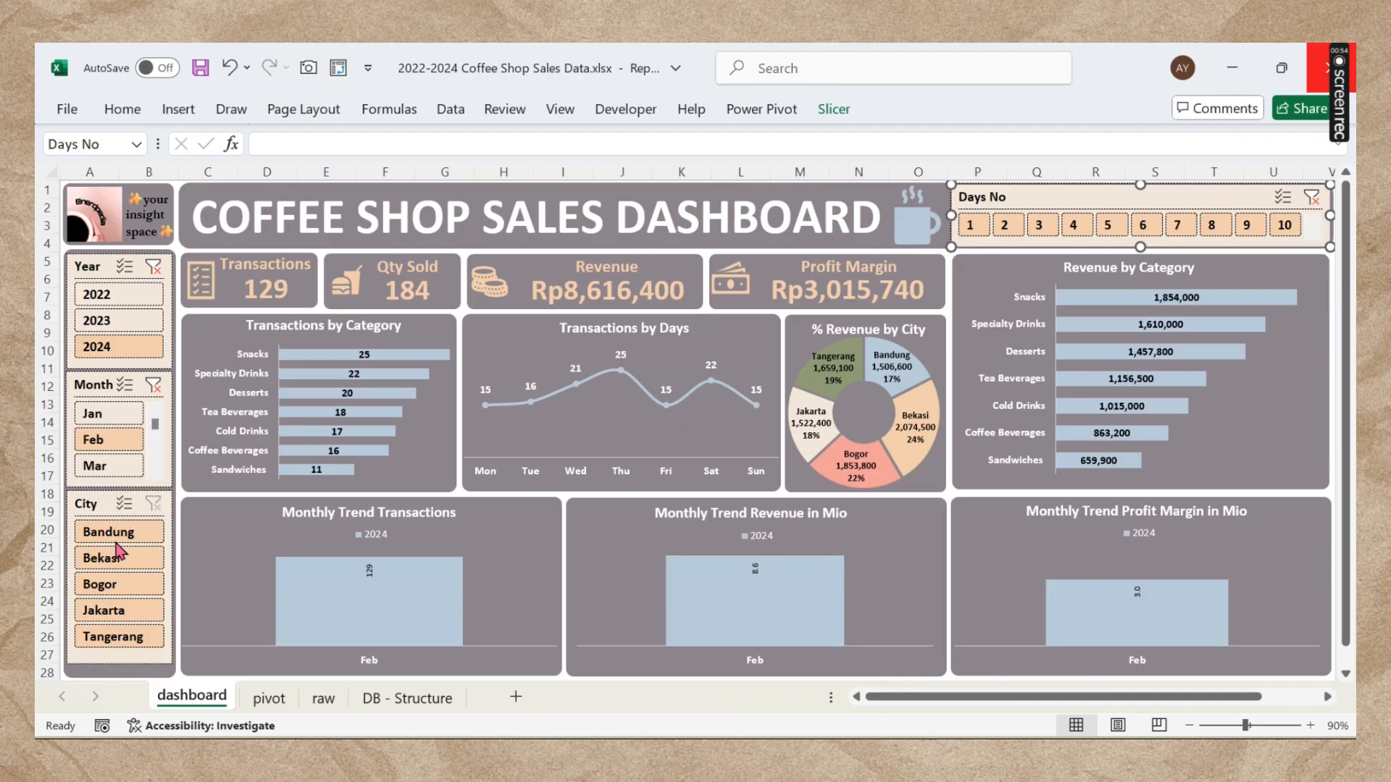
left_click(153, 384)
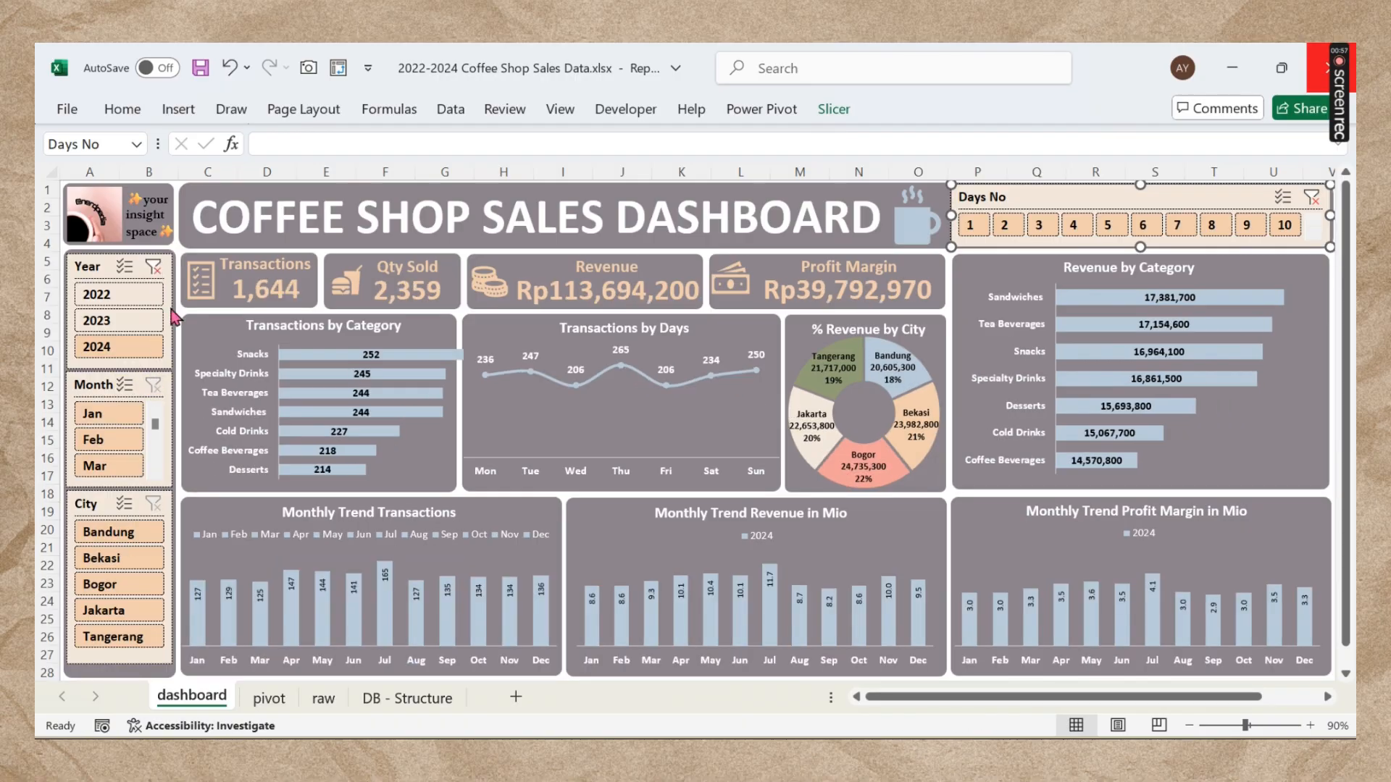
left_click(153, 267)
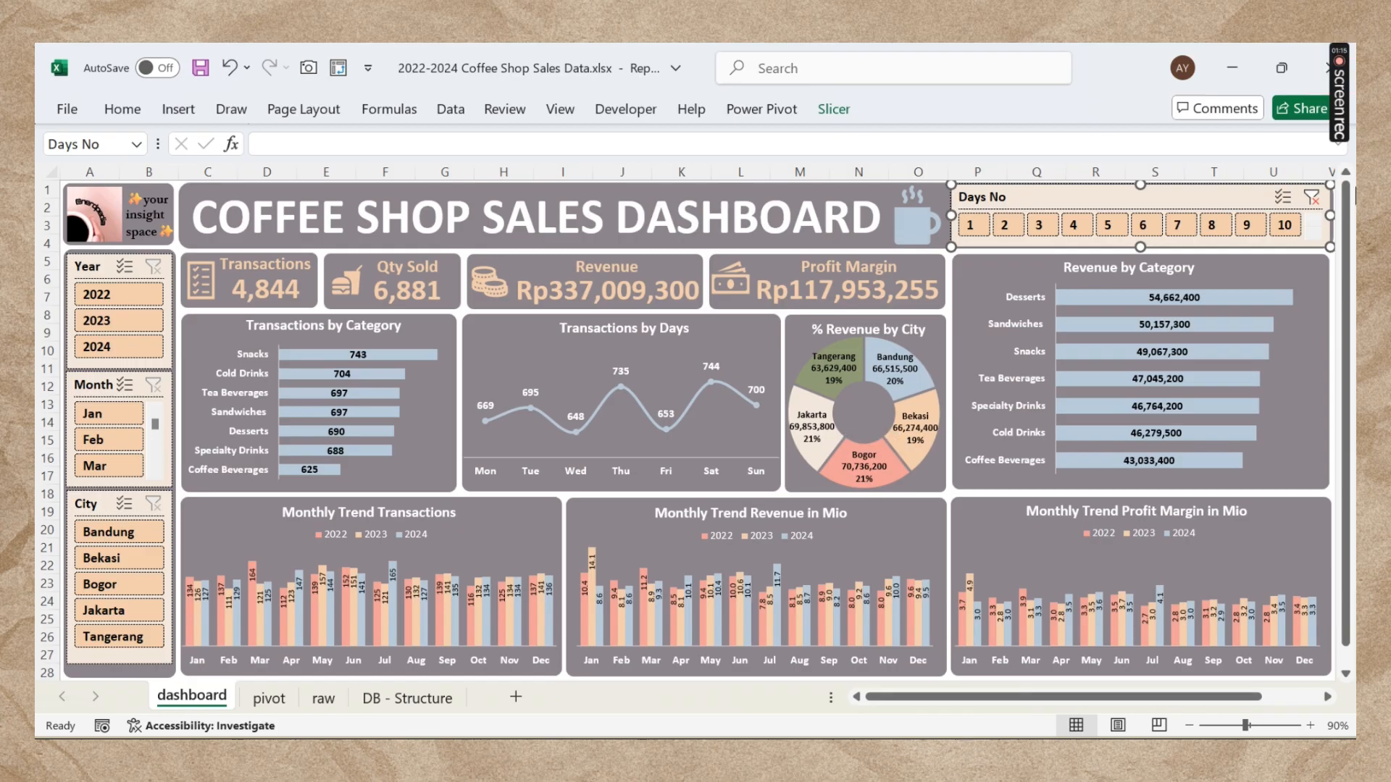
Step: Clear the Days No filter and check the dashboard for Bandung alone before clearing the City filter
left_click(1315, 200)
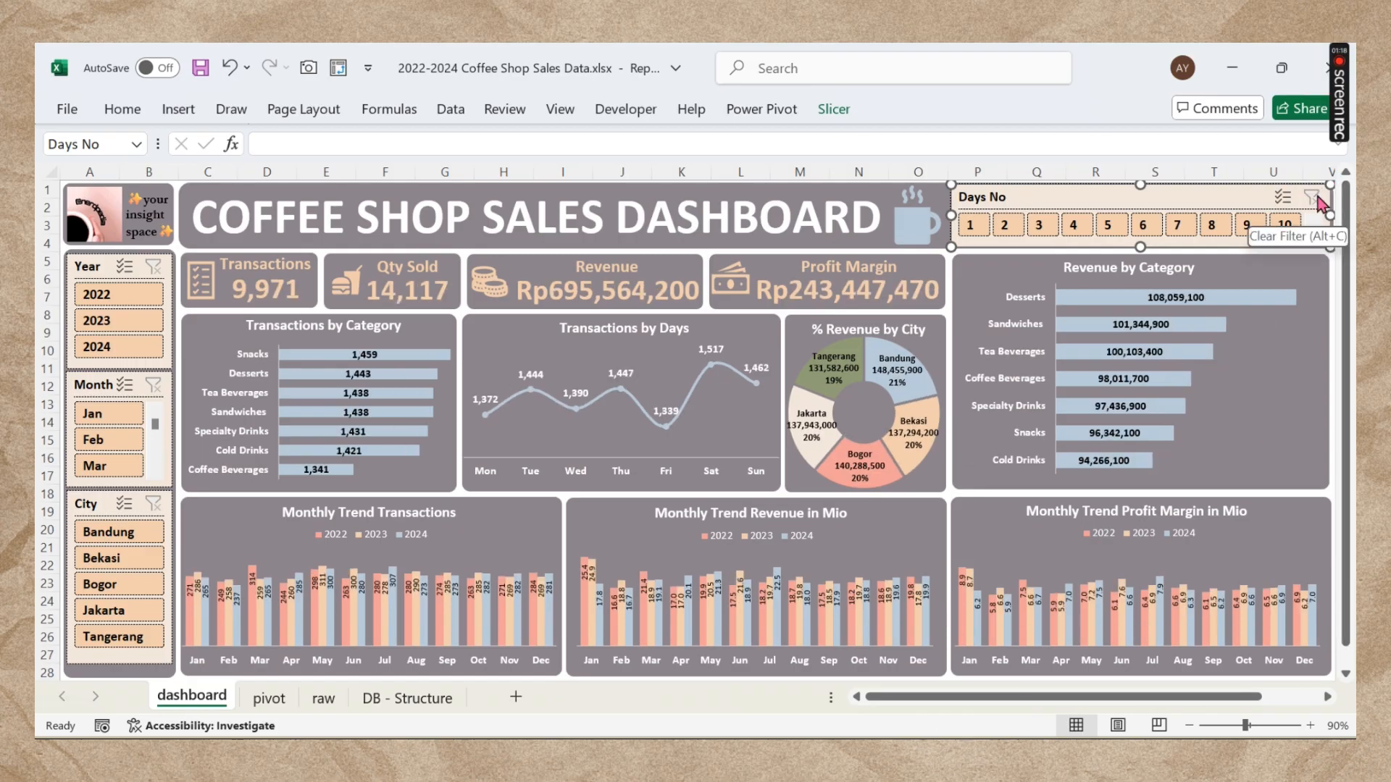
left_click(120, 536)
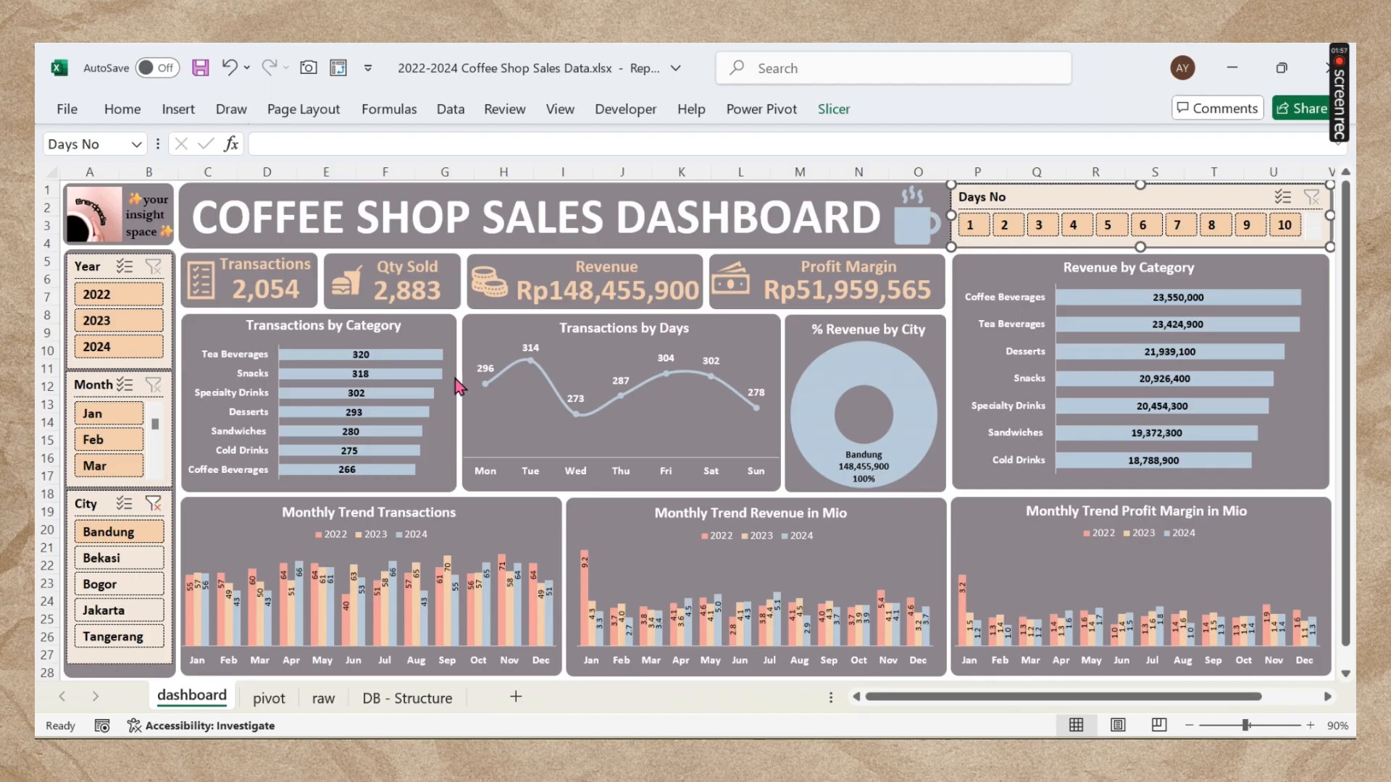
left_click(154, 504)
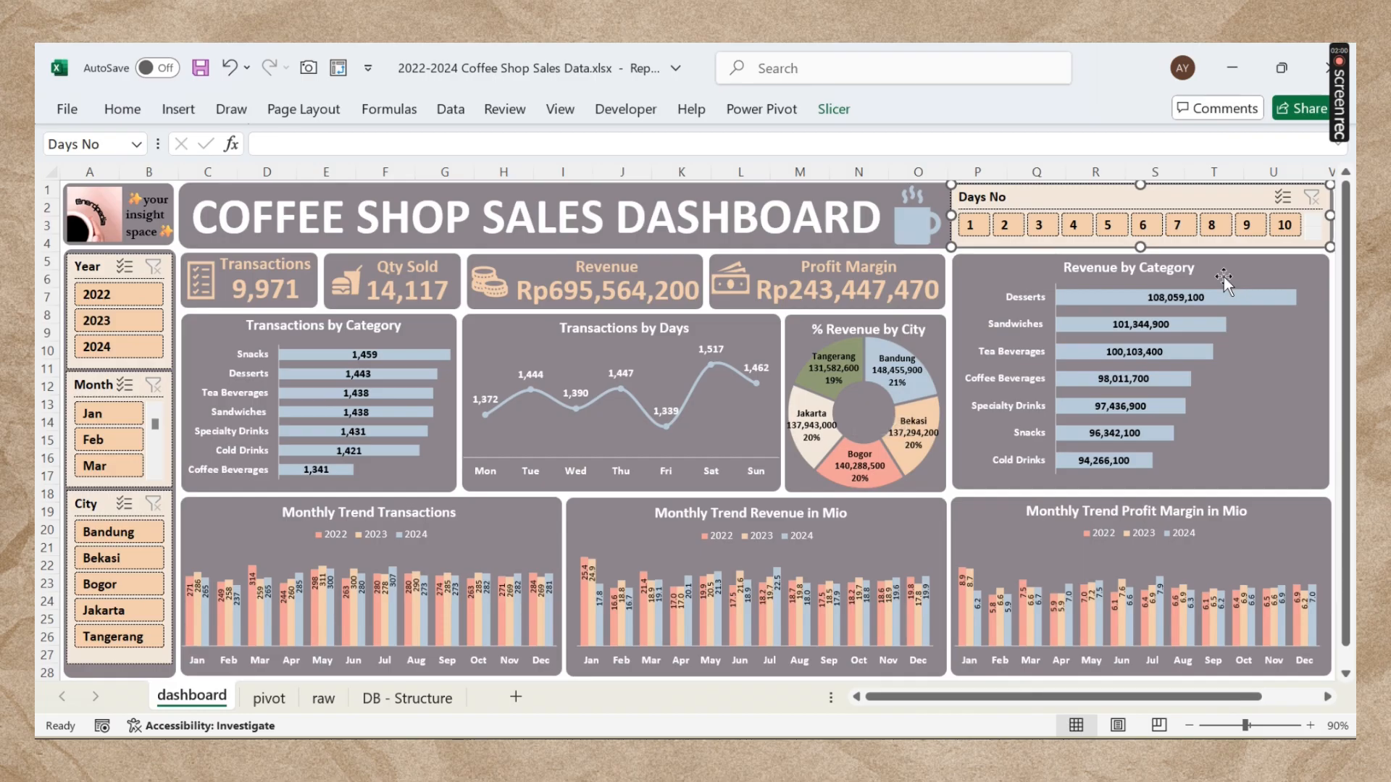
Step: Filter the dashboard to year 2023 and month Aug with the slicers
left_click(148, 321)
scroll(155, 474, "down", 3)
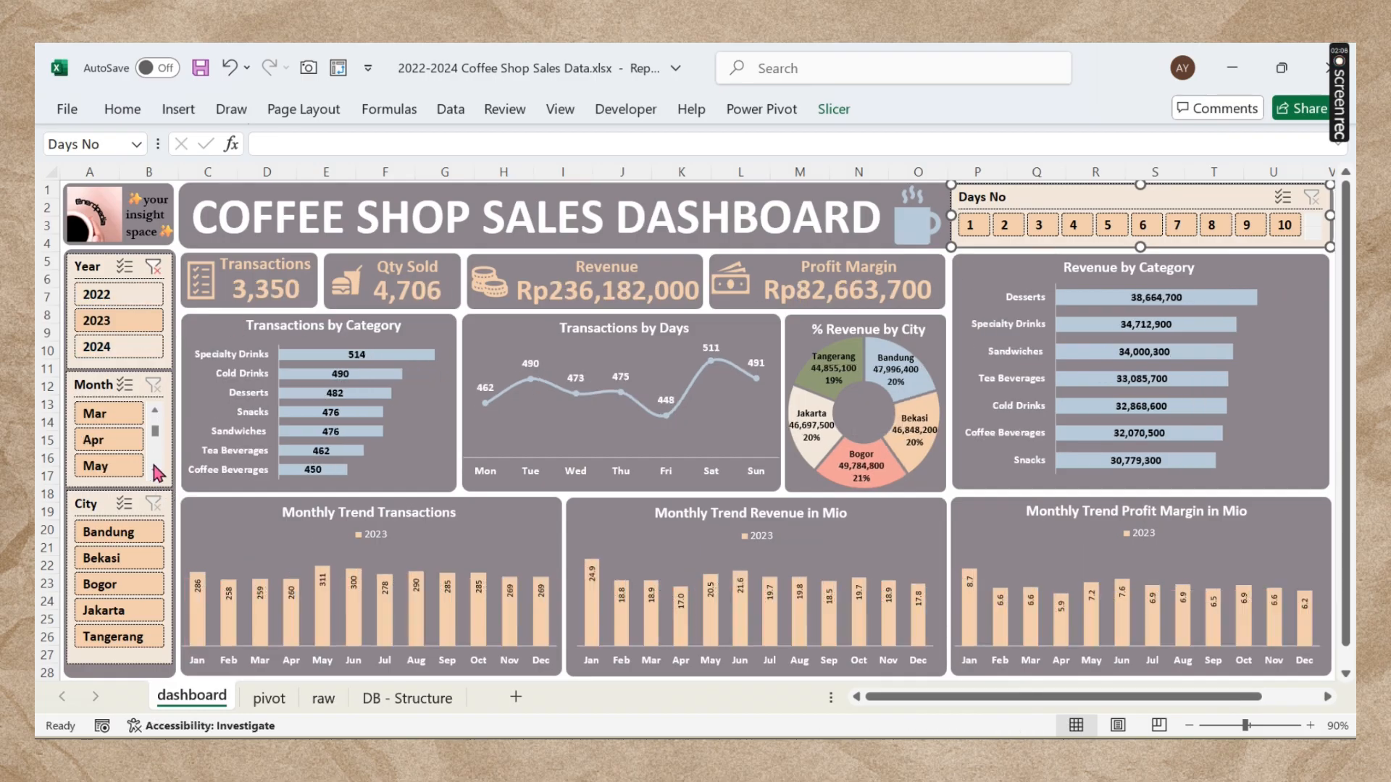
scroll(155, 463, "down", 4)
left_click(109, 414)
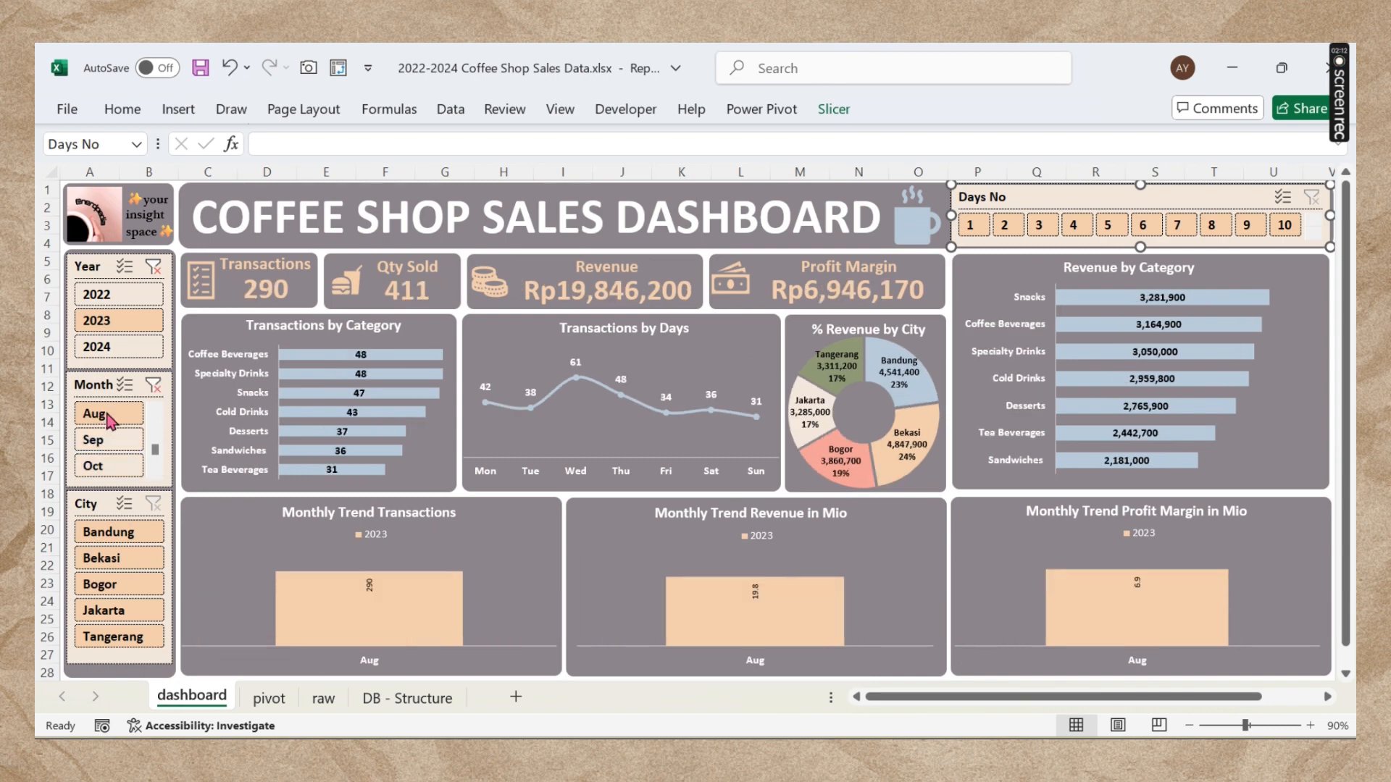
Step: Restrict the Days No slicer to a continuous range of days starting from day 1, and return to its first row
left_click(980, 226)
left_click(1315, 233)
left_click(1112, 226, "shift")
left_click(1314, 220)
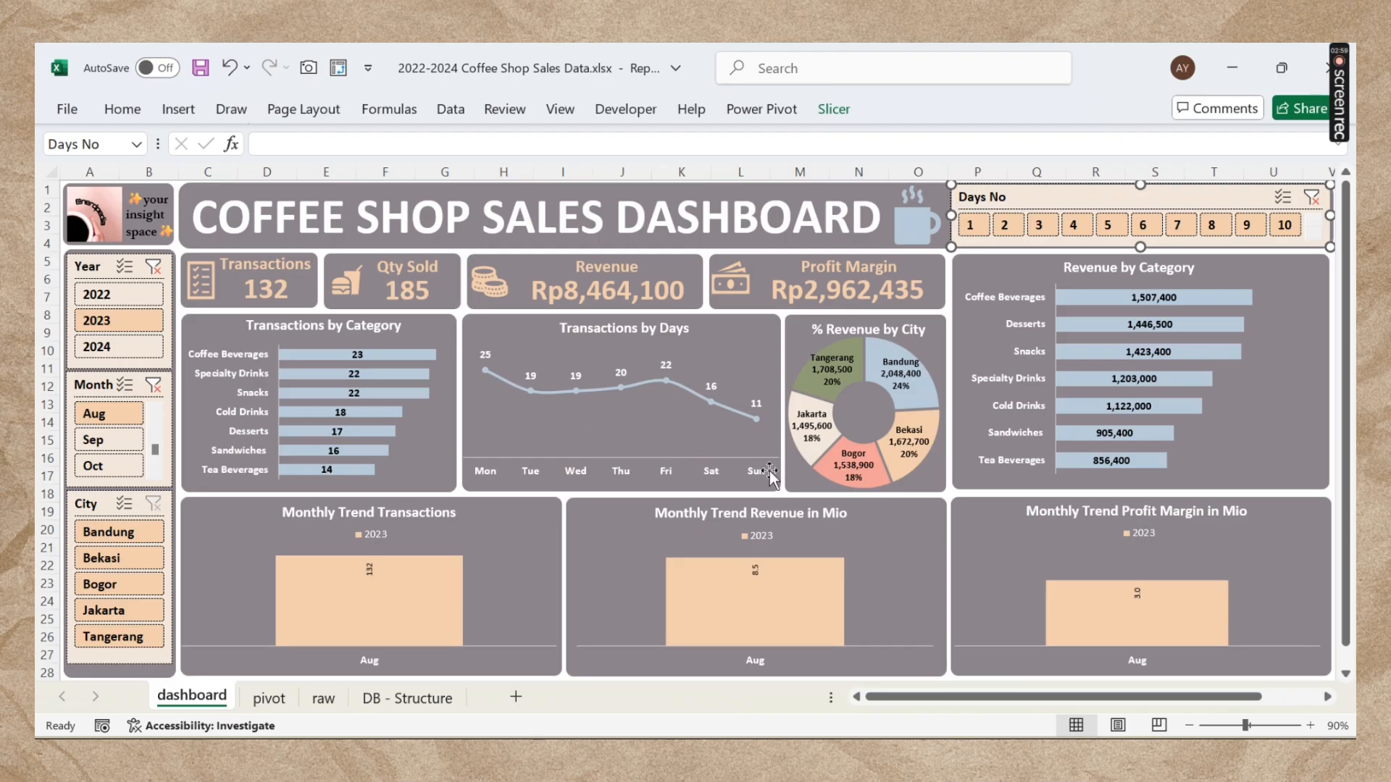
Step: Clear the Days No, Year and Month filters on the dashboard
left_click(1312, 197)
left_click(153, 266)
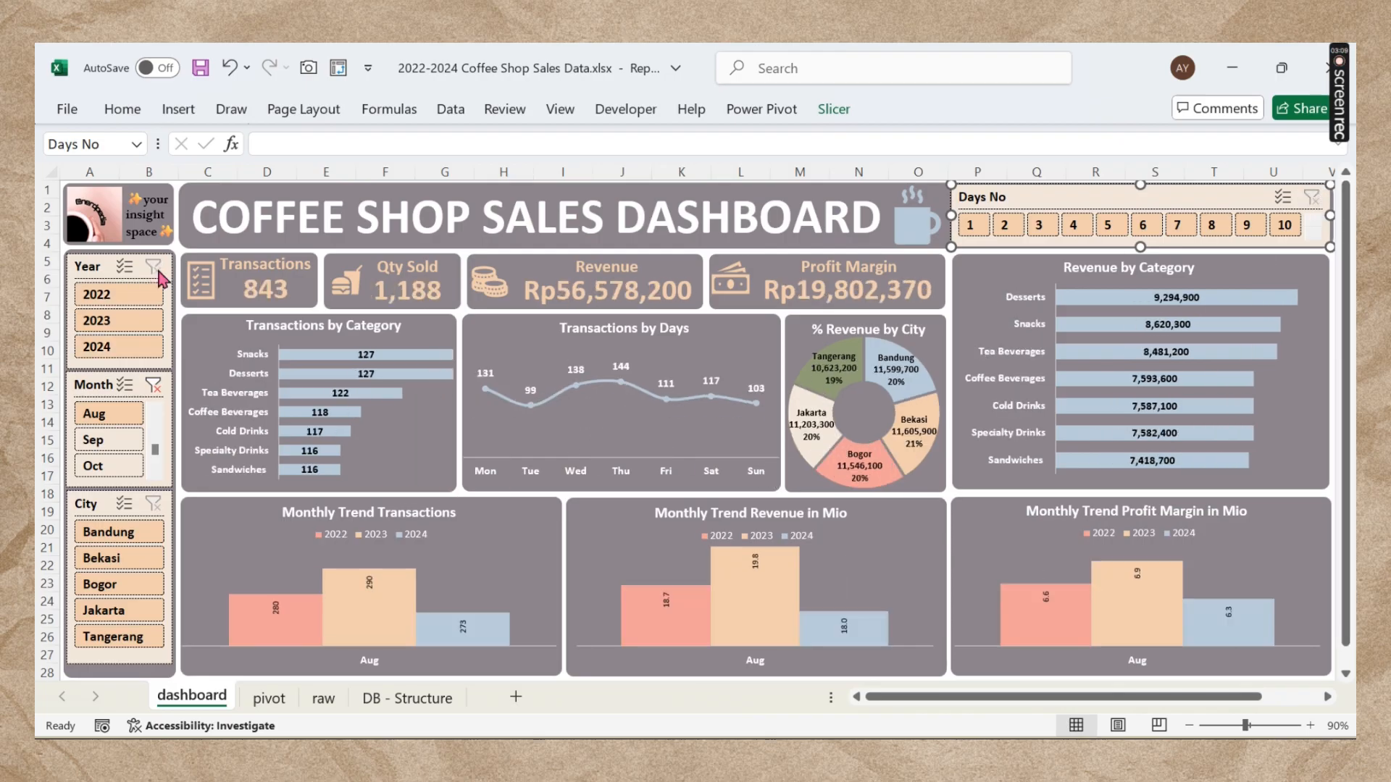
left_click(153, 384)
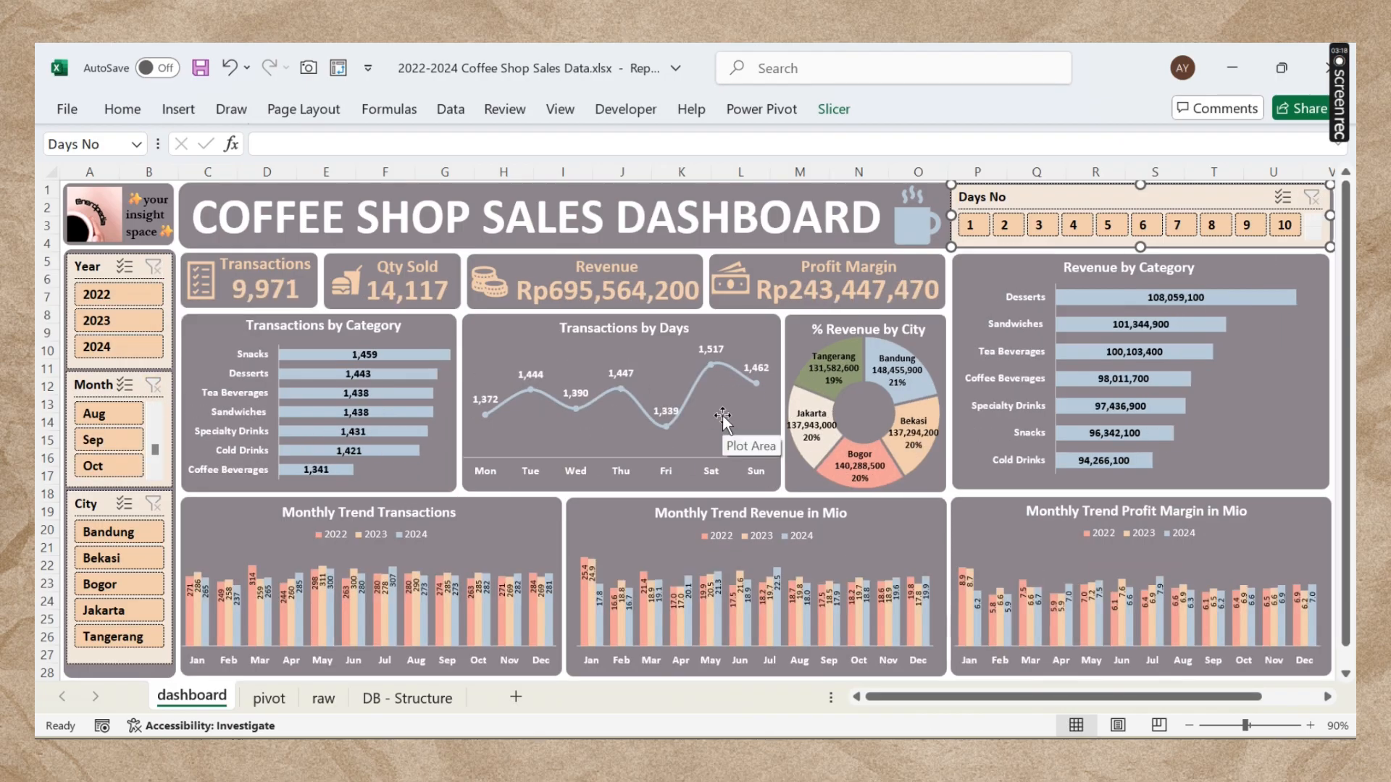